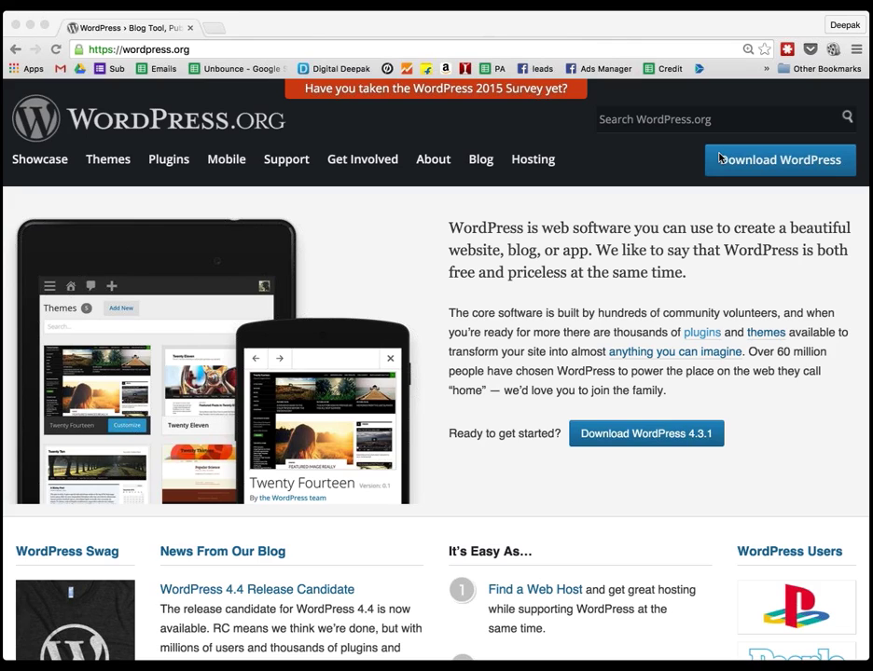
- Load the GoDaddy India homepage (godaddy.com) in a new browser tab
left_click(221, 31)
left_click(221, 32)
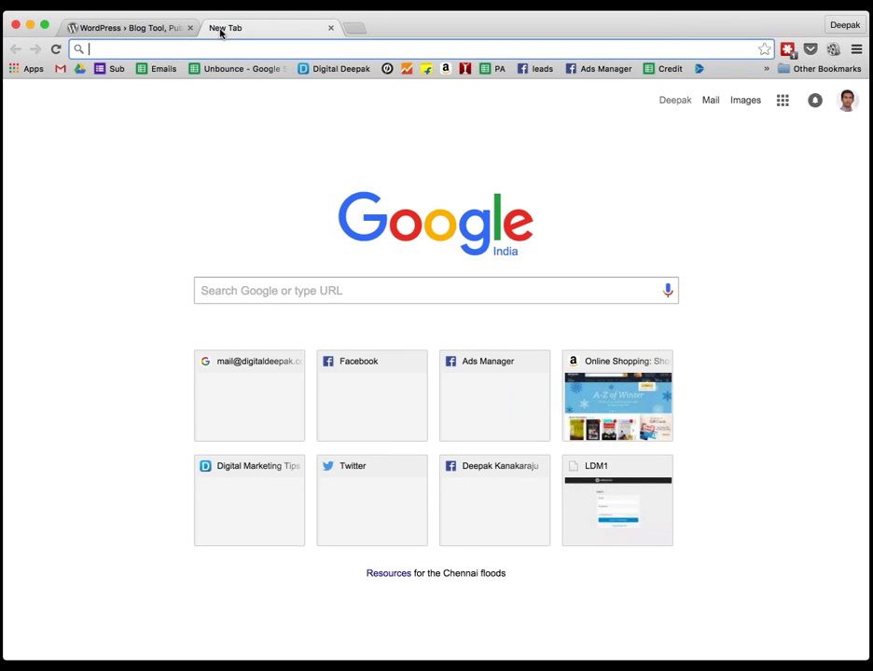
type("godadd")
key("Return")
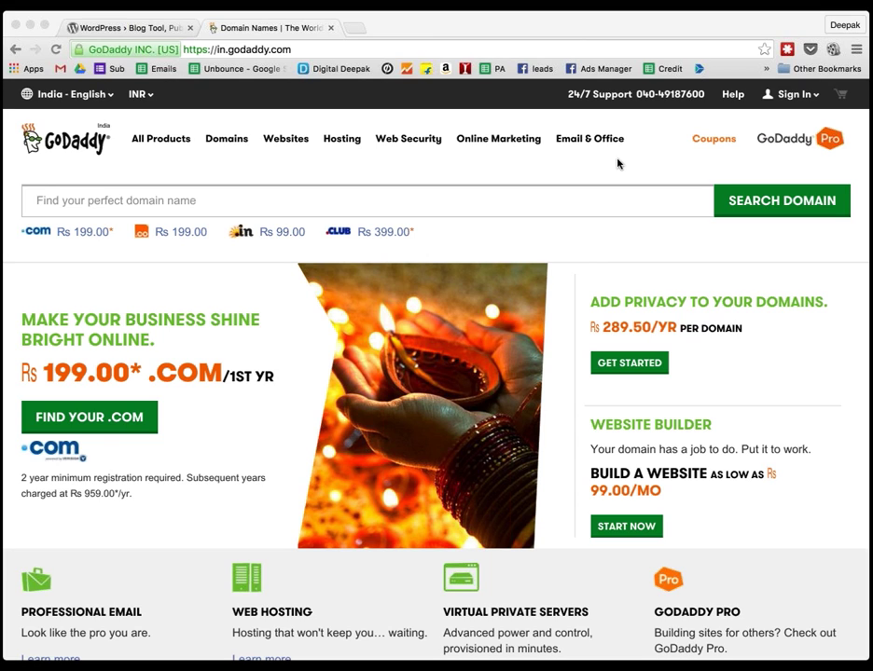
- Load blogger.com in a new tab, reaching Google's sign-in prompt
left_click(360, 28)
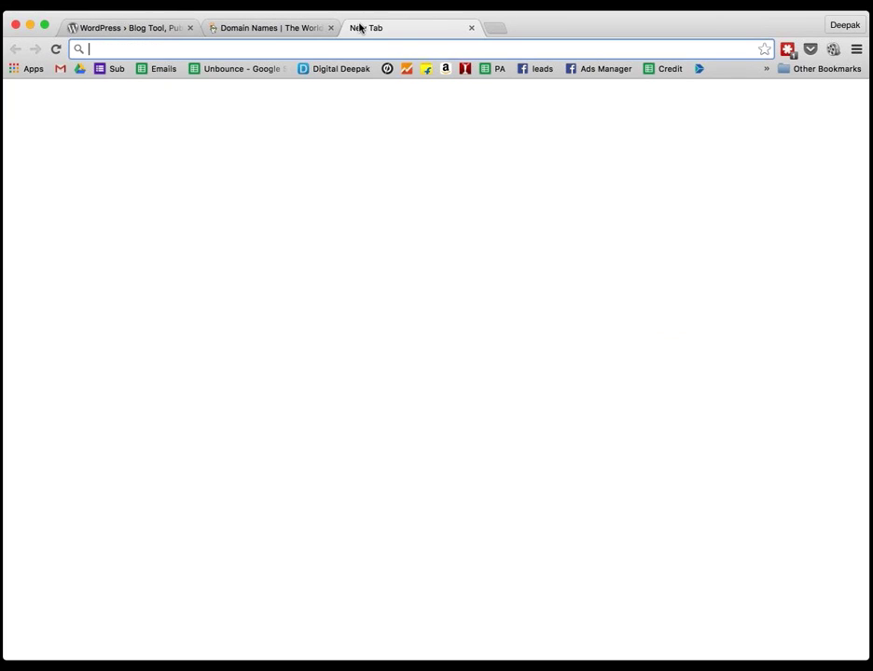
type("blogger")
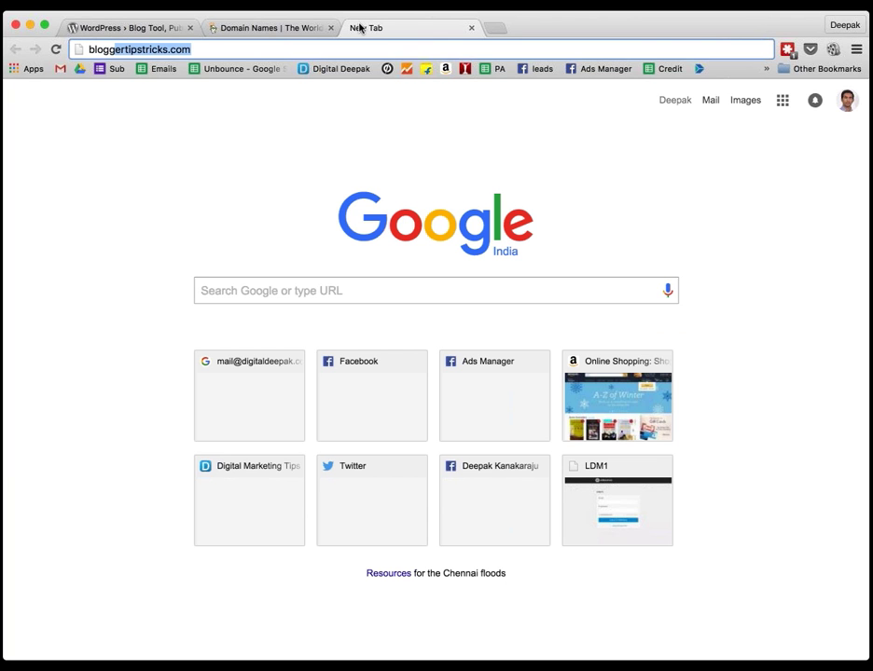
type(".com")
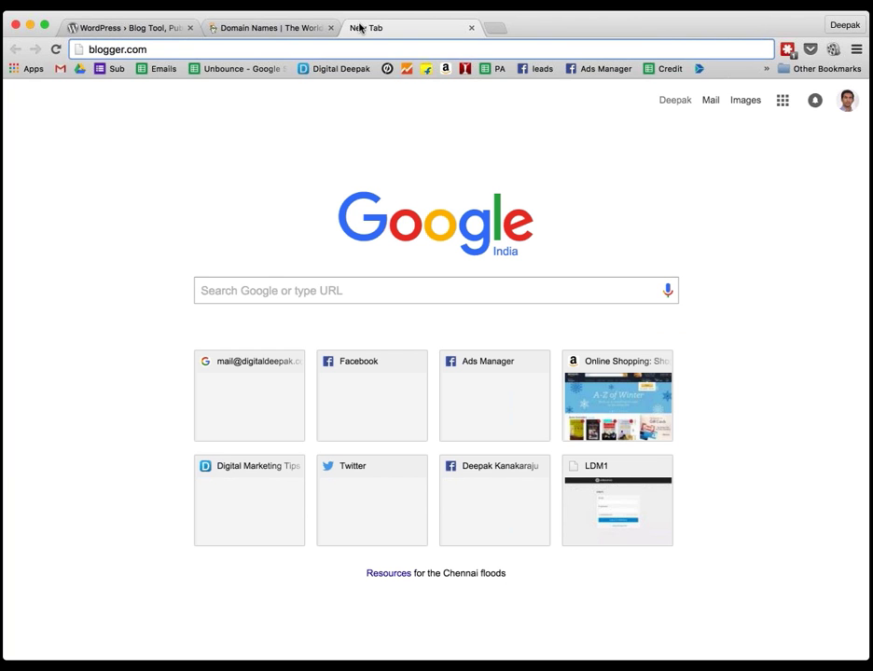
key("Return")
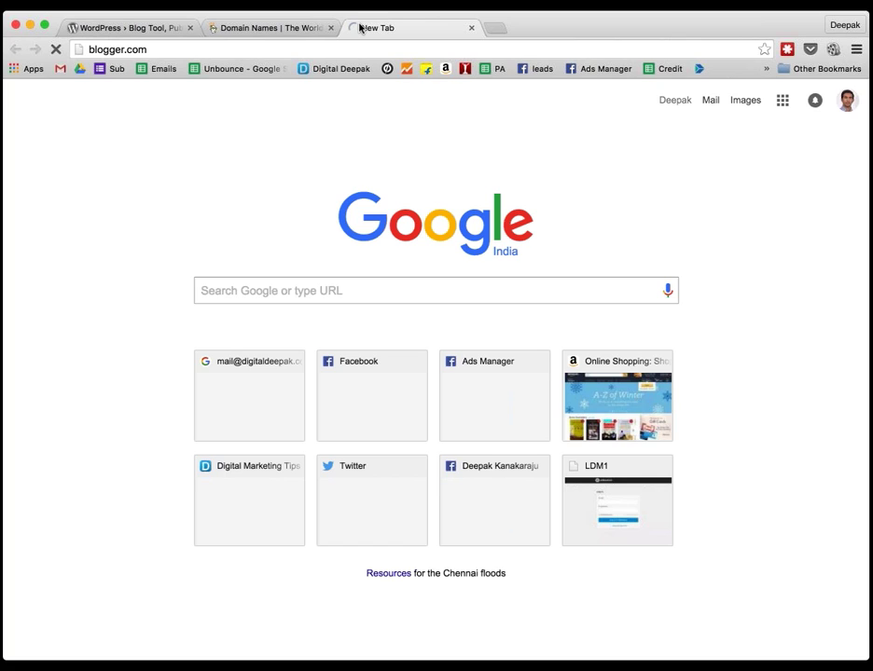
- Load wordpress.com in another new tab and bring the WordPress.com homepage to the front
key("super+t")
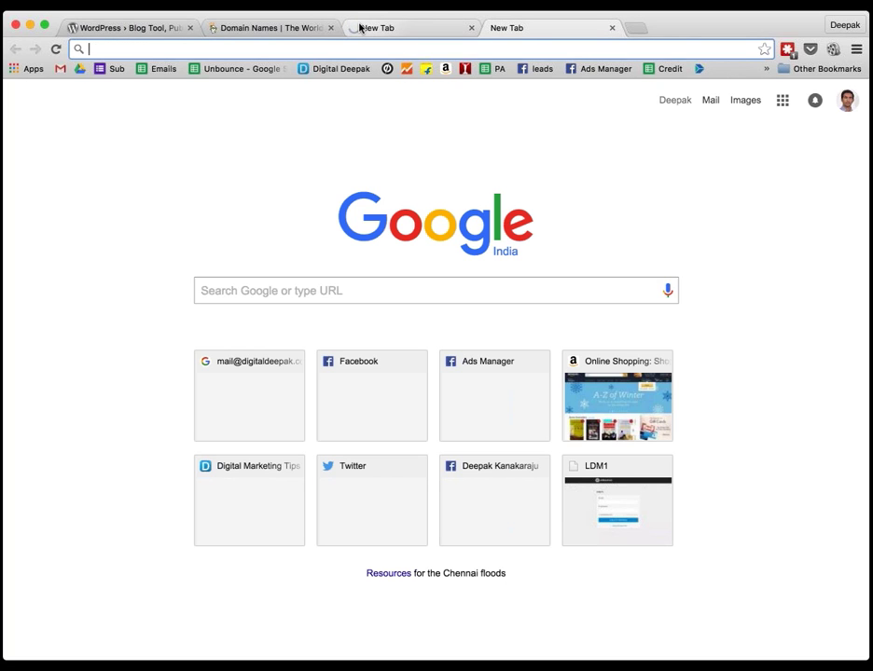
type("wordpress.")
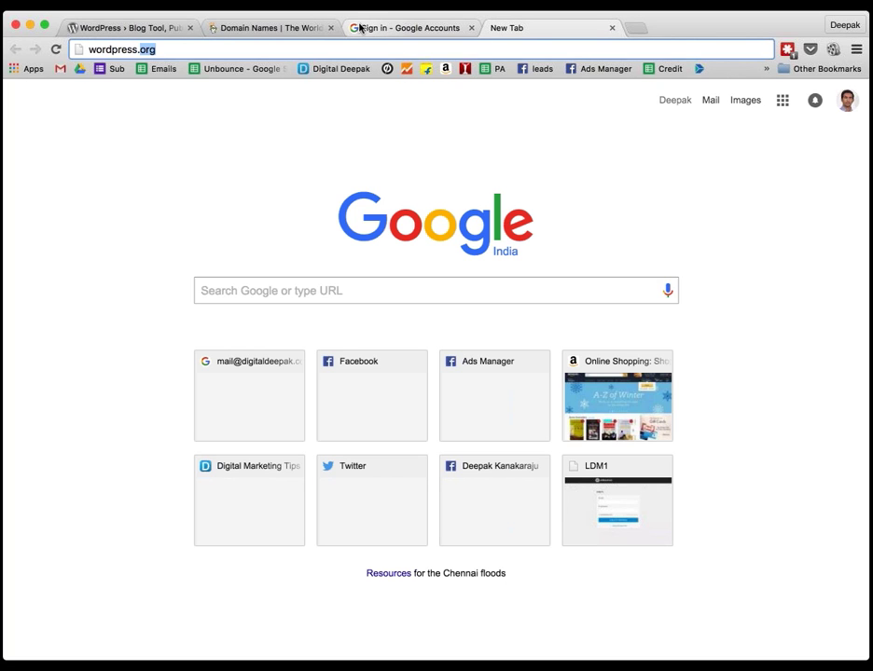
type("com")
key("Return")
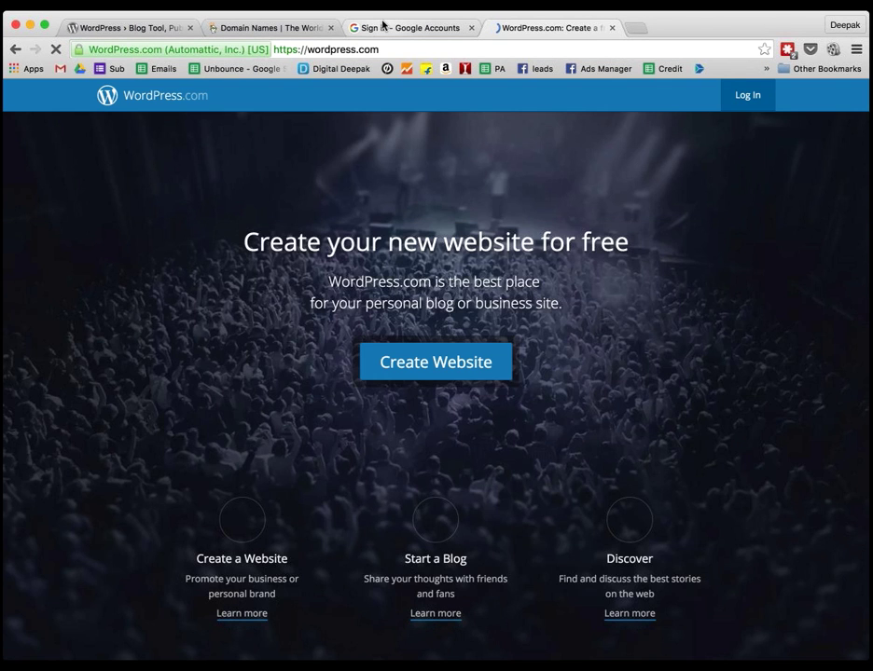
left_click(383, 26)
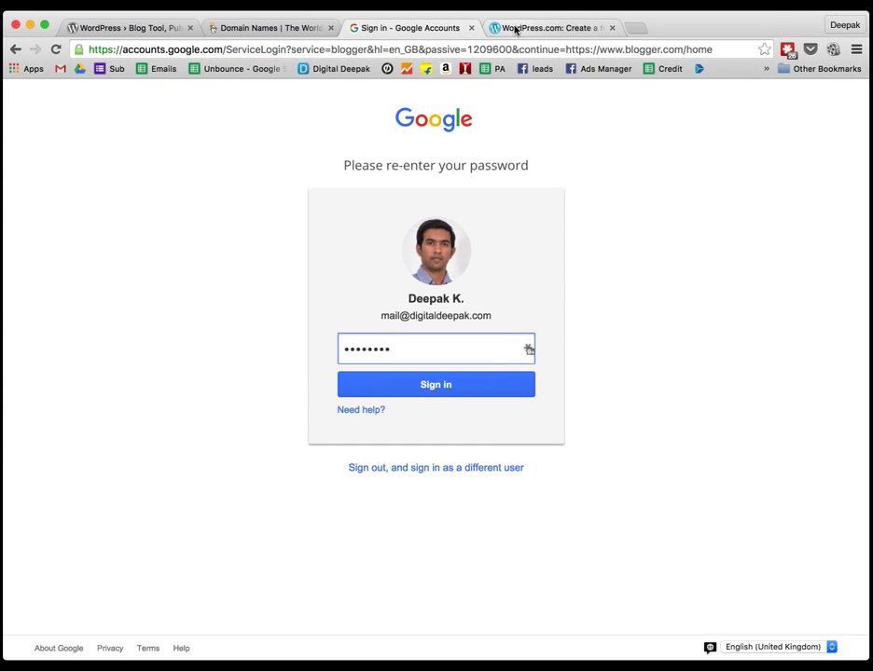
left_click(516, 30)
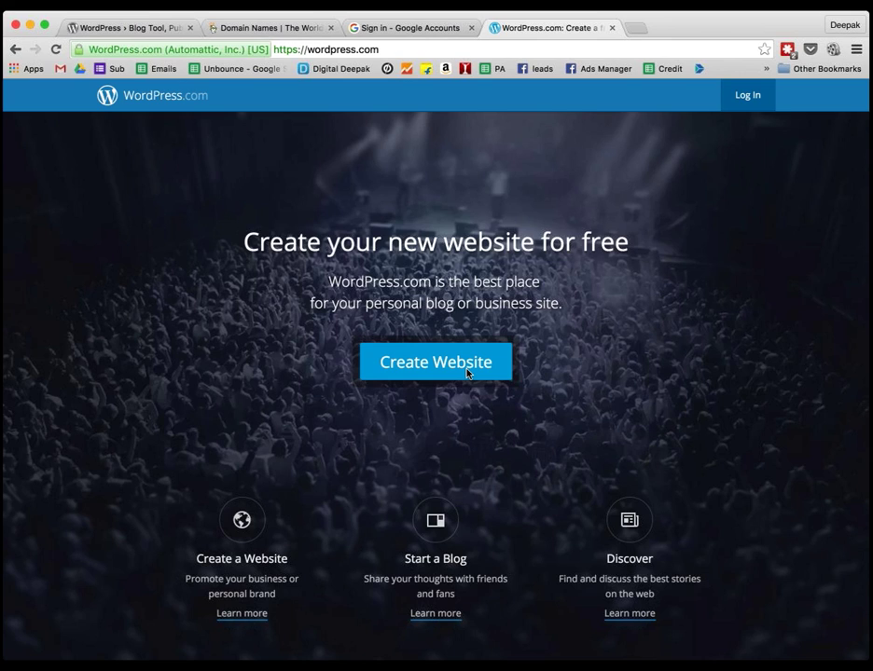
left_click(467, 373)
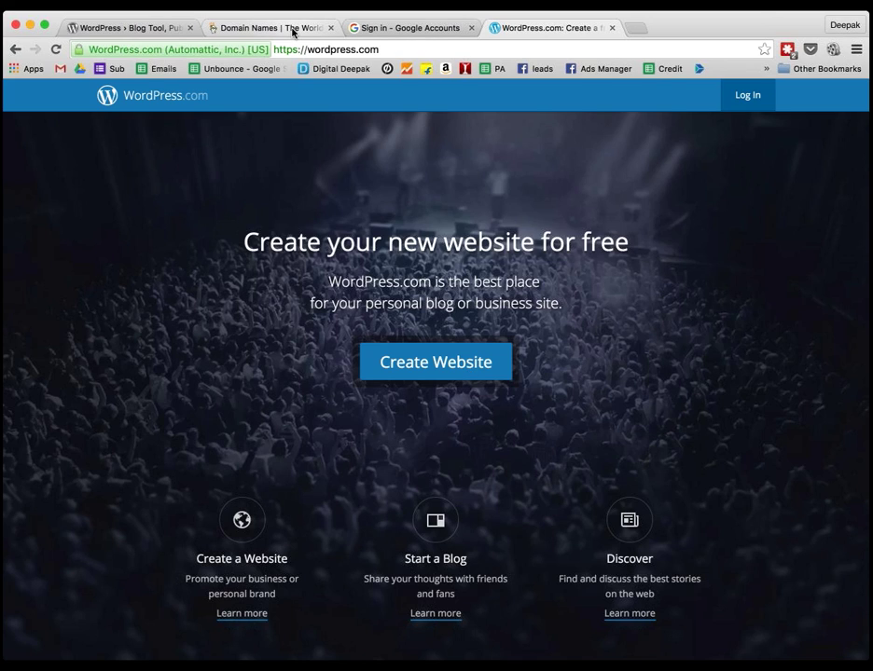
left_click(293, 31)
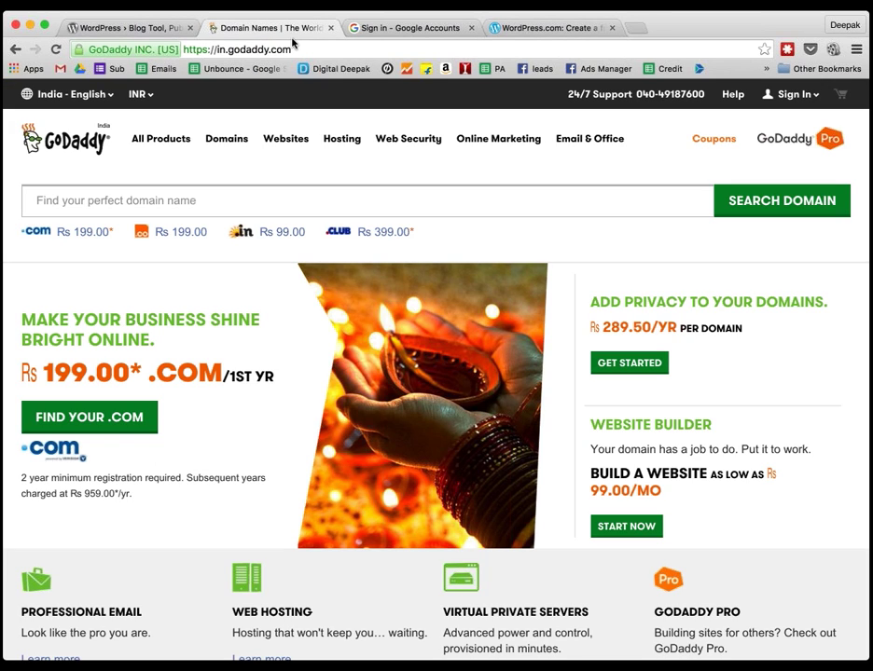
left_click(533, 29)
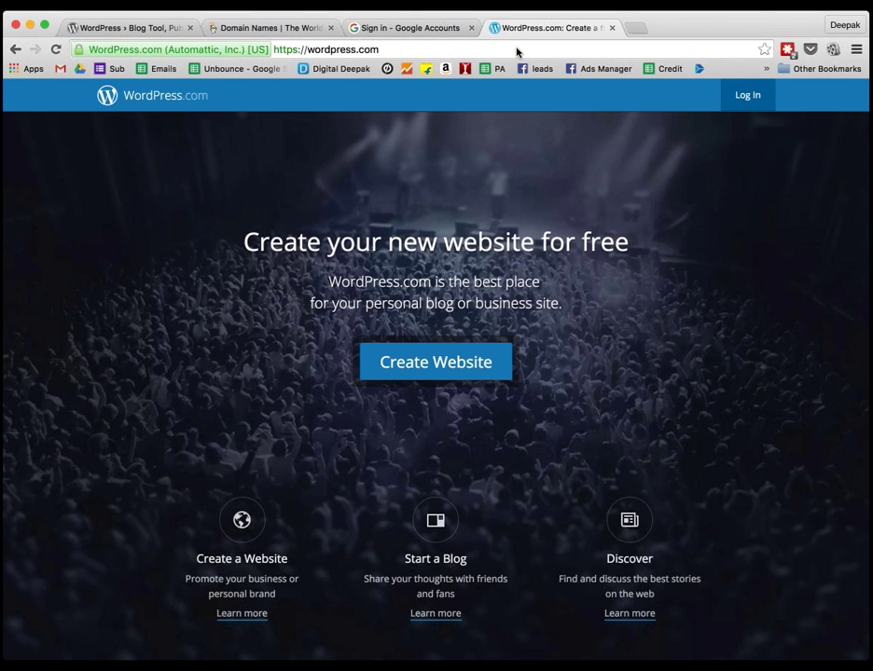
left_click(517, 51)
left_click(517, 50)
key("BackSpace")
key("BackSpace")
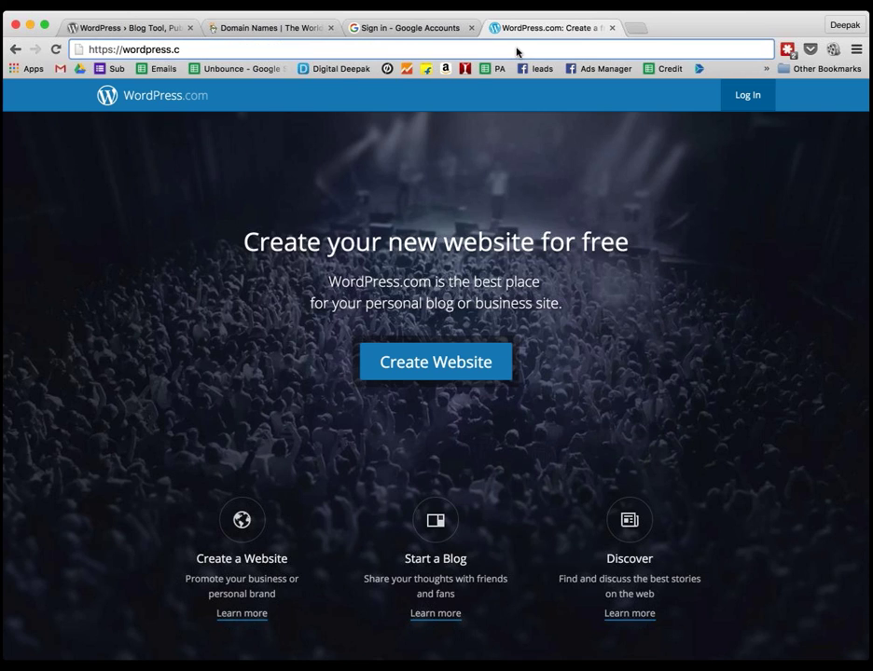
- Change the fourth tab's address from wordpress.com to wordpress.org and load it
key("BackSpace")
type("org")
key("Return")
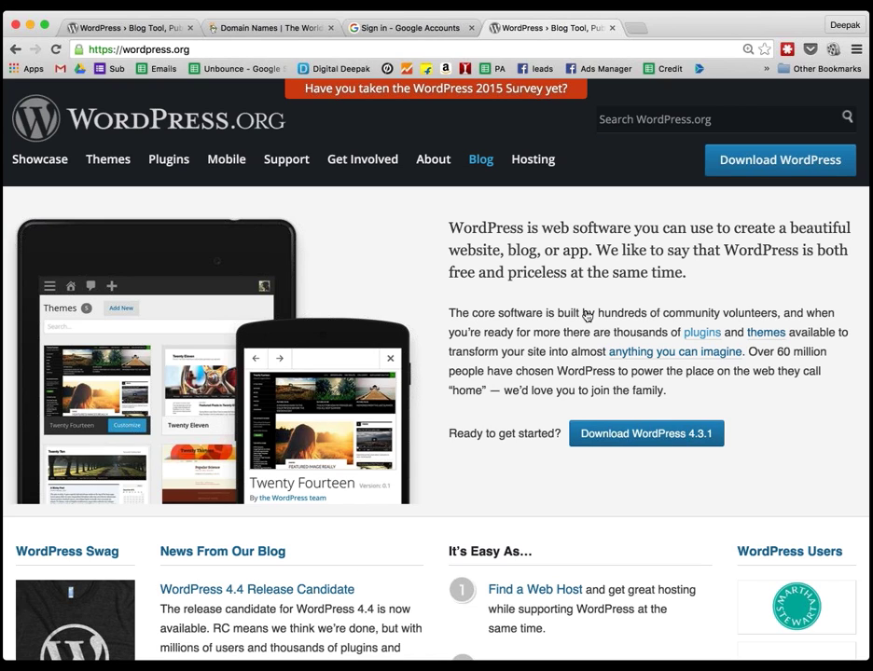
- Load wordpress.com in a new fifth tab, then return to the WordPress.org tab
left_click(637, 33)
type("wordpress.org")
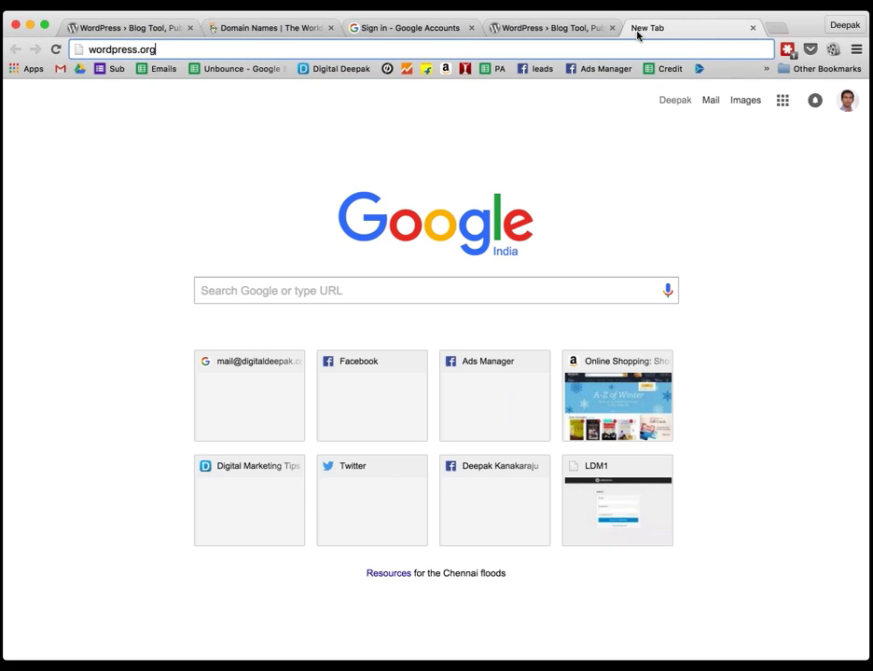
key("BackSpace")
key("BackSpace")
key("BackSpace")
type("co")
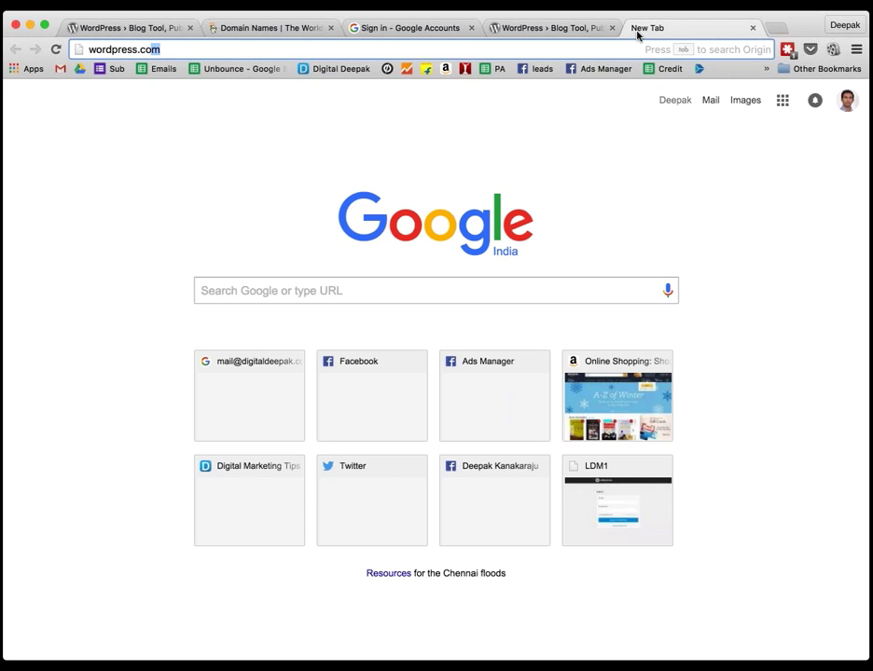
type("m")
key("Return")
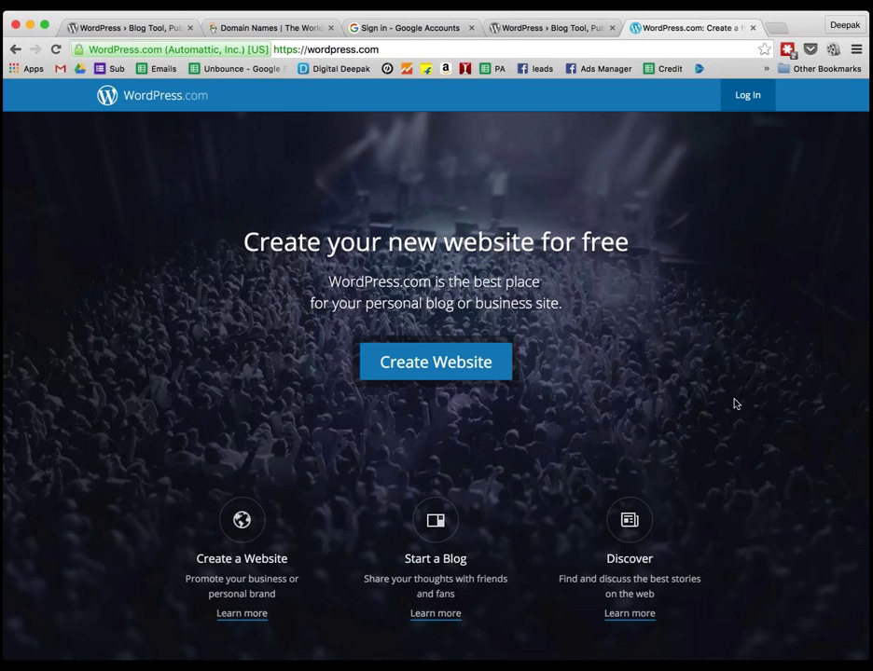
left_click(532, 34)
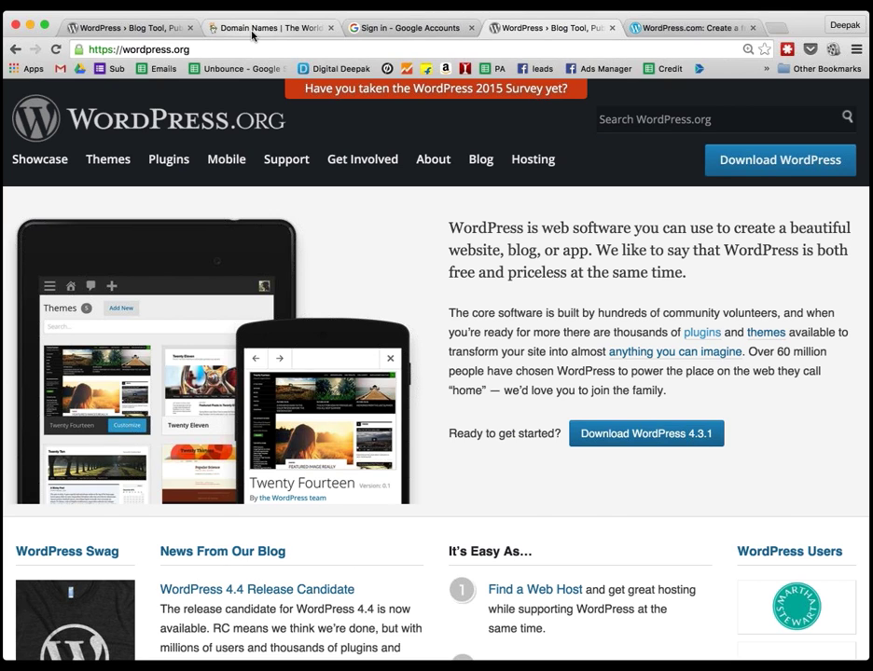
- From the GoDaddy domain tab, open a sixth tab and enter 'register a .com' in the address bar
left_click(252, 34)
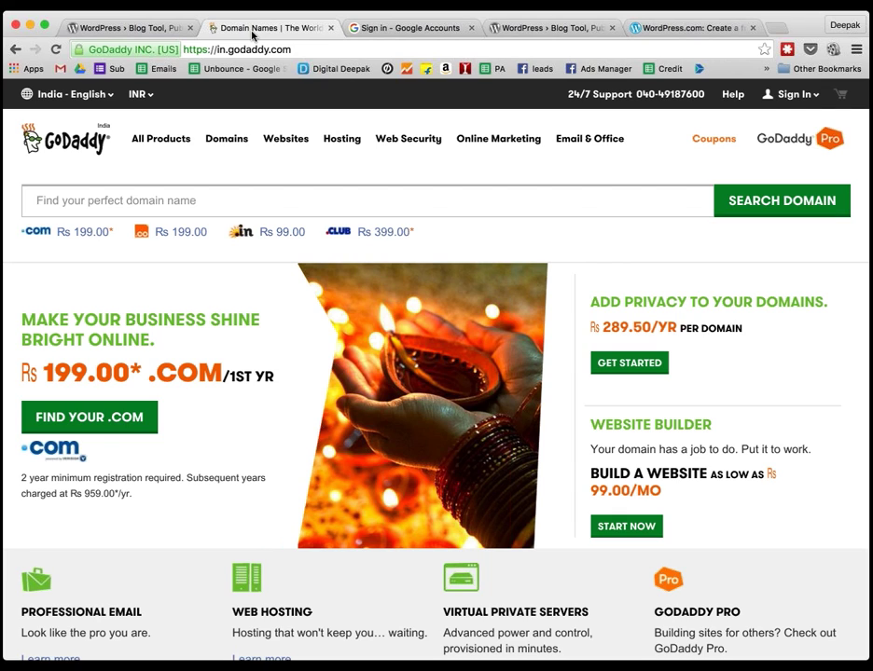
key("super+t")
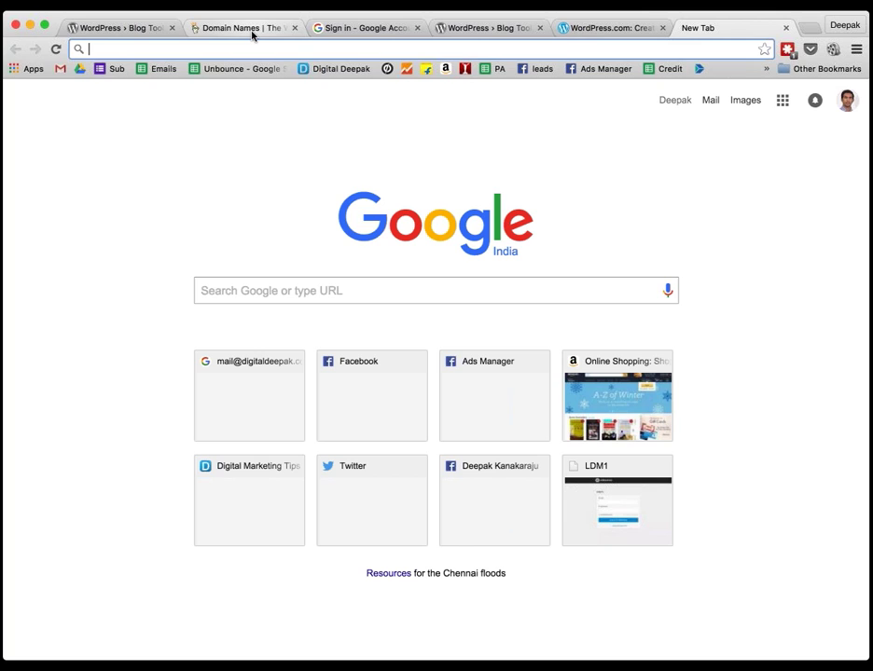
type("register a .com")
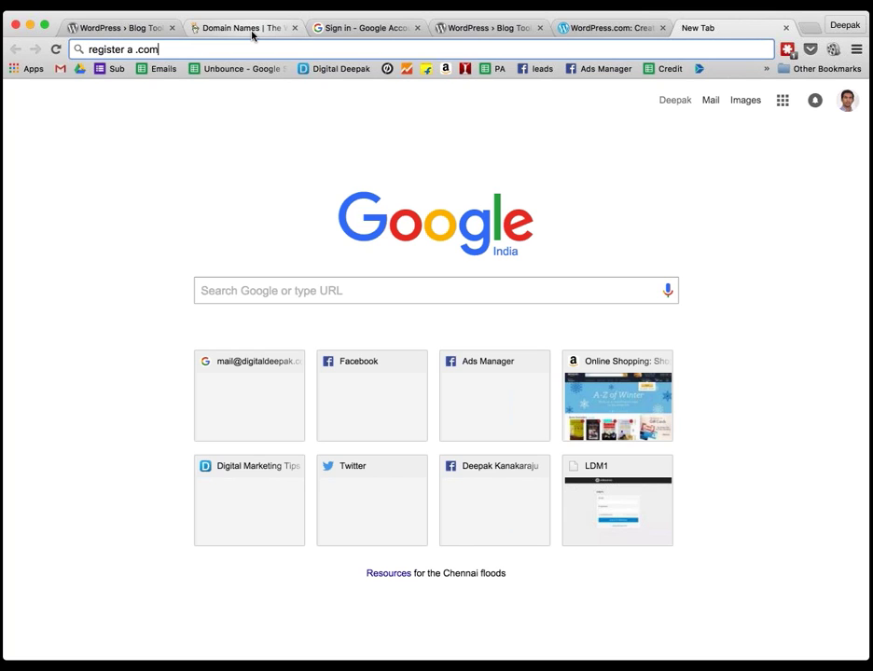
- Search Google for 'register a .com' and open GoDaddy's Rs 99 .COM offer page
key("Return")
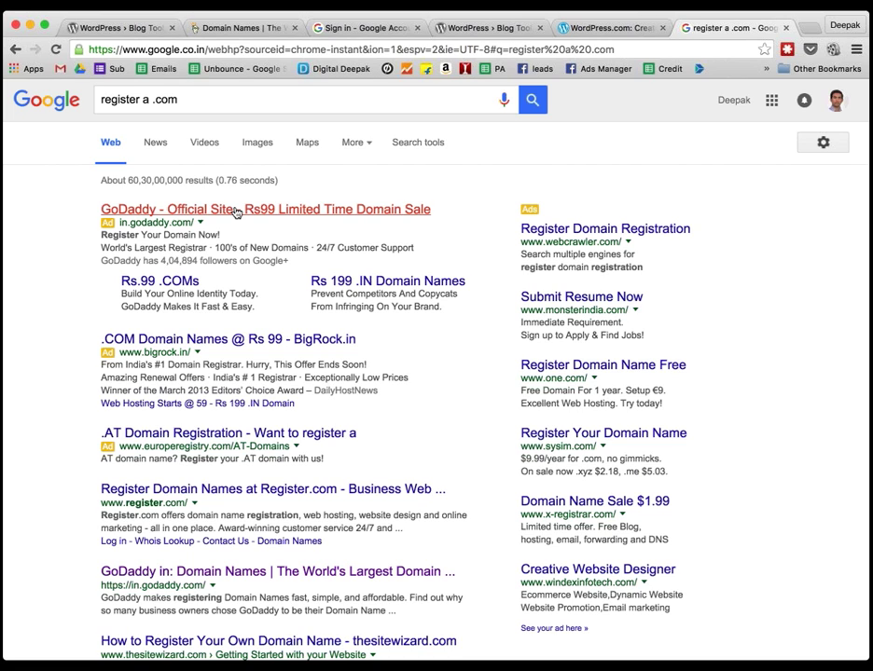
left_click(237, 213)
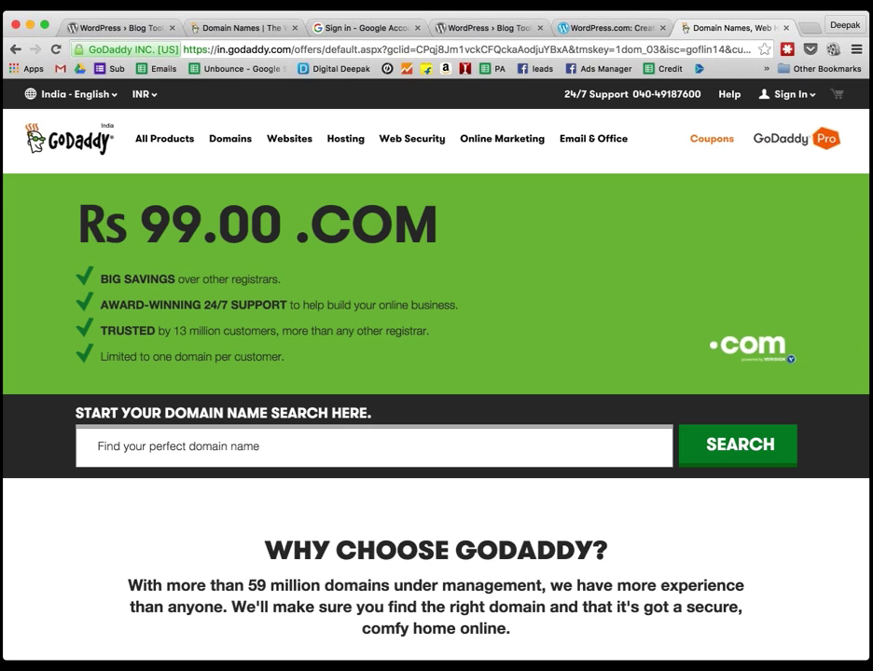
key("super+Tab")
- Search GoDaddy for digitalexample.com, which turns out to be taken
left_click(588, 458)
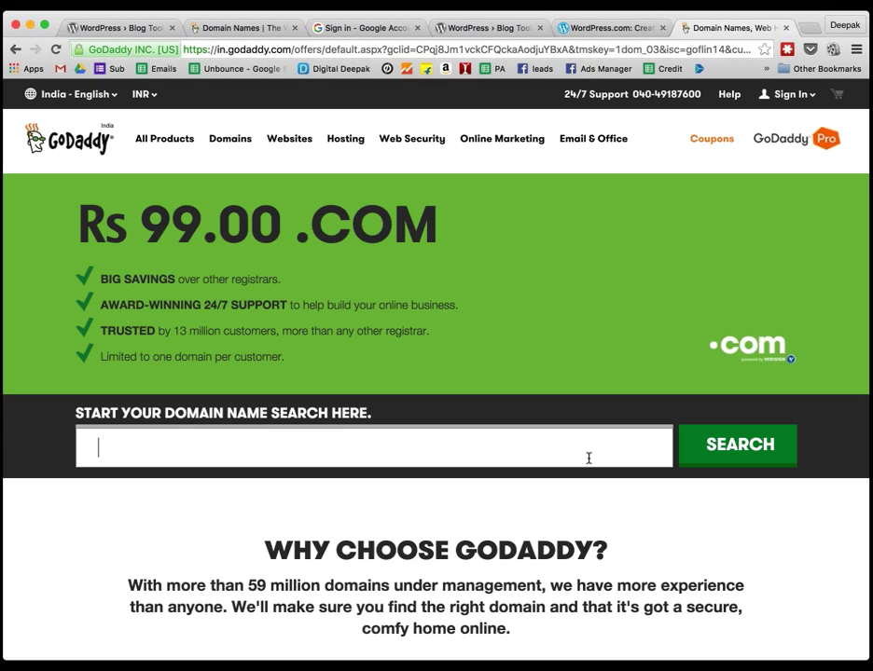
type("digital")
type("e")
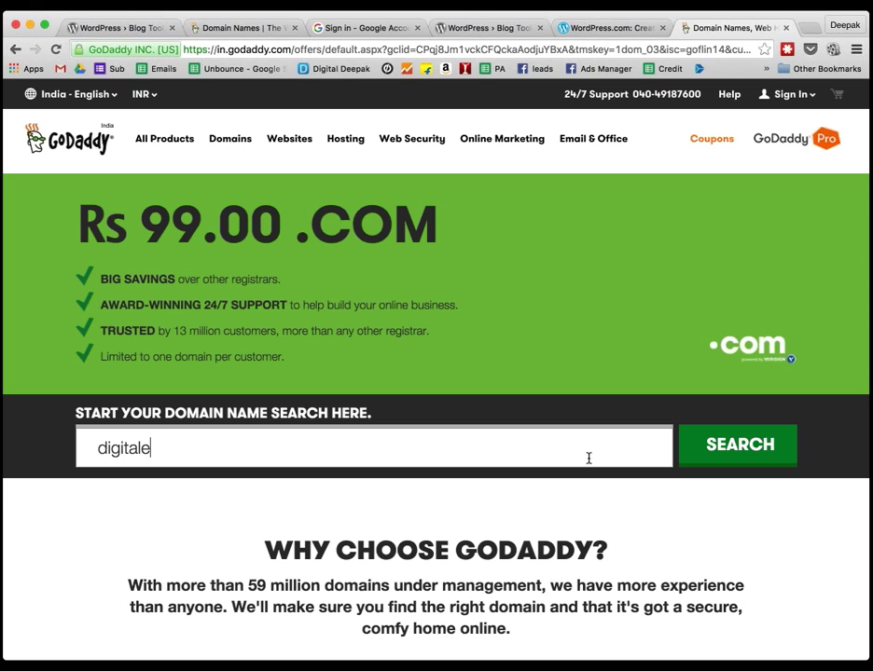
type("xample")
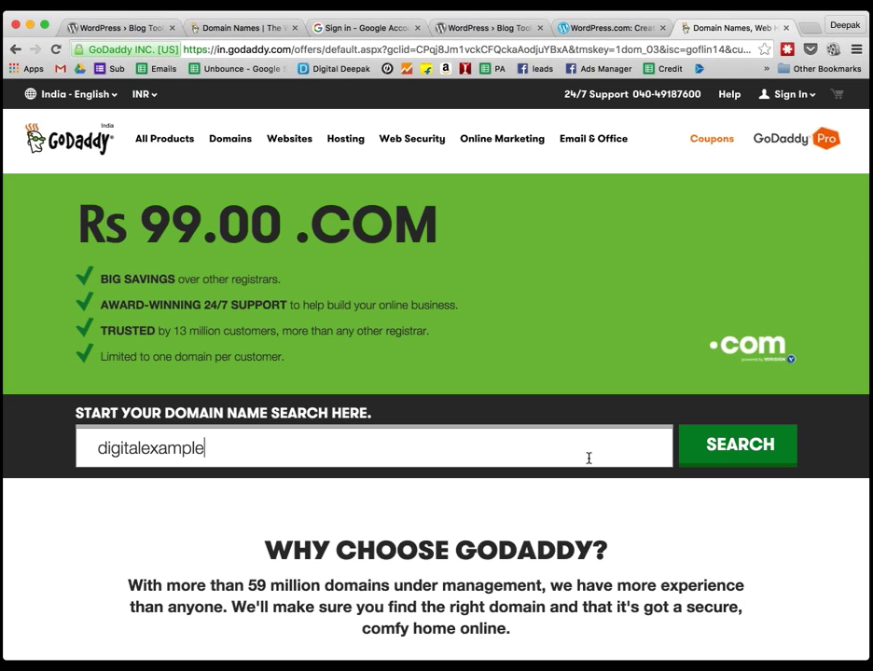
key("Return")
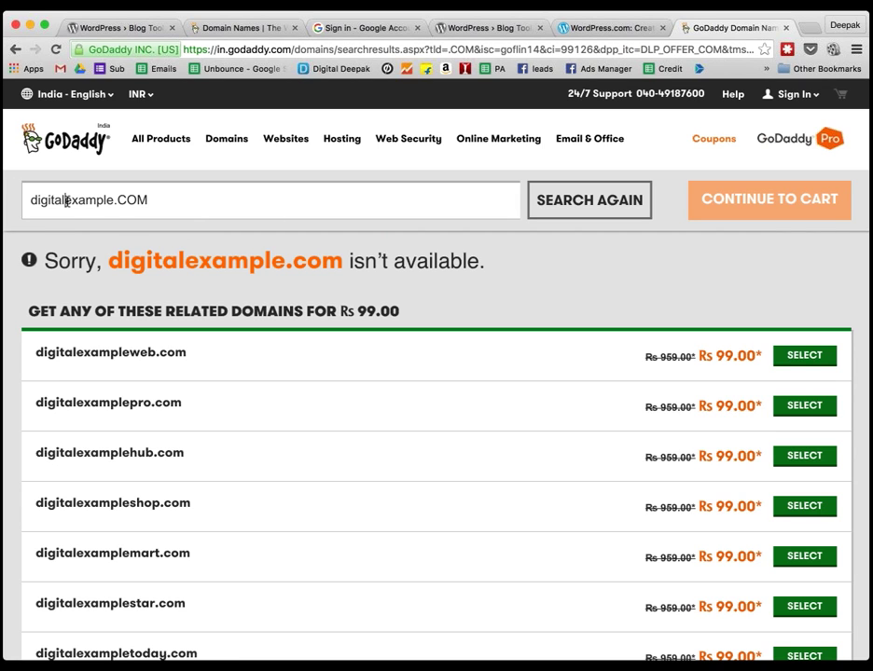
- Search again as digital-example.com, which is available for Rs 99.00
left_click(68, 202)
type("-")
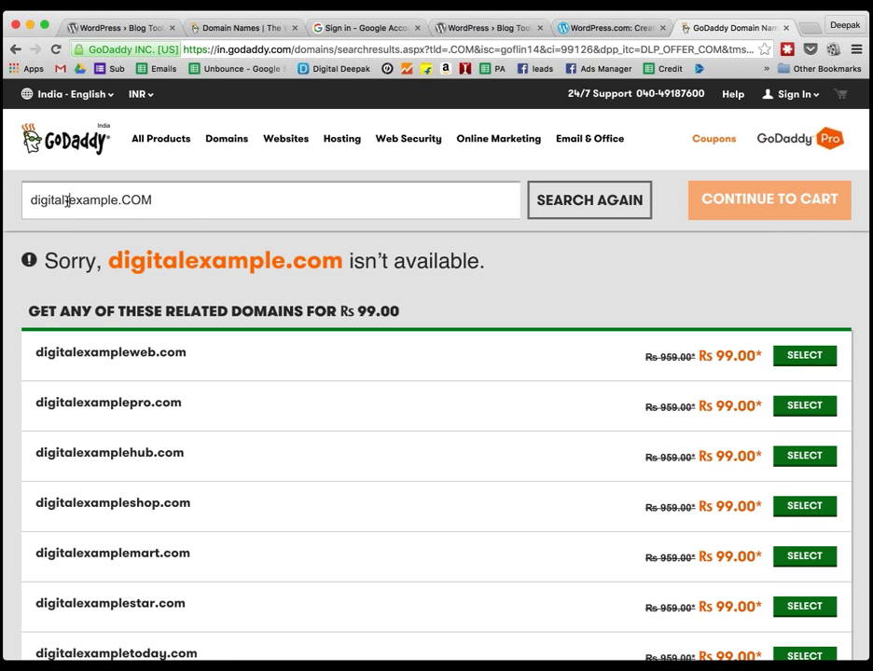
key("Return")
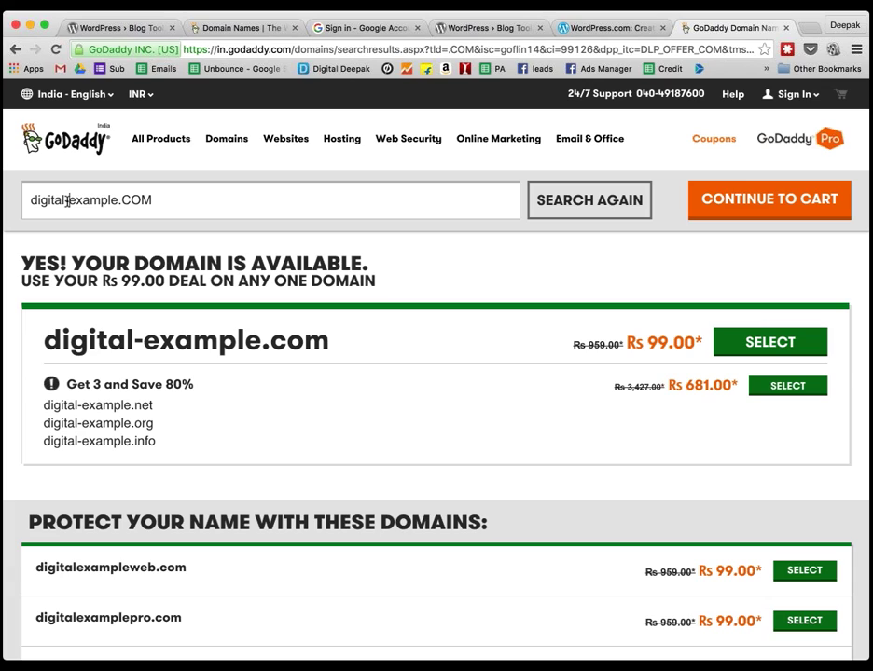
left_click(67, 203)
type("-")
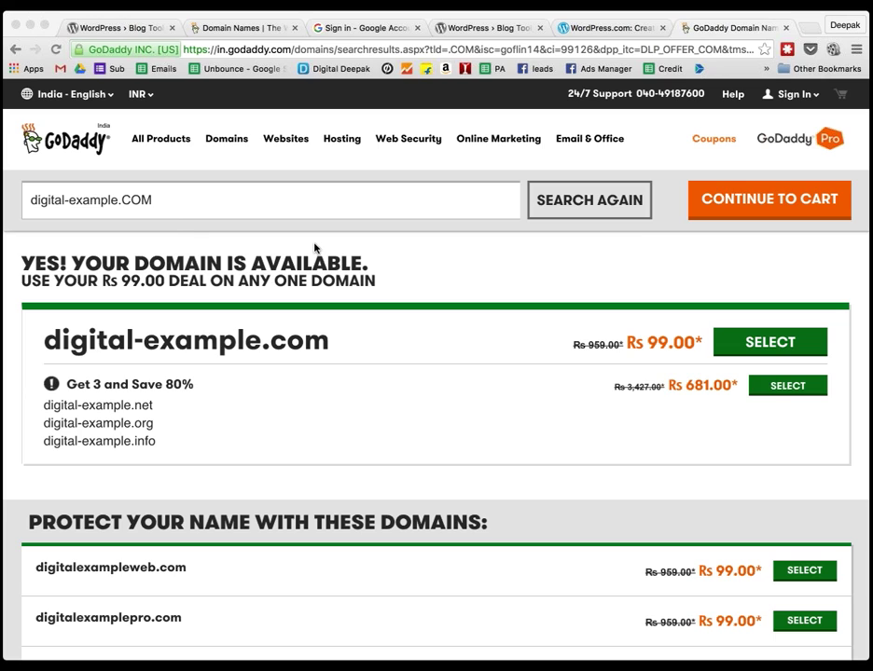
- Search for digitaldomain.com, which is reported unavailable
left_click(118, 200)
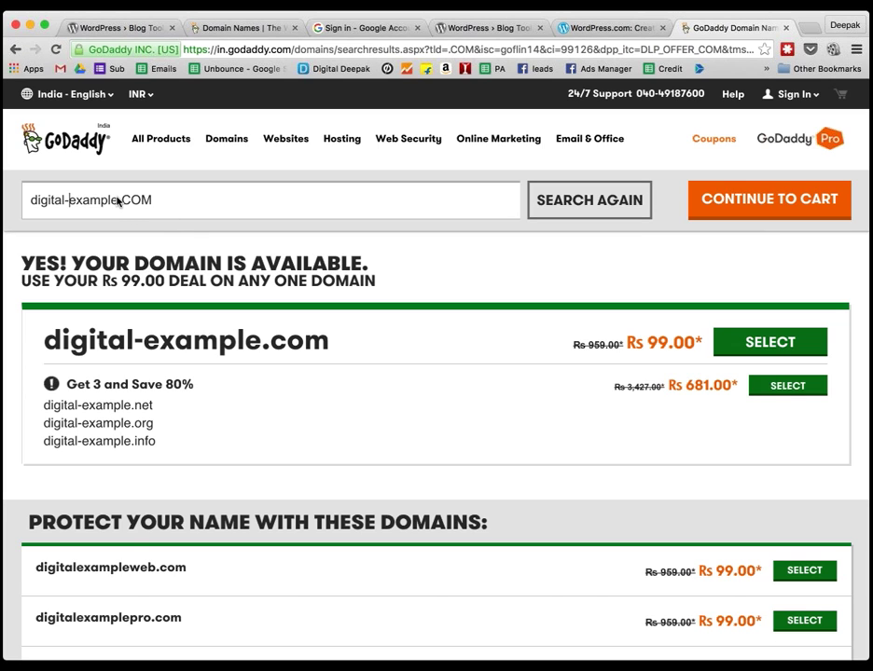
left_click_drag(119, 201, 29, 199)
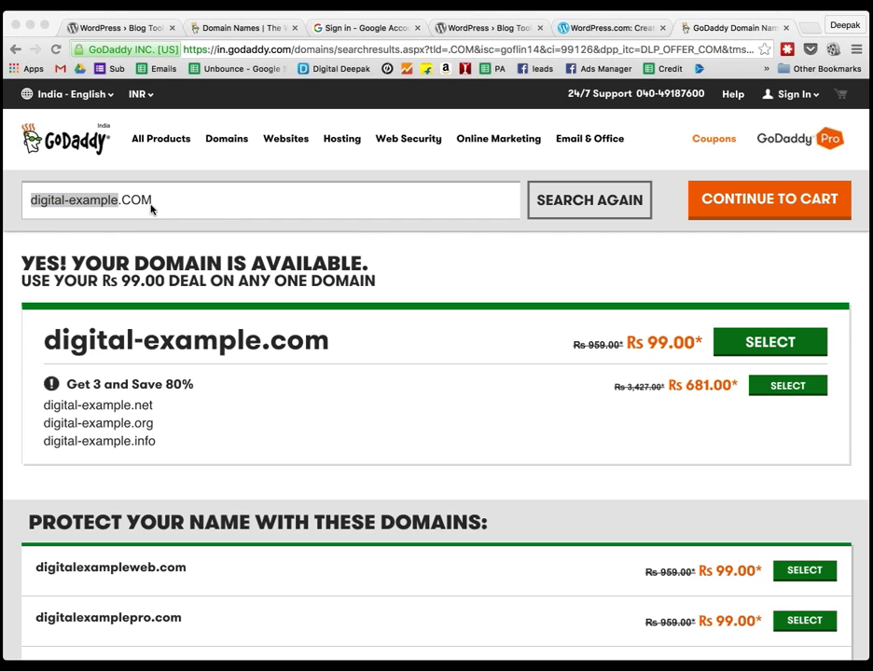
left_click(114, 201)
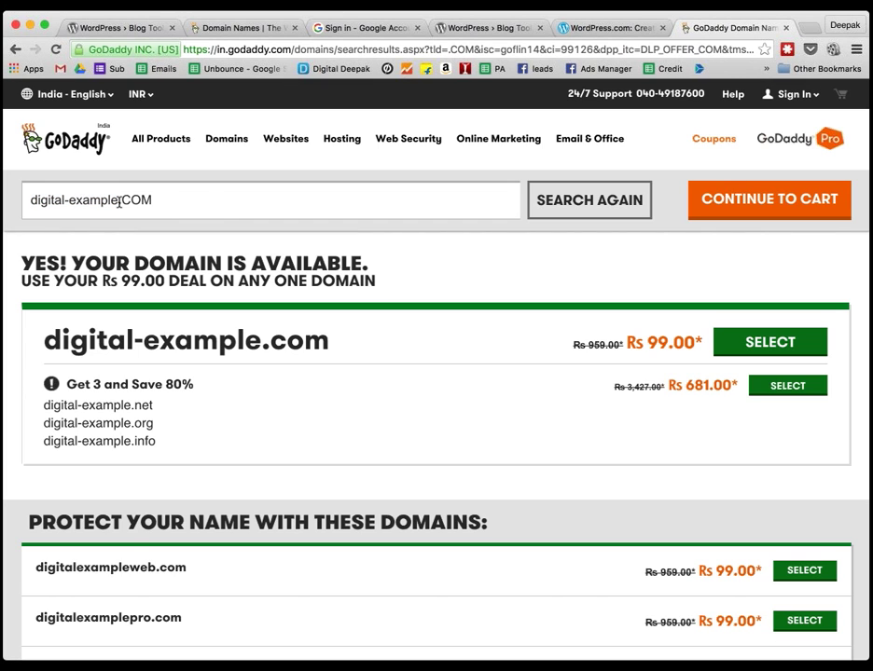
left_click(25, 203, "shift")
type("digital")
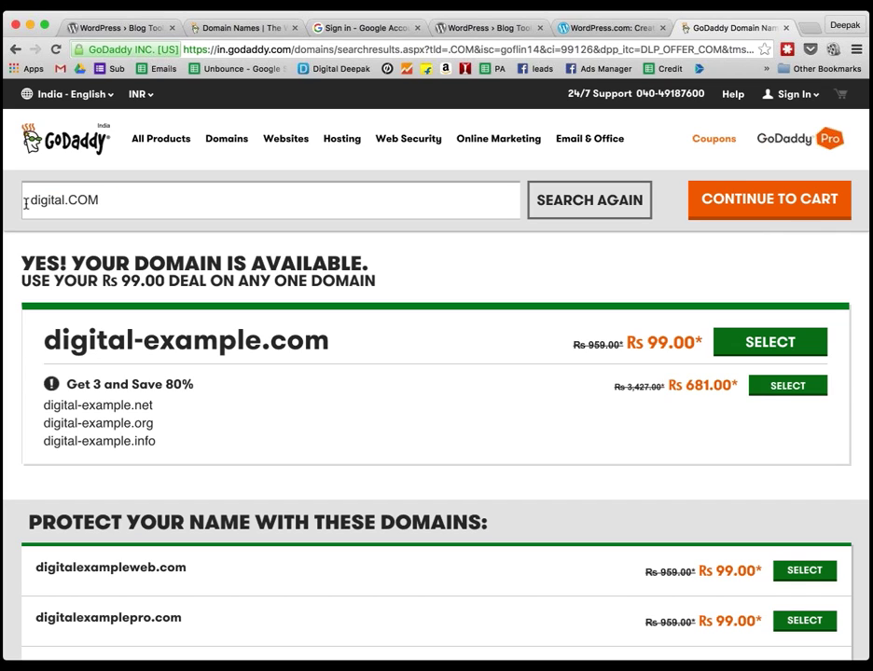
type("domain")
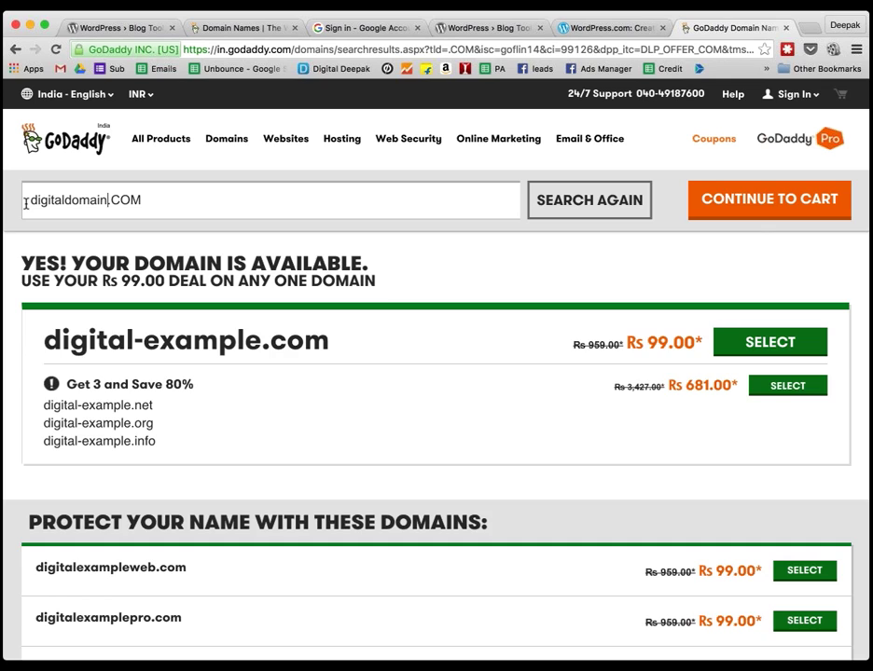
key("Return")
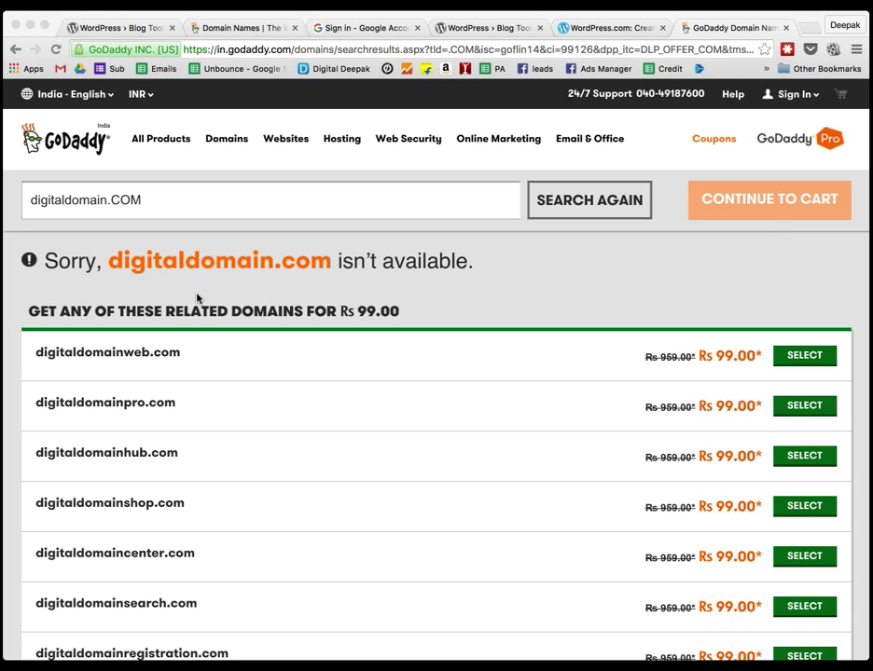
- Replace the name with sample-blog and search for sample-blog.com
left_click(107, 203)
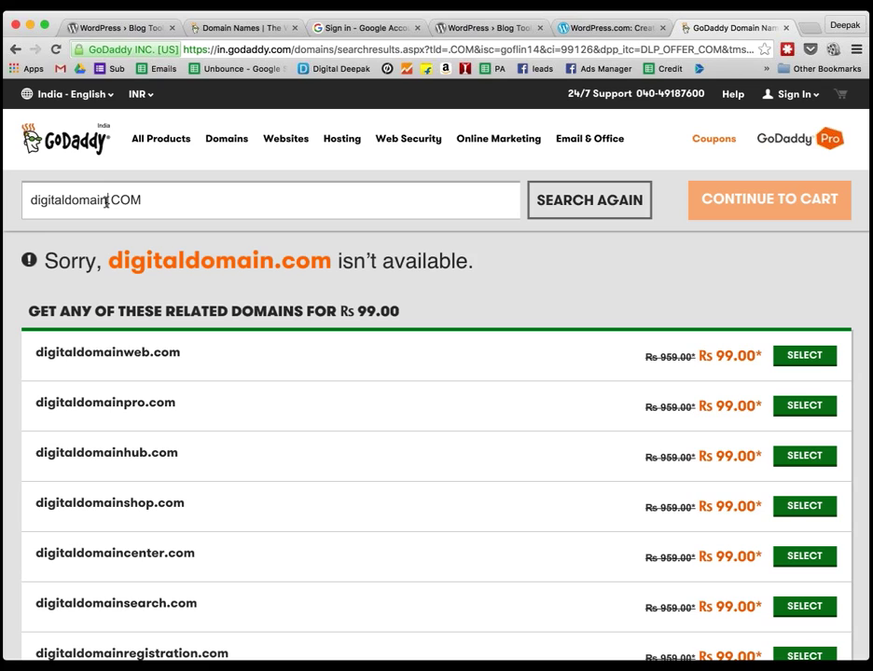
left_click_drag(106, 202, 29, 199)
left_click(66, 199)
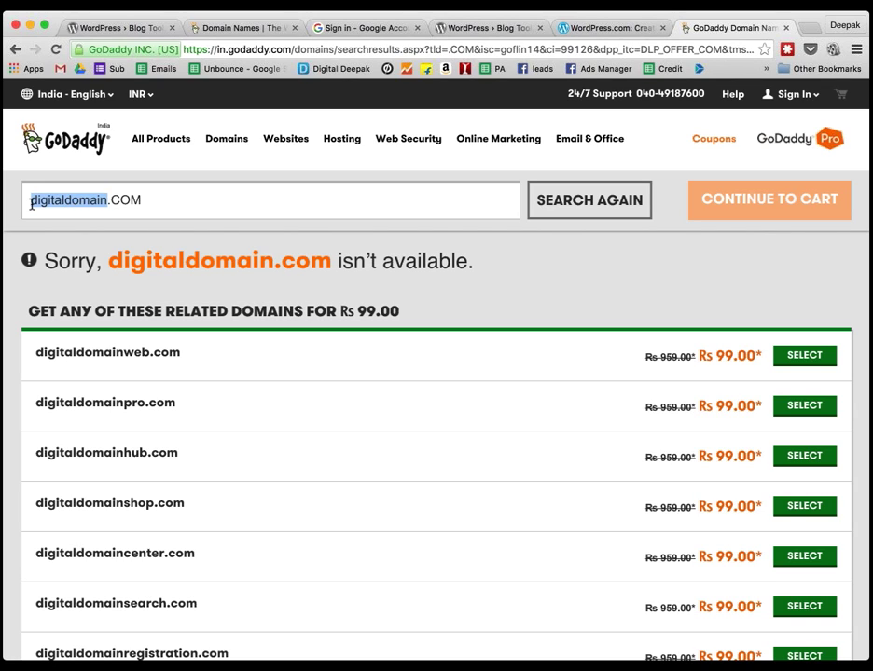
key("BackSpace")
type("sample-b")
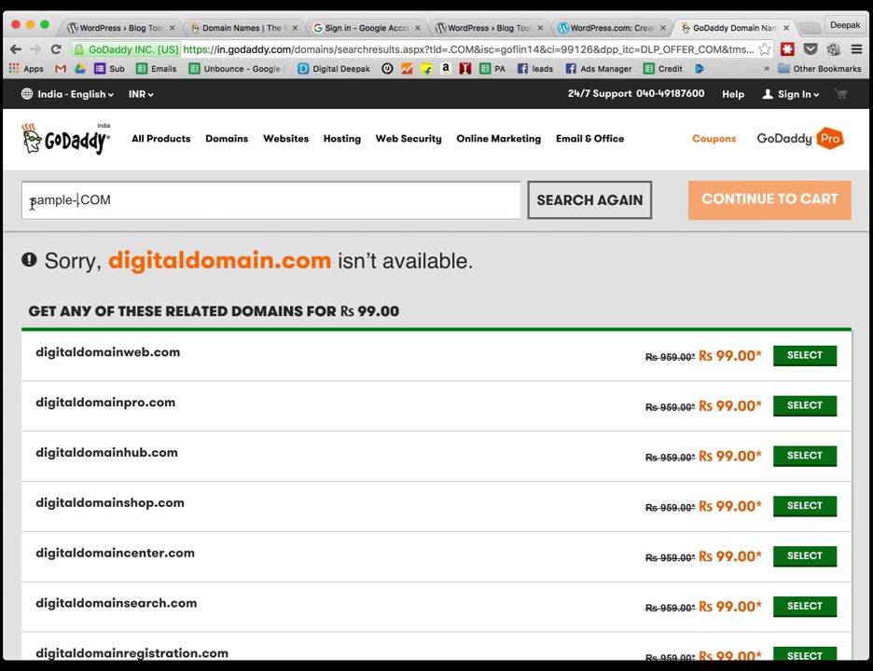
type("log")
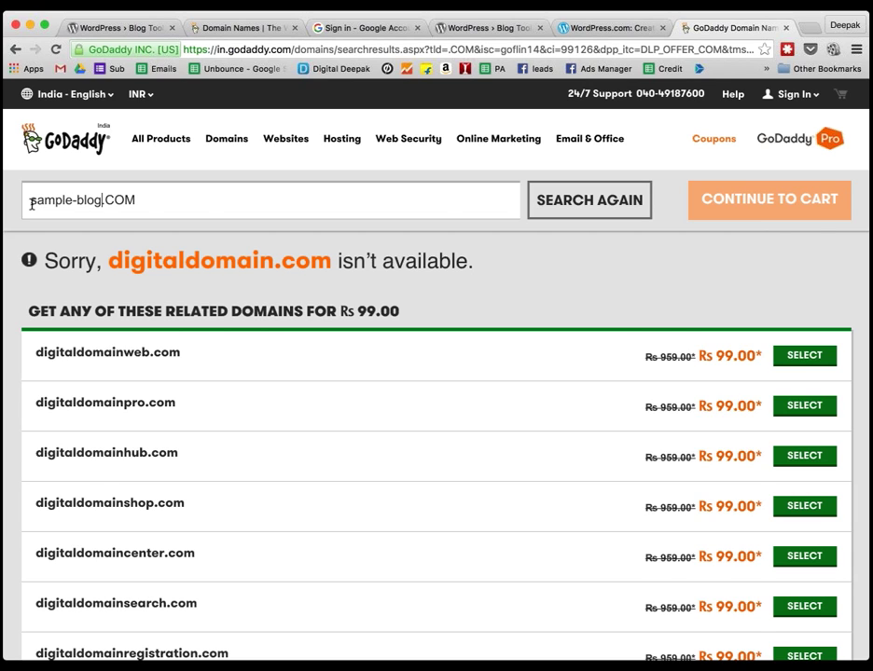
key("Return")
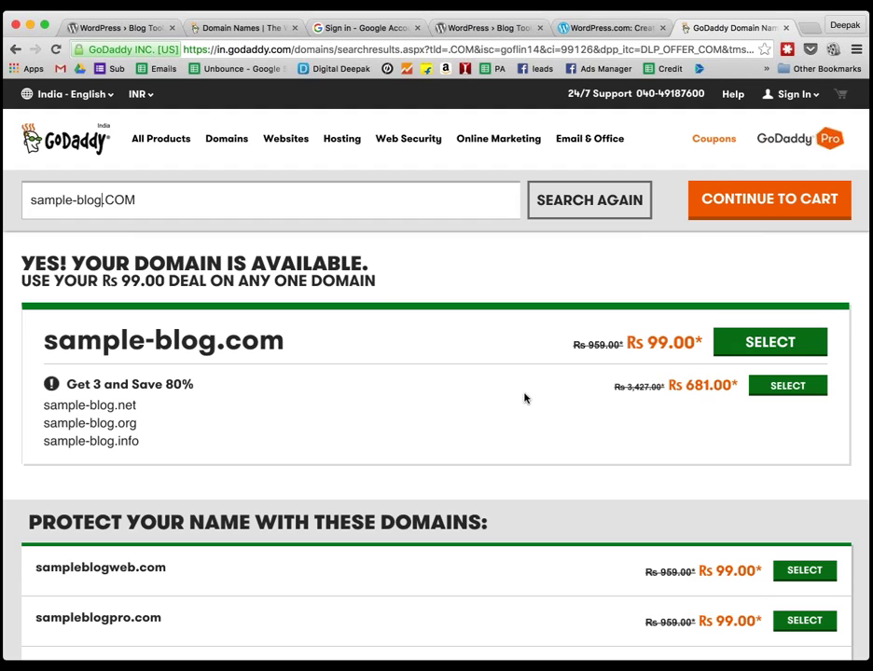
- Select sample-blog.com and continue to the cart showing the Rs 4,095.00 total
left_click(746, 352)
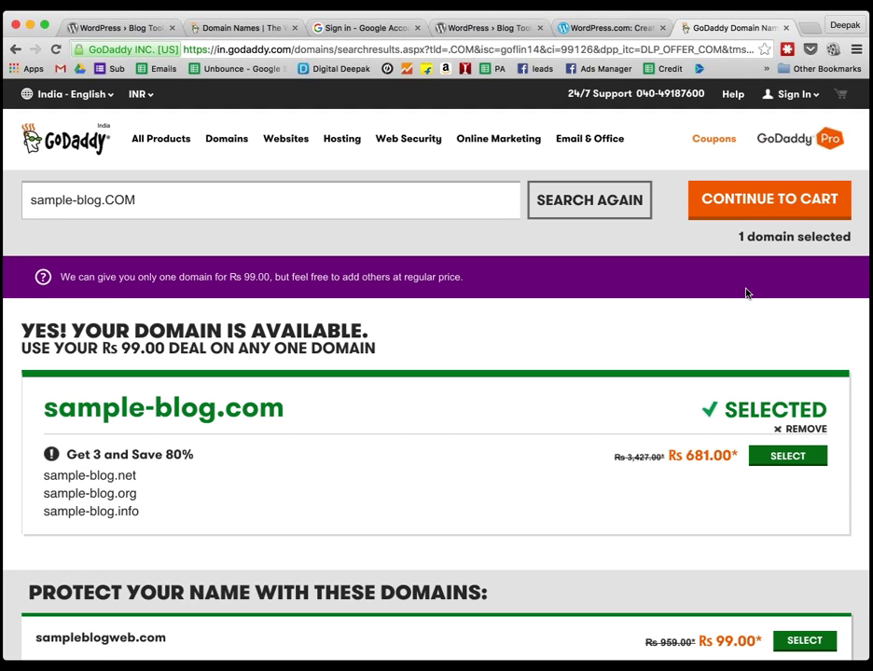
left_click(770, 203)
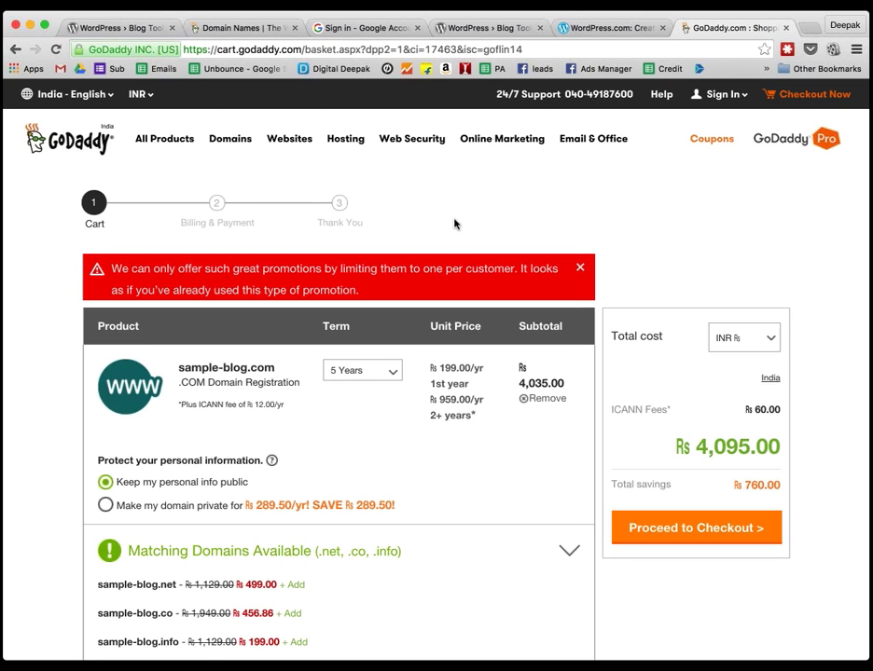
- Pick a different registration term for sample-blog.com from the cart's Term dropdown
left_click(390, 372)
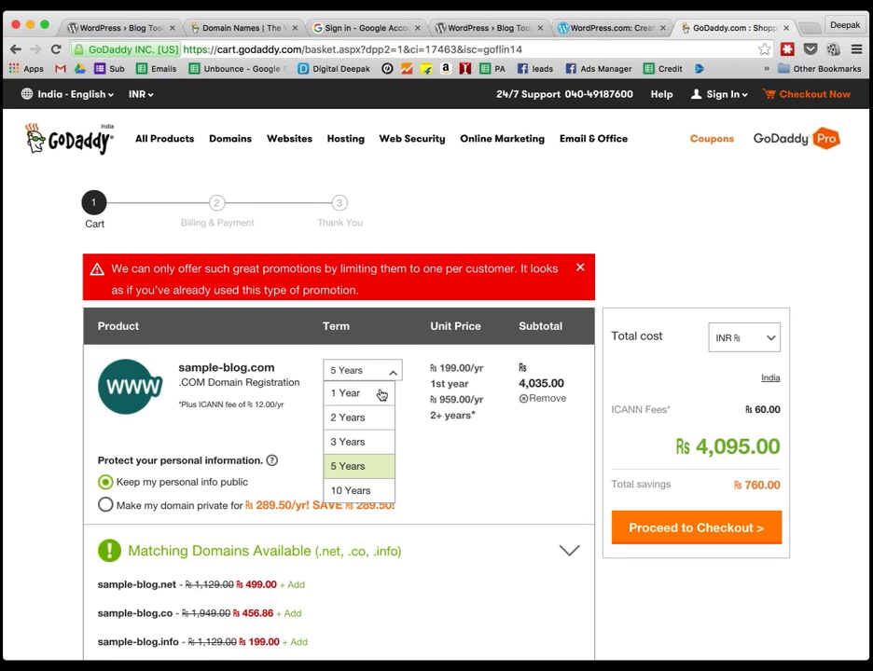
left_click(375, 396)
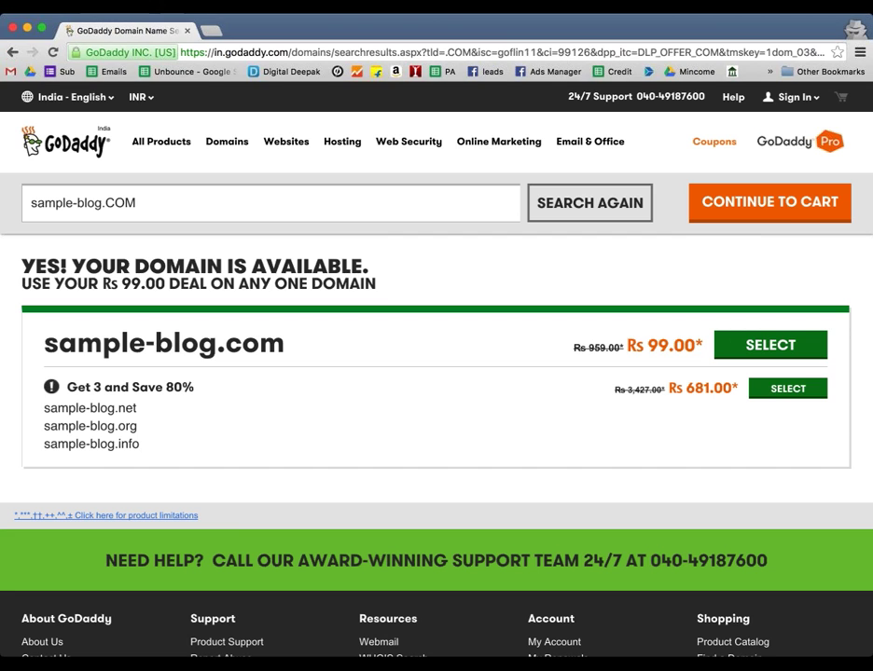
- Add sample-blog.com at Rs 99.00 to the cart and set its registration term to 1 Year
left_click(784, 212)
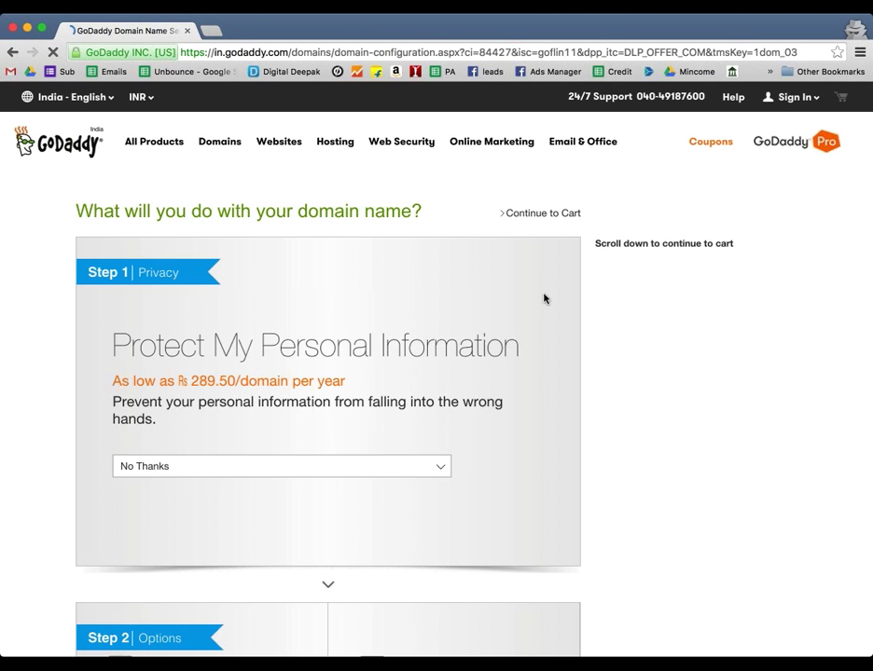
scroll(543, 298, "down", 15)
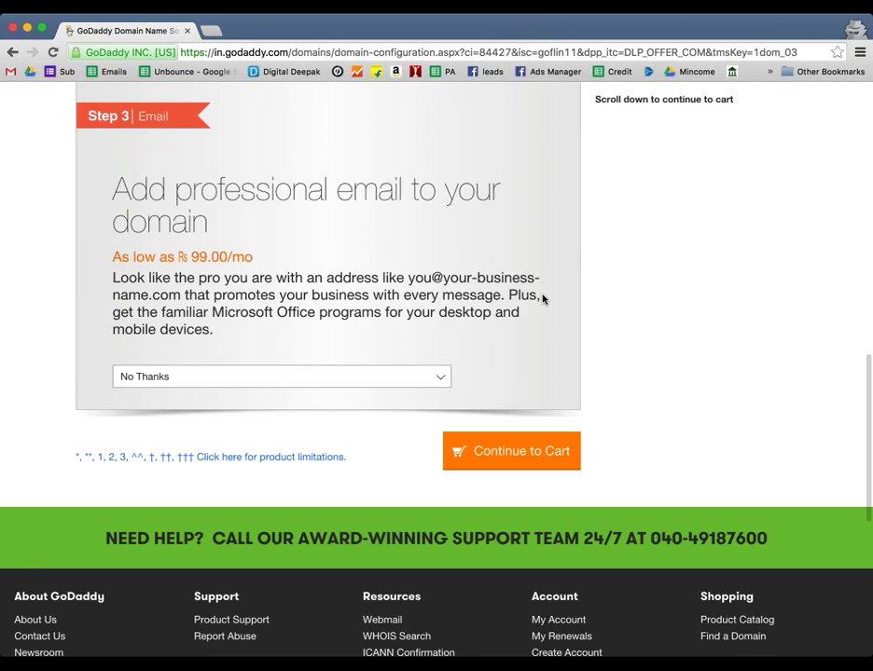
scroll(542, 297, "up", 5)
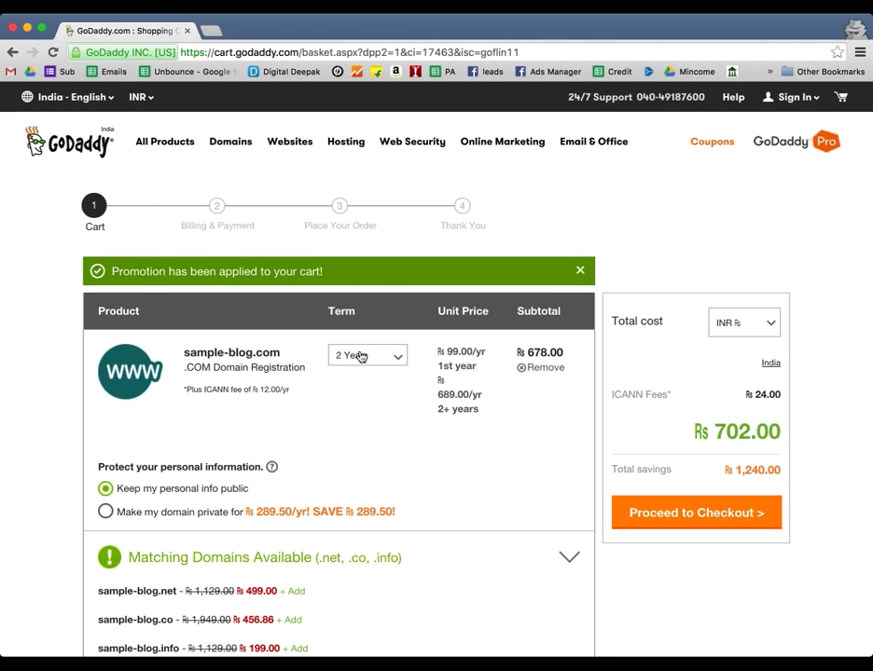
left_click(363, 357)
left_click(360, 384)
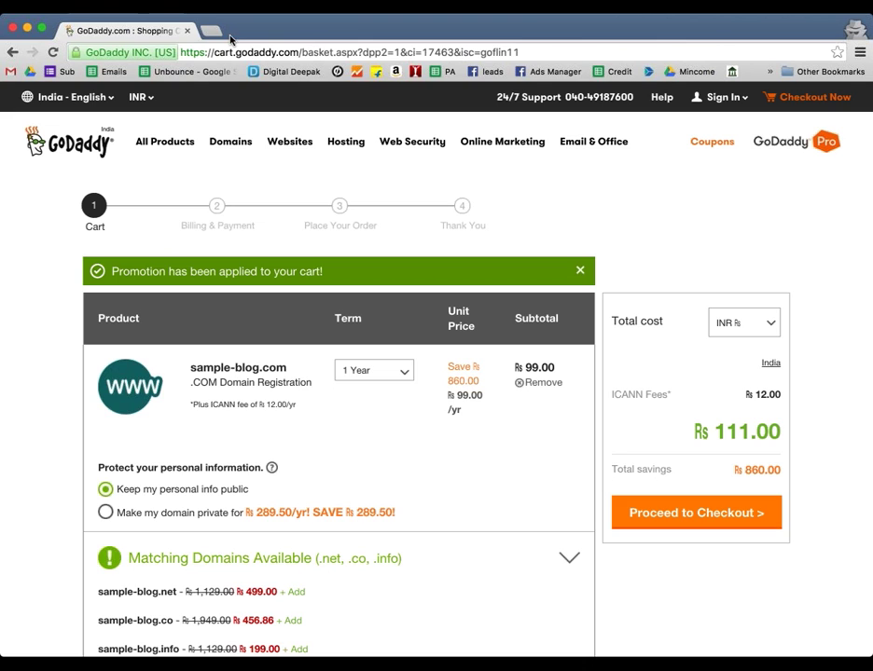
- Search Google for 'godaddy register .com' in a new tab and open GoDaddy's Rs 99.00 .COM offer
left_click(214, 32)
type("g")
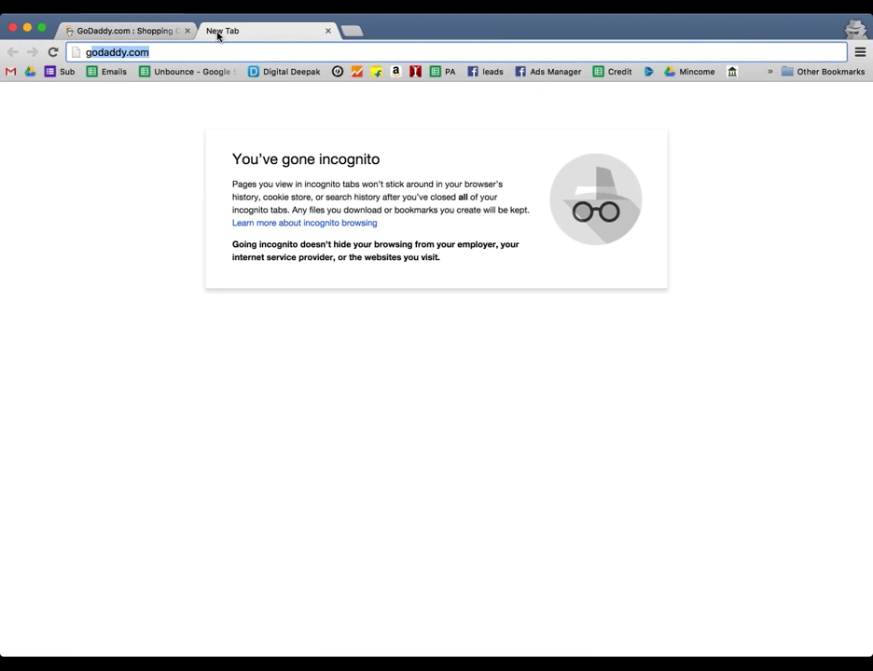
type("odaddy re")
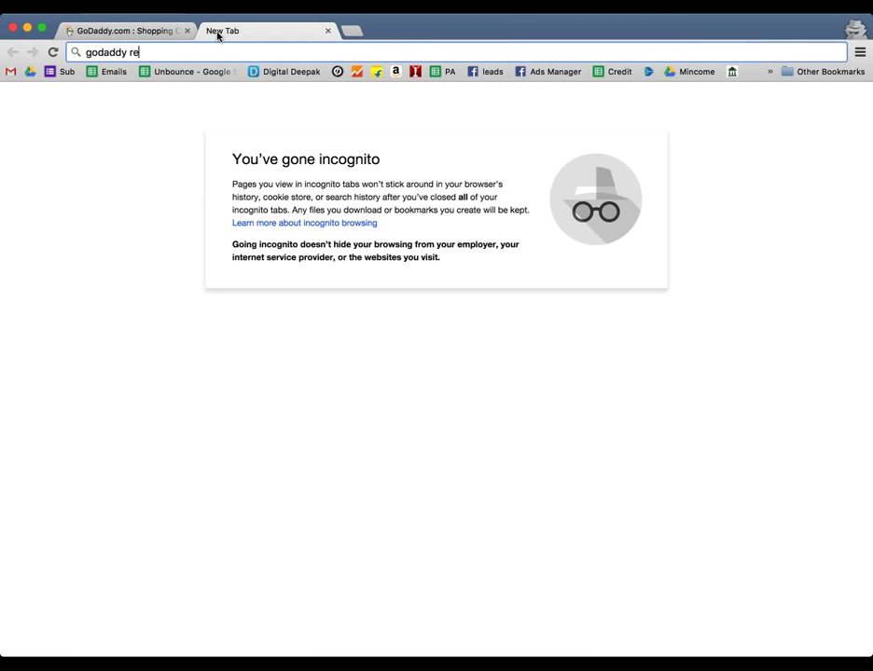
type("gister .com")
key("Return")
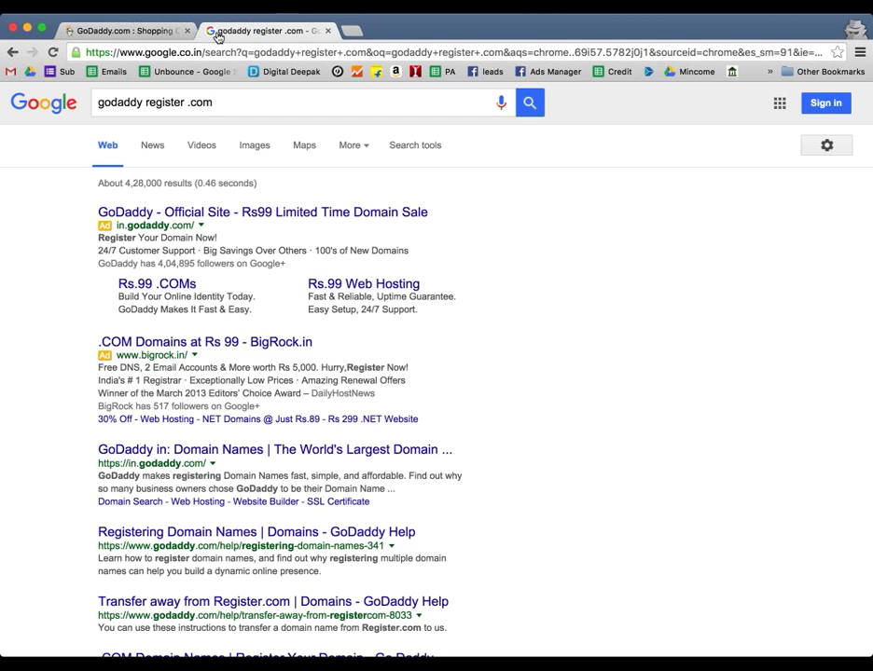
left_click(215, 216)
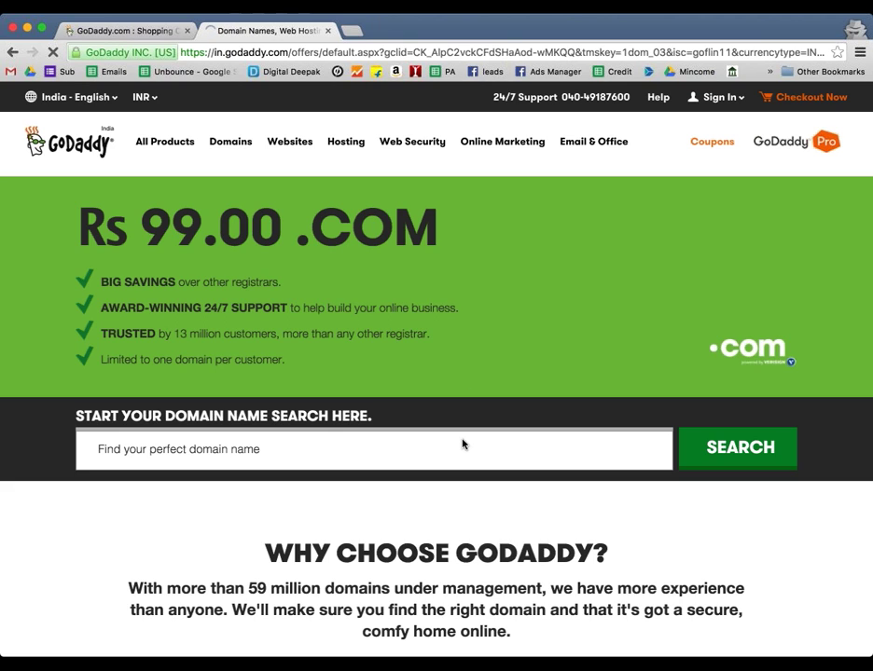
- Return to the GoDaddy cart tab and continue checkout as a new customer
left_click(154, 37)
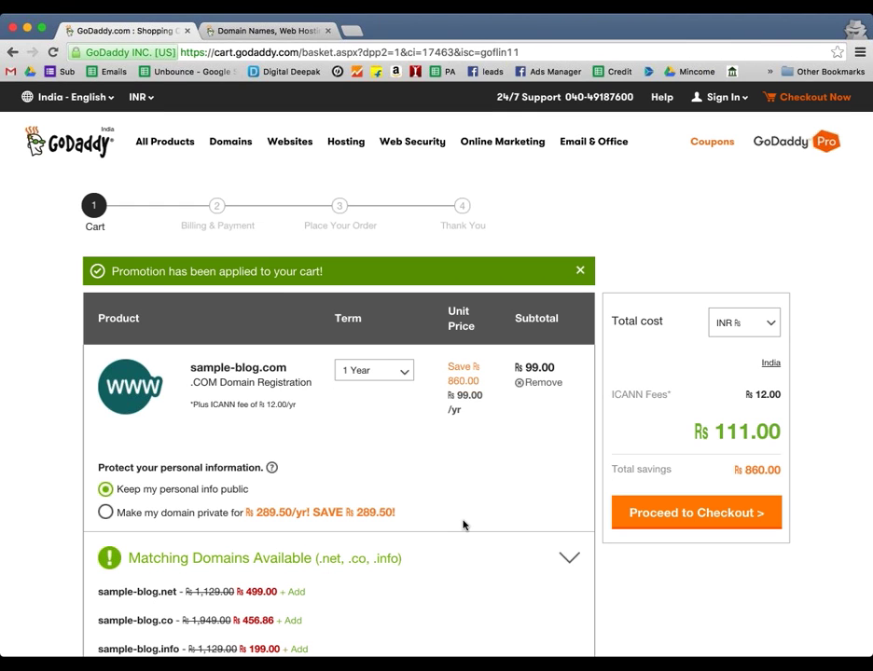
scroll(463, 525, "down", 10)
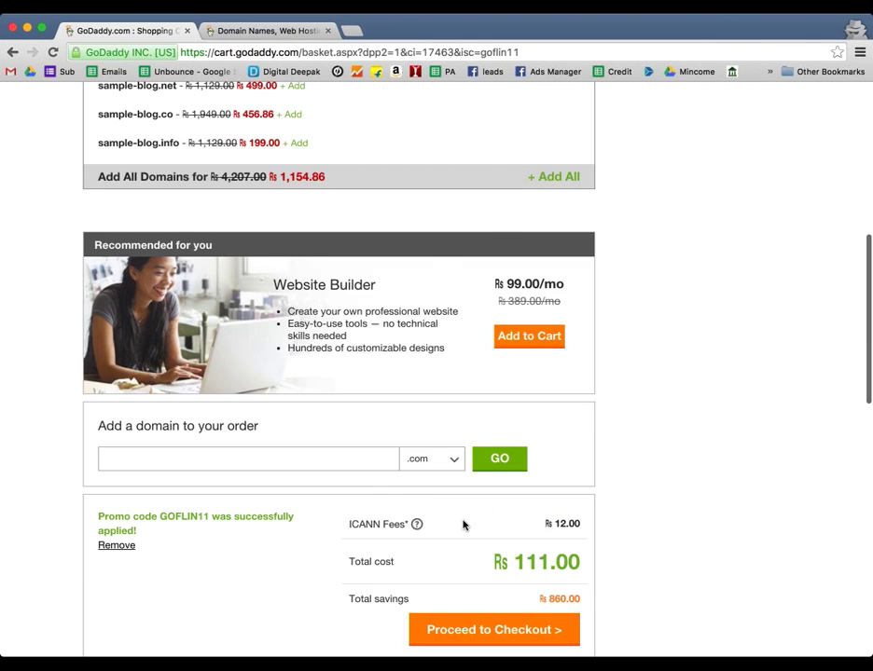
scroll(463, 525, "down", 2)
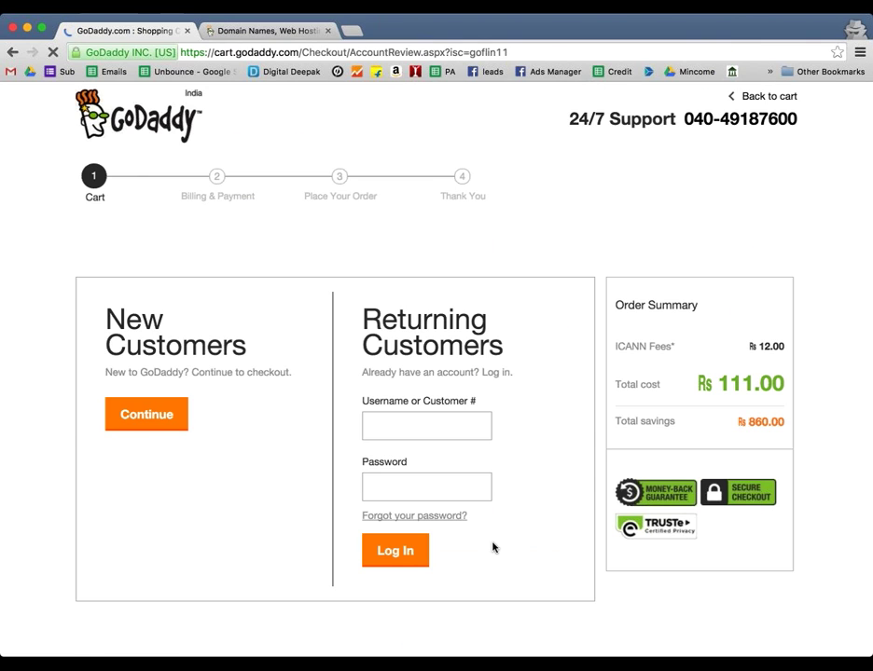
left_click(180, 414)
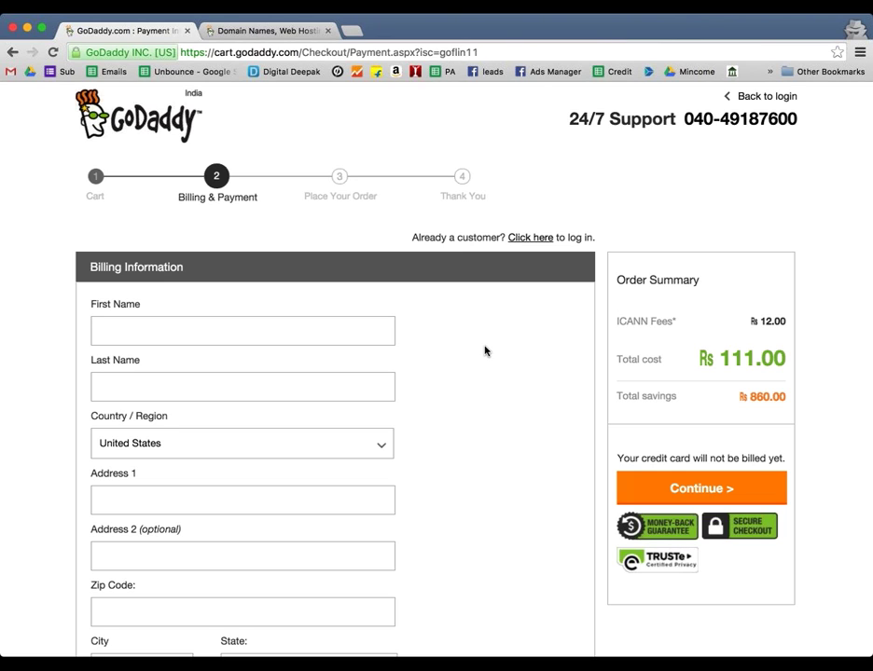
- Put away the incognito checkout window, leaving the billing form blank
scroll(488, 280, "up", 1)
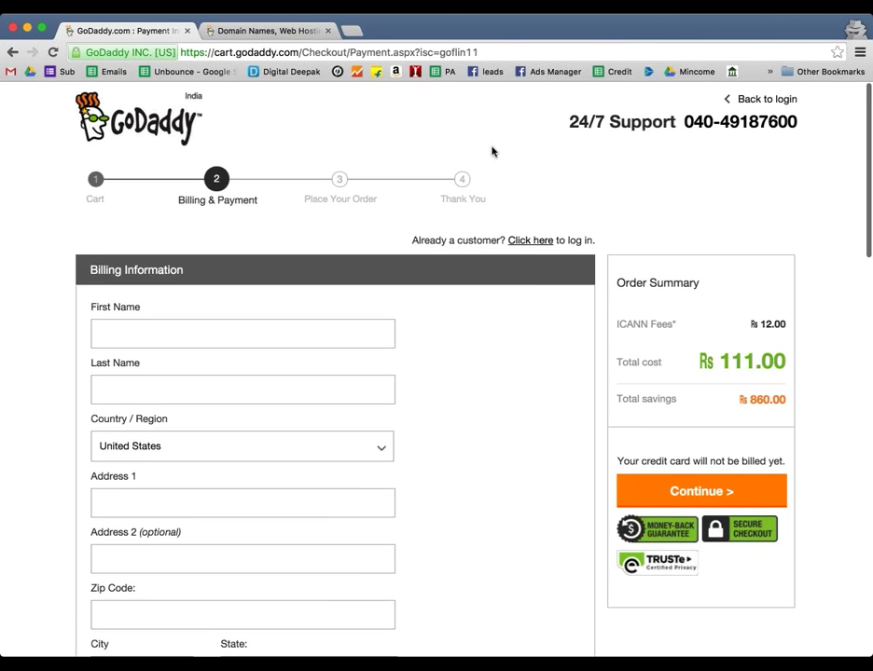
scroll(493, 151, "down", 1)
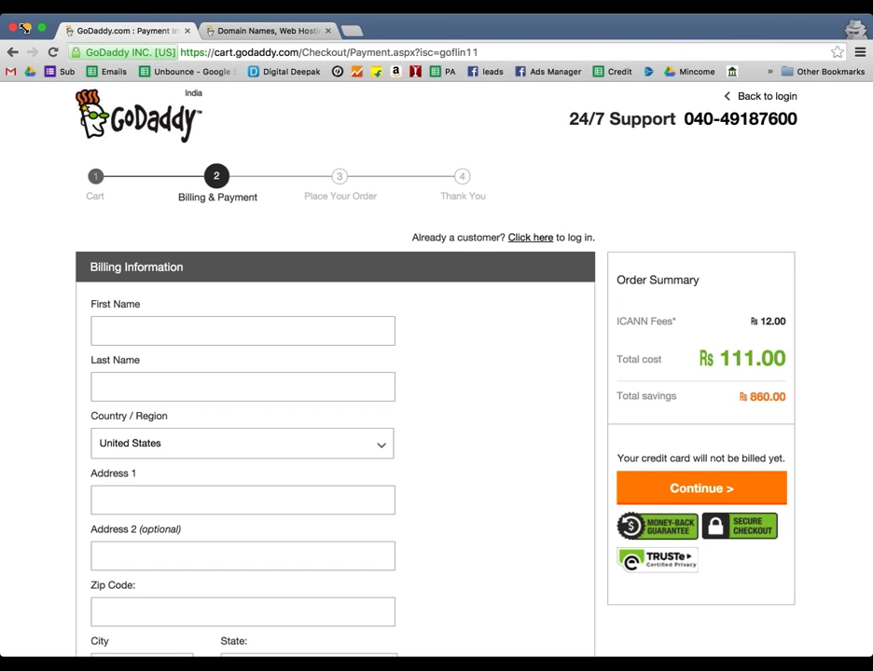
left_click(41, 29)
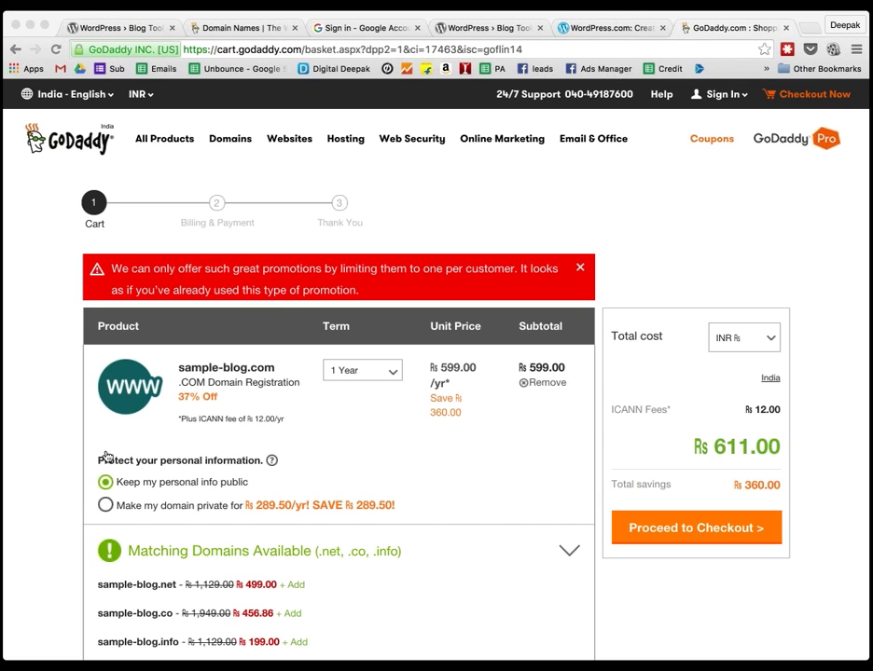
key("super+shift+4")
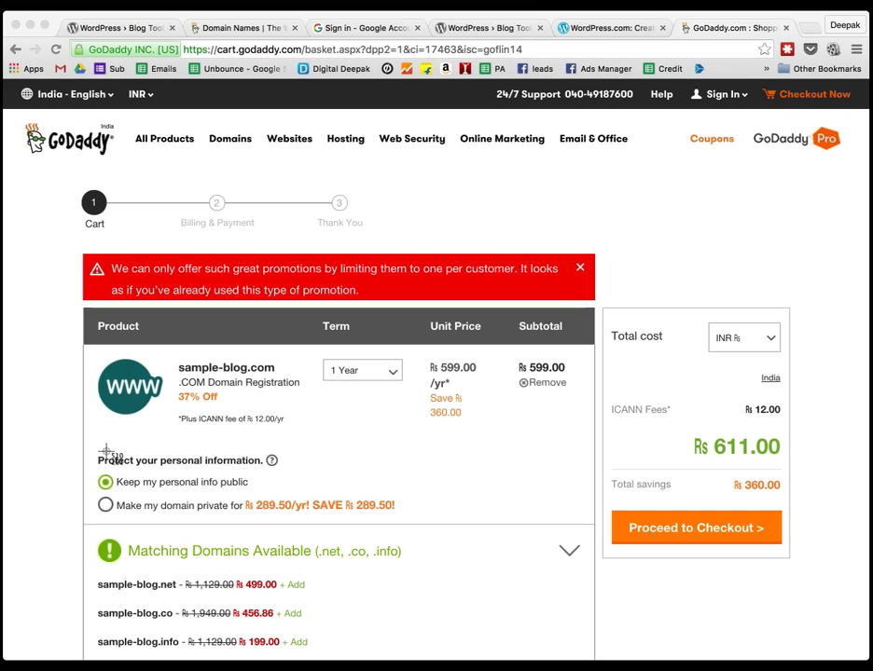
key("Escape")
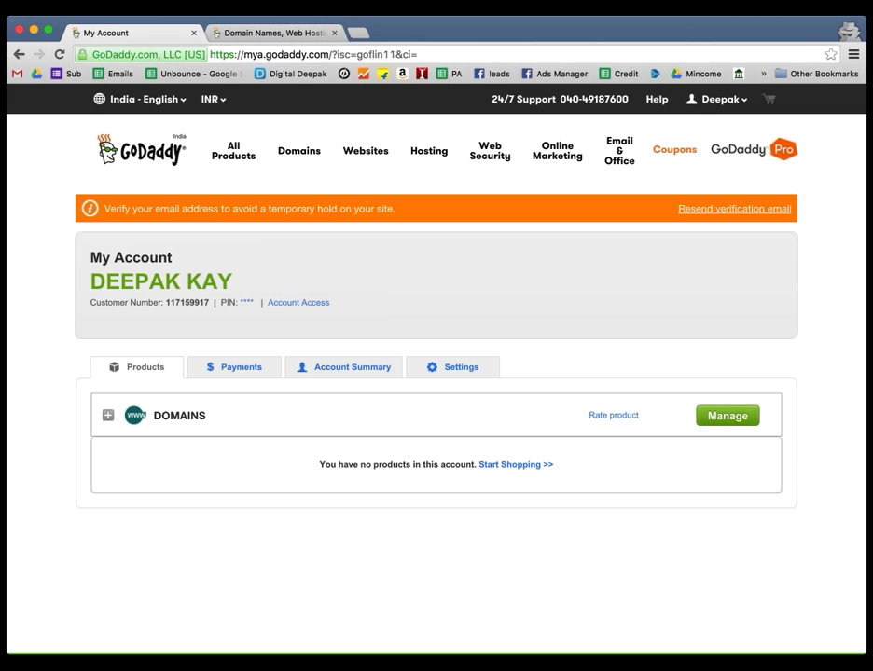
- Visit crazydomains.in in a new tab to view its domain prices, then close it
left_click(358, 32)
type("craz")
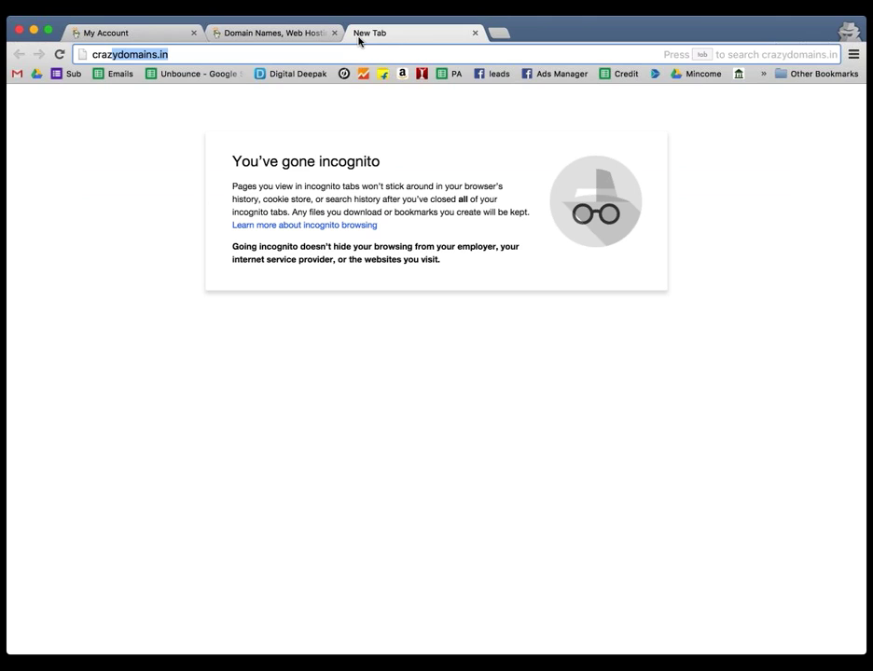
type("y")
key("Return")
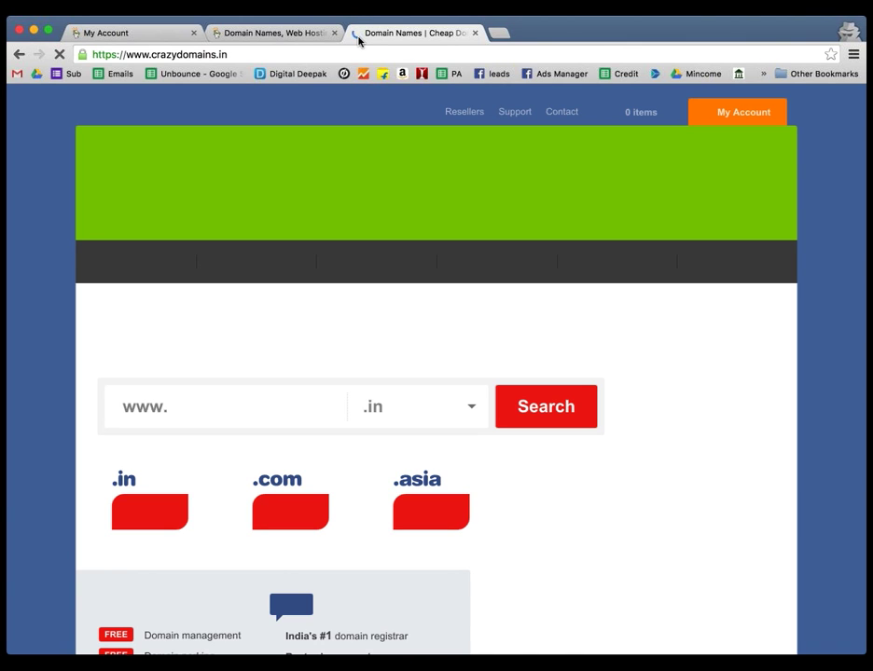
mouse_move(243, 292)
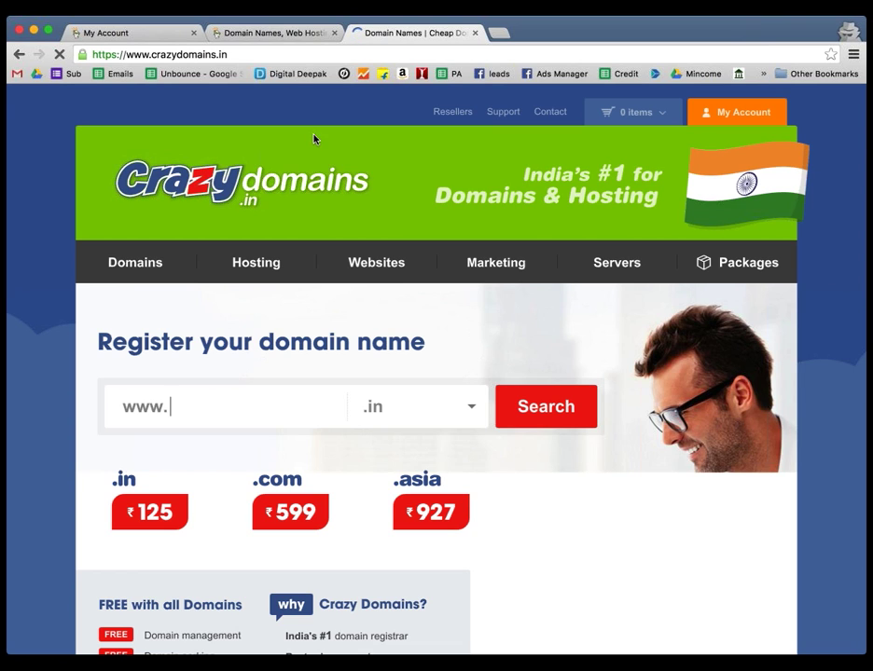
left_click(476, 34)
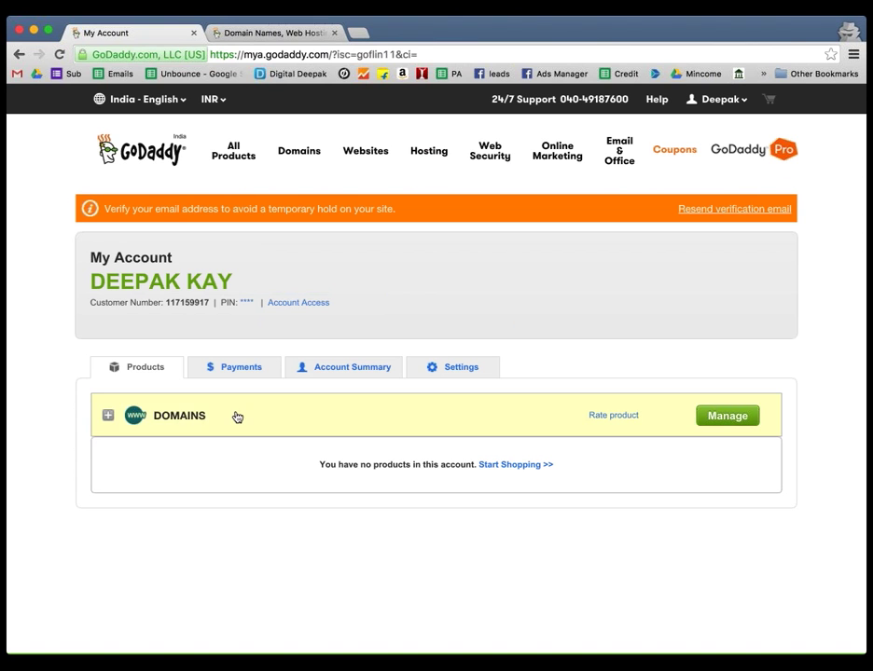
- Expand the DOMAINS row on GoDaddy's My Account page, which shows no domains
left_click(236, 416)
scroll(237, 417, "down", 5)
scroll(237, 417, "up", 2)
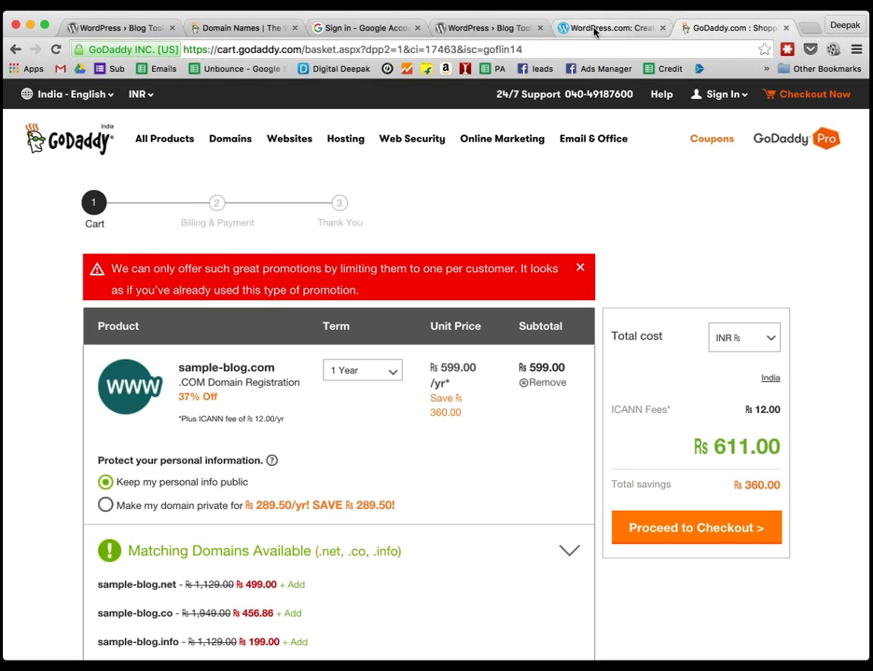
- Switch from the GoDaddy cart to the WordPress.com homepage tab
left_click(545, 125)
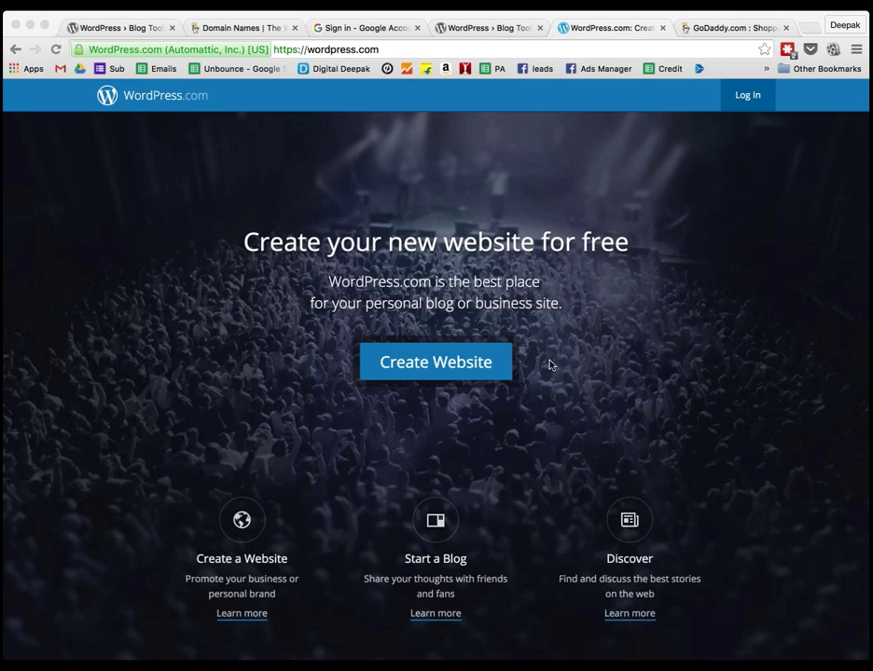
- Start creating a new free website with Create Website on WordPress.com
left_click(491, 370)
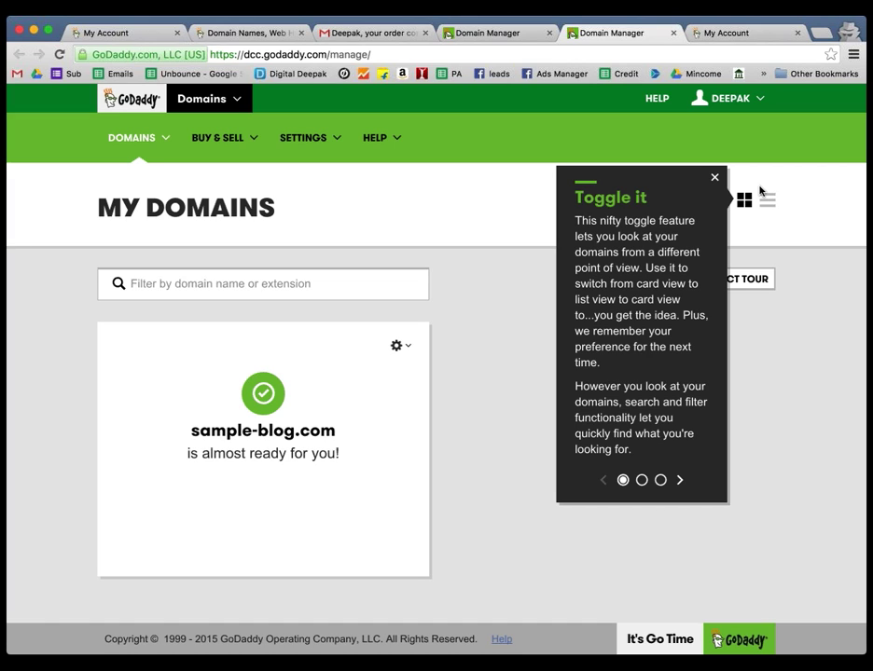
- Close the 'Toggle it' tour tip and switch to the My Account tab
left_click(714, 181)
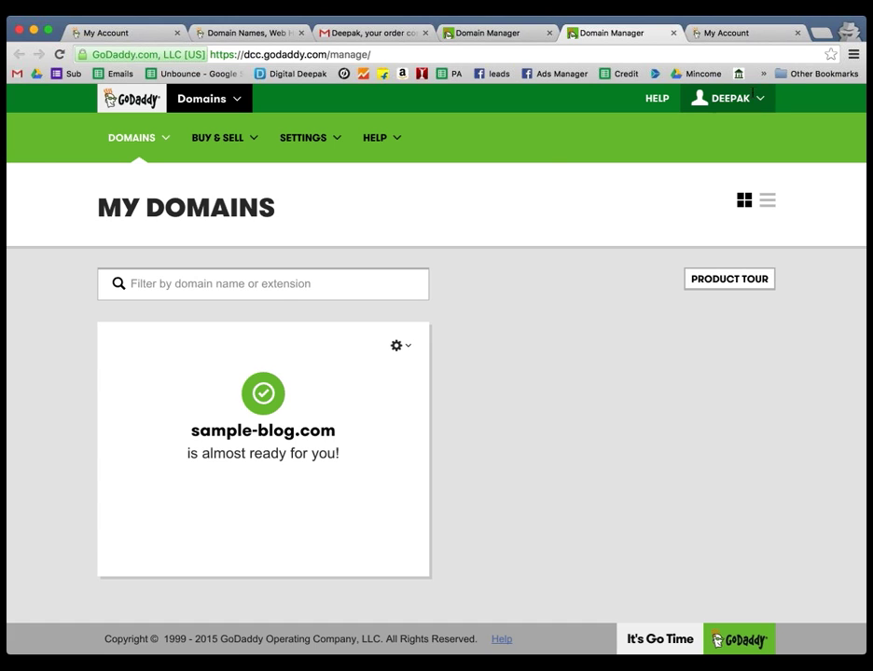
key("ctrl+Tab")
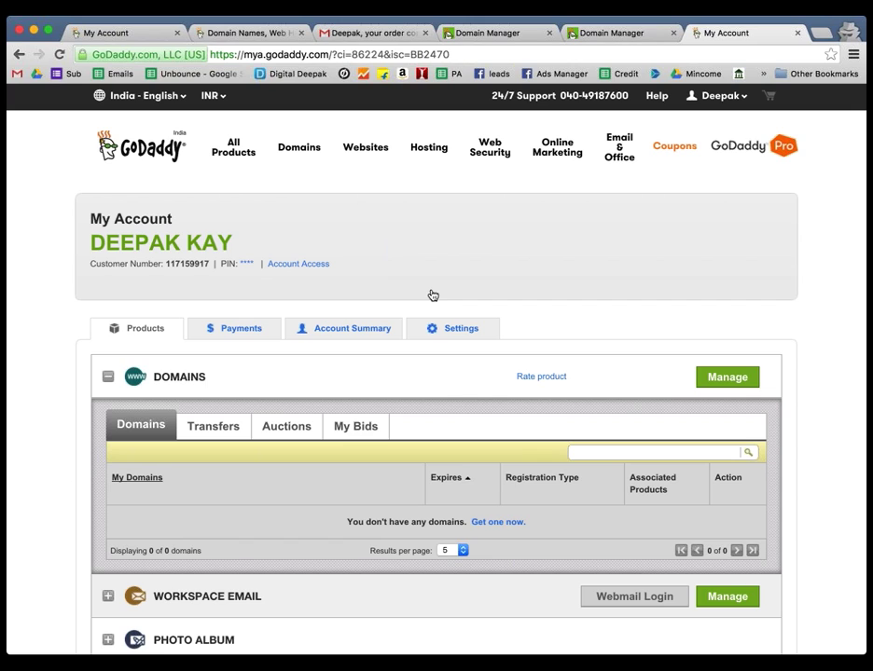
- Reload My Account and expand Domains to show sample-blog.com expiring 02-12-2016
left_click(363, 56)
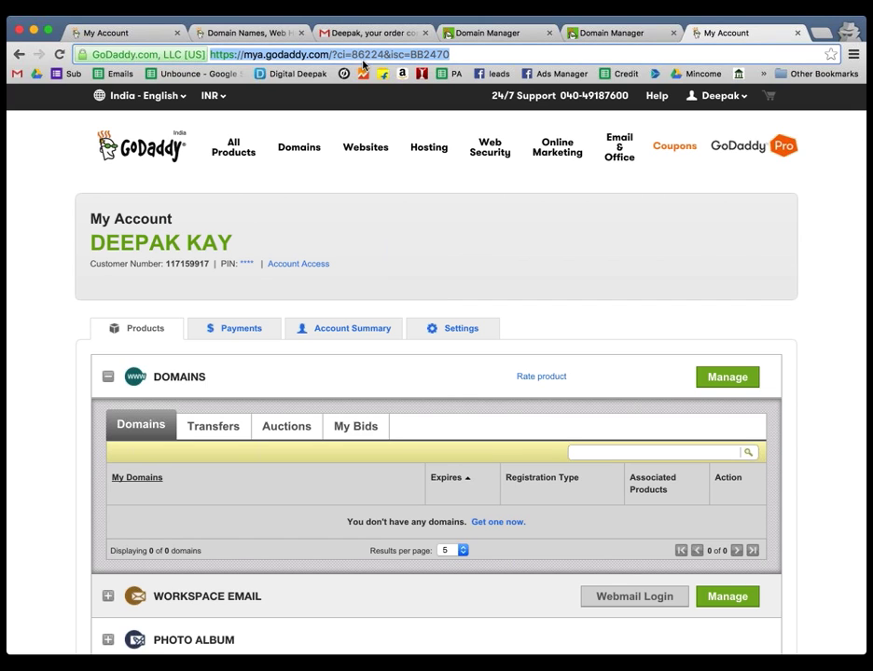
key("Return")
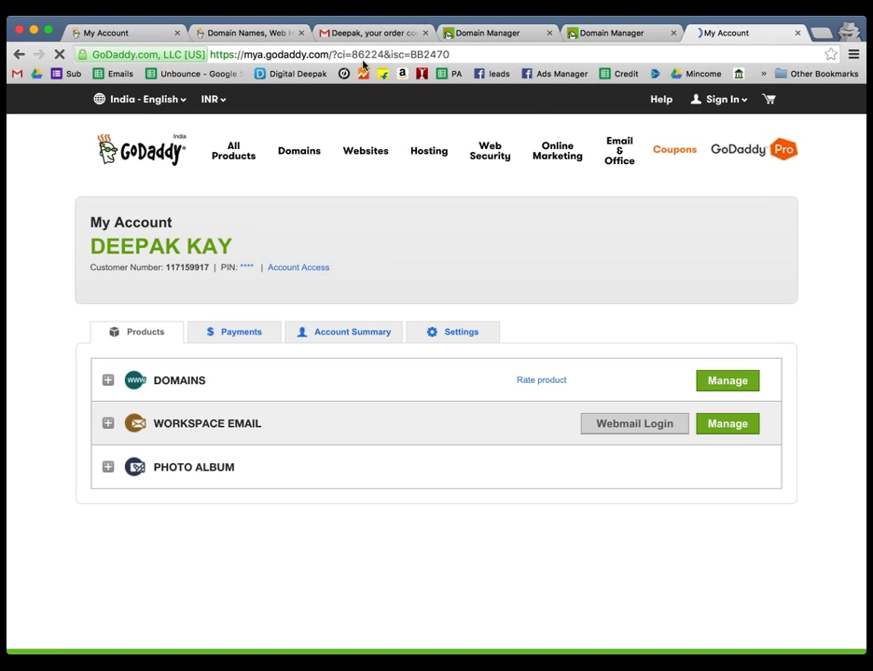
left_click(220, 379)
scroll(220, 379, "down", 5)
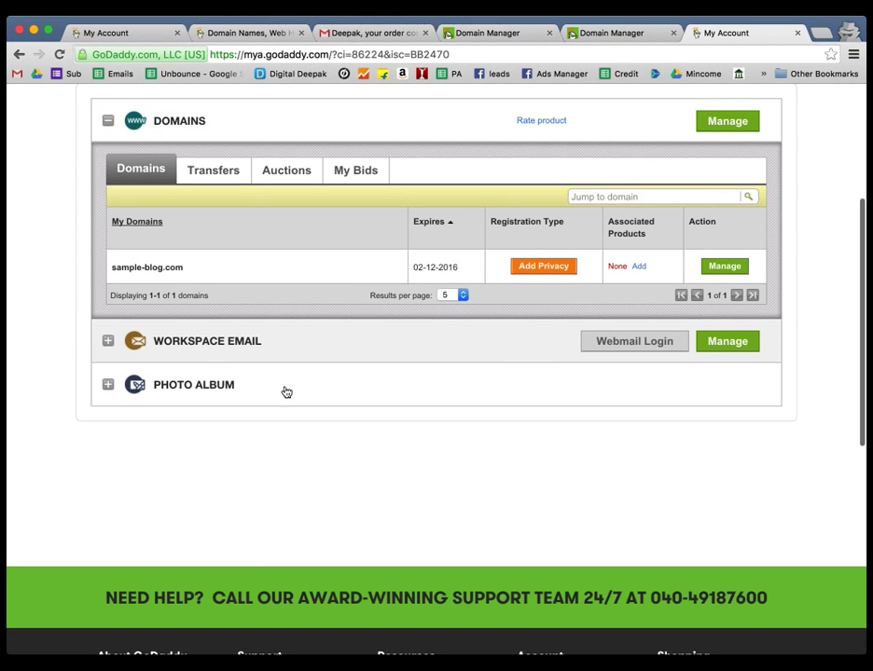
scroll(337, 401, "up", 2)
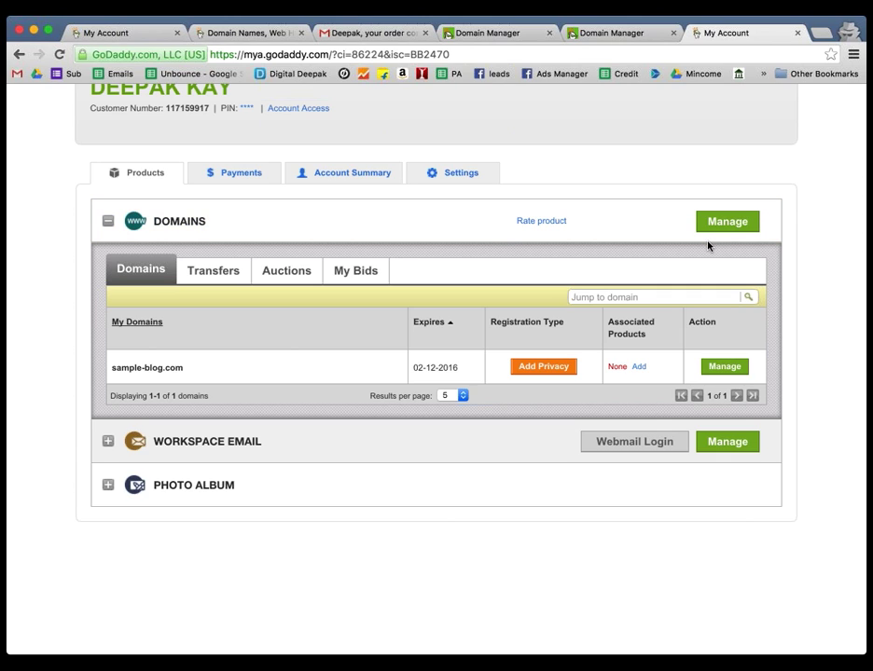
- Open Manage for sample-blog.com and review its Domain Details, including nameservers NS73 and NS74
left_click(728, 355)
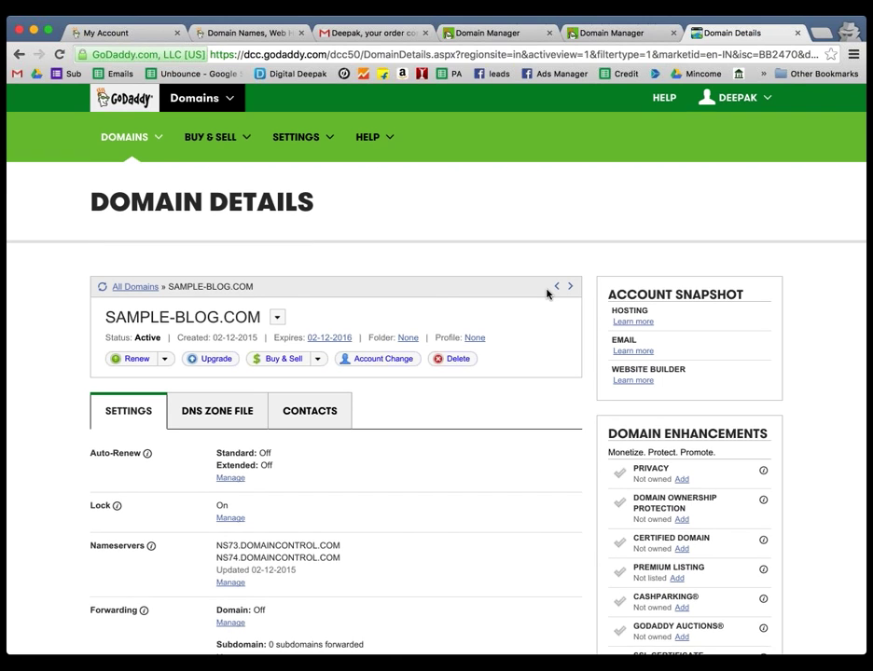
scroll(546, 294, "down", 1)
scroll(547, 293, "up", 1)
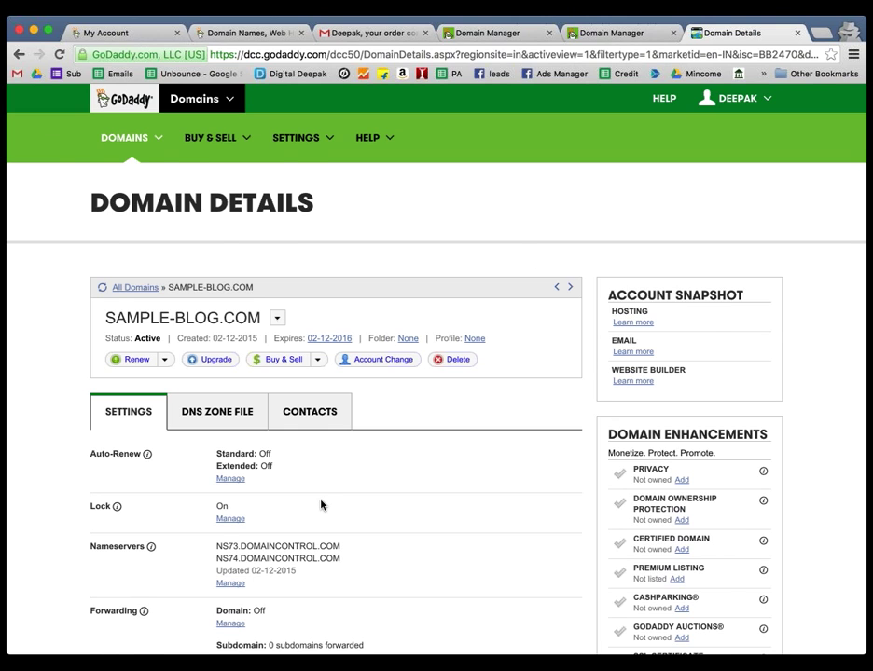
scroll(321, 505, "down", 3)
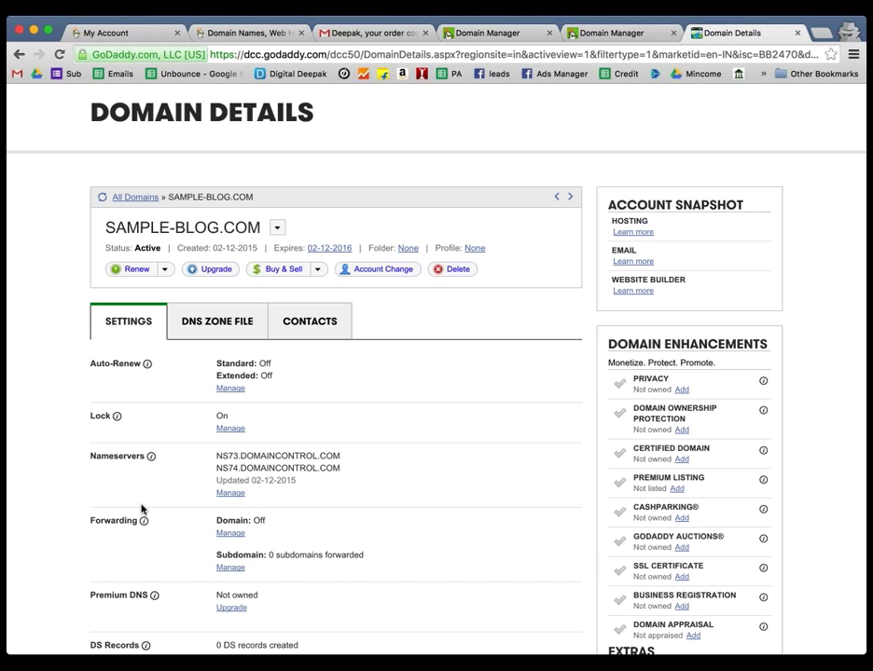
scroll(108, 443, "down", 1)
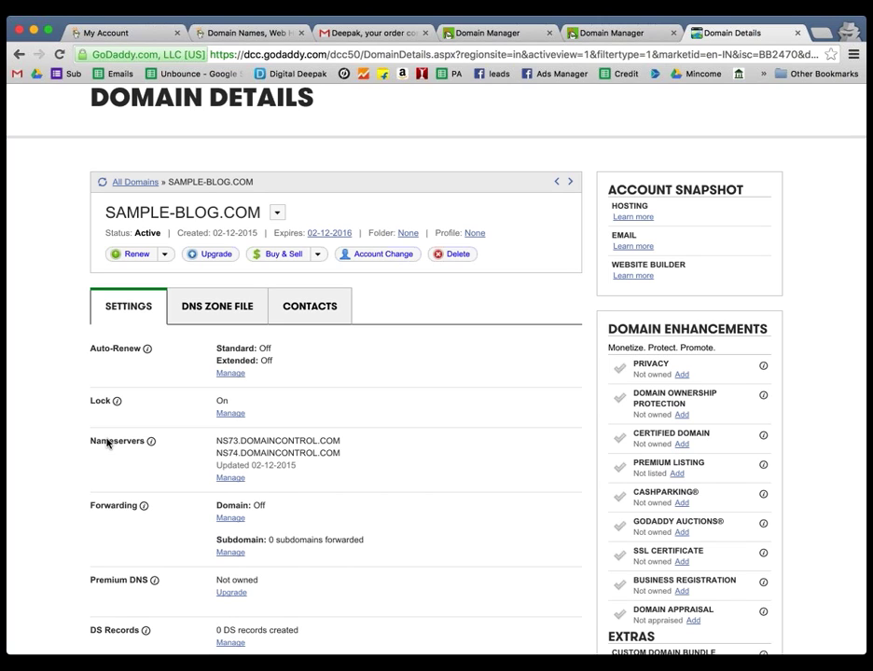
- Switch sample-blog.com's nameservers to Custom and open the two blank custom nameserver fields
left_click(230, 478)
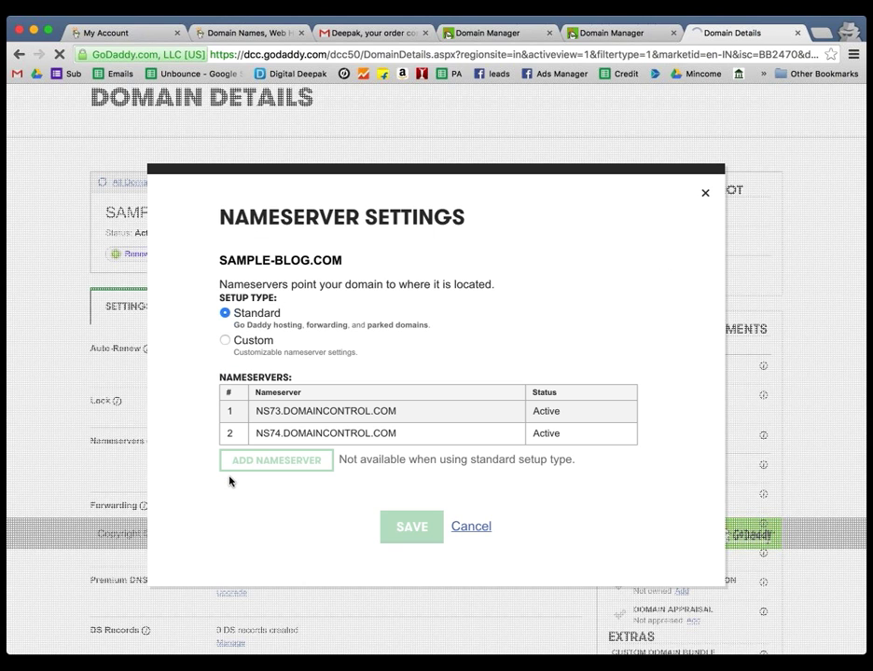
left_click(225, 341)
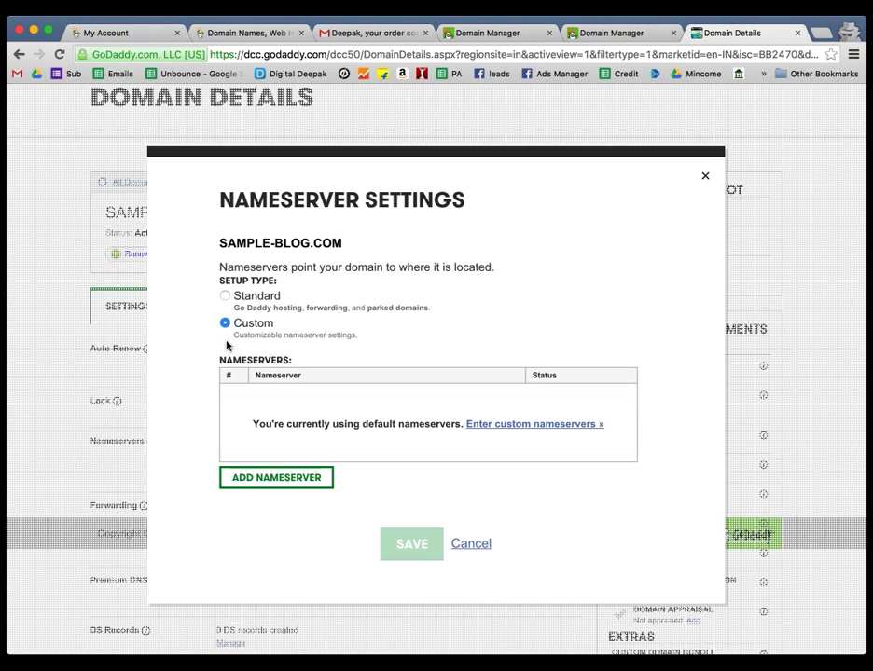
left_click(483, 428)
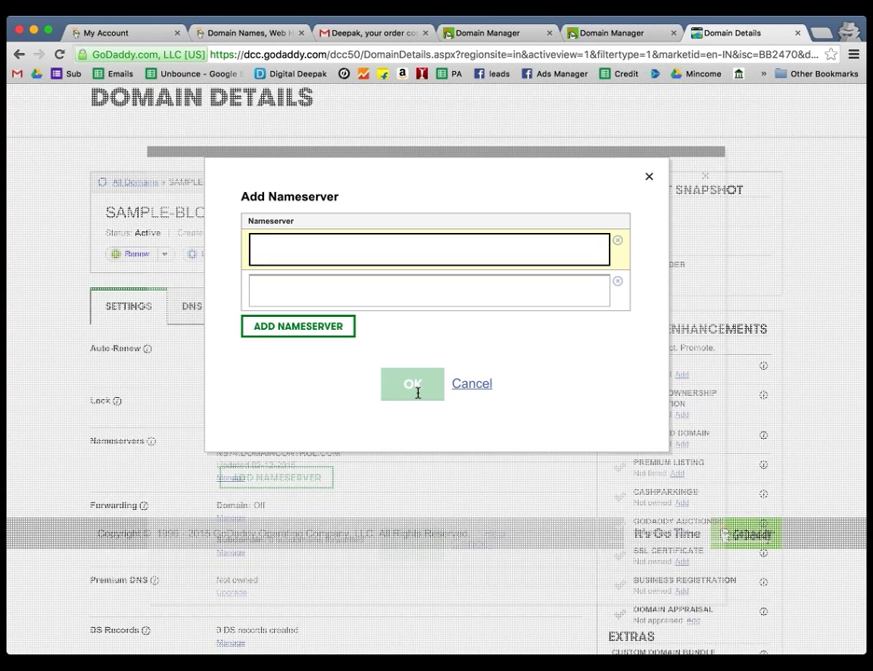
left_click(376, 292)
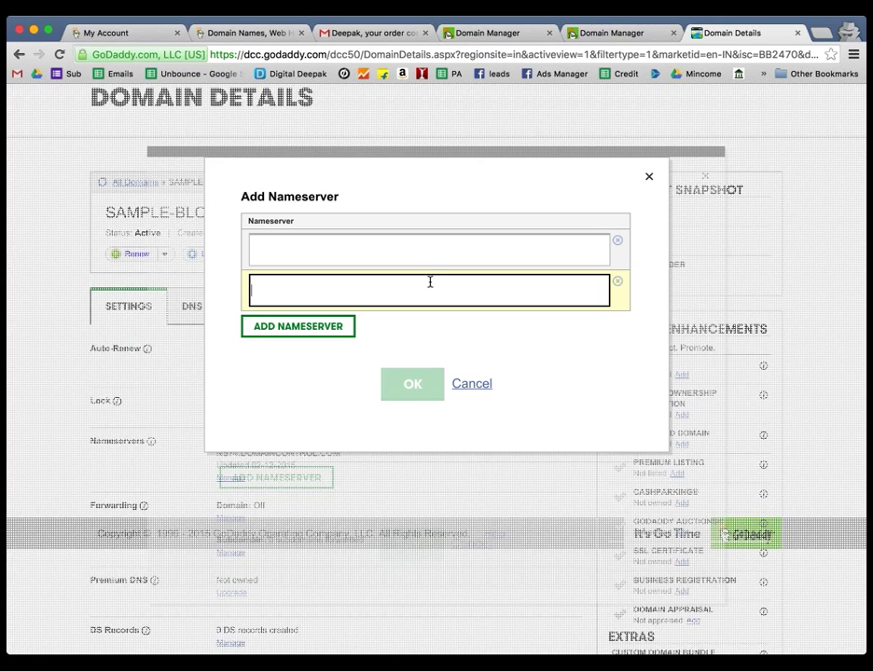
key("shift+Tab")
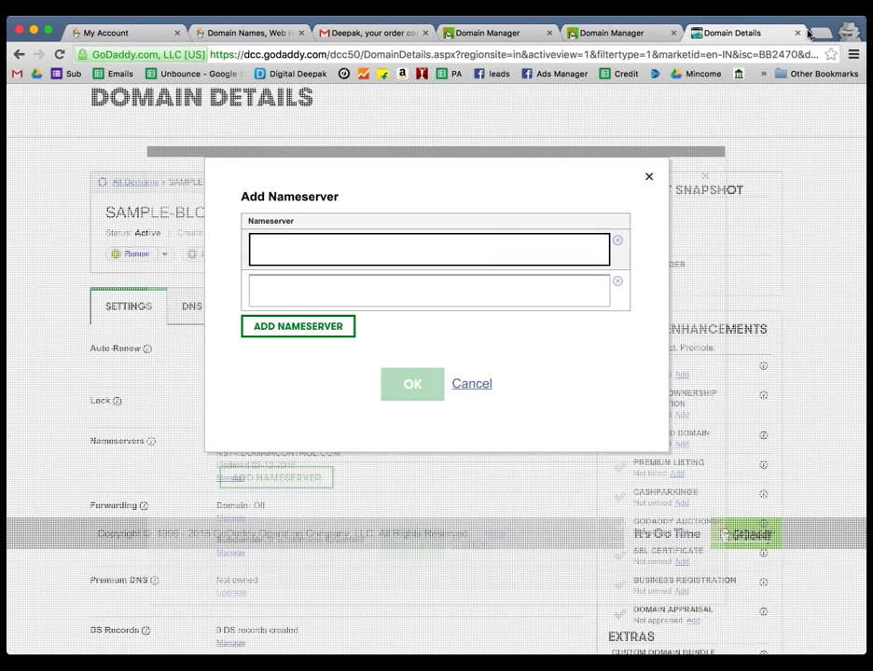
- Open the HostGator website in a new browser tab
left_click(814, 36)
type("ho")
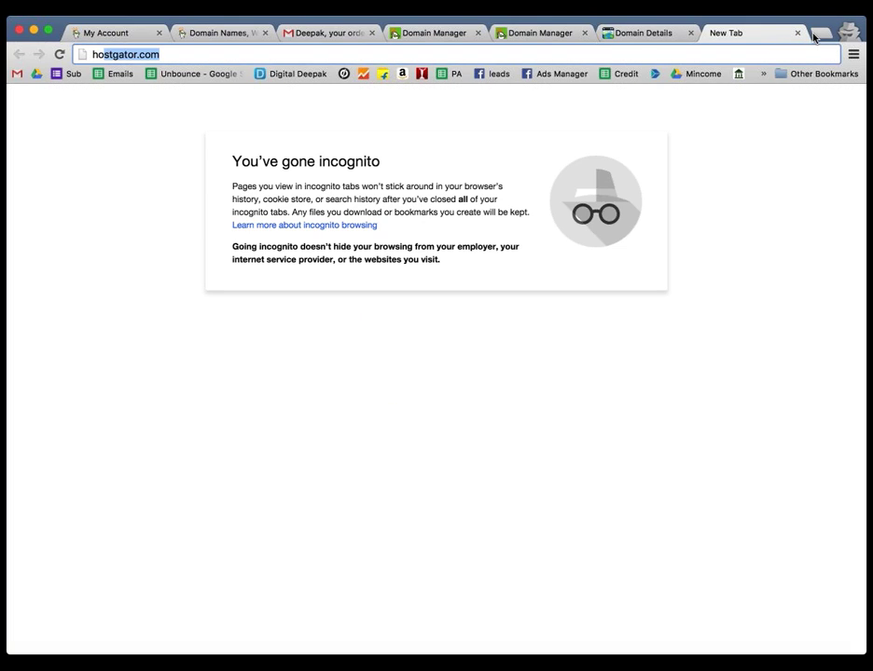
type("st")
key("Return")
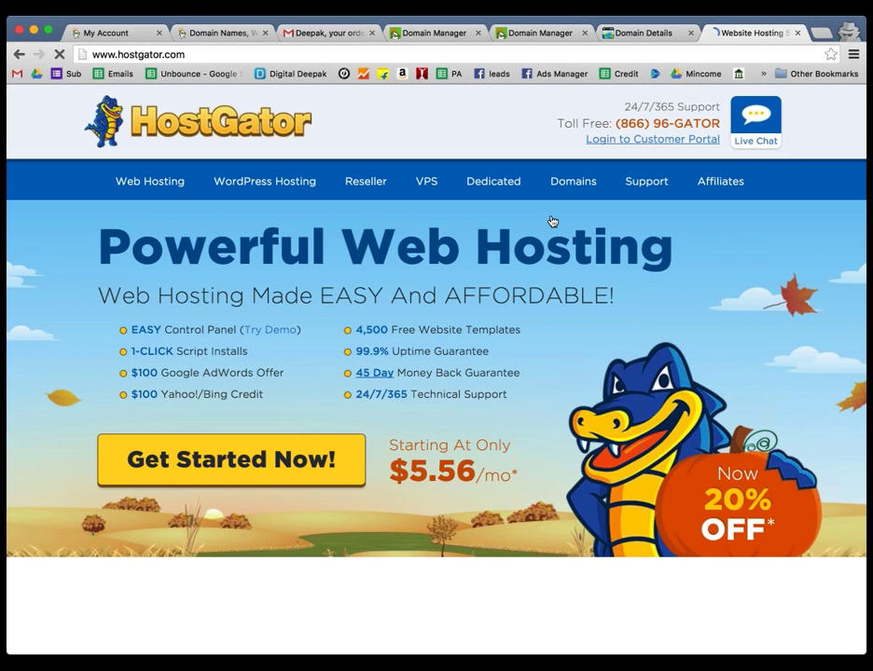
- Go to the shared hosting plans and pick the Hatchling plan's 'Up To 30% Off!' offer
left_click(300, 461)
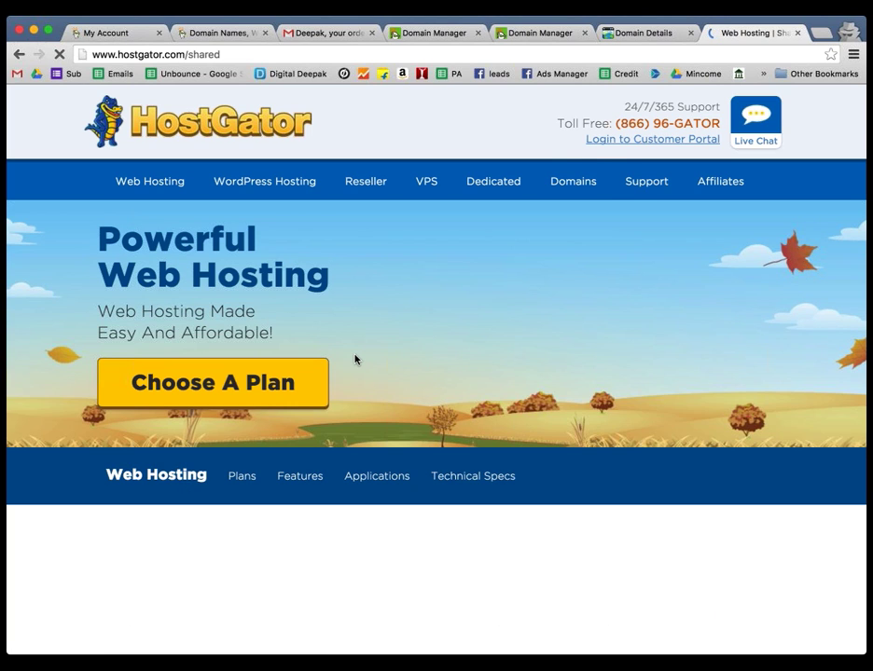
scroll(355, 359, "down", 5)
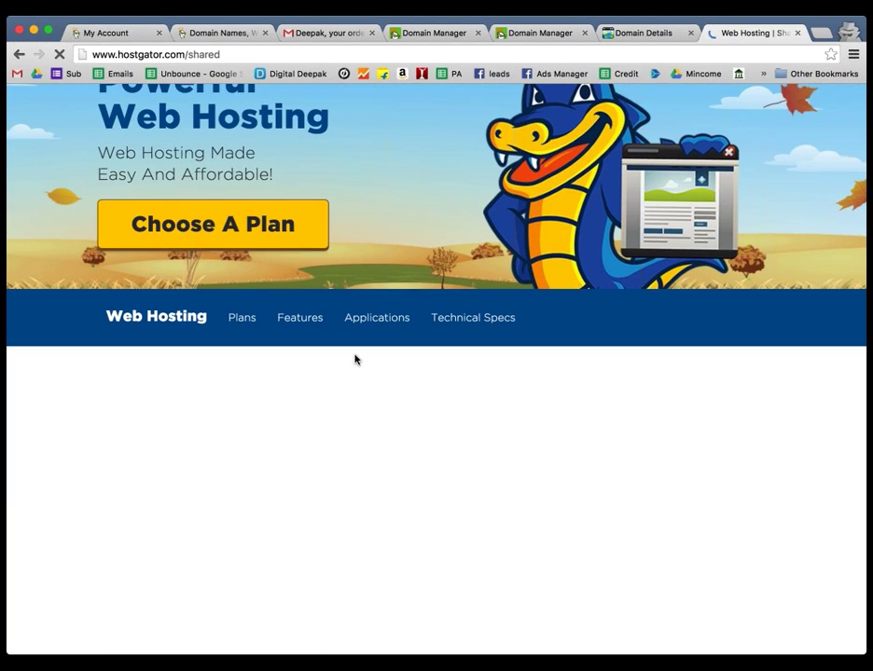
scroll(354, 357, "down", 2)
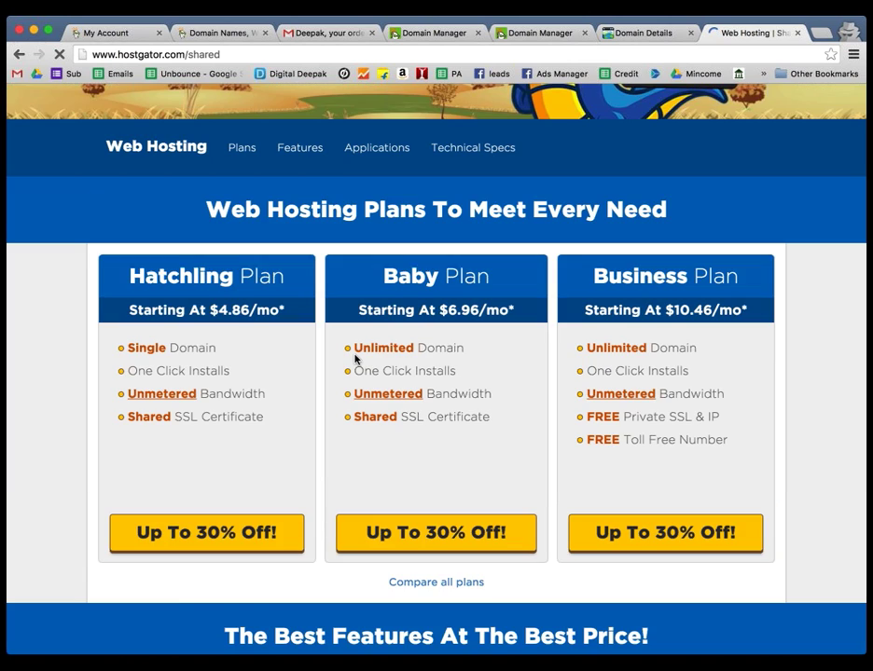
scroll(354, 359, "down", 3)
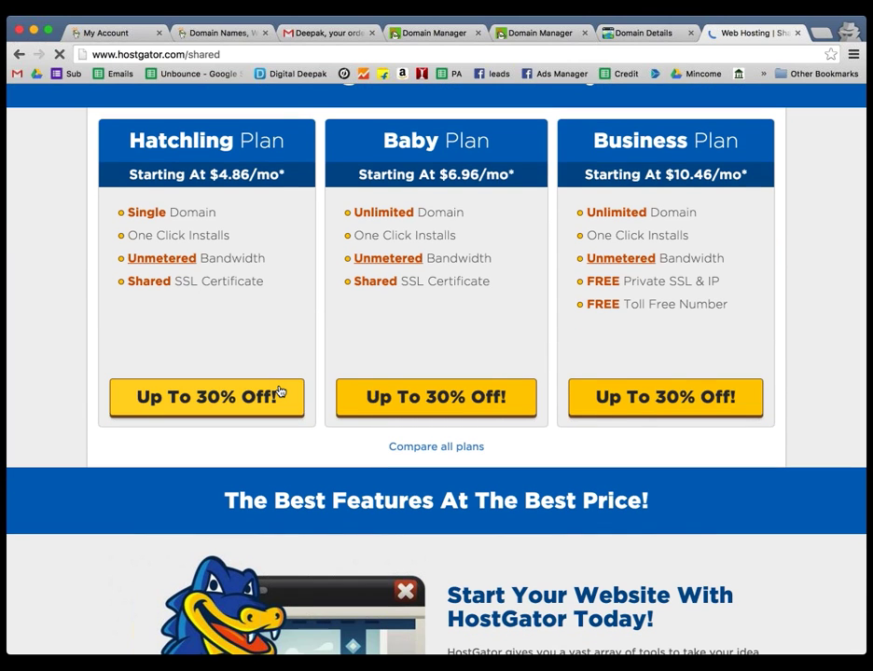
left_click(278, 392)
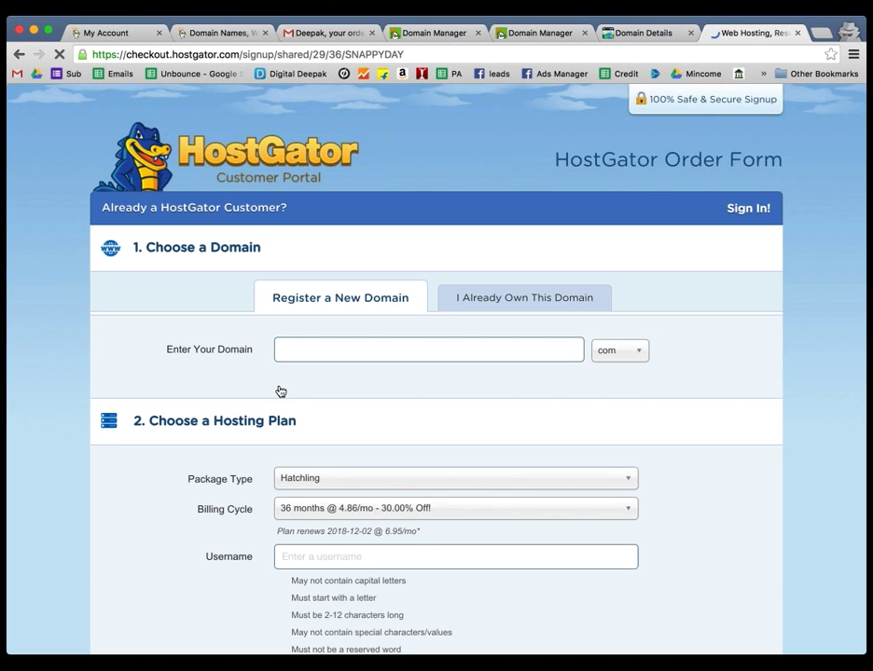
- Select 'I Already Own This Domain' under Choose a Domain, then return to the Web Hosting tab
left_click(492, 302)
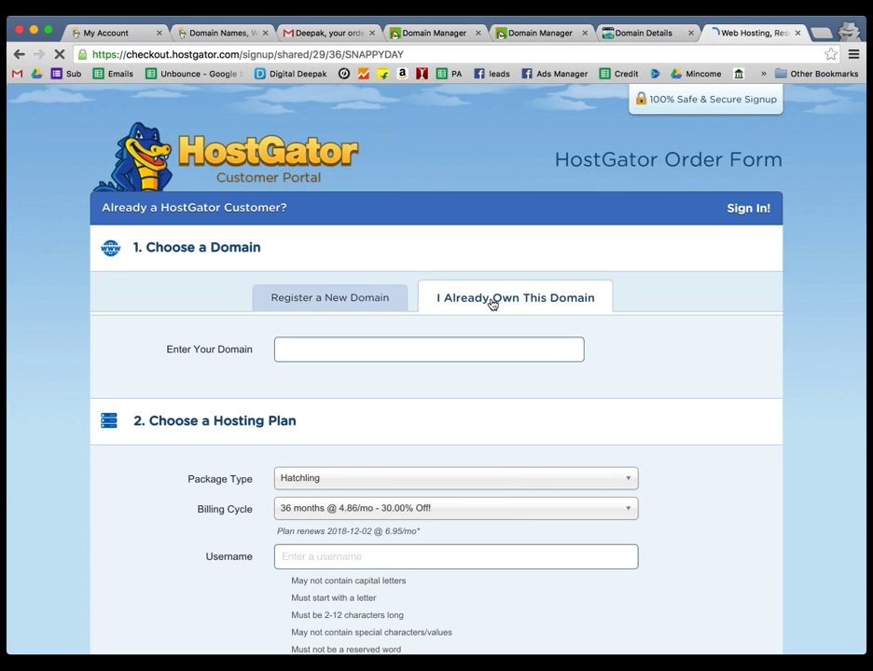
scroll(488, 299, "down", 1)
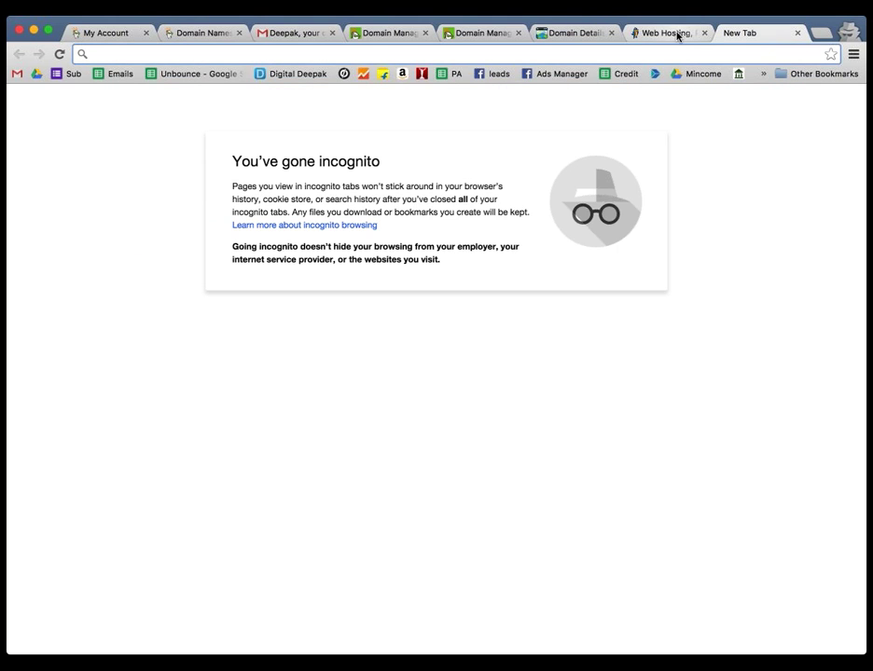
left_click(667, 32)
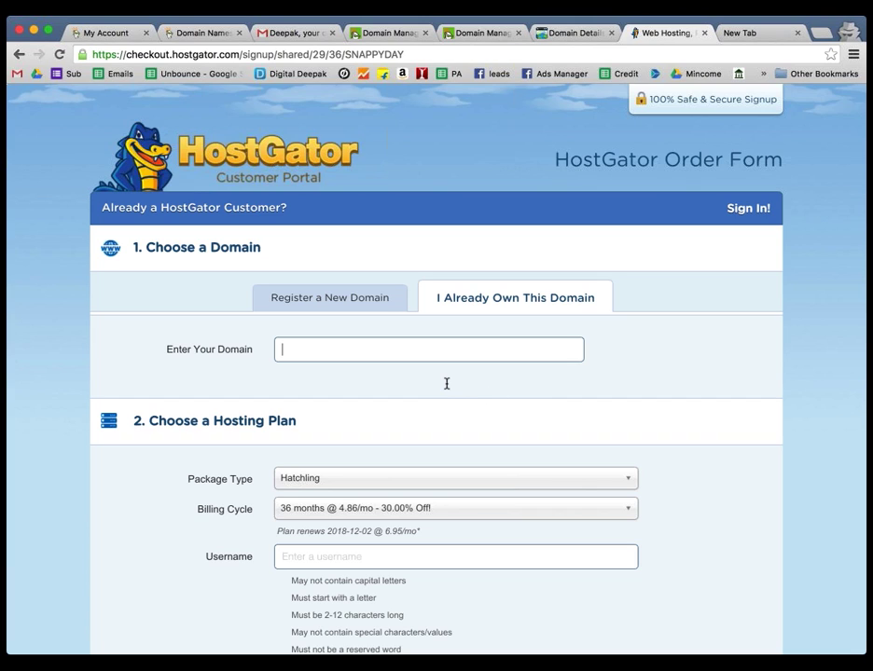
- Enter sample-blog.com under I Already Own This Domain so it shows Added - Primary
type("sample-blog.com")
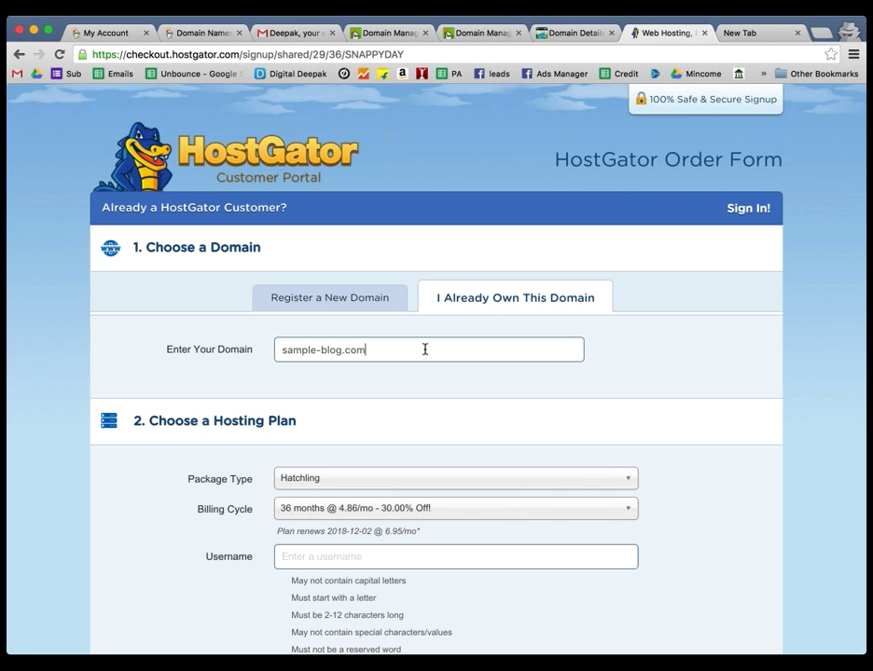
left_click(432, 418)
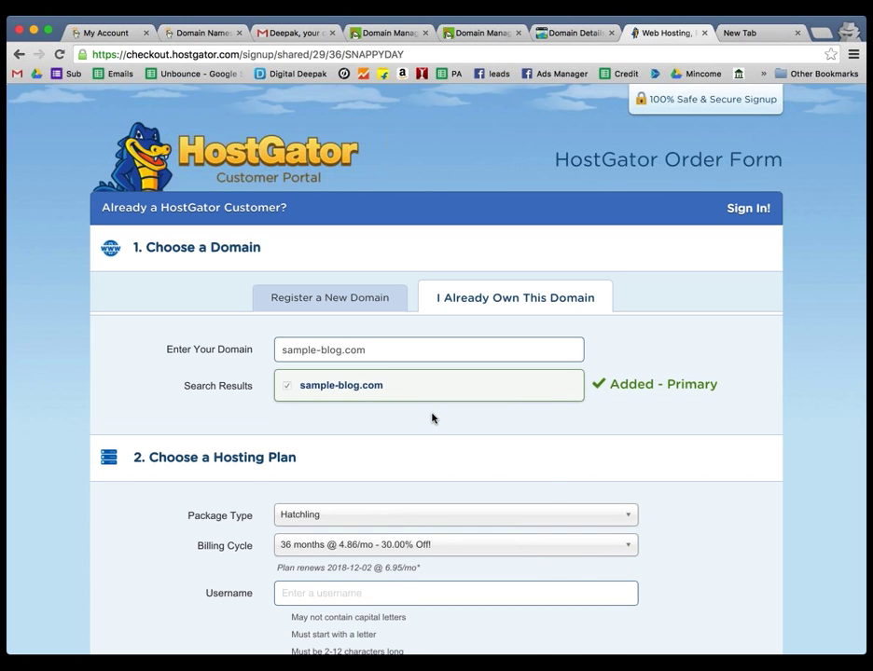
scroll(432, 418, "down", 4)
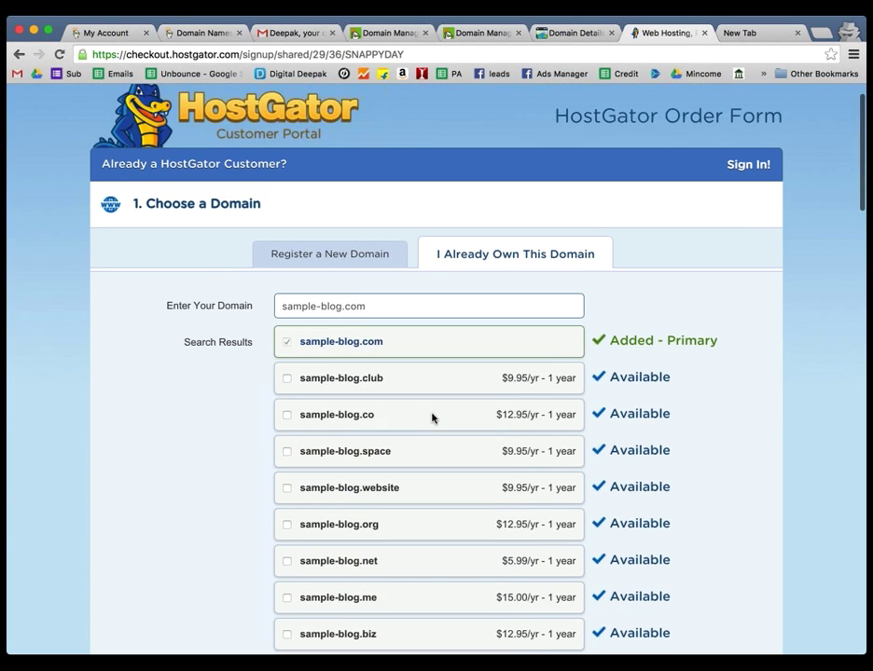
scroll(424, 383, "up", 2)
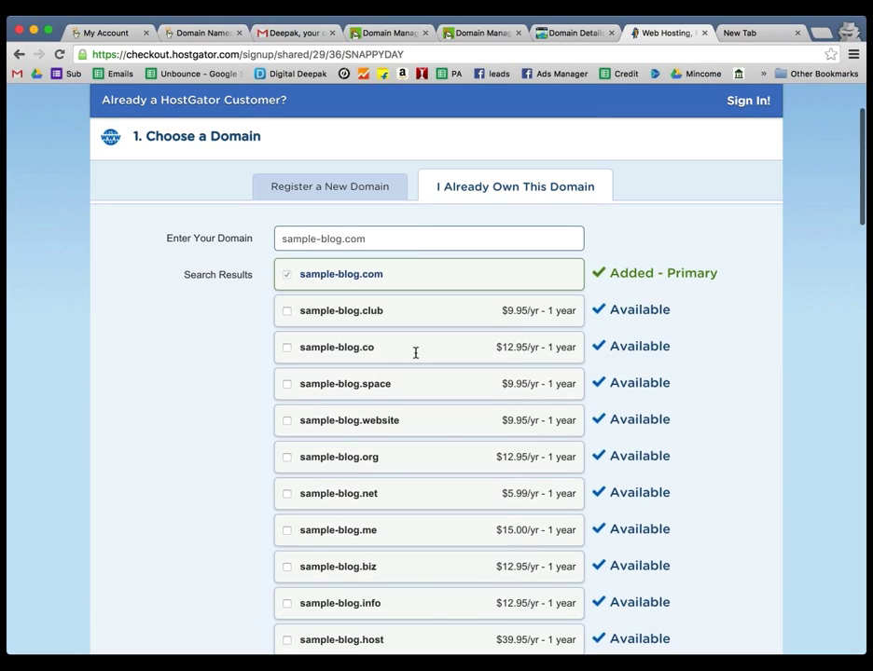
left_click(415, 236)
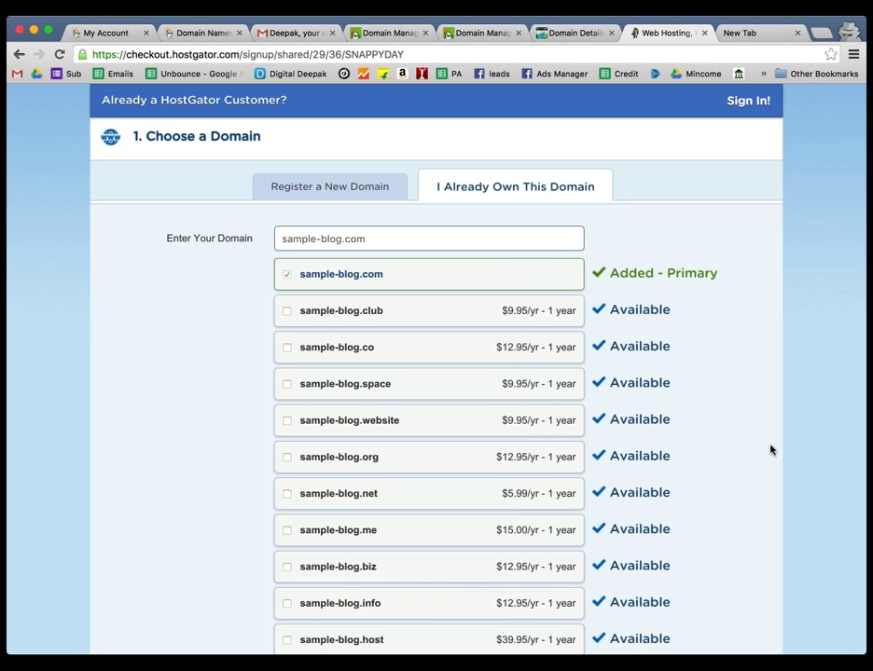
- Change the Billing Cycle to 1 month at 8.76/mo
scroll(770, 451, "down", 8)
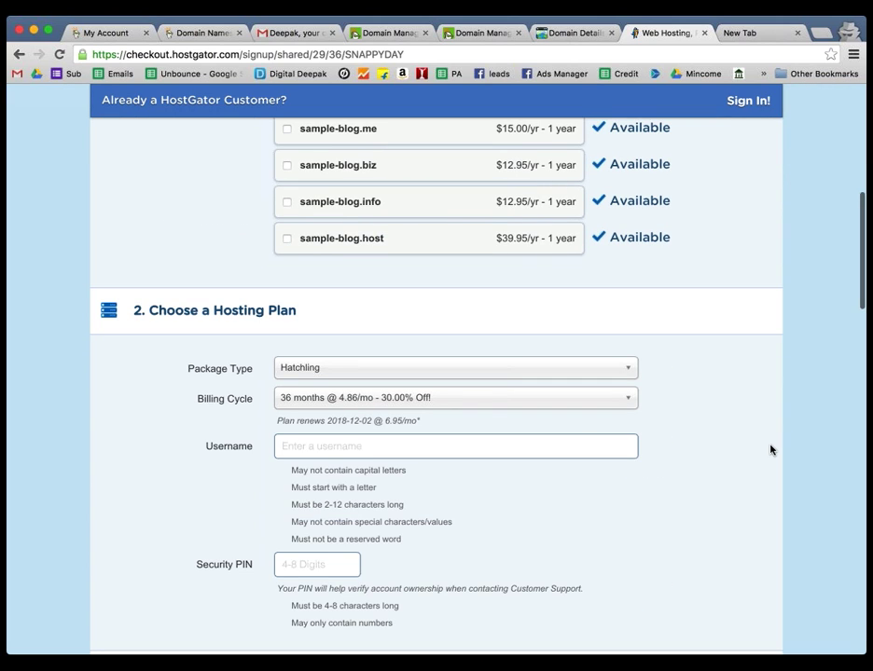
scroll(559, 343, "down", 1)
left_click(558, 343)
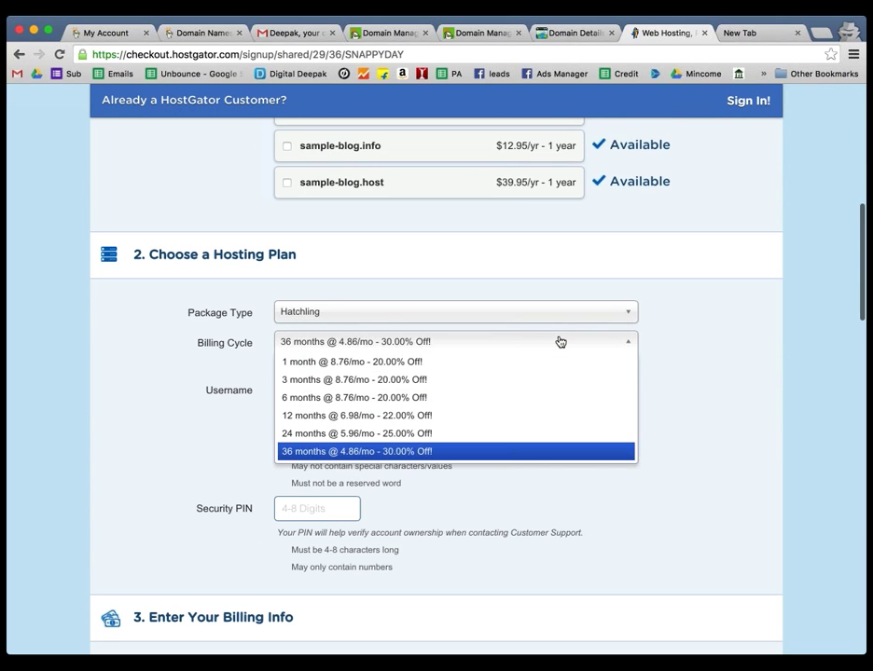
left_click(533, 362)
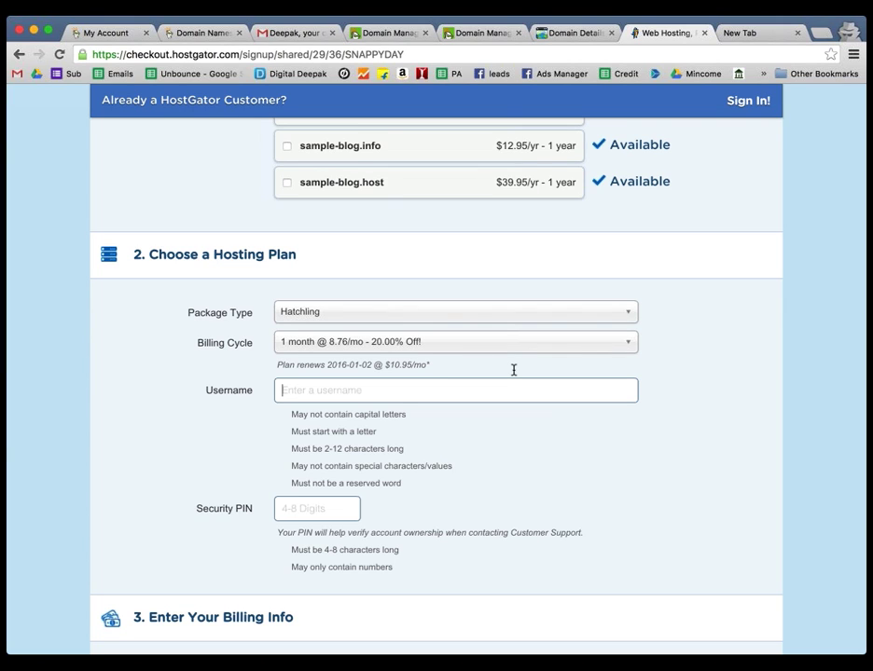
- Enter the username 'sampleblog' and a 4-digit security PIN
type("sampl")
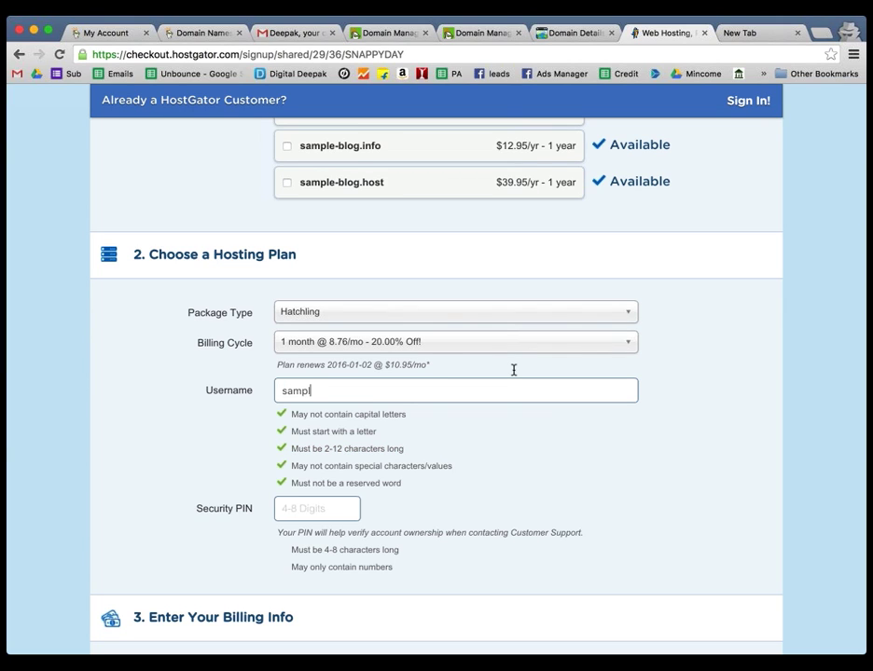
type("eblog")
key("Tab")
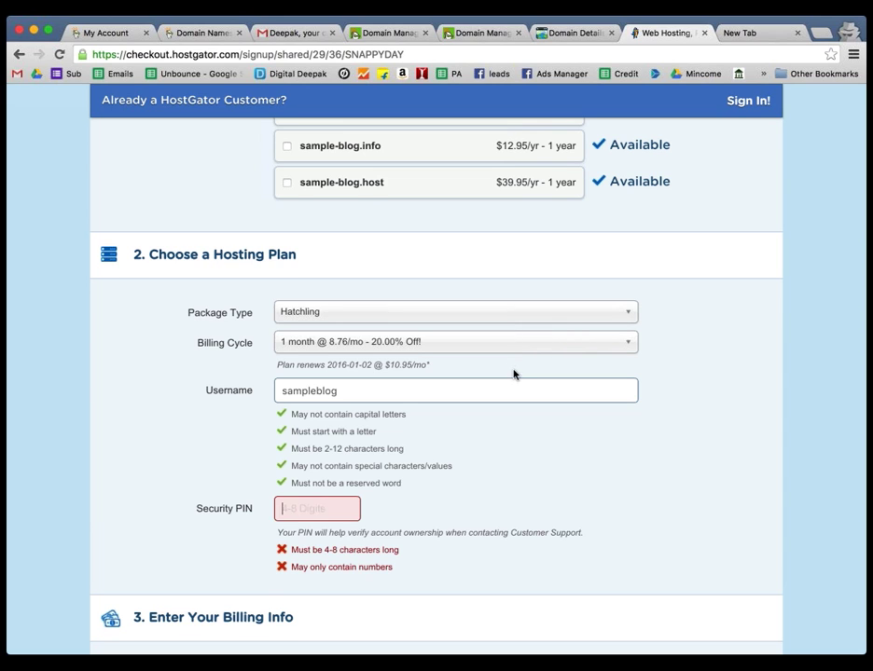
scroll(567, 499, "down", 2)
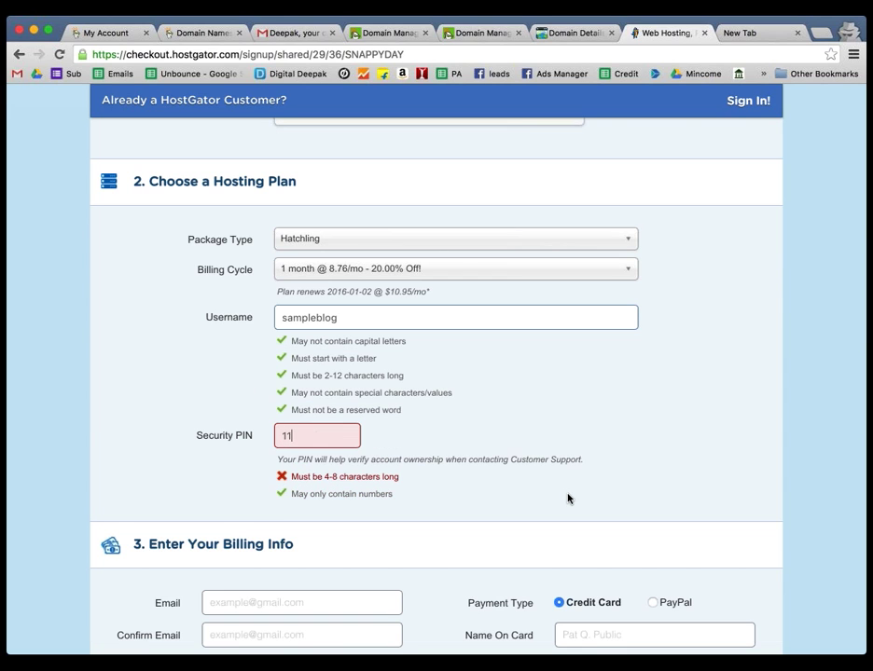
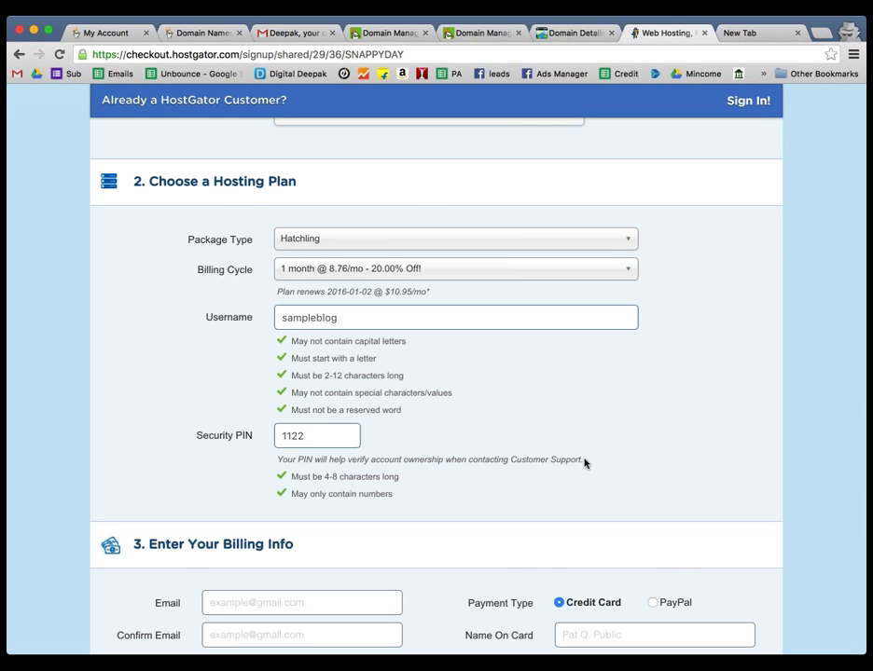
scroll(584, 462, "down", 8)
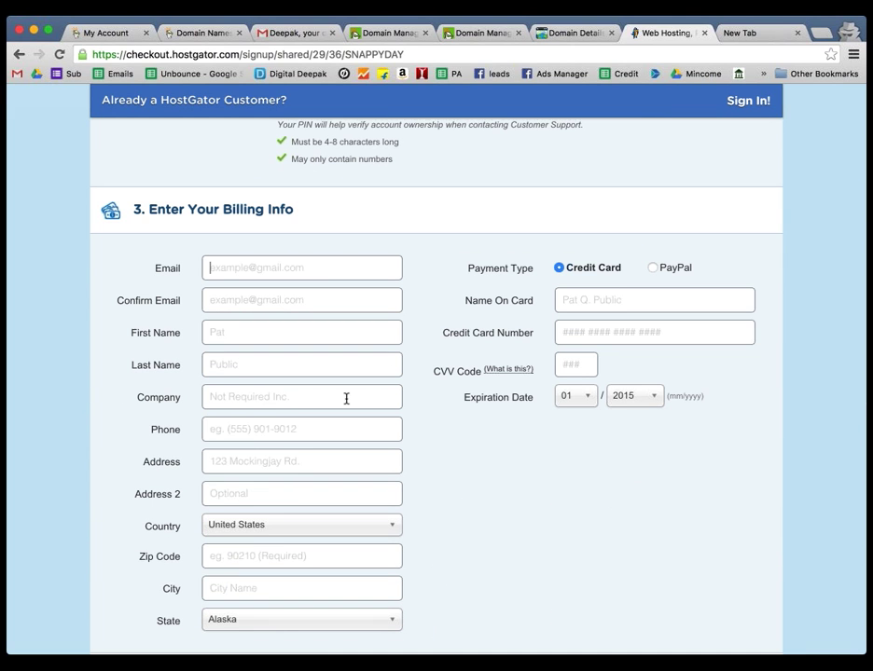
- Scroll through the Billing Info and Add Additional Services sections without editing anything
scroll(346, 398, "down", 9)
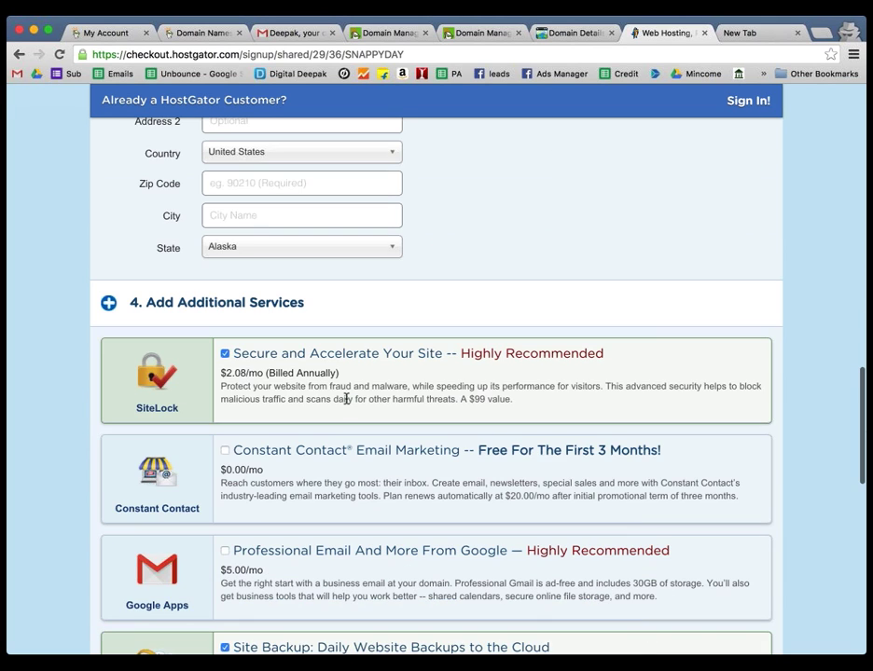
scroll(346, 398, "down", 7)
scroll(347, 398, "up", 6)
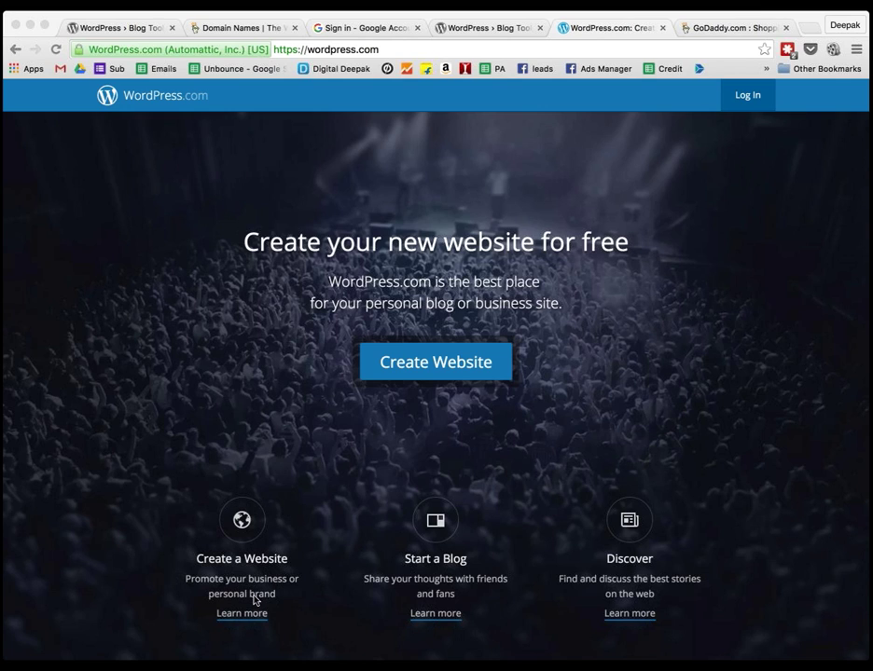
key("super+shift+4")
key("Escape")
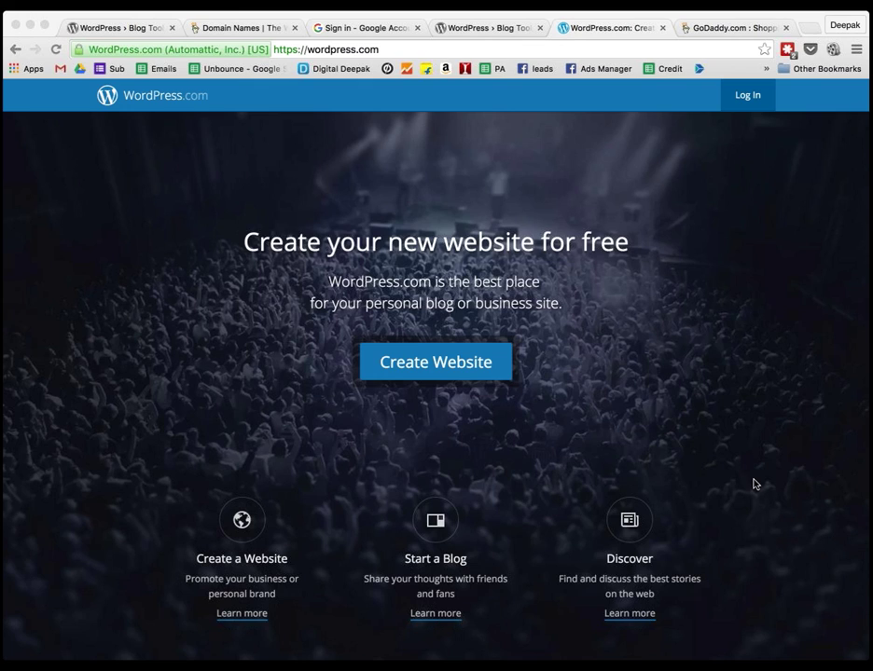
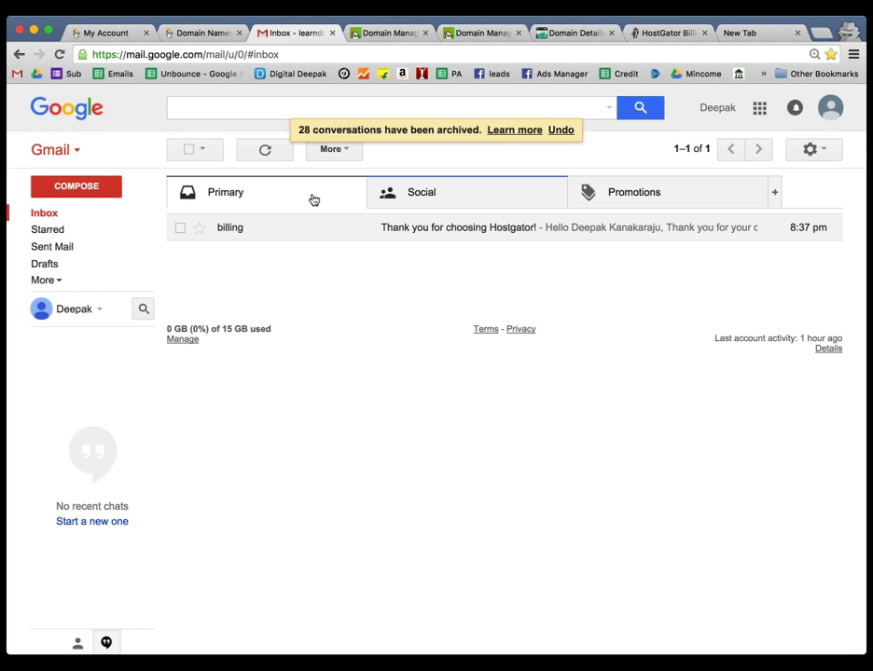
- Refresh the Gmail inbox and close both duplicate GoDaddy Domain Manager tabs
left_click(259, 159)
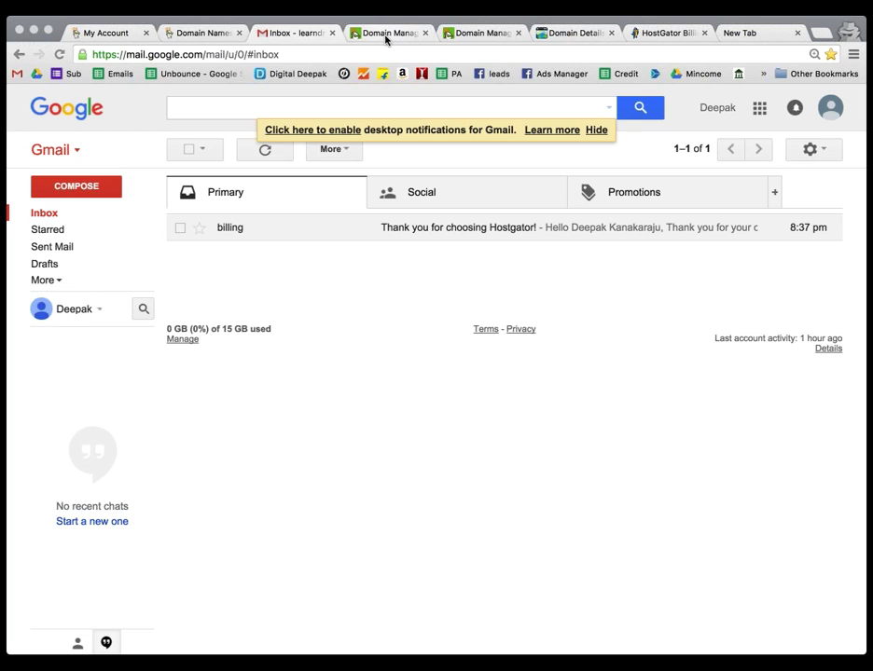
left_click(386, 35)
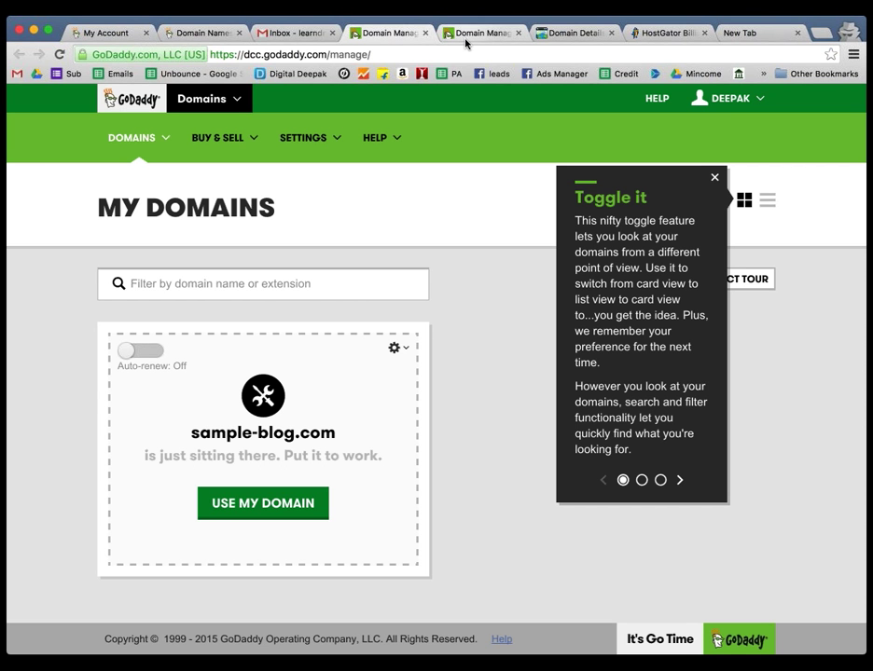
left_click(466, 38)
left_click(425, 33)
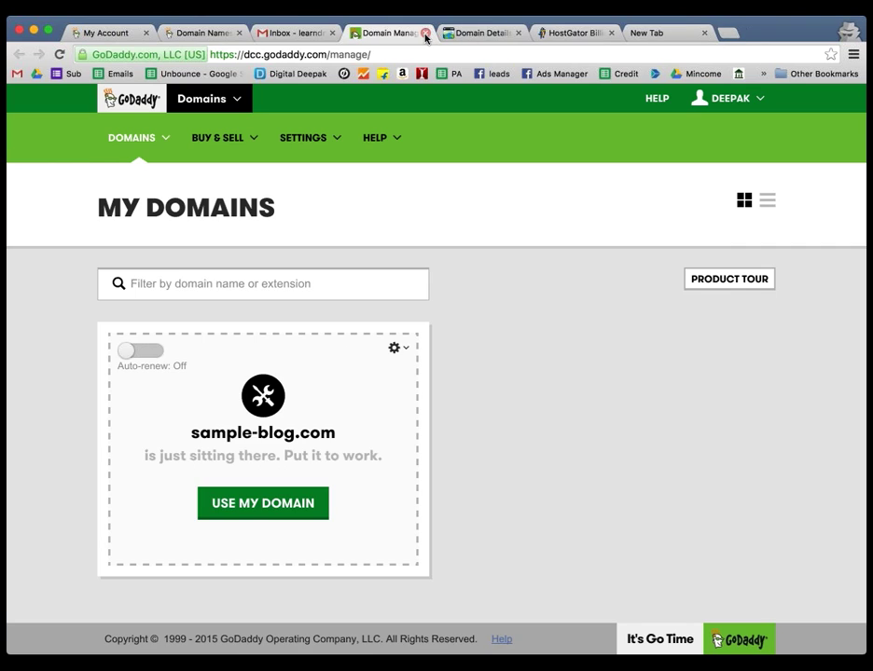
left_click(429, 34)
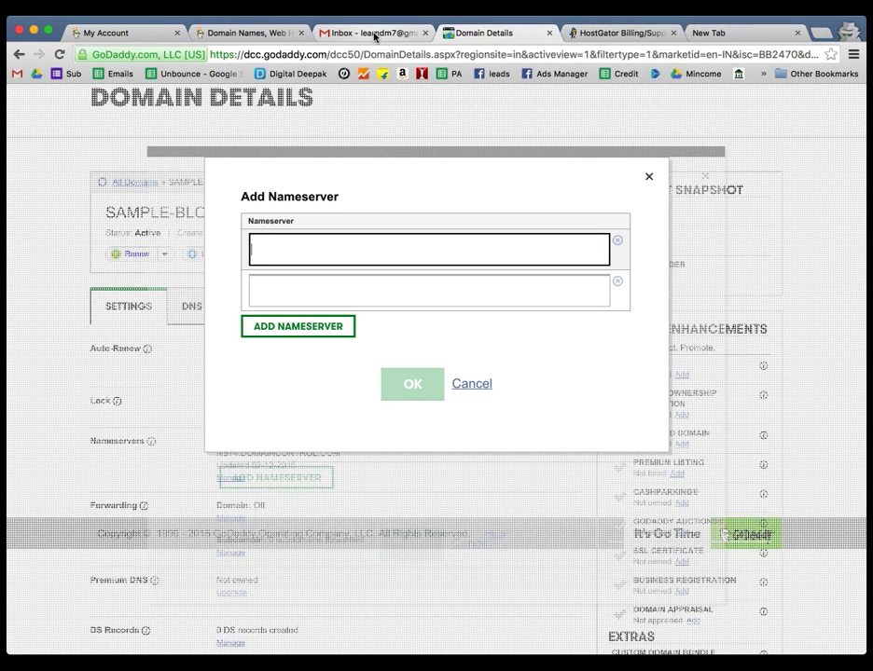
- Dismiss GoDaddy's empty Add Nameserver form and go back to the Gmail inbox
left_click(374, 35)
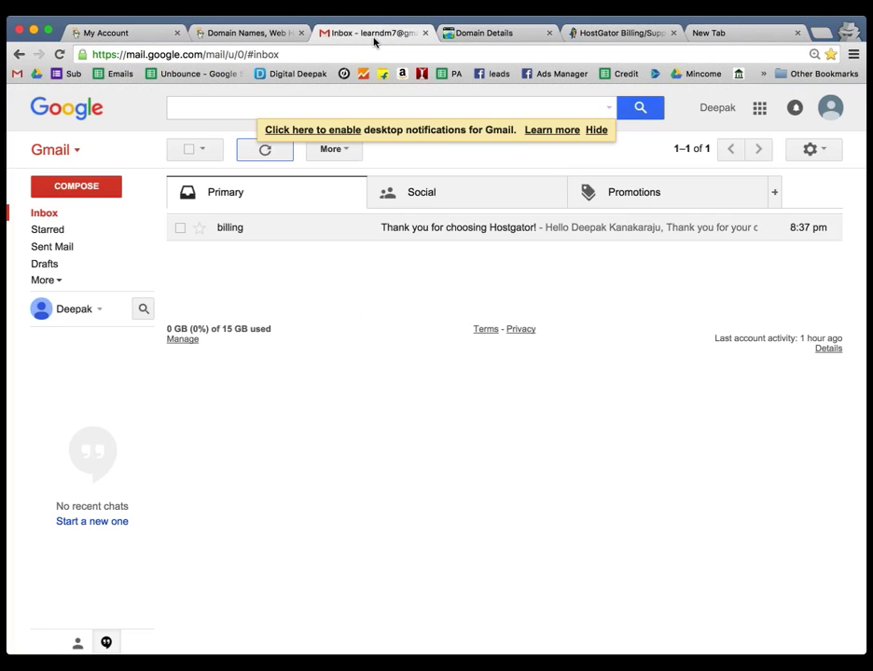
left_click(477, 34)
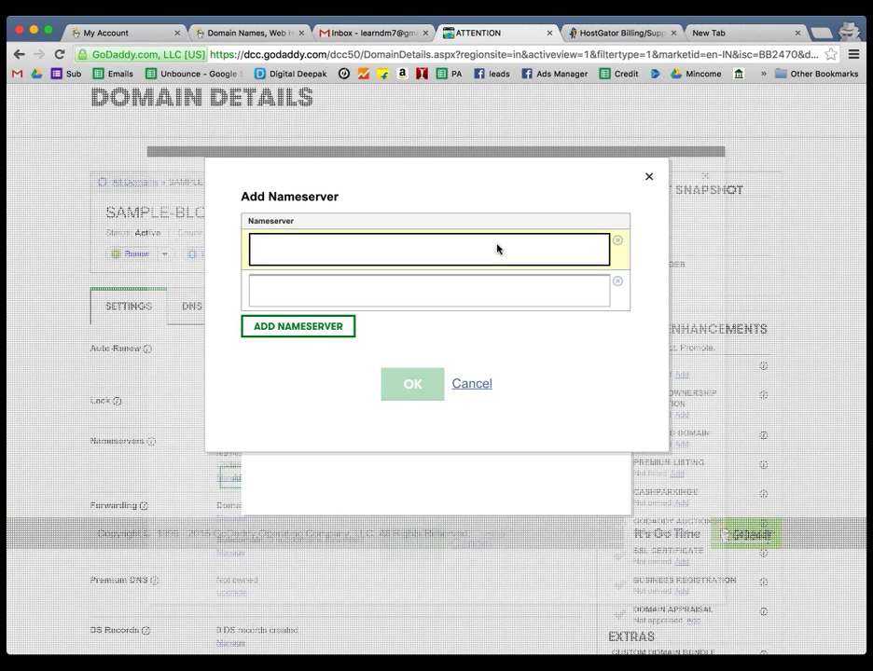
left_click(649, 176)
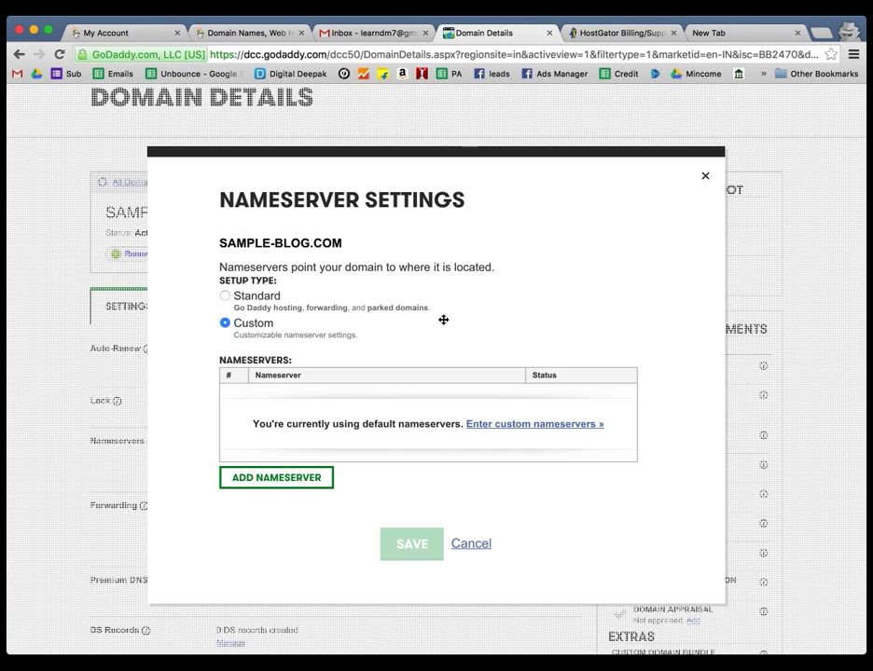
left_click(367, 37)
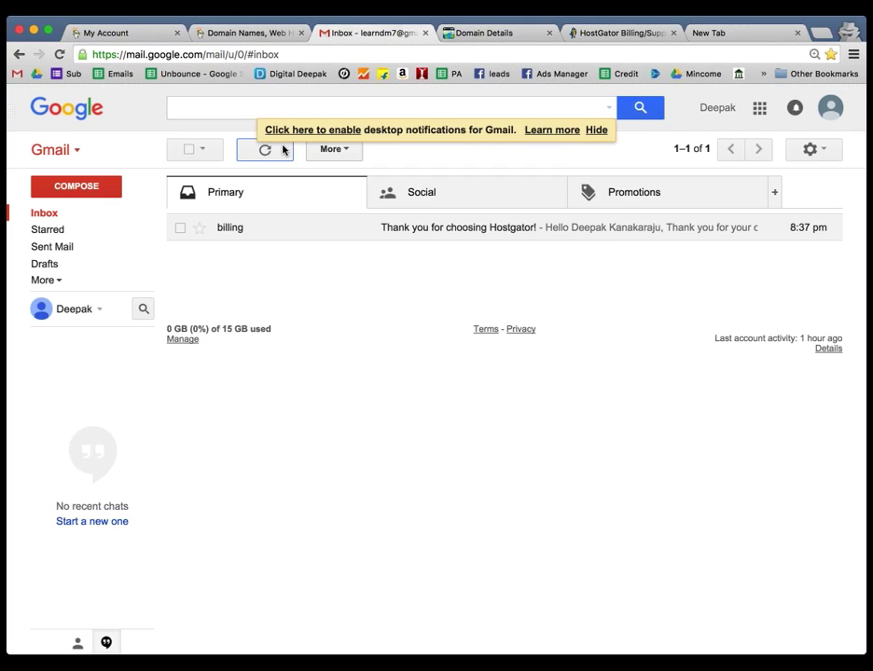
- Refresh Gmail until the 'HostGator.com :: Your Account Info' email arrives, then open it
left_click(272, 151)
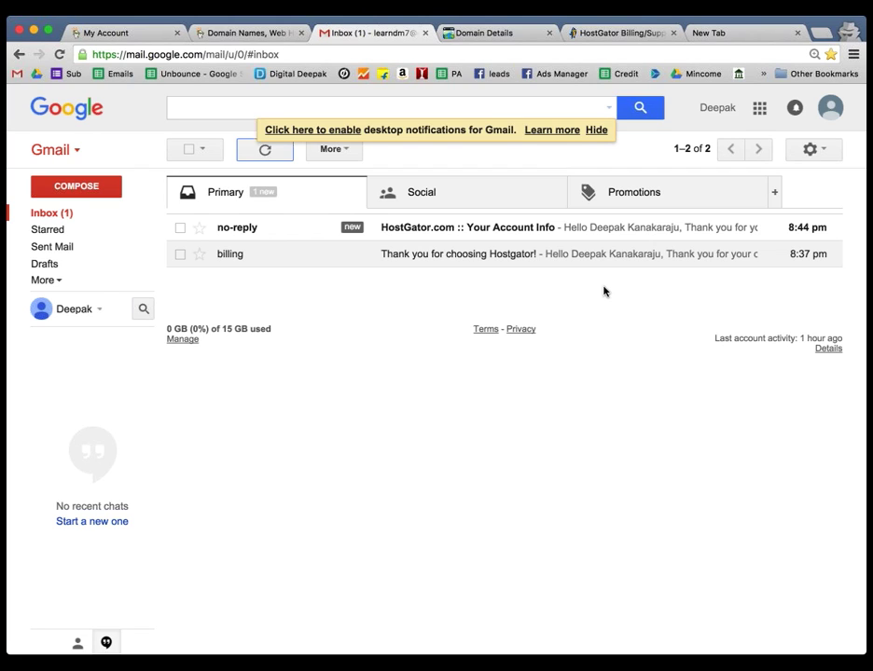
left_click(489, 234)
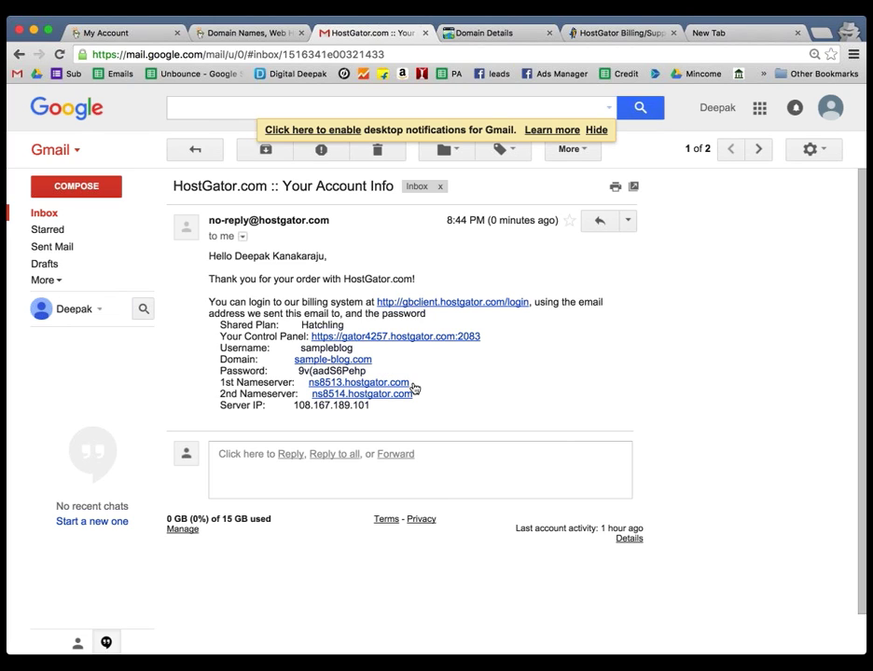
- Copy the first nameserver ns8513.hostgator.com from the email and return to GoDaddy
left_click_drag(414, 388, 322, 388)
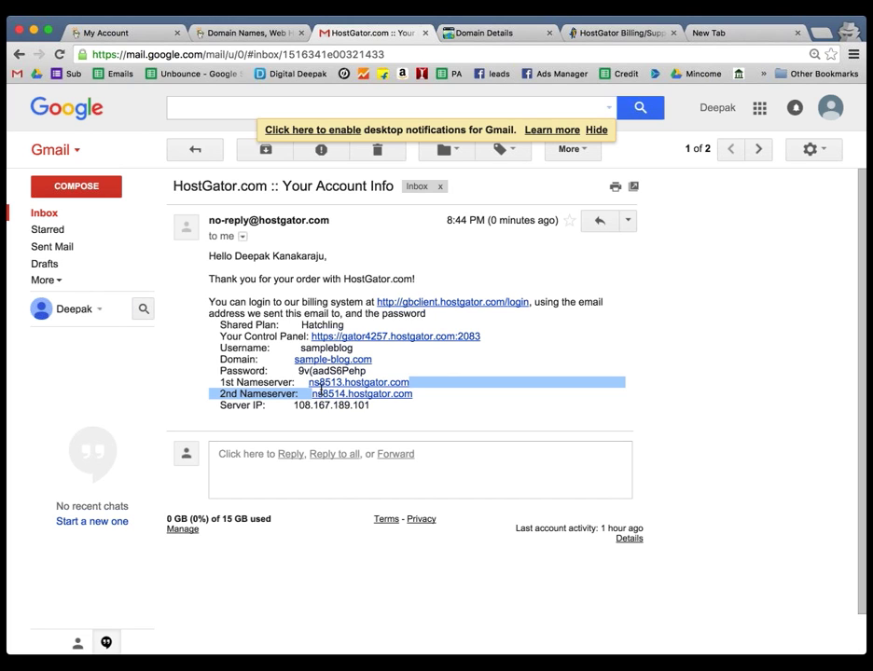
double_click(321, 383)
key("super+c")
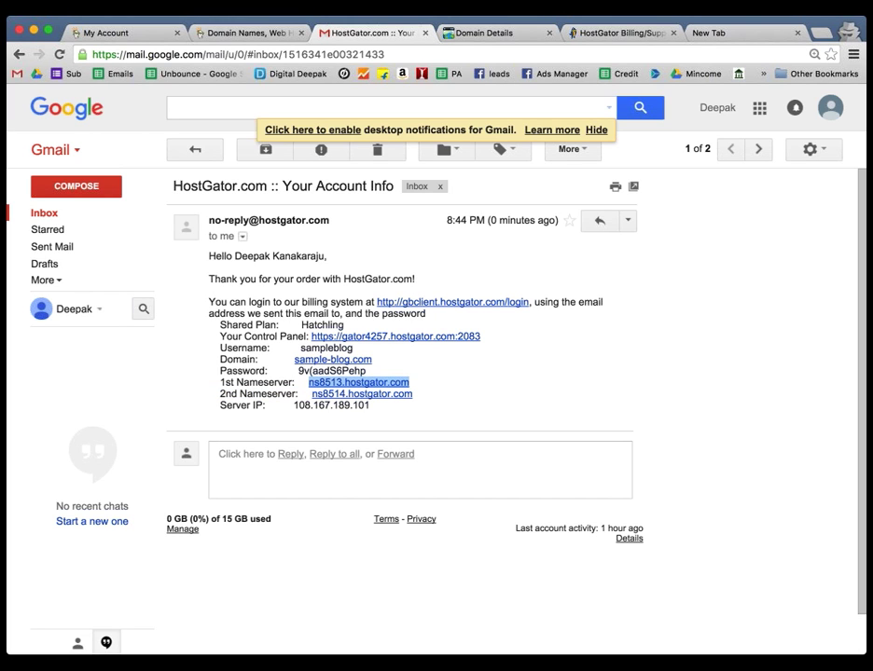
key("ctrl+Tab")
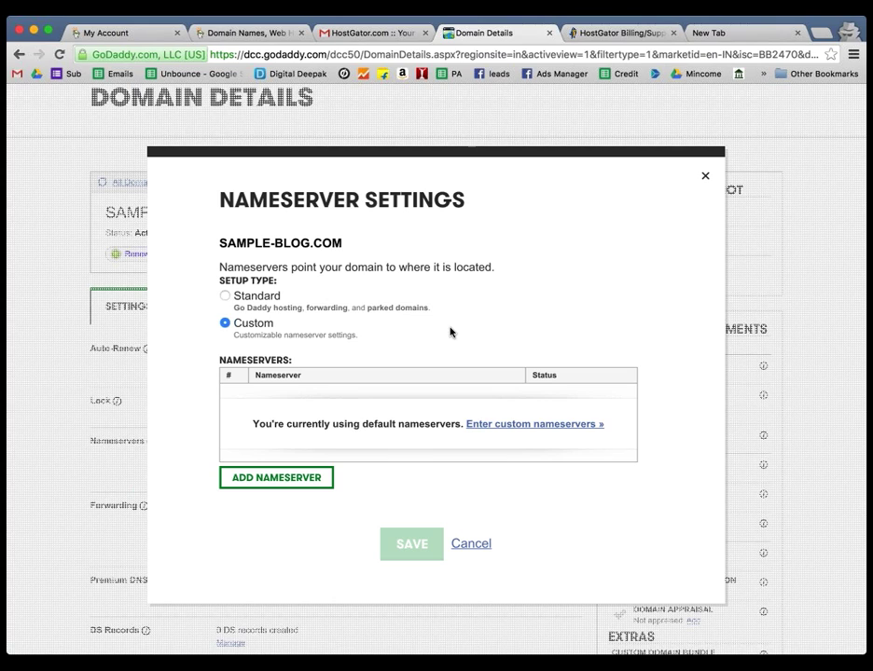
- Enter custom nameservers ns8513.hostgator.com and ns8514.hostgator.com for sample-blog.com and confirm
left_click(515, 427)
left_click(497, 422)
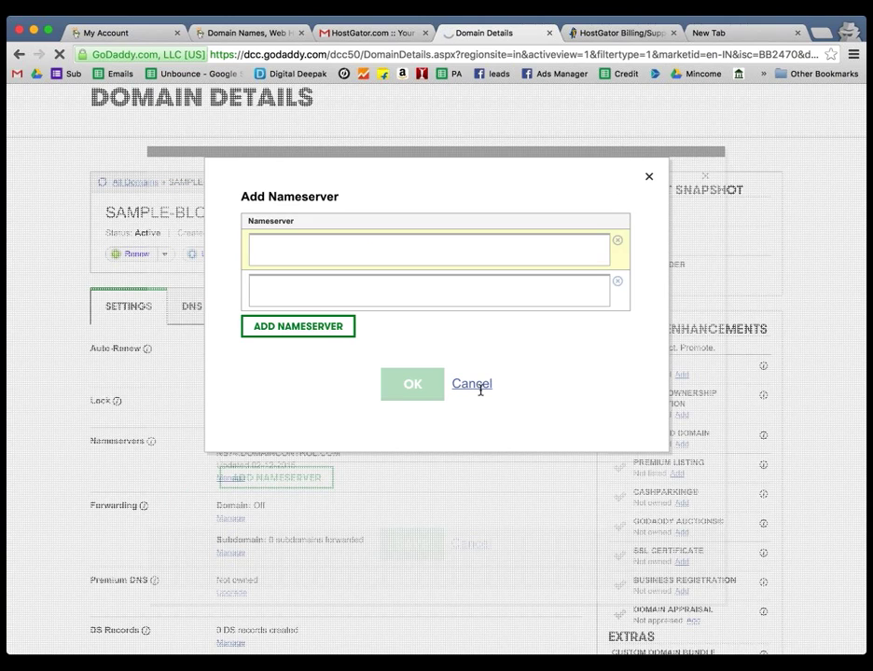
key("super+v")
key("Tab")
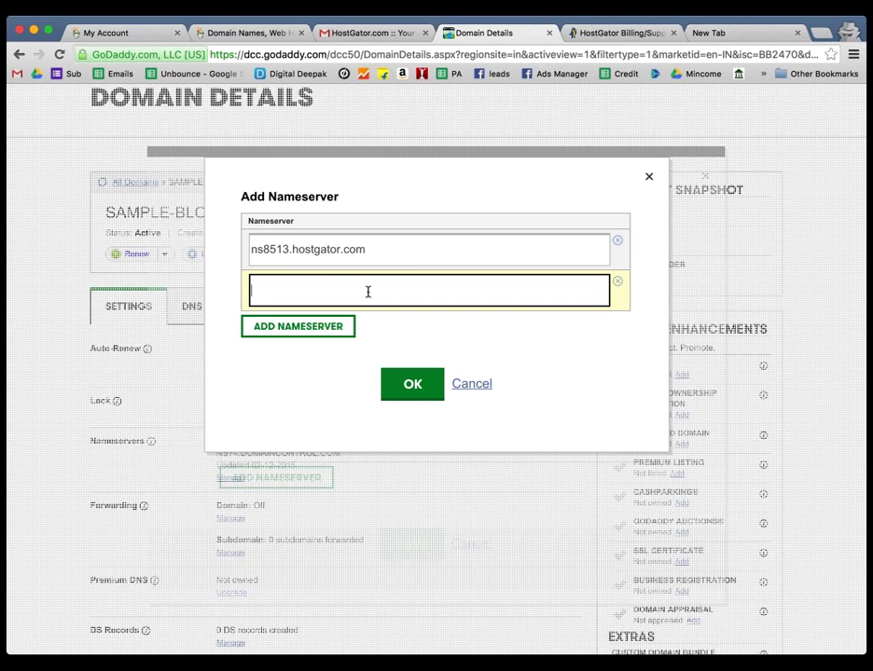
key("super+v")
left_click(287, 290)
key("BackSpace")
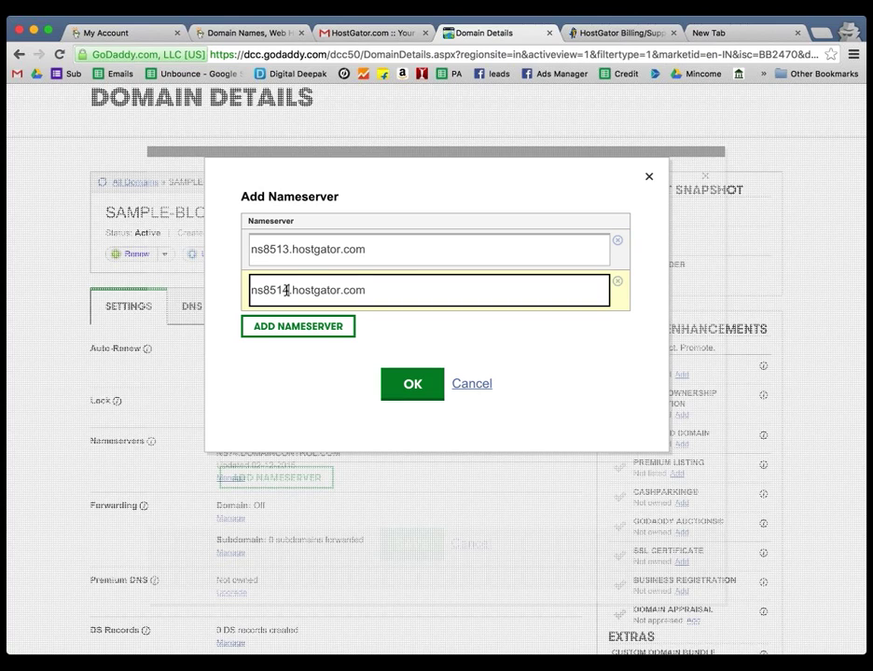
type("4")
left_click(296, 326)
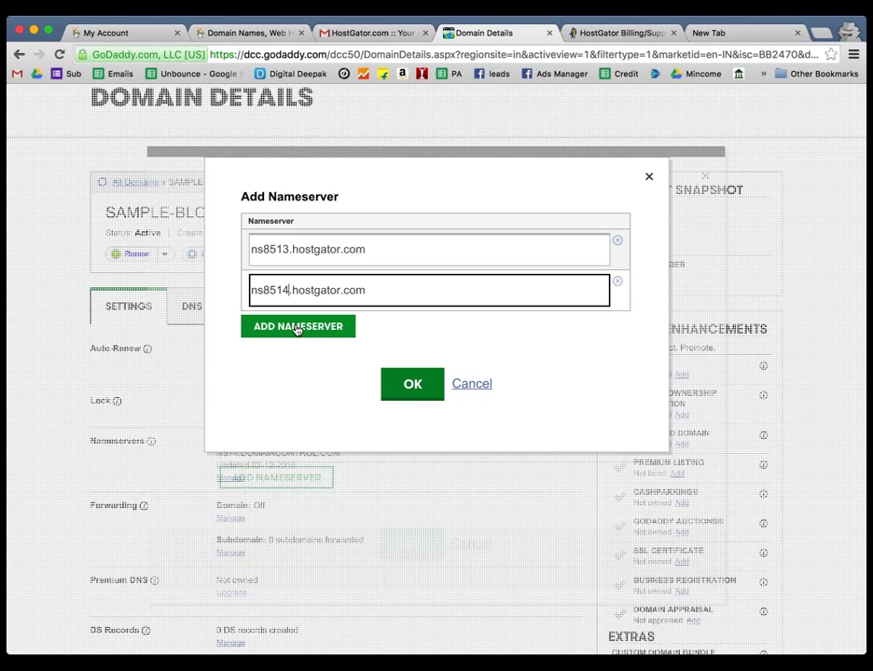
left_click(286, 249)
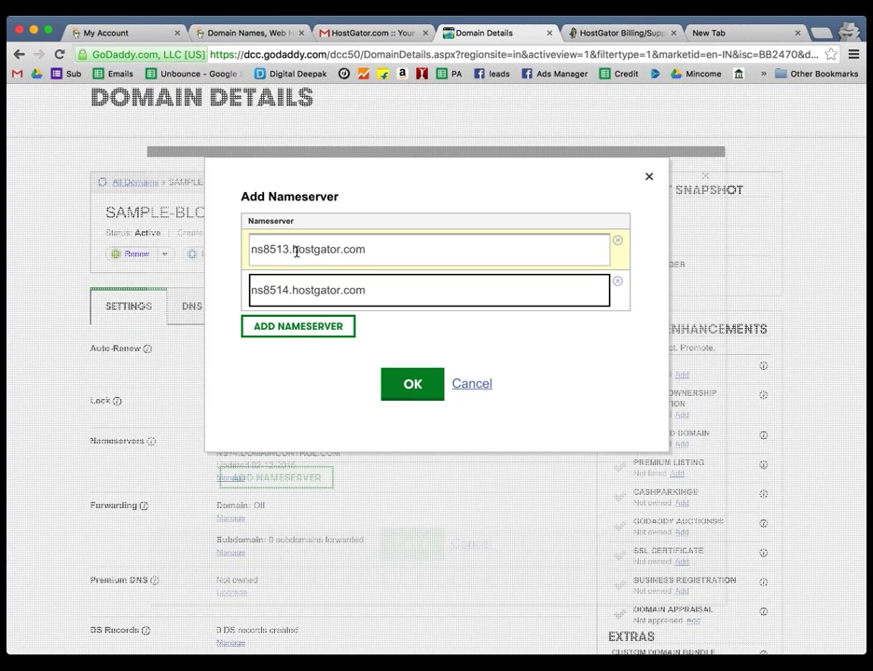
left_click(392, 371)
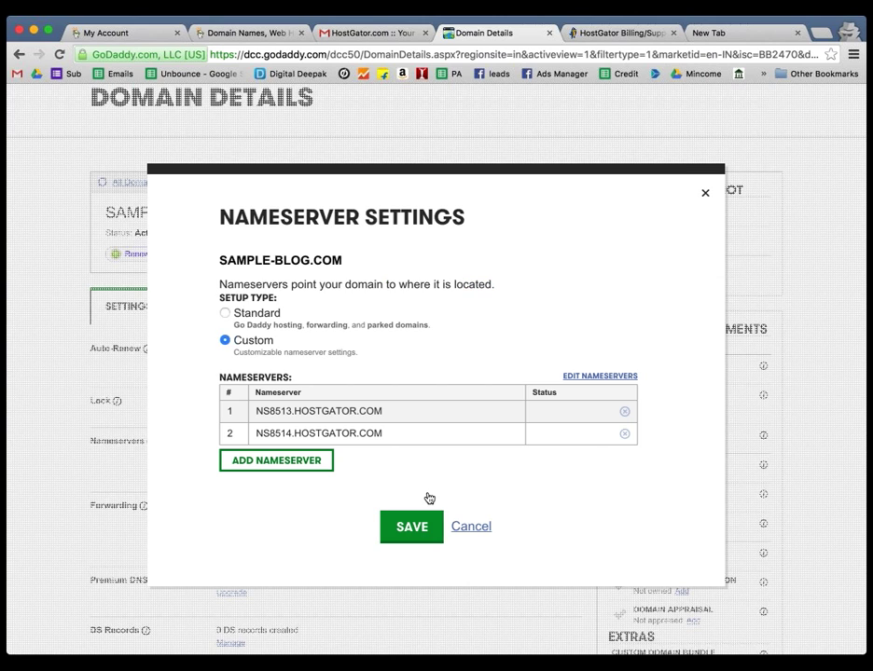
- Save the two HostGator nameservers in GoDaddy's Nameserver Settings dialog
left_click(420, 529)
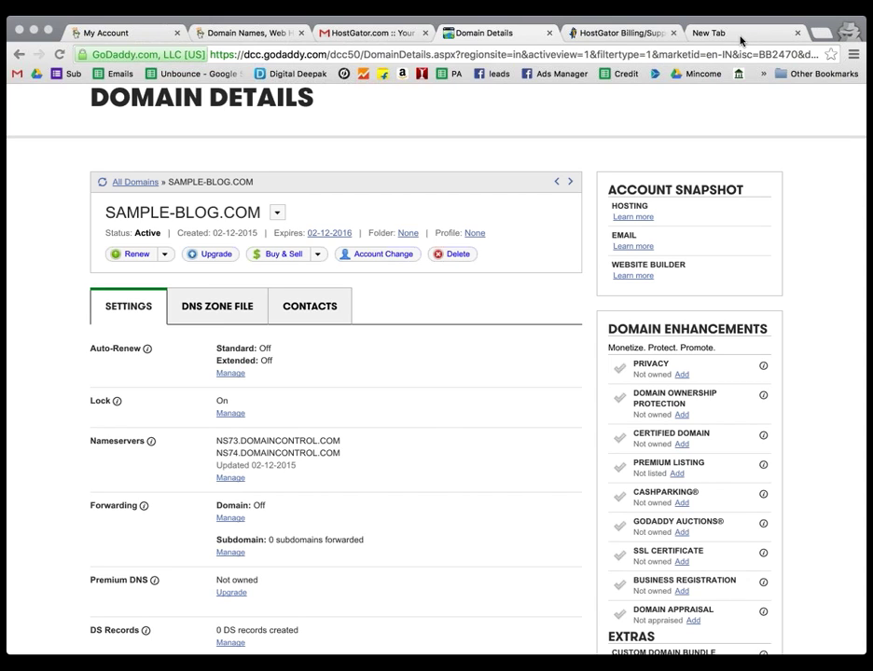
- Go to intodns.com in a new tab and request the DNS report for sample-blog.com
left_click(741, 38)
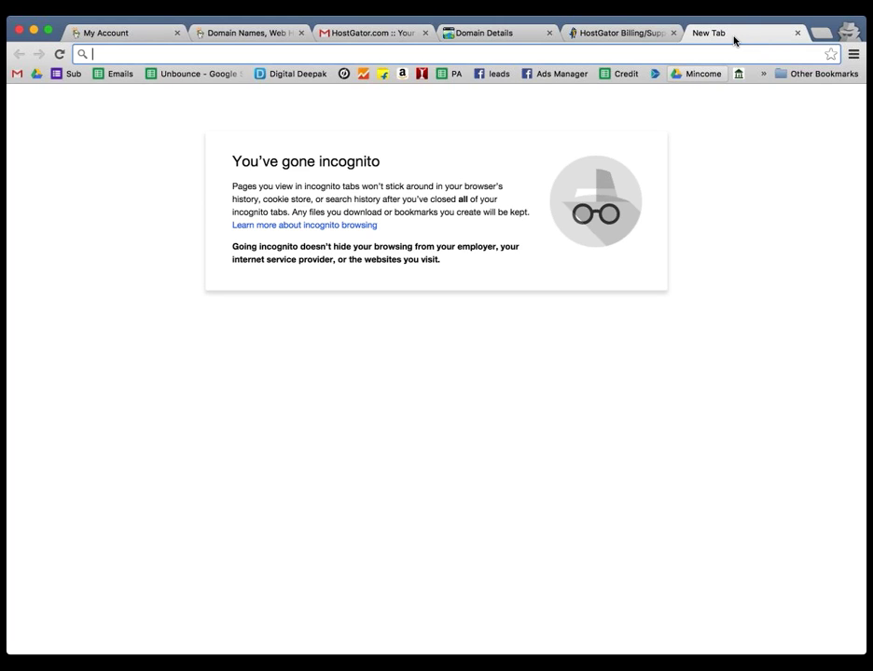
type("intodns.com")
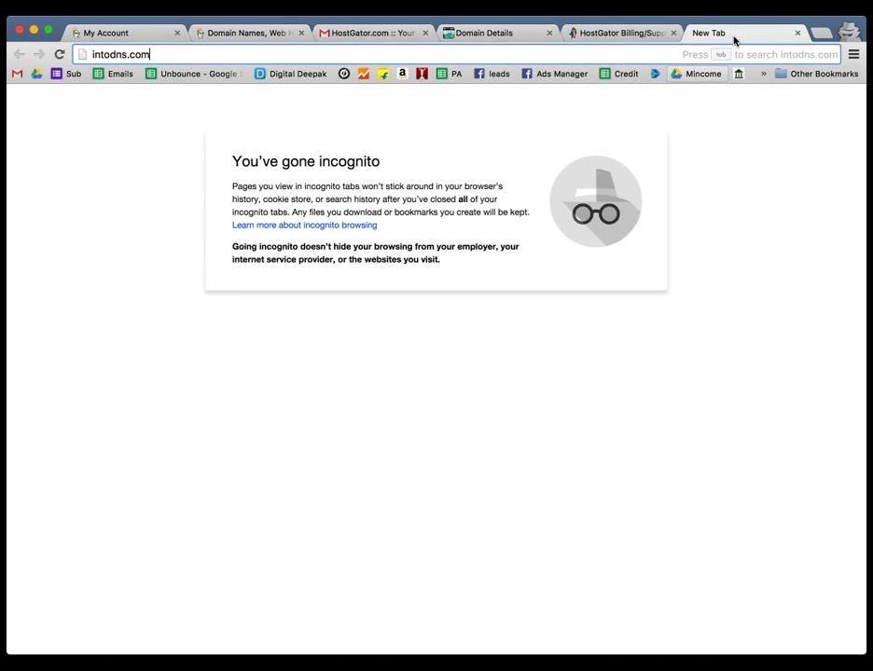
key("Return")
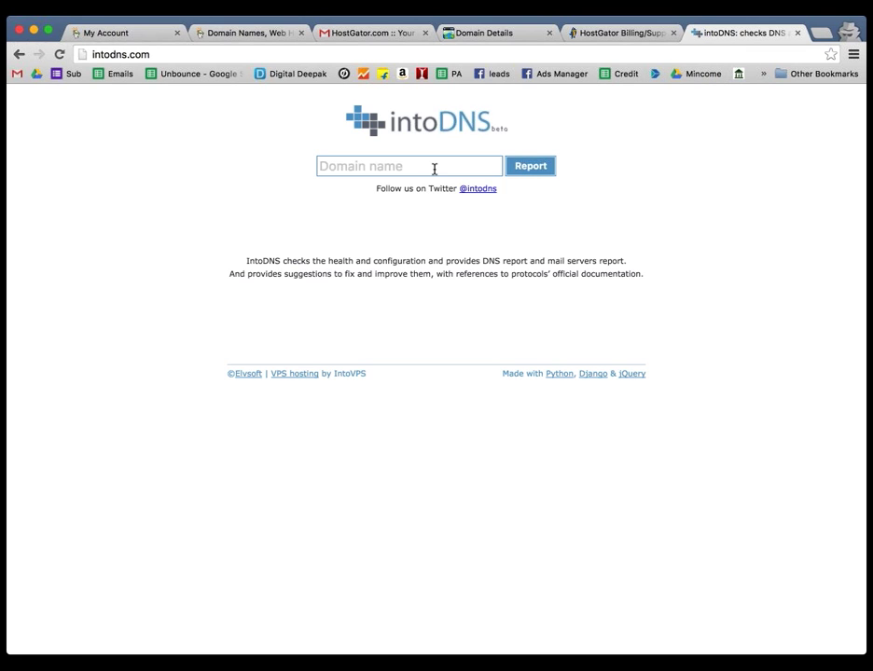
left_click(434, 168)
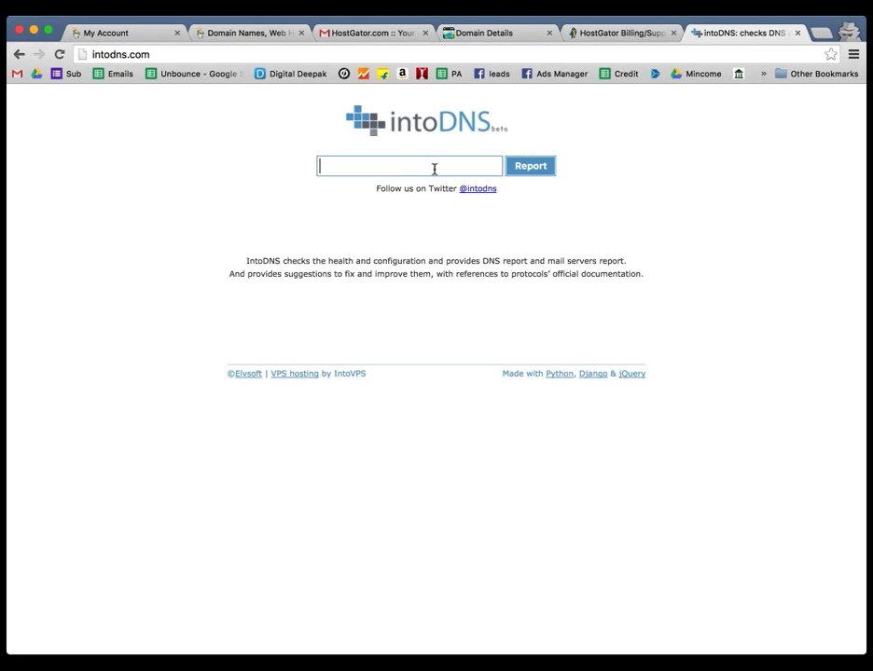
left_click(356, 54)
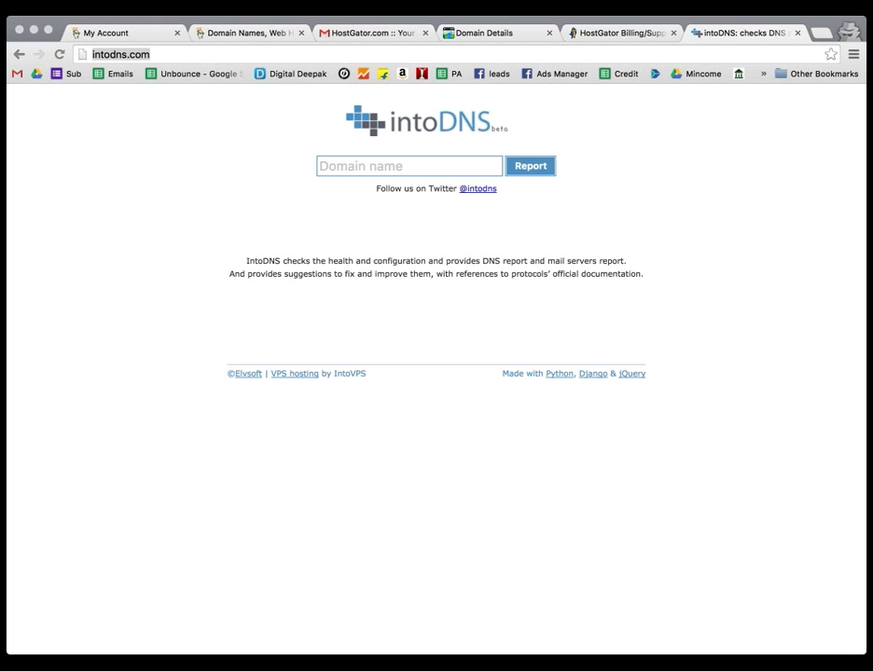
left_click(407, 173)
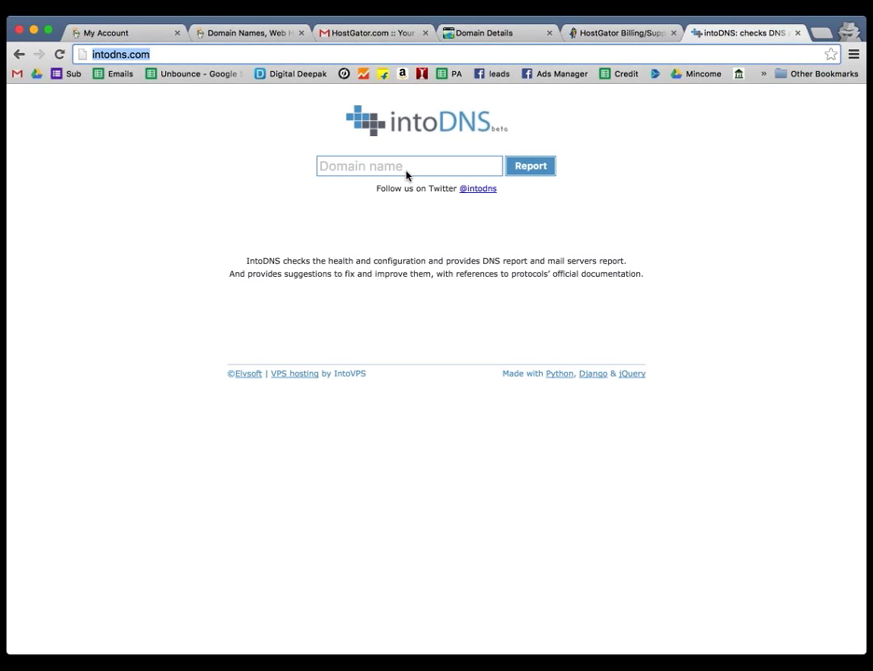
type("sample")
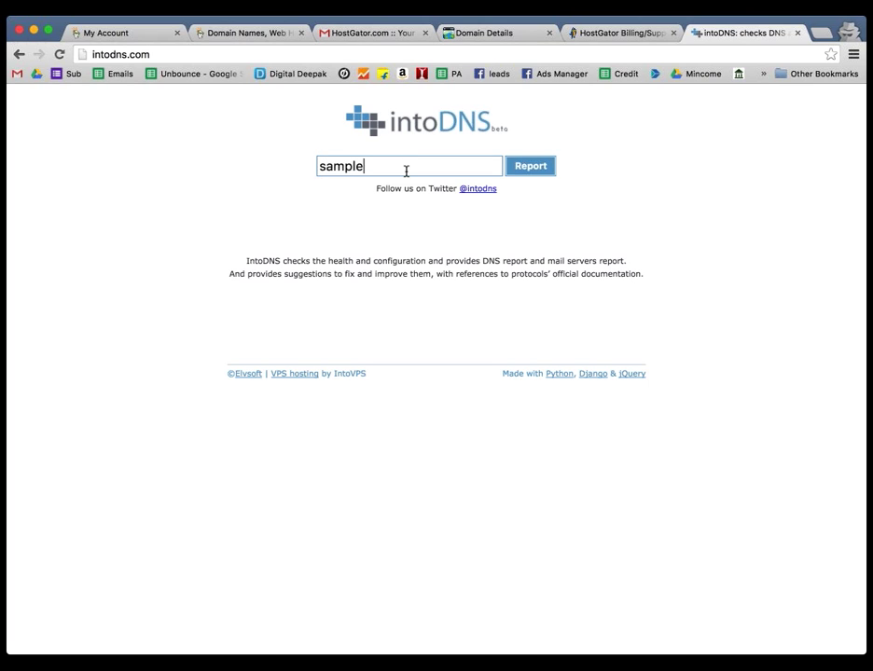
type("-blog.com")
key("Return")
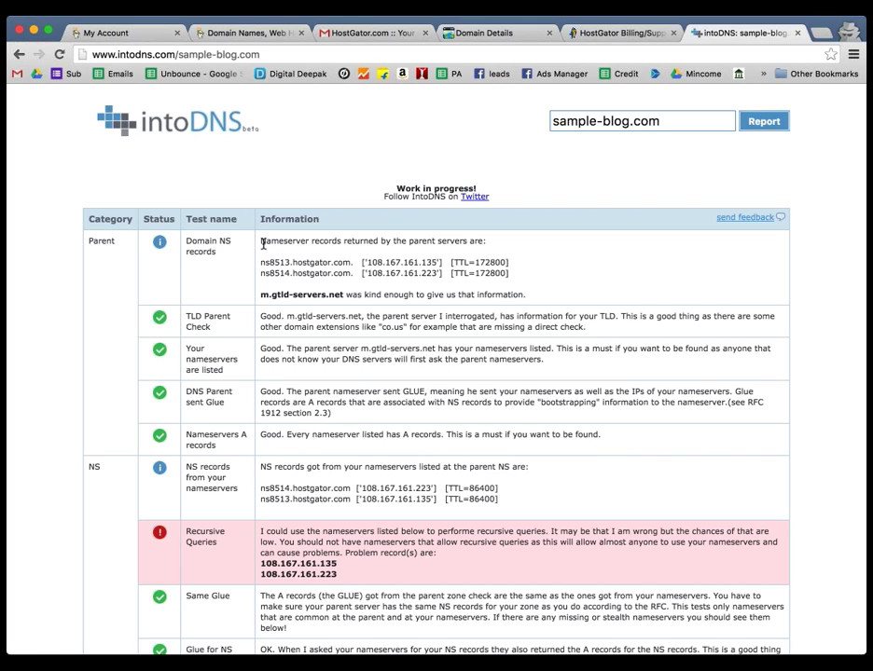
- Highlight ns8513 and ns8514.hostgator.com in the report, then select the domain in its search box
left_click_drag(261, 262, 343, 263)
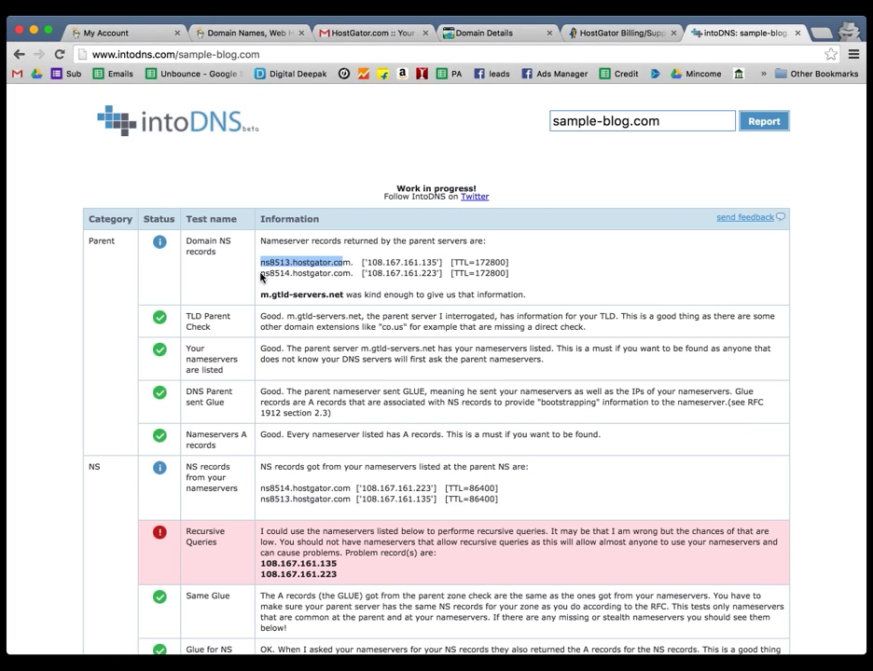
left_click_drag(261, 273, 359, 275)
left_click(433, 203)
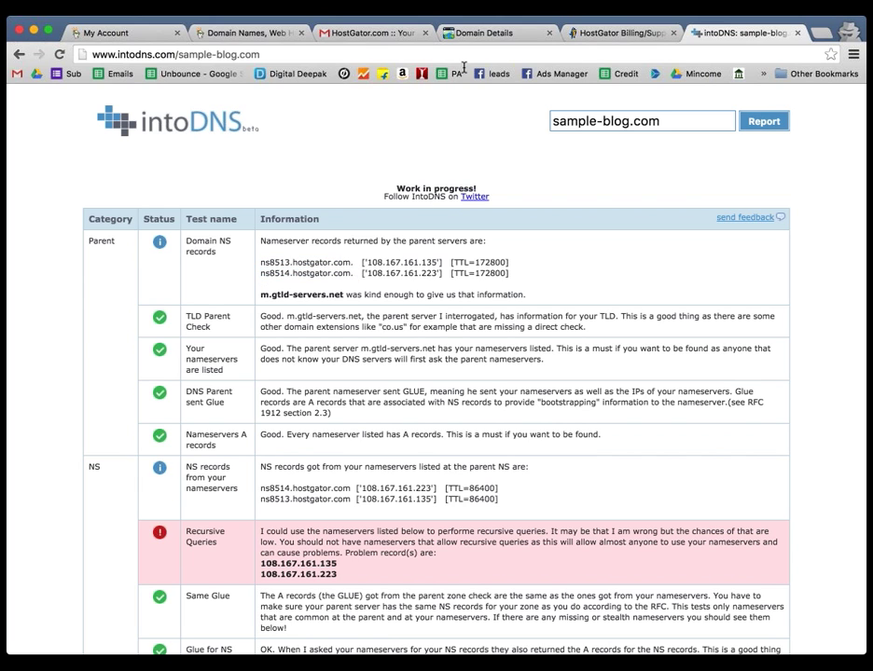
left_click(485, 33)
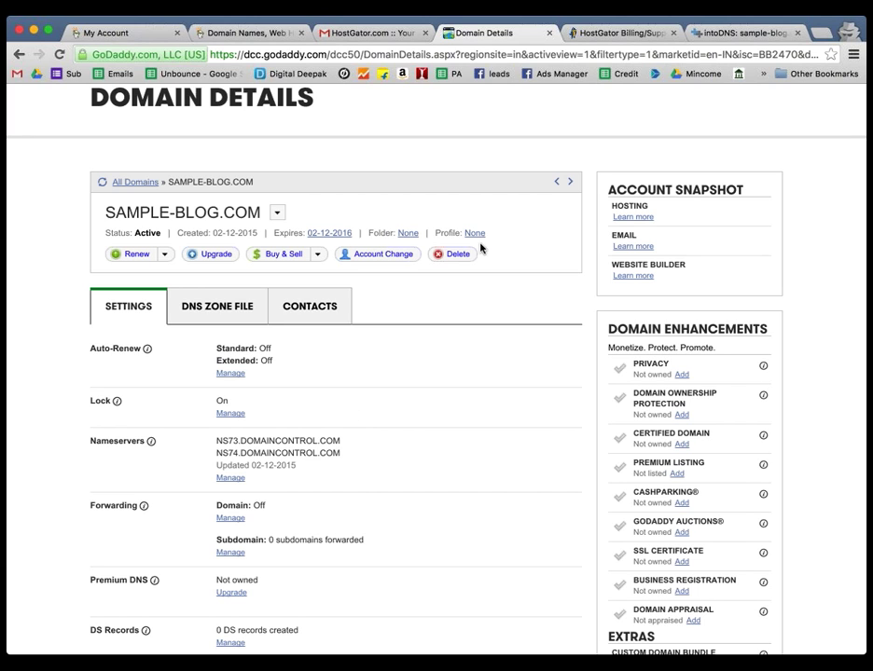
left_click(730, 34)
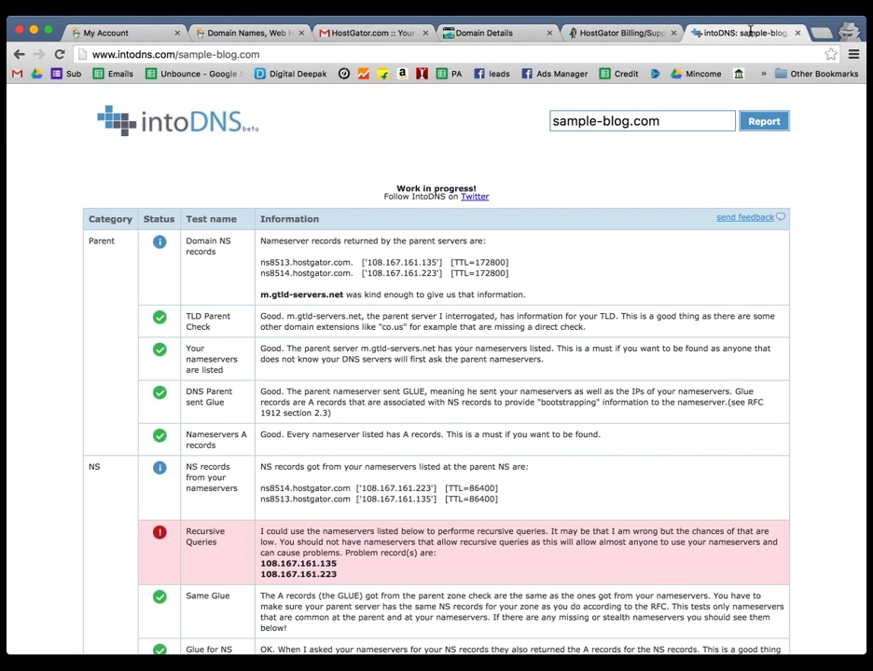
left_click_drag(662, 121, 555, 128)
- Copy the domain and load sample-blog.com in a new browser tab
key("super+c")
key("super+t")
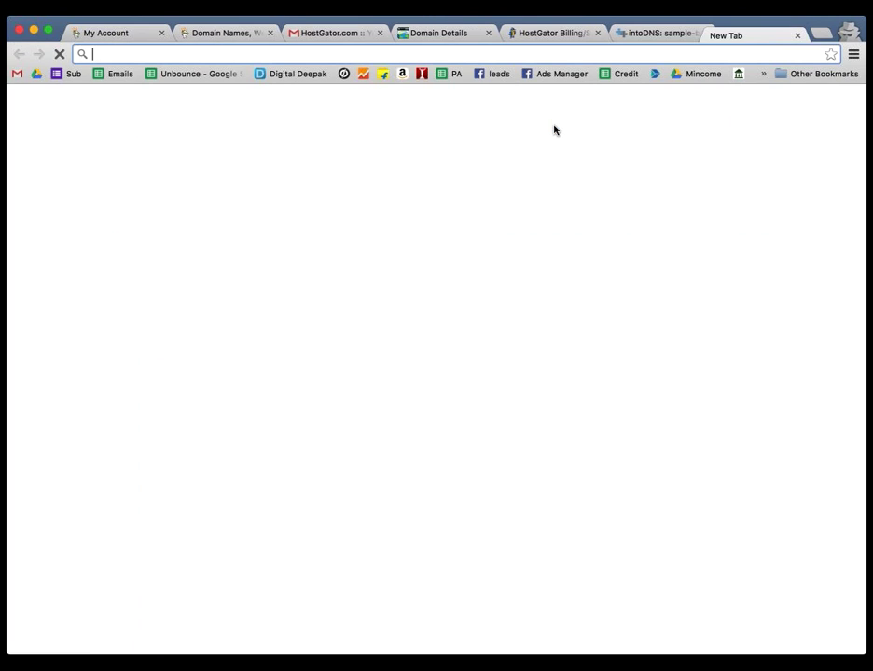
key("super+v")
key("Return")
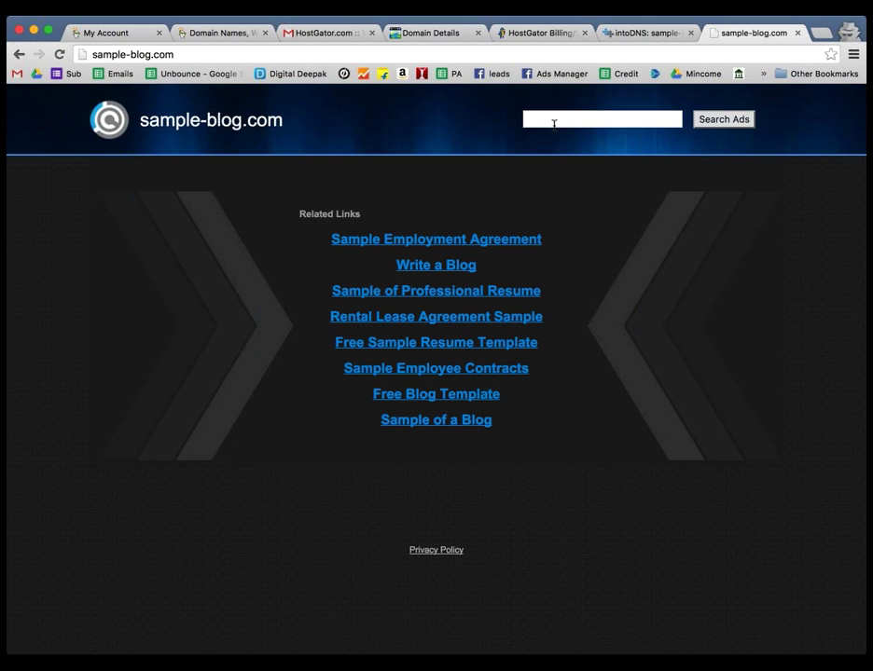
- Revisit the intoDNS report, then open the cPanel login from the HostGator email's Control Panel link
left_click(628, 41)
left_click(753, 54)
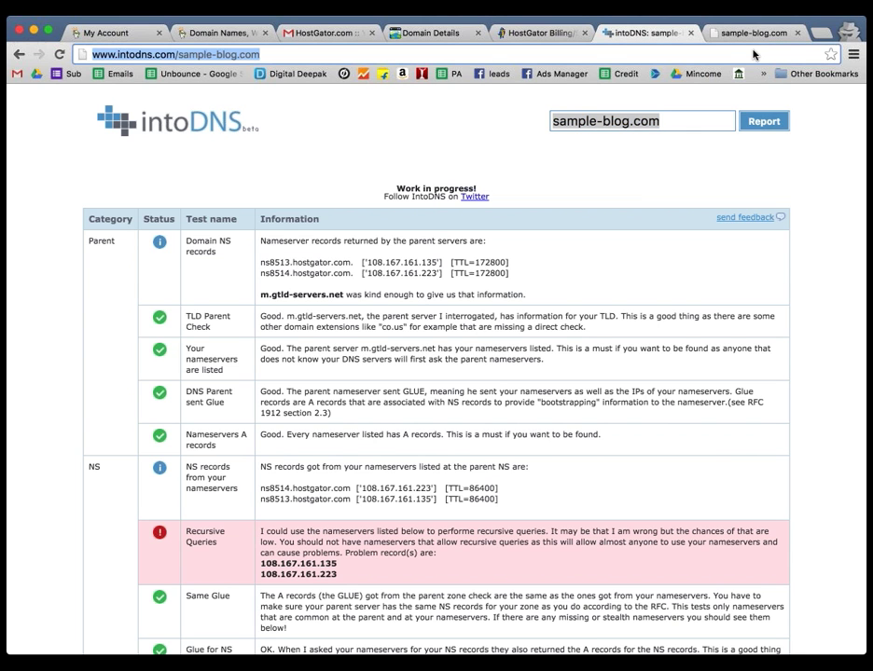
left_click(753, 32)
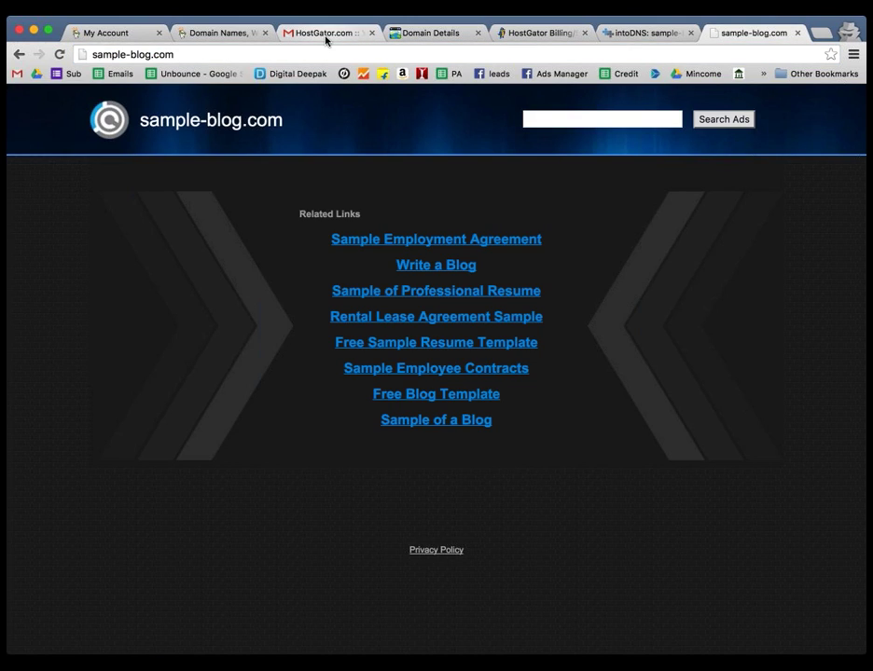
left_click(325, 36)
left_click(369, 337)
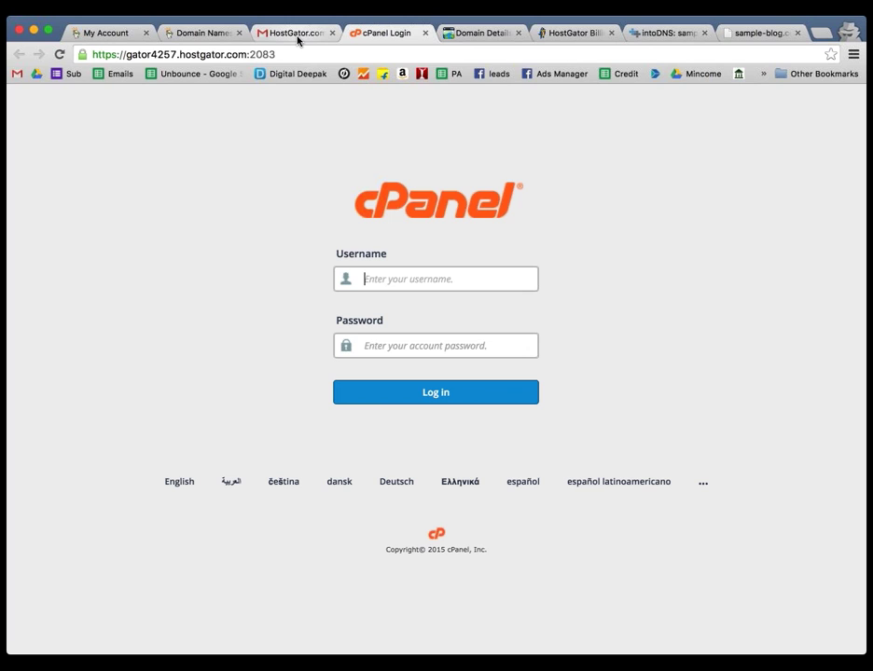
- Copy the account password from the HostGator email into the cPanel login and enter username 'sampleblog'
left_click(297, 35)
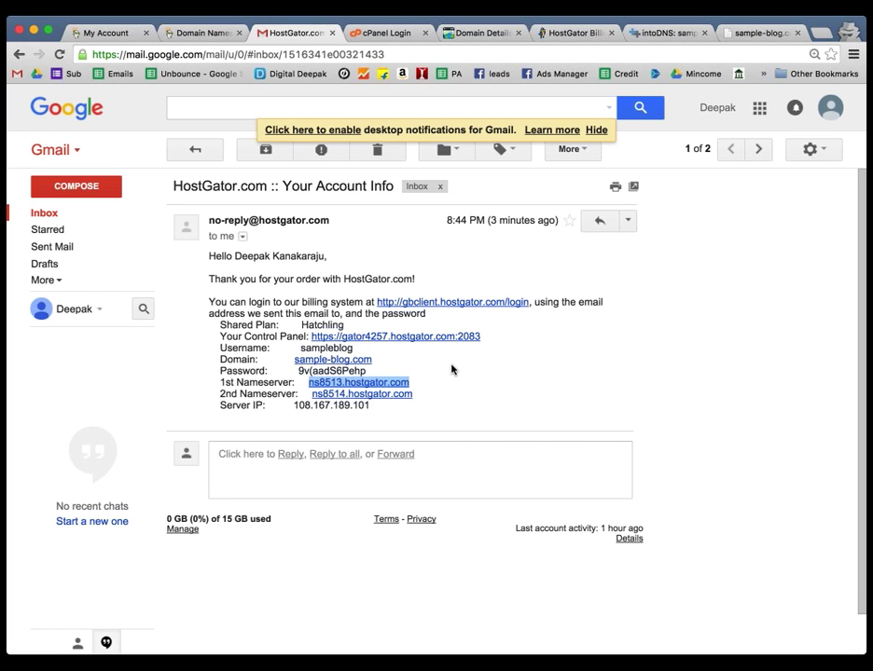
left_click(400, 376)
left_click_drag(298, 371, 367, 371)
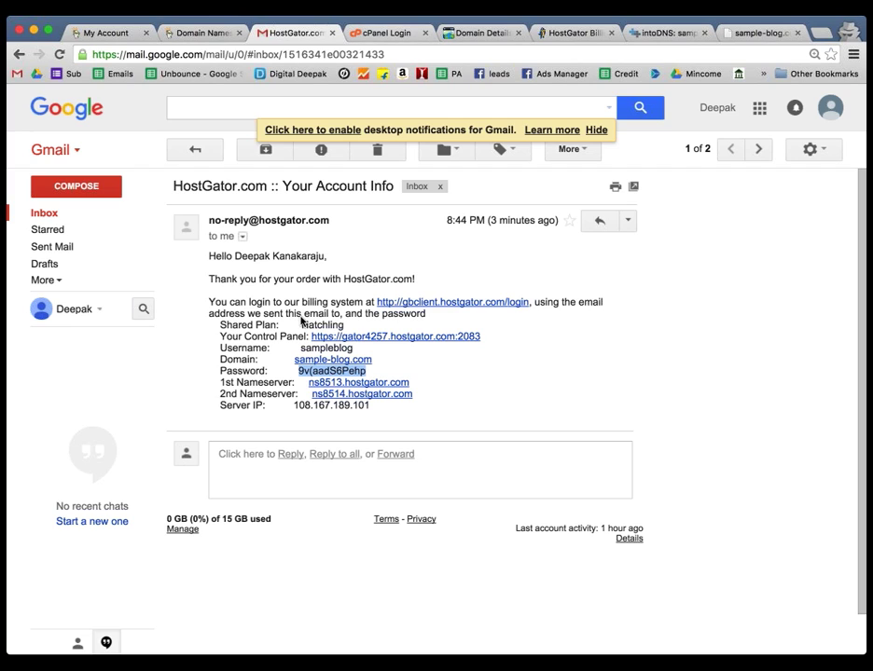
key("ctrl+Tab")
left_click(392, 345)
key("super+v")
left_click(440, 279)
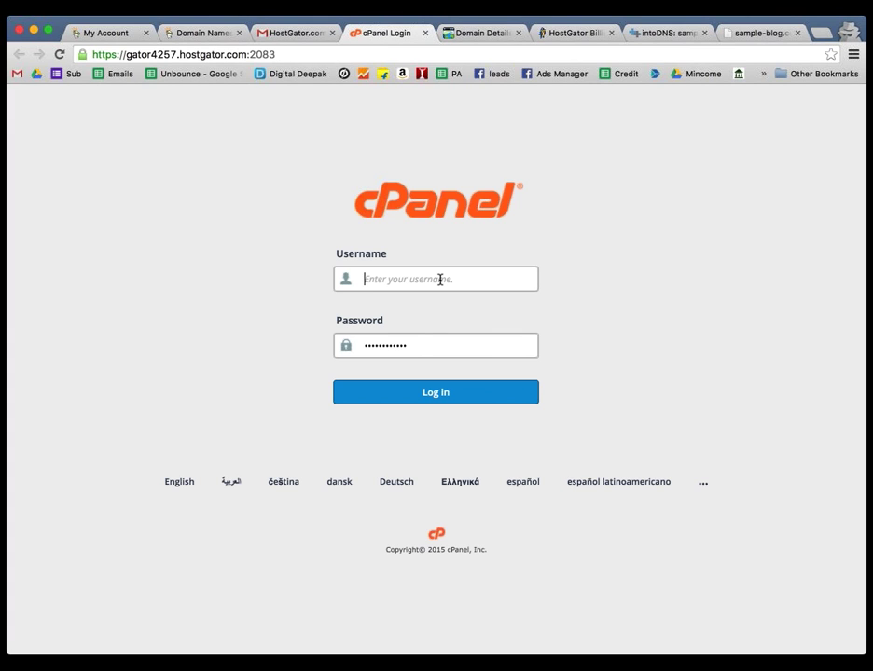
type("sampleblog")
- Log in to cPanel, back out of the SSL offer page, and close the WordPress Cloud popup
left_click(473, 395)
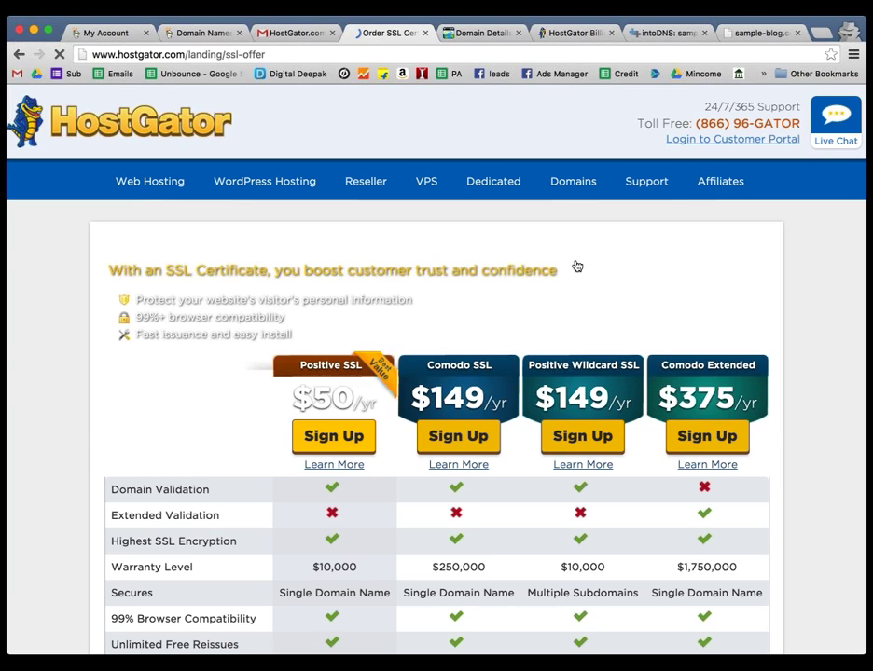
left_click(19, 54)
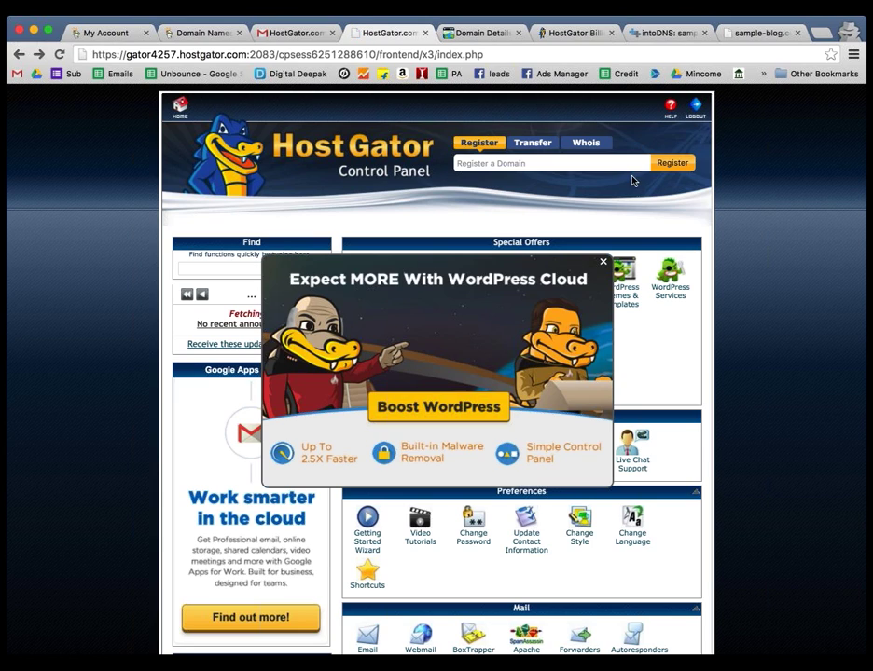
left_click(516, 55)
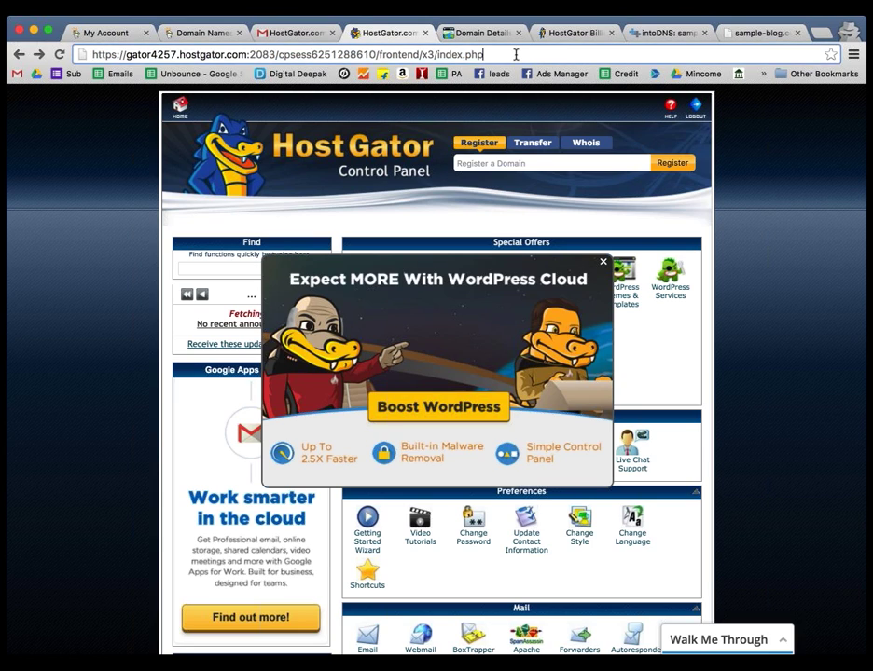
left_click(603, 264)
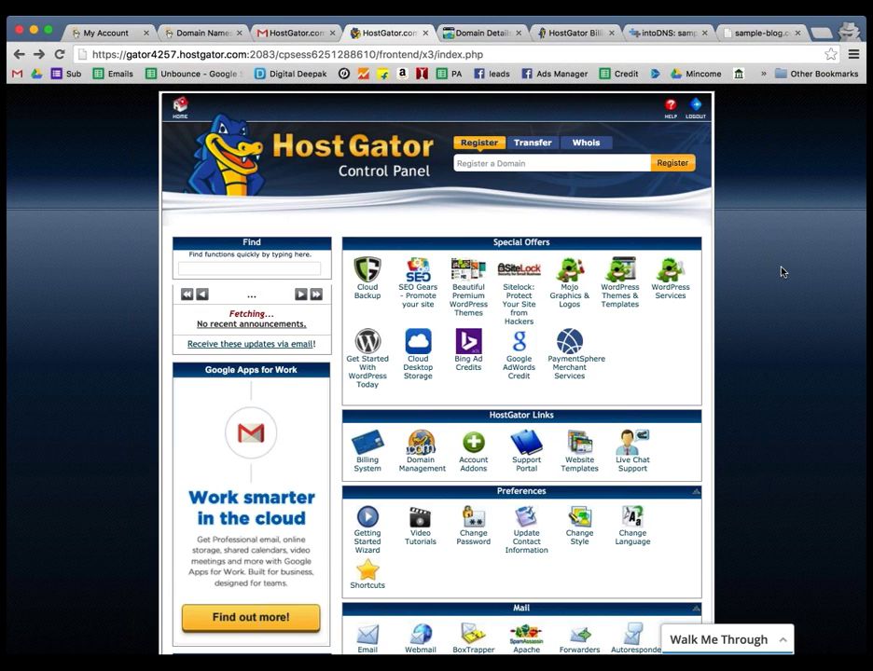
left_click(753, 37)
left_click(710, 55)
key("Left")
type("w")
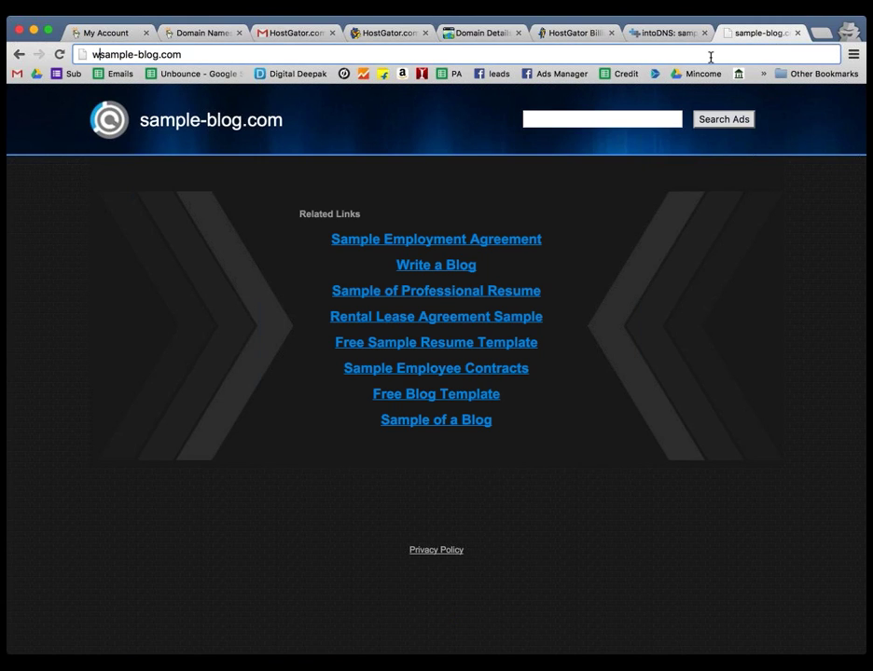
type("ww.")
key("End")
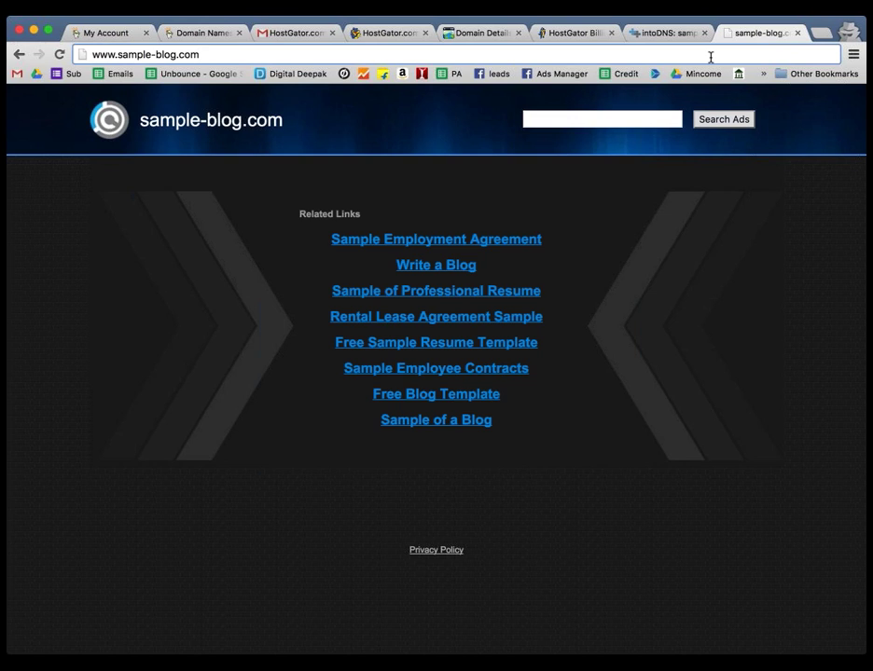
type("/cpanel")
key("Return")
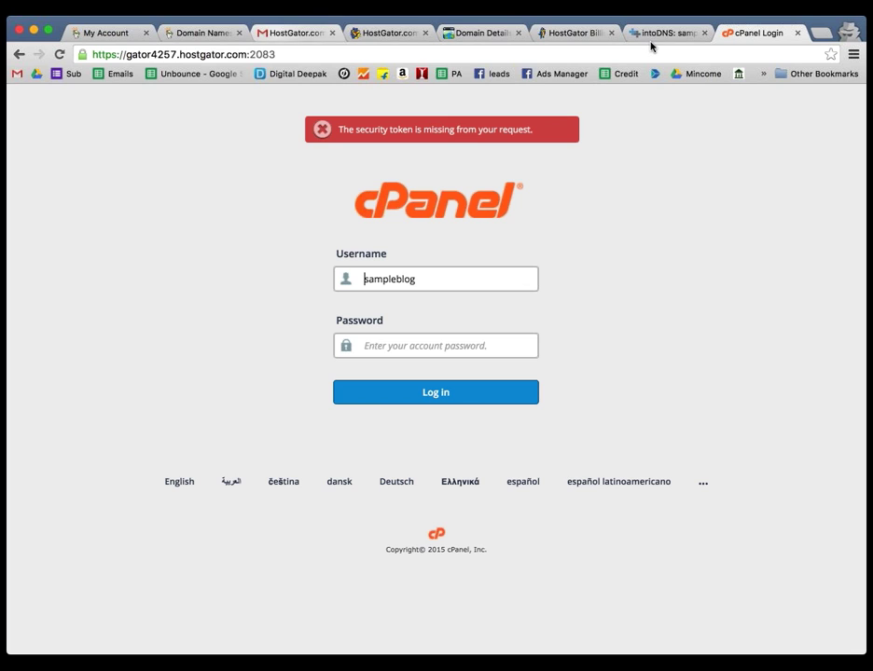
- Check the server number and HostGator billing portal, then view GoDaddy's domain details
double_click(158, 57)
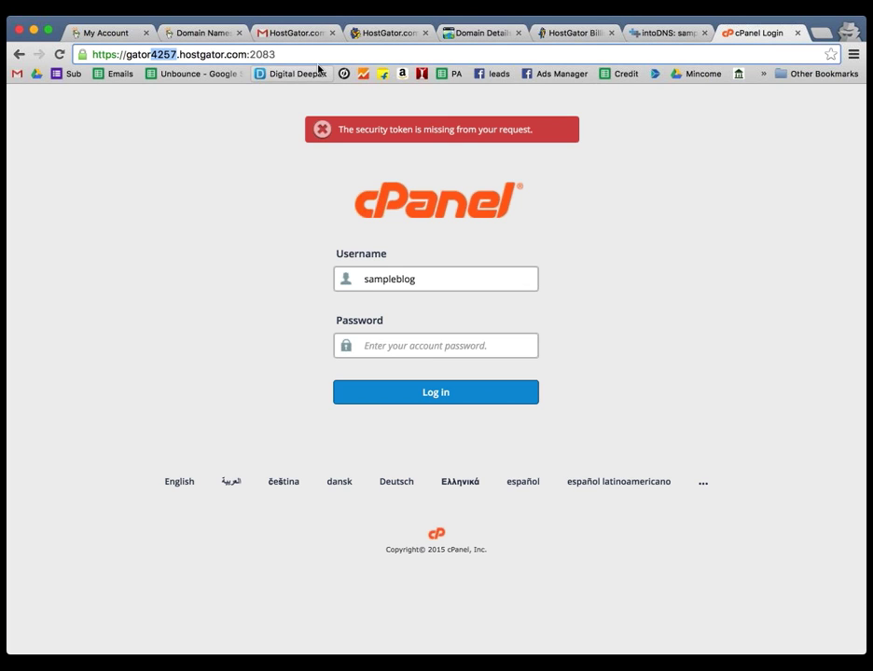
left_click(570, 37)
left_click(461, 33)
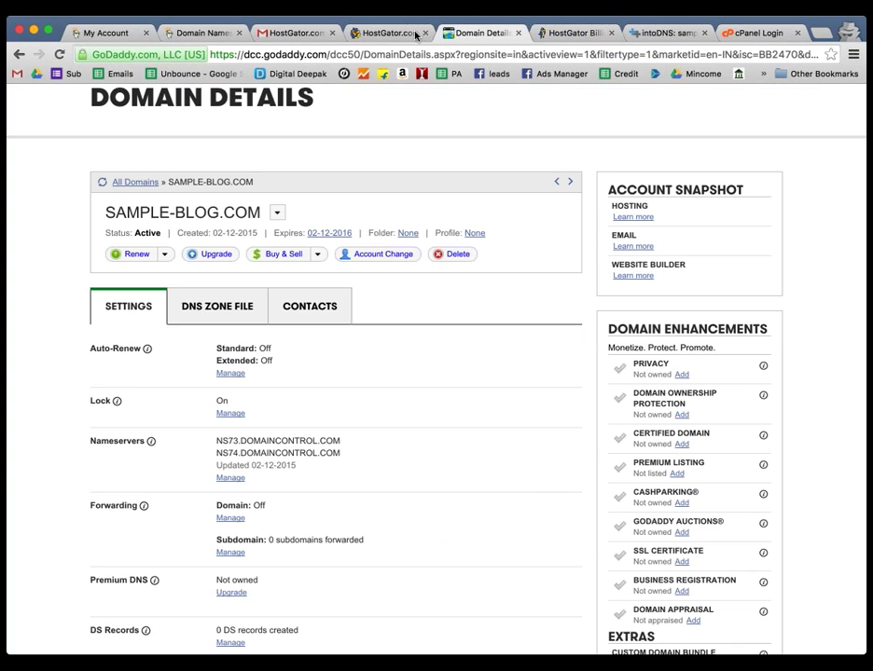
- Browse the HostGator cPanel home page sections for QuickInstall, then focus the Find box
left_click(382, 35)
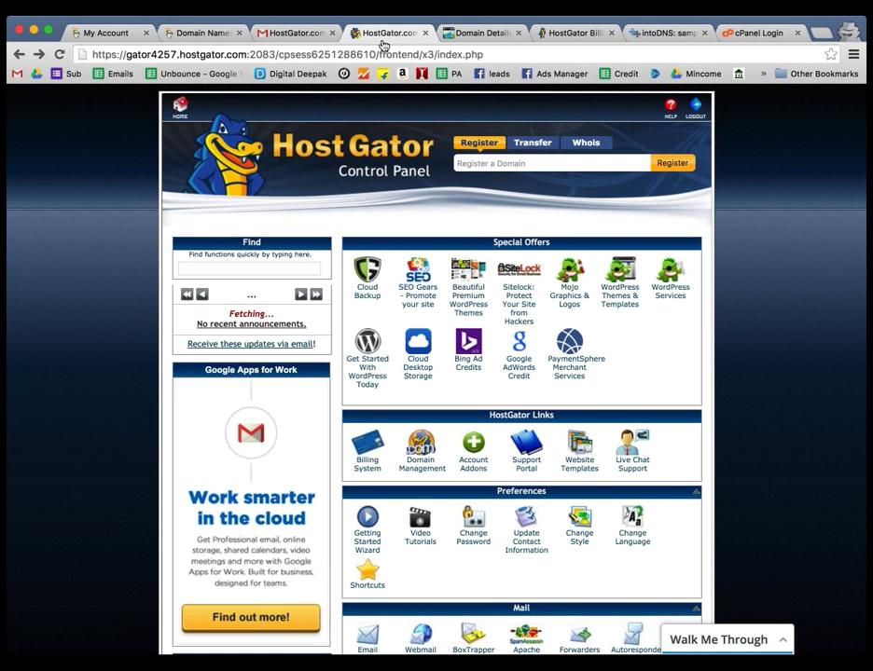
scroll(383, 45, "down", 1)
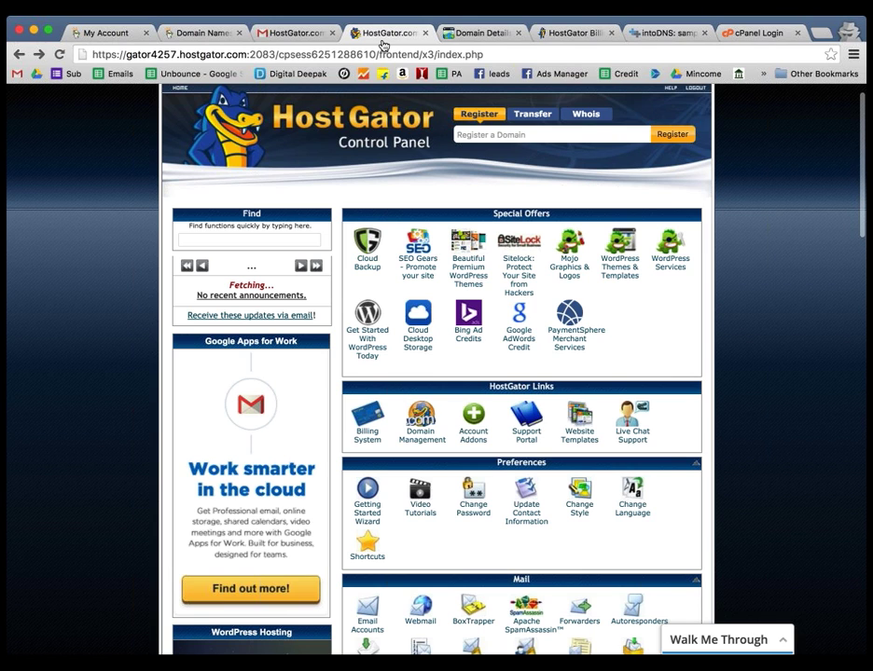
scroll(383, 45, "down", 8)
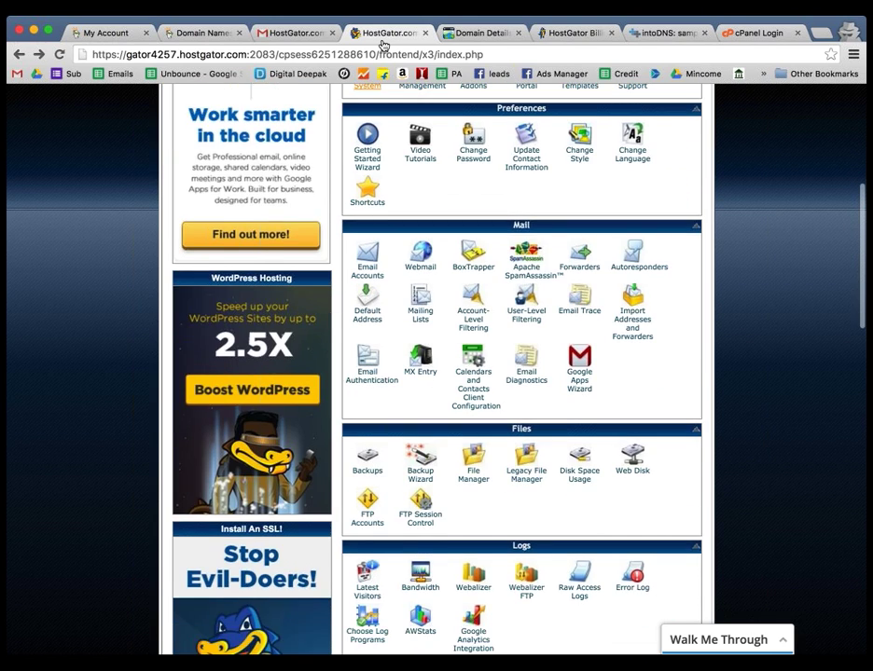
scroll(382, 45, "down", 7)
scroll(382, 41, "down", 10)
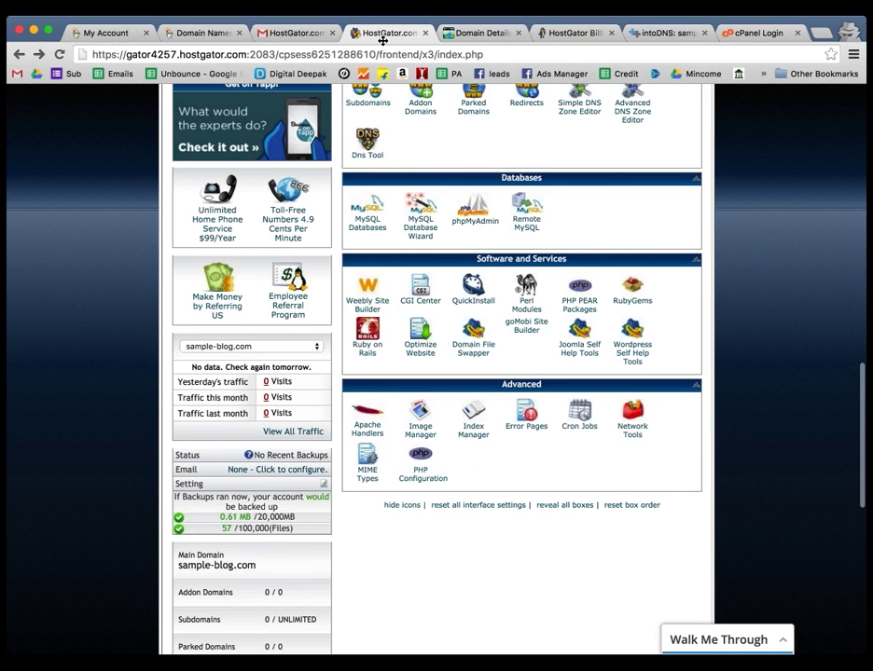
scroll(383, 41, "up", 20)
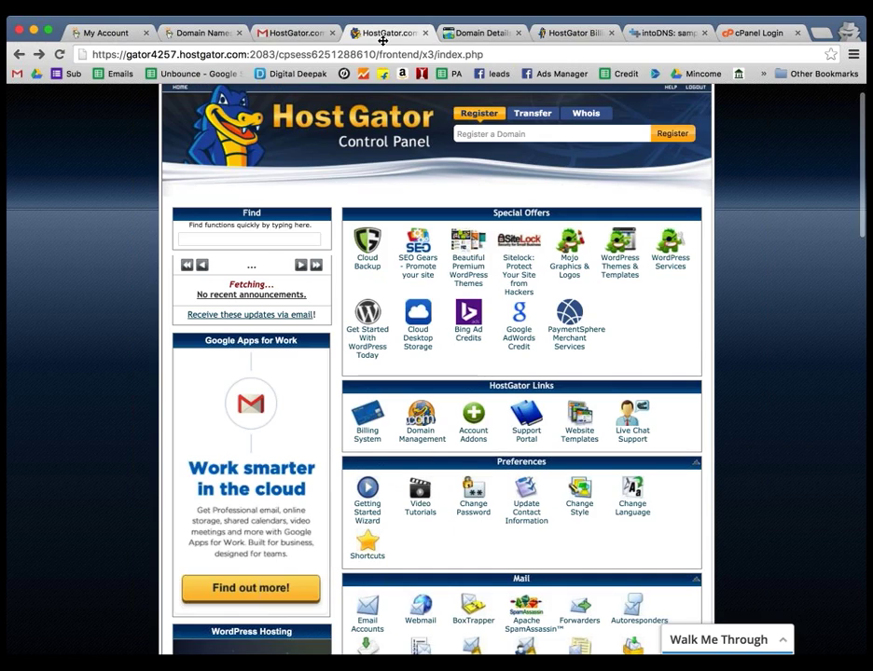
scroll(383, 41, "down", 20)
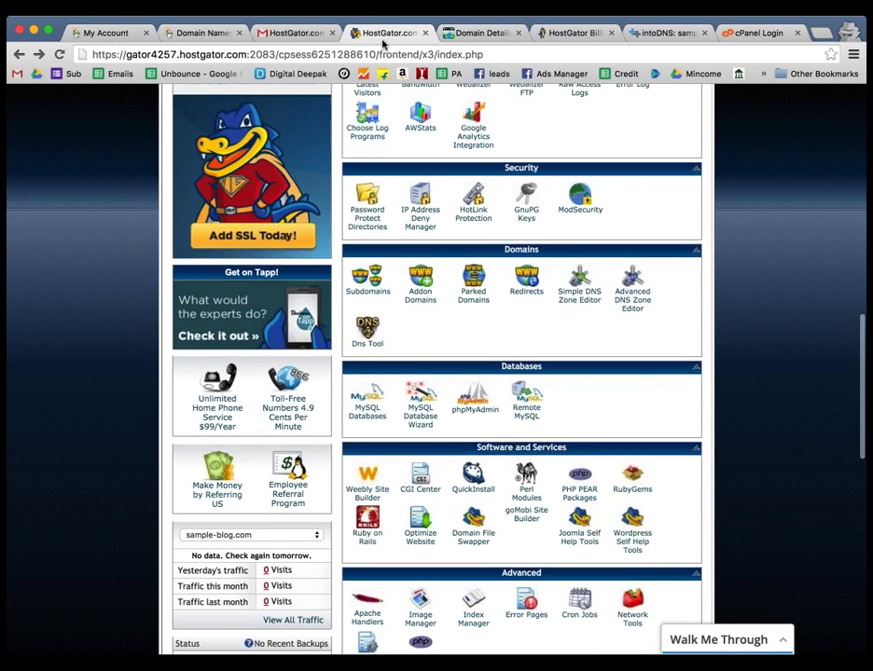
scroll(530, 389, "down", 3)
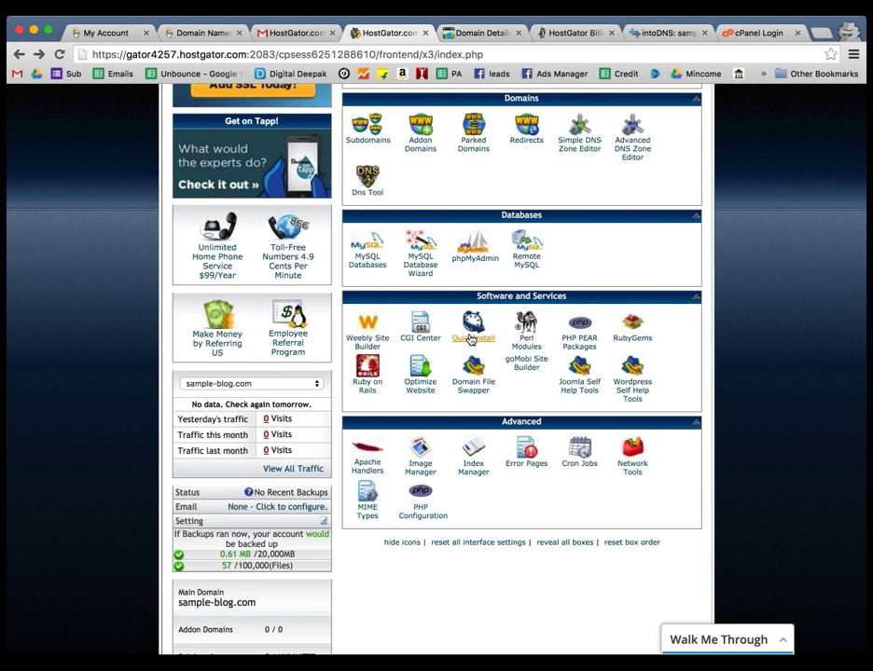
scroll(471, 340, "up", 1)
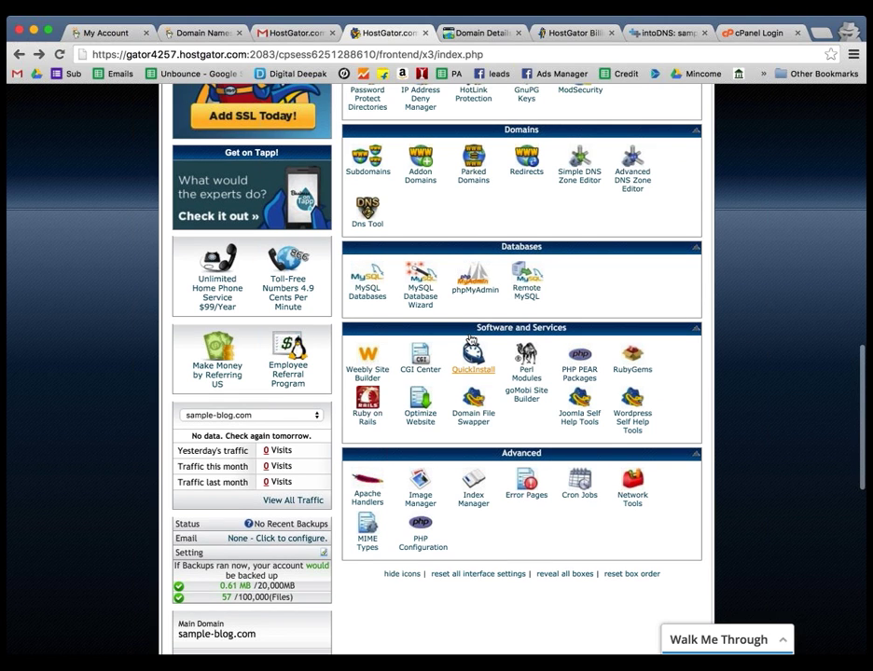
scroll(471, 341, "up", 10)
left_click(275, 270)
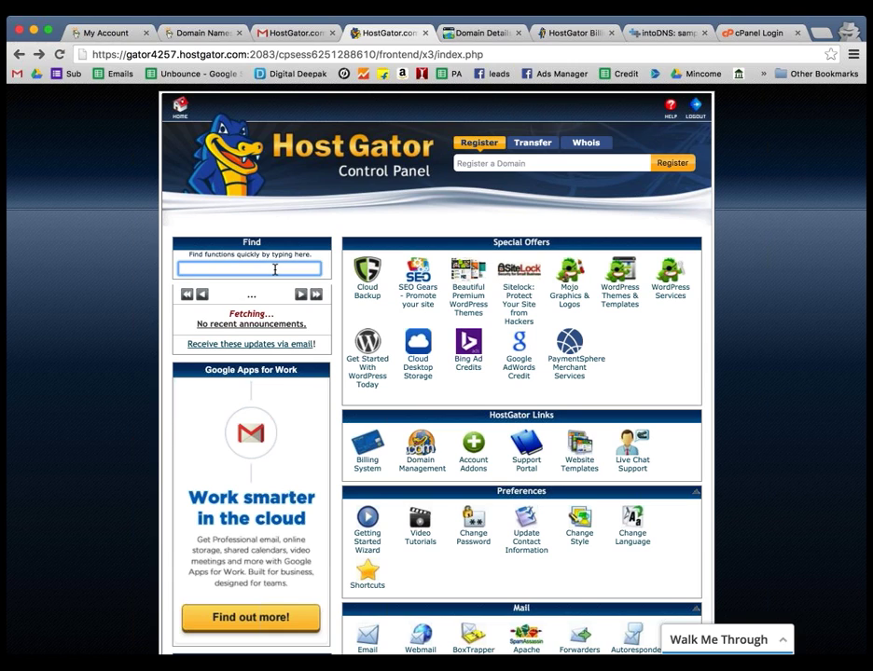
- Search cPanel functions for 'quickins' and launch QuickInstall
type("quickins")
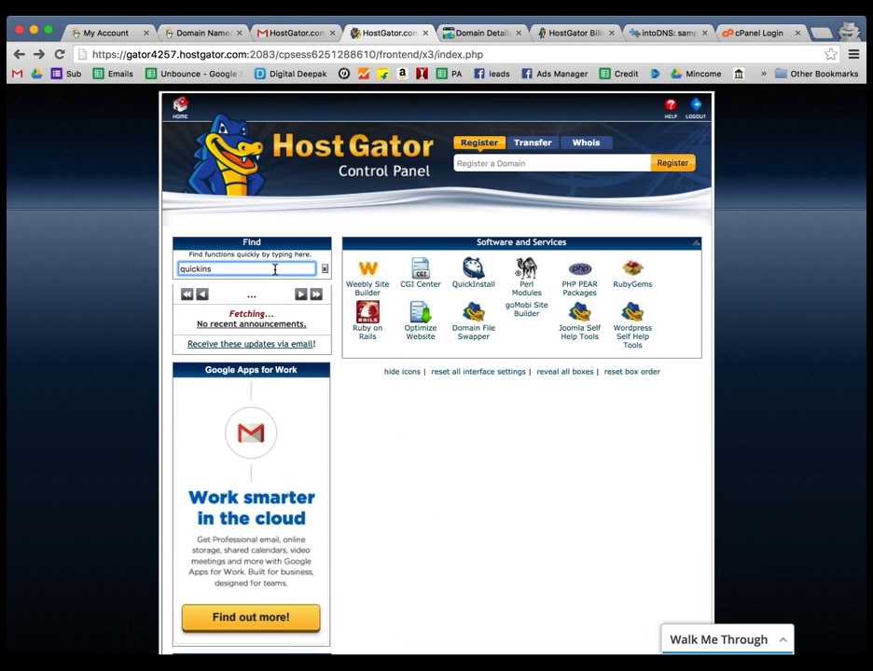
left_click(473, 289)
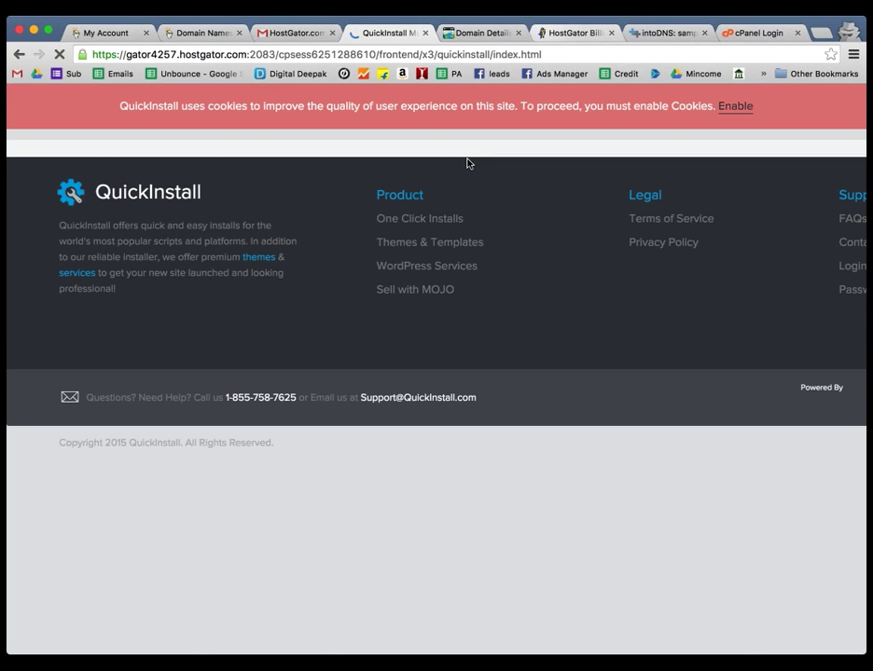
left_click(820, 37)
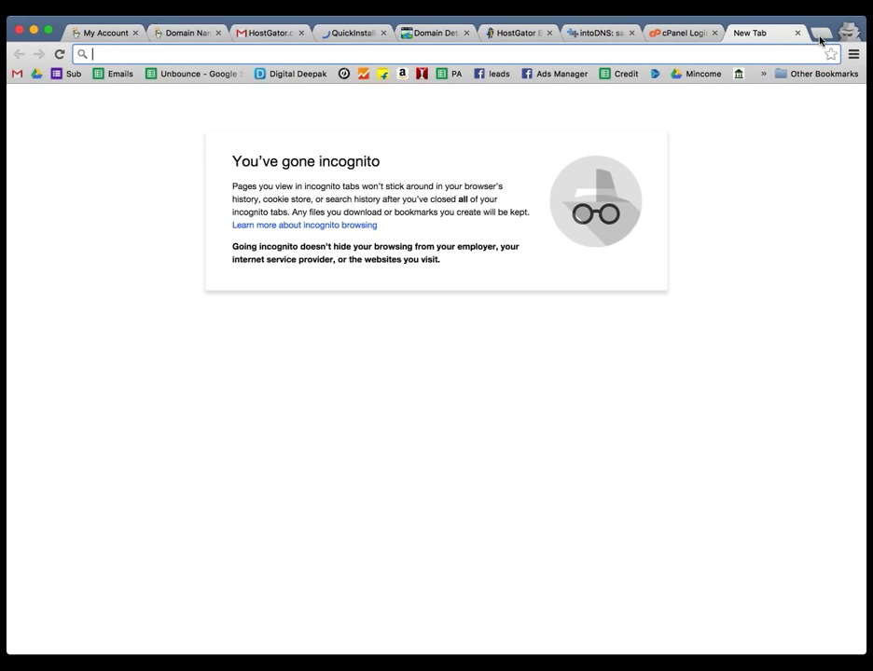
type("wordpr")
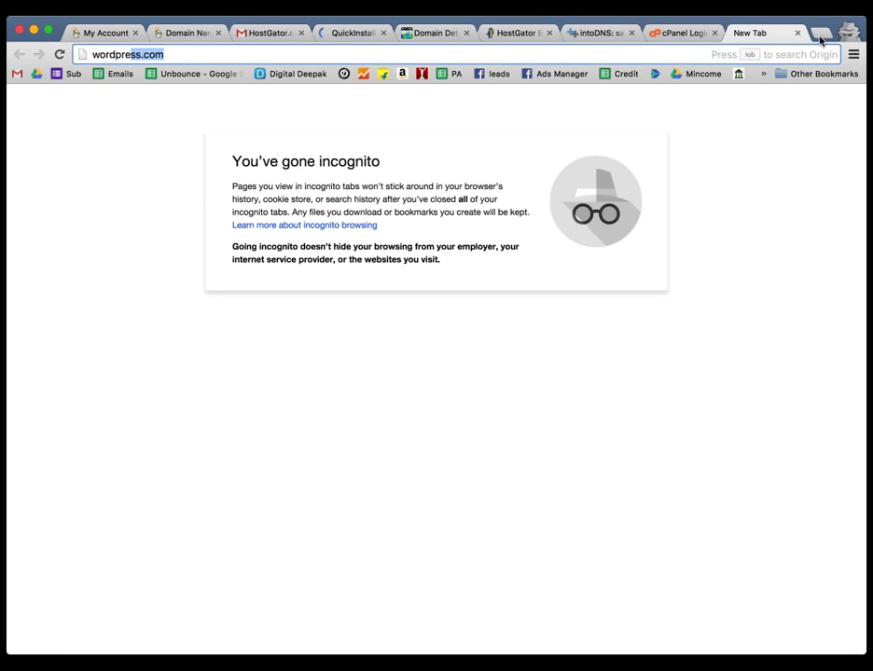
type("ess.org")
key("Return")
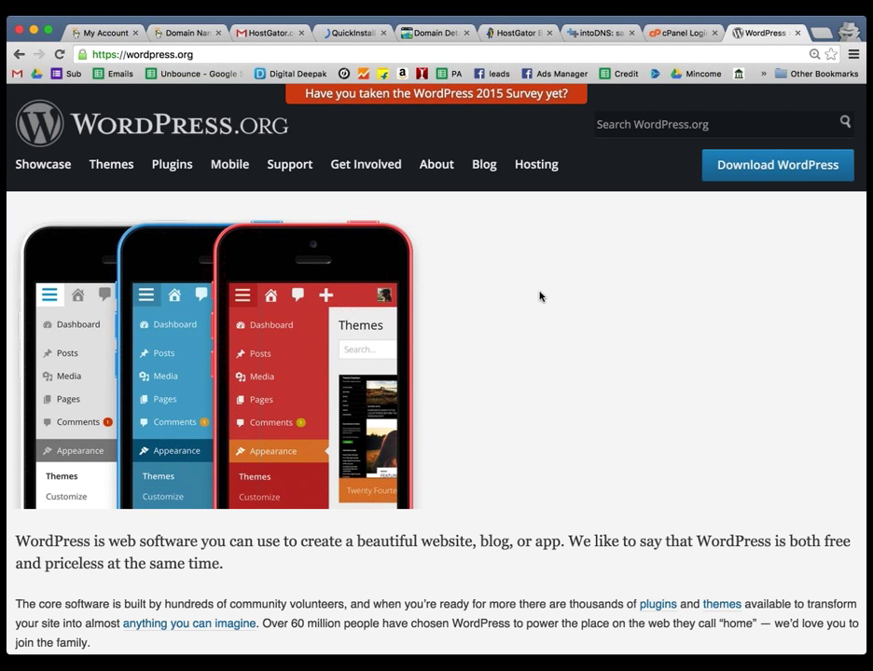
scroll(539, 296, "down", 10)
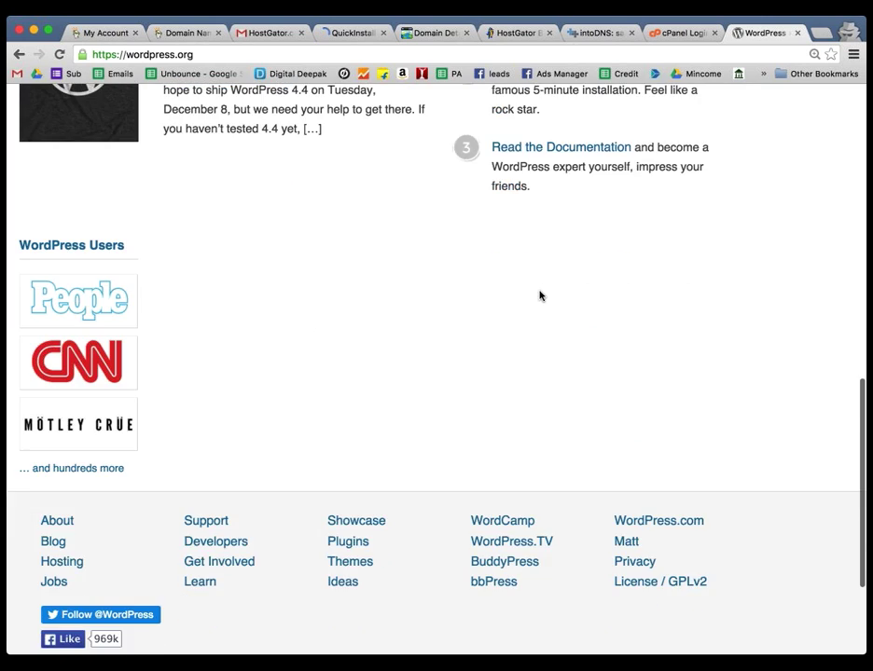
scroll(539, 297, "up", 10)
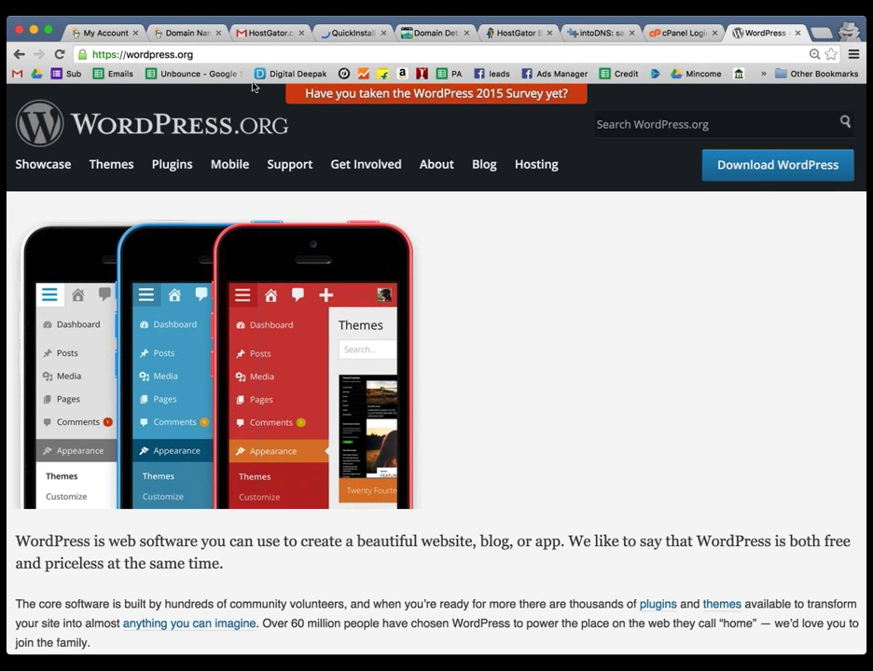
- Search DigitalDeepak.com articles for 'wordpress' and open the self-hosted blog guide
left_click(289, 77)
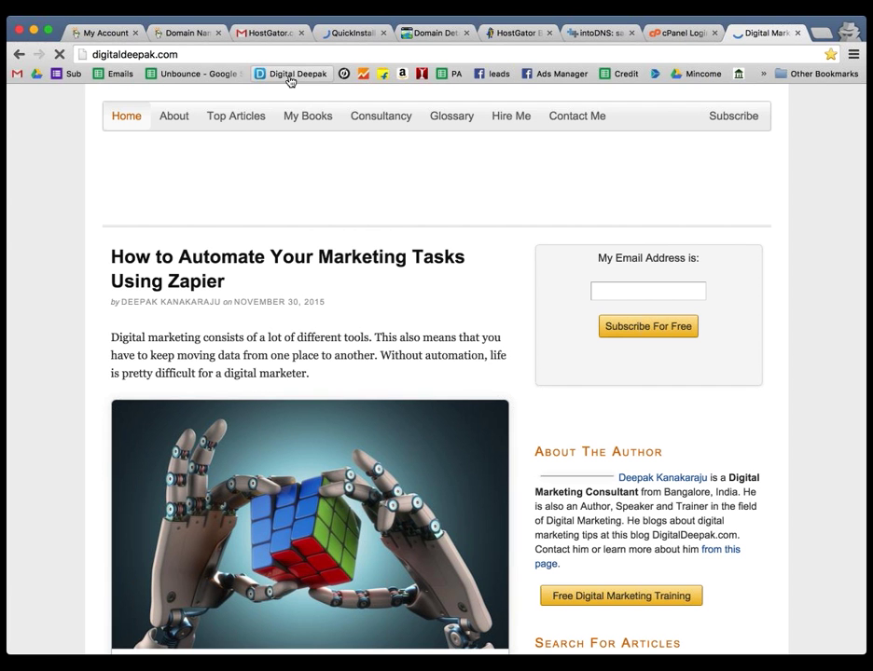
scroll(448, 298, "down", 4)
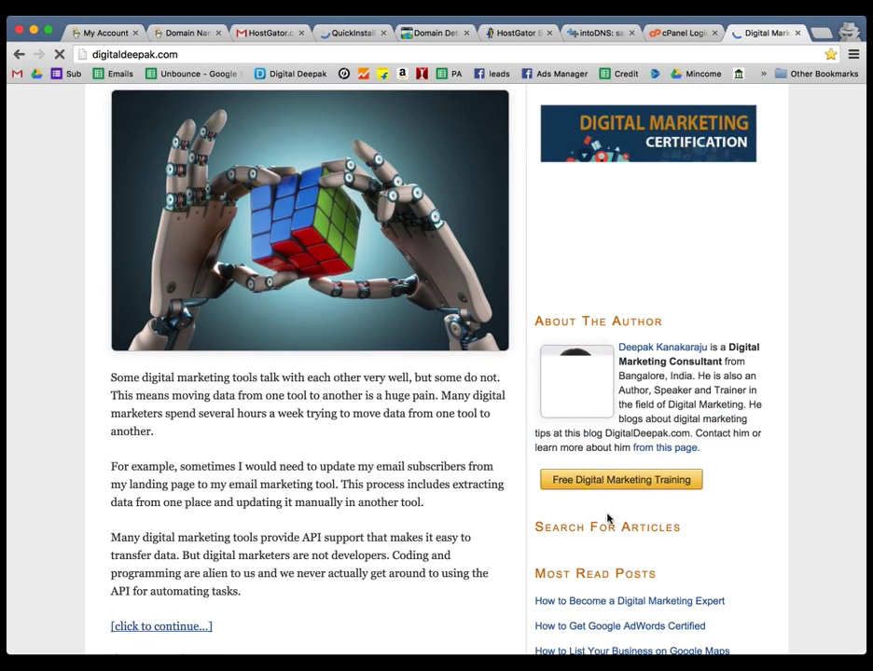
scroll(602, 417, "down", 2)
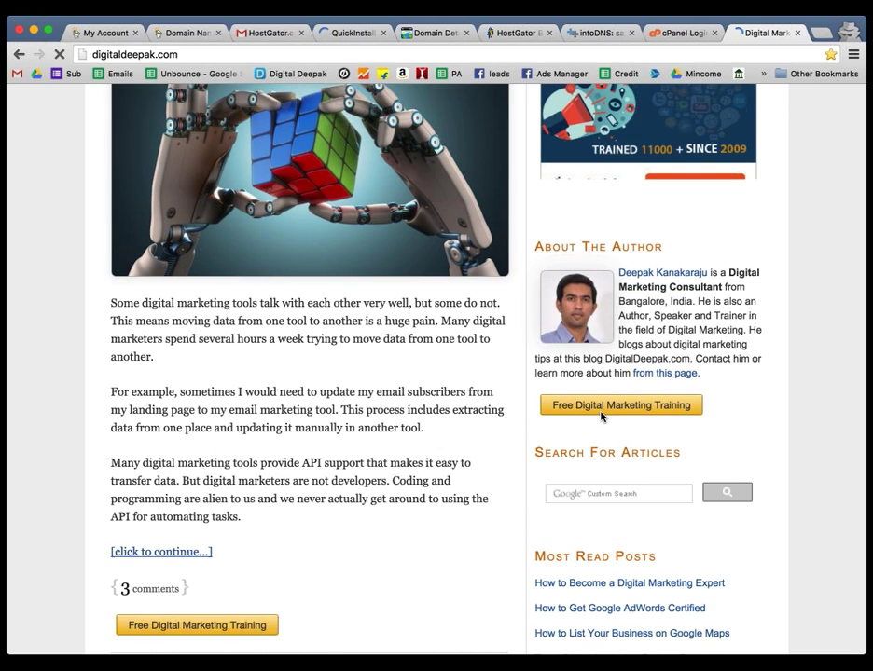
scroll(601, 417, "down", 1)
left_click(615, 455)
type("wordpre")
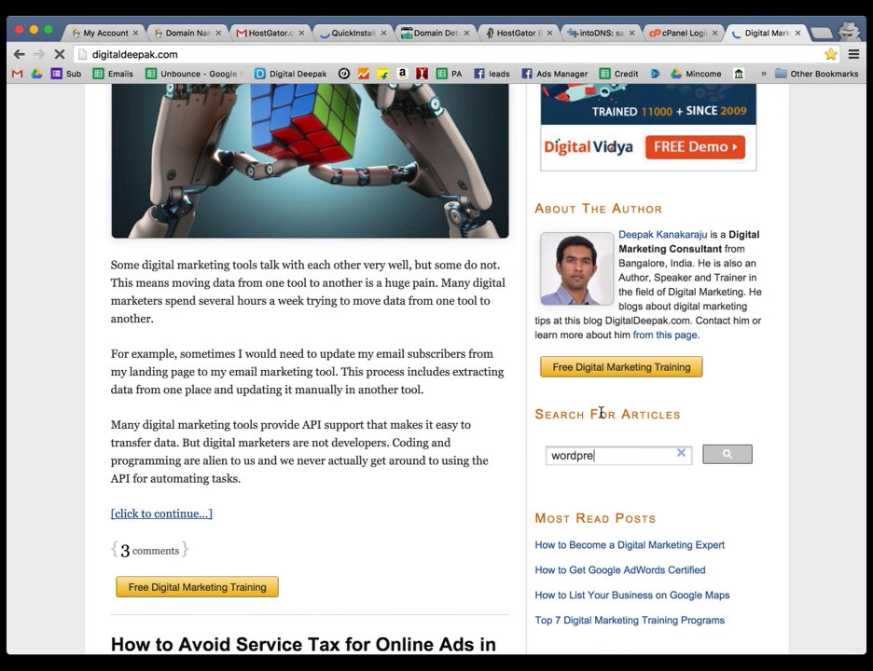
type("ss")
key("Return")
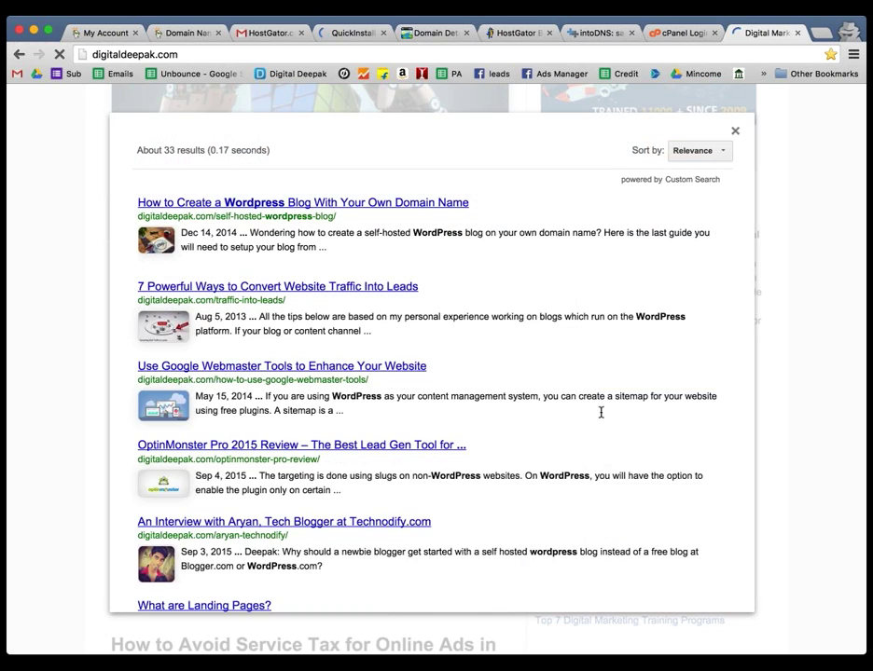
left_click(373, 204)
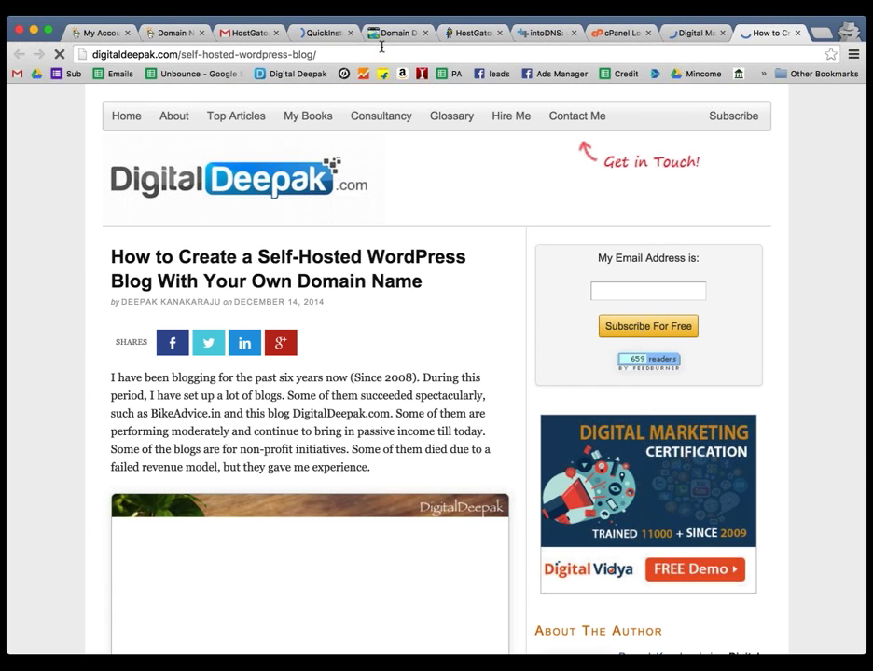
- Skim the self-hosted WordPress guide, then return to GoDaddy's Domain Details
left_click(382, 51)
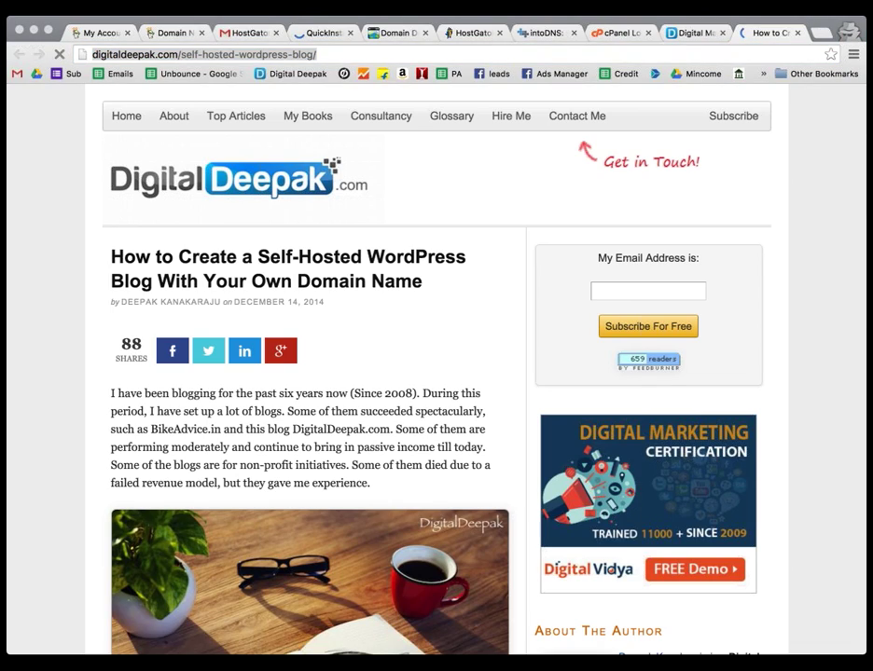
scroll(499, 379, "down", 8)
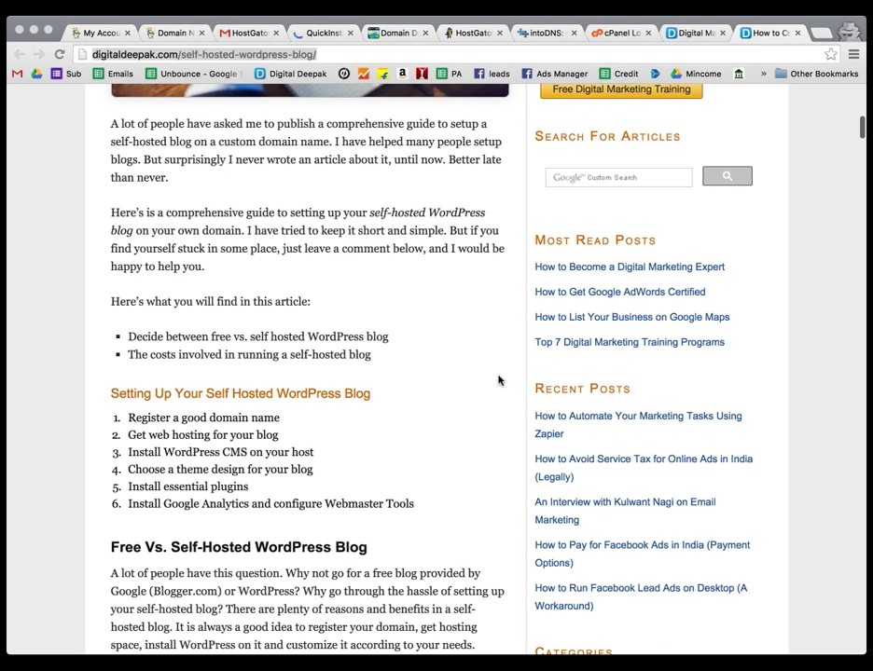
scroll(499, 380, "down", 20)
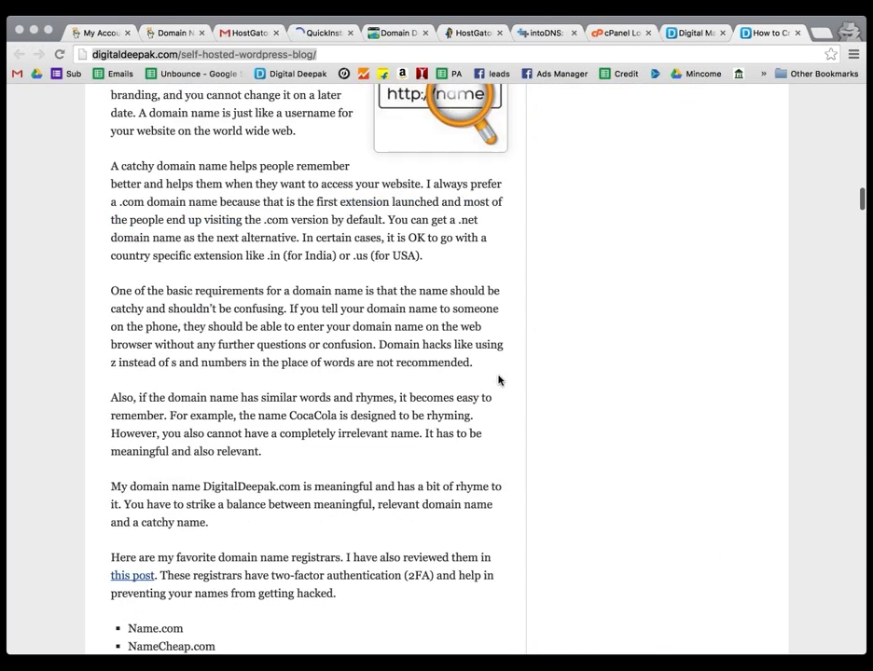
scroll(499, 379, "down", 15)
scroll(499, 379, "down", 7)
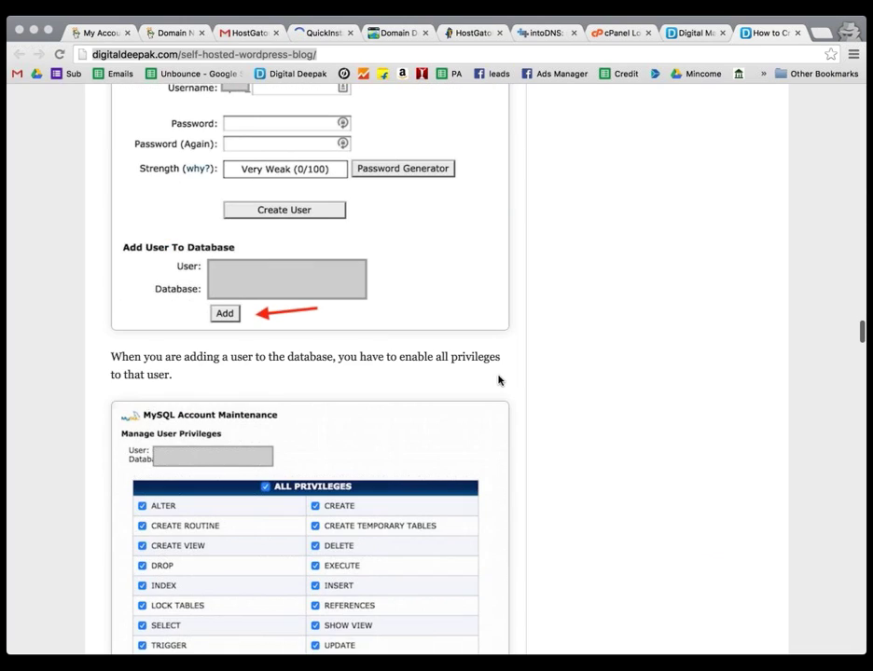
scroll(499, 379, "down", 8)
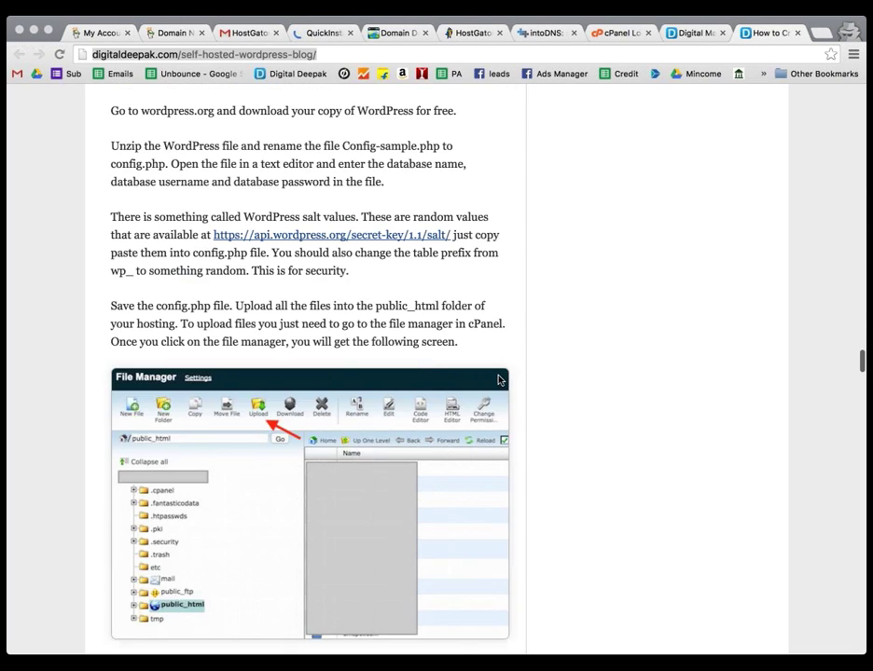
scroll(382, 193, "up", 7)
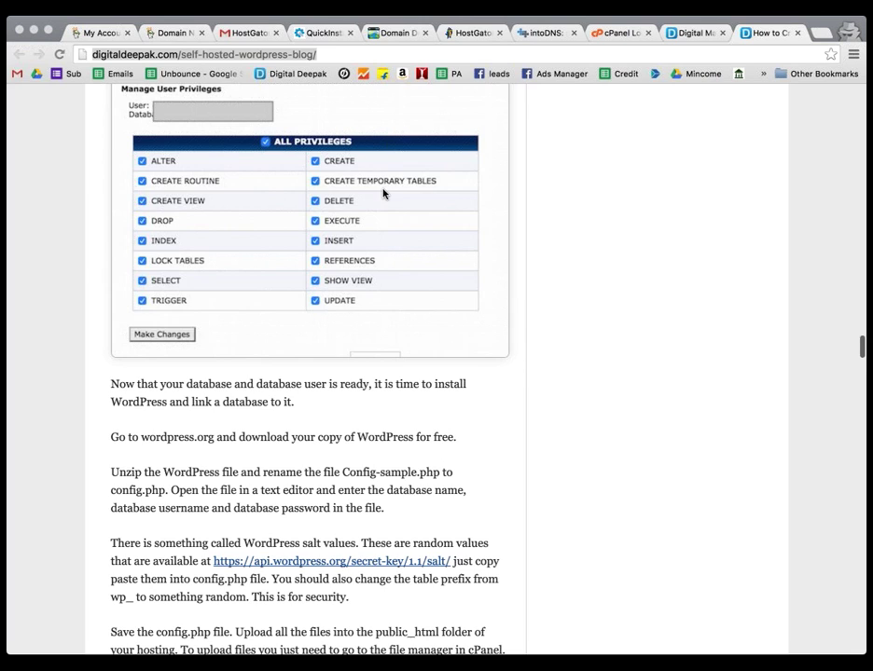
scroll(383, 193, "up", 2)
scroll(530, 252, "up", 1)
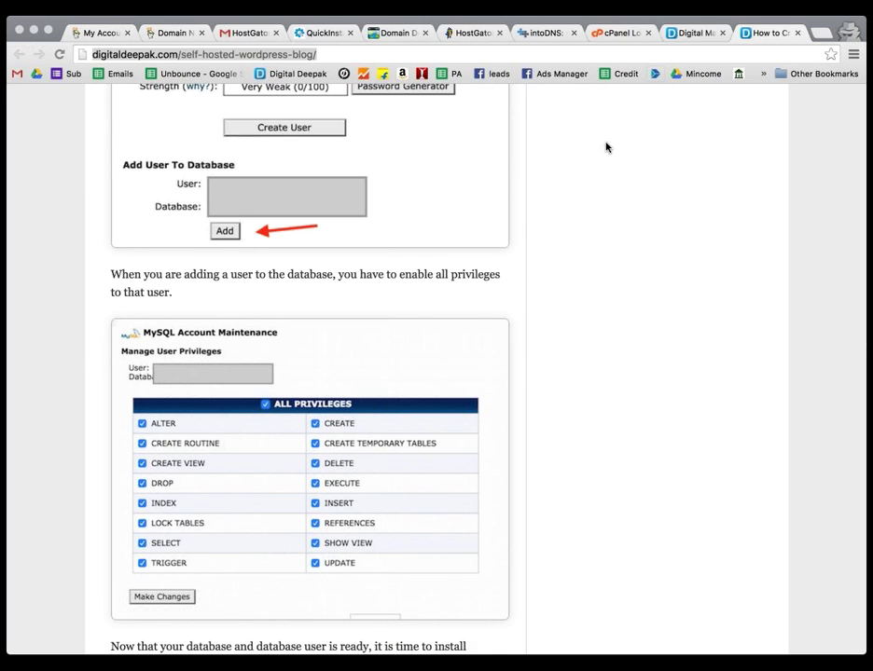
left_click(458, 35)
- Open QuickInstall's WordPress options and start the free install form for sample-blog.com
left_click(382, 35)
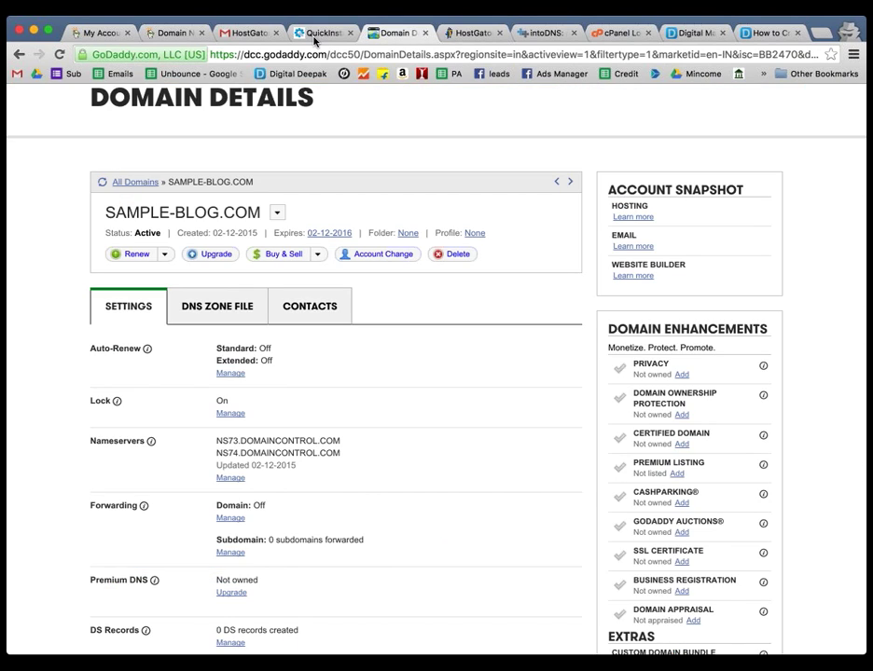
left_click(317, 35)
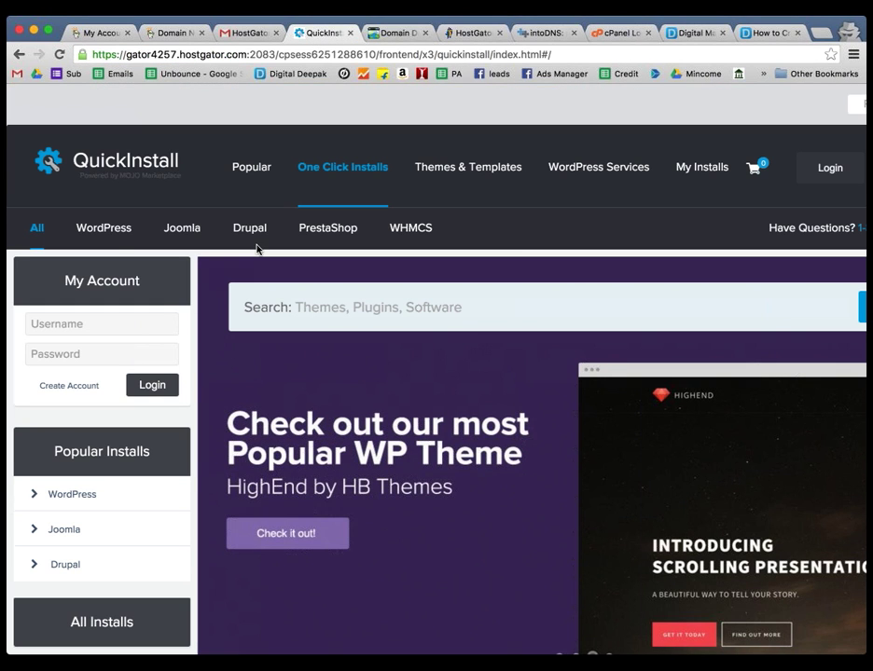
left_click(103, 228)
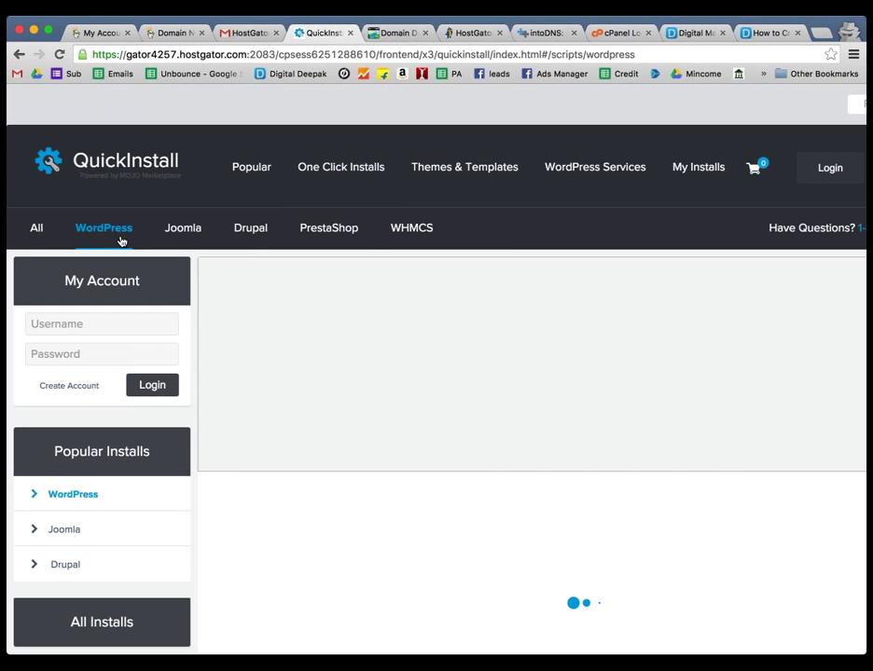
scroll(121, 241, "down", 2)
scroll(120, 242, "down", 4)
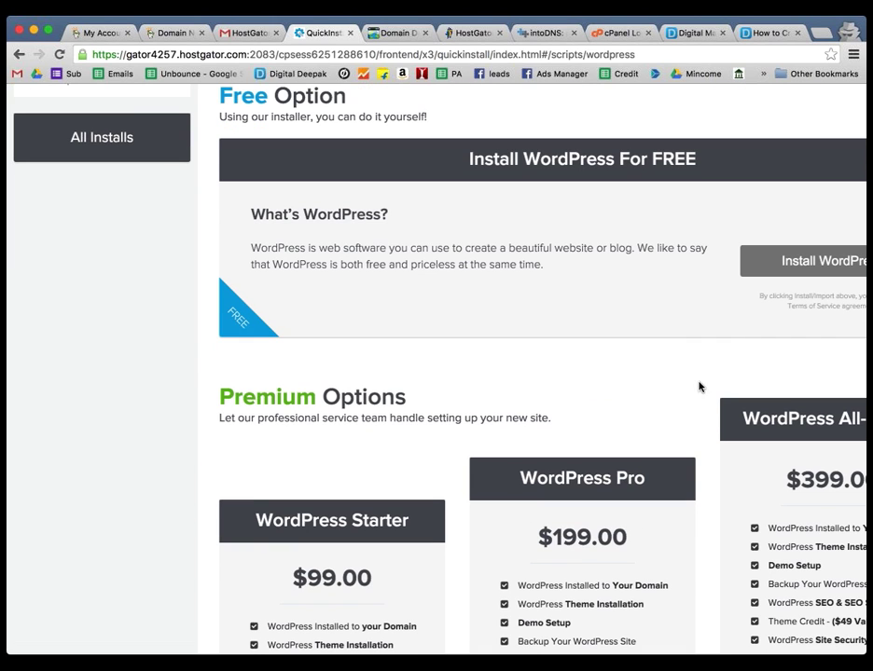
left_click(772, 270)
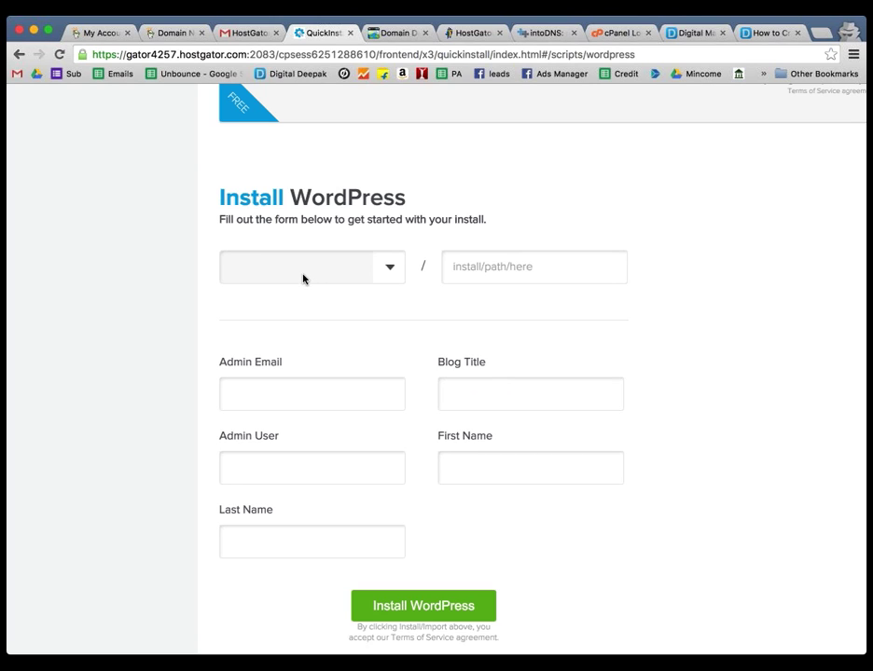
scroll(317, 370, "down", 1)
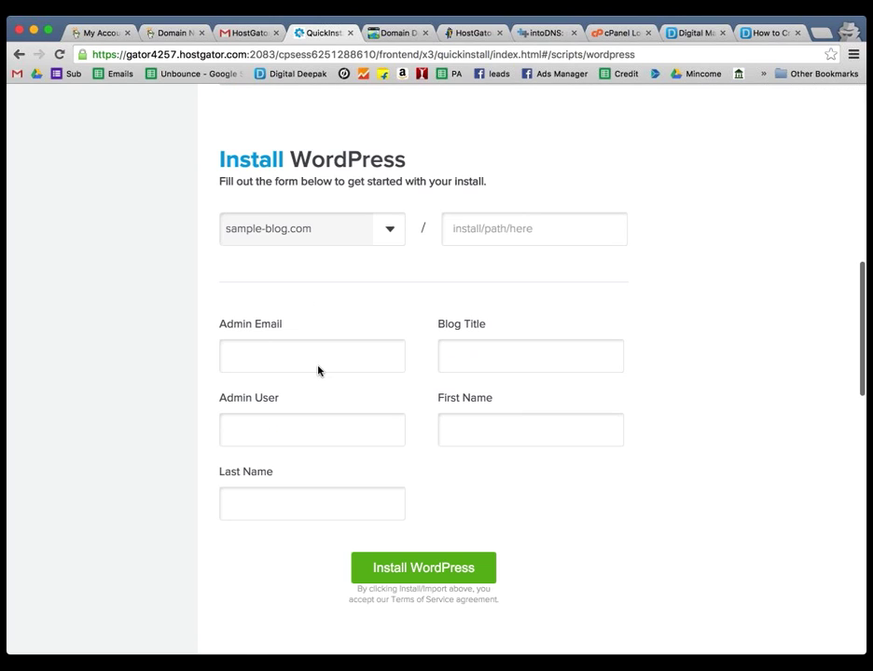
scroll(317, 371, "down", 1)
- Enter the admin's email address and the blog title 'Sample Blog'
left_click(317, 351)
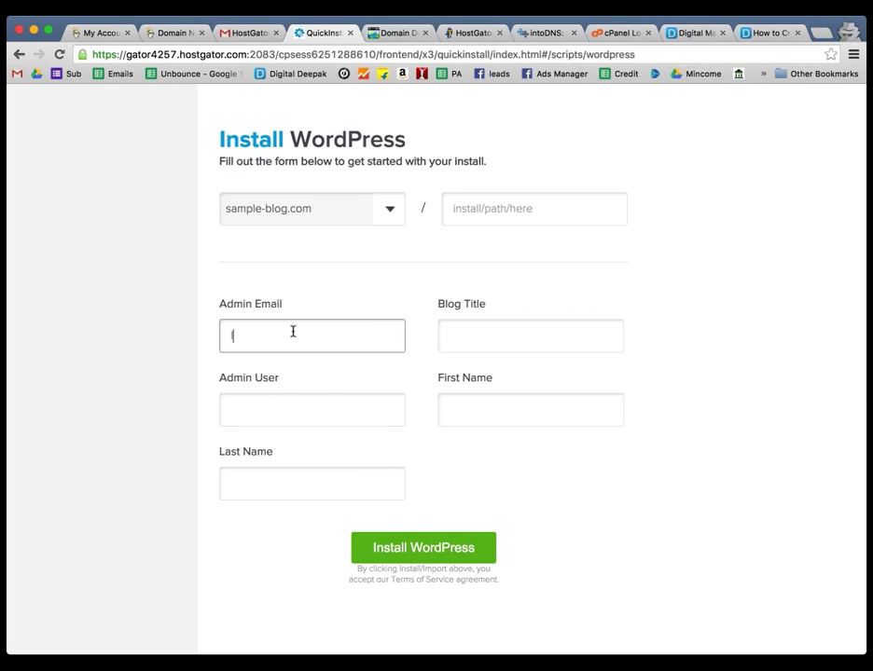
type("learn")
key("Down")
key("Return")
key("BackSpace")
key("BackSpace")
key("BackSpace")
key("BackSpace")
key("BackSpace")
key("BackSpace")
key("BackSpace")
key("BackSpace")
key("BackSpace")
type("googlemail.com")
key("Tab")
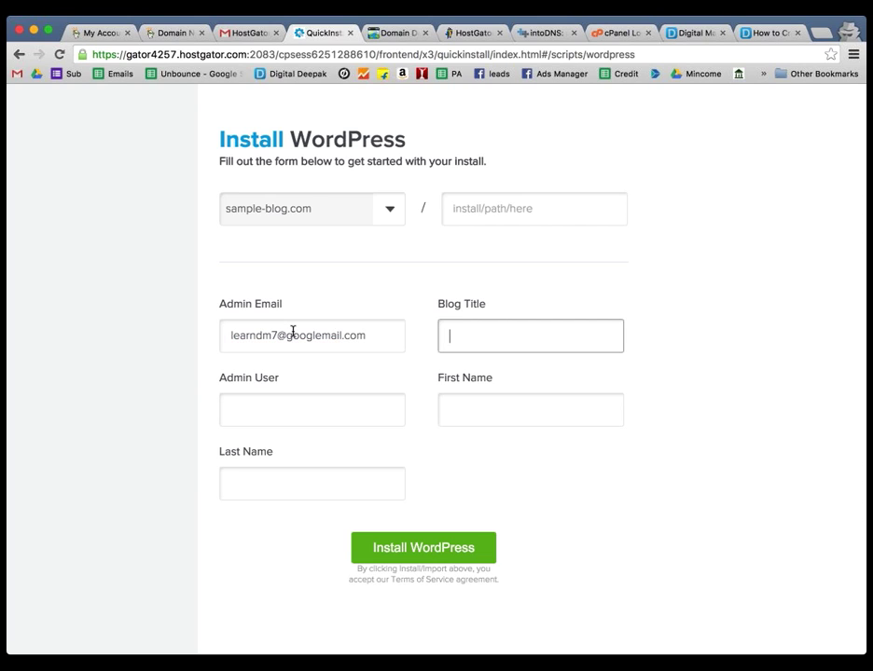
type("Sample Blog")
- Fill in the admin username, first name and last name, then install WordPress
key("Tab")
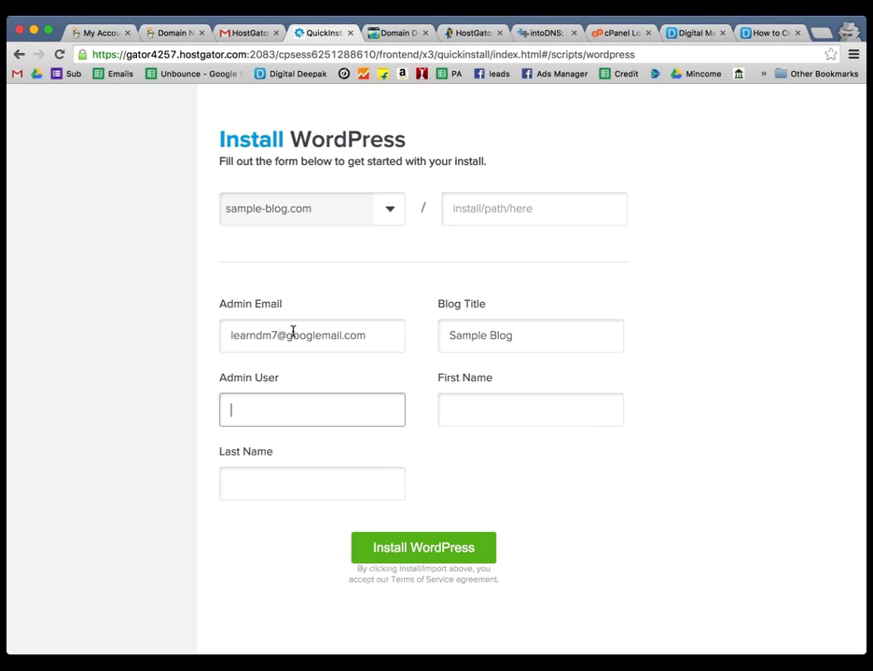
type("Deepak")
key("Tab")
type("D")
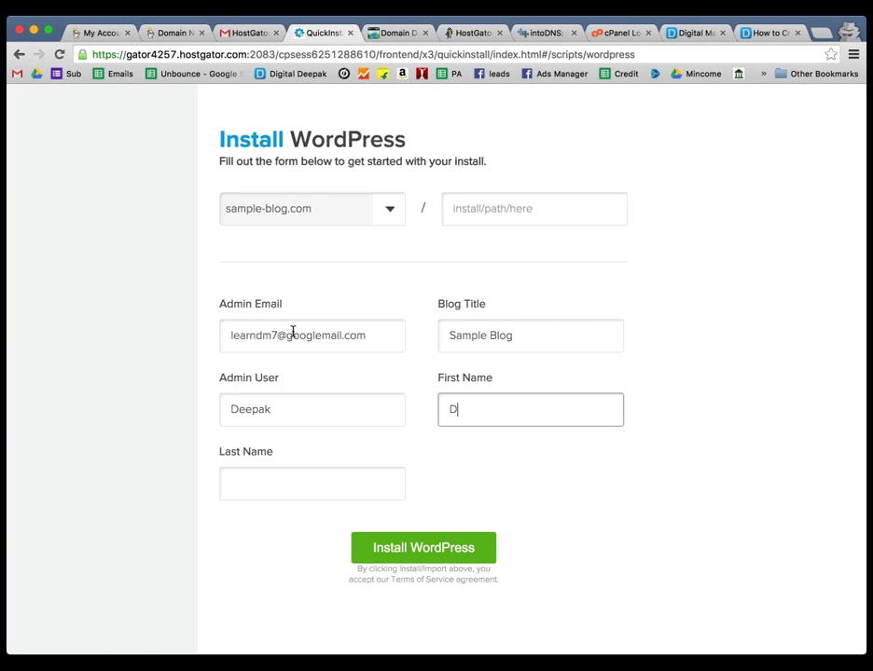
type("eepak")
key("Tab")
type("K")
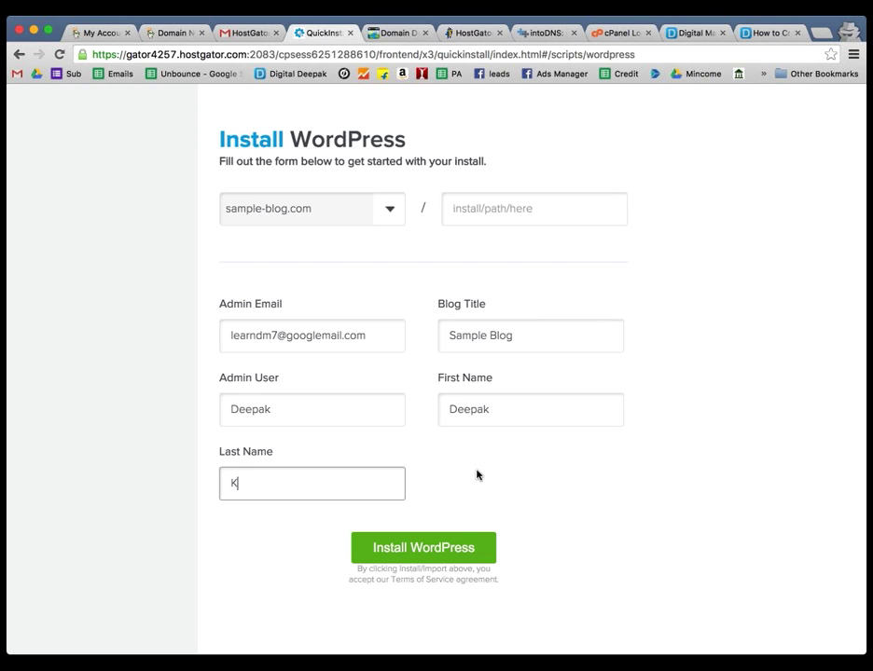
left_click(446, 547)
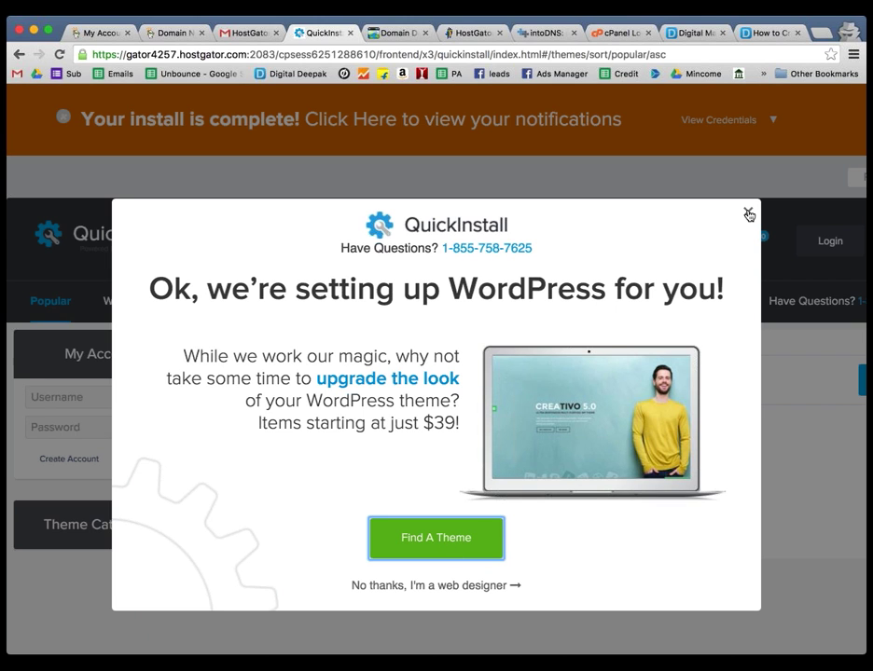
- Dismiss the QuickInstall setup pop-up and return to the HostGator account email in Gmail
left_click(748, 215)
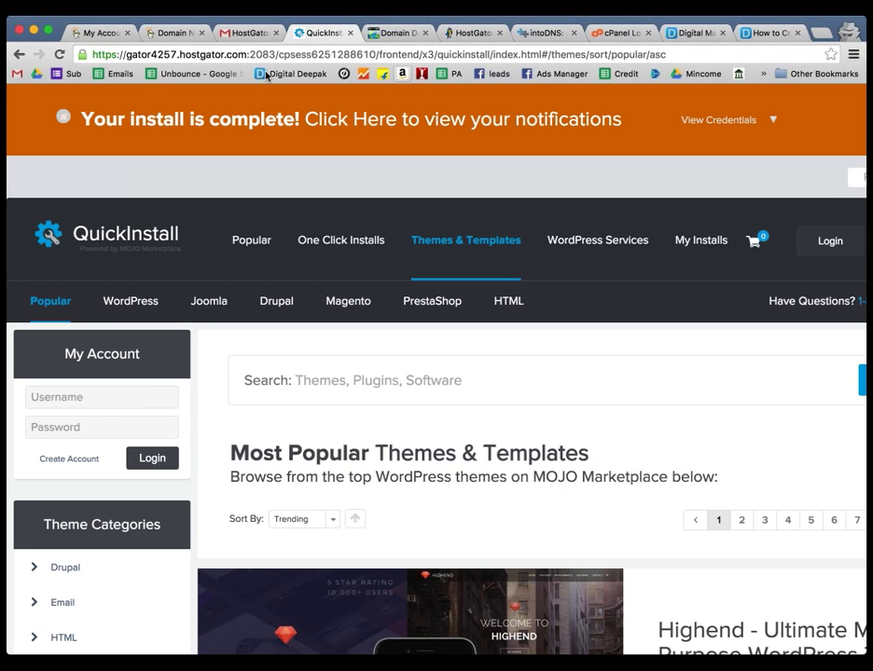
left_click(229, 34)
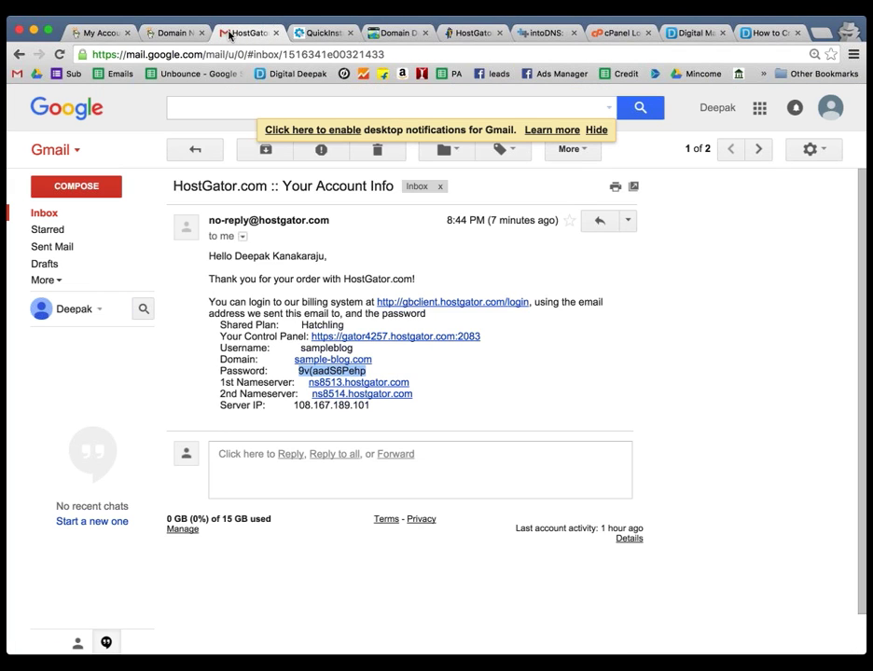
- Refresh the Gmail inbox, then enter sample-blog.com in a new private tab
left_click(198, 149)
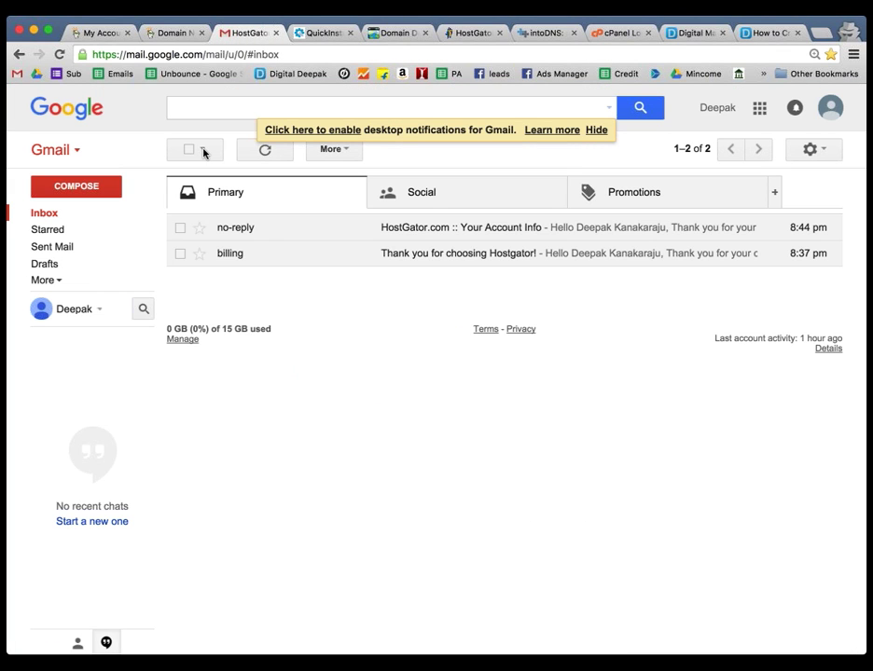
left_click(264, 151)
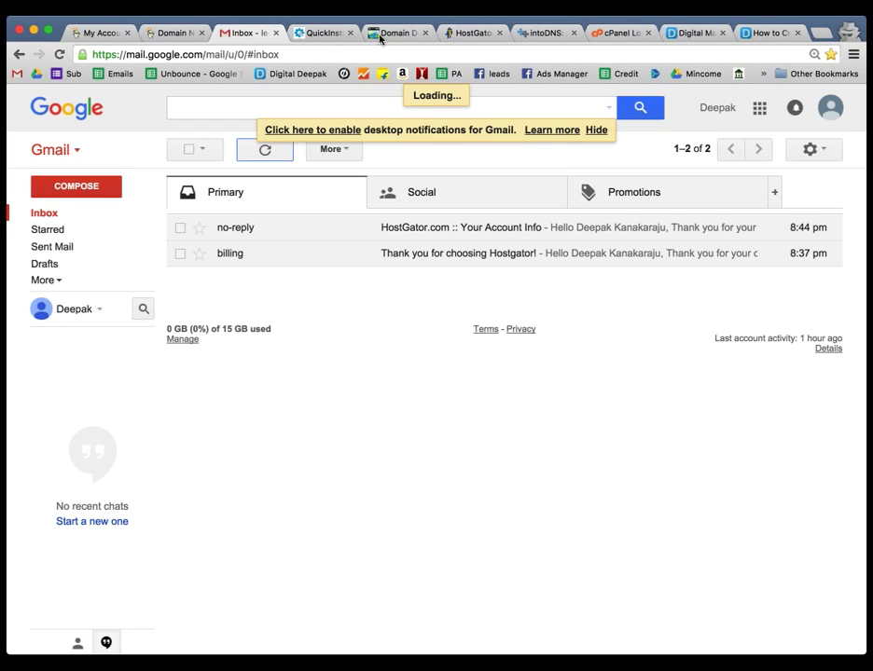
key("ctrl+t")
type("s")
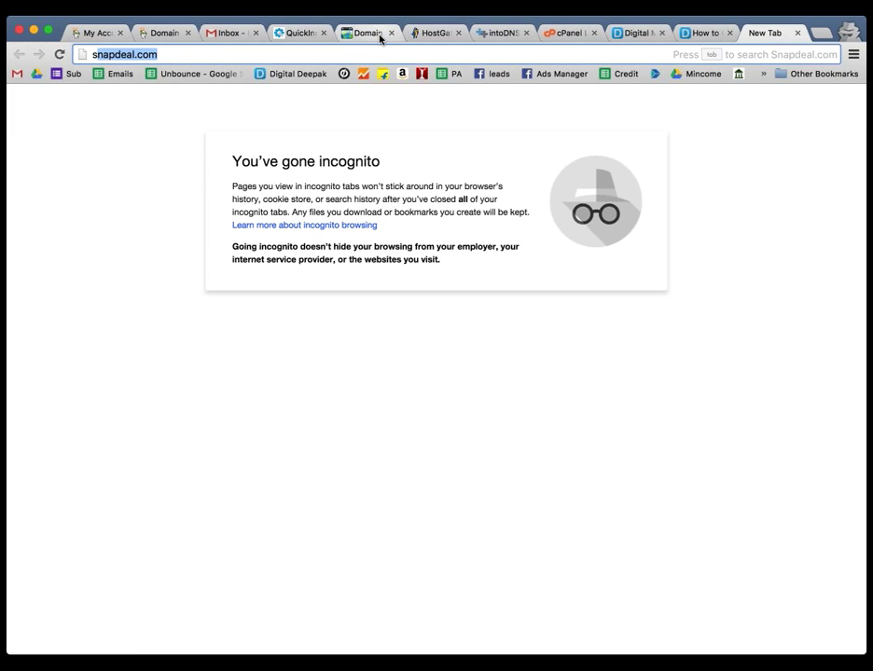
type("ample")
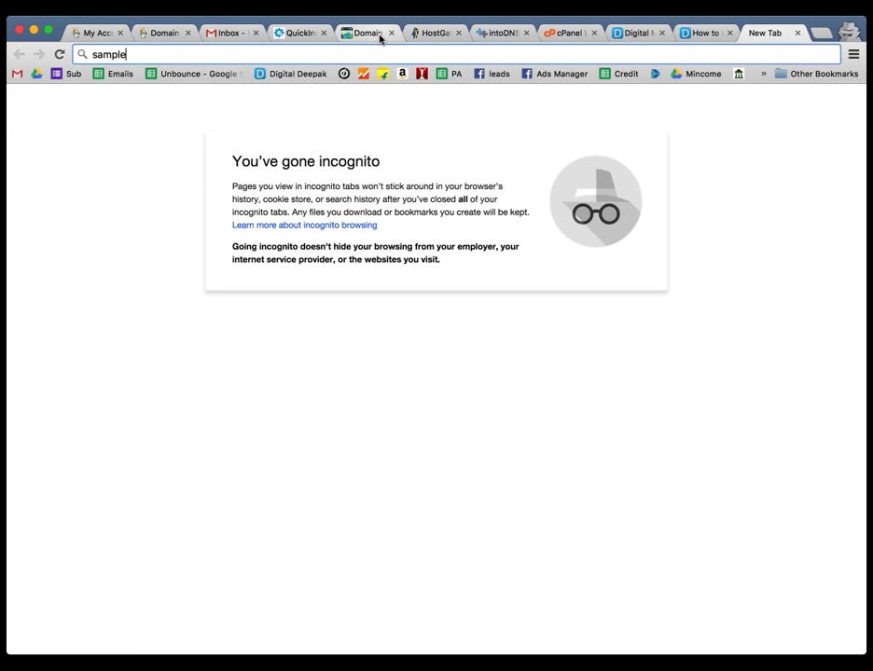
type("-blog.com")
- Load sample-blog.com to see the live Sample Blog with its Hello world! post
key("Return")
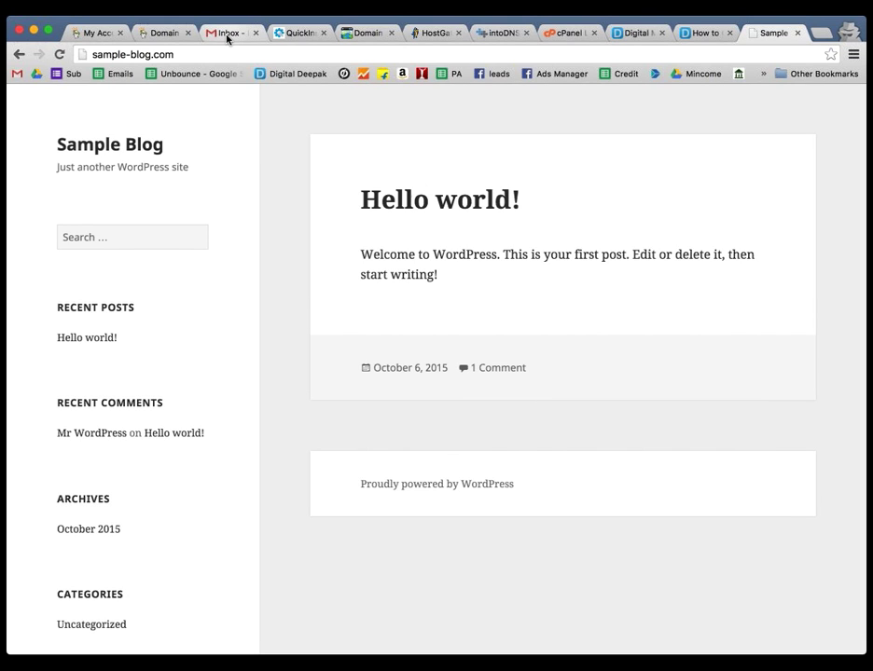
- Copy the admin password from QuickInstall's Install Complete email in Promotions, then return to Sample Blog
left_click(226, 34)
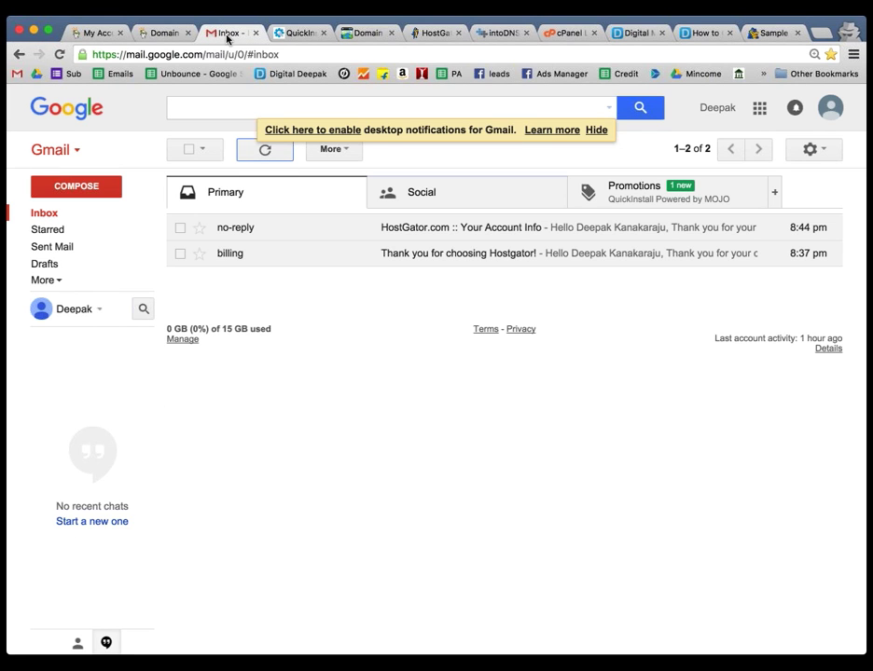
left_click(642, 185)
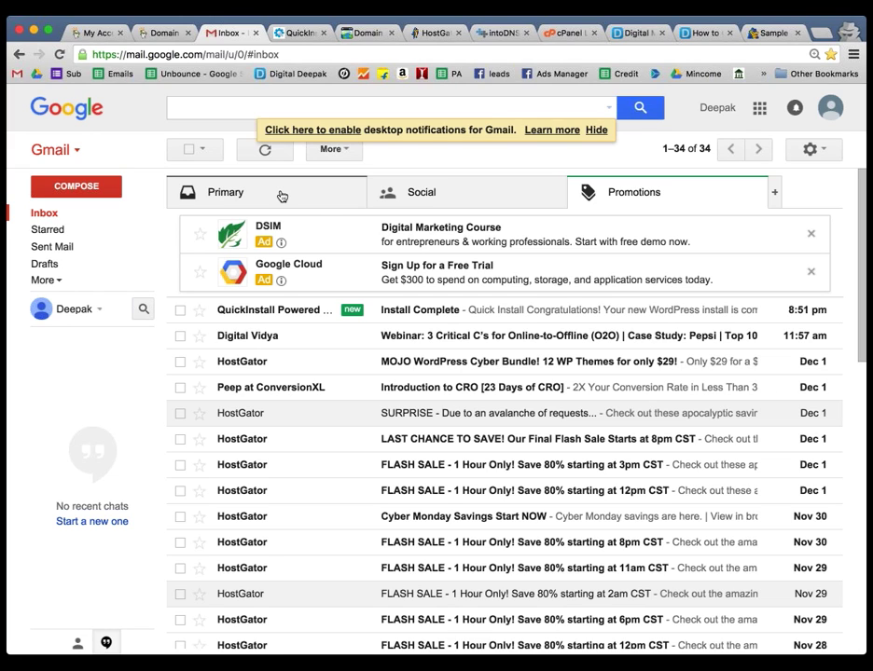
left_click(468, 309)
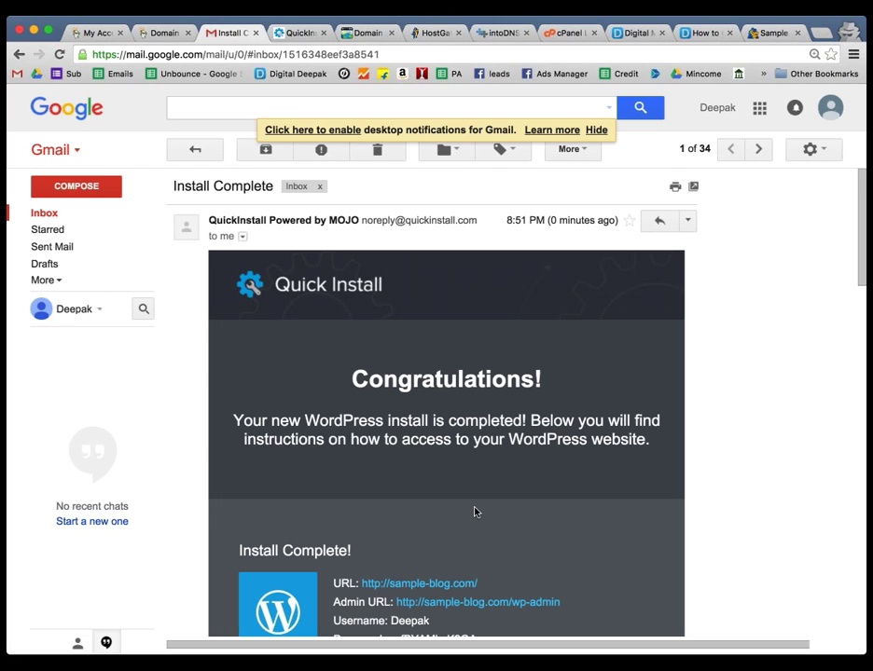
scroll(474, 512, "down", 3)
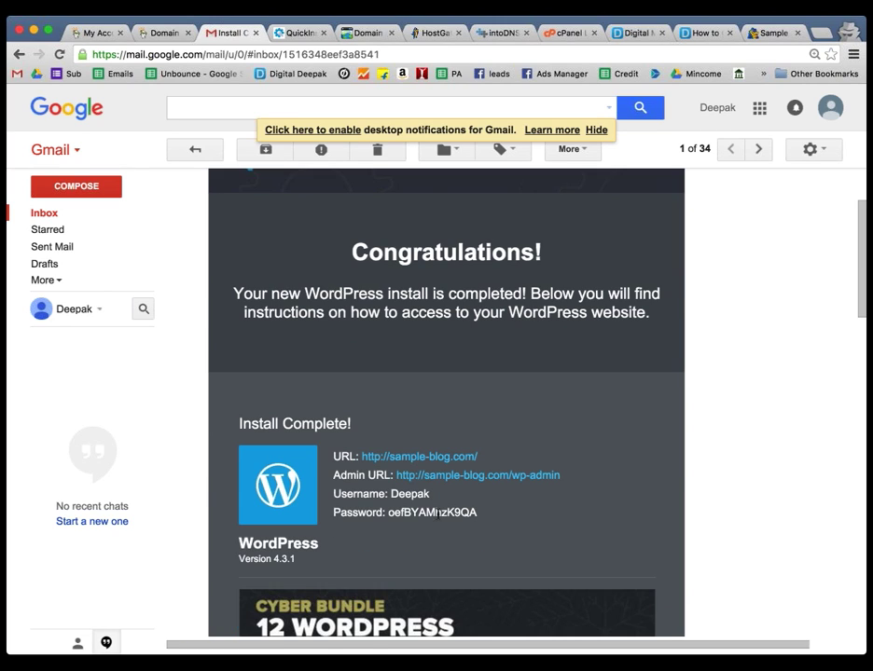
double_click(391, 511)
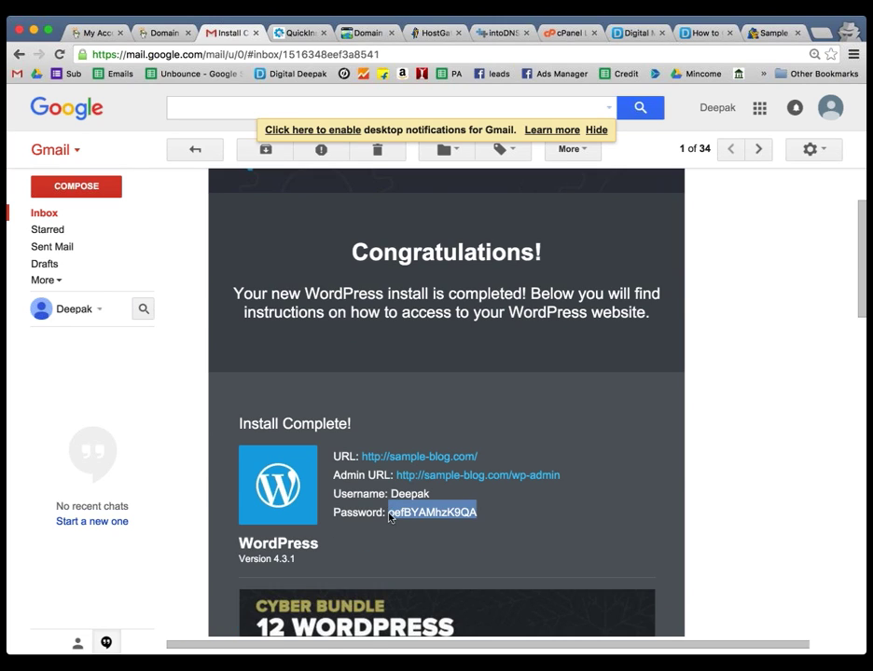
left_click(755, 33)
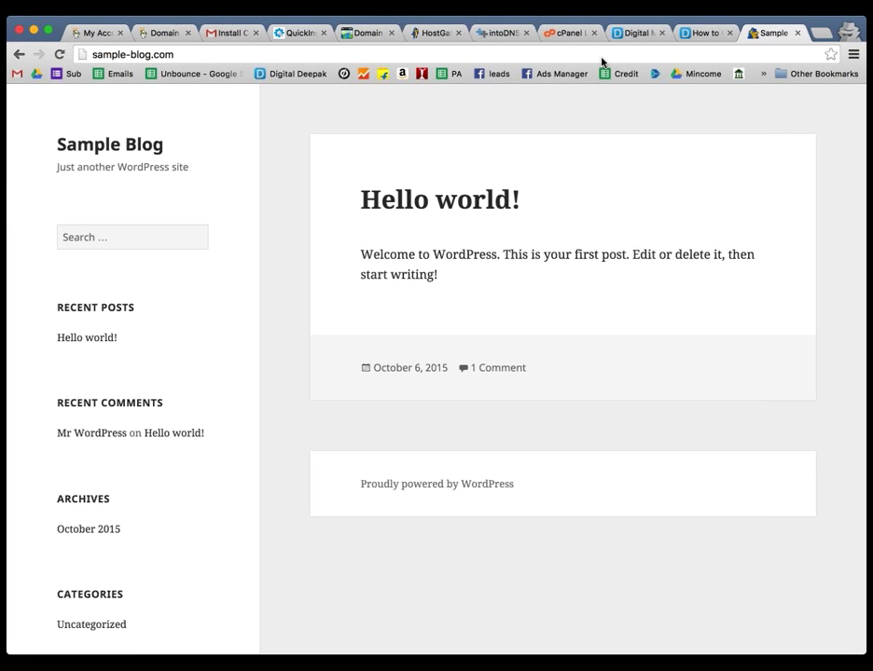
- Append /wp-admin/ to the site address to load the WordPress login page
left_click(571, 58)
left_click(568, 58)
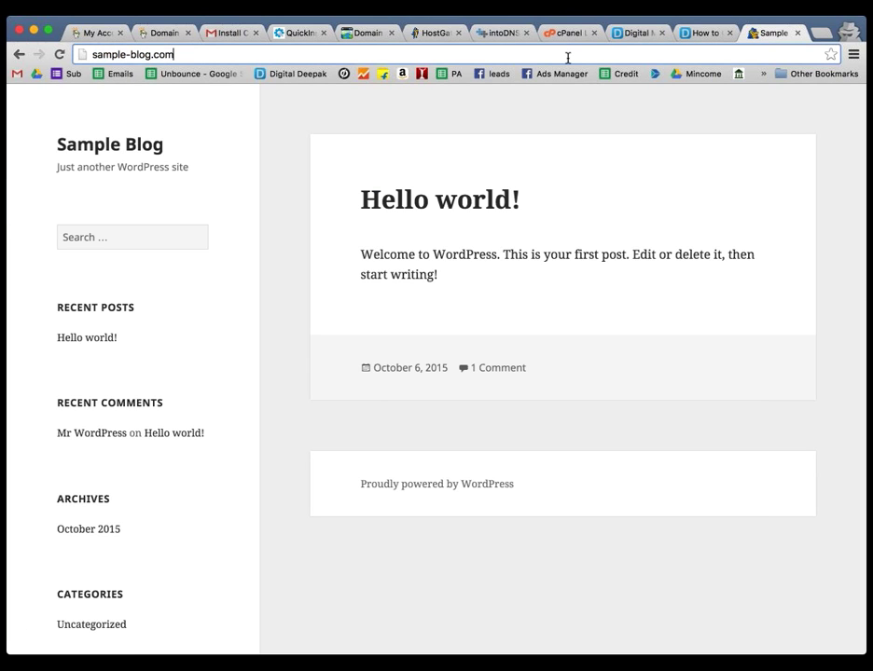
type("/wp-admin/")
key("Return")
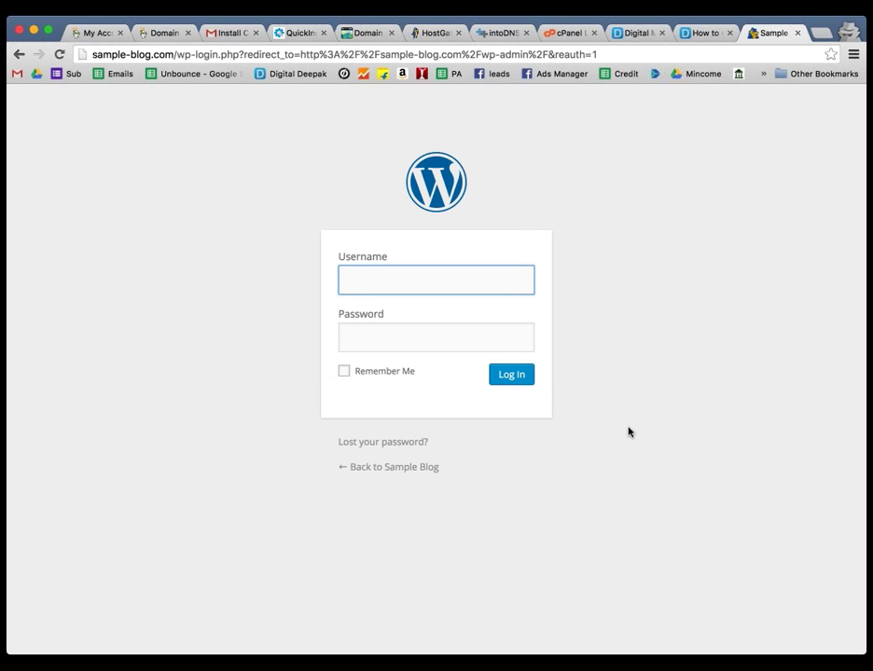
- Log in with the install's username and password, with Remember Me ticked
type("deepak")
key("Tab")
type("•••••••••••••")
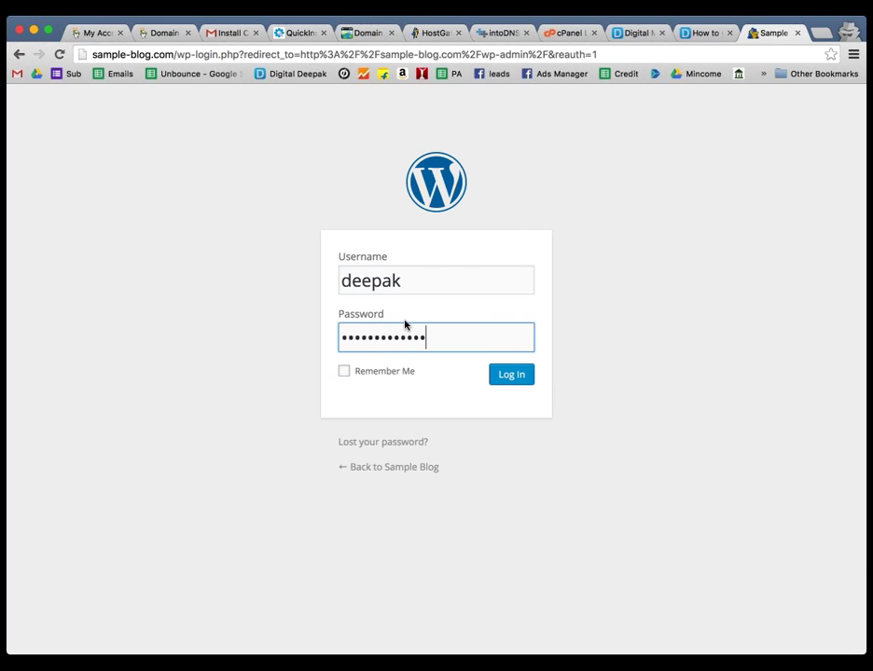
left_click(385, 373)
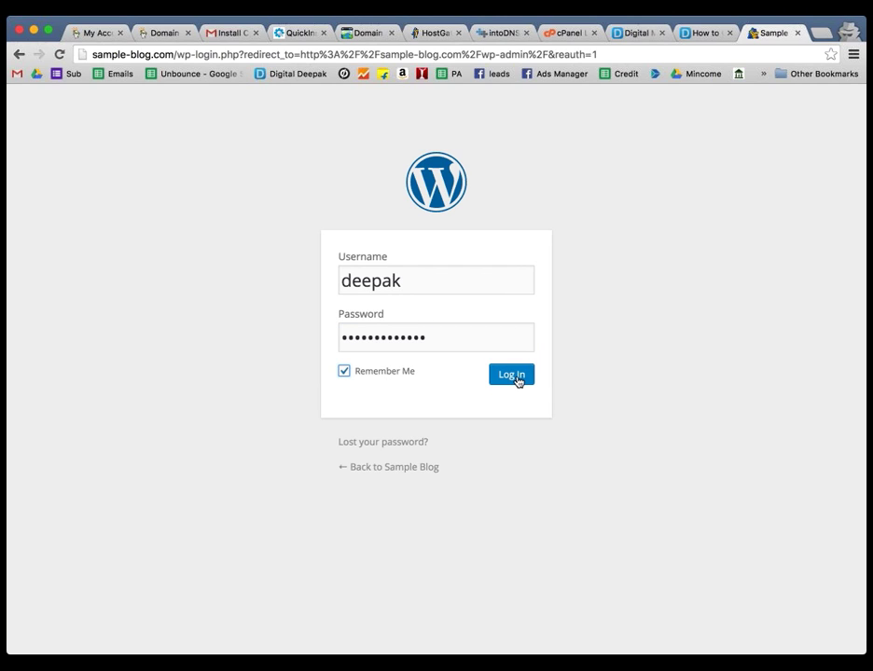
left_click(517, 377)
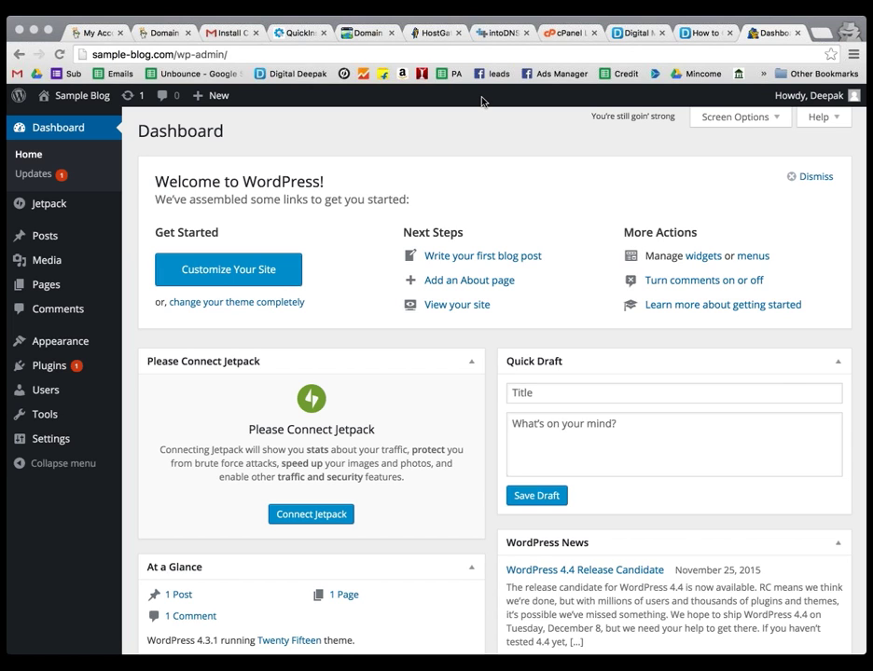
- Switch to the HostGator Customer Portal's Order Completed welcome page
left_click(430, 35)
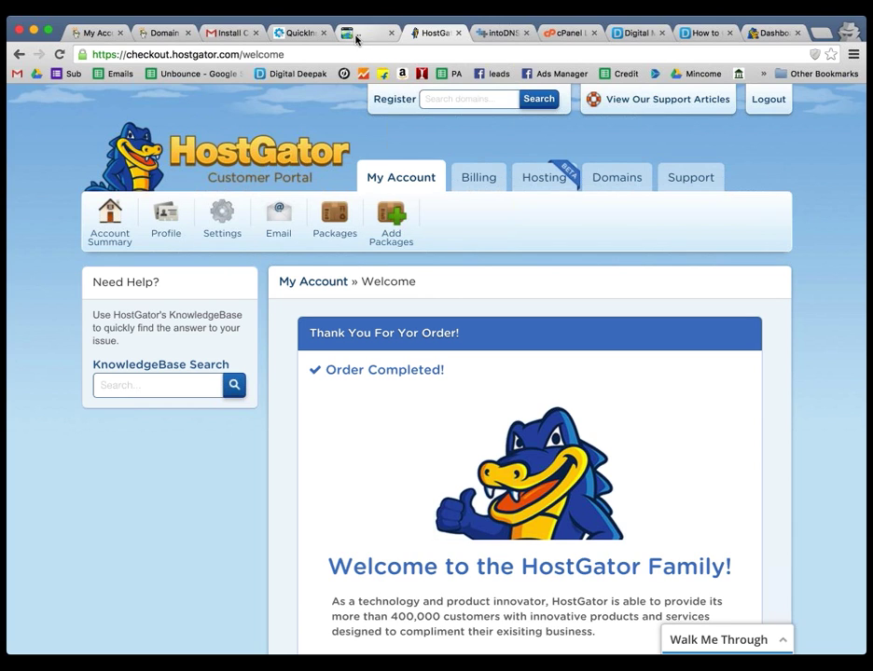
- Glance at the QuickInstall themes and HostGator welcome pages, then return to the WordPress Dashboard
left_click(301, 32)
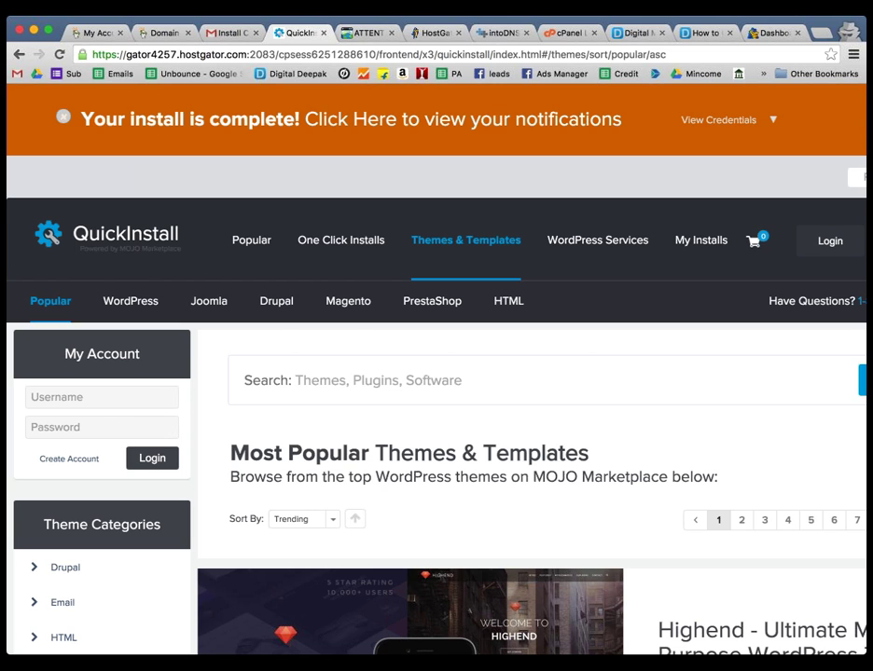
left_click(425, 41)
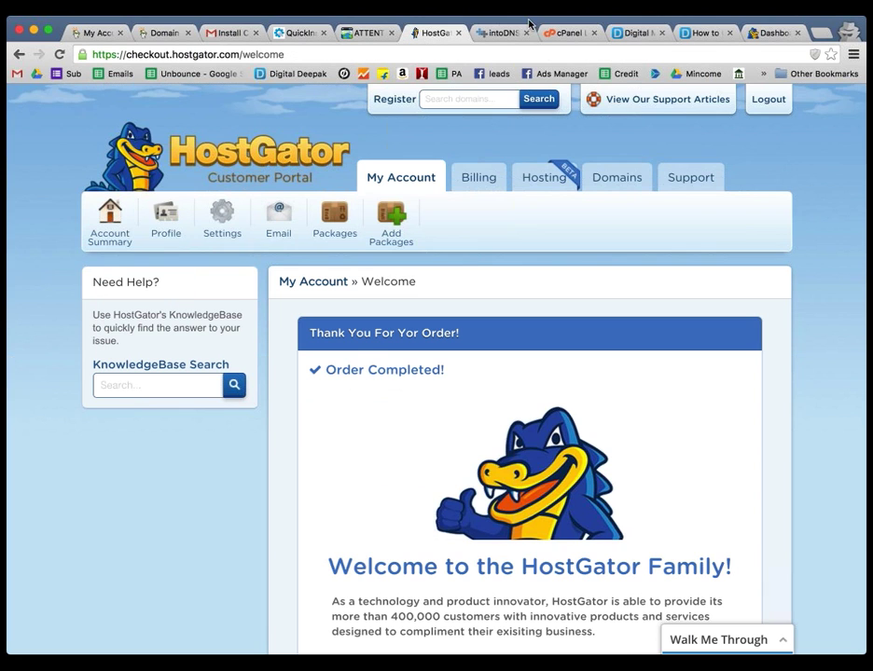
left_click(774, 32)
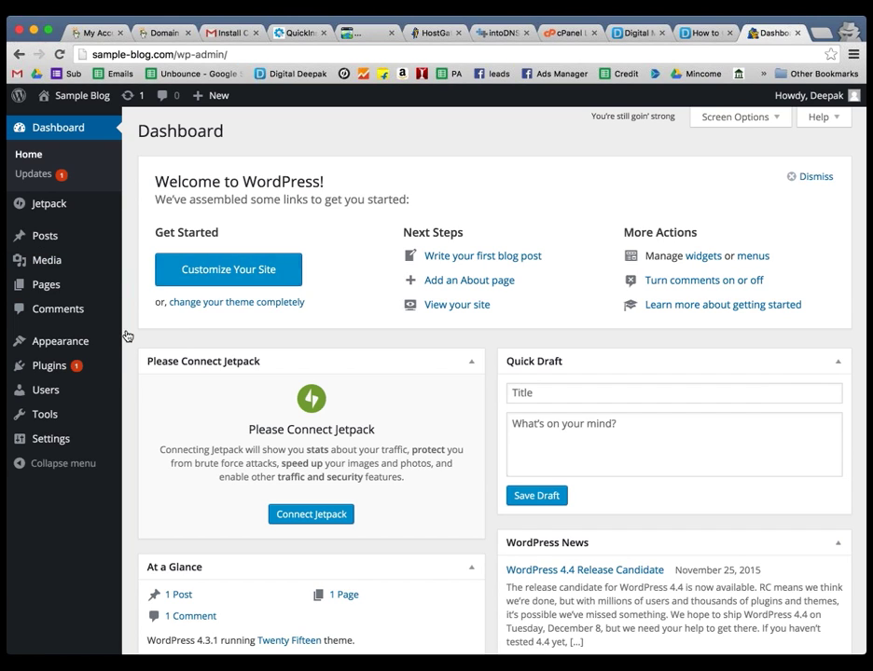
- Go to Appearance > Themes to open the Add Themes page with featured themes
mouse_move(107, 346)
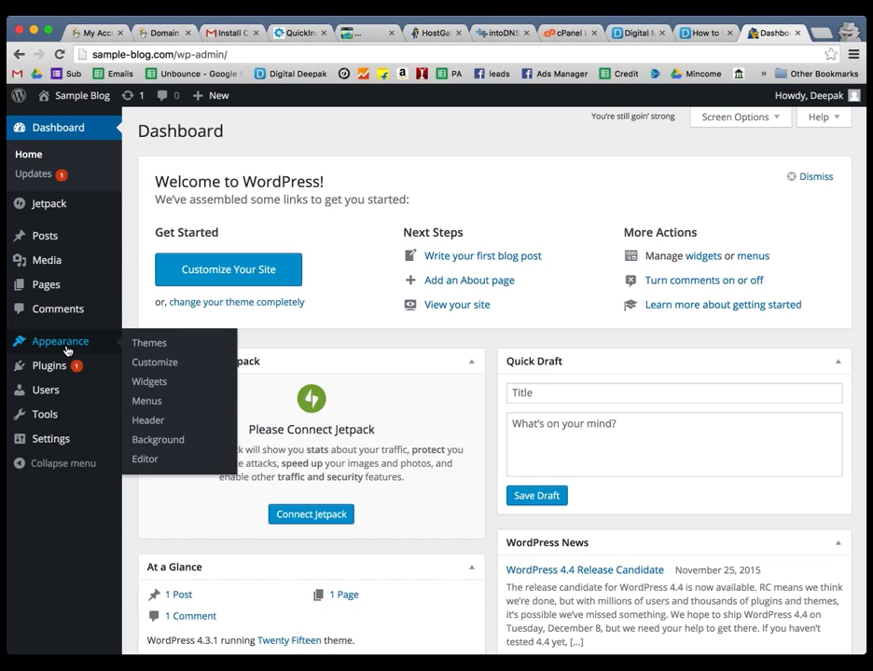
left_click(151, 350)
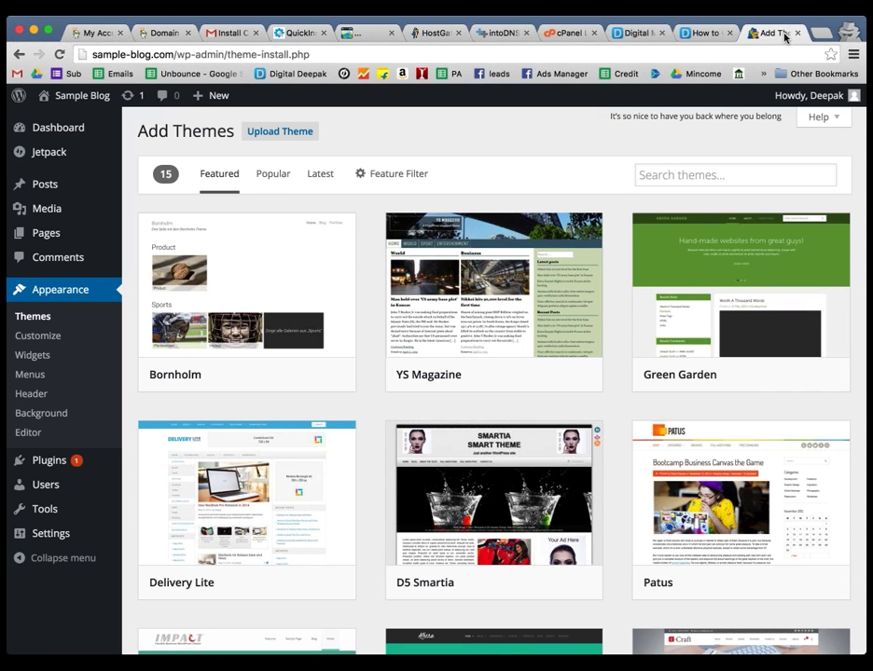
- Google 'premium wordpress themes', open the ThemeForest result, then return to Add Themes
left_click(824, 36)
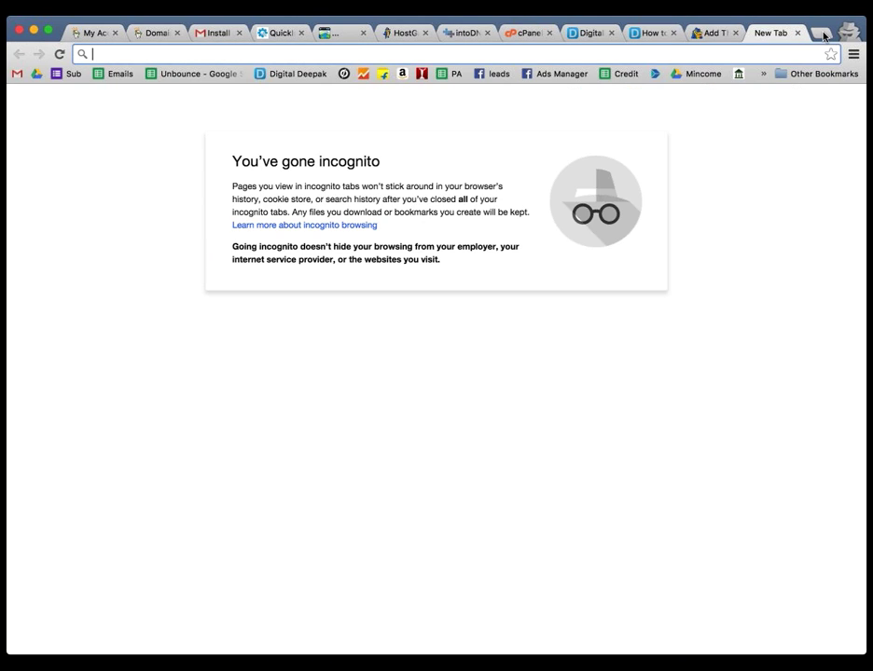
type("premium")
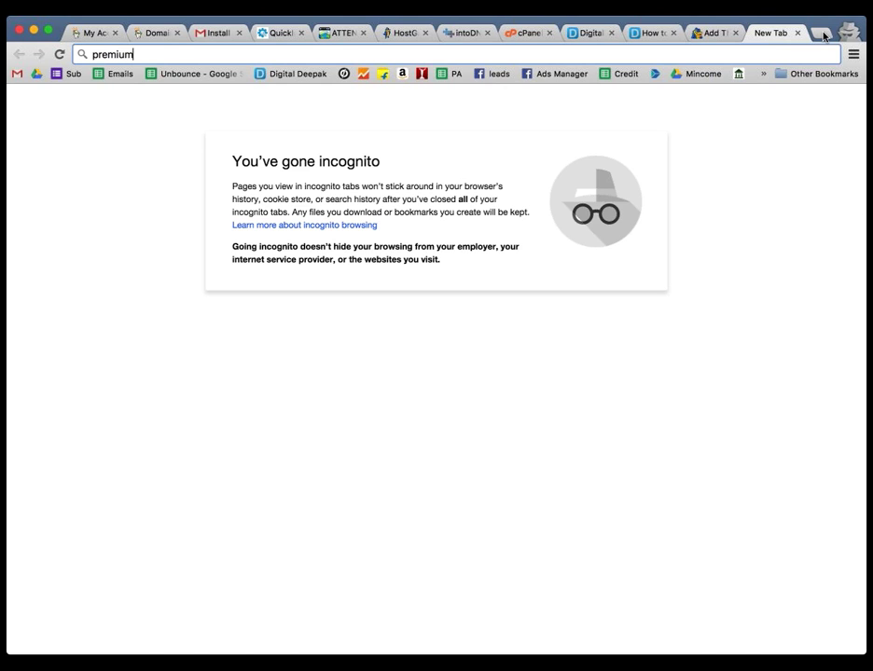
type(" wordpress themes")
key("Return")
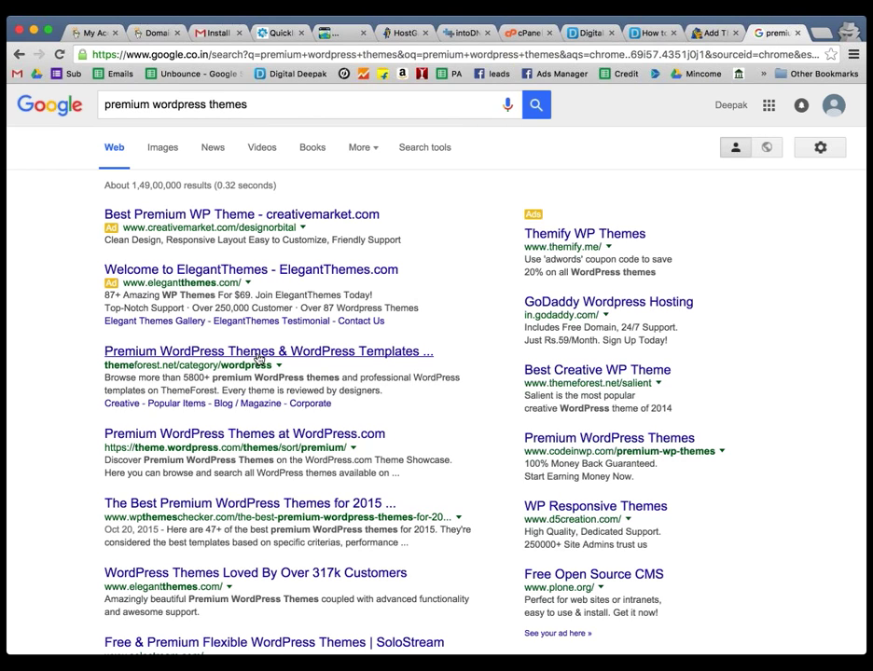
left_click(259, 358)
left_click(707, 33)
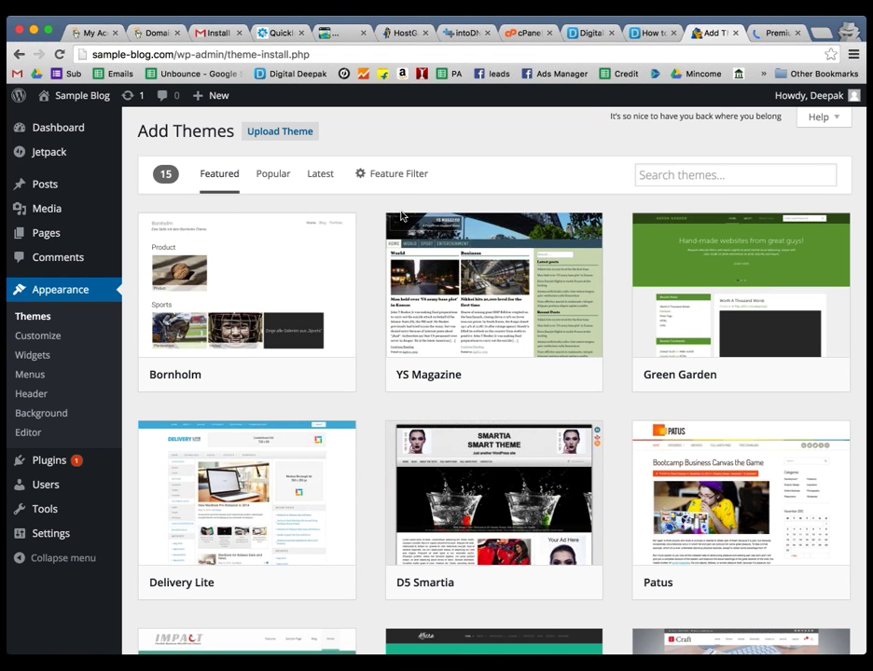
- Scroll through the featured themes grid on Add Themes
scroll(401, 216, "down", 5)
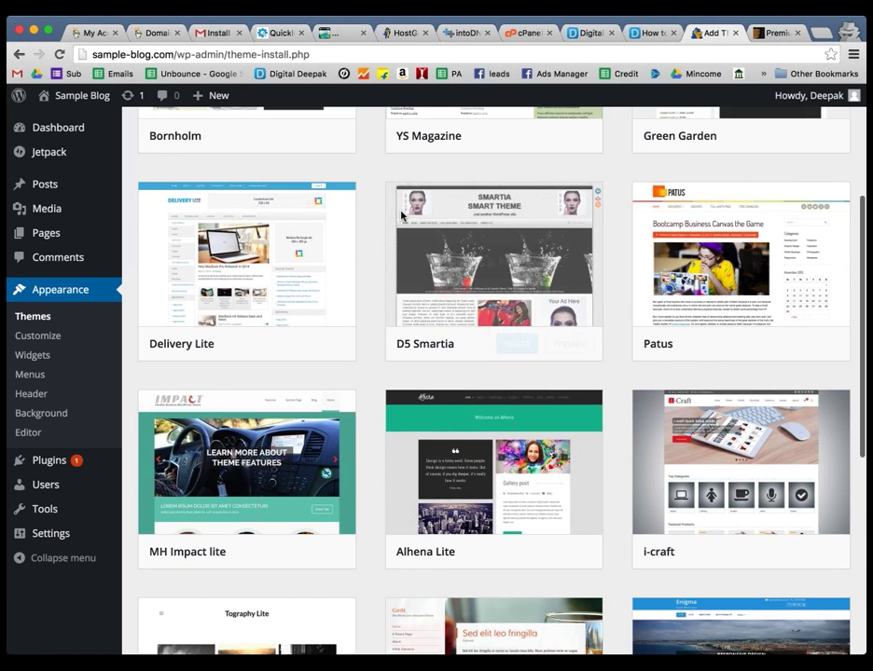
scroll(401, 216, "down", 6)
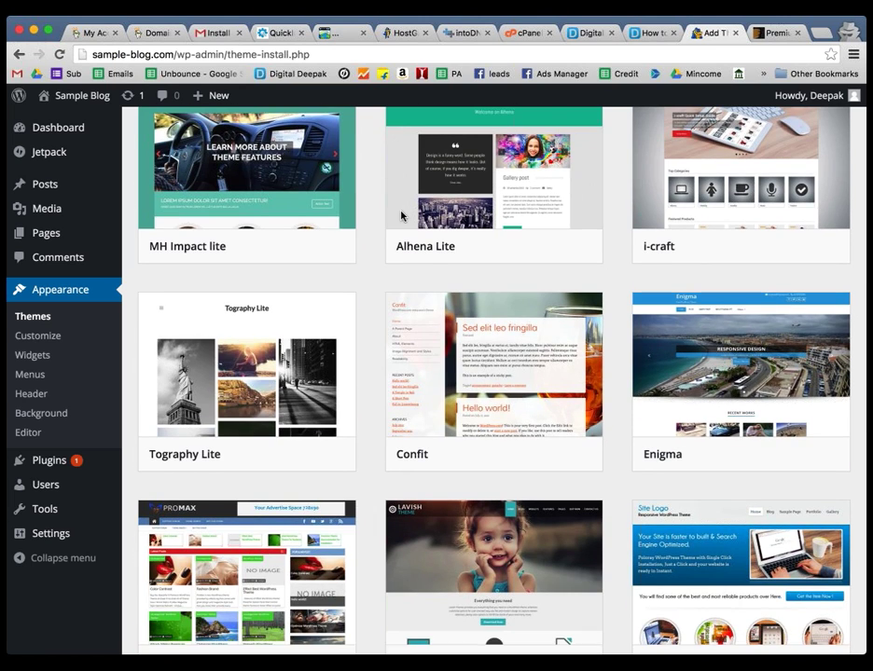
scroll(401, 216, "down", 3)
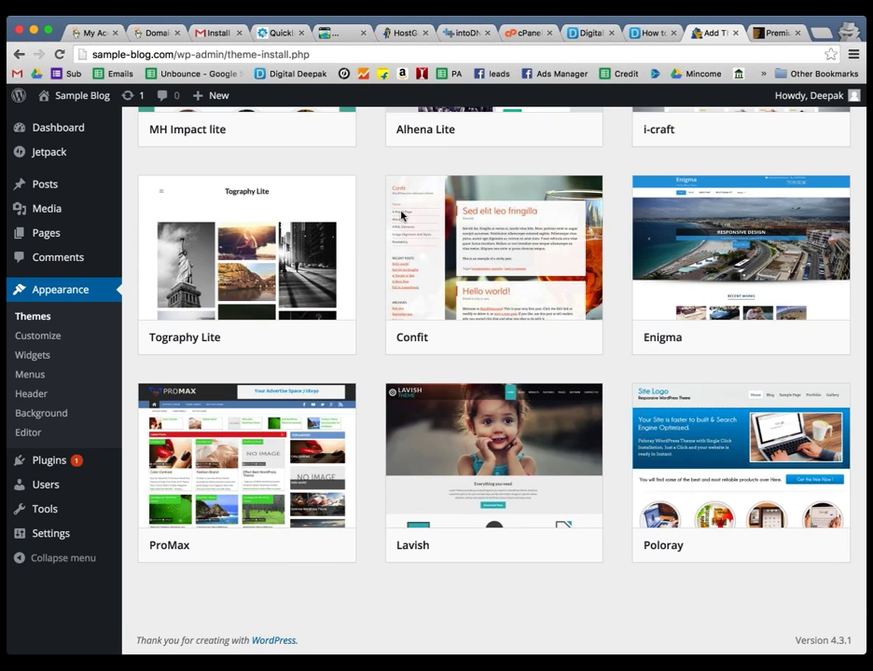
scroll(401, 216, "up", 7)
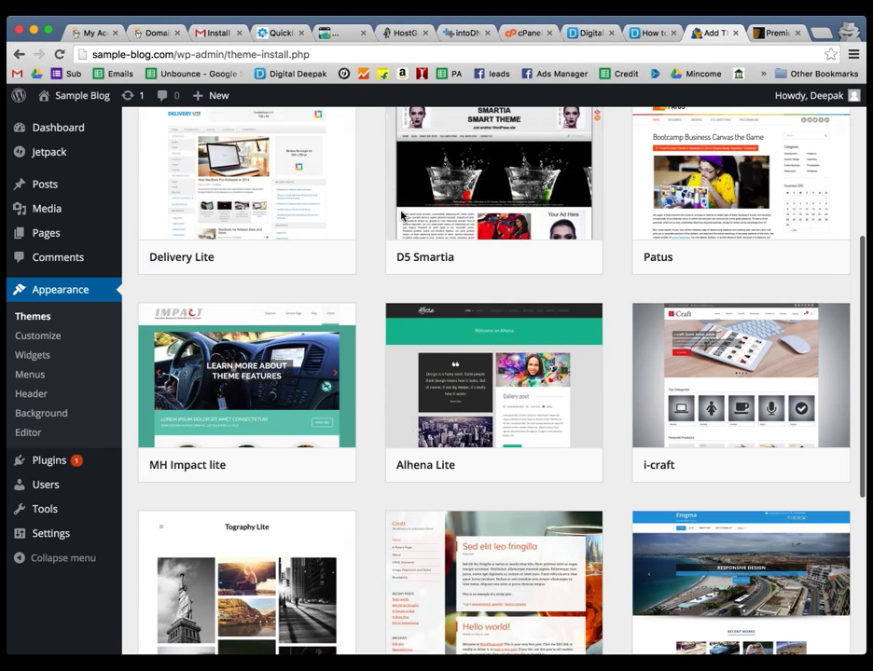
scroll(401, 217, "up", 6)
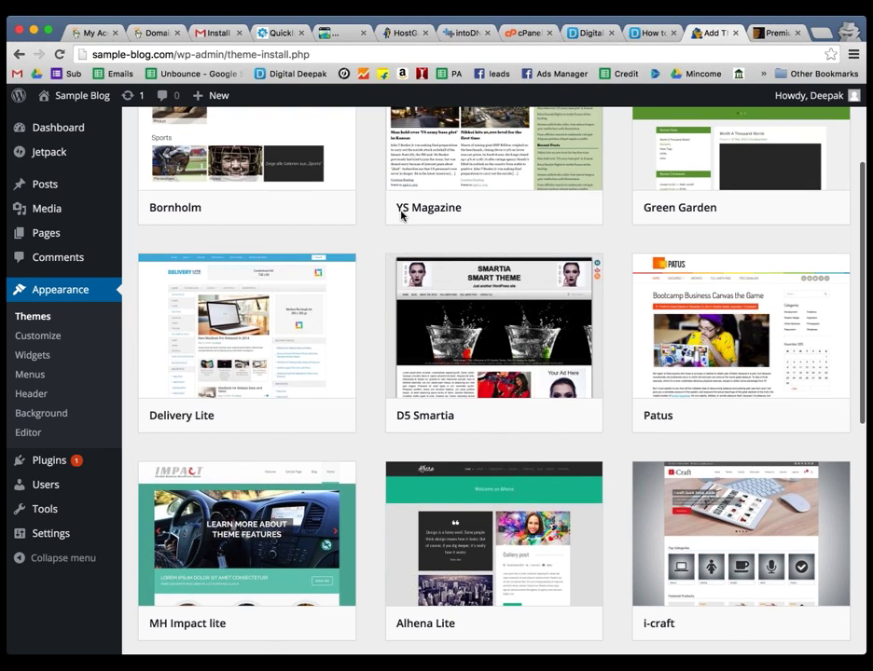
scroll(401, 216, "up", 1)
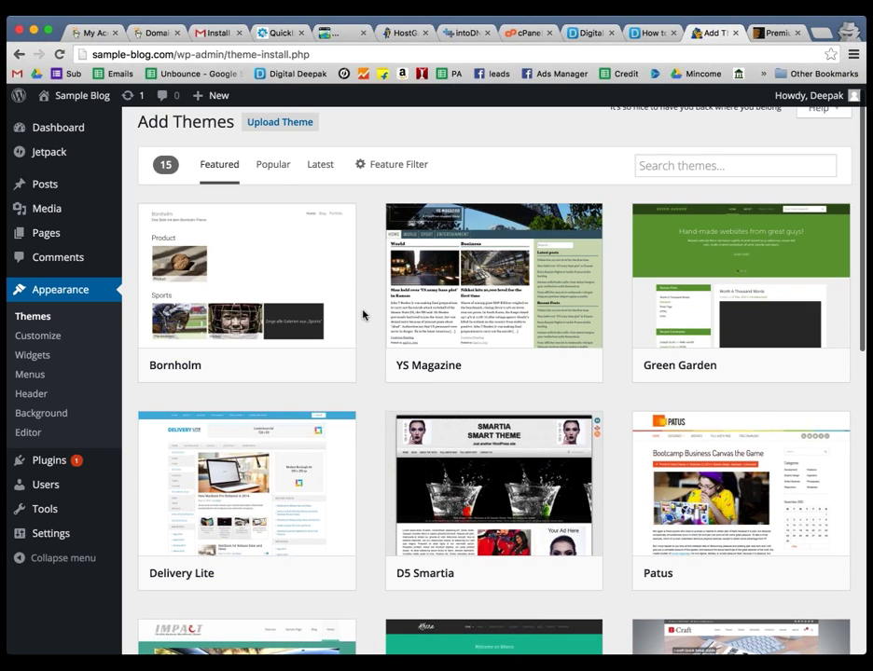
- Switch to the Popular themes list and scroll down to the Iconic One card
left_click(275, 168)
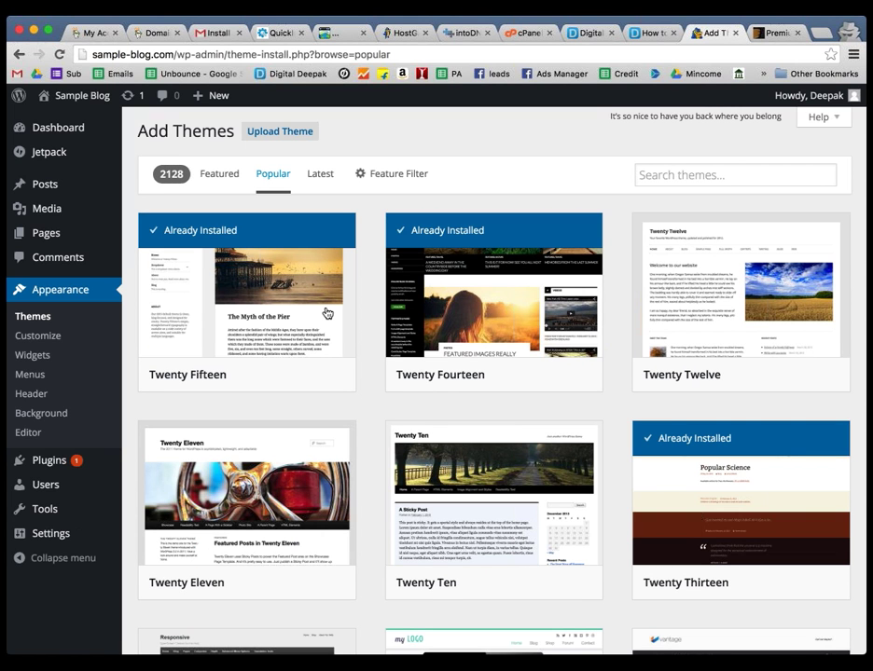
scroll(326, 314, "down", 5)
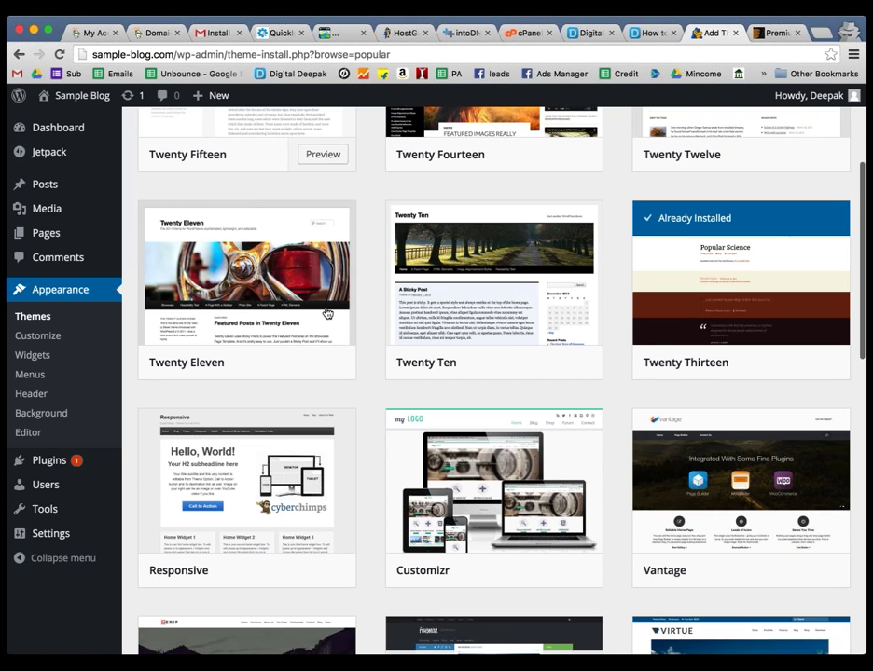
scroll(326, 313, "down", 8)
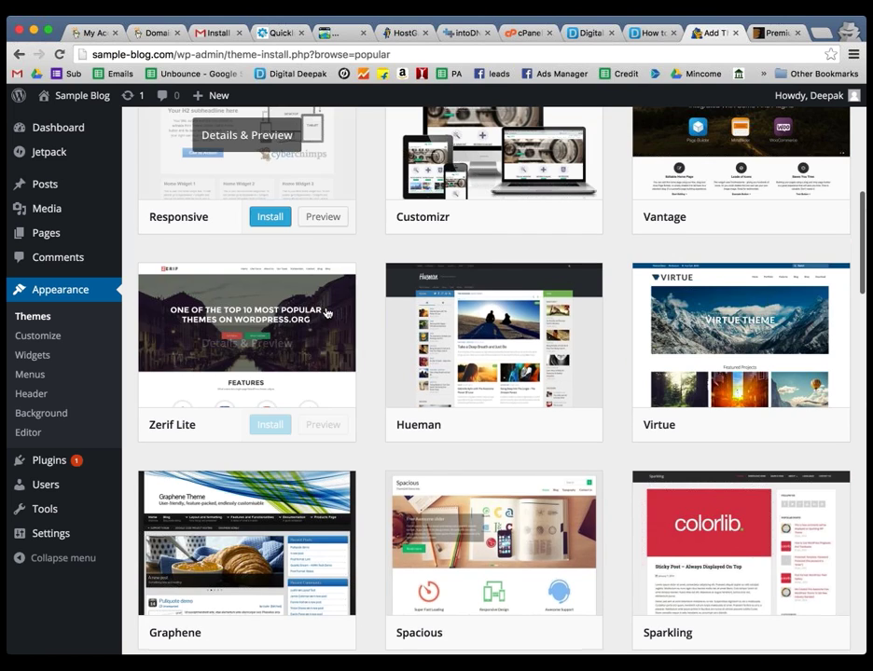
scroll(327, 313, "down", 1)
scroll(326, 313, "down", 3)
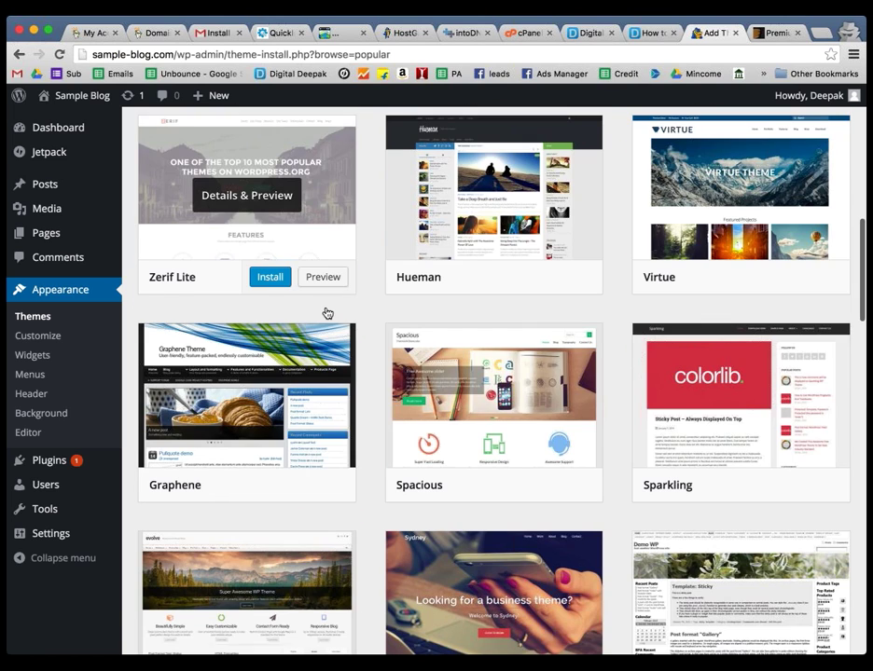
scroll(327, 314, "down", 6)
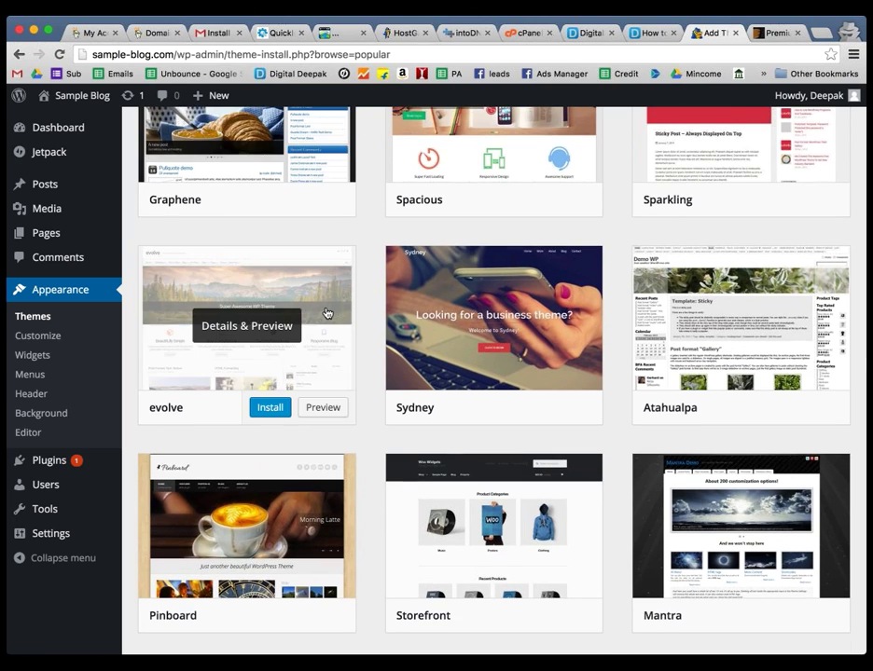
scroll(326, 314, "down", 11)
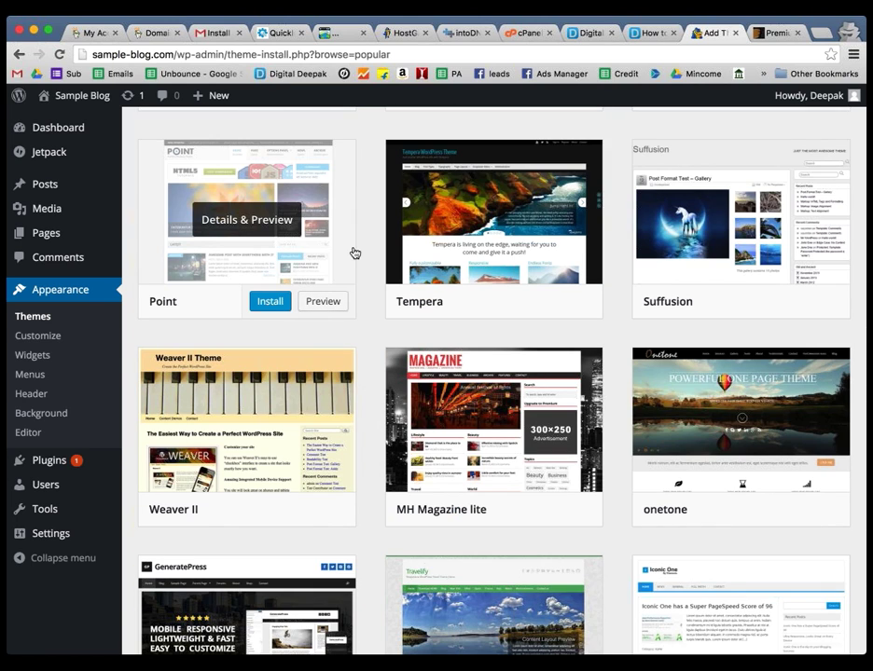
scroll(353, 254, "down", 1)
scroll(354, 254, "down", 10)
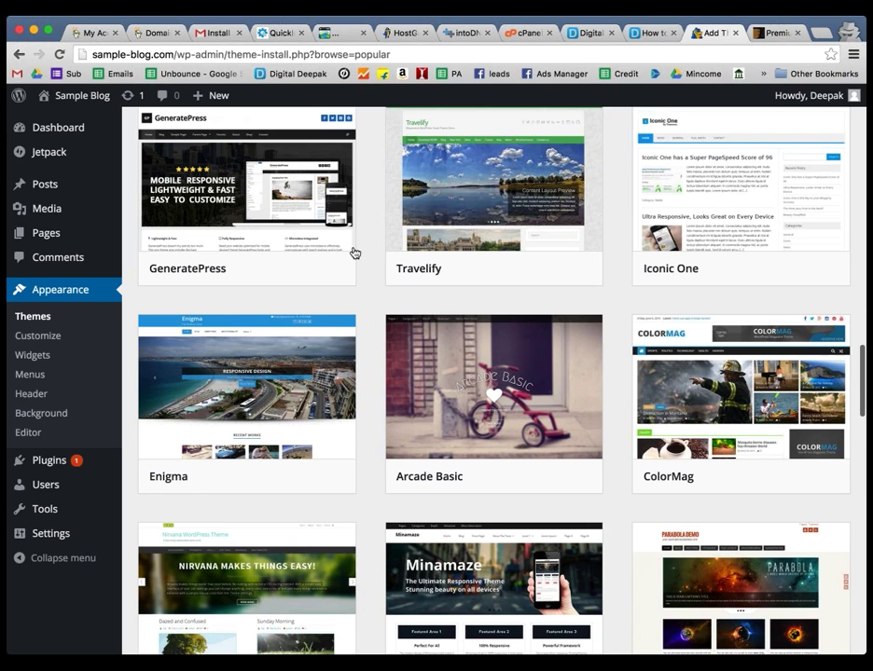
scroll(353, 254, "up", 1)
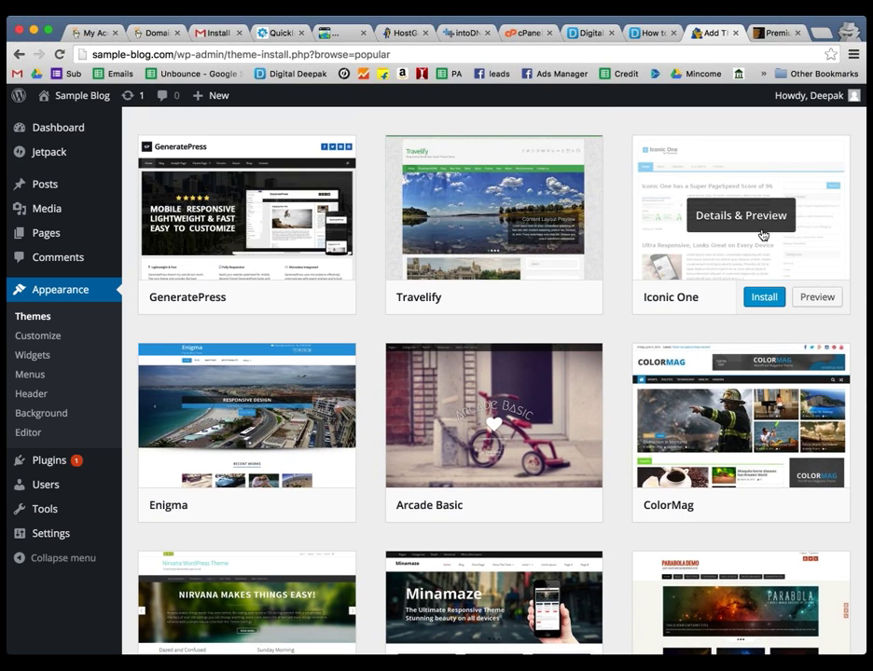
- Install and activate the Iconic One theme, then open the public site via Visit Site
left_click(763, 297)
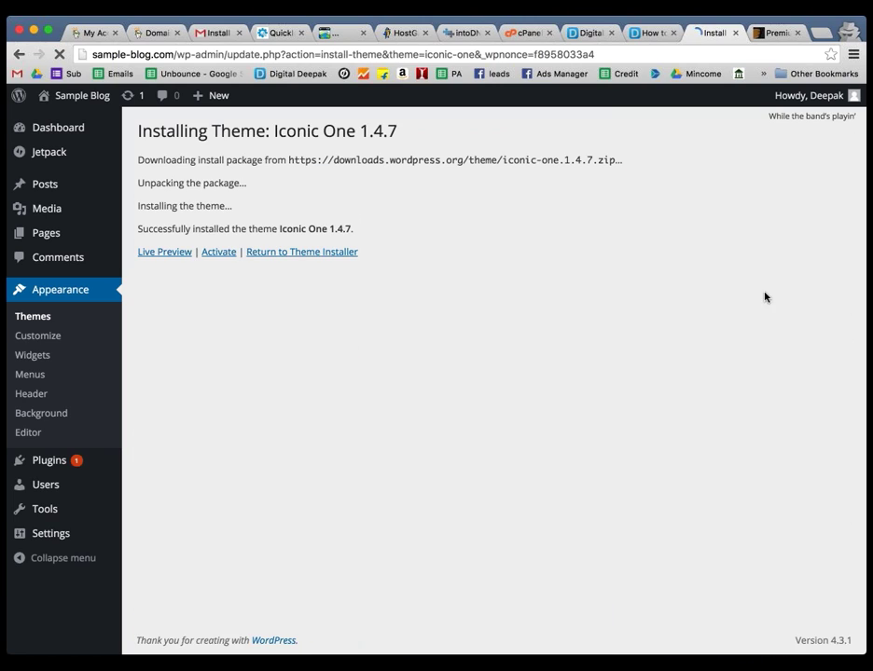
left_click(220, 254)
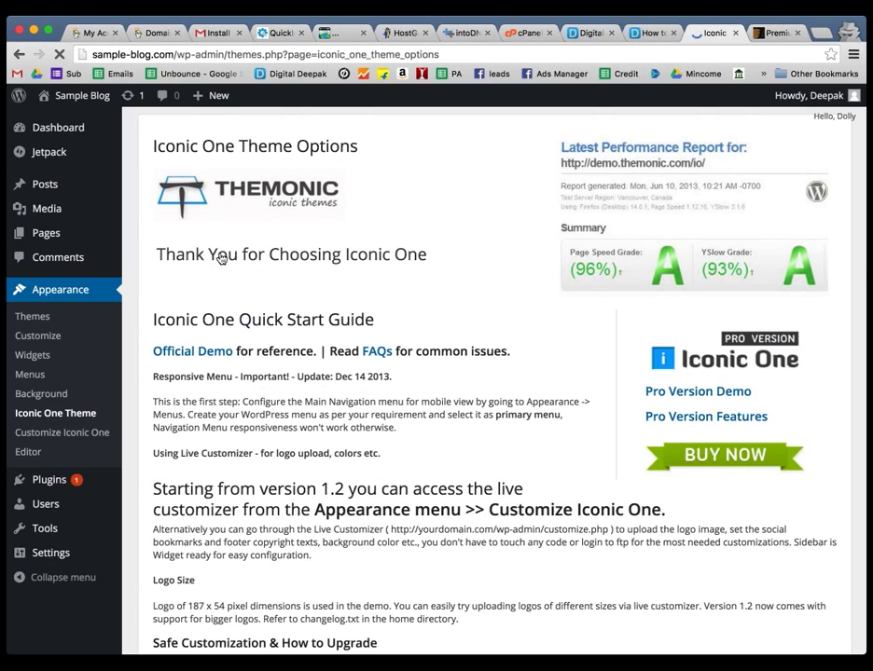
scroll(221, 258, "down", 15)
scroll(221, 252, "up", 15)
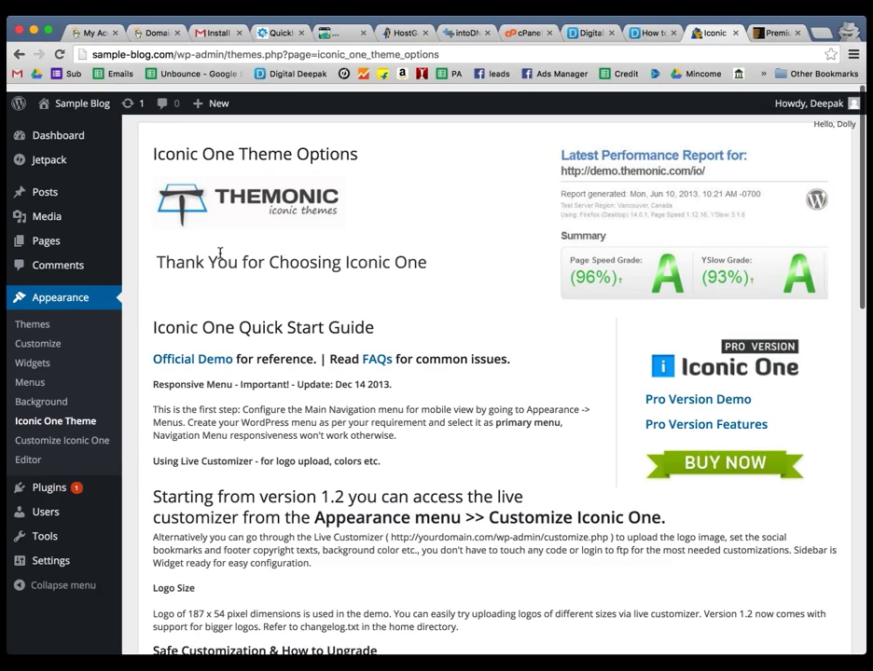
mouse_move(84, 96)
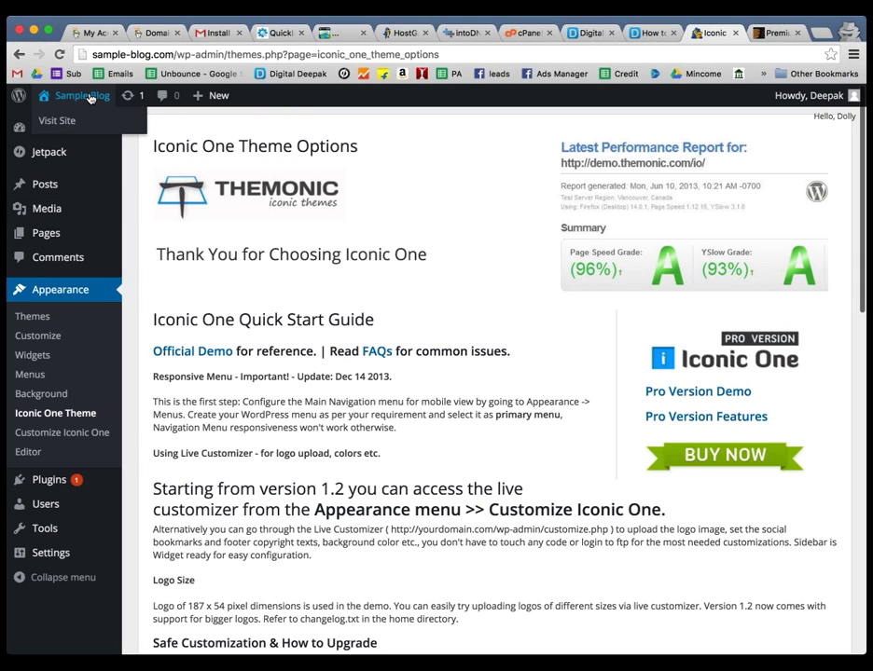
left_click(99, 127, "super")
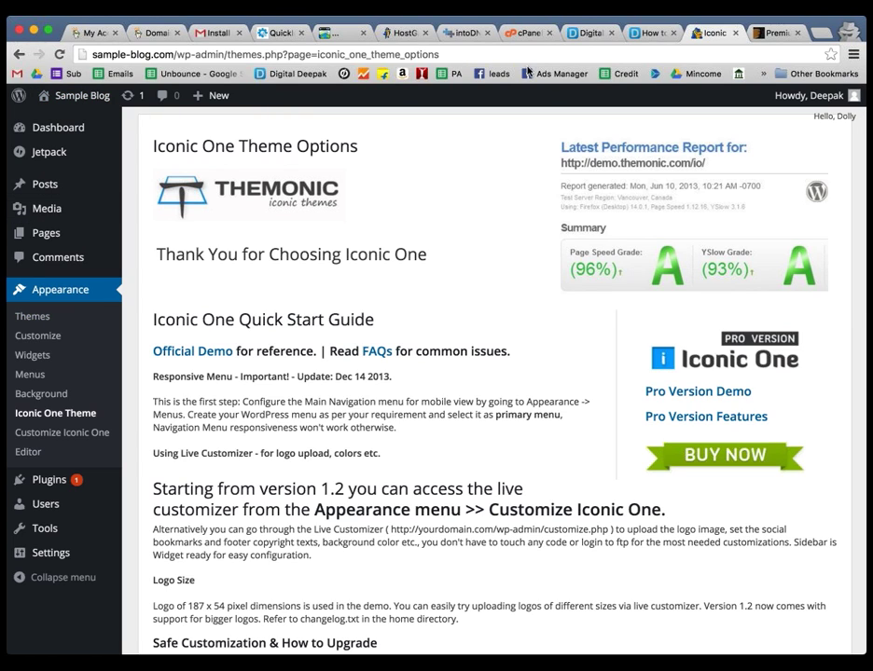
- View the sample-blog.com homepage in its new Iconic One layout
left_click(716, 33)
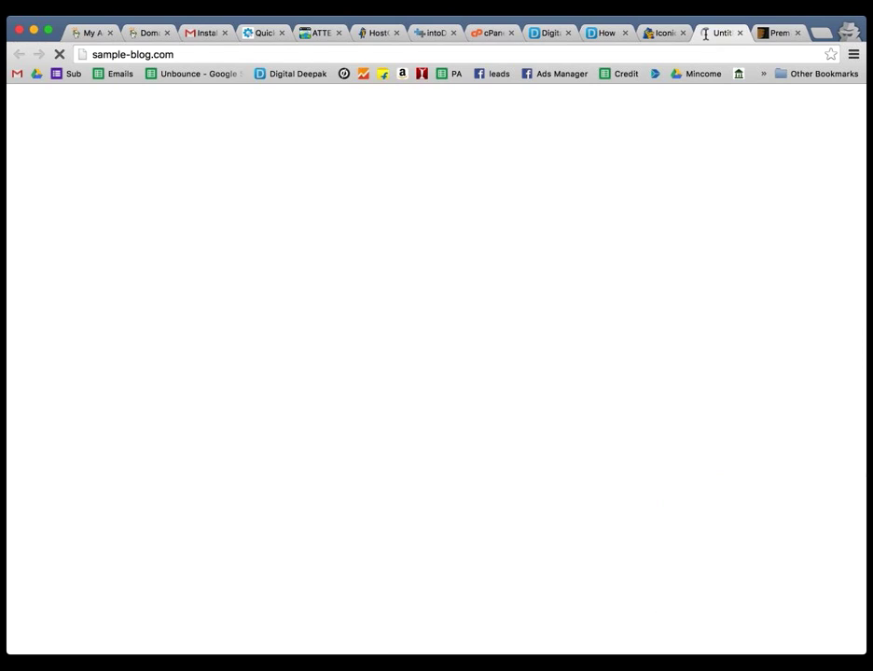
left_click(399, 55)
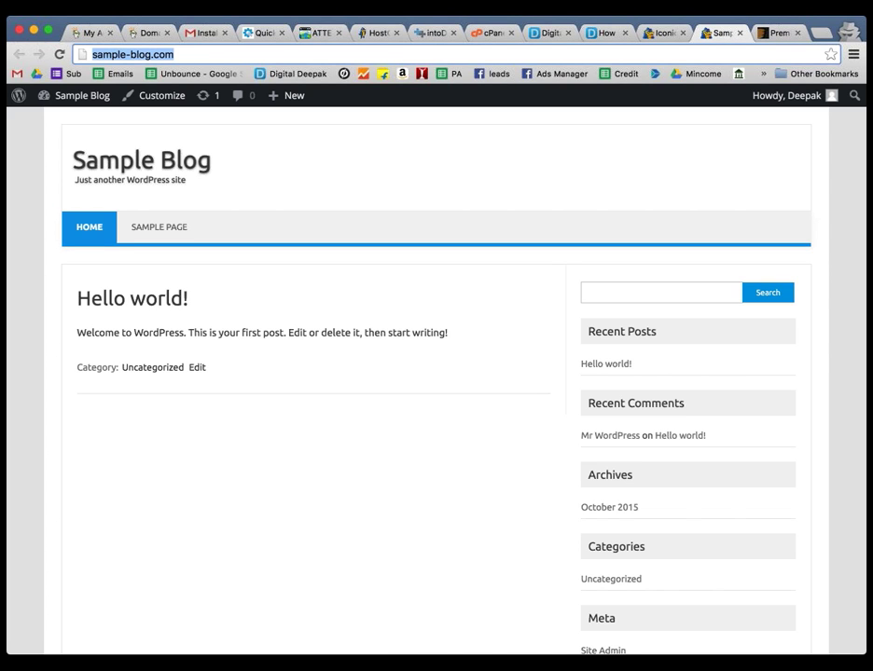
key("super+Tab")
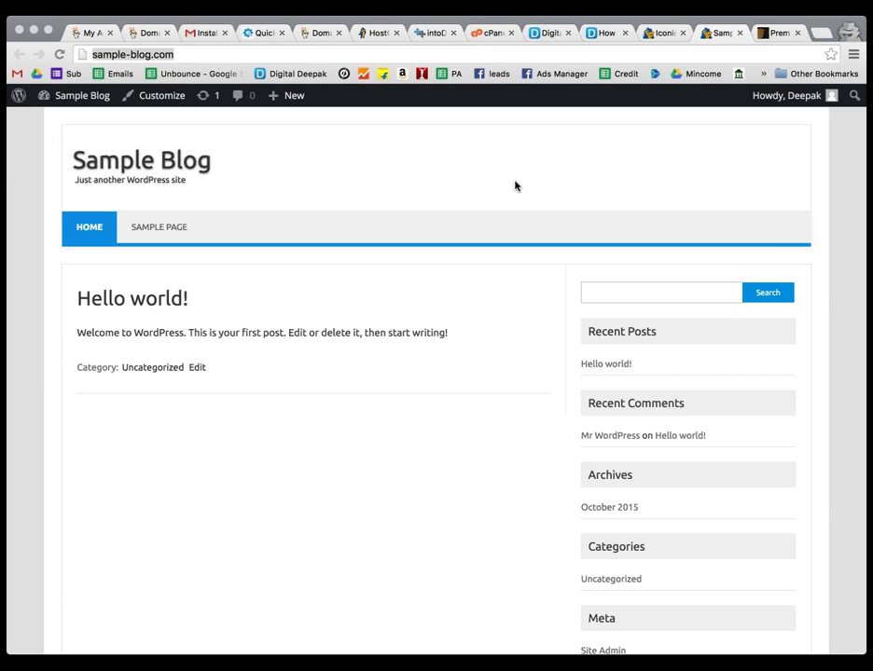
- Return to the admin tab and choose Posts > Add New
left_click(664, 33)
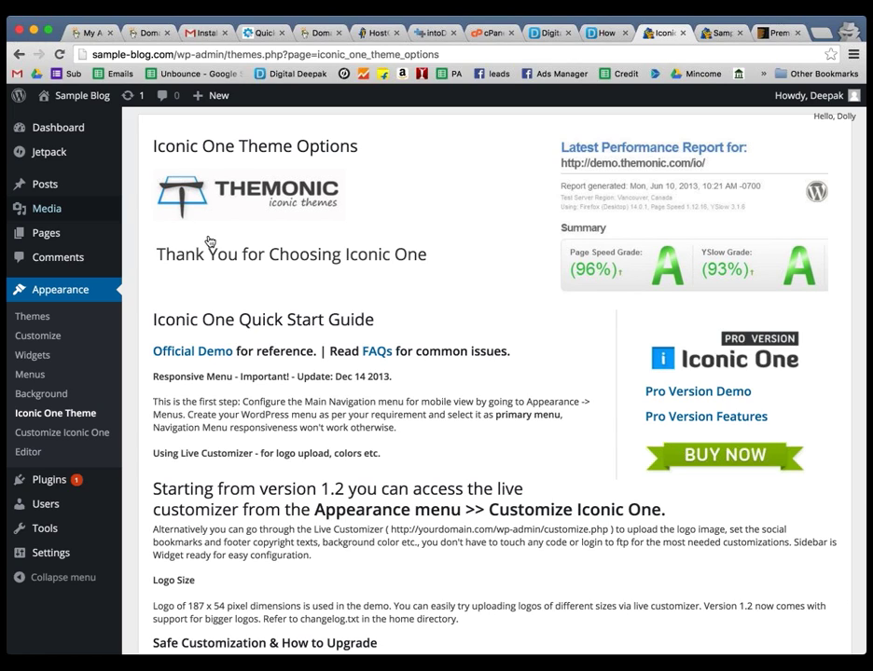
left_click(154, 205)
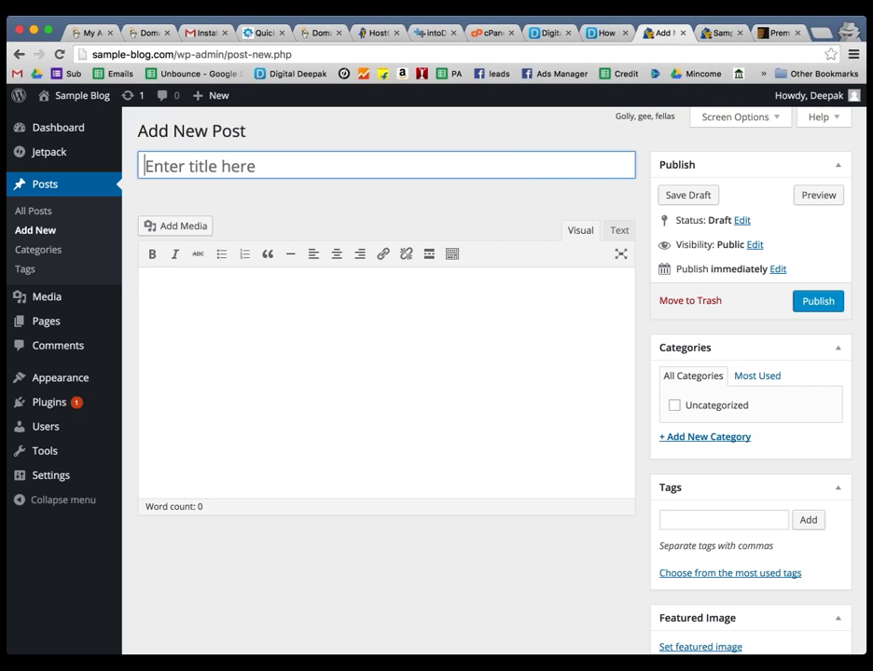
- Title the post 'Responses To Webinar on December 2nd' and switch the body editor to Text mode
key("super+Tab")
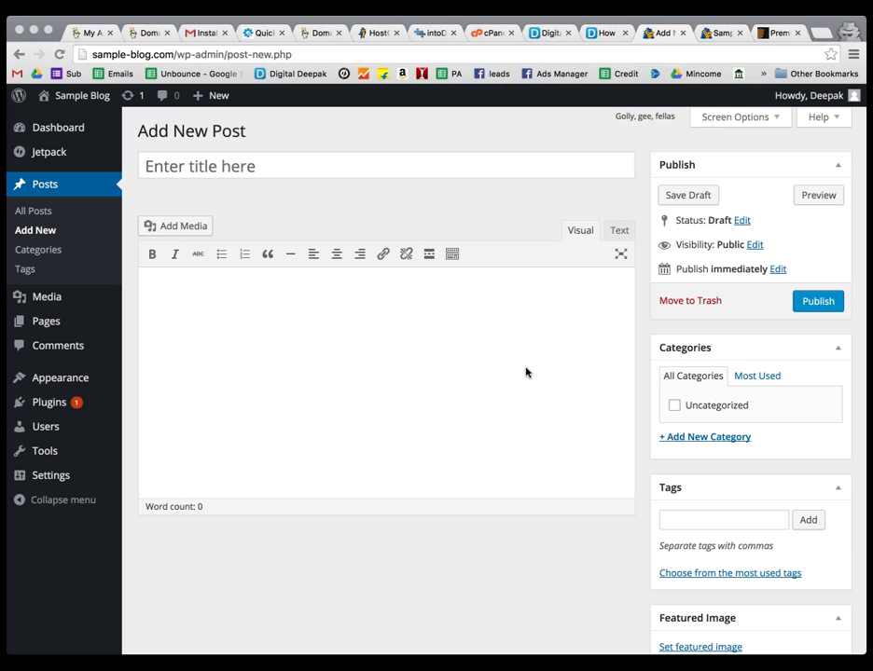
left_click(452, 166)
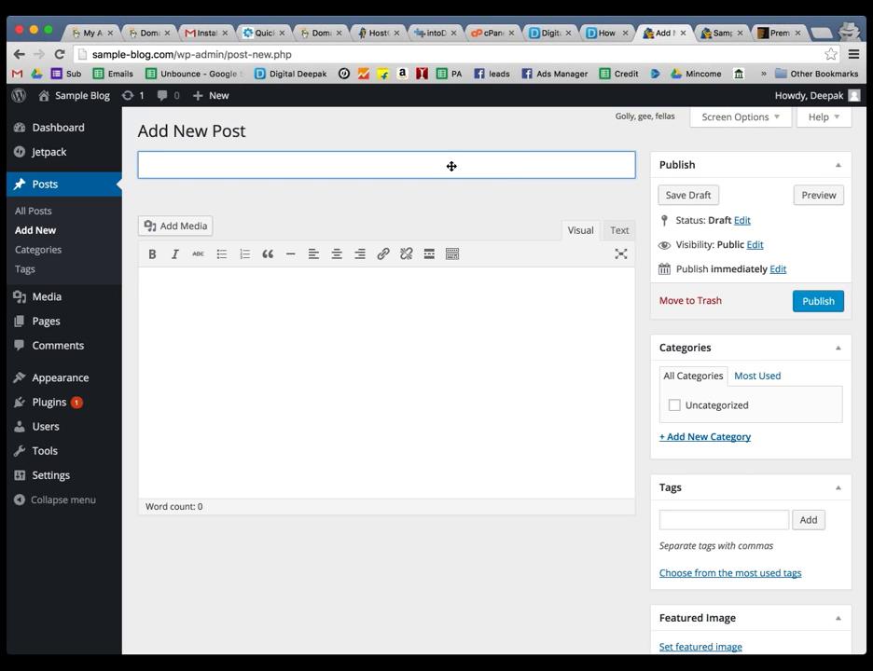
type("Responses ")
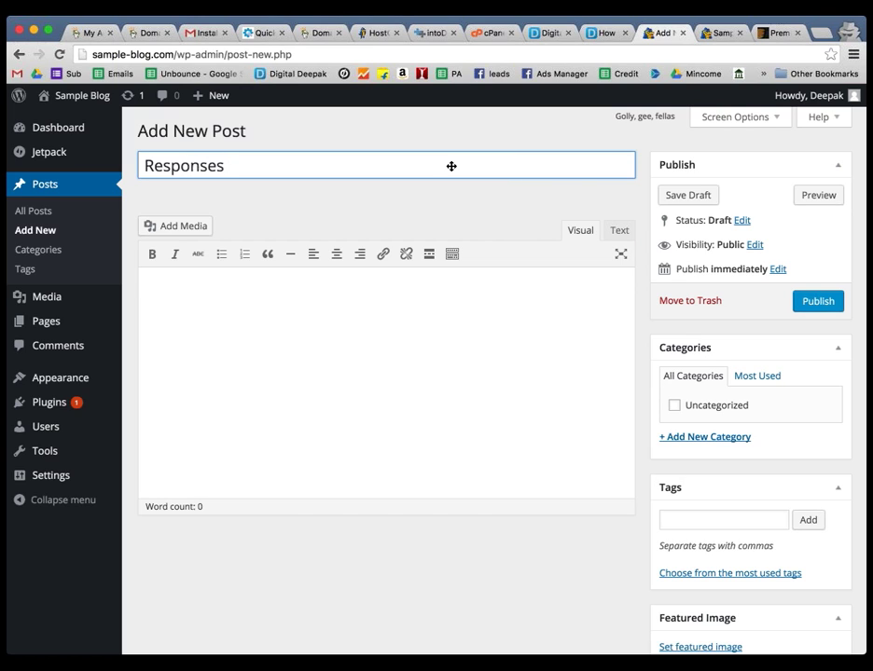
type("To Webinar")
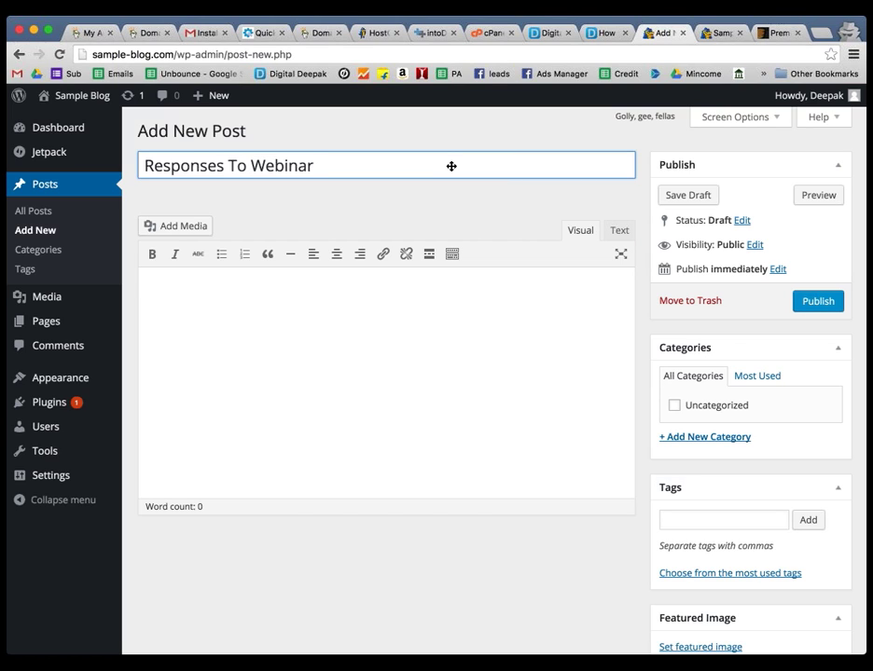
type(" on Decembe")
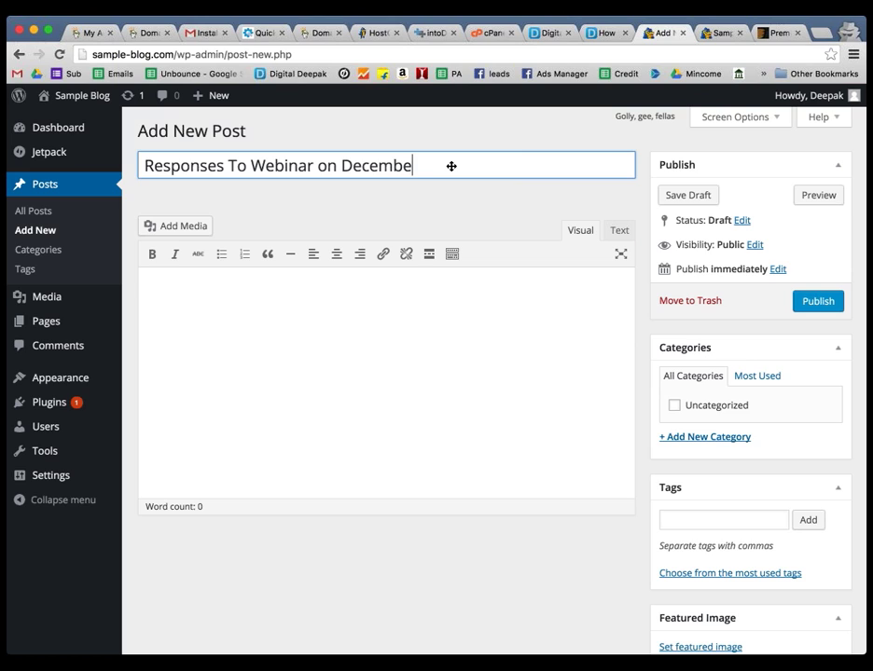
type("r 2nd")
left_click(478, 345)
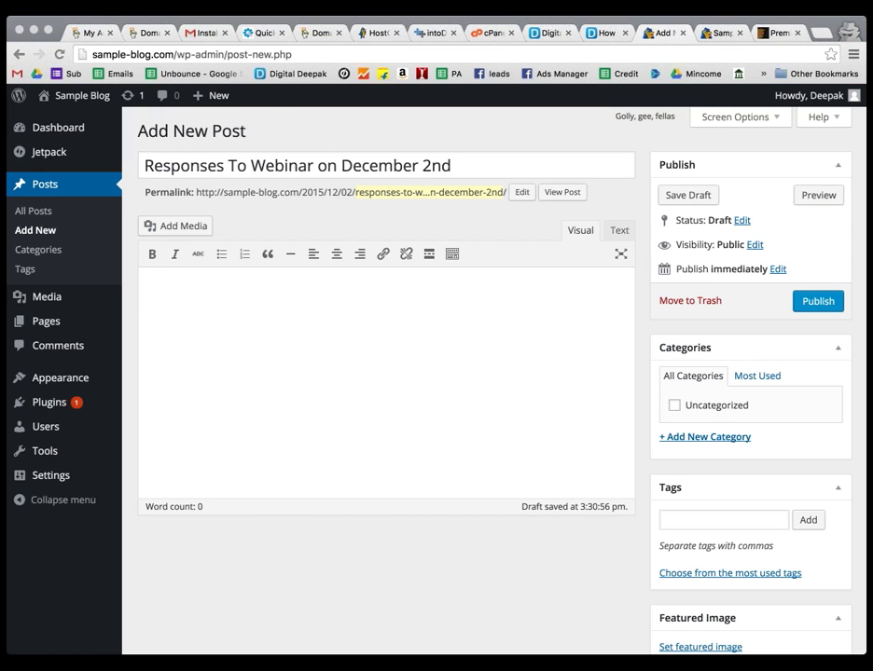
left_click(620, 230)
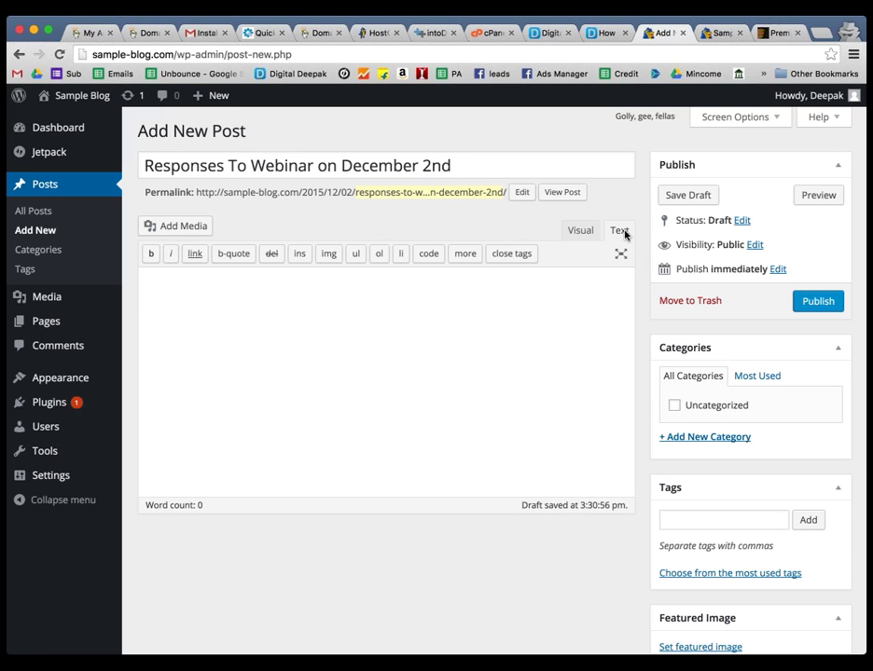
- Paste the copied feedback into the post body and delete the duplicate and extra comment lines
key("super+v")
type("-")
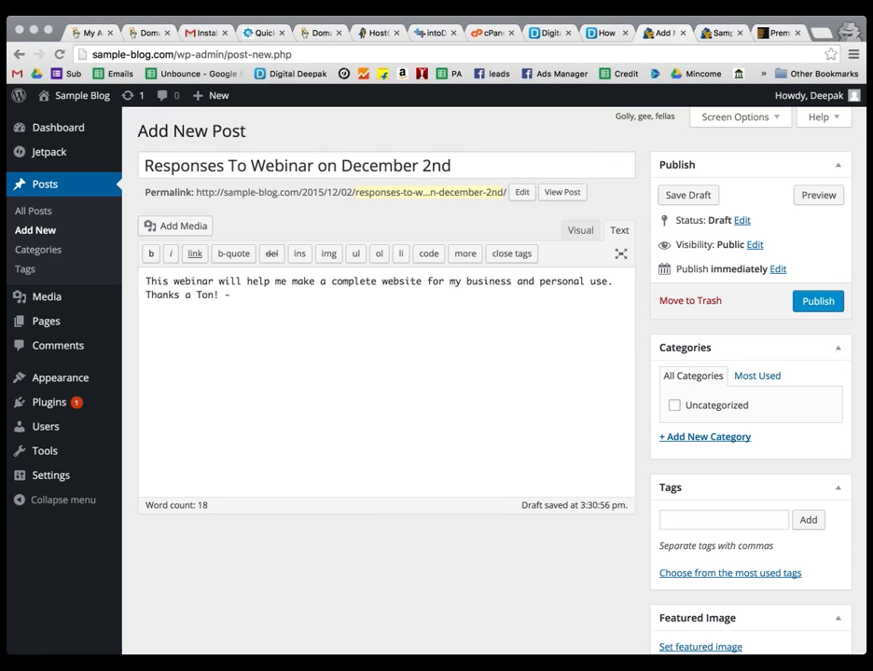
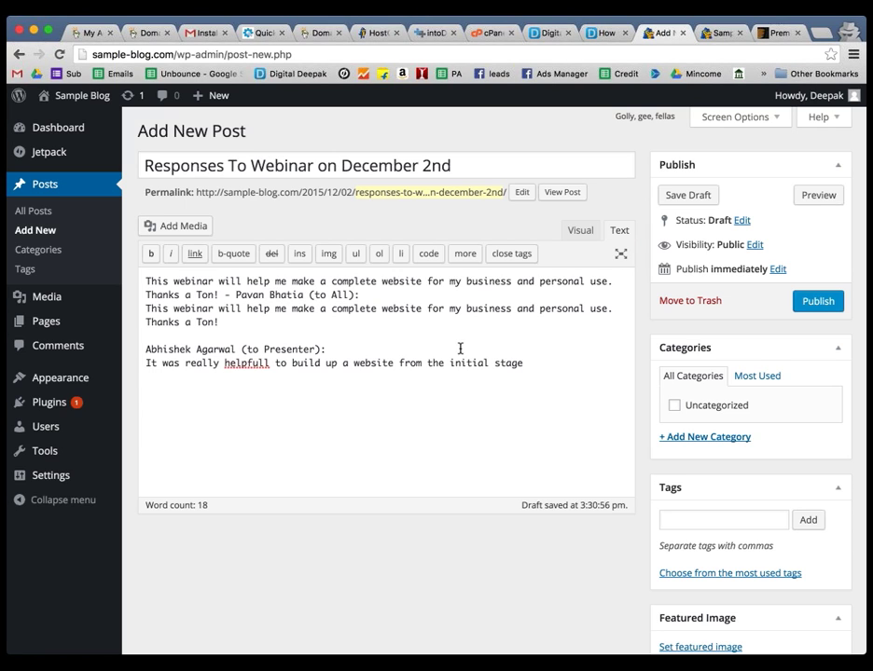
left_click(148, 351, "shift")
key("BackSpace")
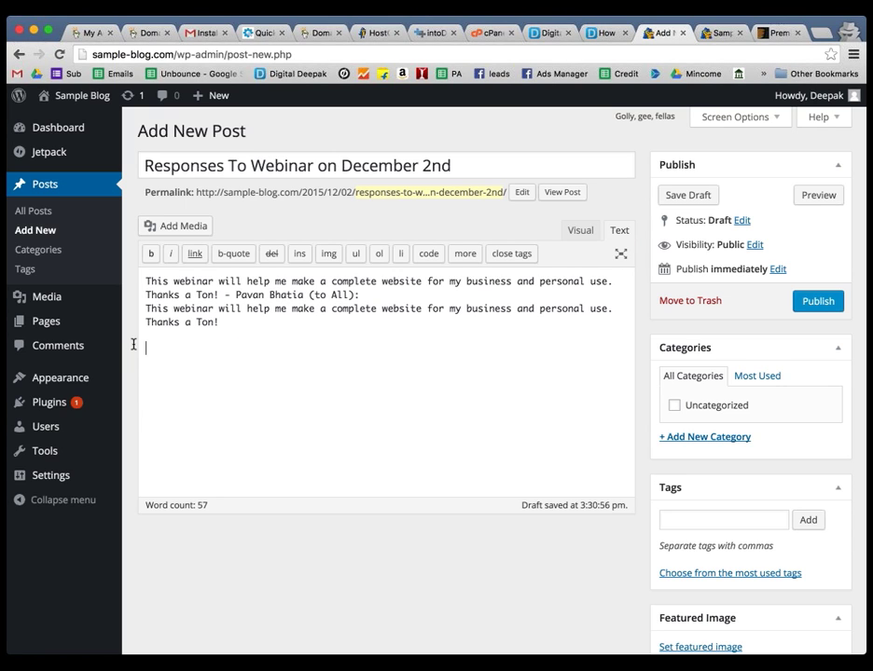
left_click(147, 308, "shift")
key("BackSpace")
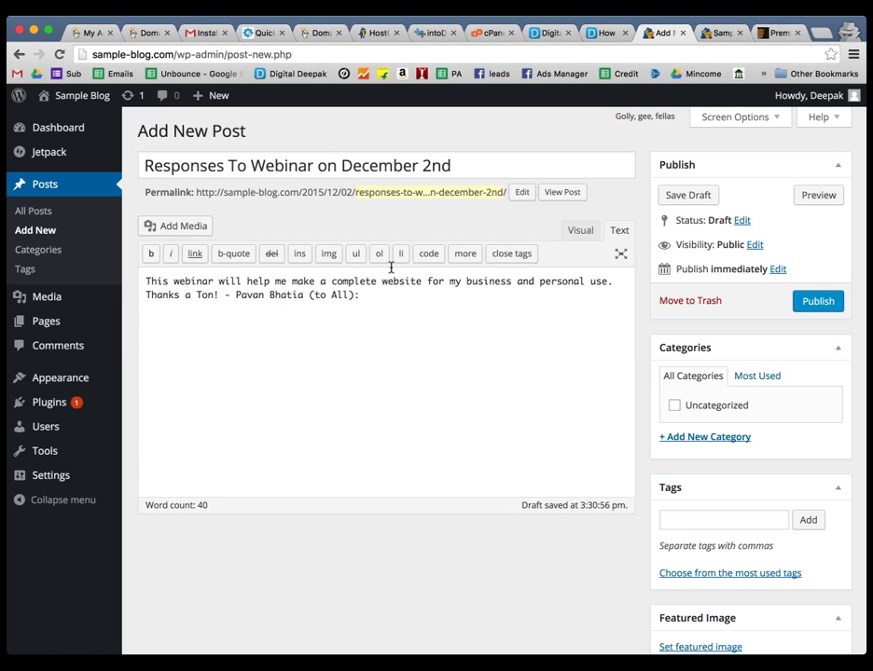
- In Visual mode, trim the first attribution, add the second comment signed with the responder's name, and bullet both
left_click(579, 229)
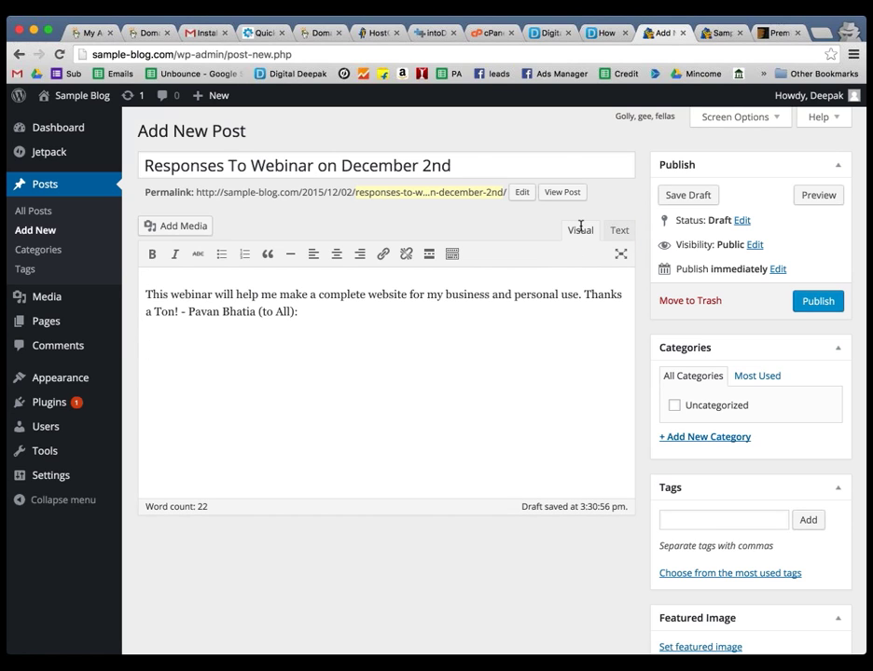
left_click(541, 316)
key("BackSpace")
key("BackSpace")
key("BackSpace")
key("BackSpace")
key("BackSpace")
key("BackSpace")
key("BackSpace")
key("BackSpace")
key("BackSpace")
key("BackSpace")
key("Return")
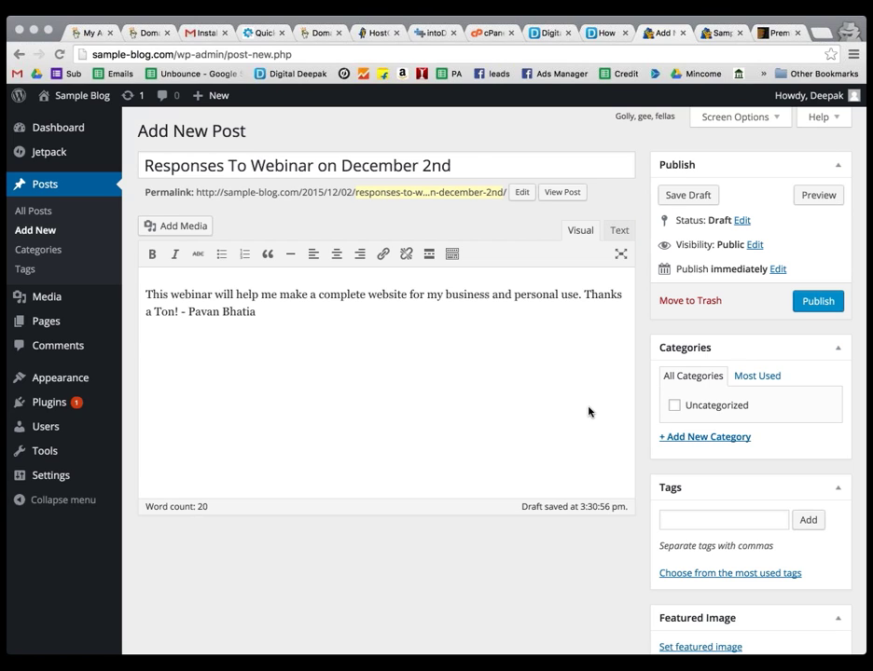
type("webinar was useful. But still need to revisit the recording.")
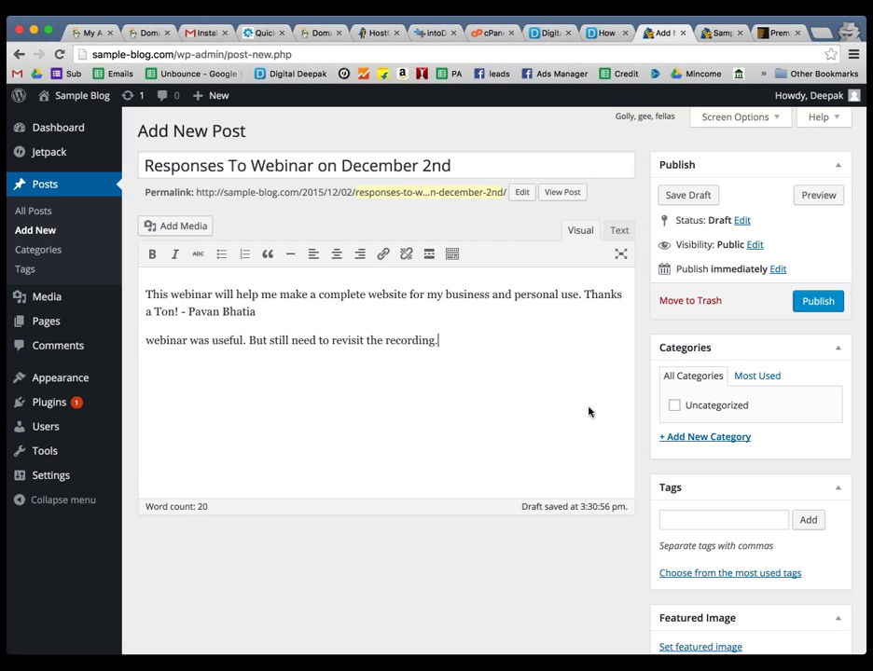
key("super+Left")
key("Delete")
type("W")
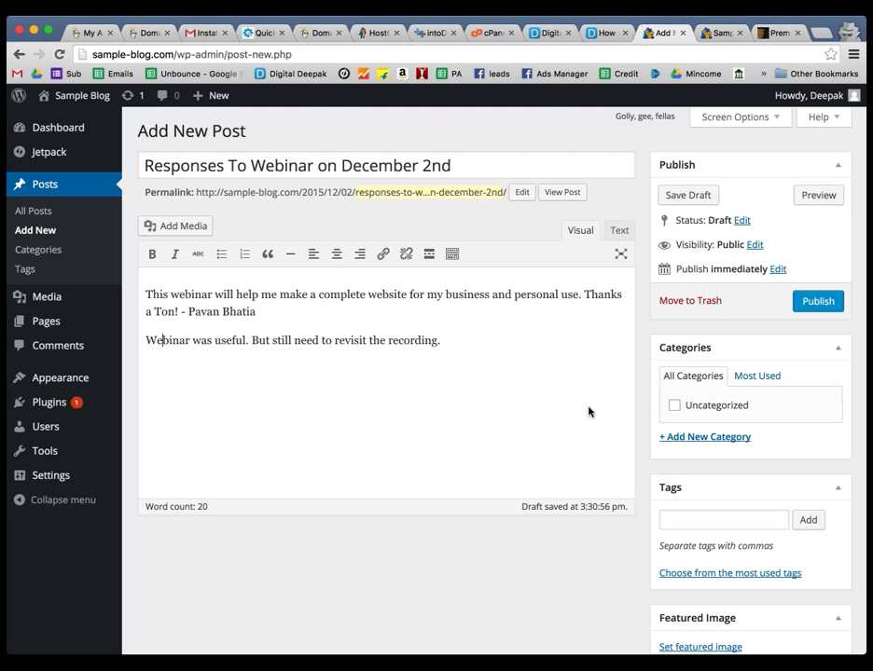
key("super+Right")
type("- Rishikesh")
key("super+a")
left_click(224, 256)
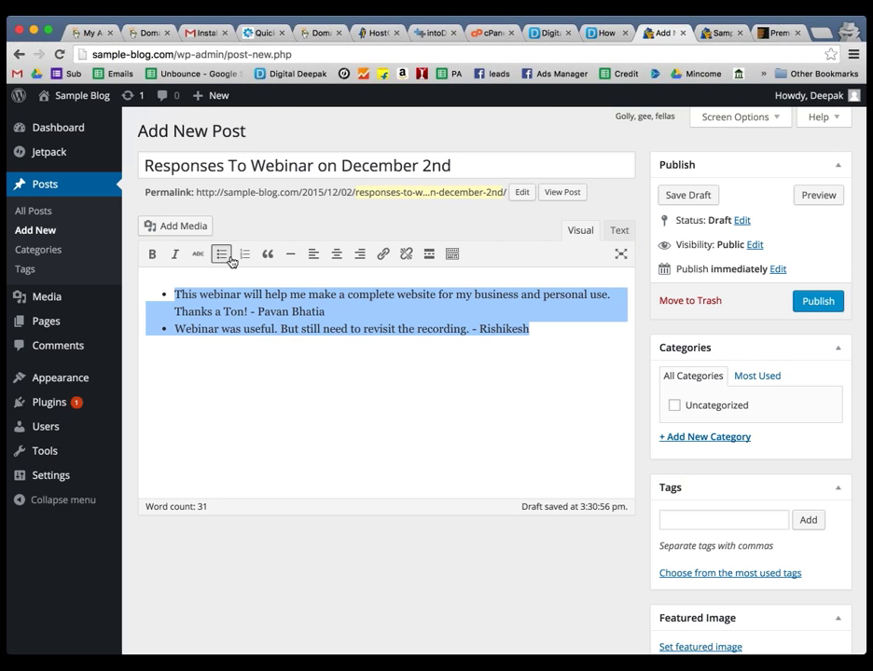
- Add a third bullet with the pasted response, signed with the responder's name after a dash
left_click(577, 329)
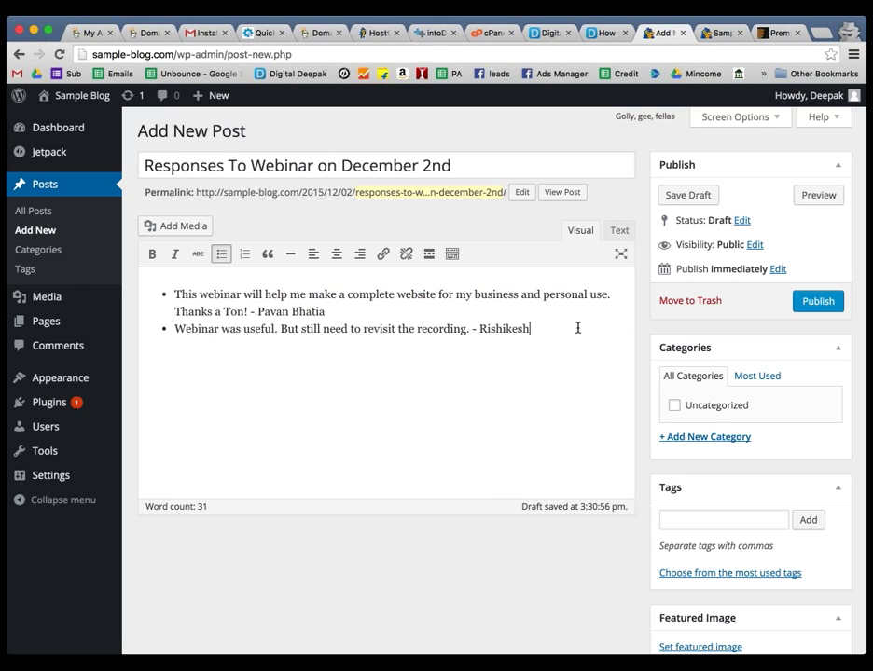
key("Return")
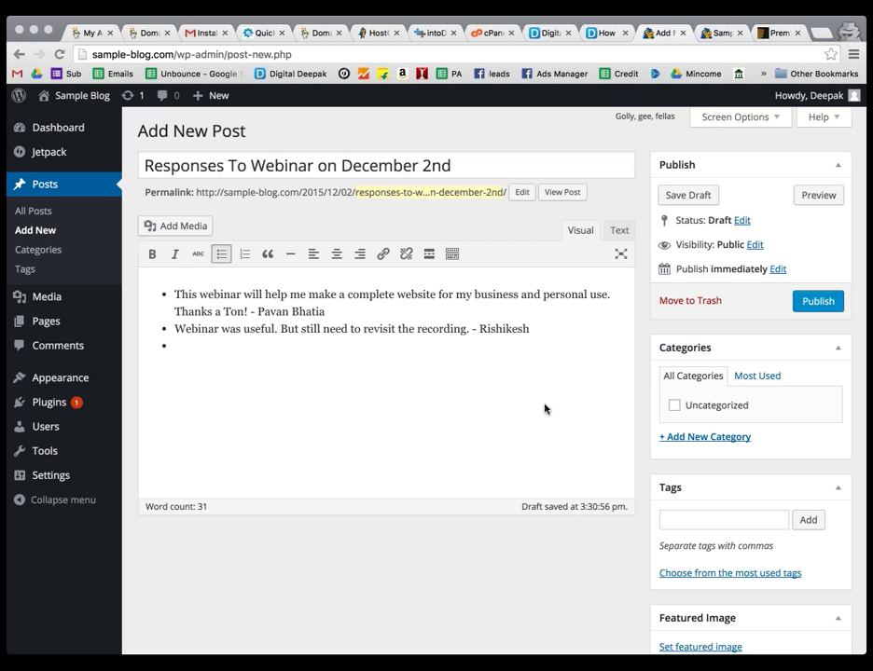
type("It was an interesting webinar. Learnt new things about Blog - Hosting and Website creating . It was doen in simple steps and since it was shown liveit was easier to follow . Thank you Deepak")
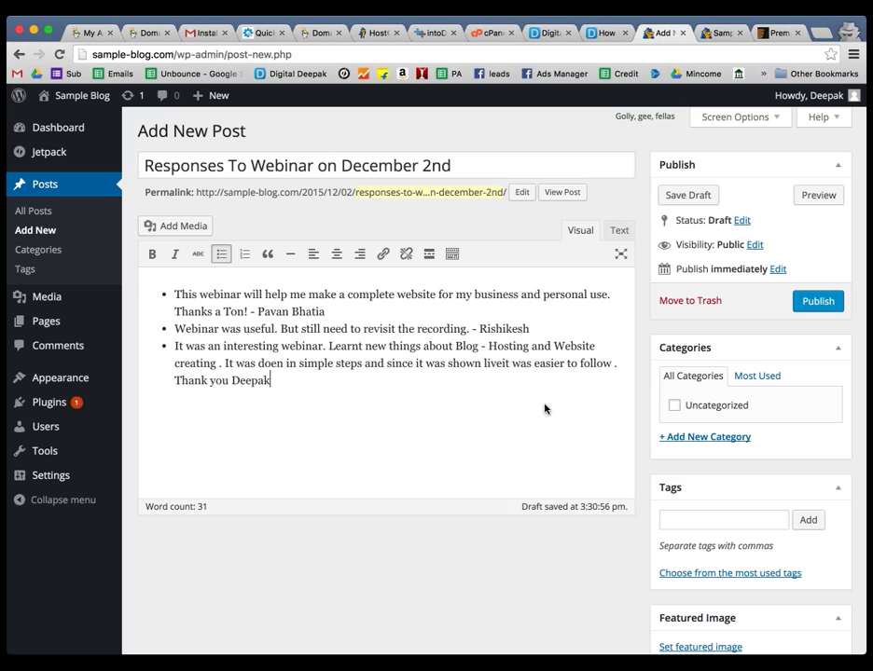
type("- Anamica")
key("Return")
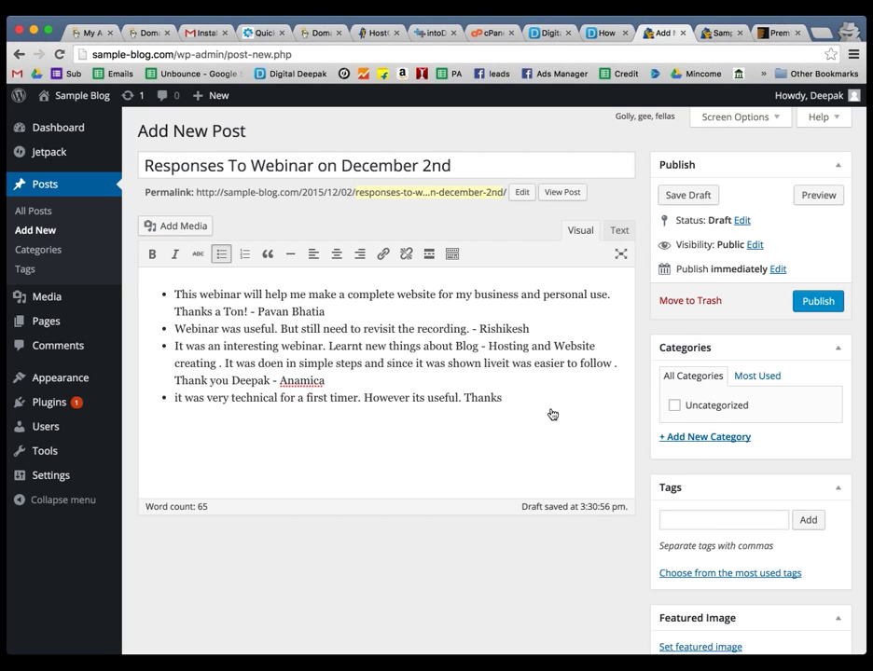
- Sign the fourth response with the responder's name, fixing its capitalisation, then start a new bullet
key("Home")
key("Delete")
type("i")
key("End")
key("BackSpace")
key("super+z")
key("super+z")
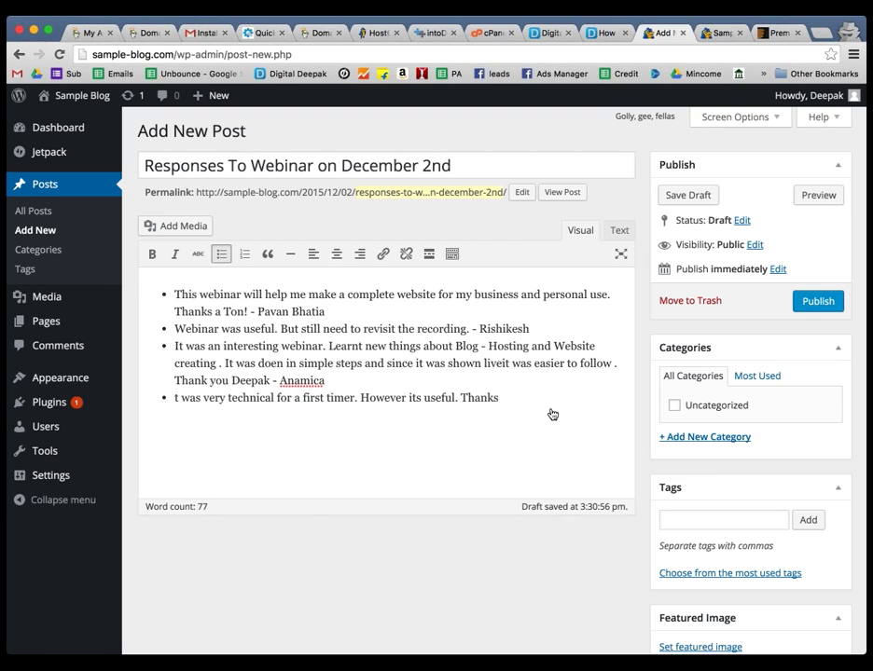
type("I")
key("End")
type("- ")
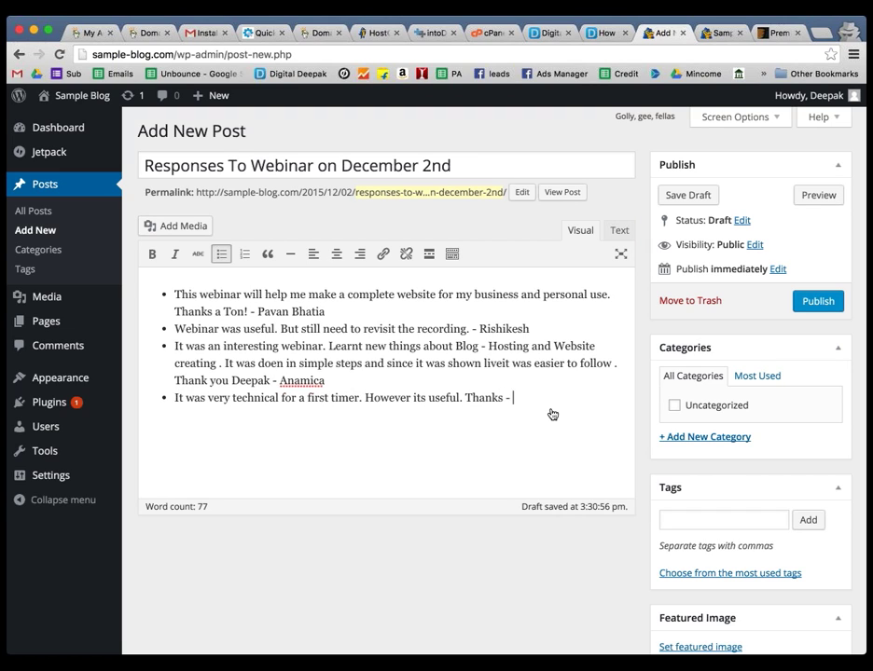
type("SUnita")
key("Left")
key("Left")
key("Left")
key("Left")
key("BackSpace")
type("u")
key("End")
key("Return")
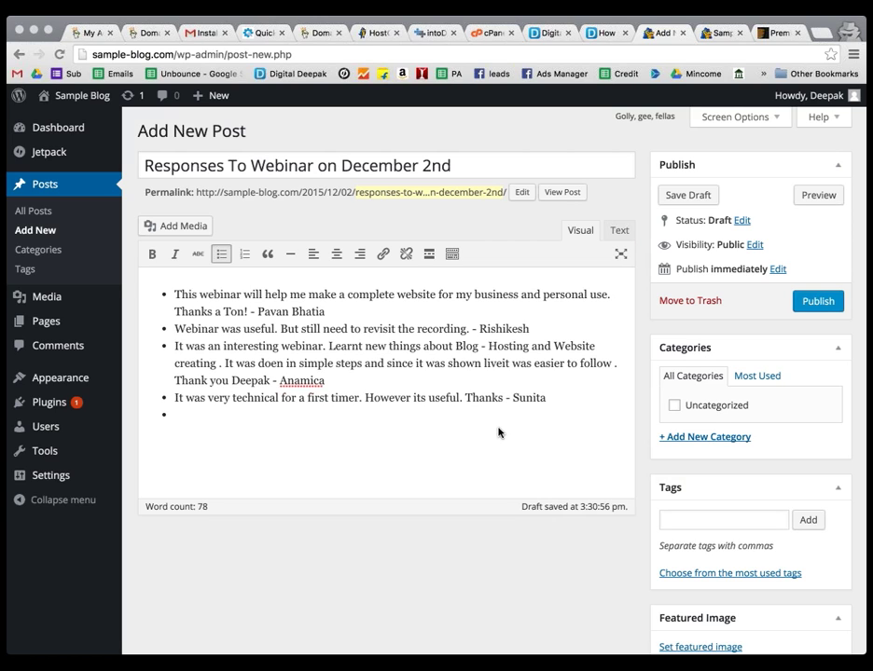
- Add bullets 'It was informative indeed..Thanks' plus two pasted responses, each signed with the responder's name
type("It was informative indeed..Thanks - ")
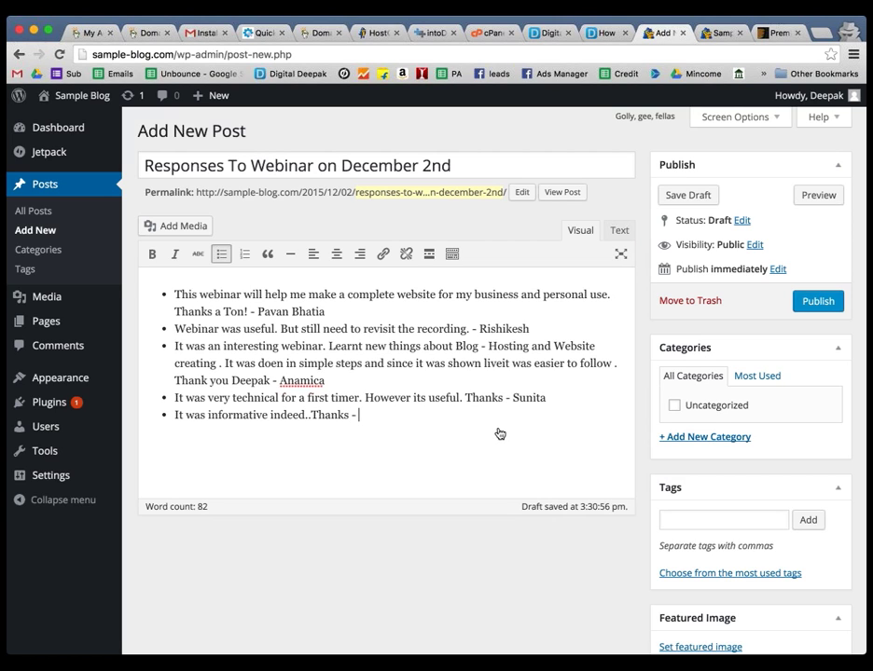
type("Neha")
key("Return")
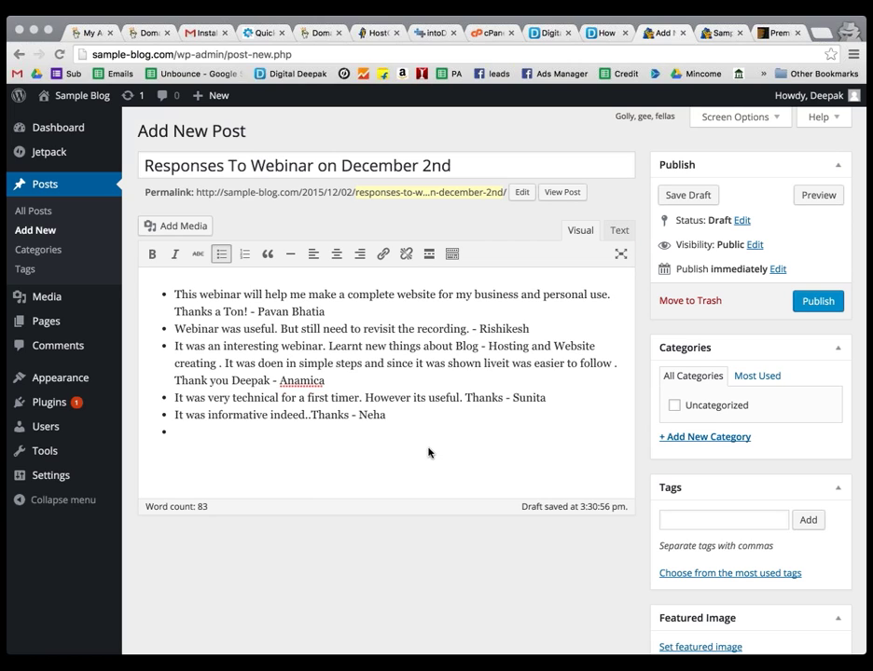
type("Before this webinar that creating a website will be a play of few minutes really helpfull")
type("-")
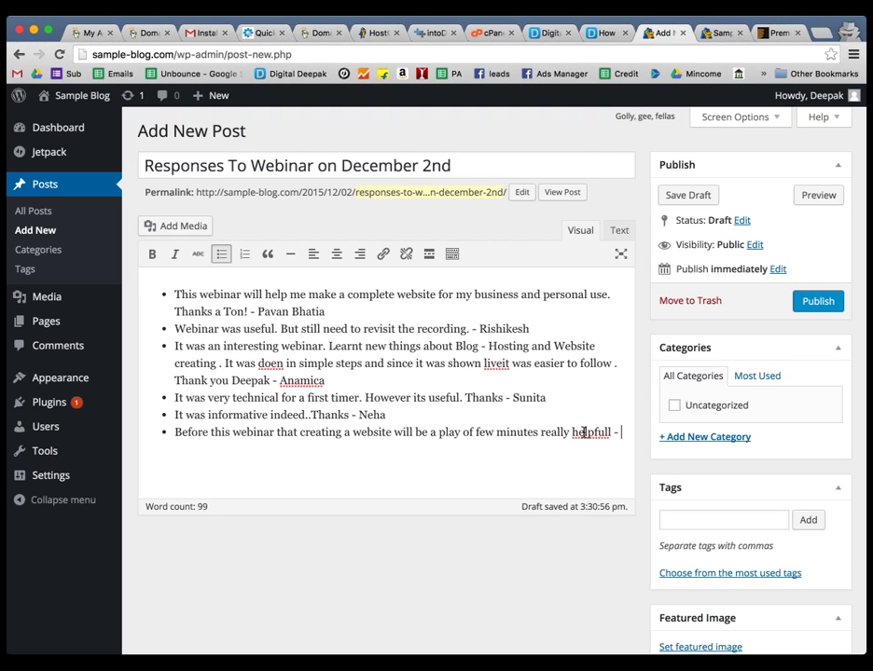
type("Dhruv")
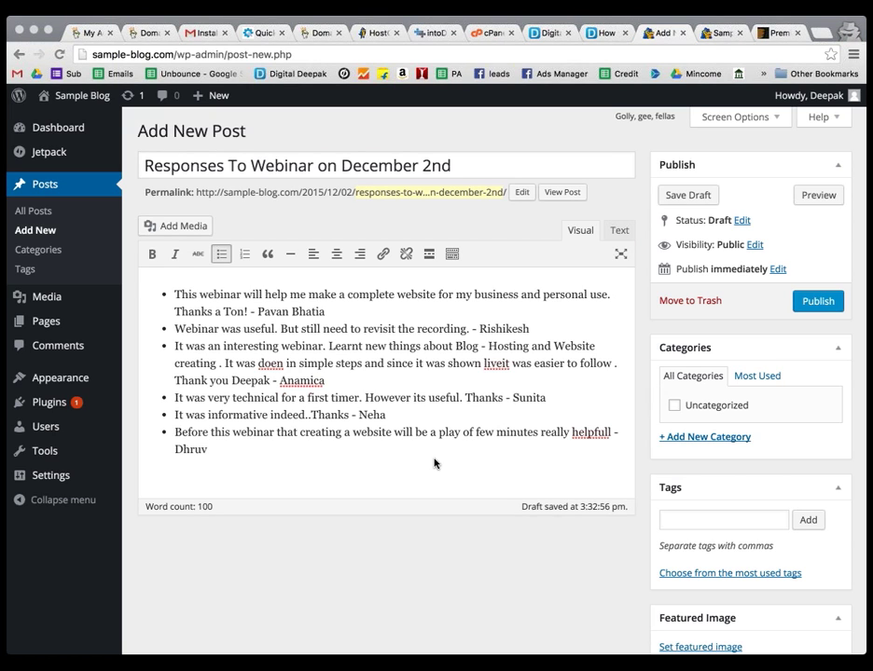
left_click(373, 448)
key("Return")
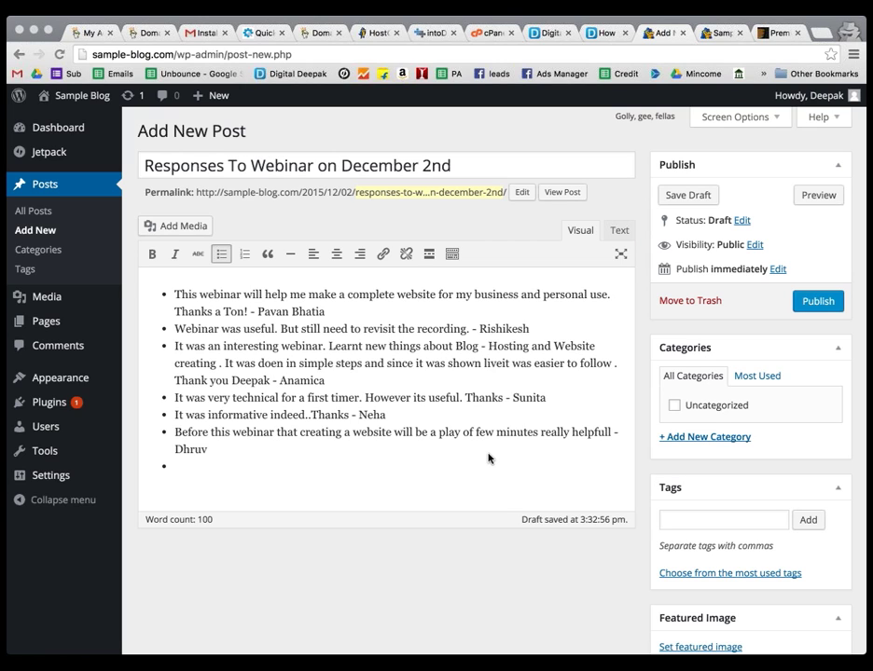
type("The webinar was partially useful for the first timer.. but yes a very good session.. learnt a lot of new things.. :)")
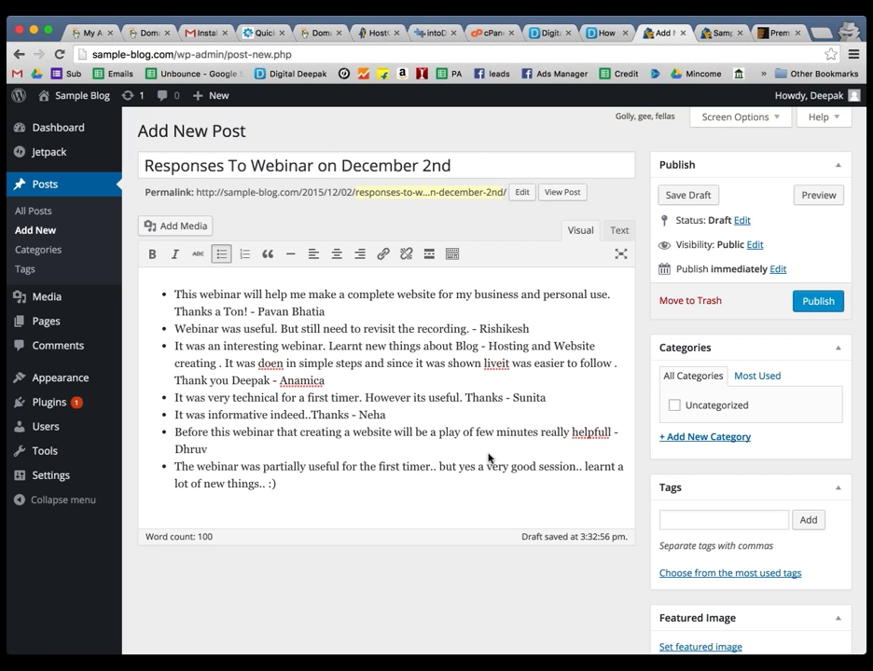
type("- Apeksha")
- From a Google Images 'thumbs up' search, save the blue-sleeved thumbs-up jpg to the computer
left_click(821, 36)
type("thu")
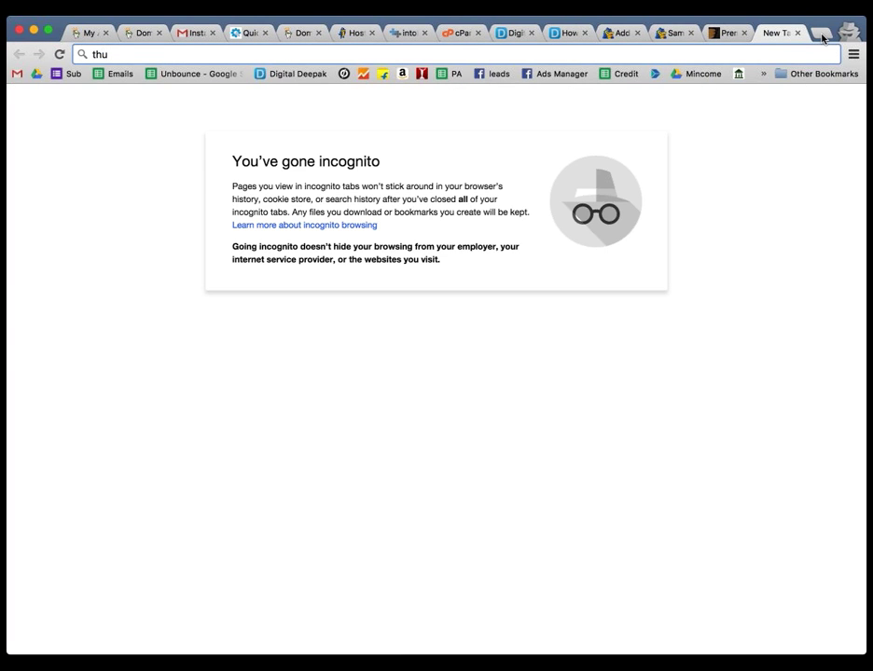
type("mbs up")
key("Return")
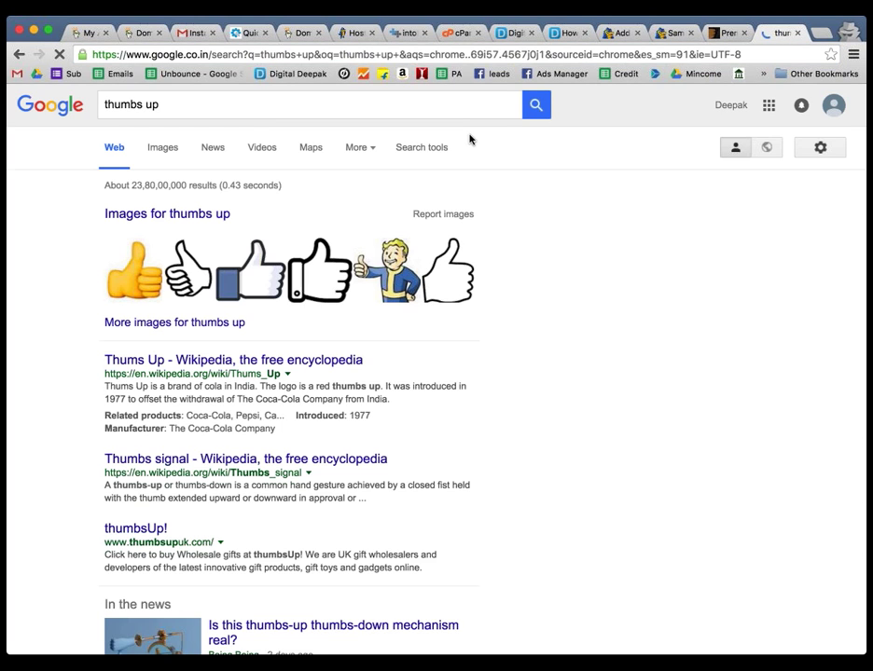
left_click(168, 153)
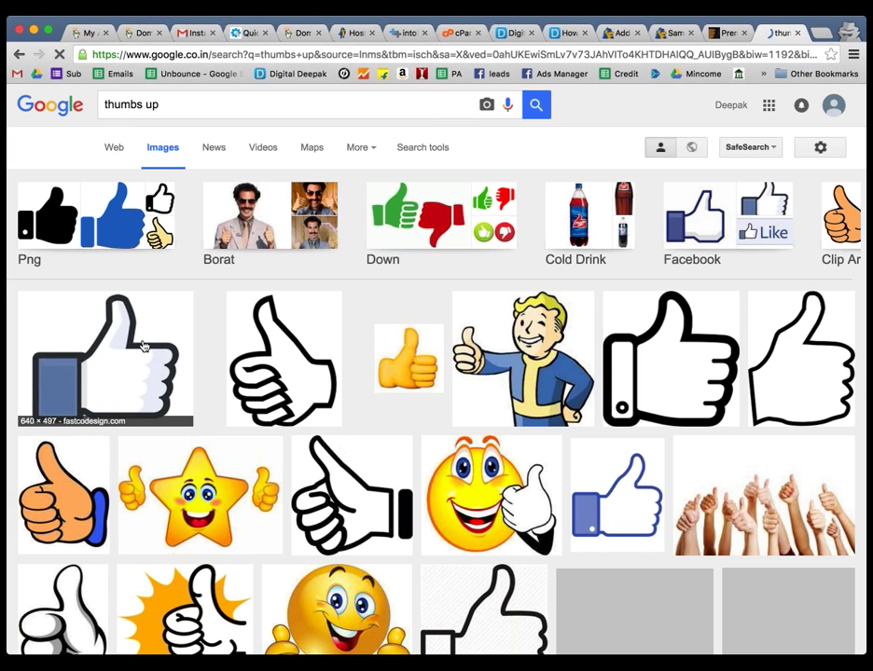
left_click(143, 347)
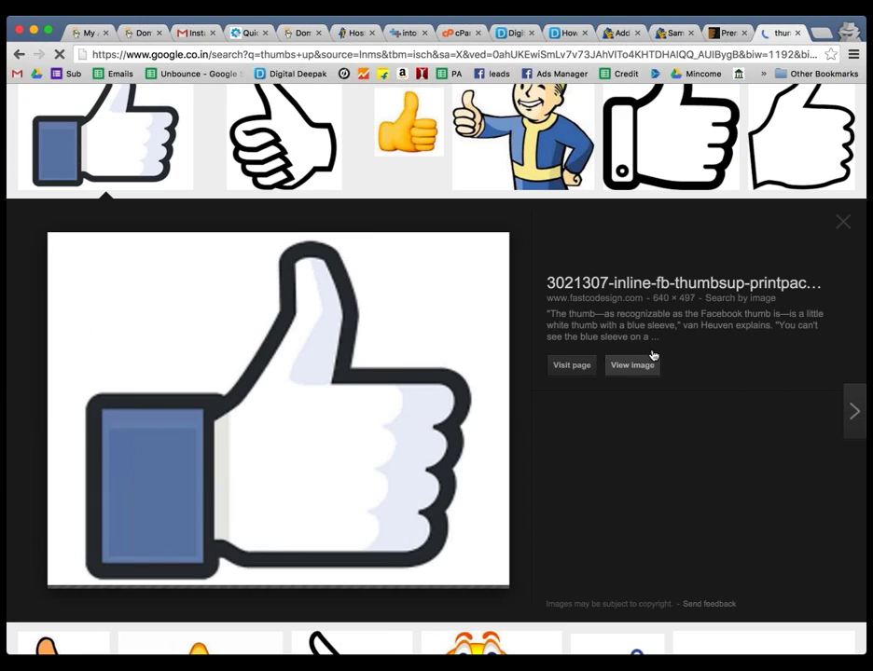
left_click(625, 369)
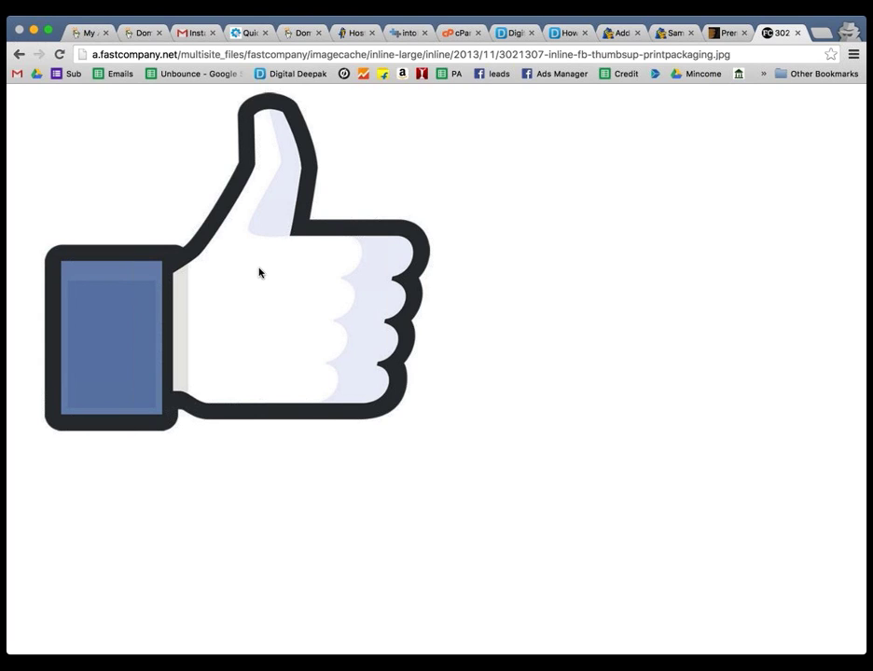
left_click(664, 482)
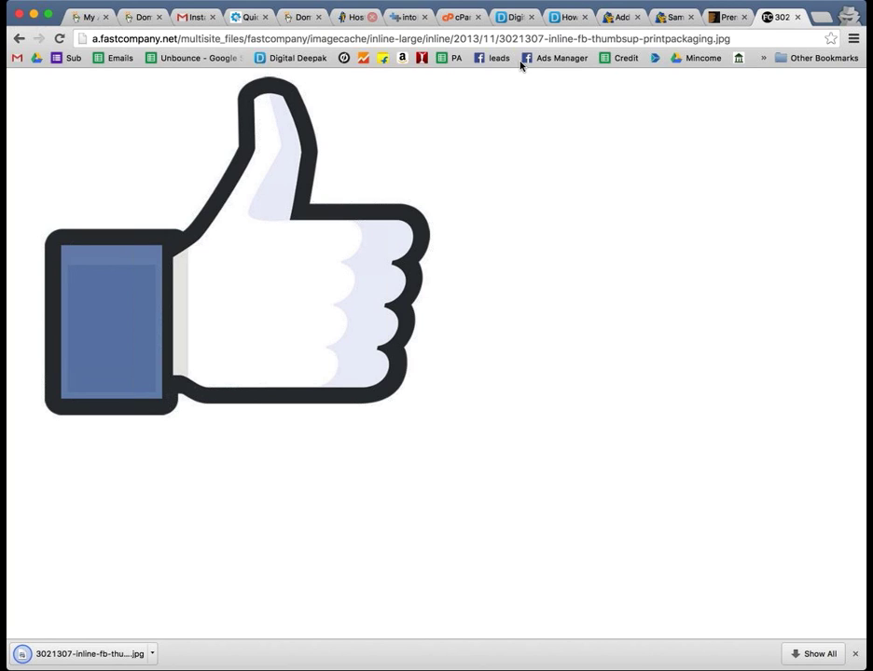
left_click(693, 18)
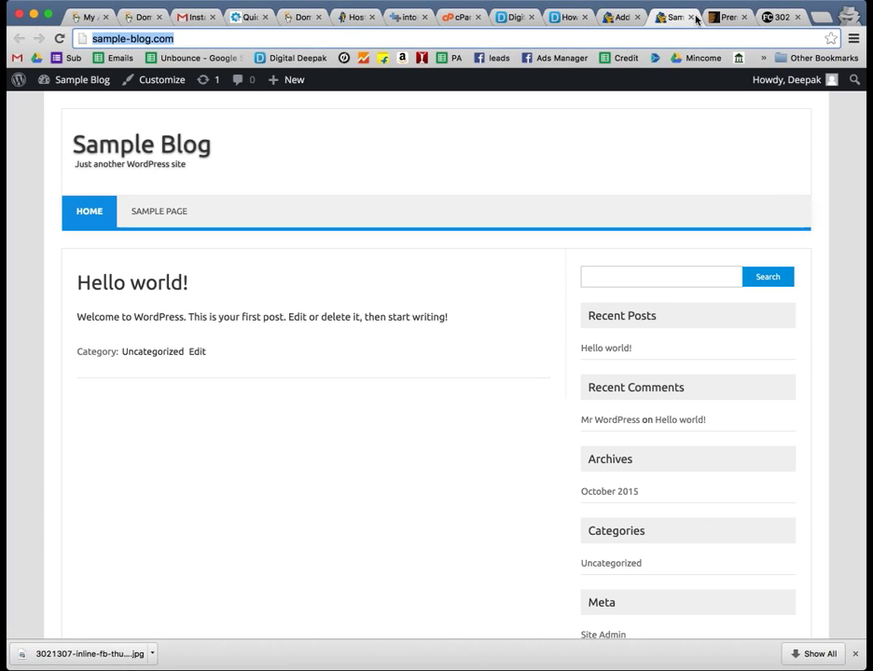
- Back in the post, place the caret after the first response and upload the thumbs-up jpg to Add Media
key("ctrl+Tab")
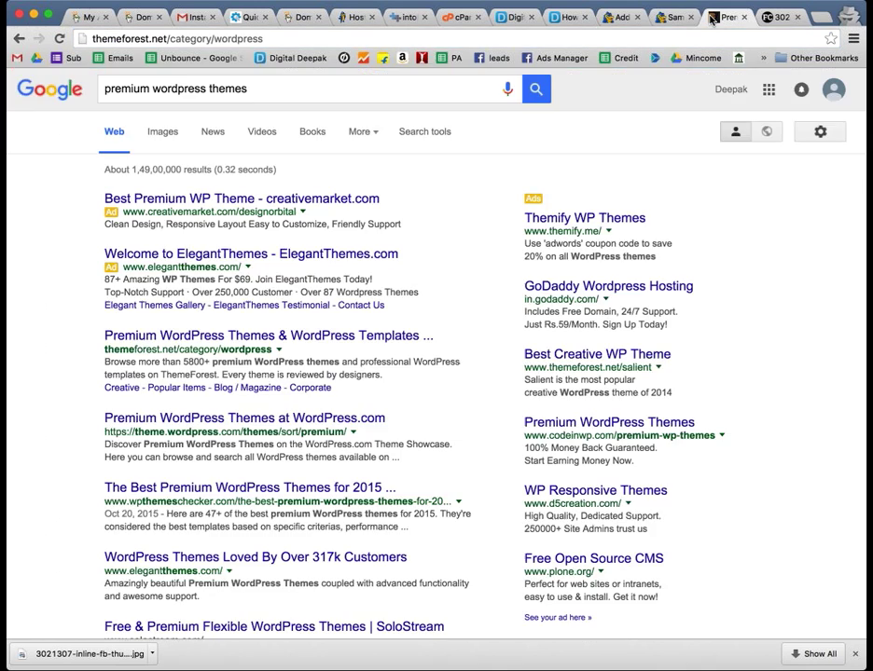
left_click(658, 17)
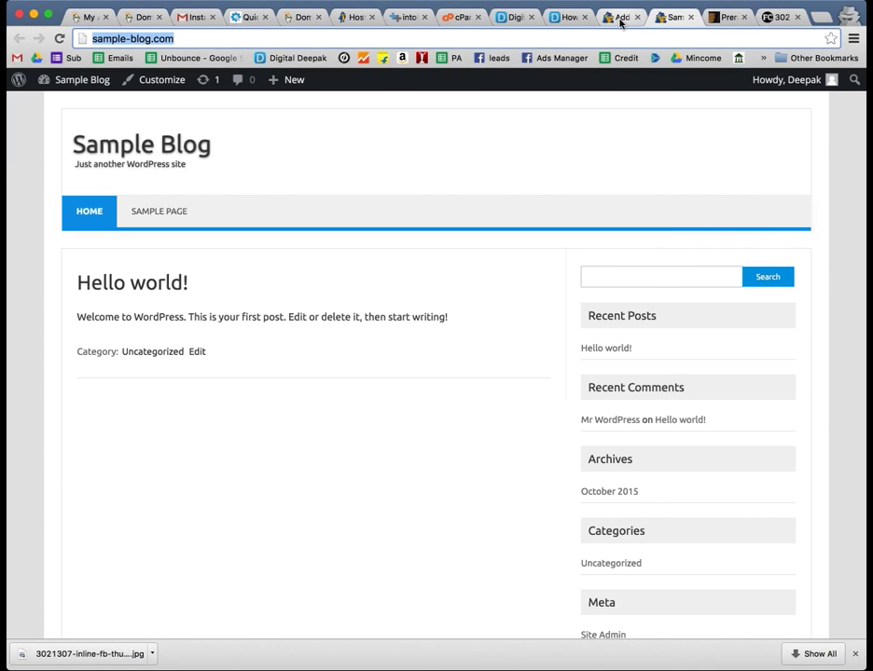
left_click(619, 18)
left_click(375, 295)
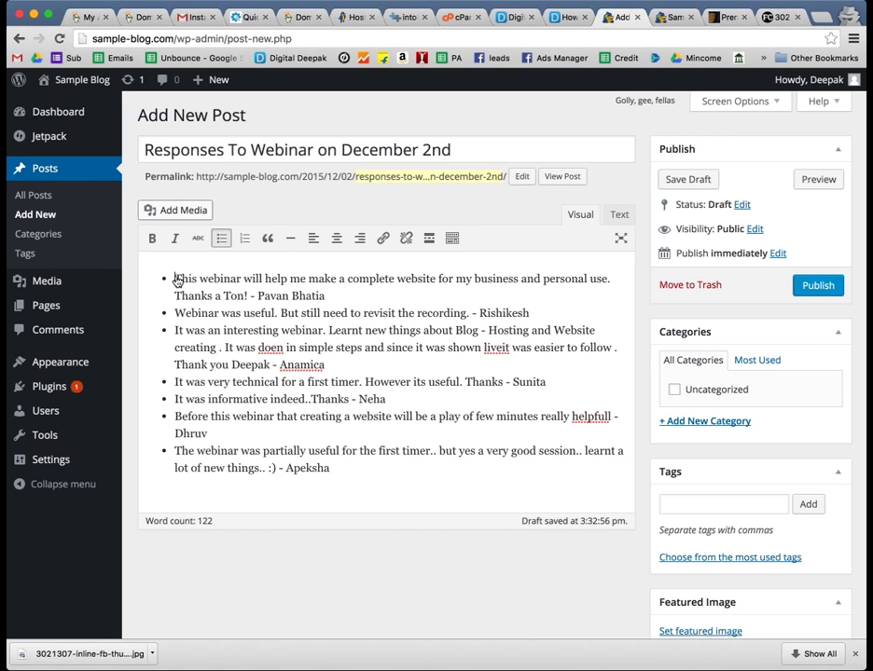
key("alt+shift+m")
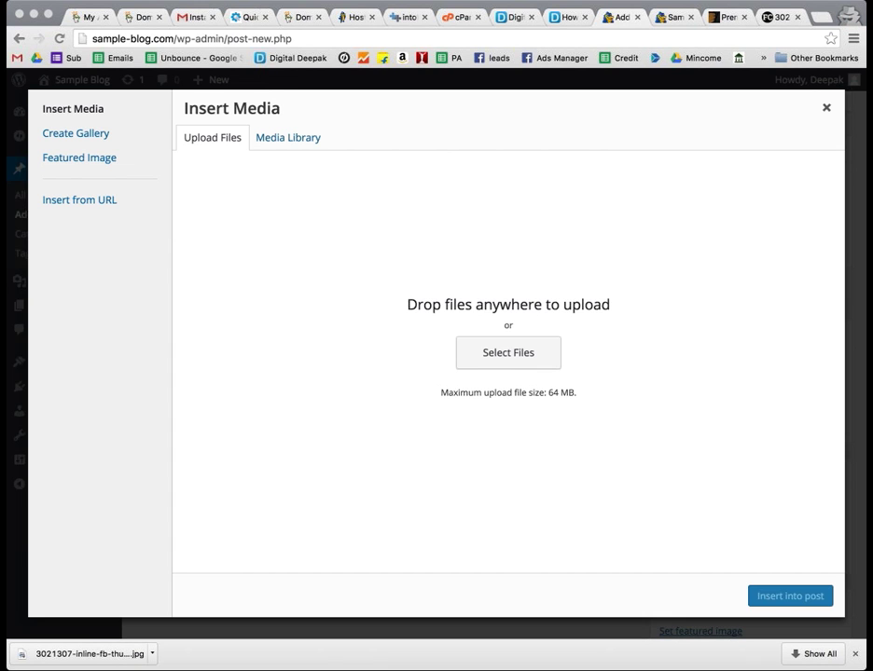
left_click_drag(90, 654, 610, 365)
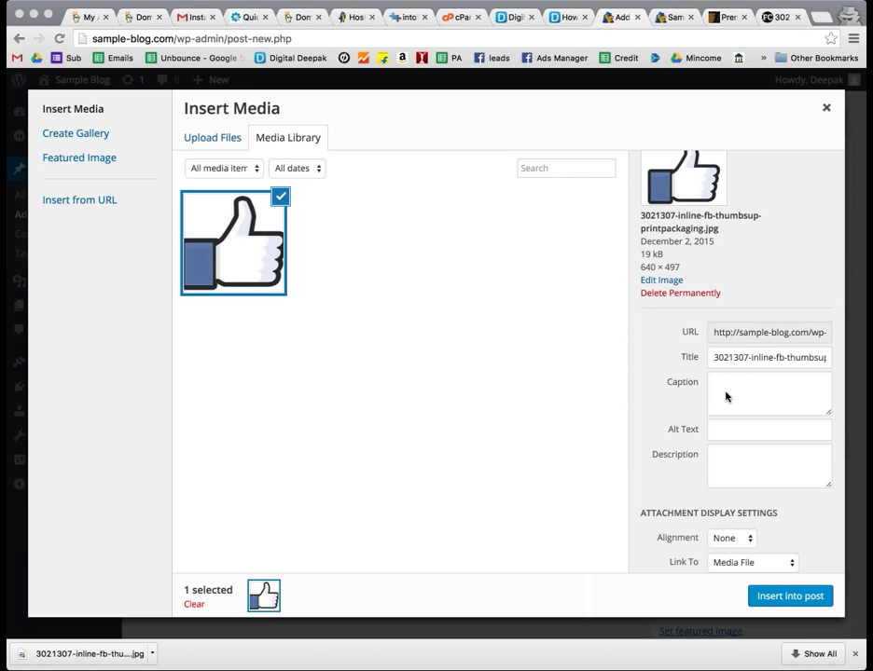
- Insert the thumbs-up image into the post with Right alignment and Link To None
scroll(726, 396, "down", 2)
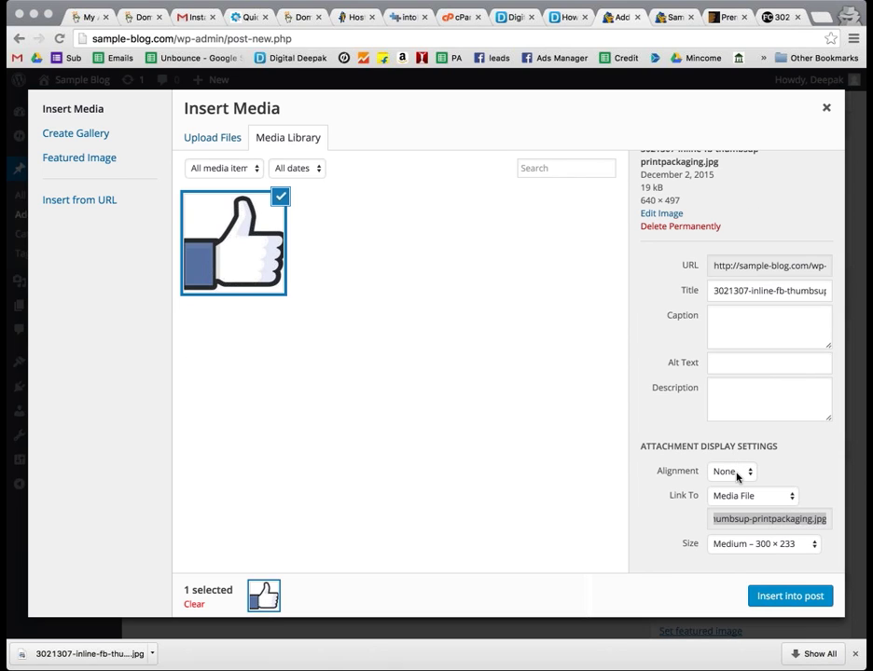
left_click(737, 474)
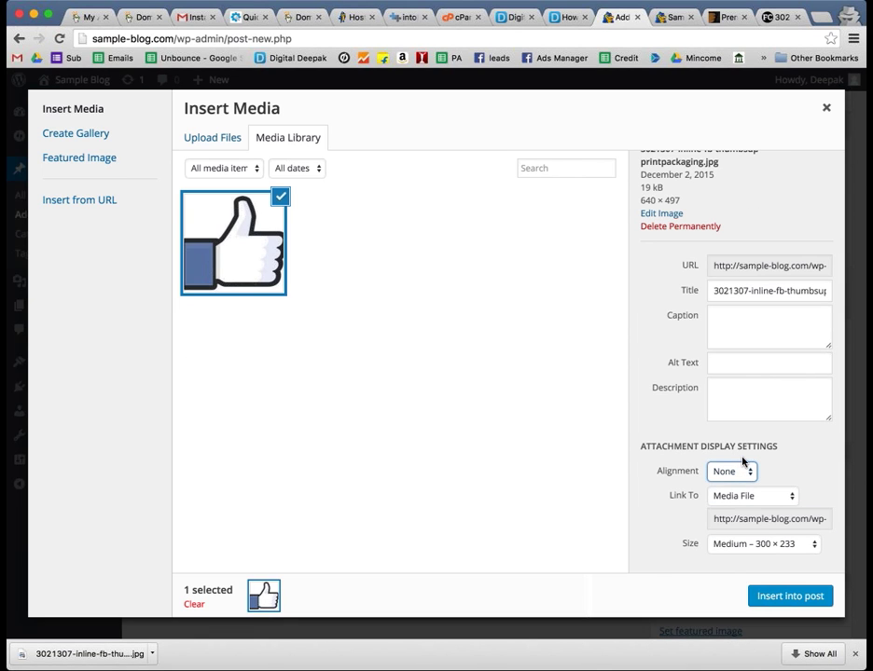
left_click(745, 462)
left_click(737, 495)
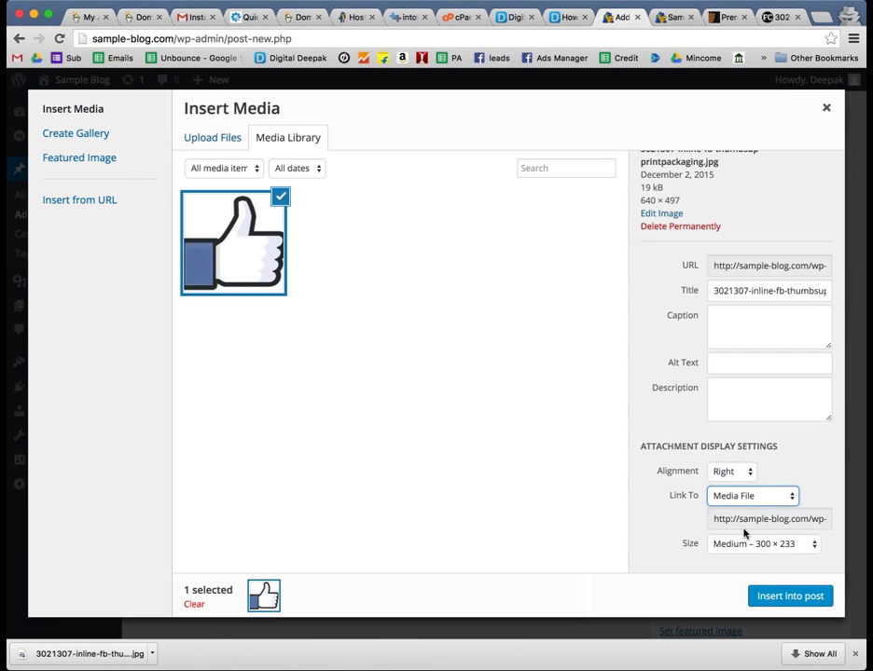
left_click(719, 531)
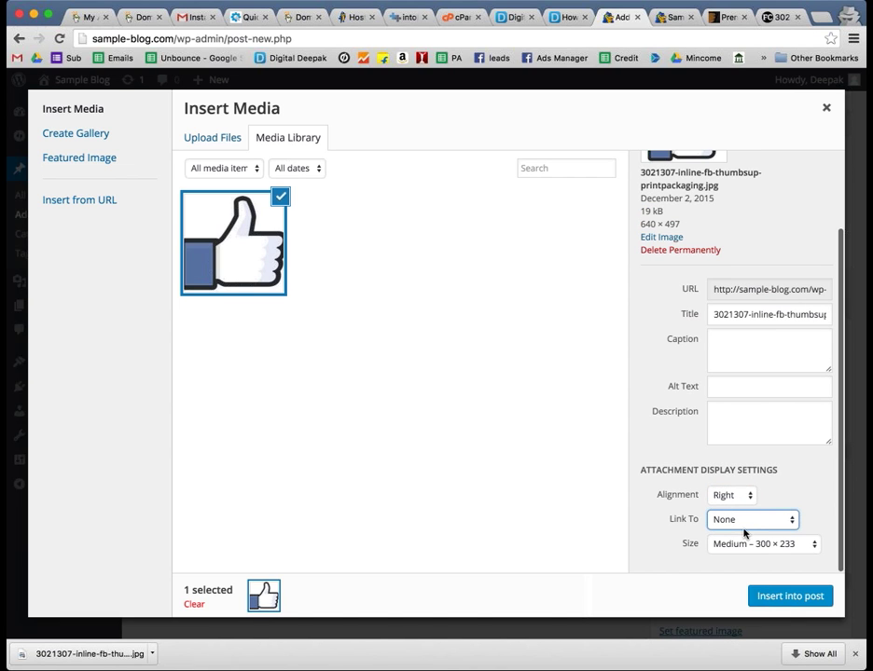
left_click(767, 596)
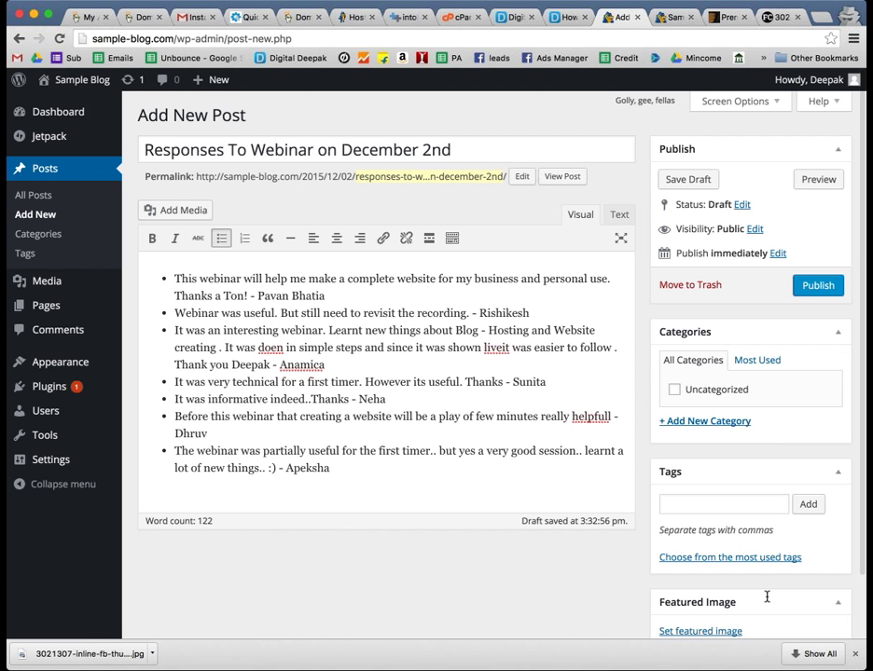
- Resize the thumbs-up image by its corner handle, first to about 248 × 193, then 174 × 135
left_click(555, 373)
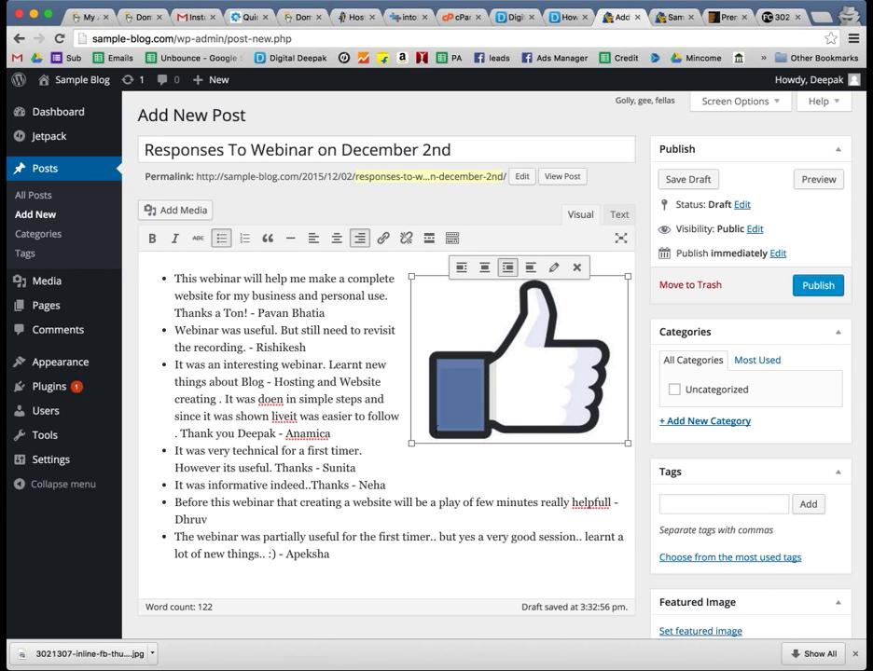
left_click_drag(413, 440, 485, 388)
left_click(475, 445)
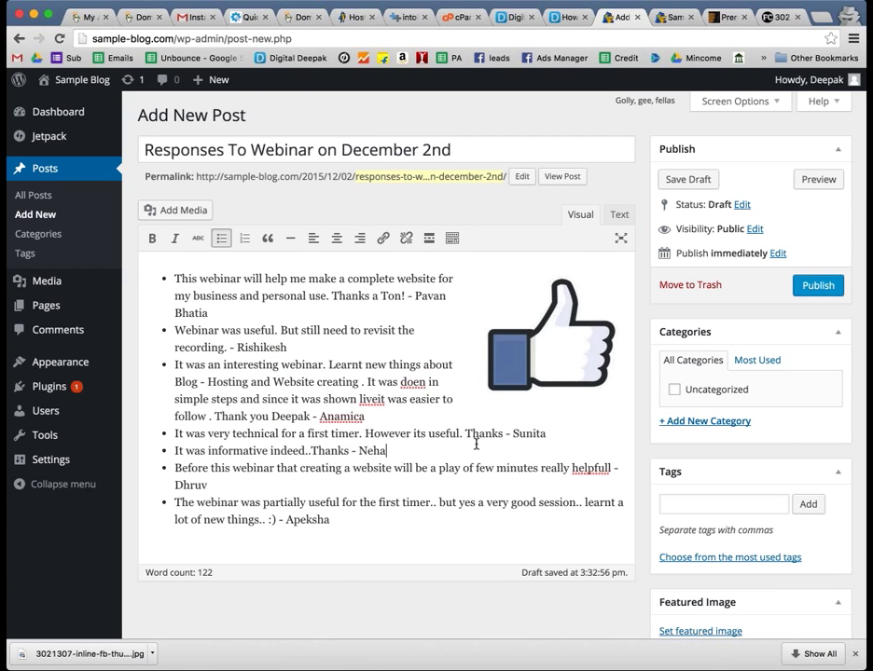
left_click(490, 382)
left_click_drag(475, 394, 503, 372)
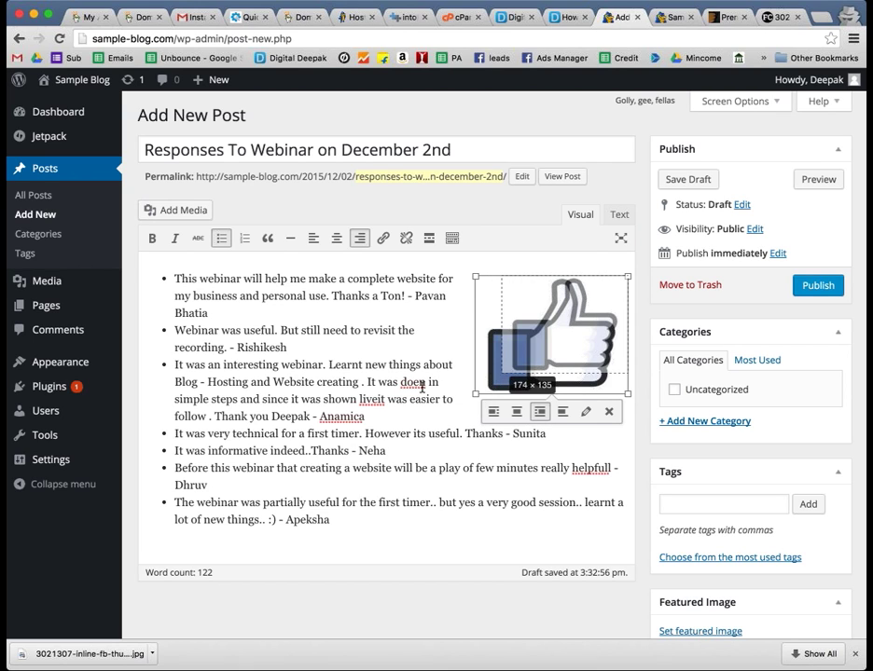
left_click(424, 391)
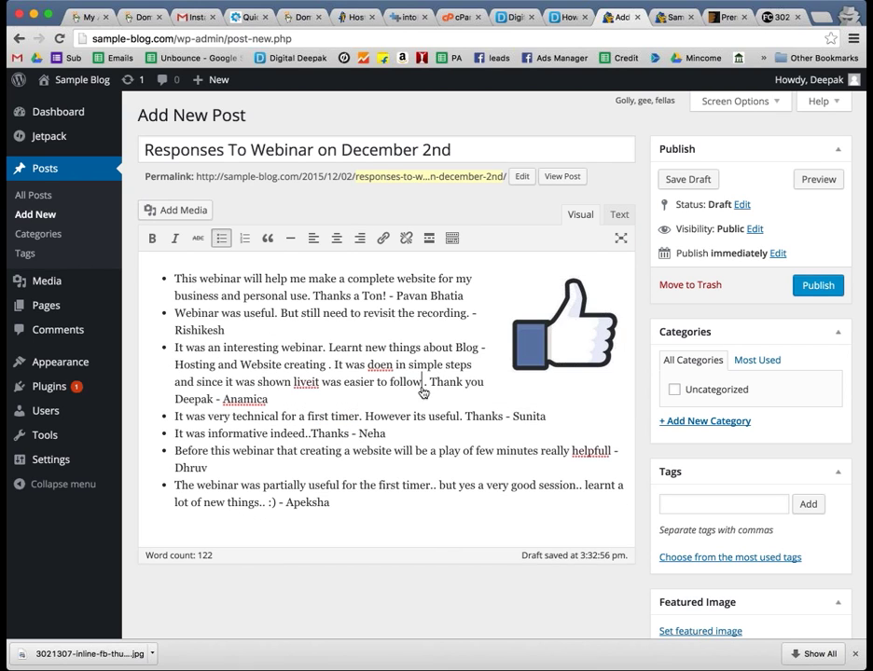
- Insert 'WordPress' into the title to read 'Responses To WordPress Webinar on December 2nd' and save the draft
left_click(317, 150)
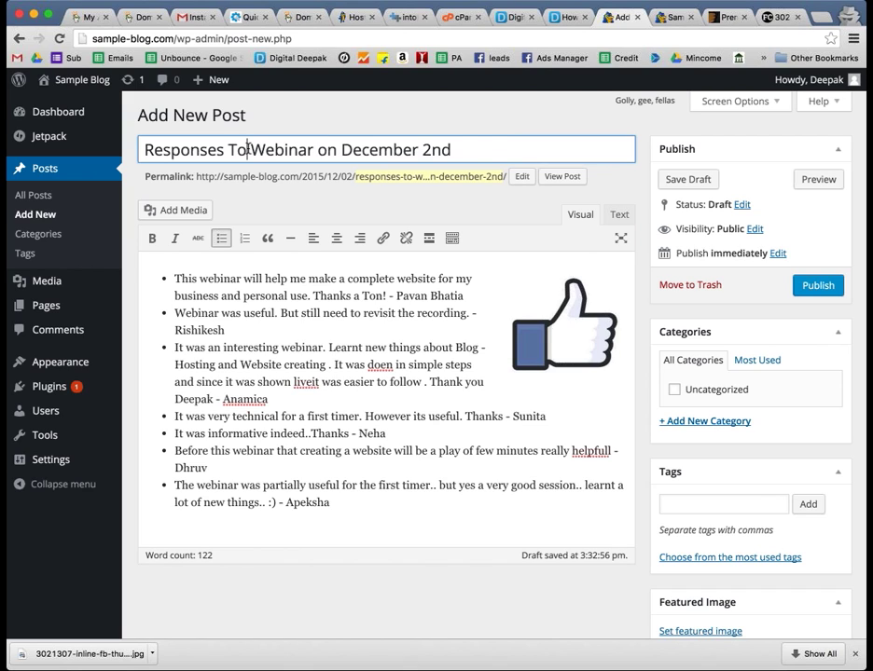
type("WordPre")
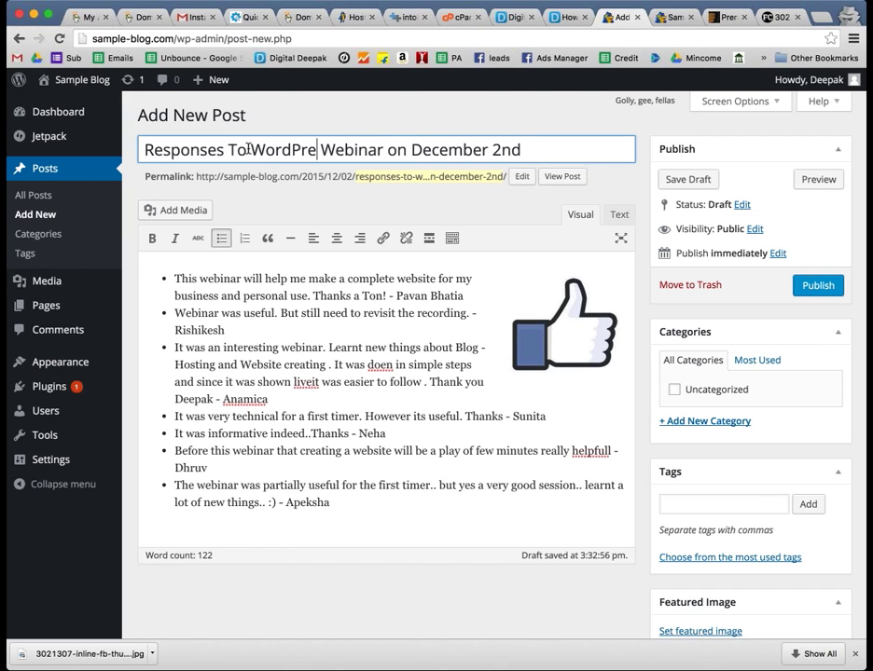
type("ss")
left_click(248, 149)
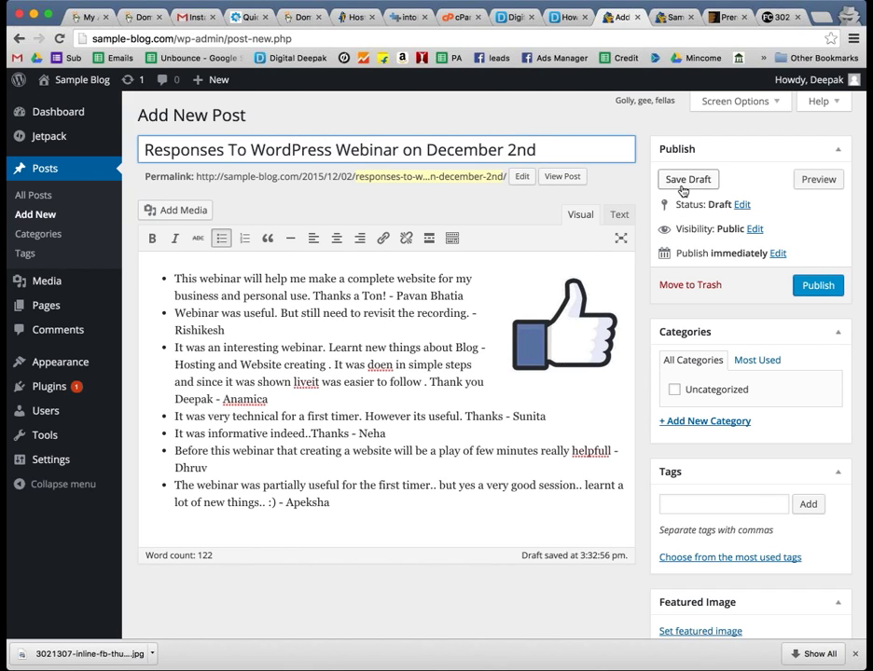
left_click(682, 190)
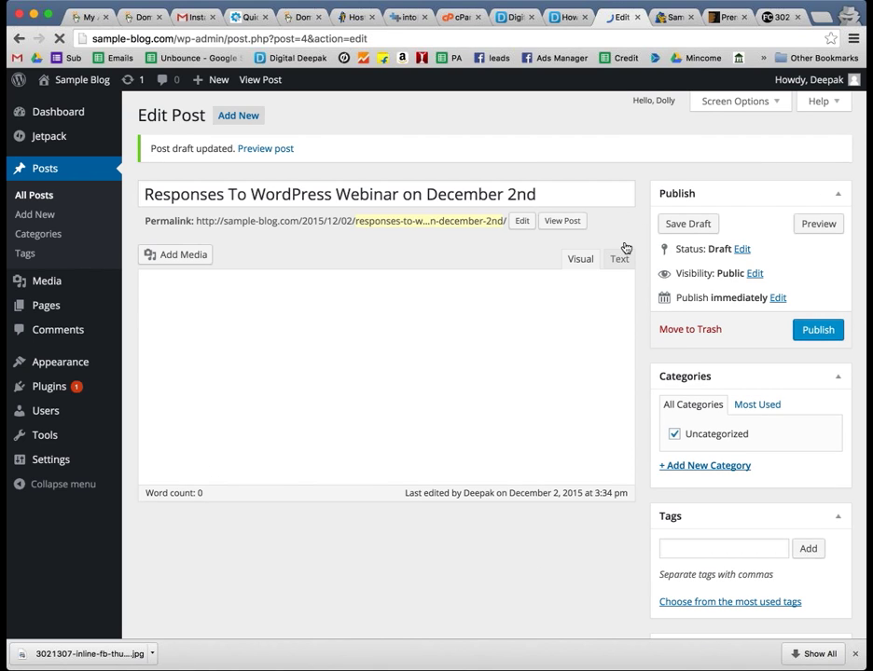
left_click(619, 260)
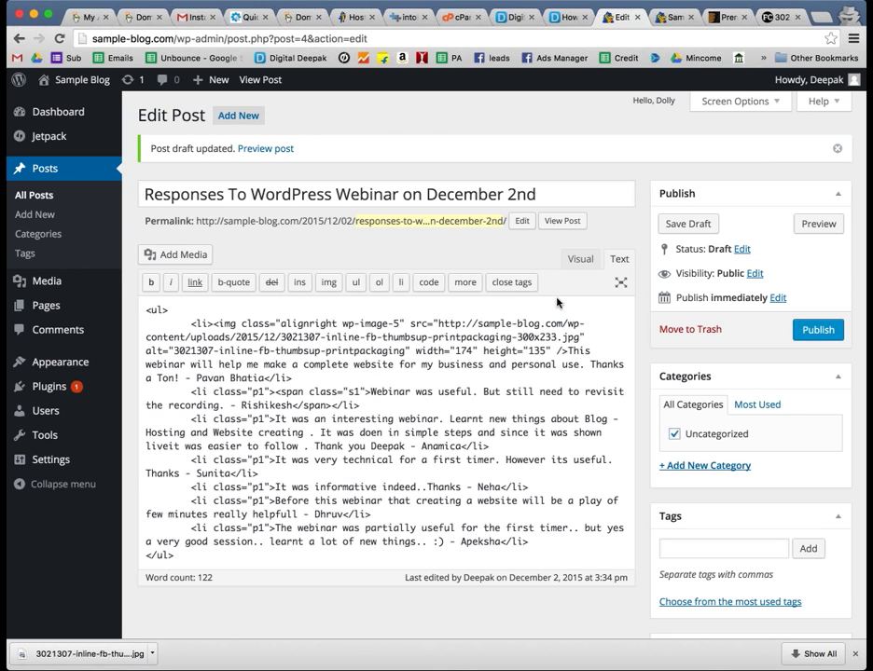
left_click(580, 261)
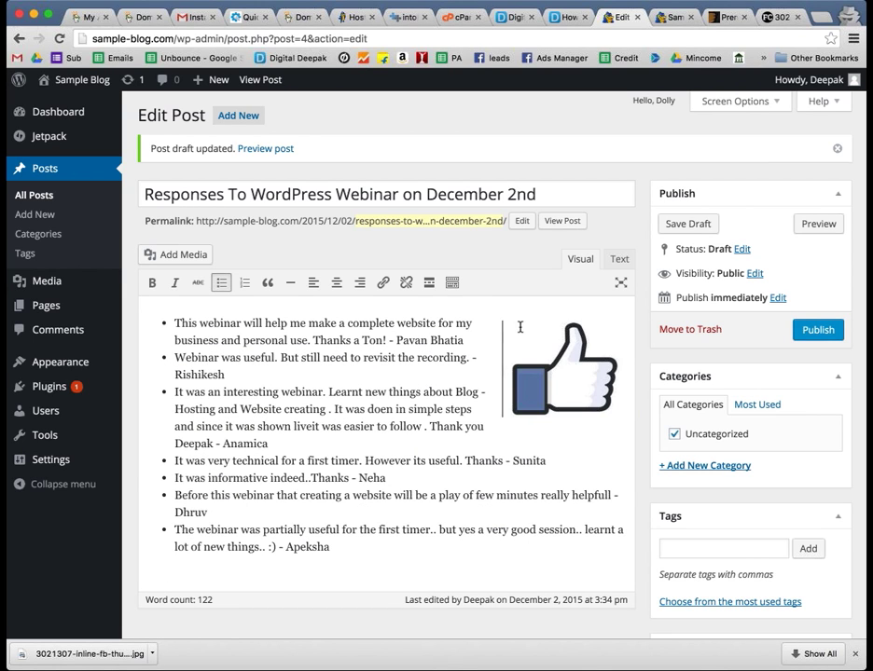
left_click(537, 359)
mouse_move(56, 360)
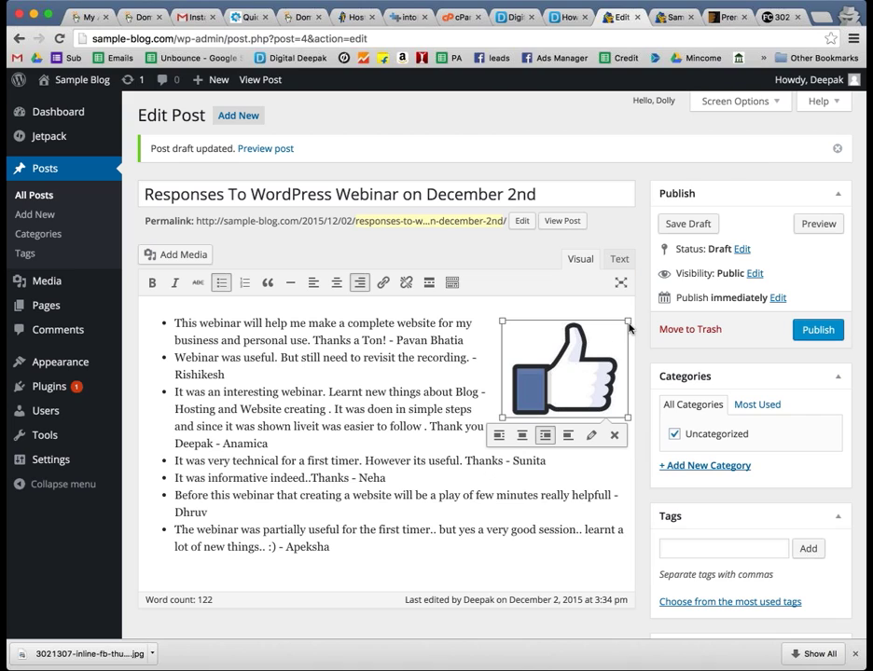
- Create a Testimonials category, assign it to the post, and untick Uncategorized
left_click(683, 468)
type("Tes")
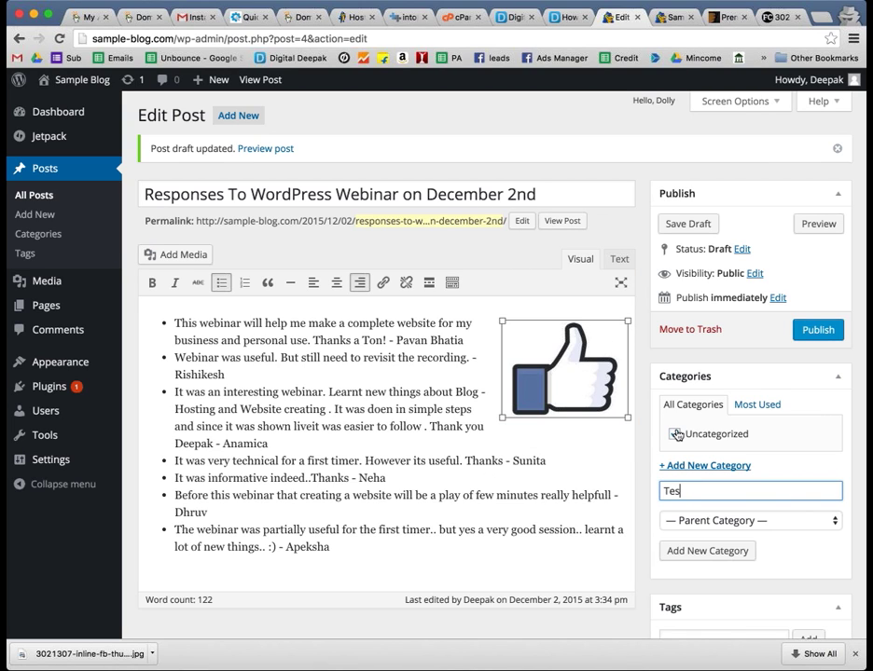
type("timonials")
left_click(675, 434)
left_click(731, 552)
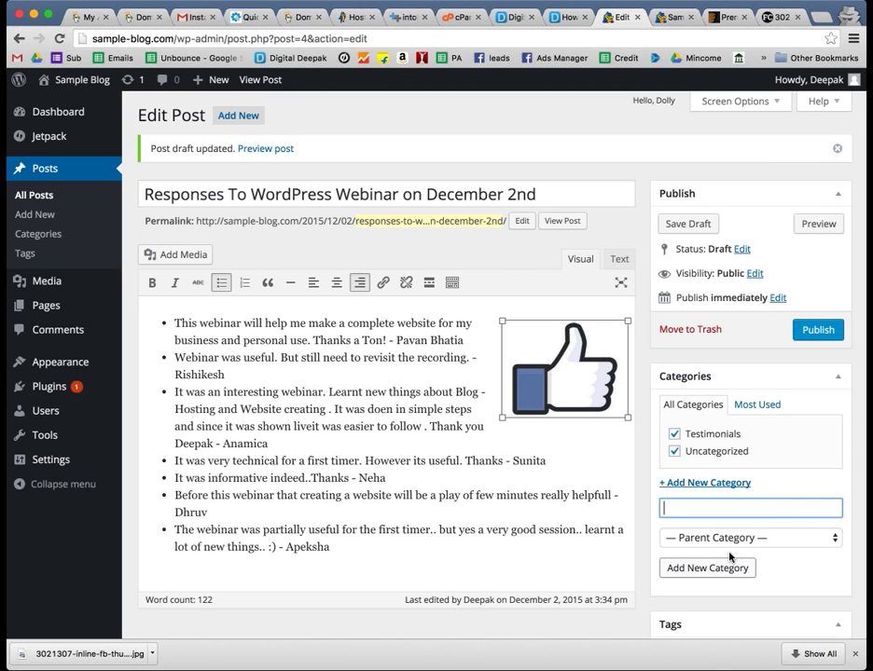
left_click(675, 451)
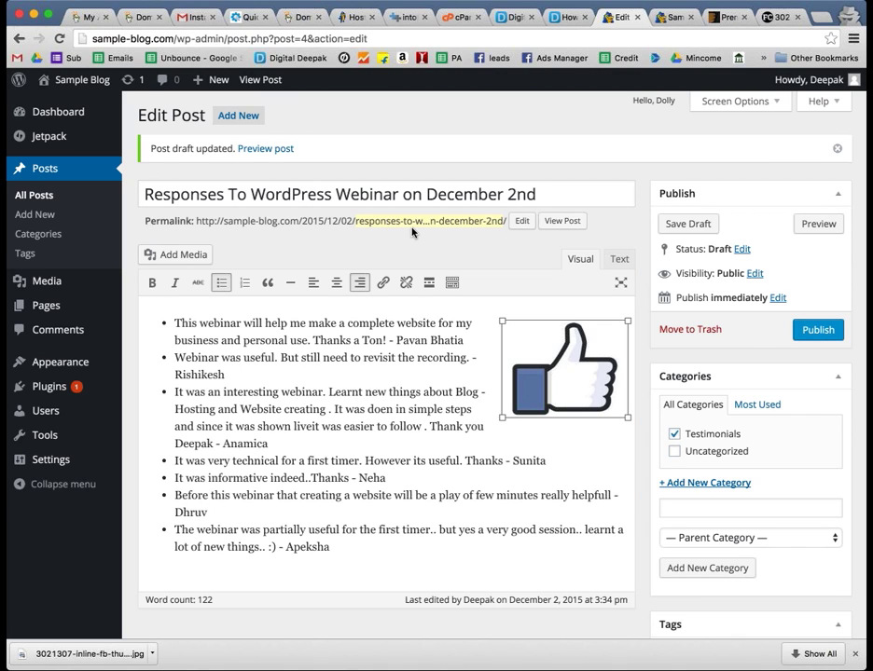
- Cut '-on-december-2nd' from the permalink slug, leaving responses-to-wordpress-webinar
left_click(522, 222)
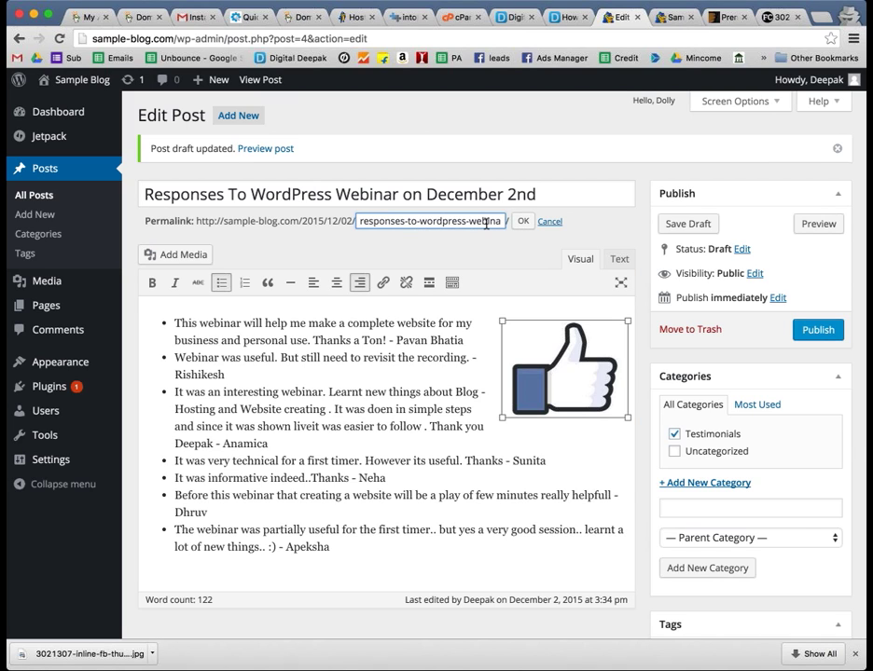
key("Right")
key("Right")
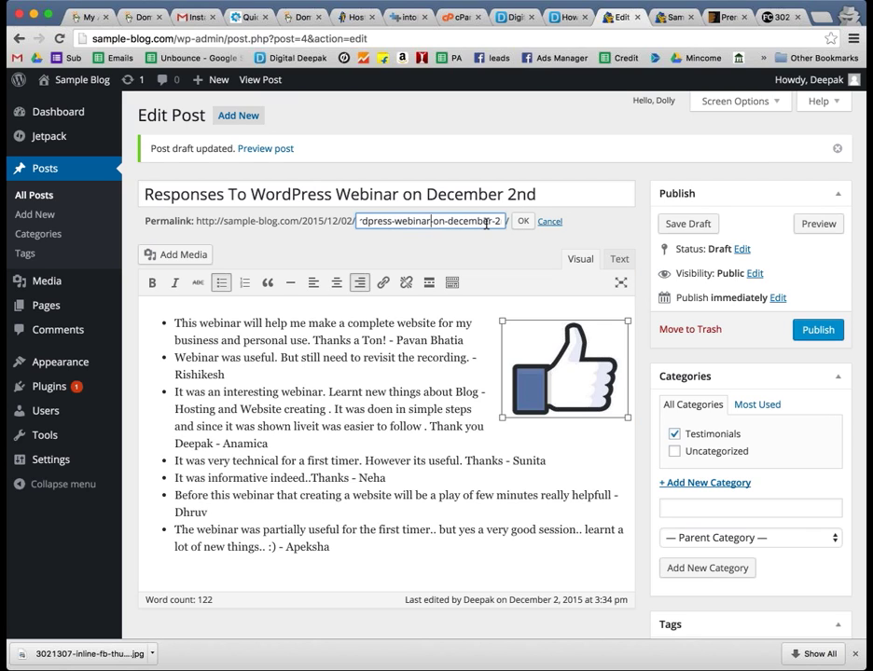
key("shift+super+Right")
key("BackSpace")
key("BackSpace")
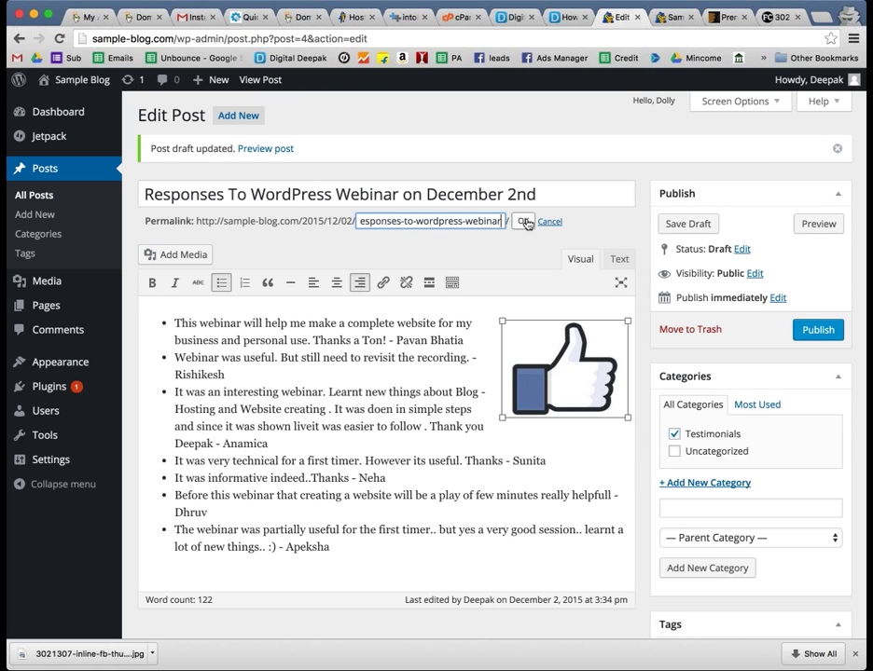
left_click(523, 221)
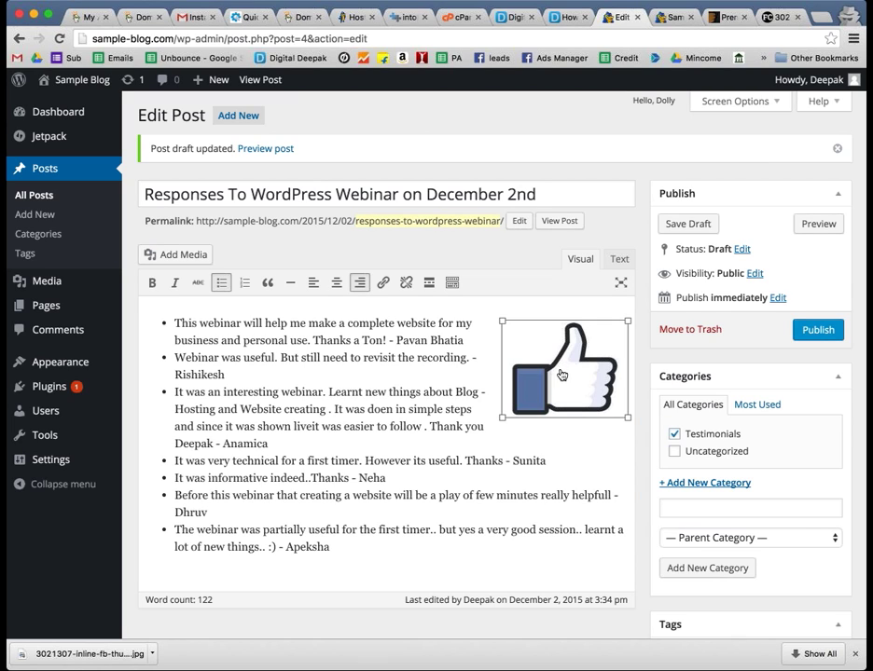
- Publish the post and view the live post in a new browser tab
left_click(807, 332)
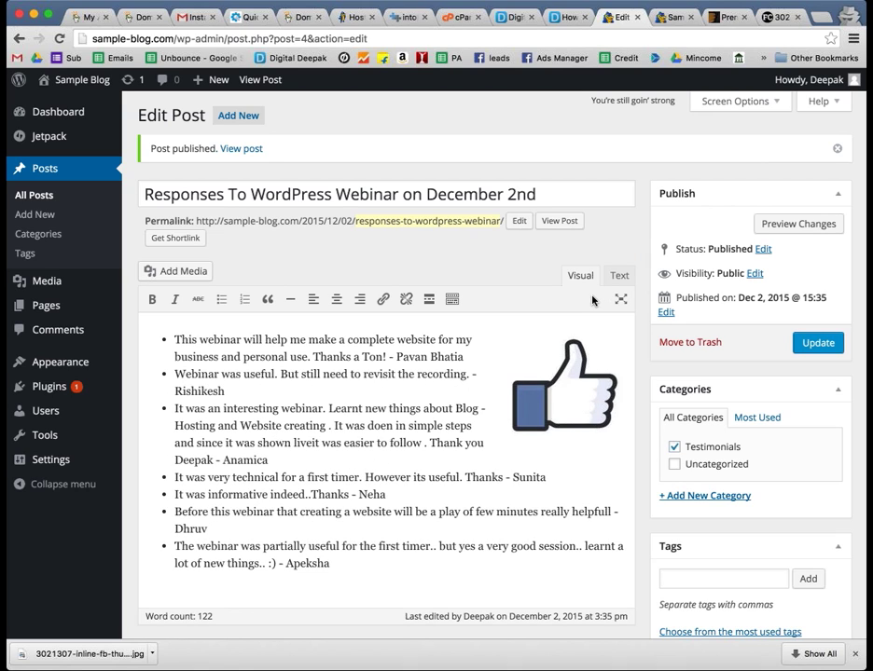
left_click(265, 165)
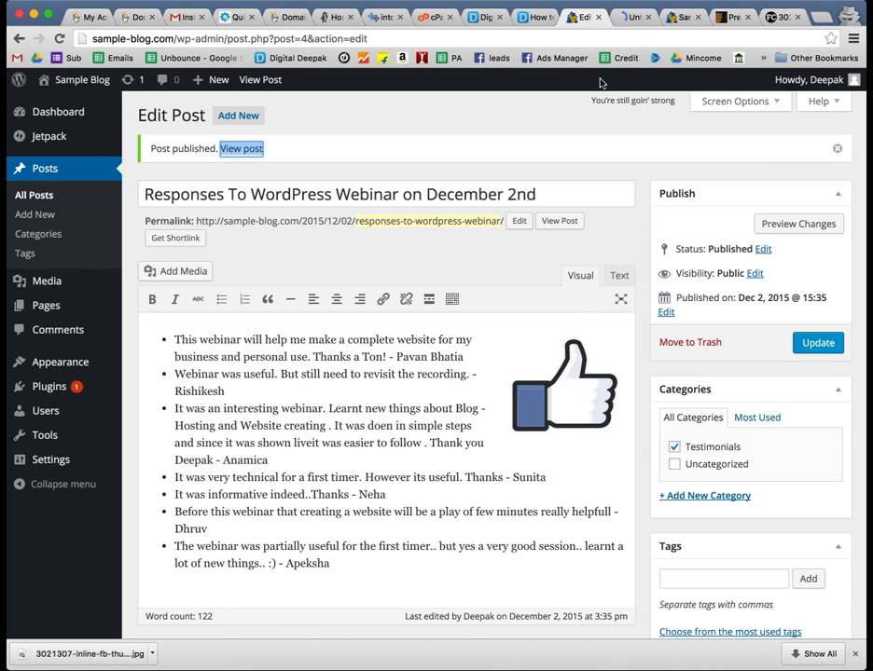
key("ctrl+Tab")
- Switch to the published post's tab and scroll through it to review
left_click(491, 41)
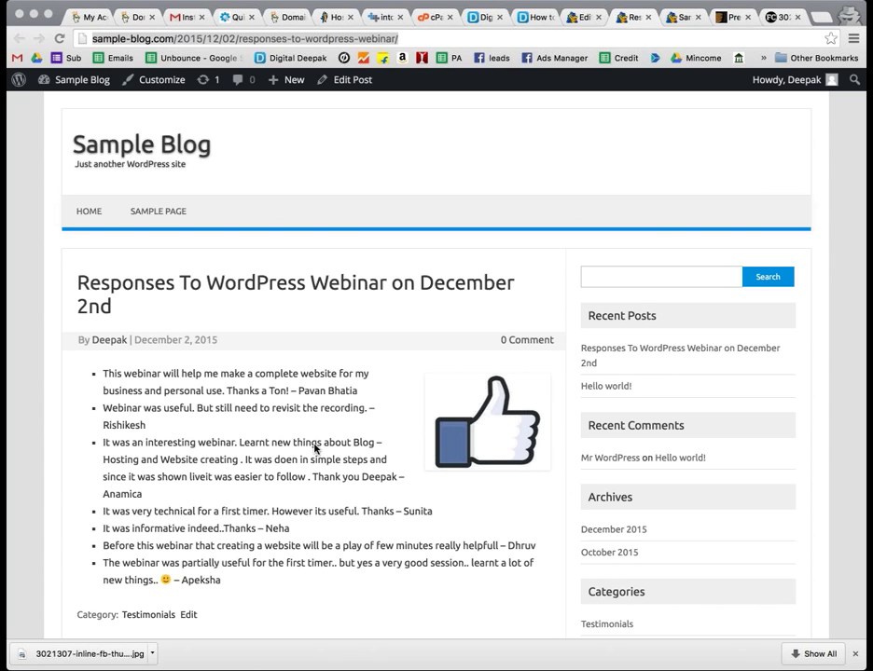
scroll(314, 449, "down", 5)
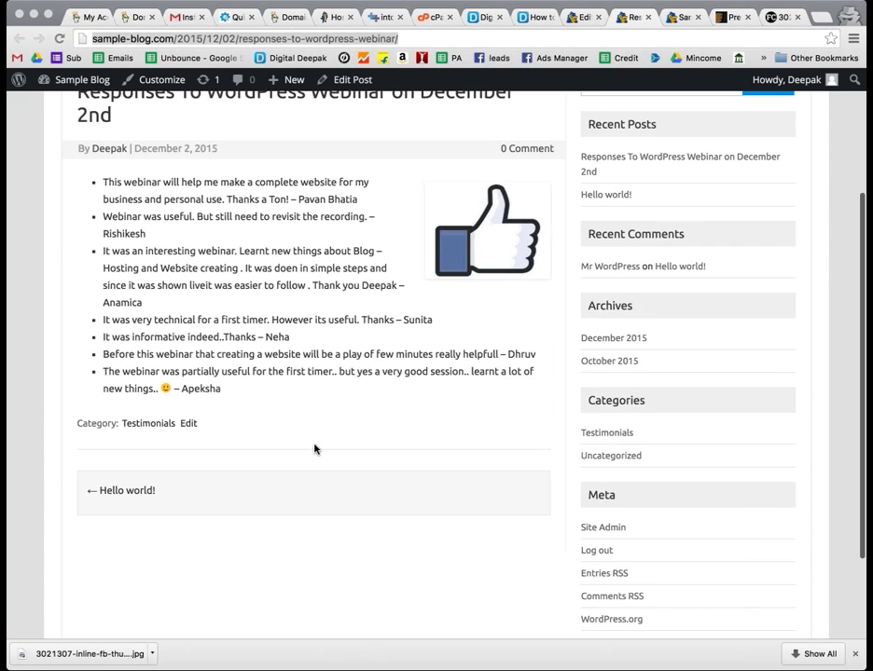
scroll(314, 448, "up", 1)
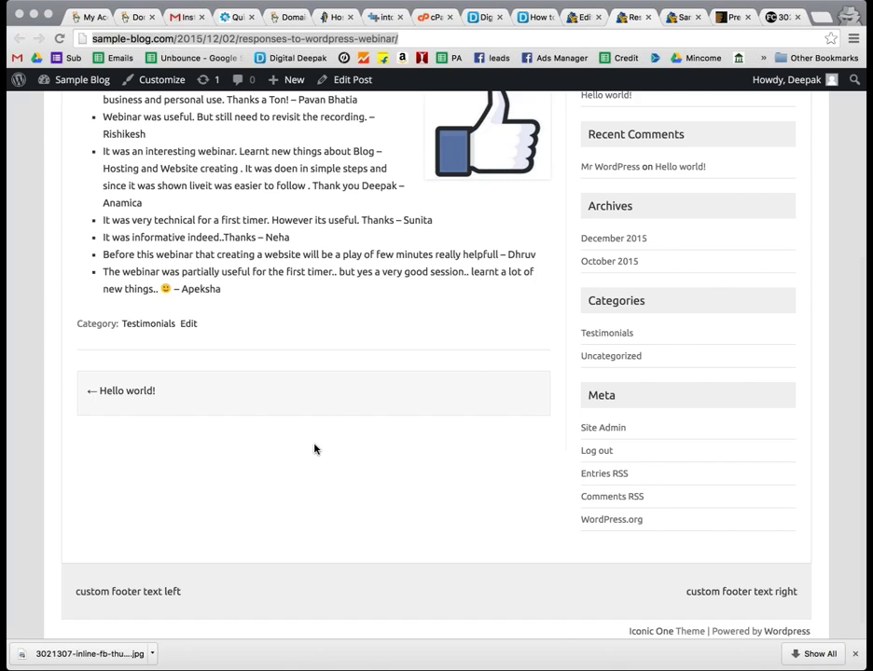
scroll(315, 448, "up", 4)
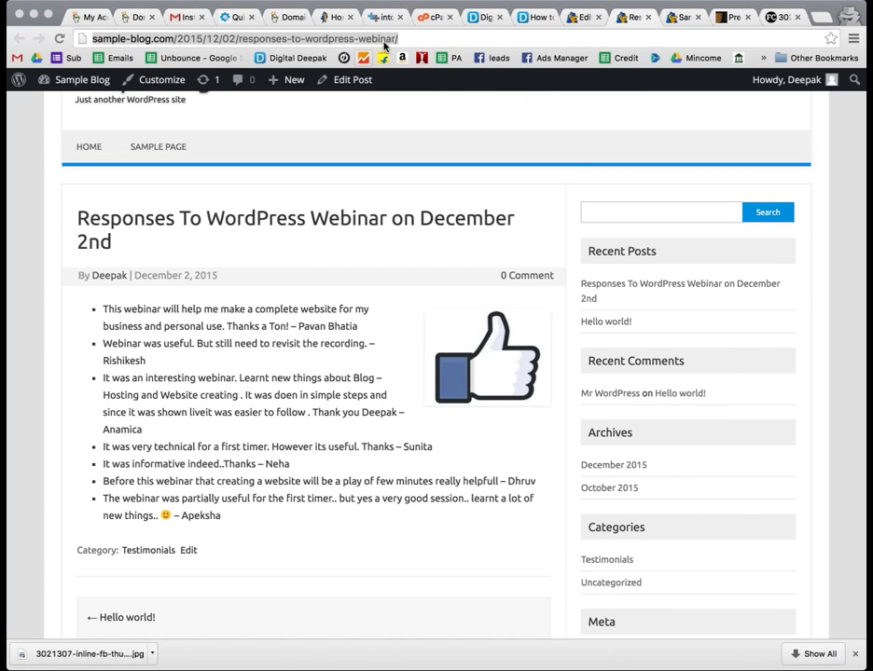
- Load the blog home page at sample-blog.com to see the post listed
left_click(405, 41)
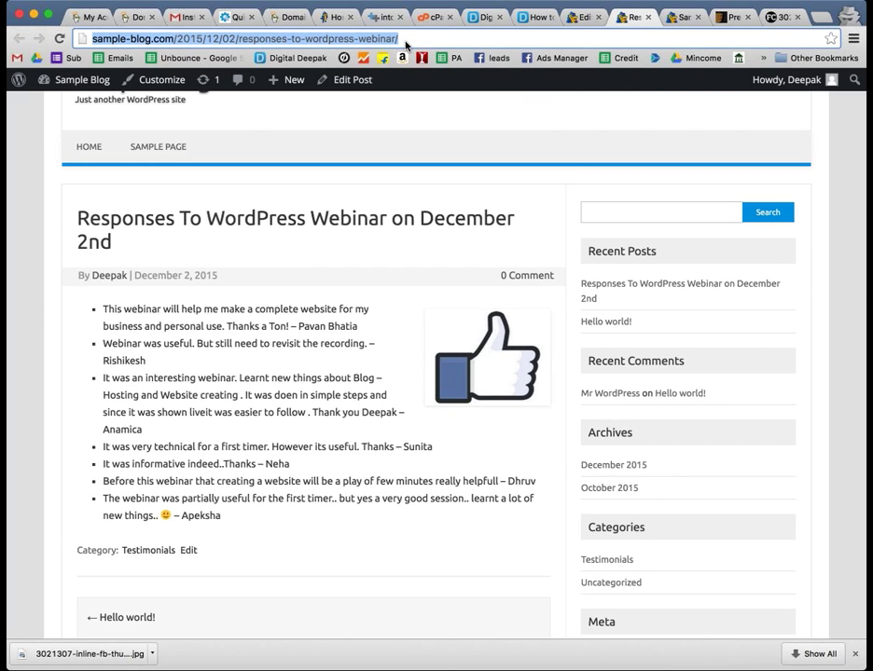
left_click(405, 44)
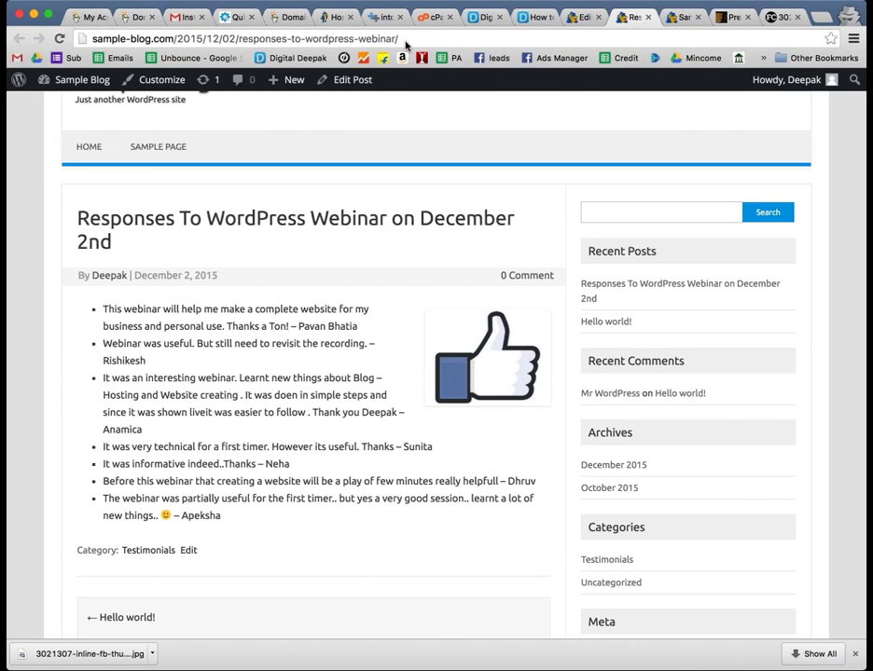
key("Return")
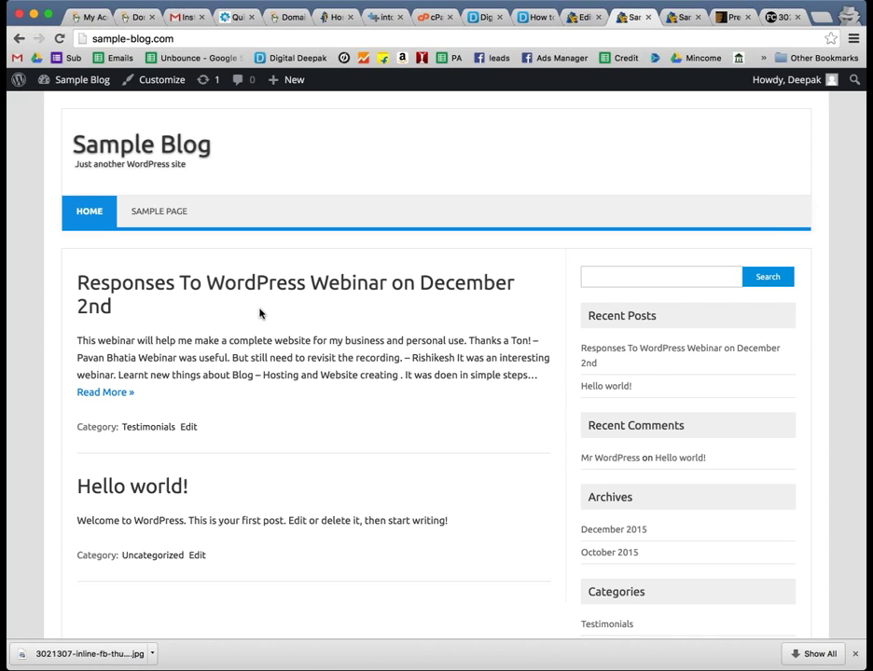
- Open 'Responses To WordPress Webinar on December 2nd' from the home page and select its URL
left_click(311, 284)
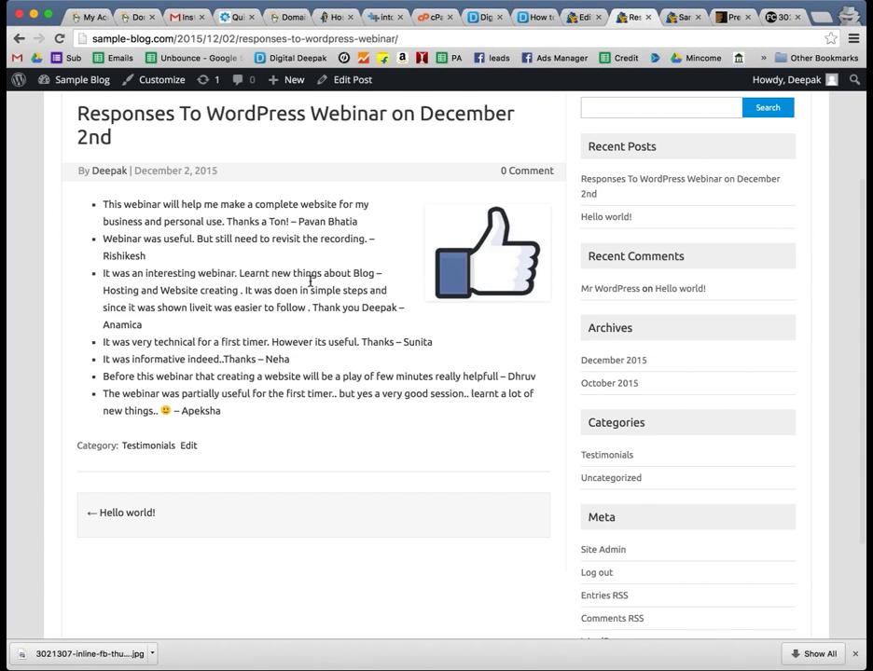
scroll(310, 282, "down", 2)
left_click(338, 40)
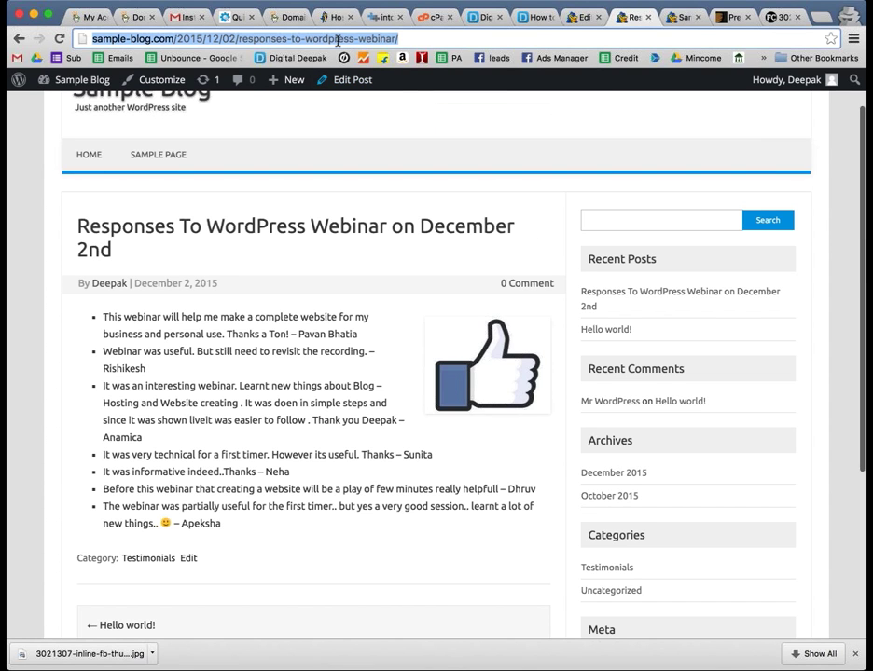
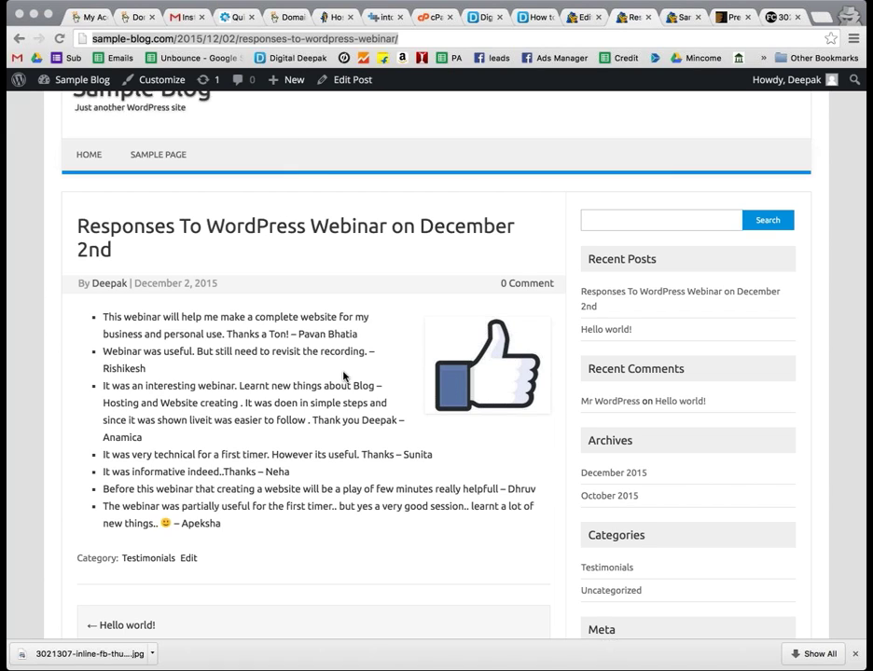
- Browse the blog's October 2015 archive, then return to the admin list of posts
key("super+l")
scroll(429, 373, "down", 1)
scroll(611, 304, "down", 4)
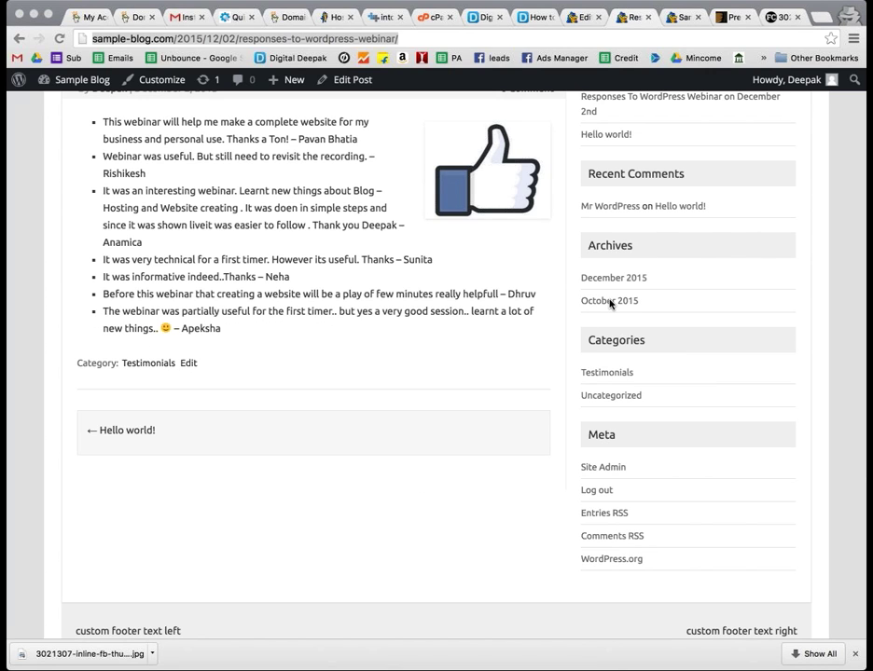
left_click(611, 302)
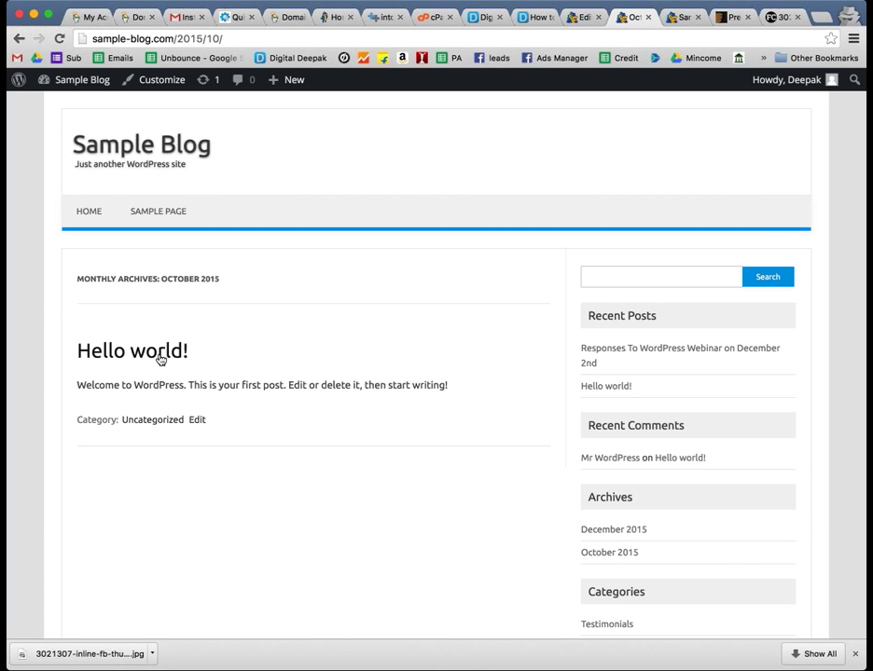
left_click(579, 16)
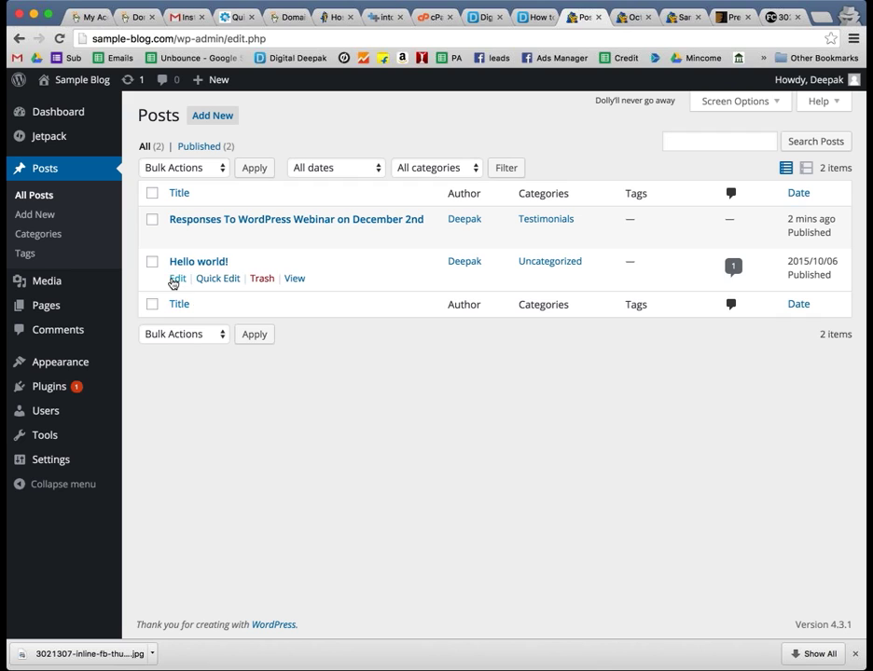
- Trash the 'Hello world!' post, then go to Appearance > Themes
left_click(261, 280)
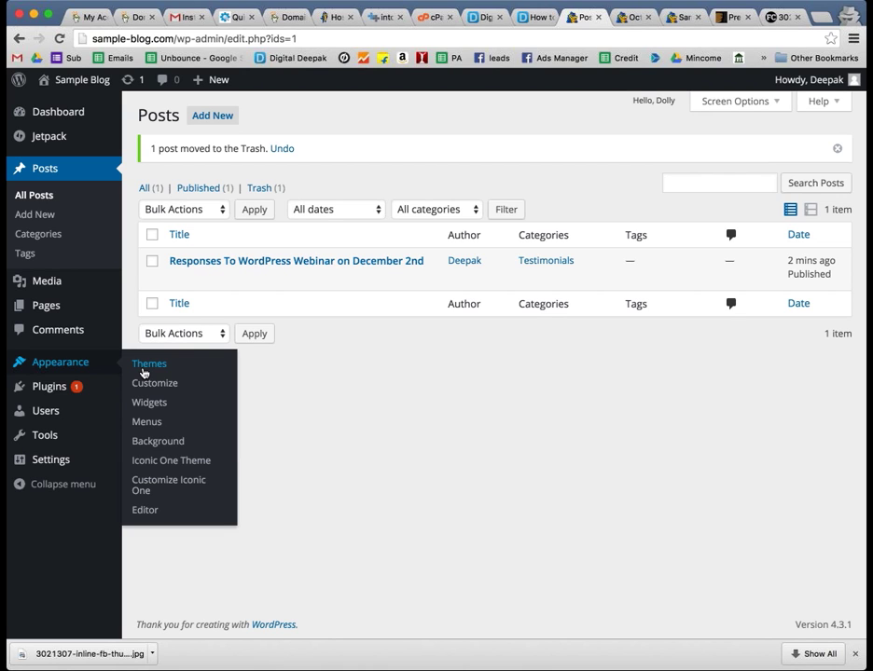
left_click(144, 372)
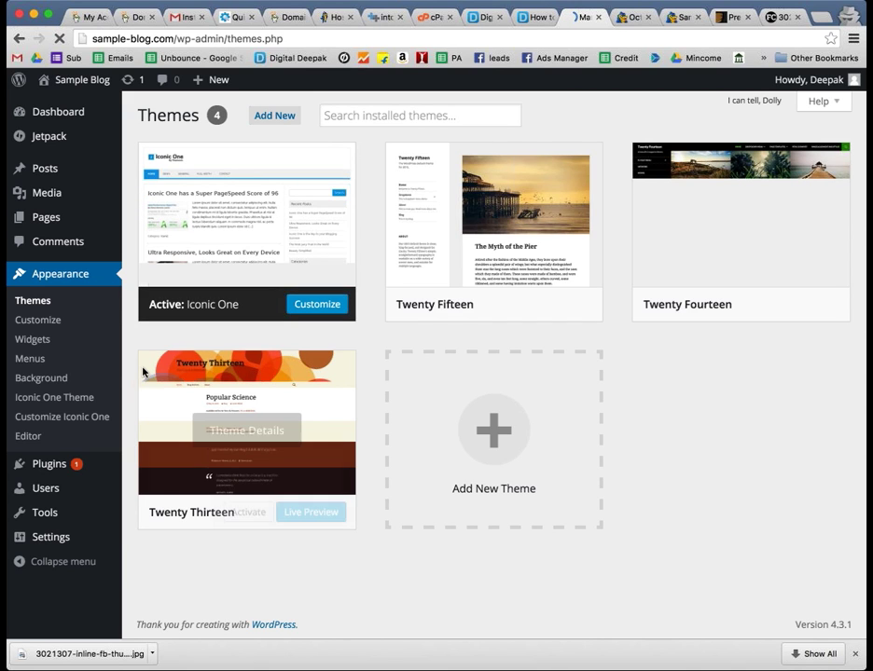
- Install the Patus theme from Add New and activate it
left_click(274, 115)
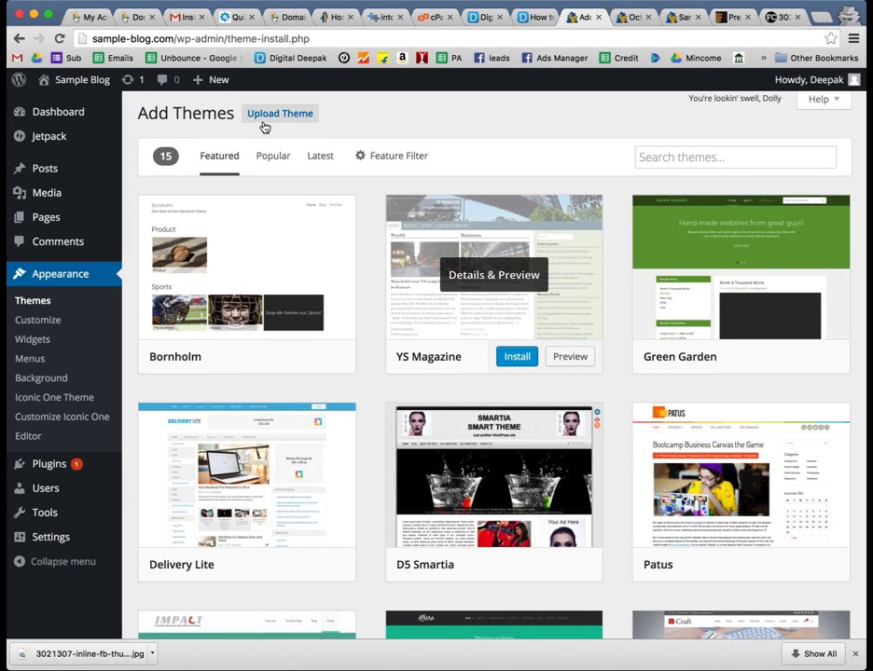
scroll(264, 127, "down", 5)
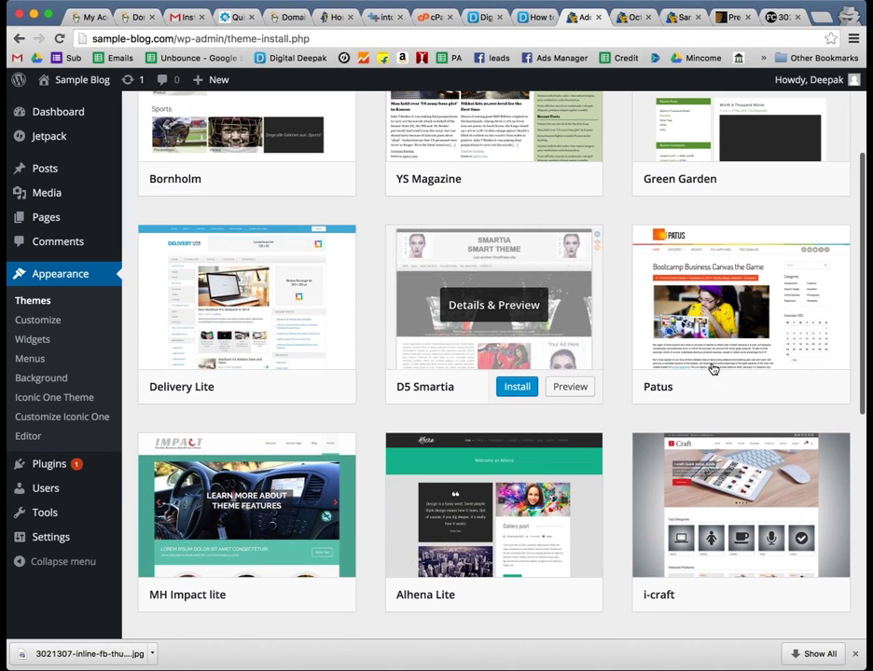
left_click(762, 388)
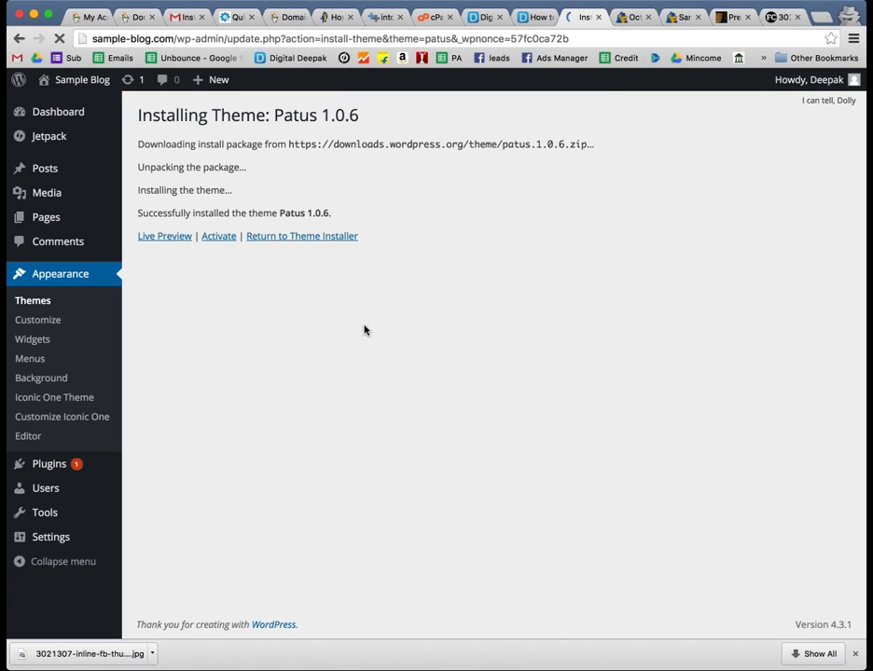
left_click(219, 236)
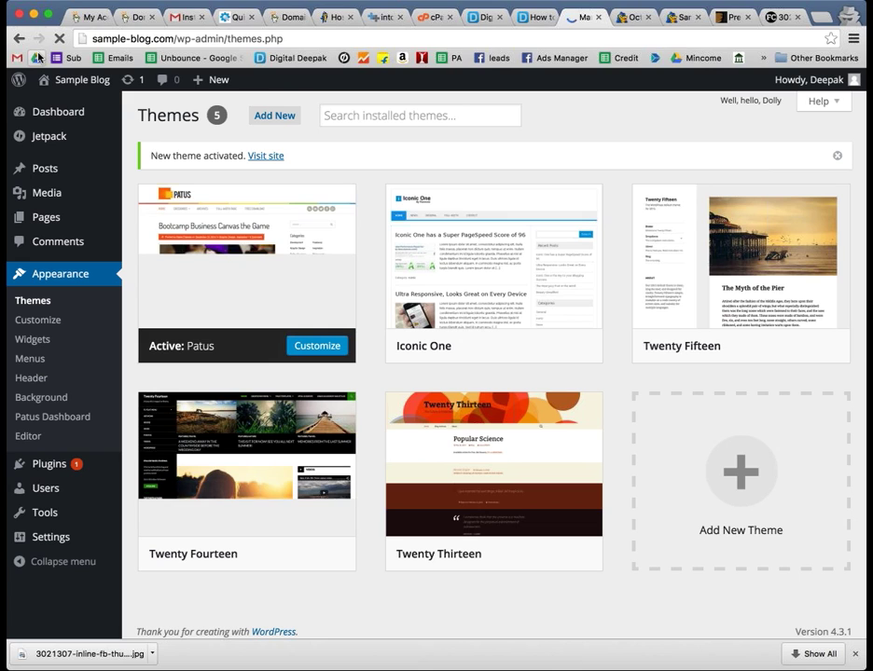
mouse_move(265, 264)
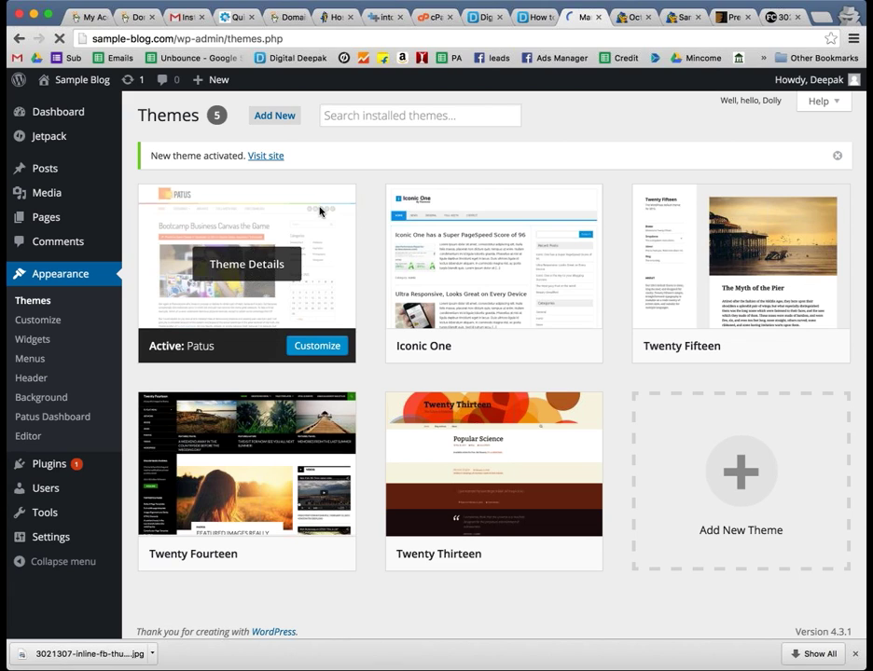
right_click(272, 160)
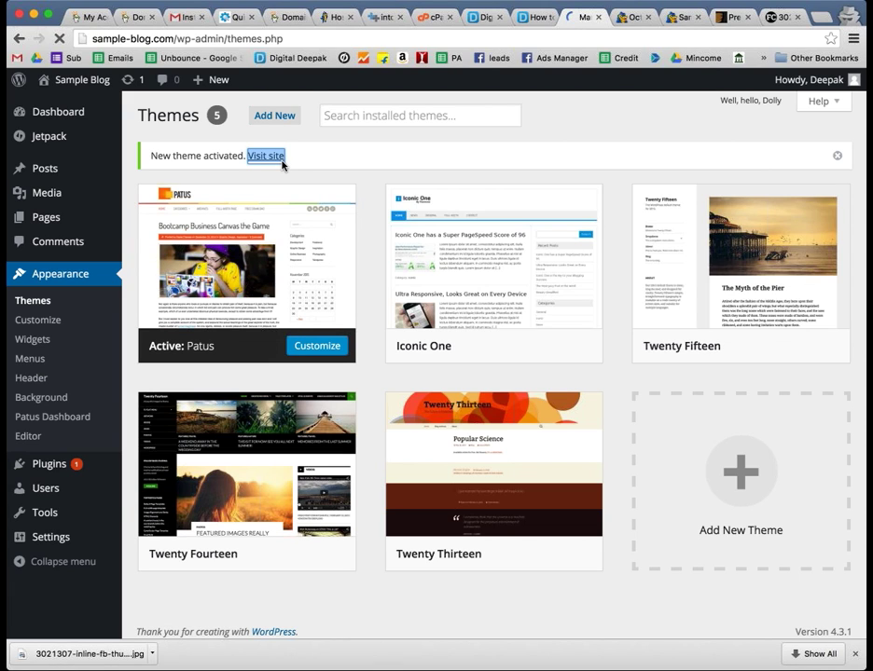
left_click(282, 163)
left_click(643, 17)
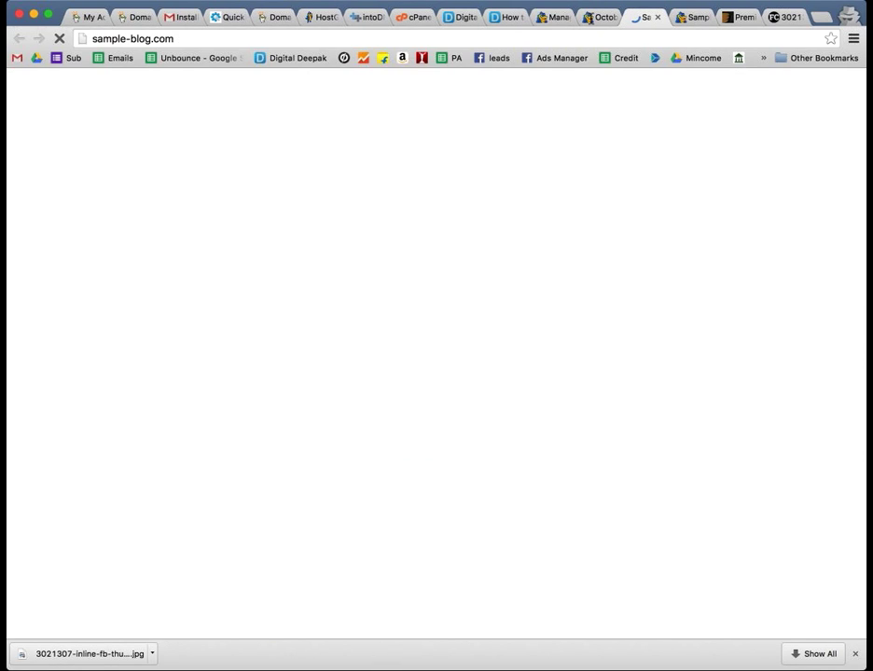
left_click(473, 37)
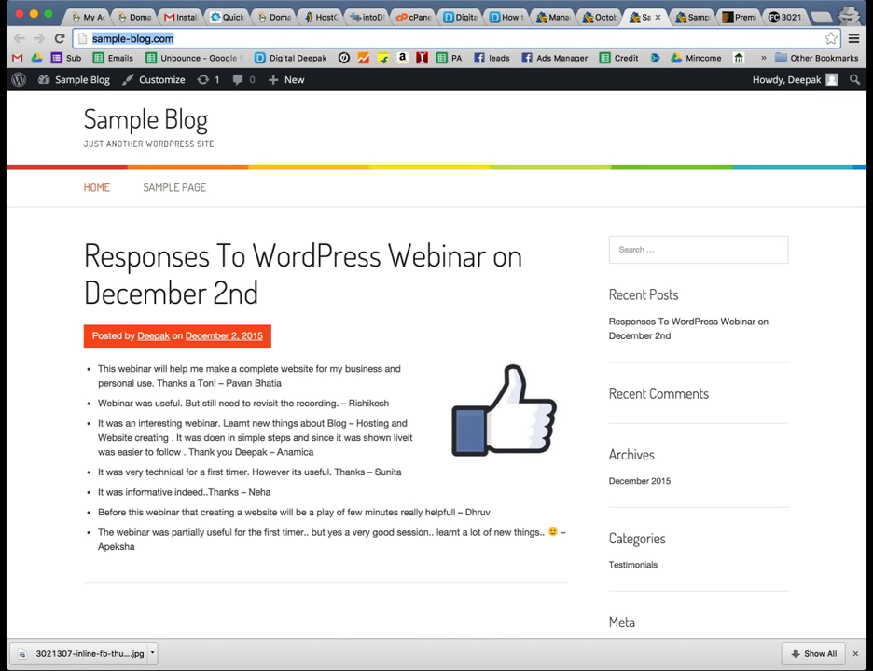
key("super+Tab")
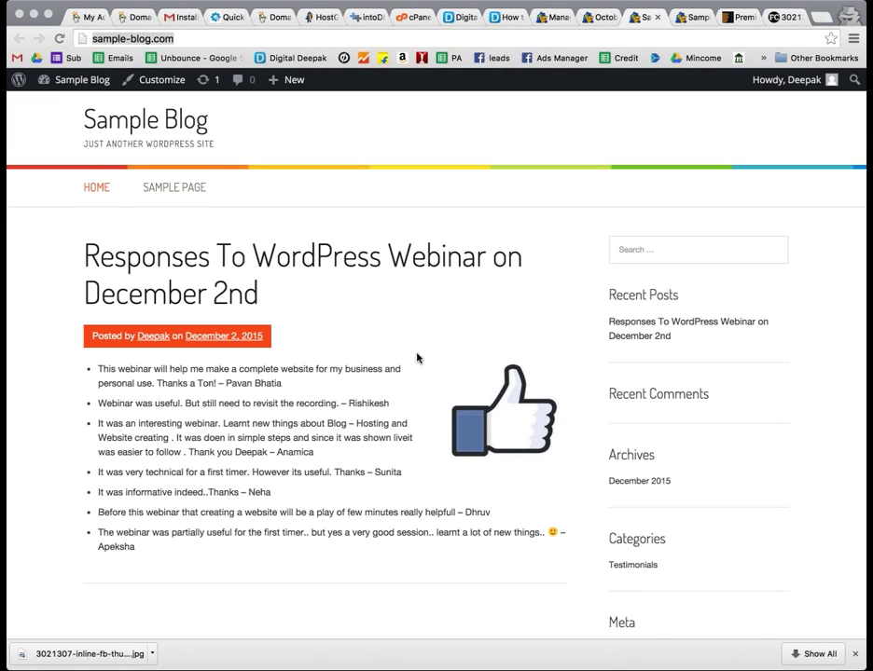
scroll(417, 357, "down", 5)
scroll(415, 356, "up", 5)
key("super+Tab")
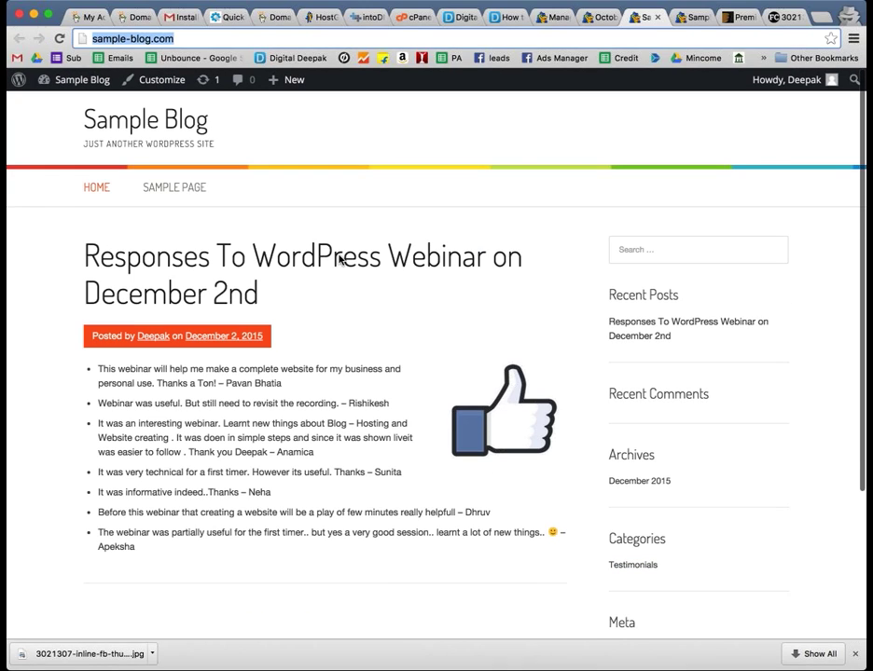
left_click(340, 260)
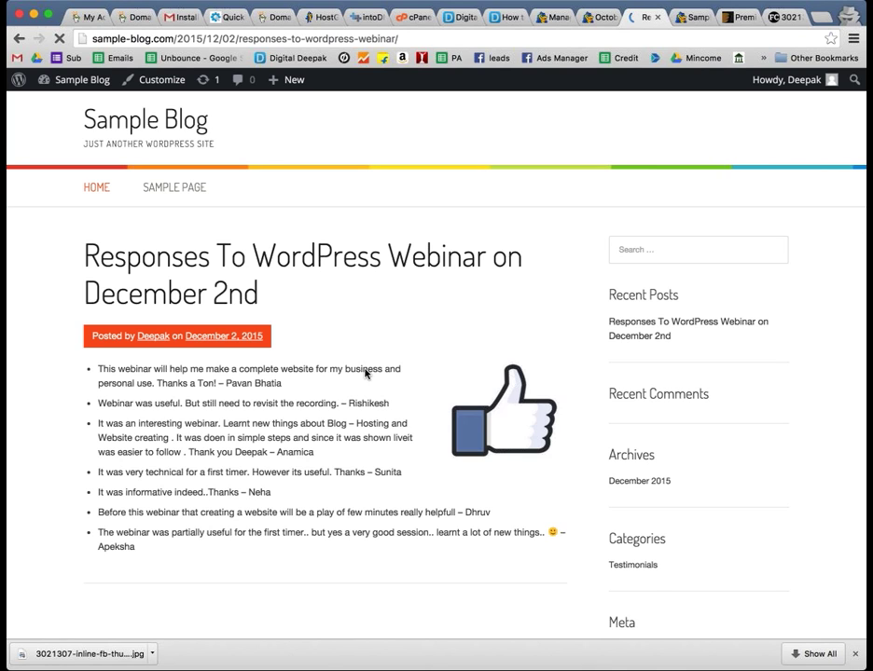
scroll(365, 373, "down", 5)
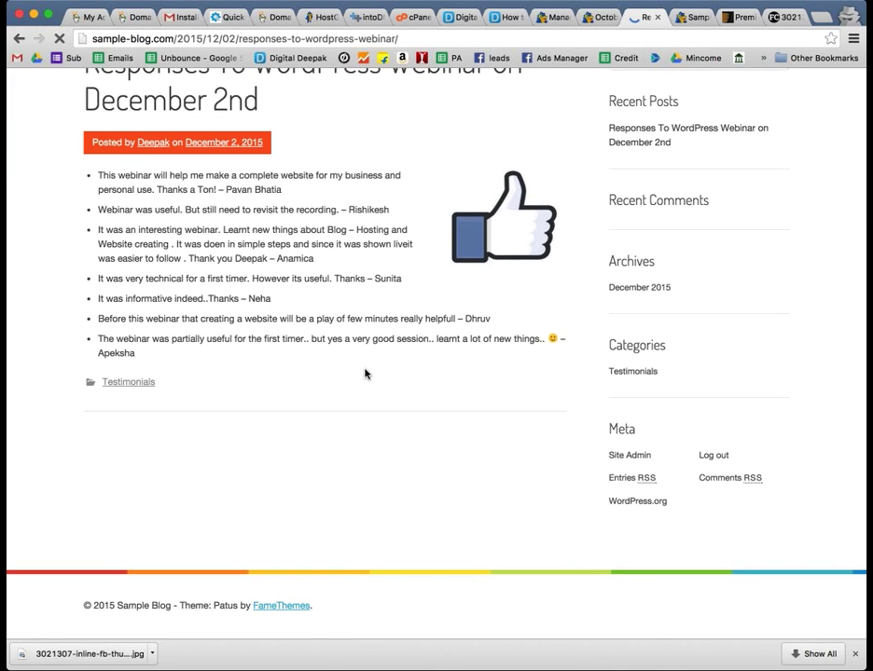
key("ctrl+shift+Tab")
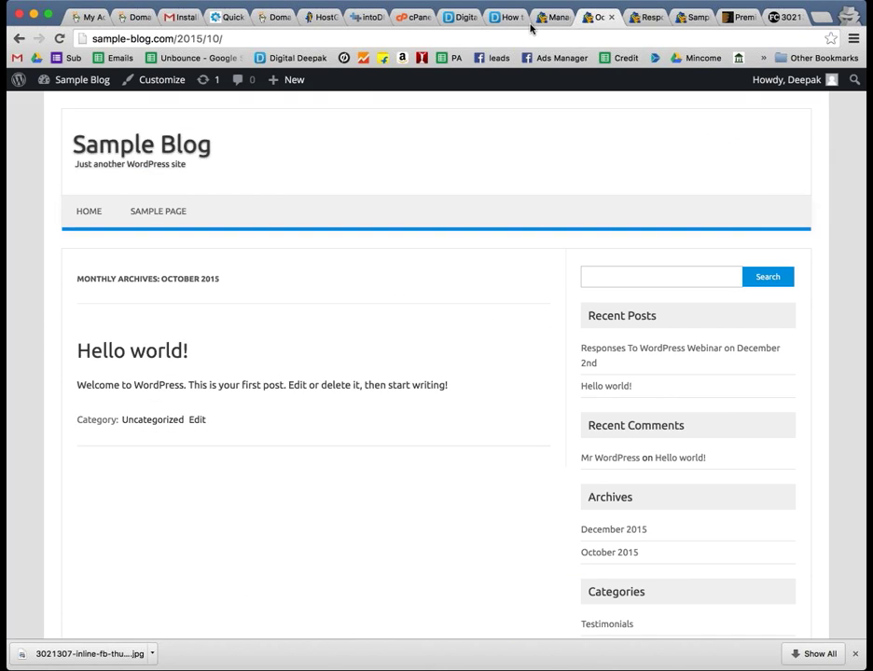
key("ctrl+shift+Tab")
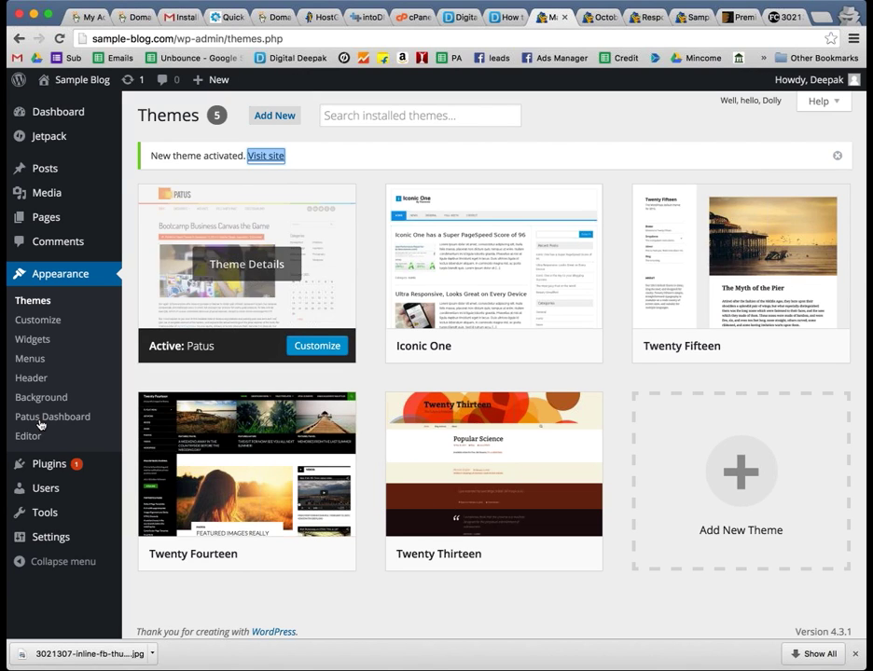
- In Discussion settings, require commenters' name and e-mail and drop the login requirement
mouse_move(74, 538)
left_click(150, 537)
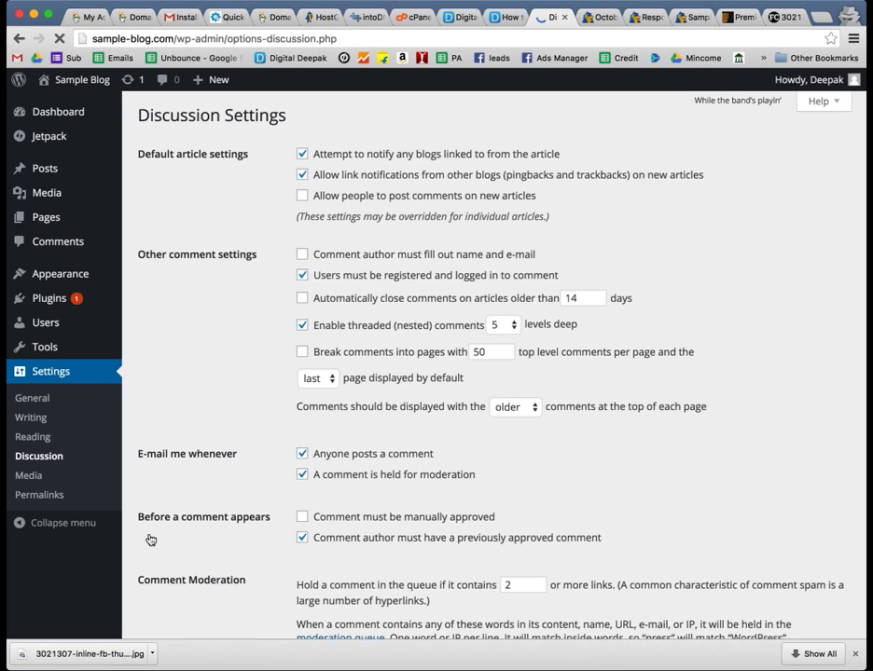
left_click(302, 255)
left_click(302, 276)
scroll(295, 286, "down", 7)
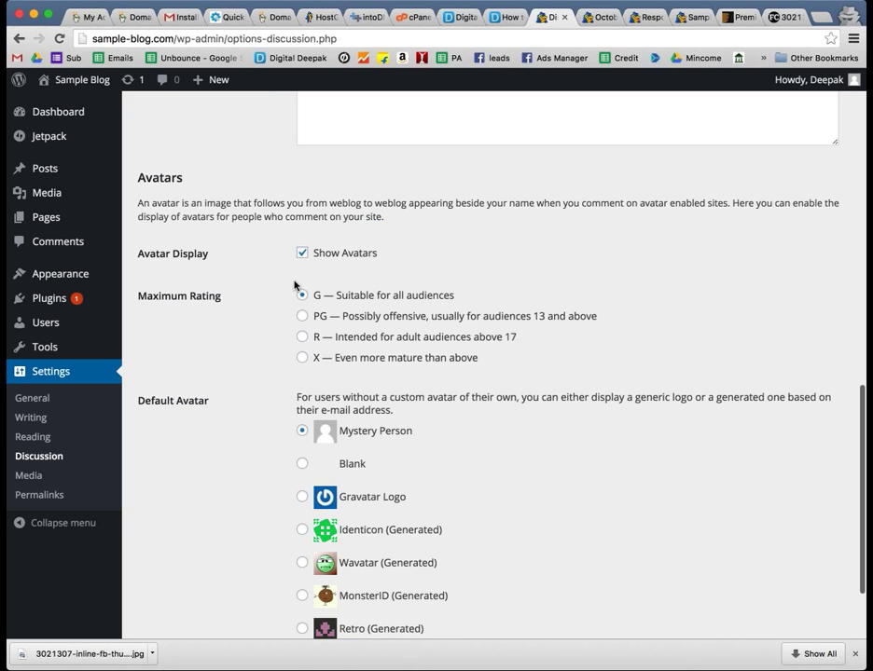
scroll(275, 565, "down", 2)
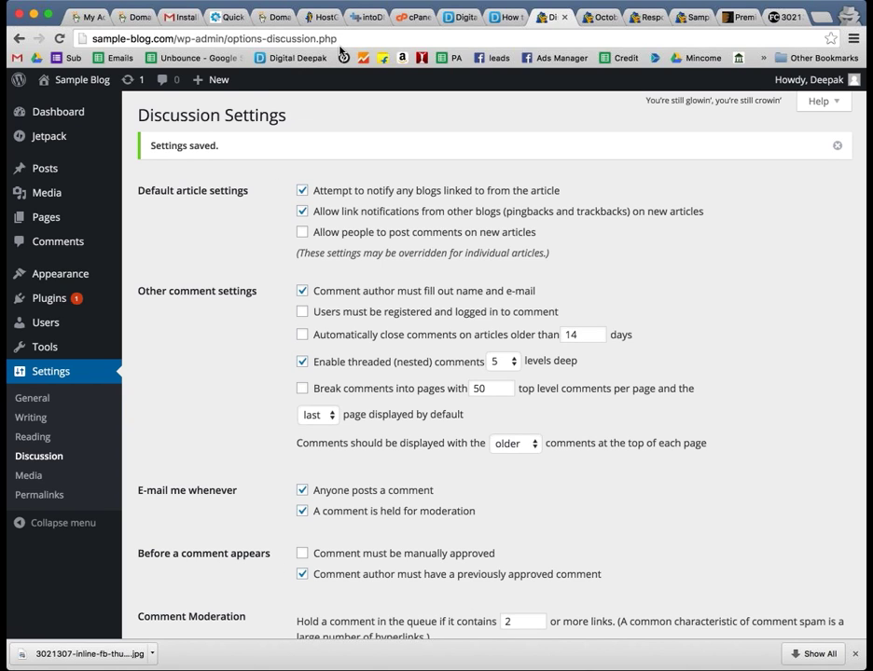
- Check the live post and the blog's front page, then go back to the Dashboard
mouse_move(104, 86)
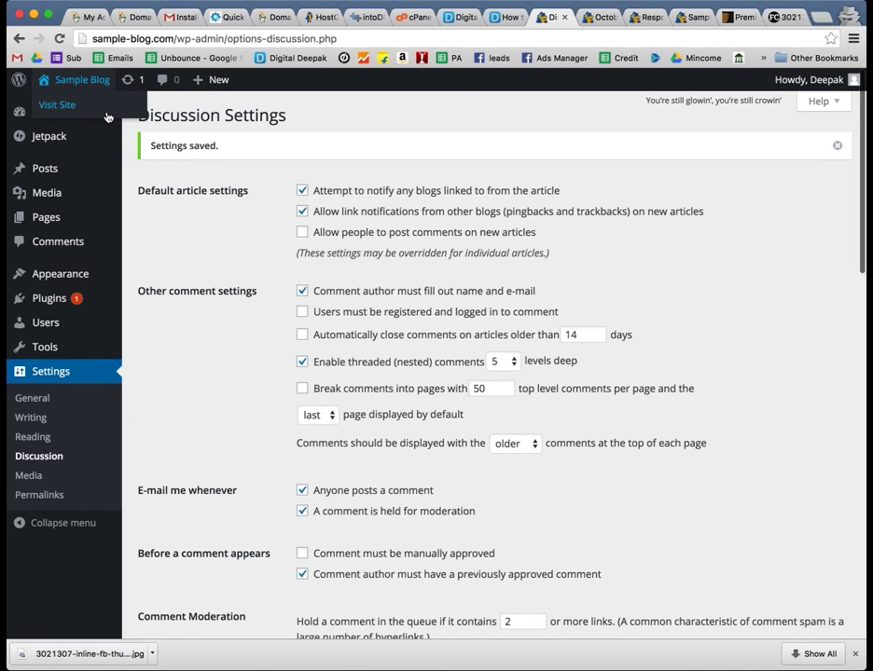
left_click(107, 114)
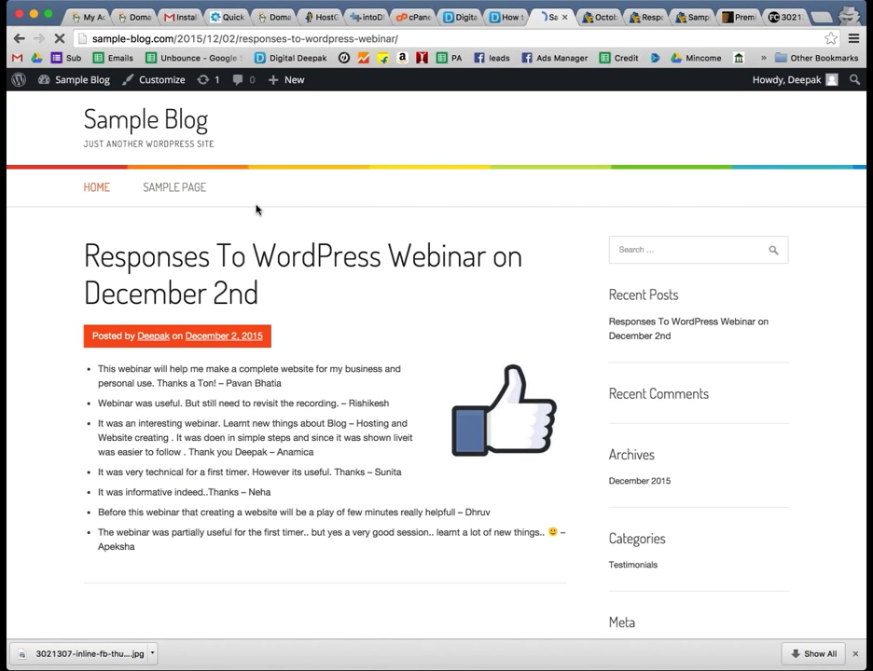
scroll(257, 207, "down", 5)
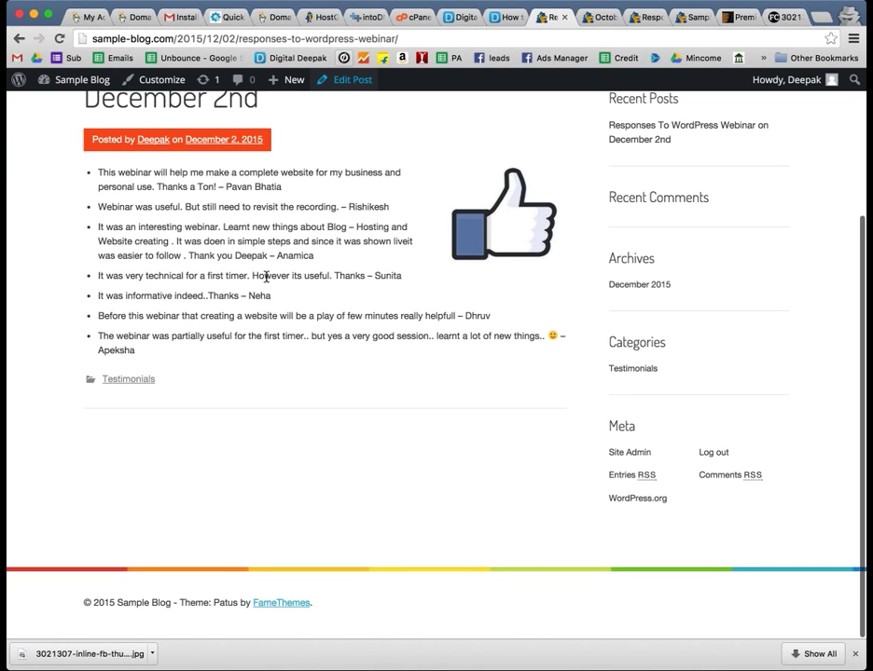
key("super+l")
key("ctrl+c")
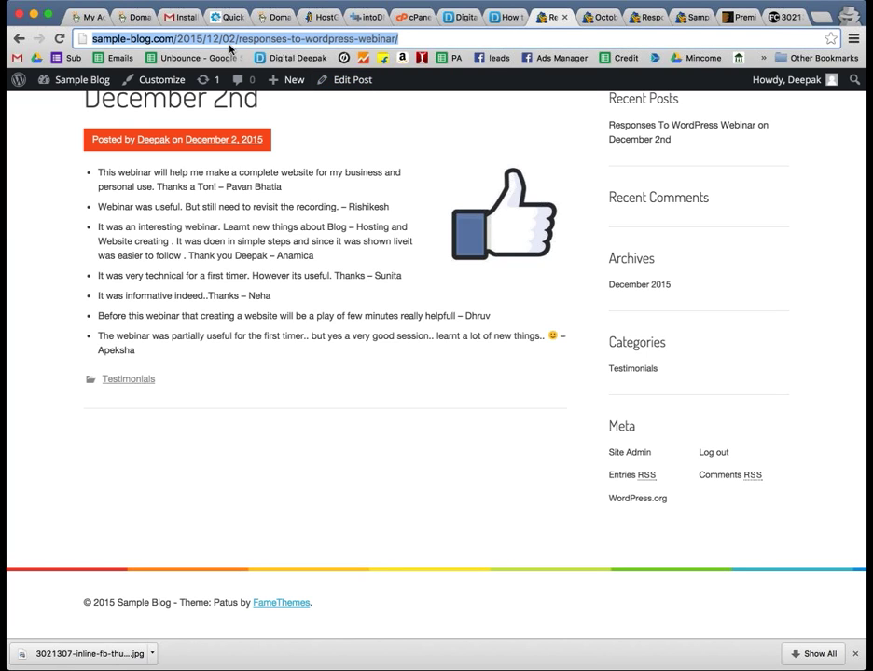
left_click(19, 39)
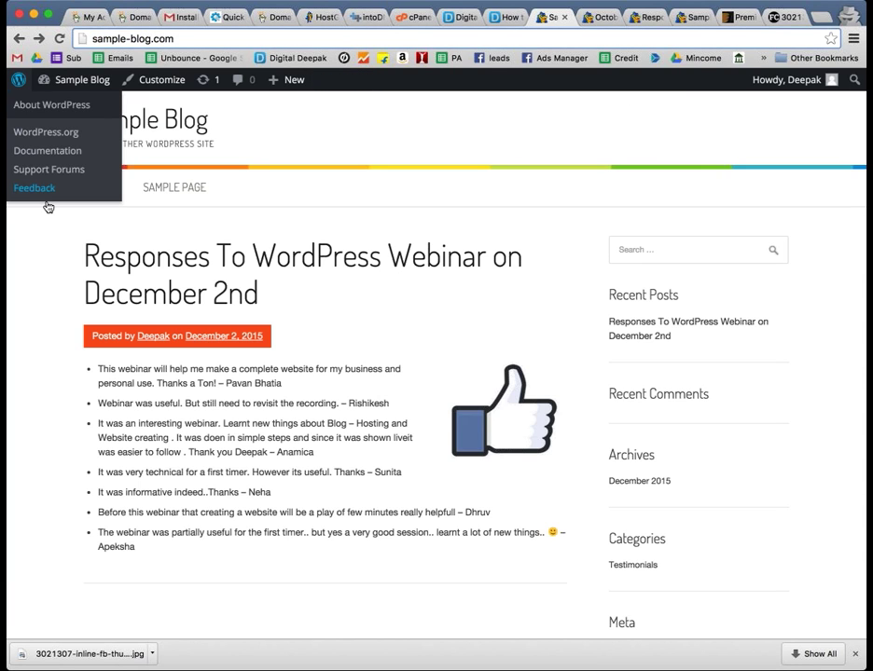
left_click(76, 133)
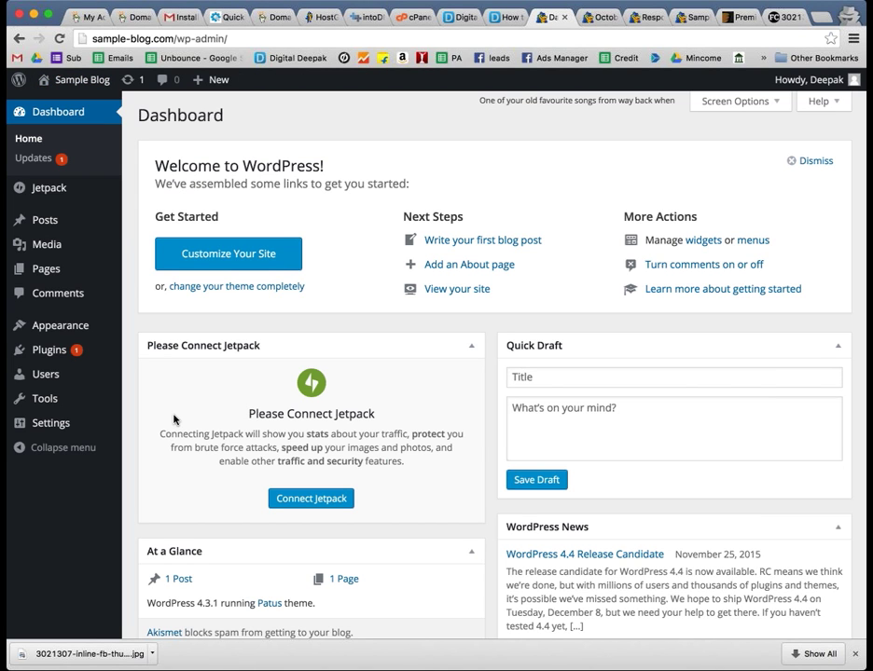
- Allow people to comment on new articles and save the Discussion settings
mouse_move(88, 428)
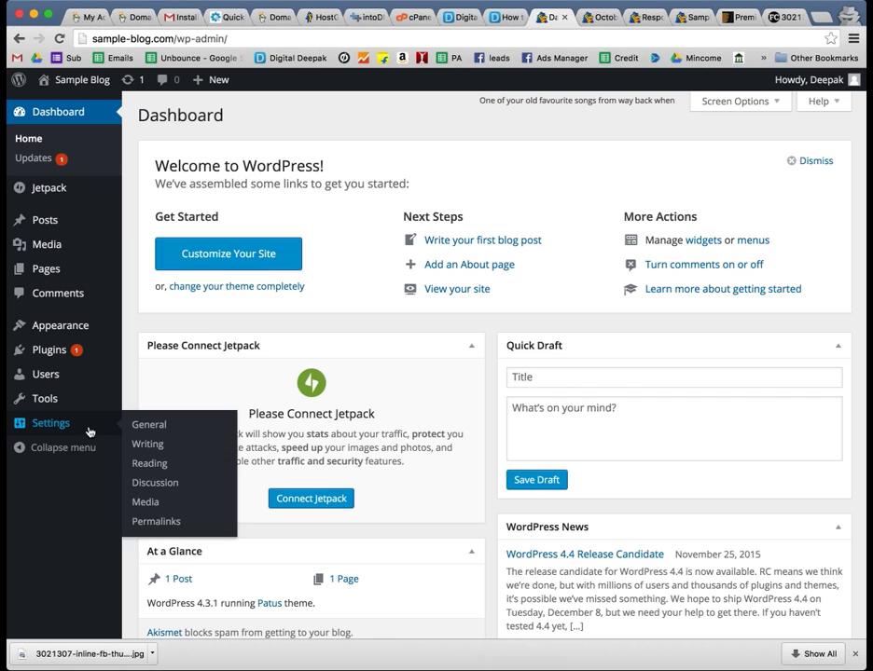
left_click(157, 484)
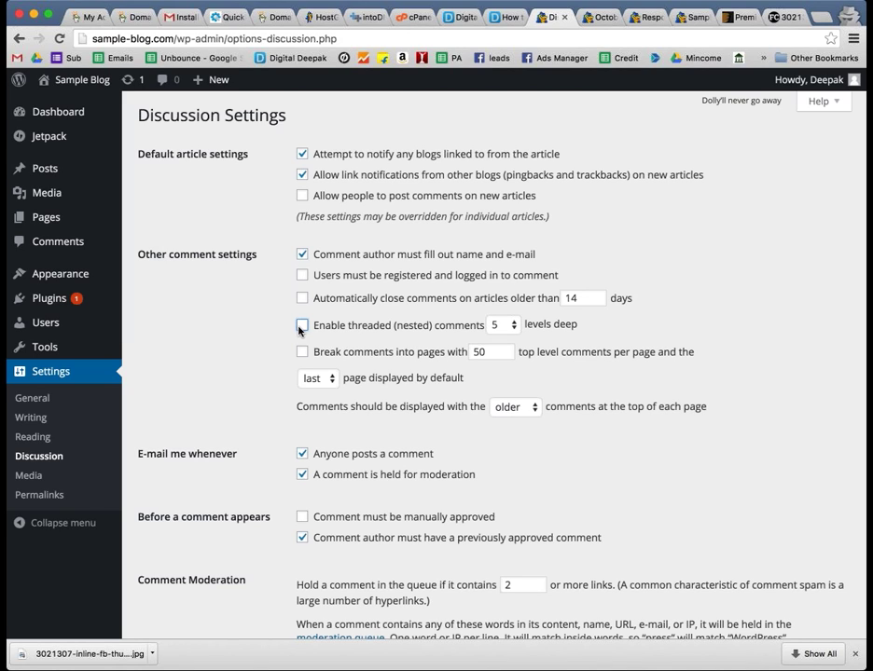
left_click(303, 196)
scroll(269, 361, "down", 10)
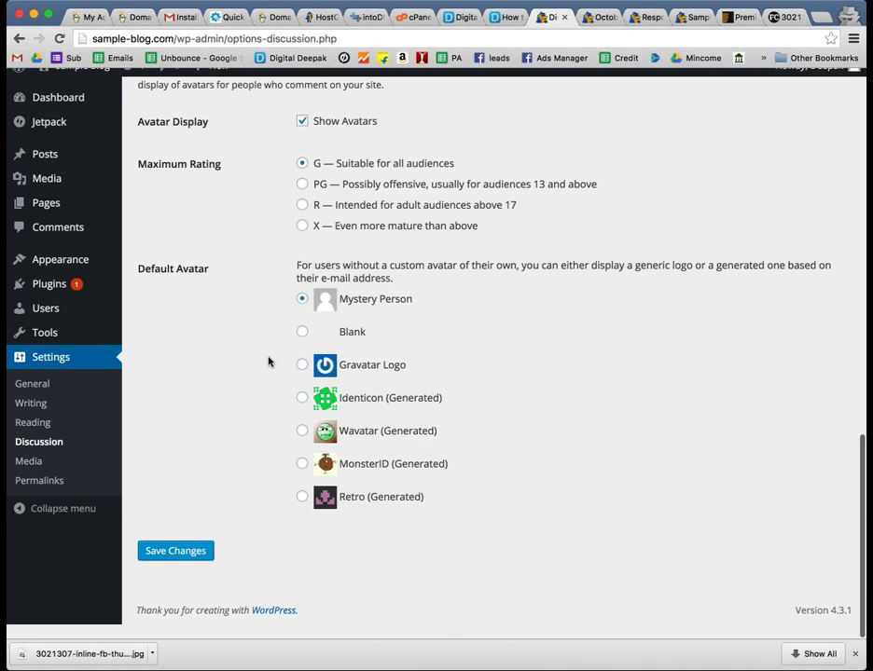
left_click(175, 565)
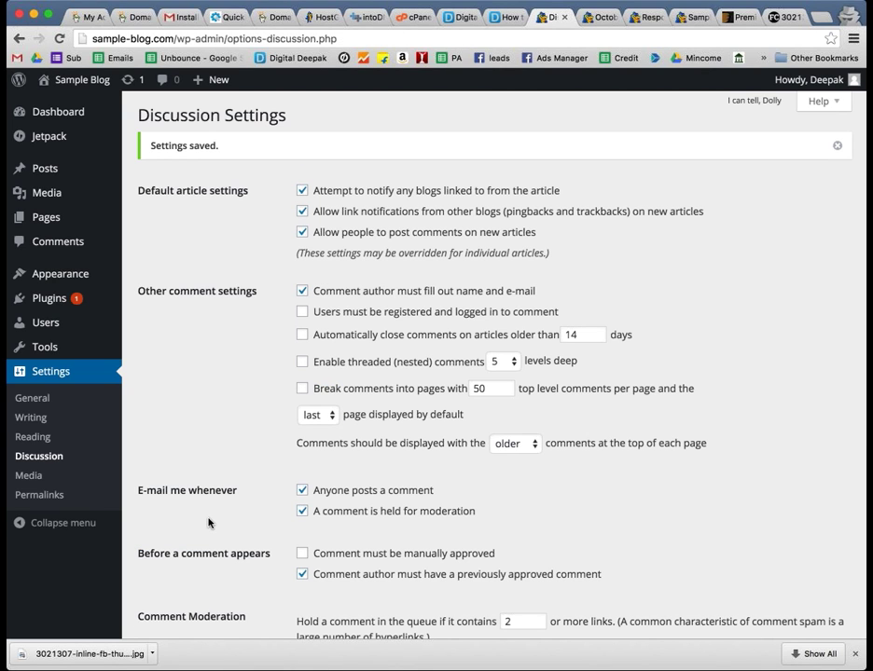
- Load the webinar post's URL in a new private browsing window
key("ctrl+shift+n")
key("ctrl+v")
key("Return")
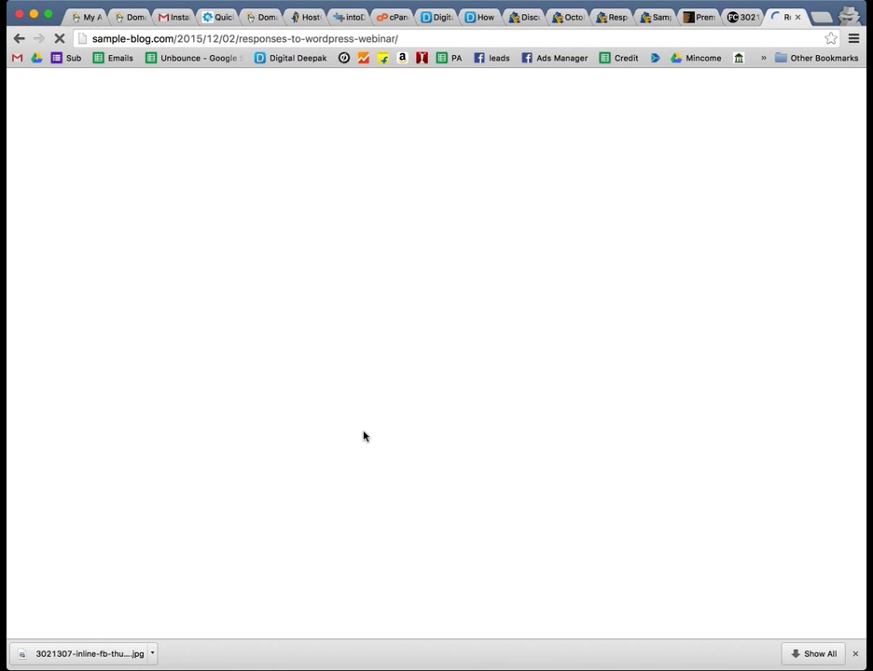
- Reload and scroll through the webinar post as a logged-out visitor
scroll(364, 436, "down", 5)
scroll(363, 435, "up", 4)
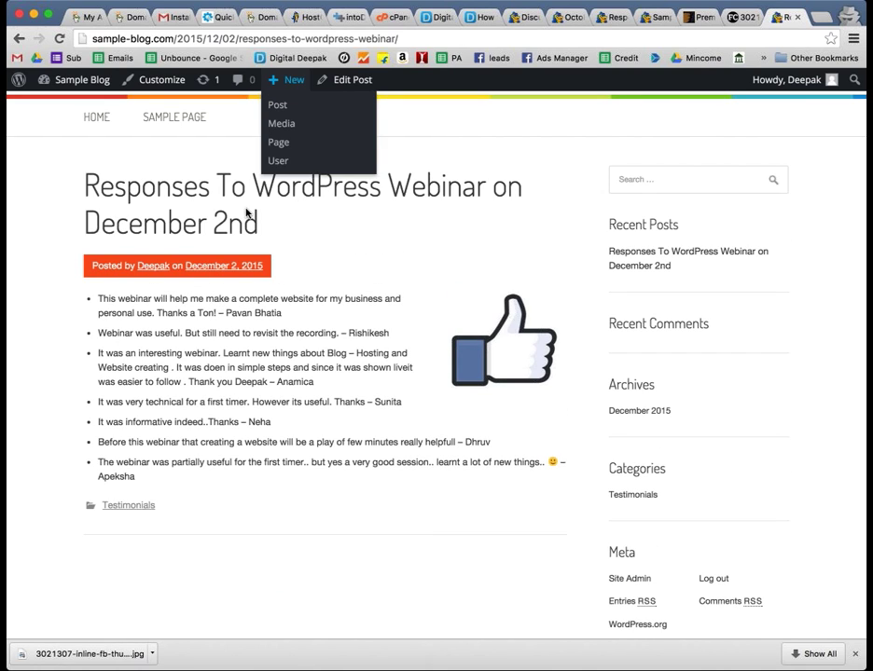
key("super+r")
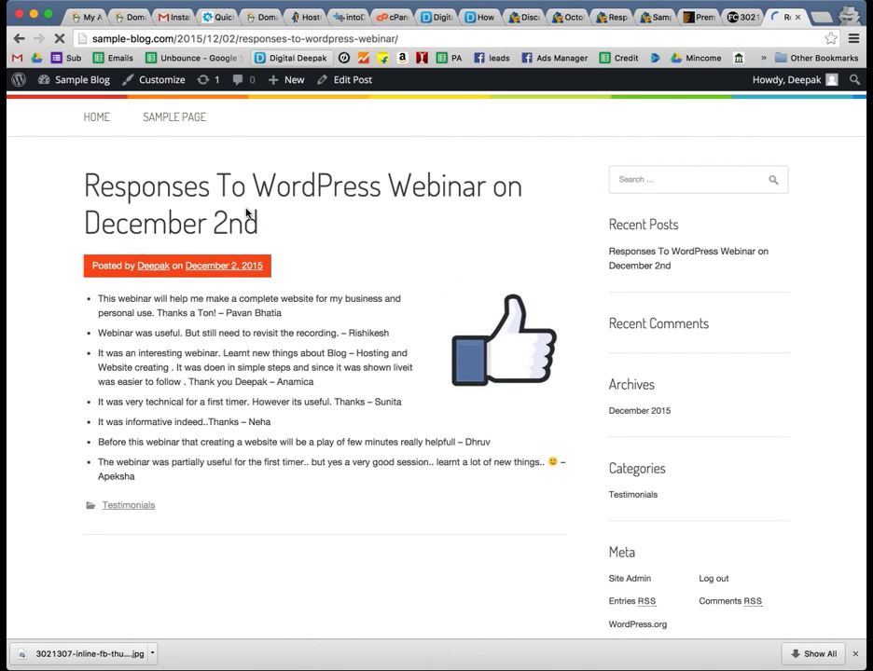
scroll(327, 214, "down", 3)
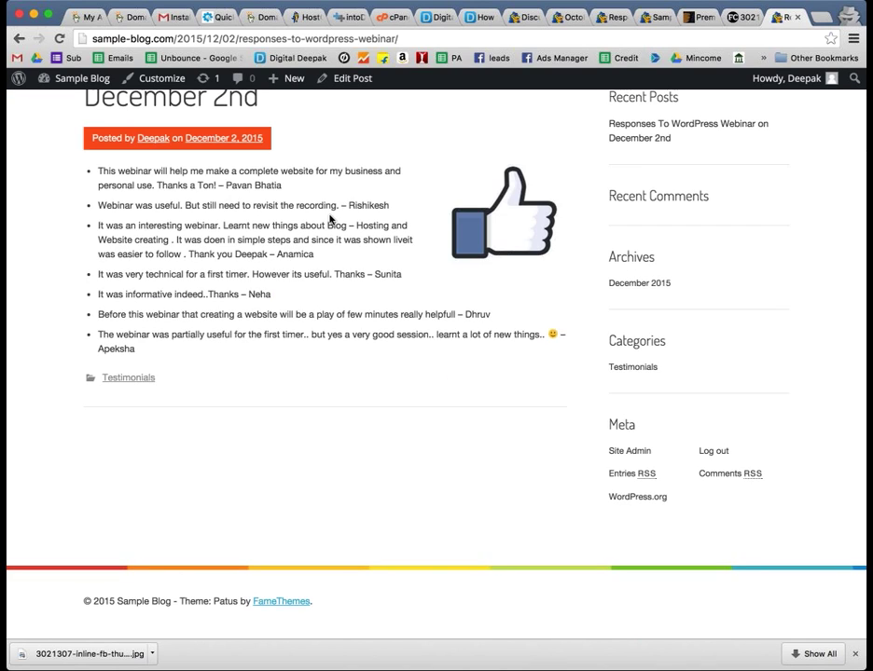
scroll(329, 219, "up", 3)
left_click(325, 41)
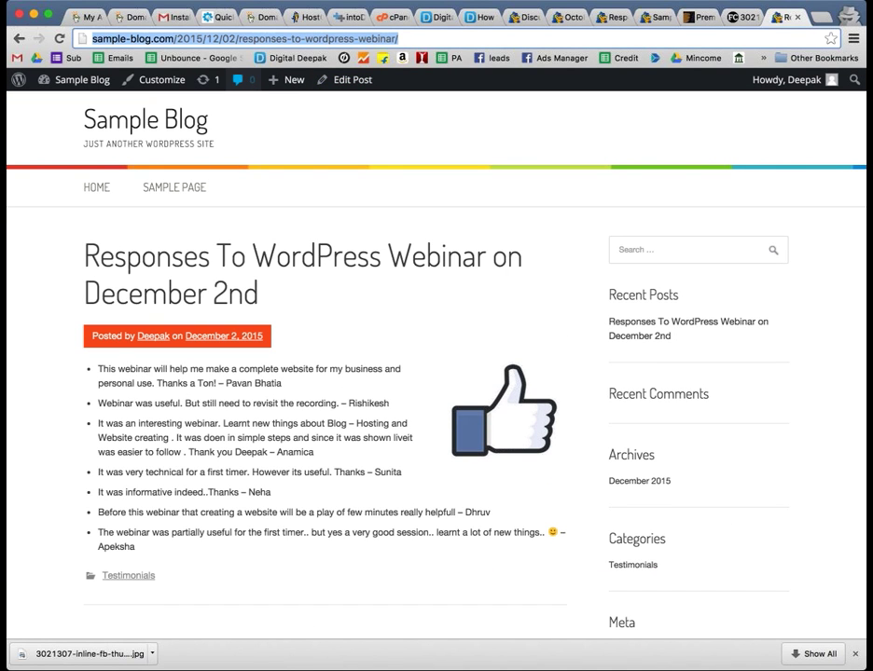
left_click(332, 670)
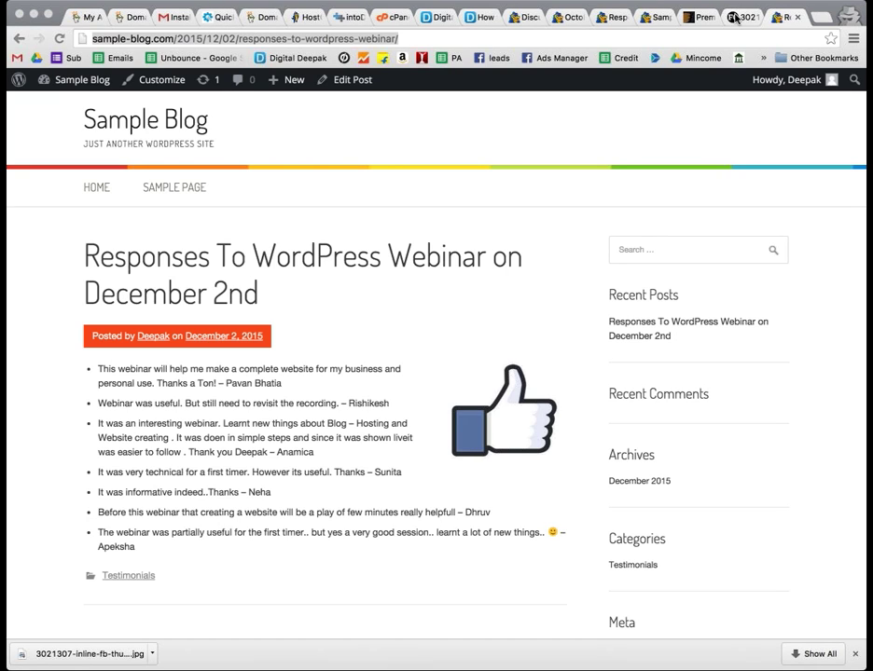
- Return to the logged-in window's webinar post tab and head to the admin Dashboard
left_click(746, 17)
left_click(659, 19)
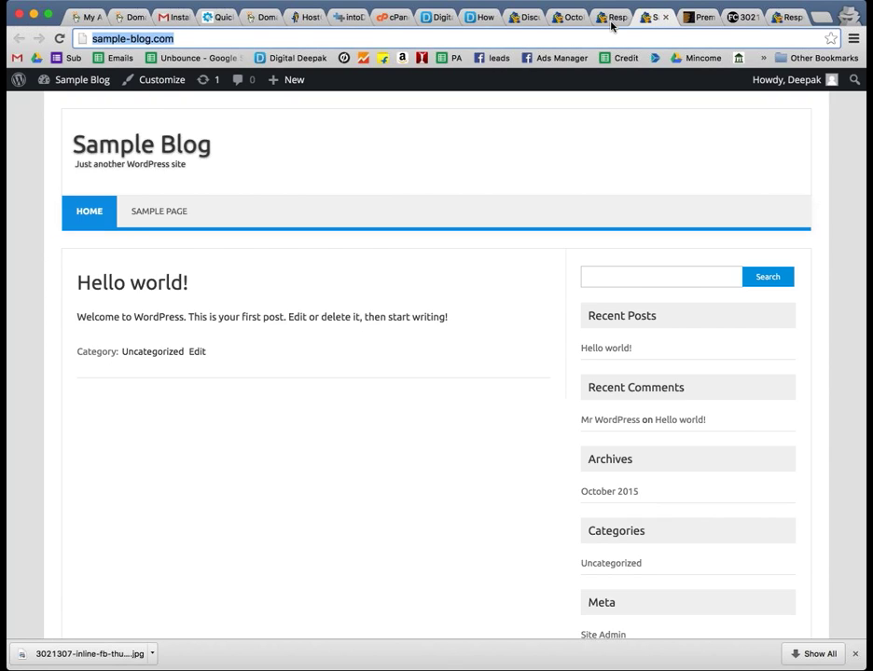
left_click(610, 16)
left_click(85, 82)
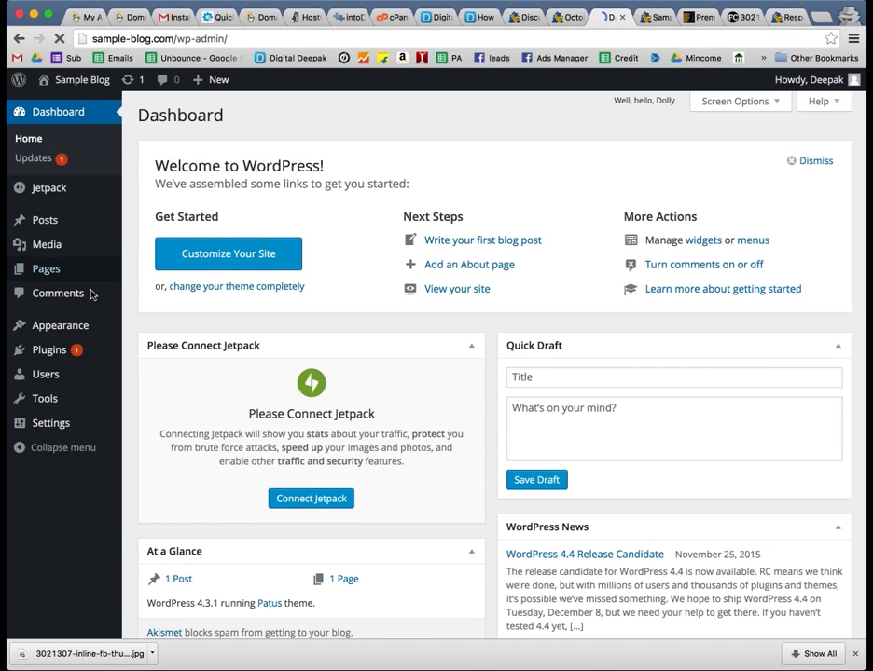
- Enable threaded comments, untick both e-mail notifications and the prior-approval requirement, then save
mouse_move(63, 429)
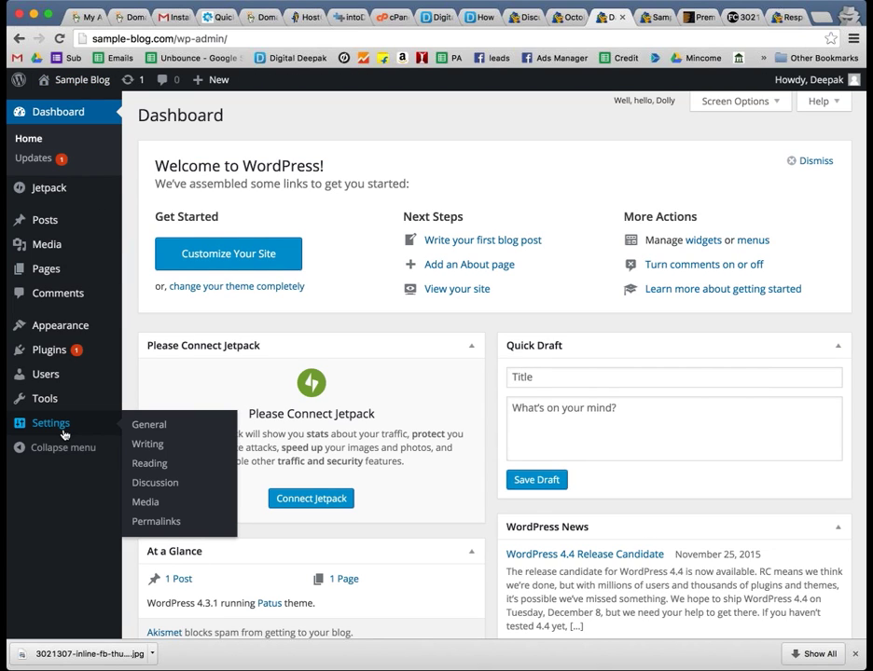
left_click(151, 485)
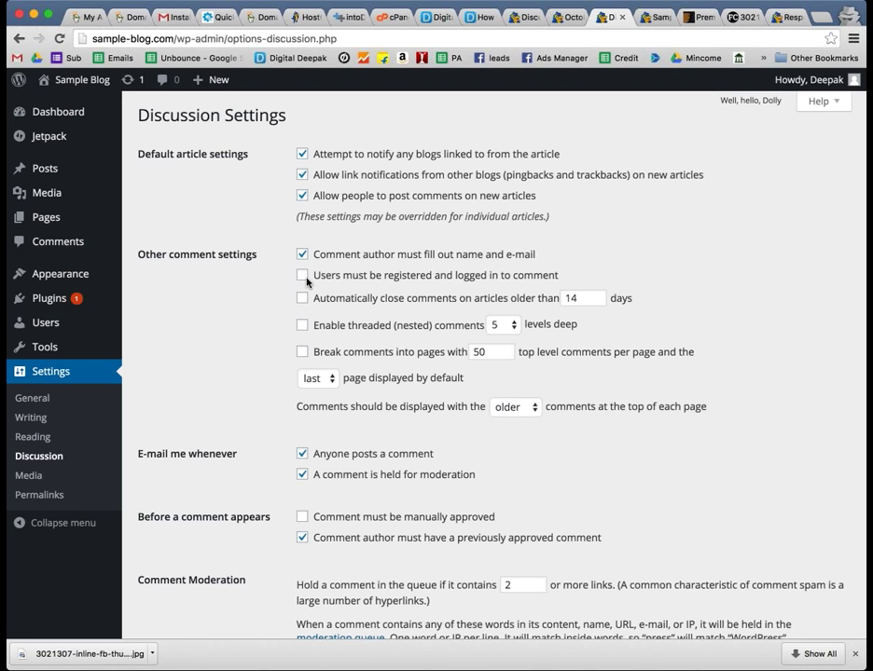
left_click(304, 325)
scroll(307, 429, "down", 2)
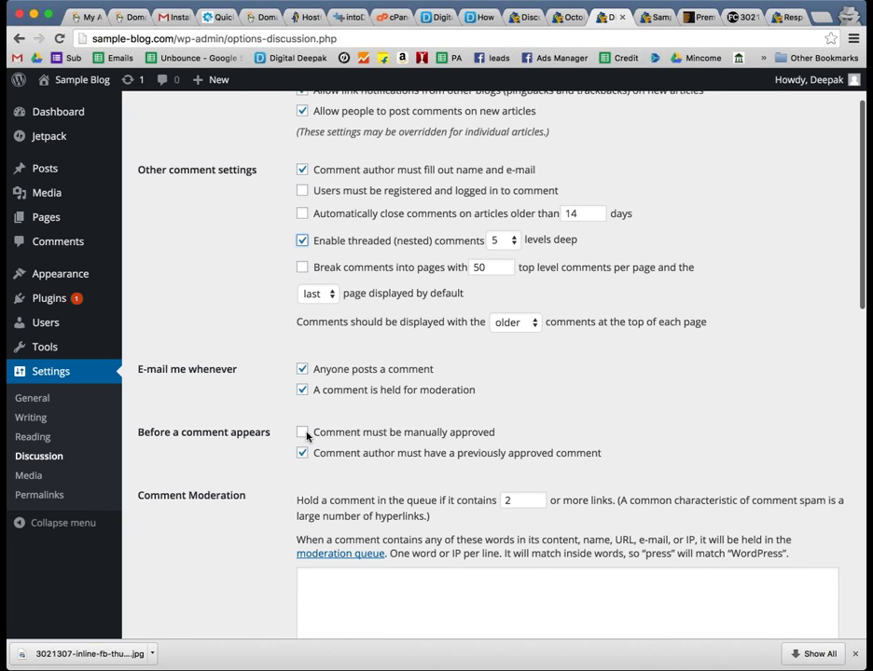
scroll(306, 433, "down", 1)
left_click(302, 315)
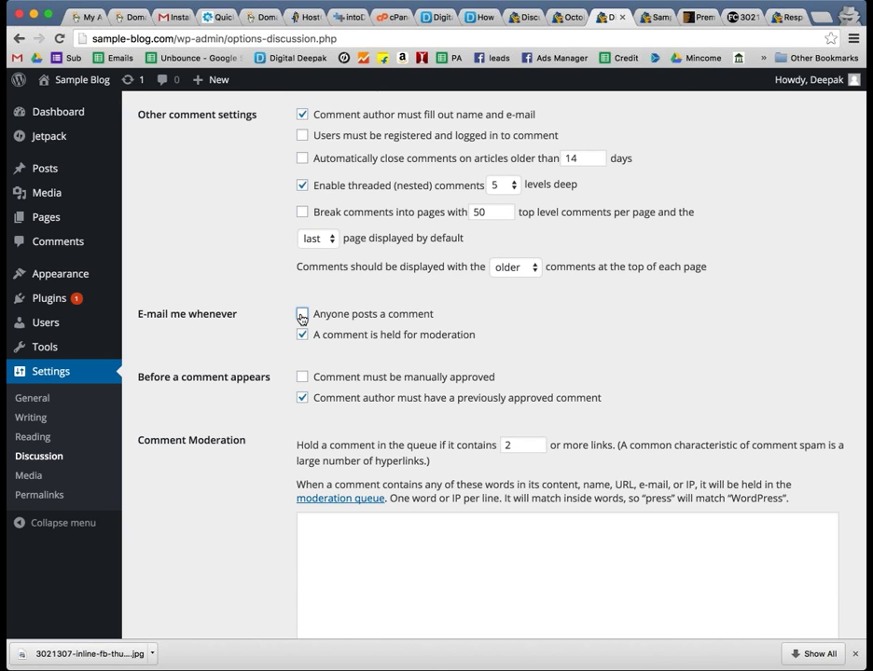
left_click(302, 334)
left_click(302, 398)
scroll(307, 405, "down", 3)
scroll(307, 405, "down", 10)
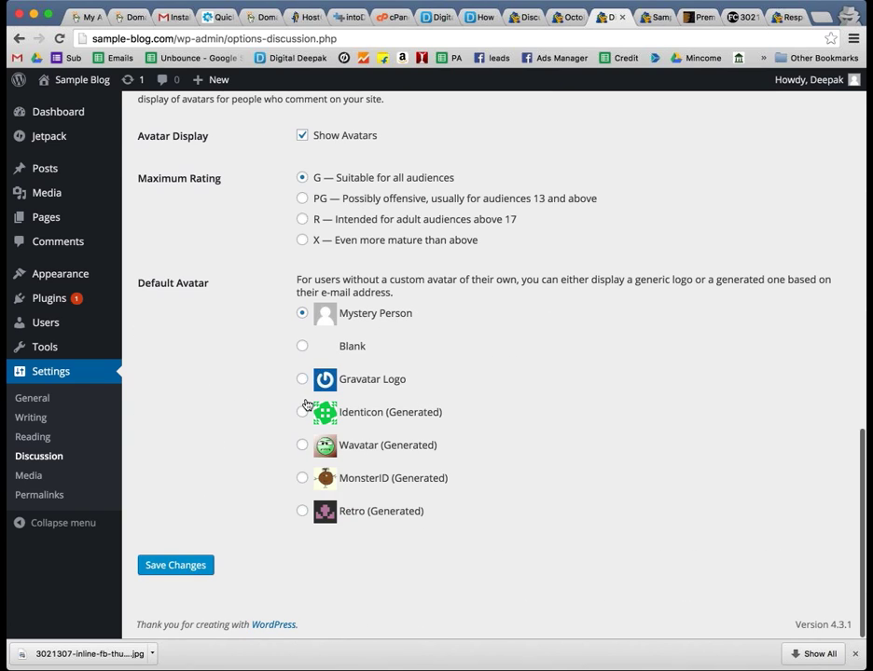
left_click(198, 568)
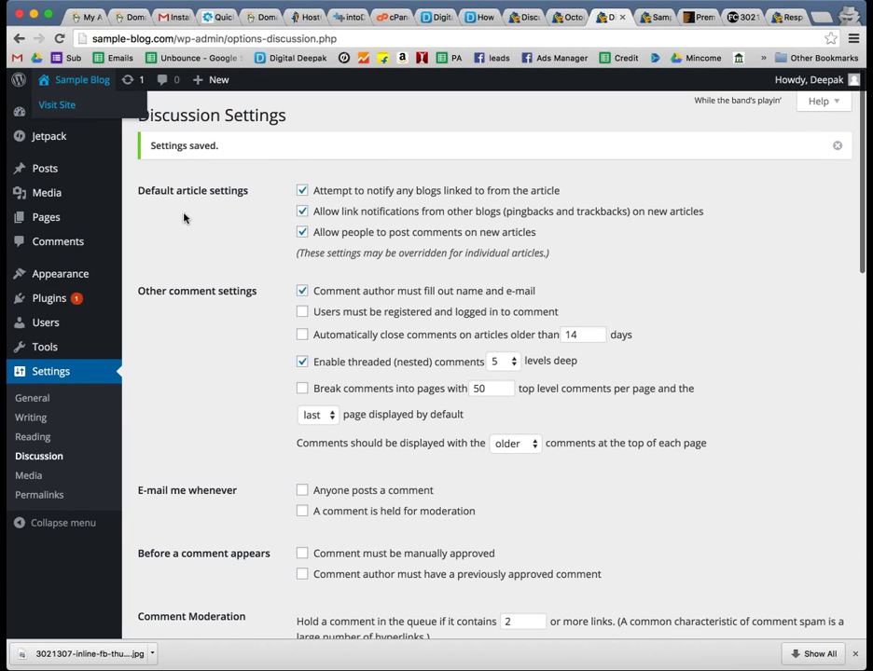
- Browse the live site's post and Sample Page, then return to the admin Posts list
left_click(57, 104)
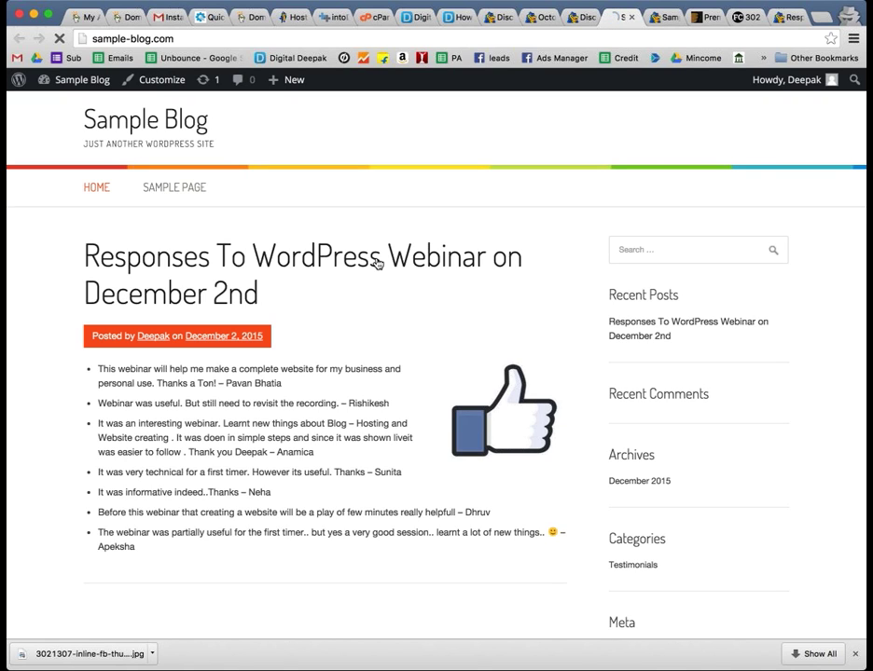
scroll(376, 262, "down", 4)
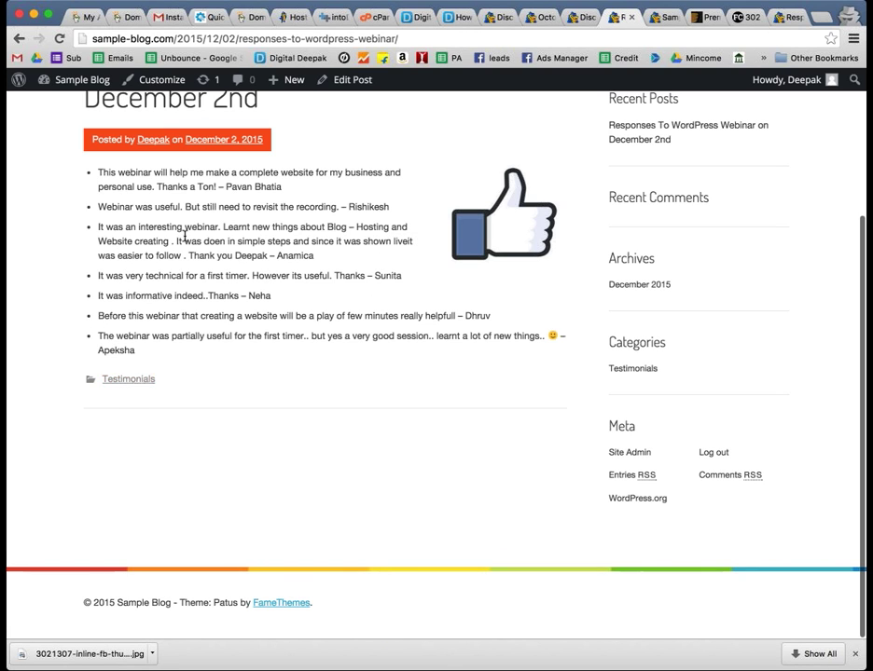
scroll(186, 236, "up", 5)
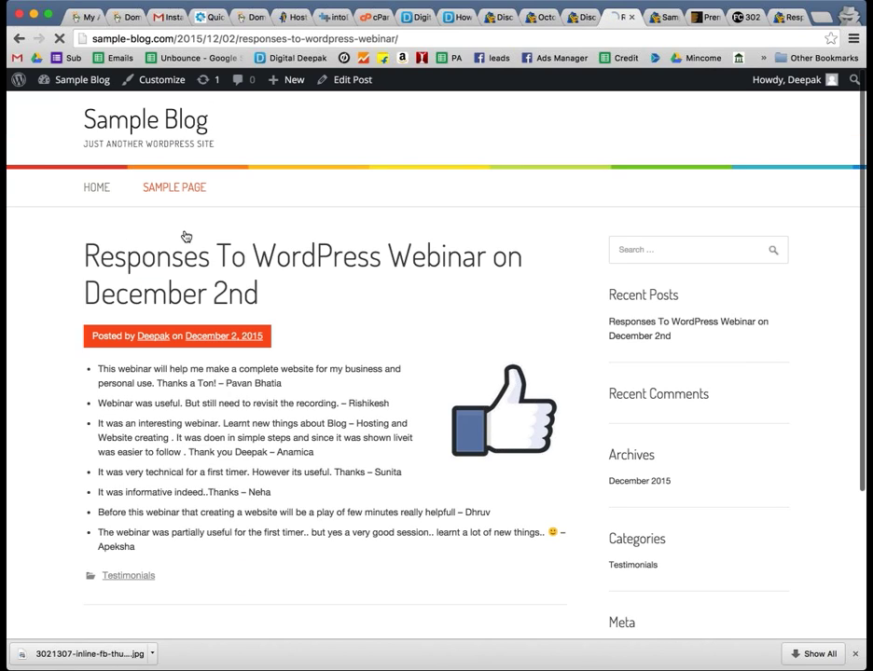
left_click(186, 236)
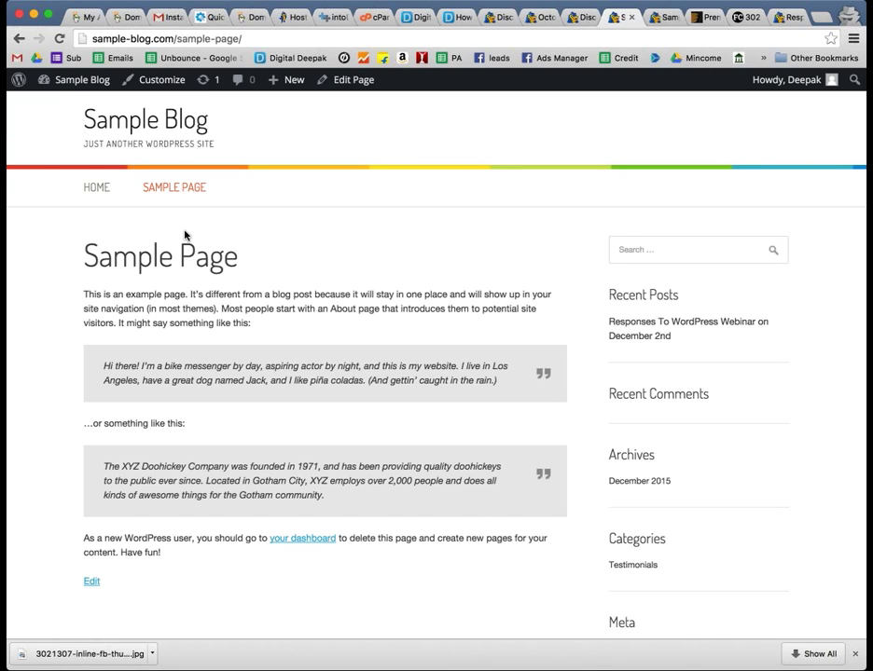
left_click(573, 17)
left_click(84, 177)
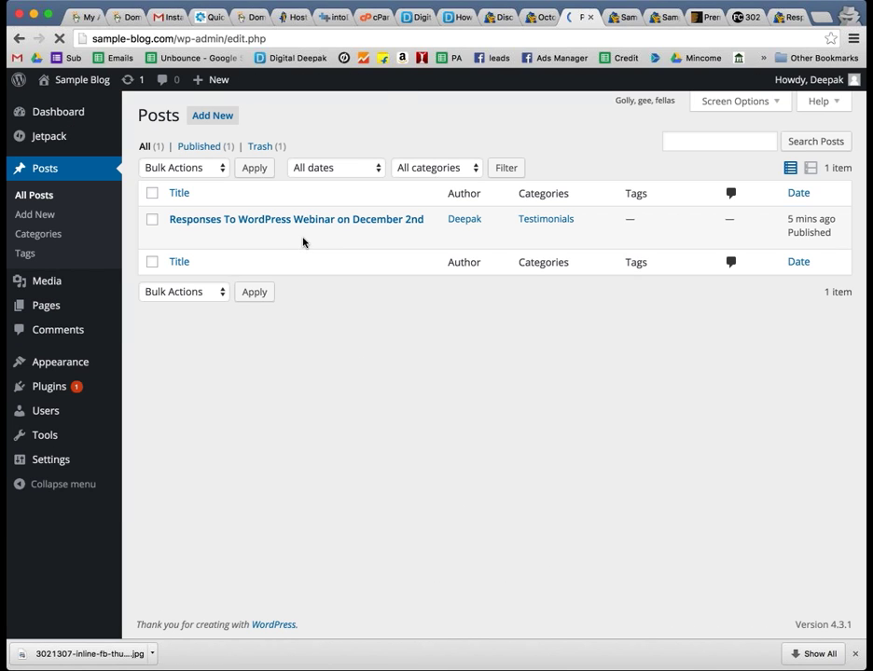
- Open the webinar responses post in the editor and look through it
left_click(331, 222)
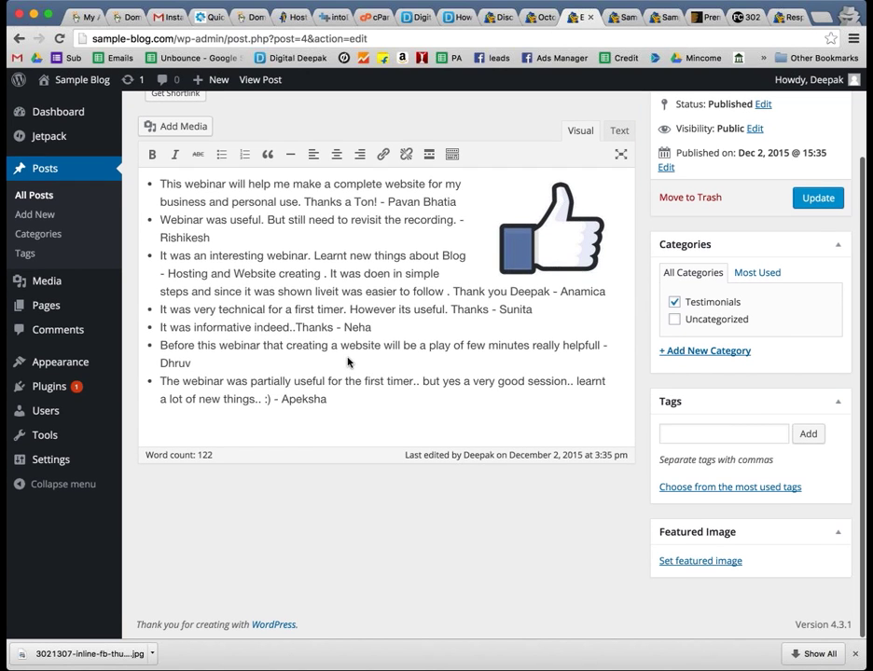
scroll(348, 362, "up", 3)
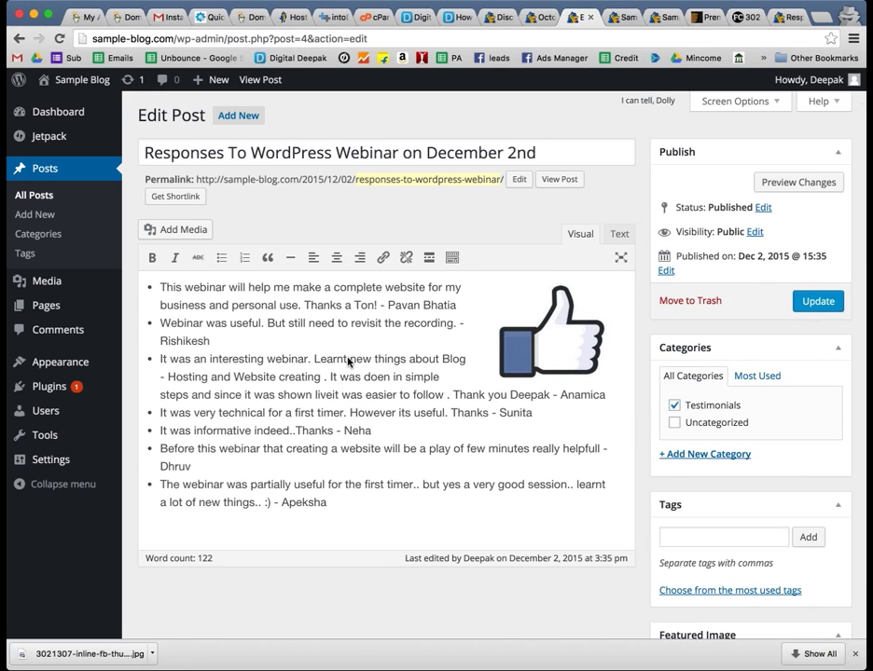
scroll(348, 362, "down", 3)
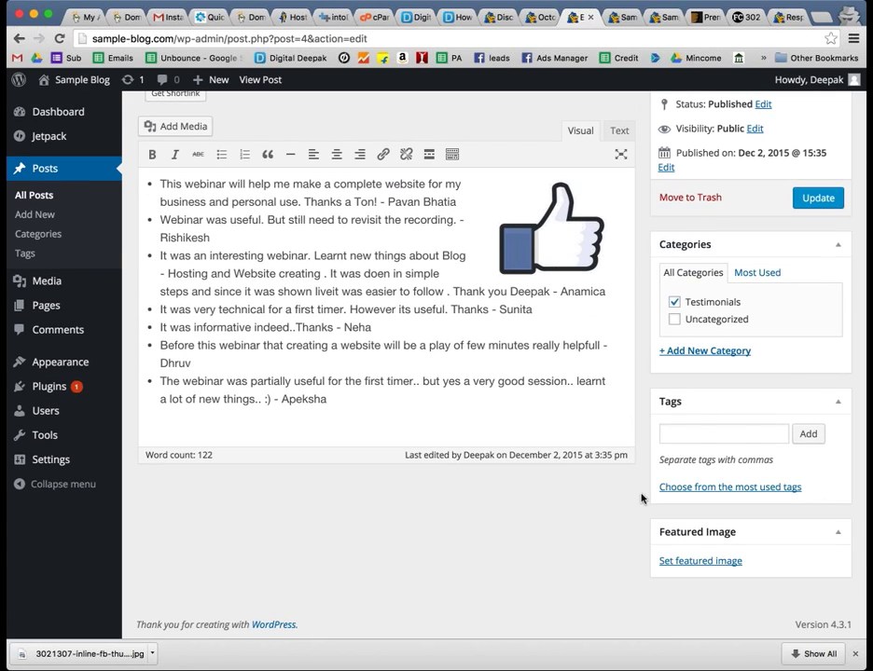
scroll(641, 494, "up", 3)
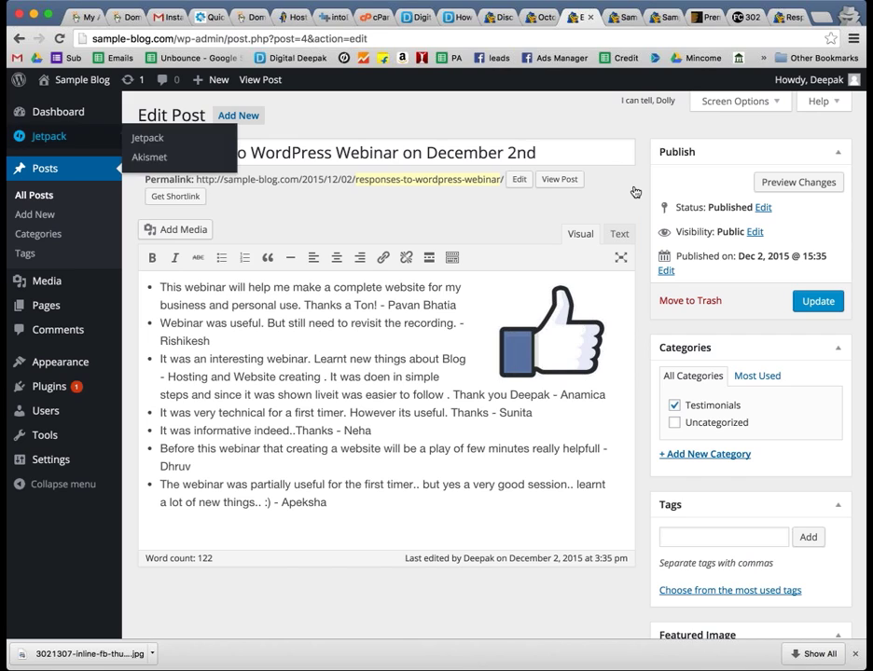
- Tick Allow Comments for the webinar post via Quick Edit and update it
left_click(45, 169)
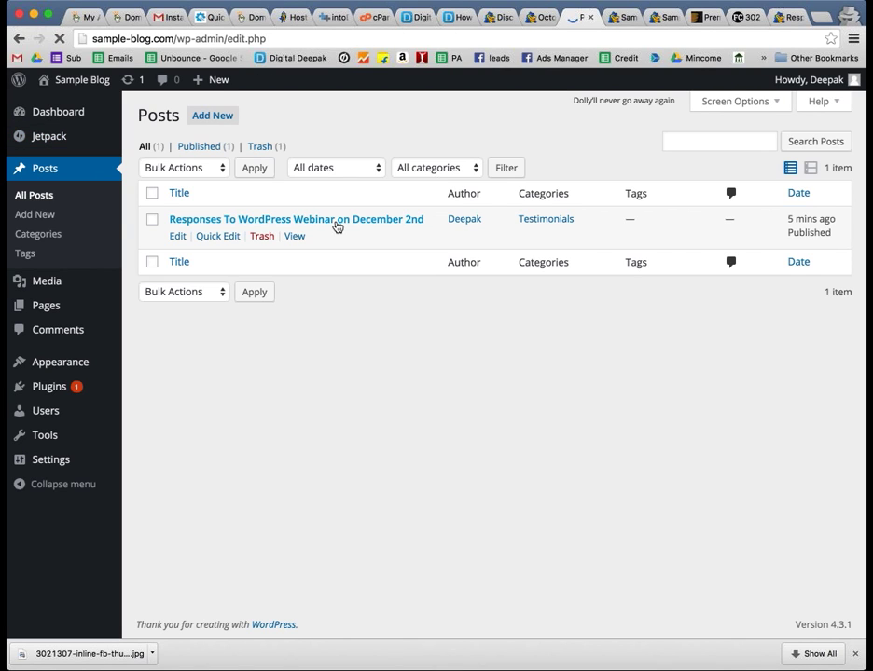
left_click(217, 236)
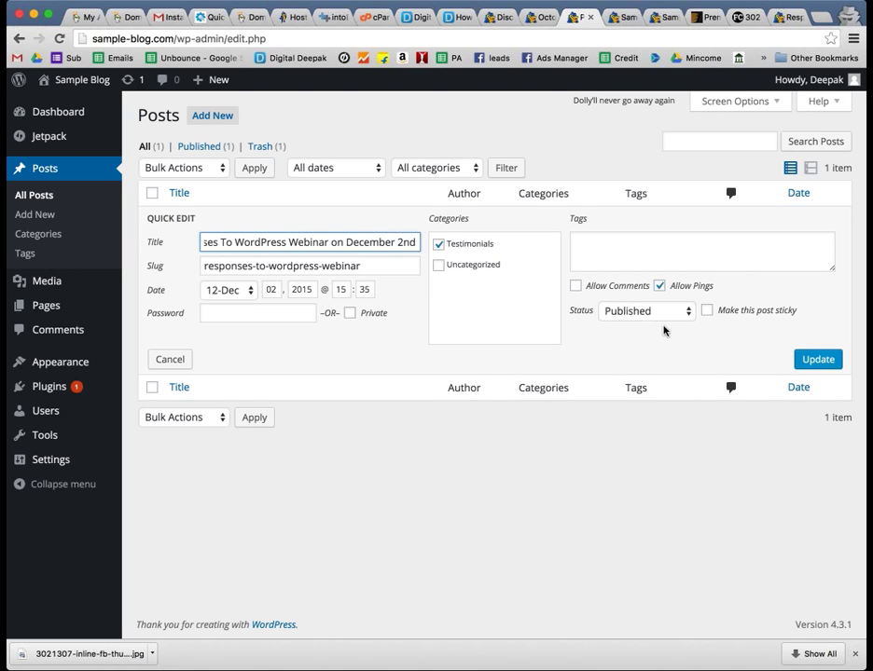
left_click(575, 286)
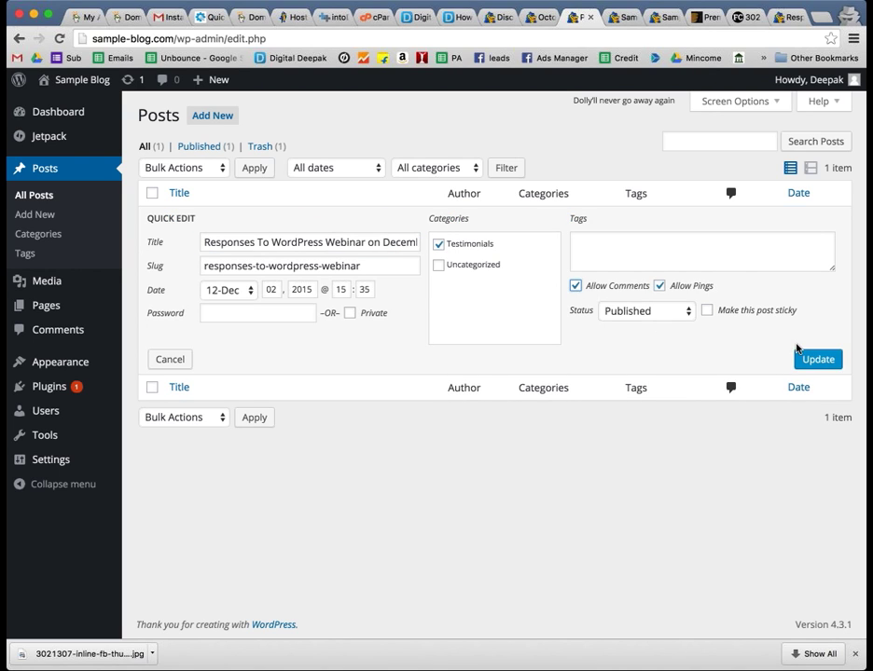
left_click(798, 352)
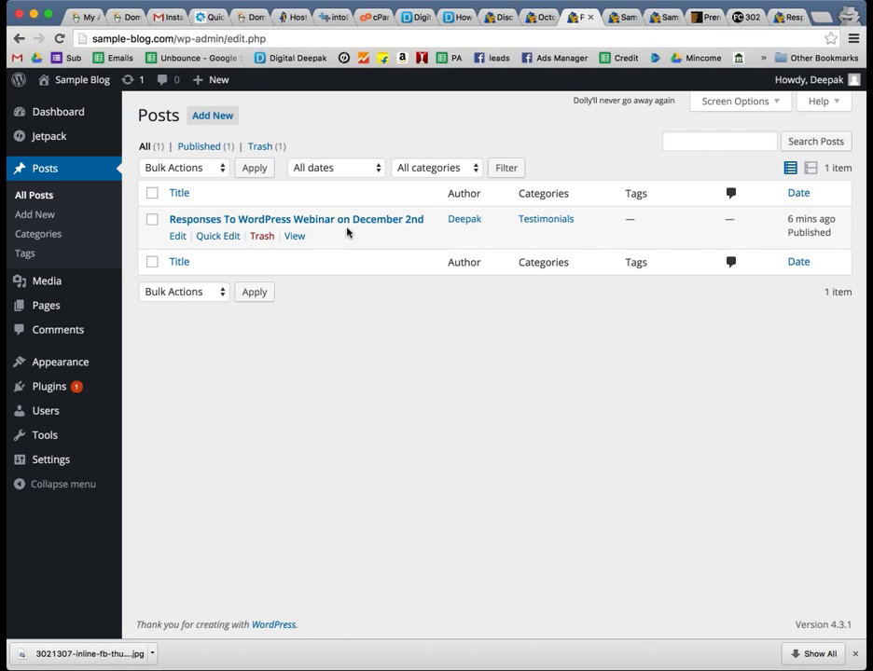
left_click(618, 17)
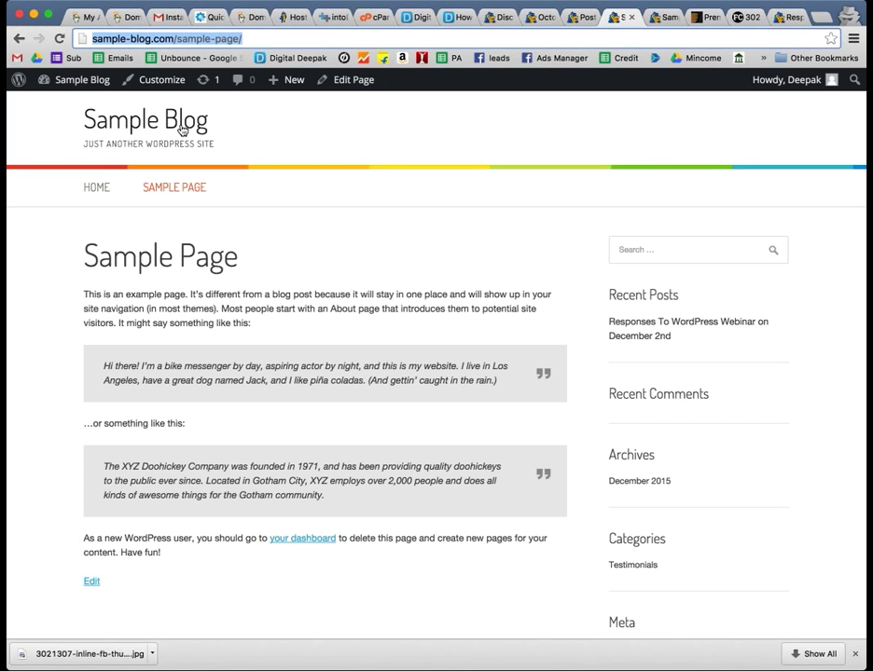
- Reload the blog, read through the webinar responses post, then return to the admin Posts tab
key("Return")
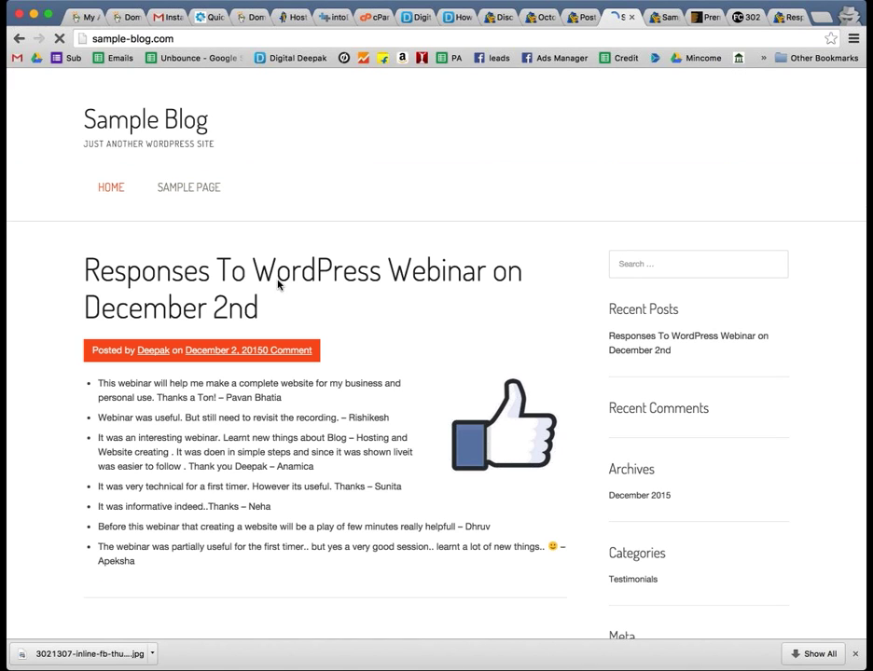
left_click(303, 286)
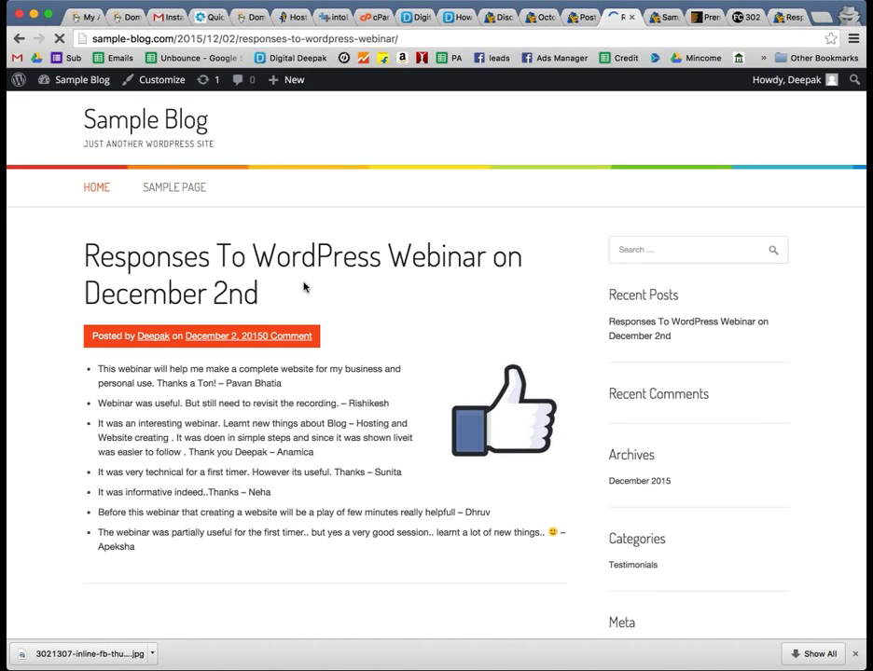
scroll(303, 286, "down", 5)
scroll(303, 286, "down", 2)
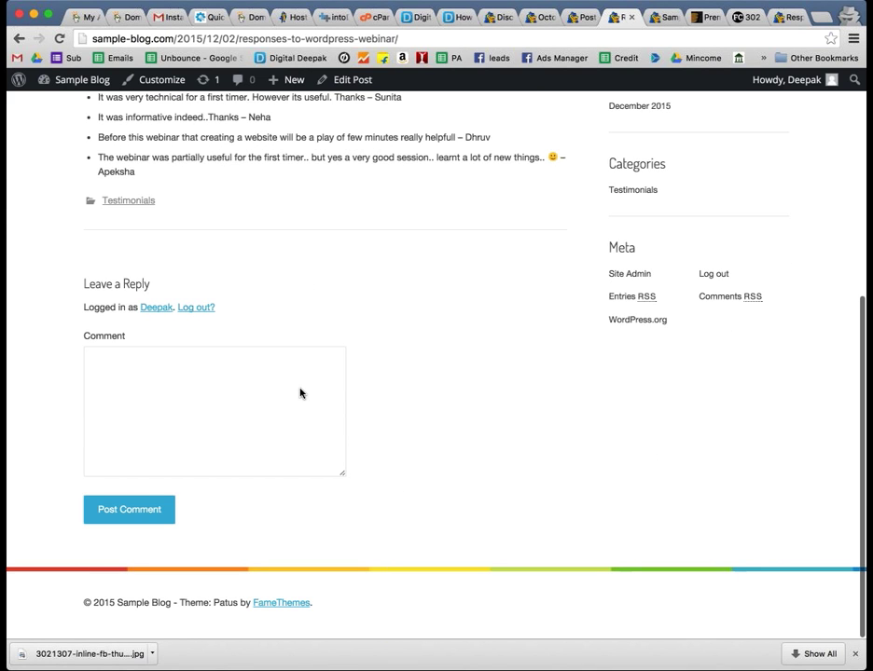
scroll(299, 393, "up", 5)
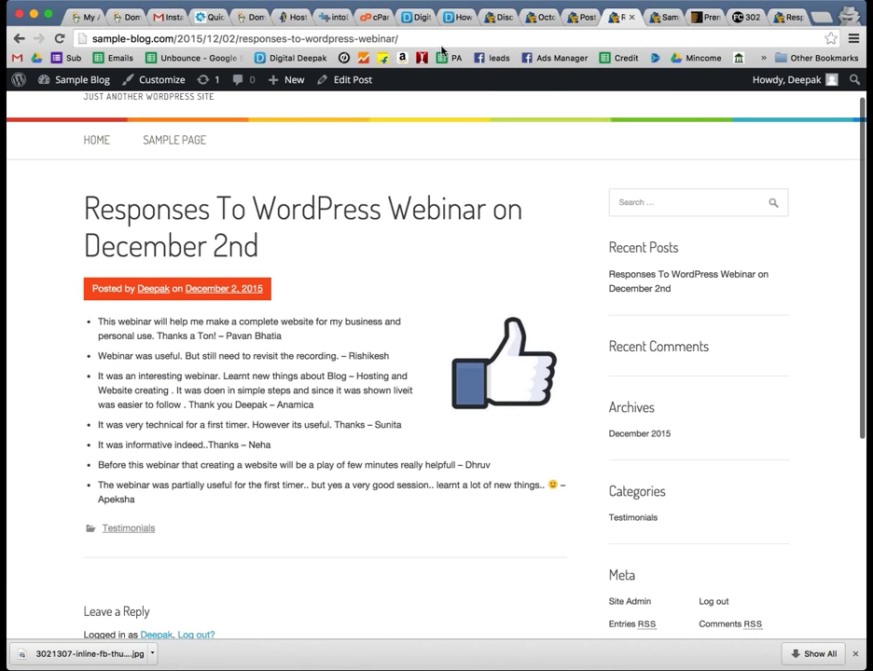
left_click(442, 42)
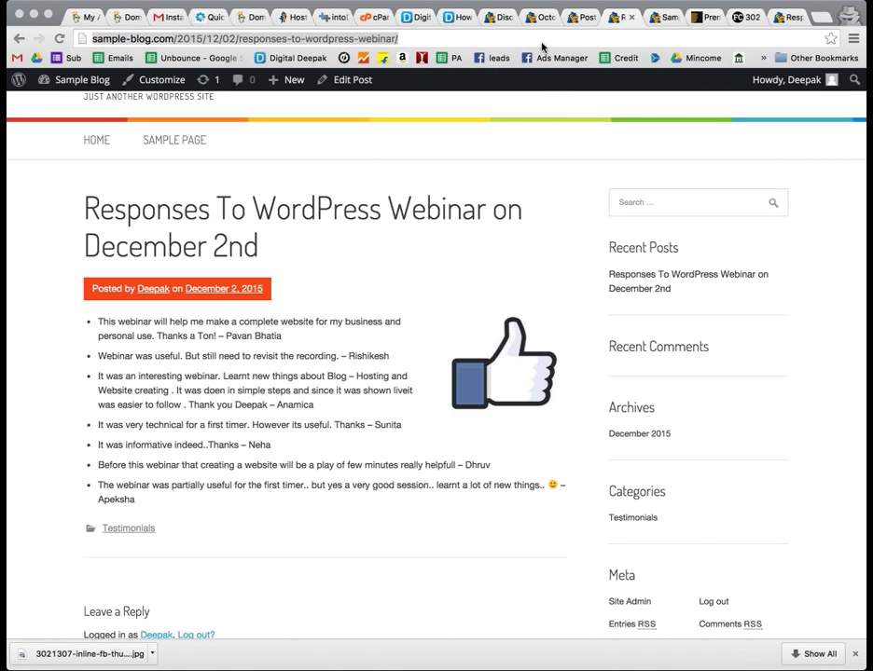
left_click(574, 17)
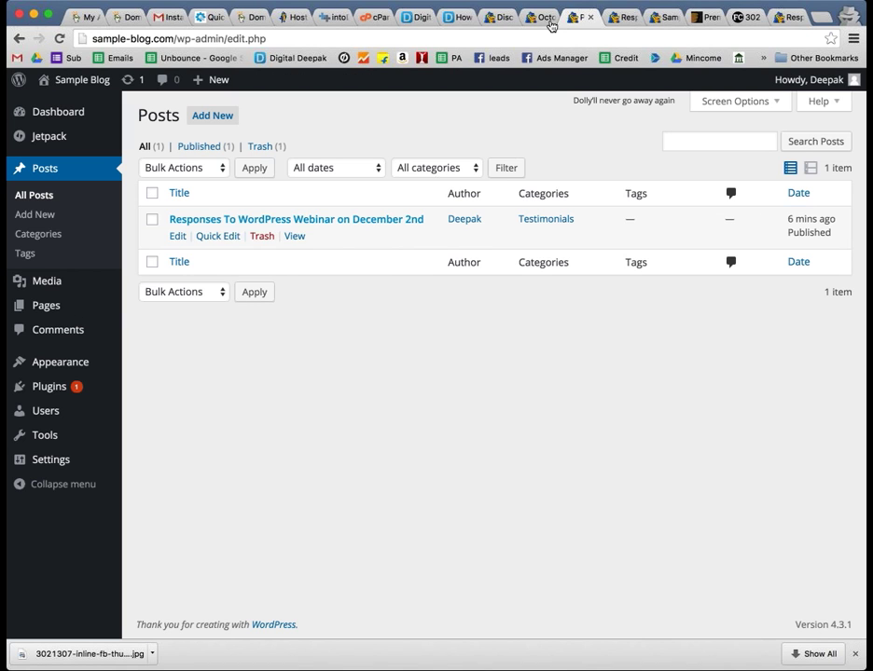
- Approve the pending 'Thanks for posting my comment.' comment, then return to the webinar post tab
left_click(102, 339)
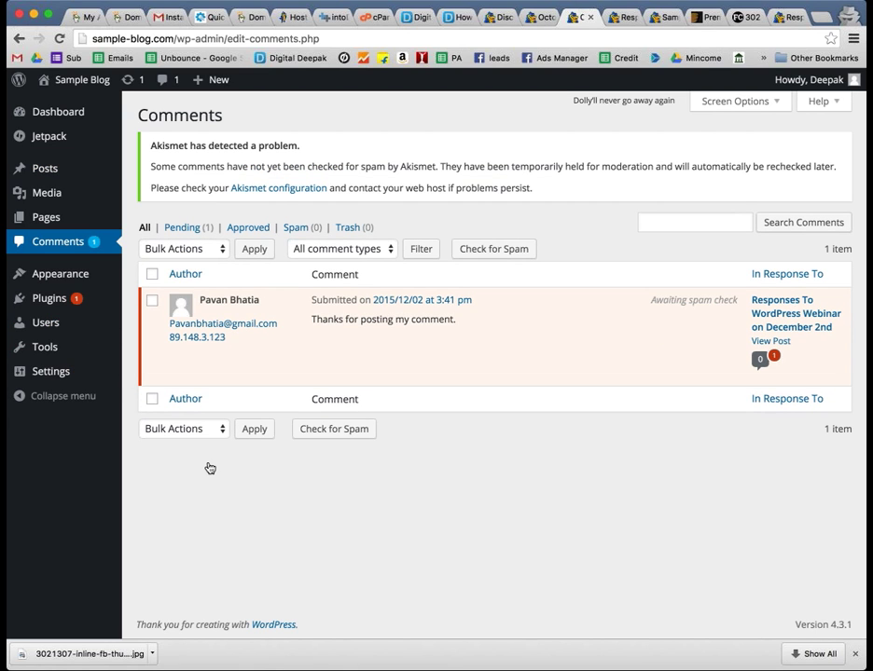
left_click(70, 116)
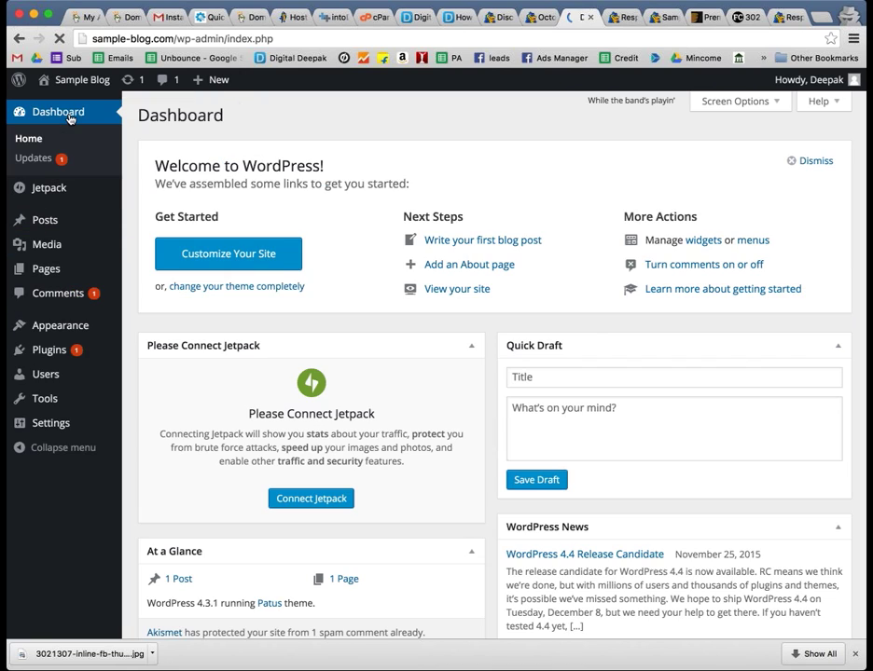
left_click(54, 294)
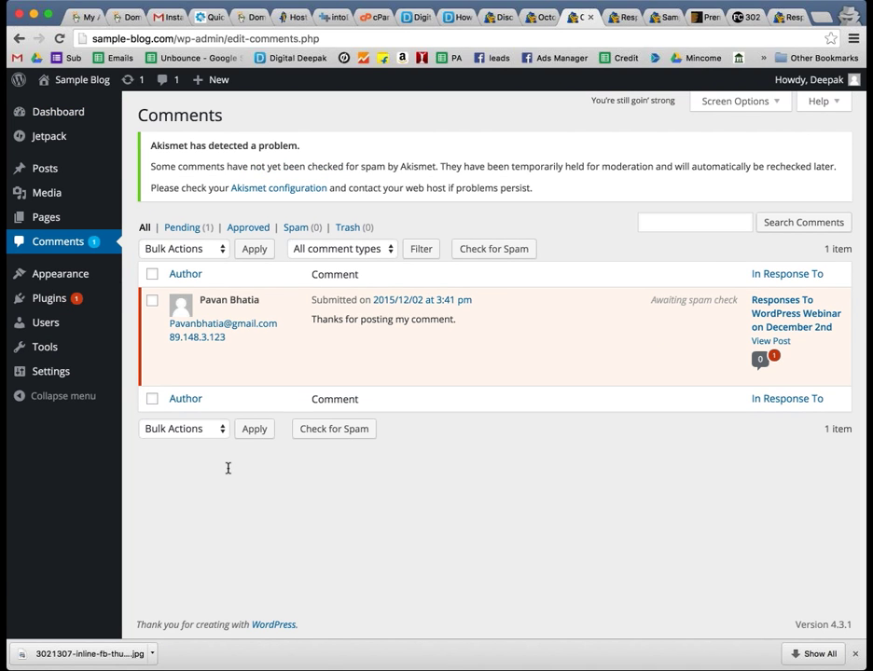
mouse_move(340, 370)
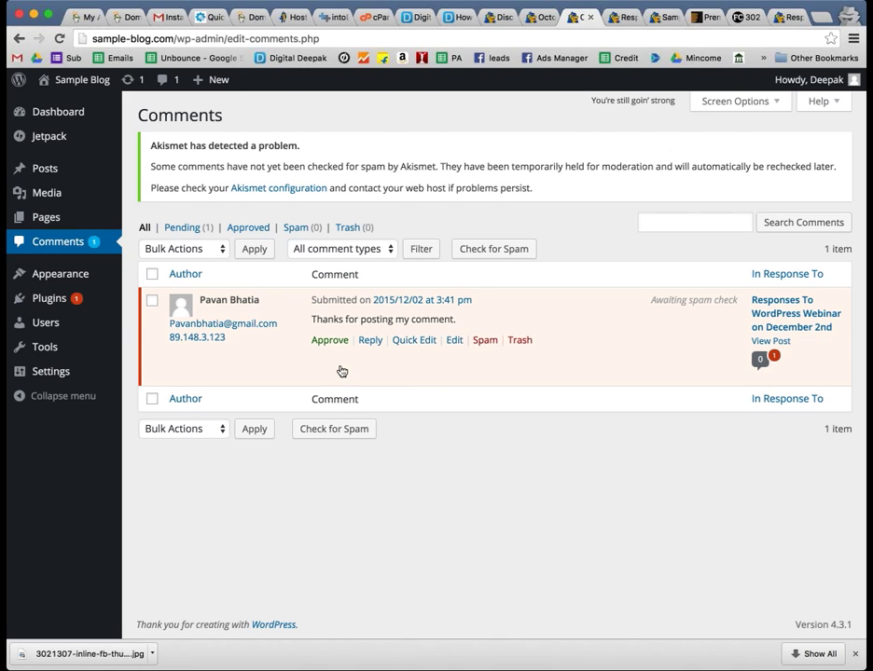
key("Tab")
key("Return")
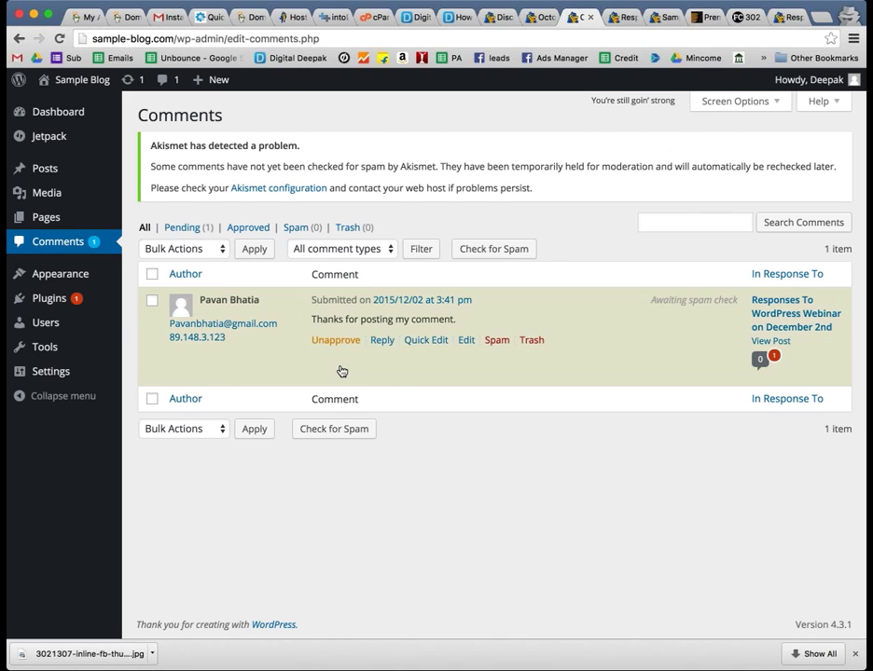
left_click(612, 19)
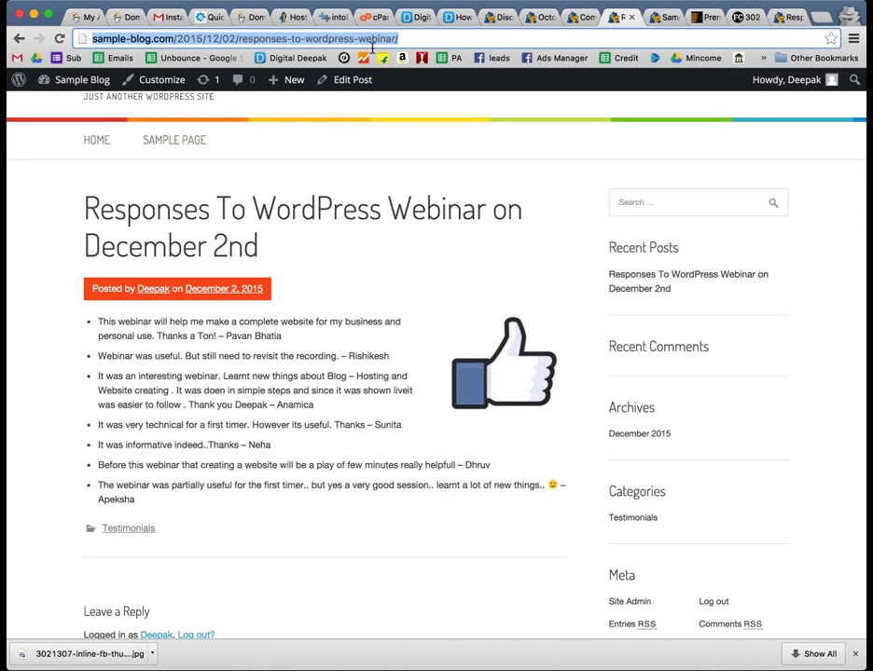
- Reload the webinar post to see the approved comment, then view the Comments list with seven new pending
left_click(372, 46)
key("Return")
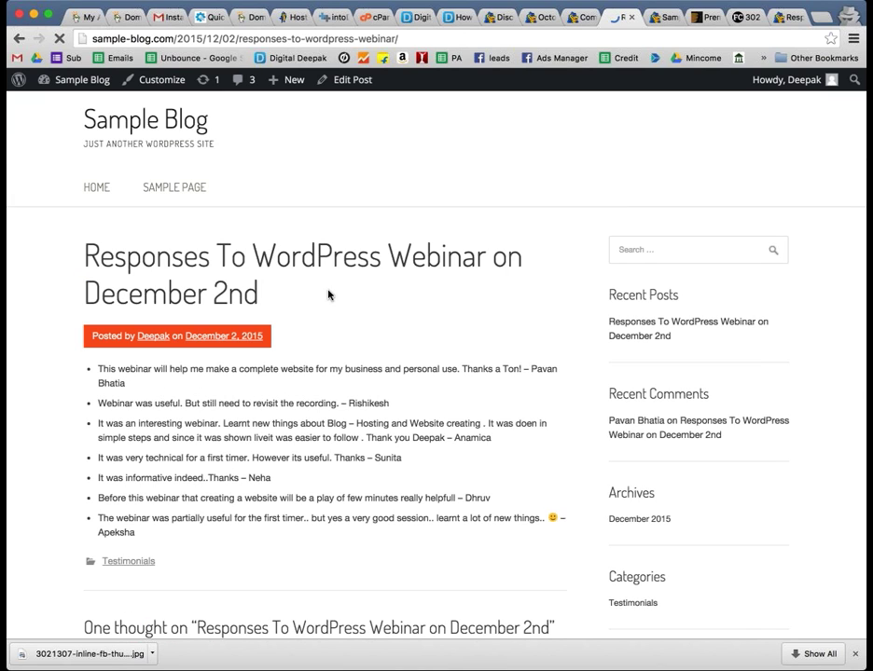
scroll(340, 280, "down", 4)
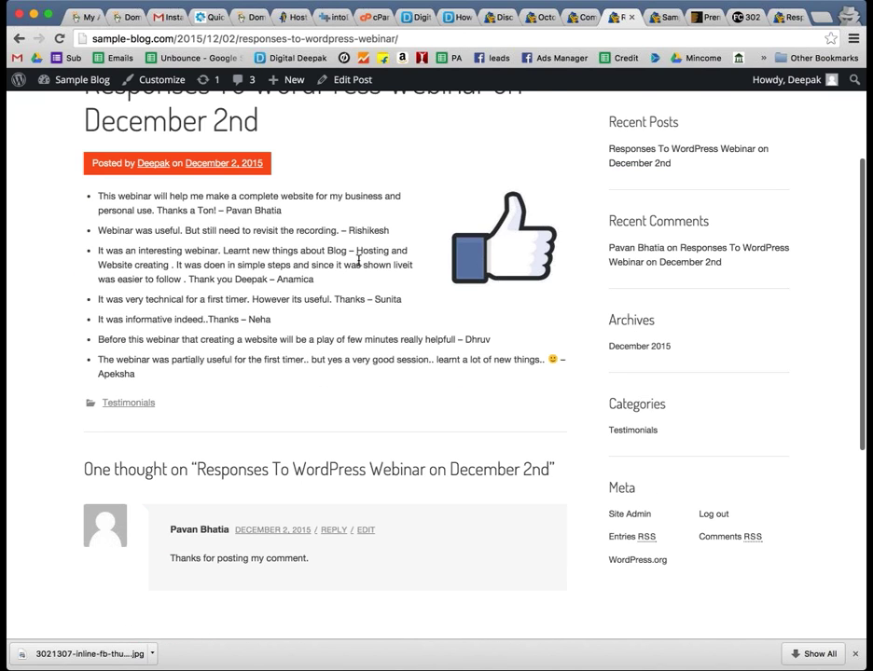
scroll(358, 261, "down", 4)
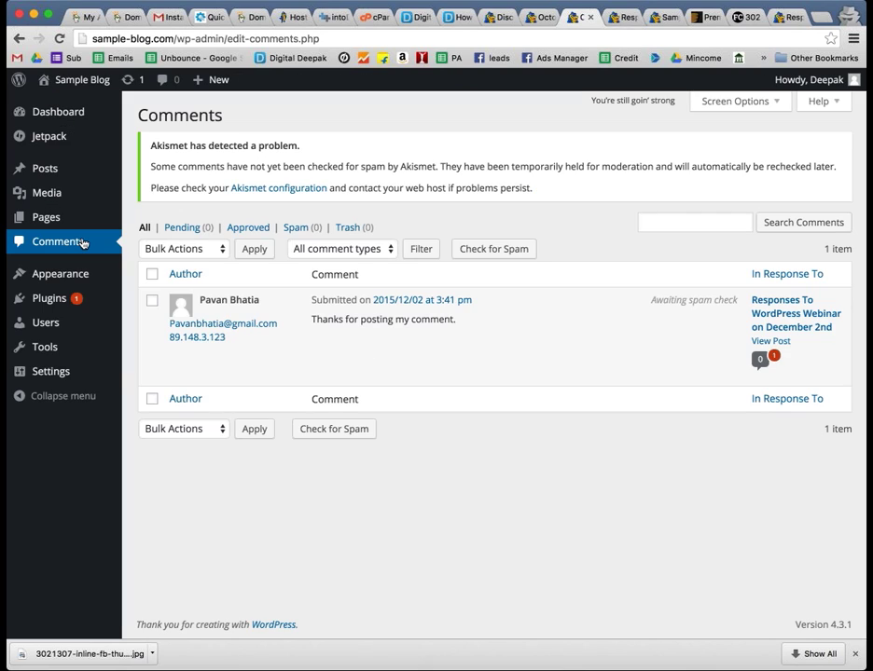
left_click(83, 242)
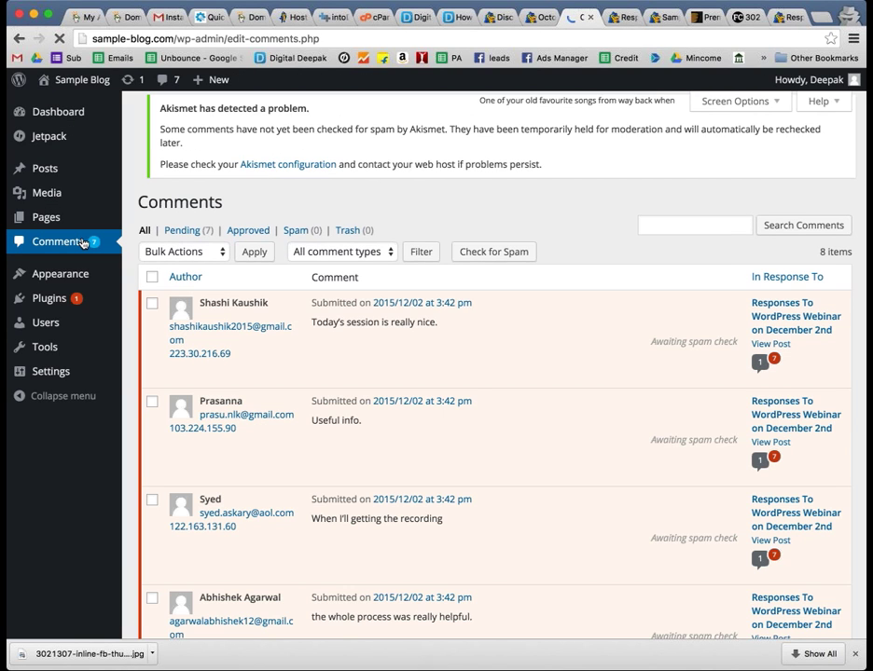
- Approve the seven pending comments, from 'Today's session is really nice.' through 'awesome session'
scroll(298, 364, "down", 2)
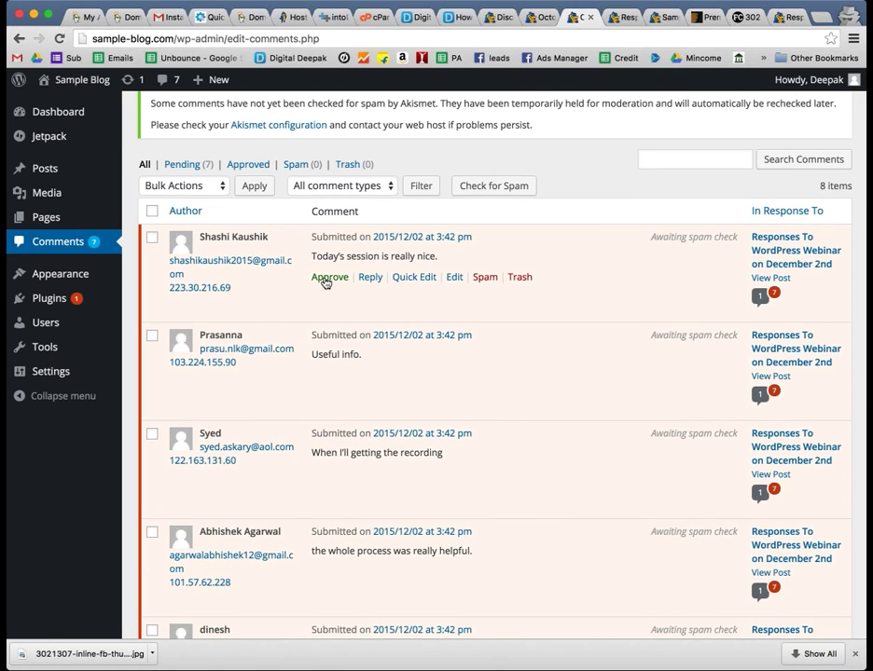
left_click(325, 279)
left_click(327, 377)
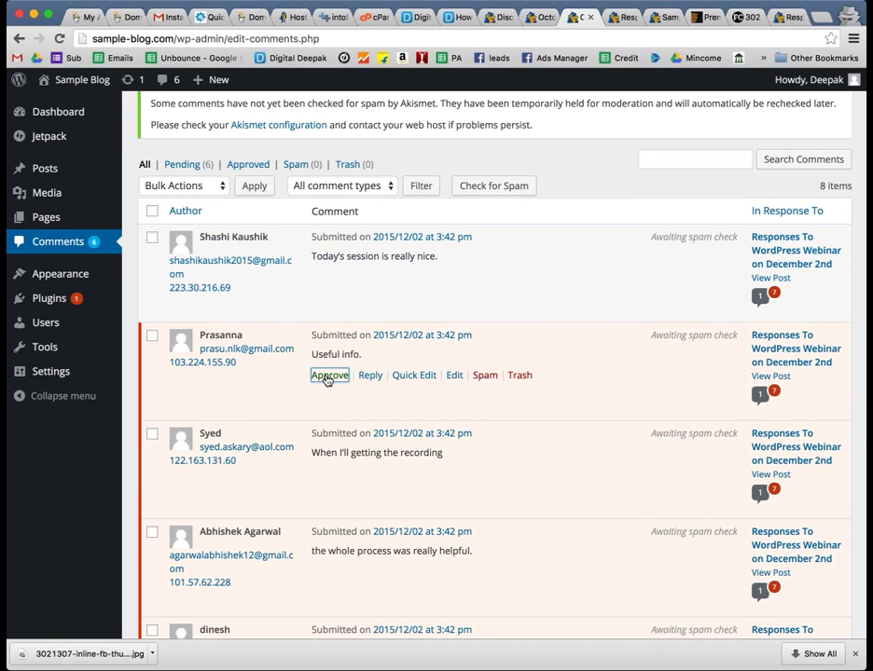
scroll(326, 381, "down", 3)
left_click(330, 355)
scroll(327, 381, "down", 3)
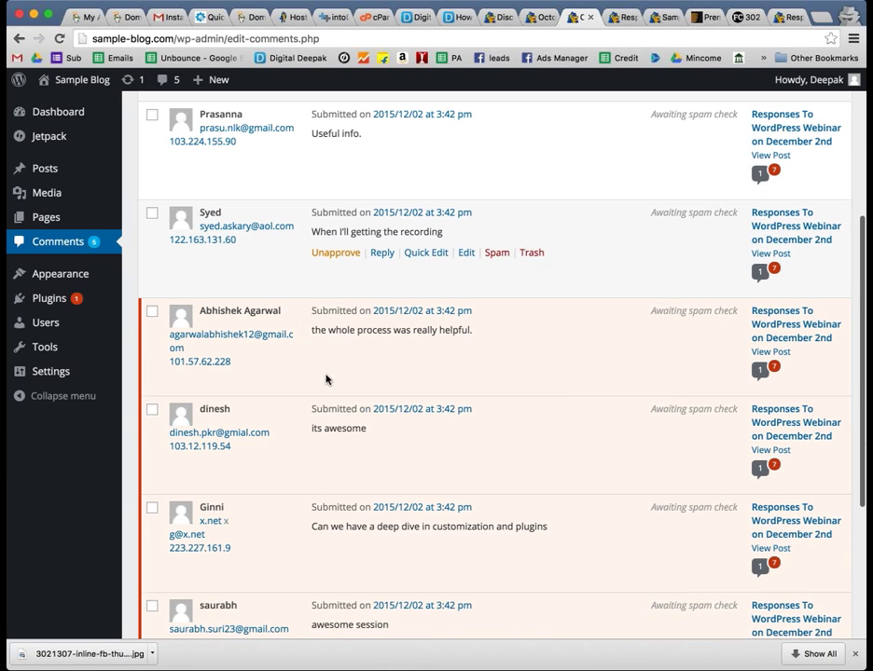
left_click(329, 351)
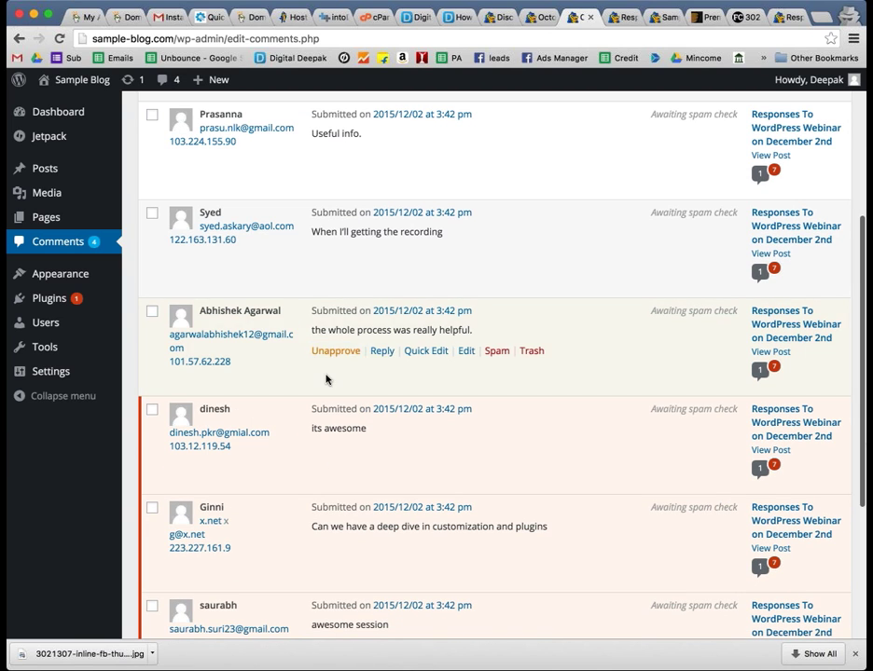
left_click(330, 449)
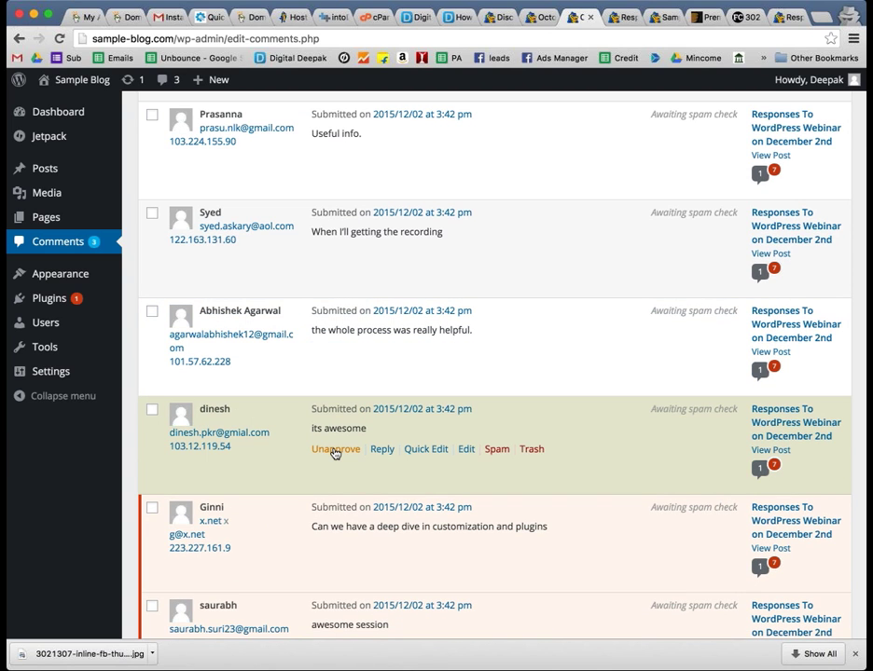
scroll(336, 453, "down", 4)
left_click(330, 393)
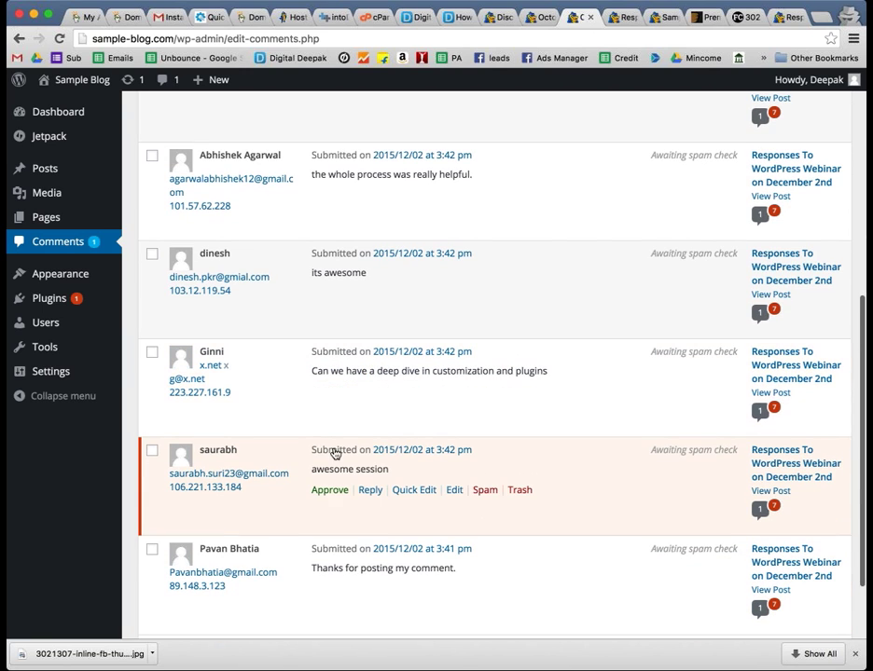
left_click(335, 454)
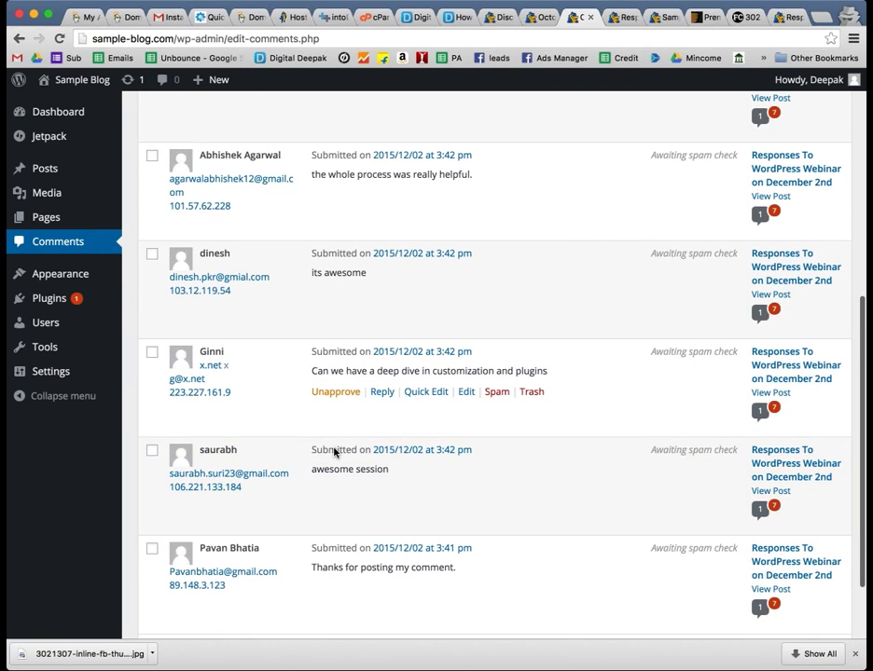
- Reload Comments, approve 'kwel thing to learn', 'Nice and crisp training' and 'Thanks for this good tutorials'
scroll(333, 453, "up", 10)
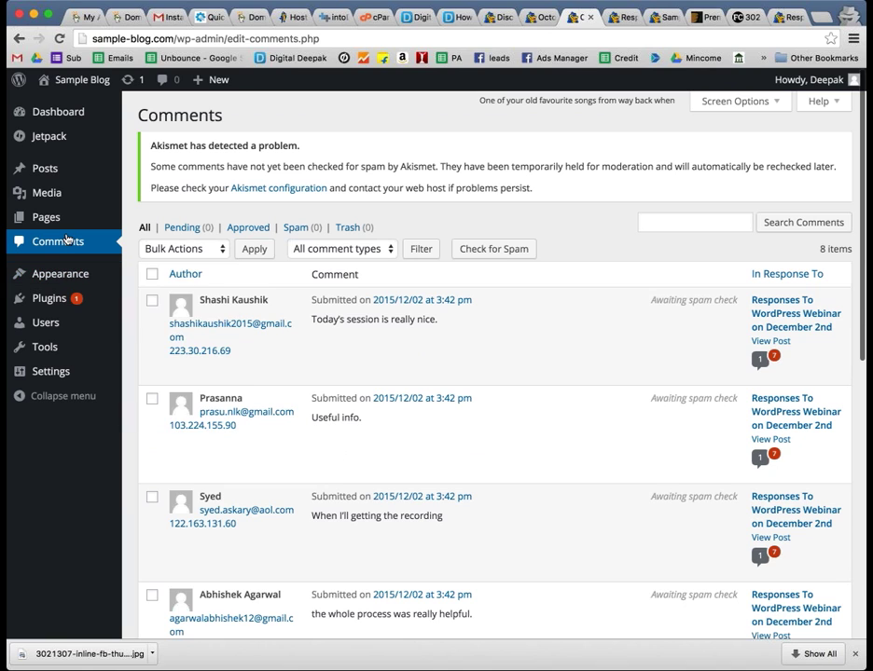
left_click(67, 239)
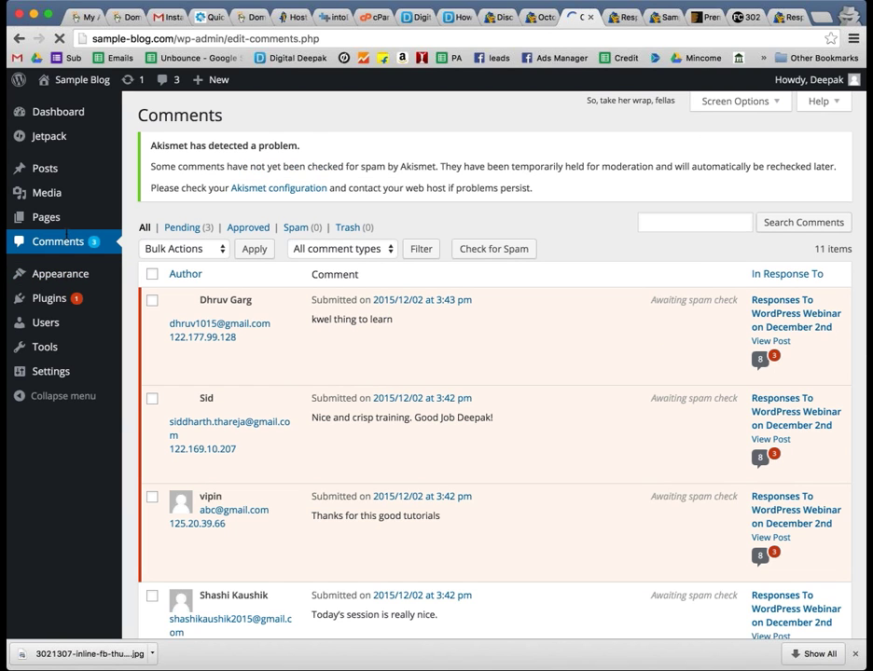
left_click(328, 341)
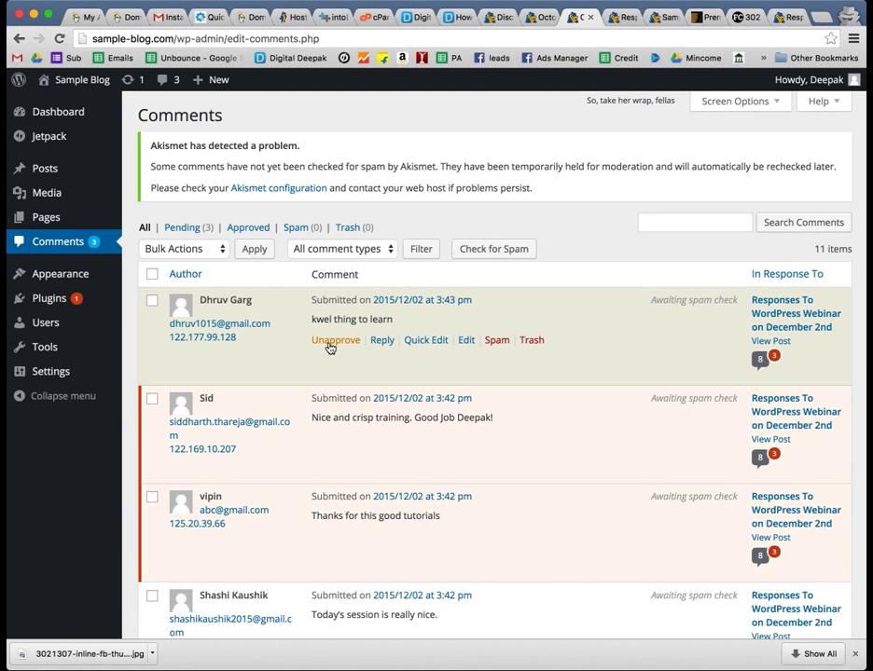
left_click(331, 440)
left_click(325, 536)
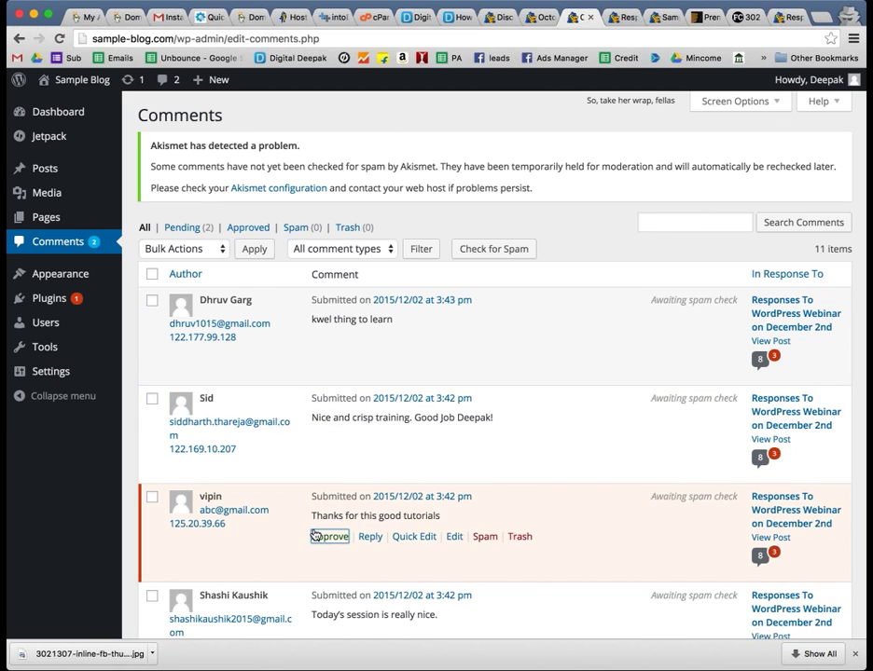
mouse_move(105, 308)
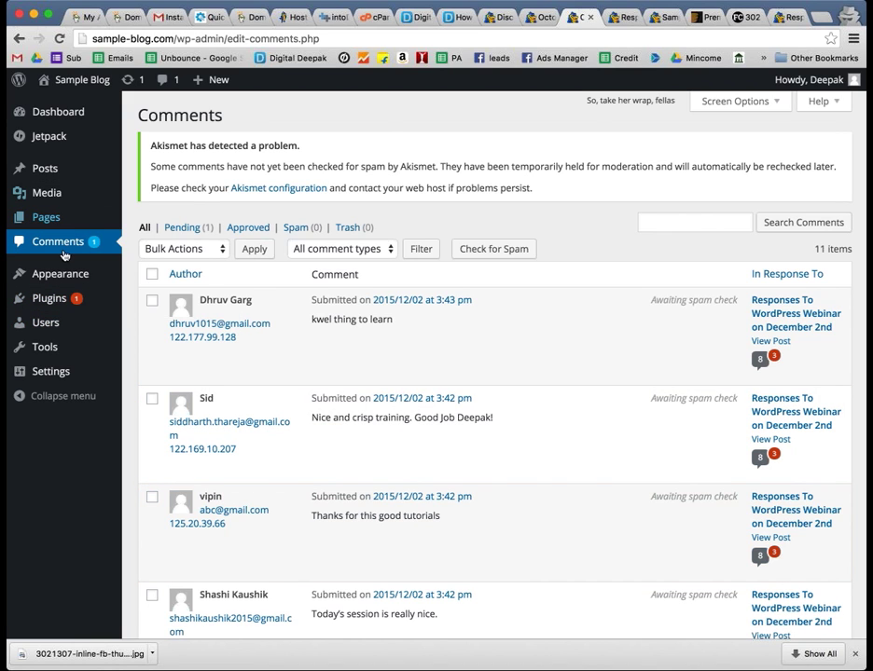
left_click(94, 245)
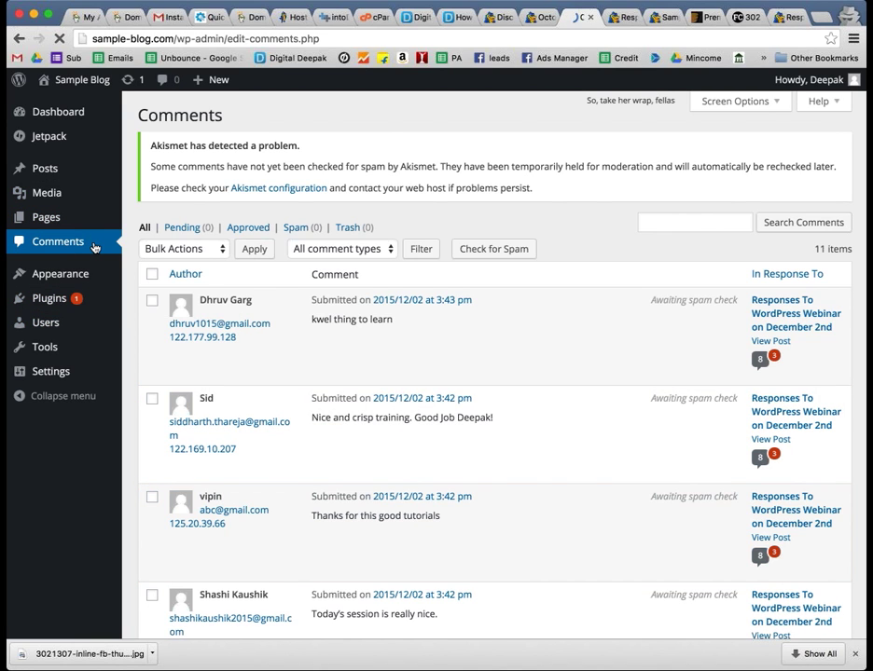
- Open the Iconic One theme's details from Themes, then view the Sample Blog site in a new tab
mouse_move(108, 273)
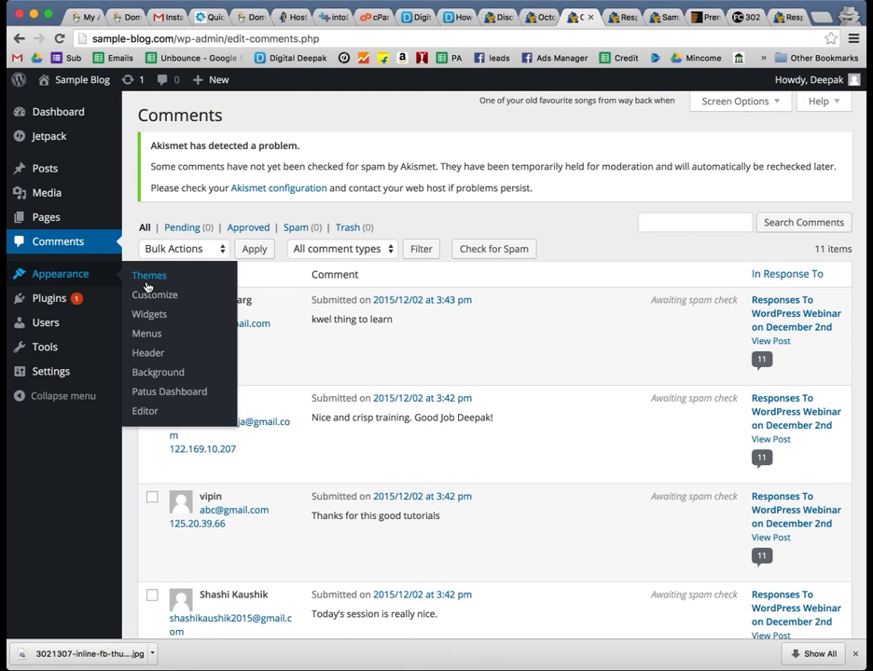
left_click(147, 286)
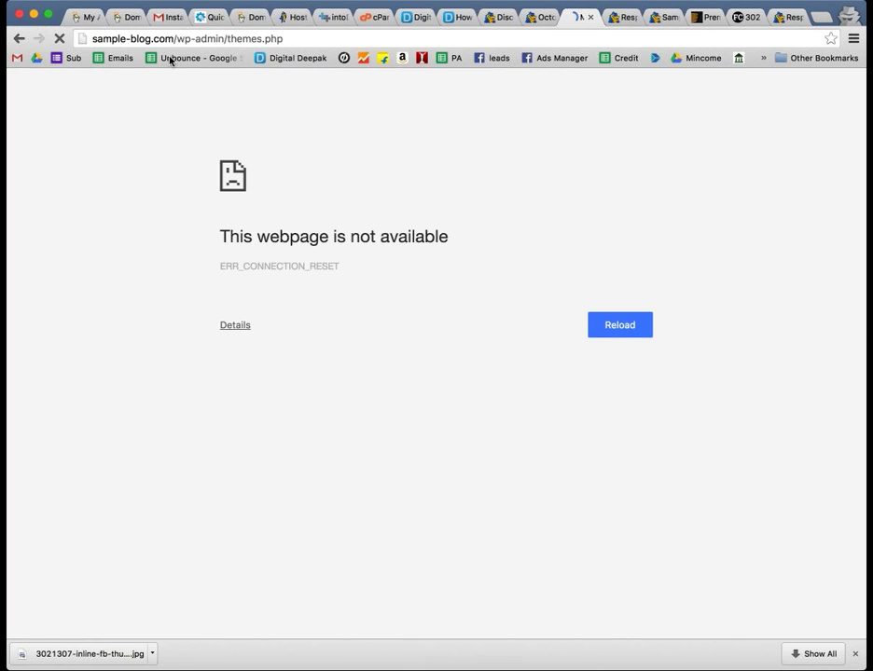
left_click(170, 41)
key("Return")
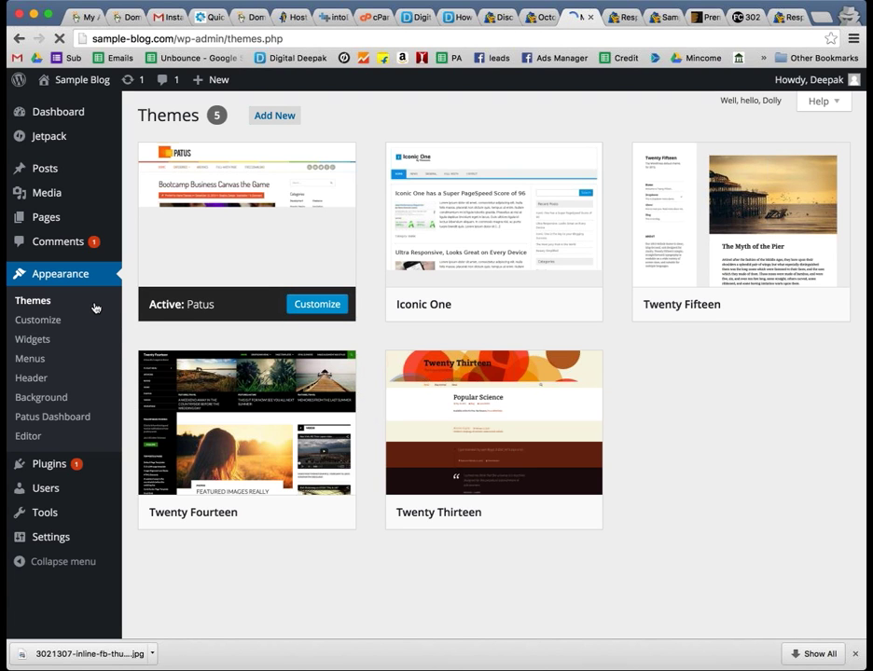
left_click(493, 233)
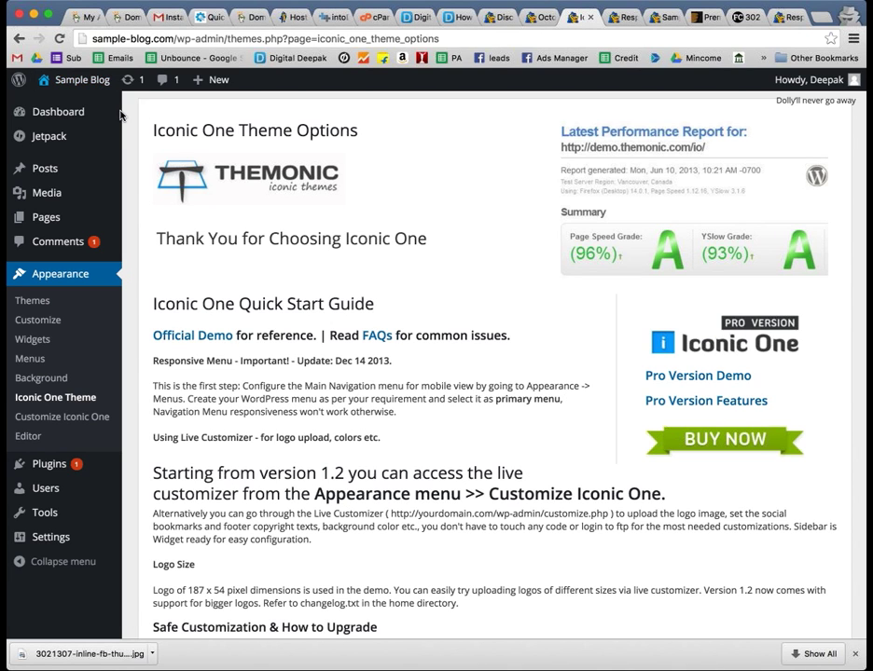
left_click(102, 82, "super")
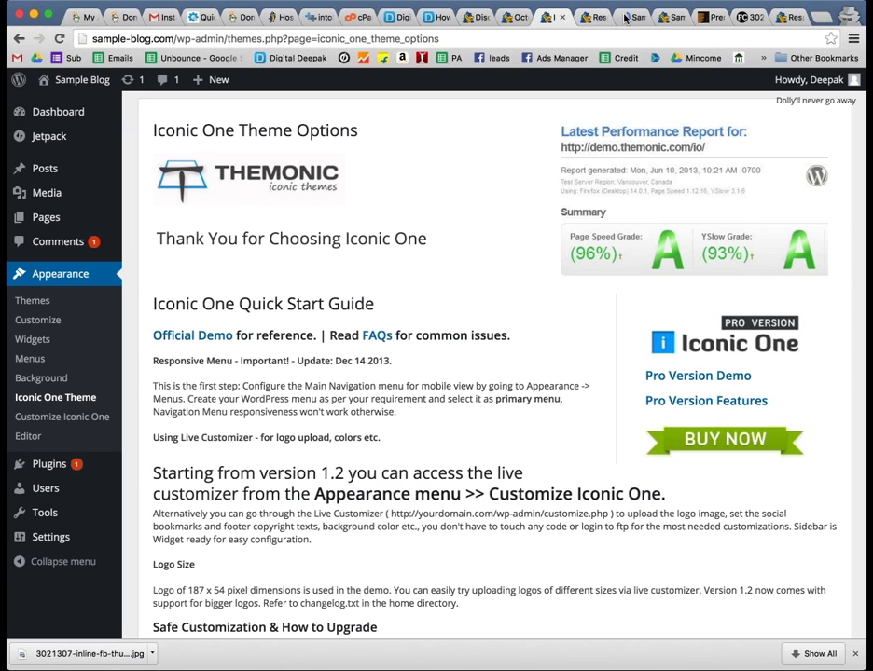
left_click(623, 19)
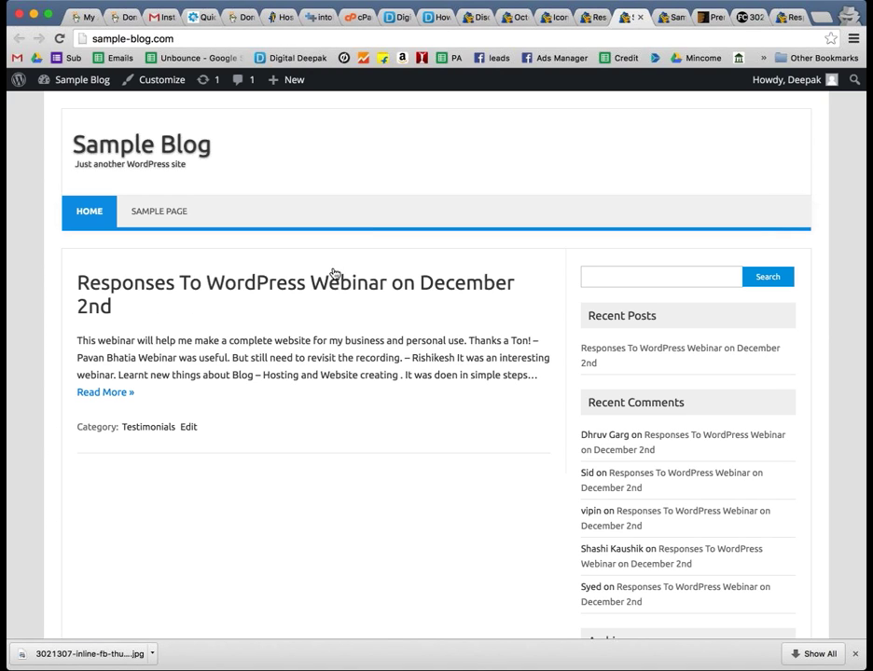
- Open the webinar responses post on the live site, review its comments, then return to Theme Options
left_click(334, 272)
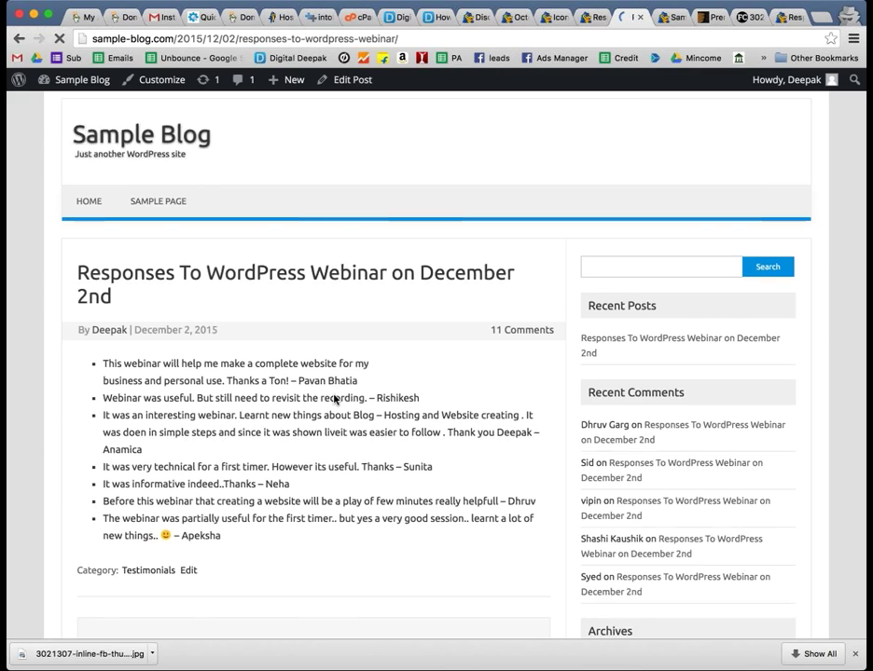
scroll(334, 400, "down", 10)
scroll(334, 400, "down", 15)
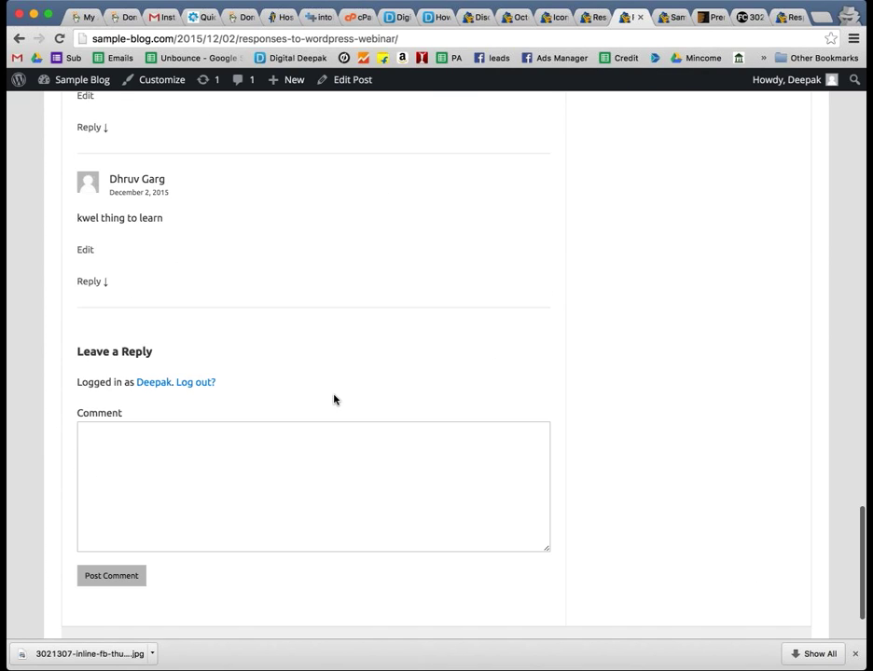
scroll(334, 400, "up", 4)
scroll(334, 400, "up", 15)
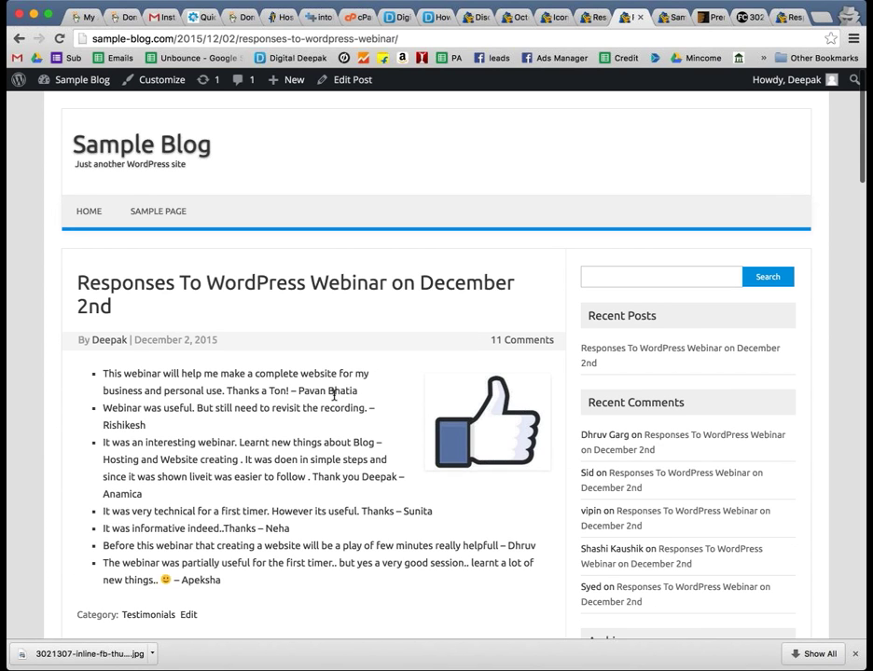
left_click(587, 18)
left_click(559, 18)
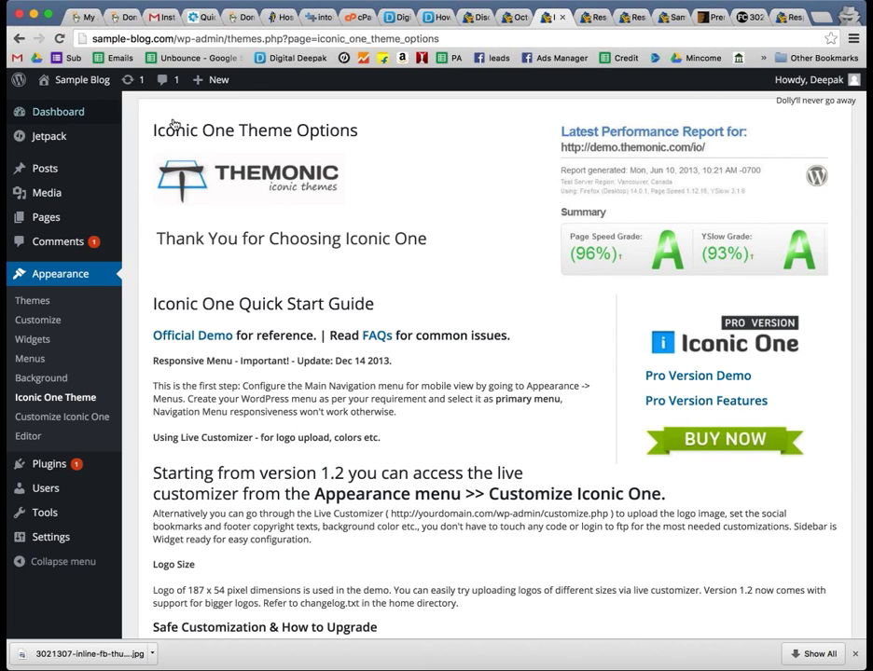
- Approve both newly pending visitor comments in the Comments list and reload it
left_click(58, 113)
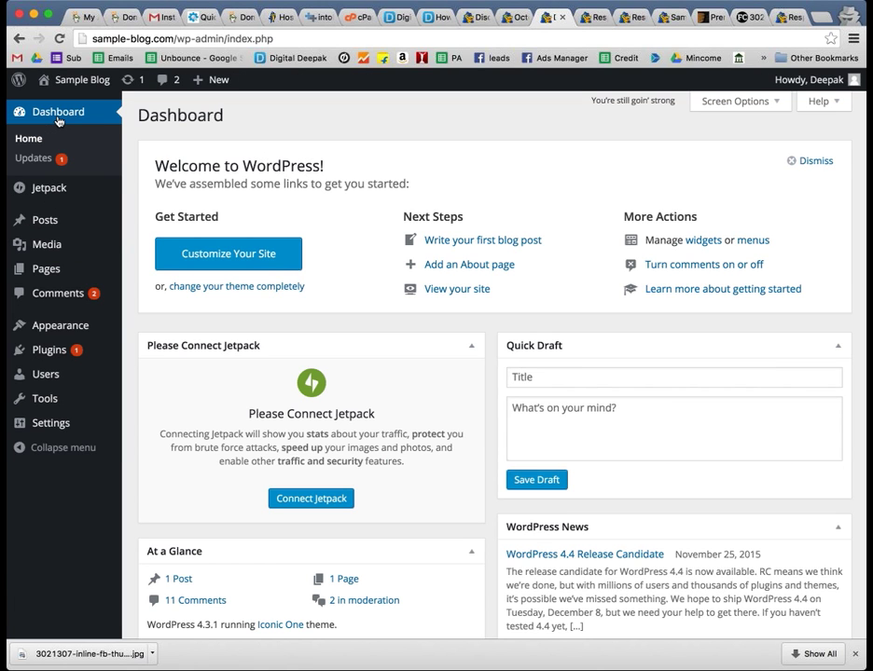
left_click(91, 317)
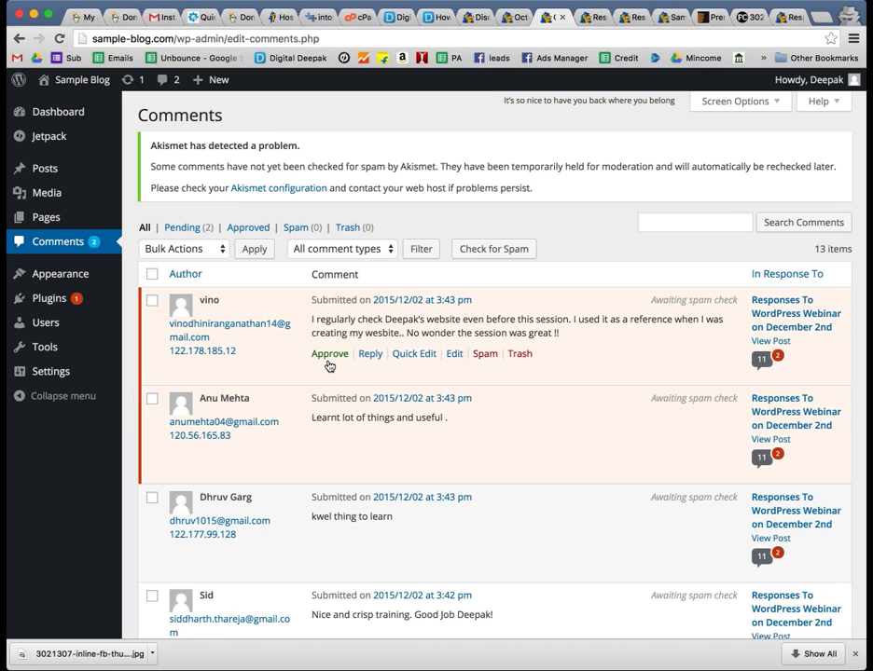
left_click(329, 361)
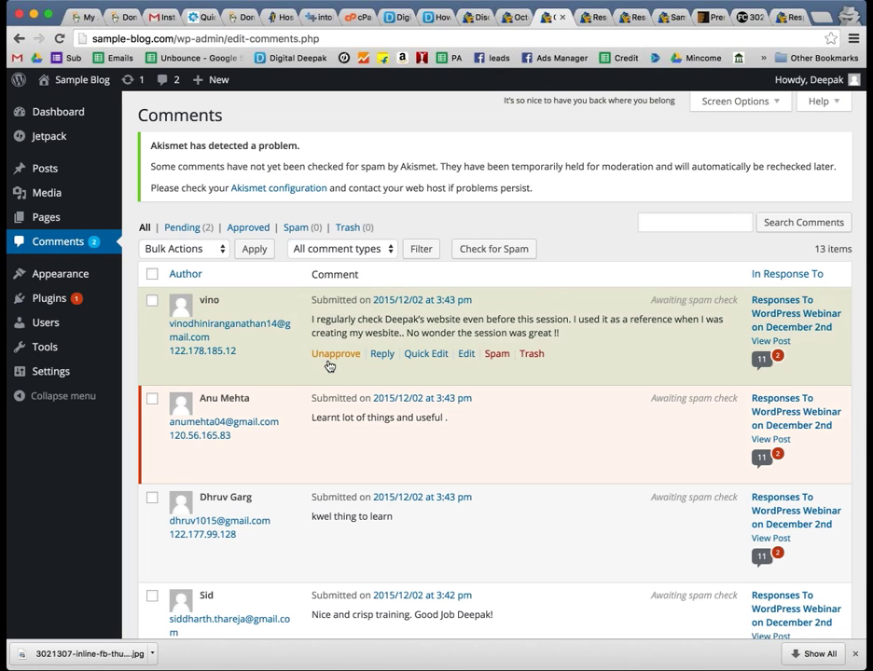
left_click(328, 443)
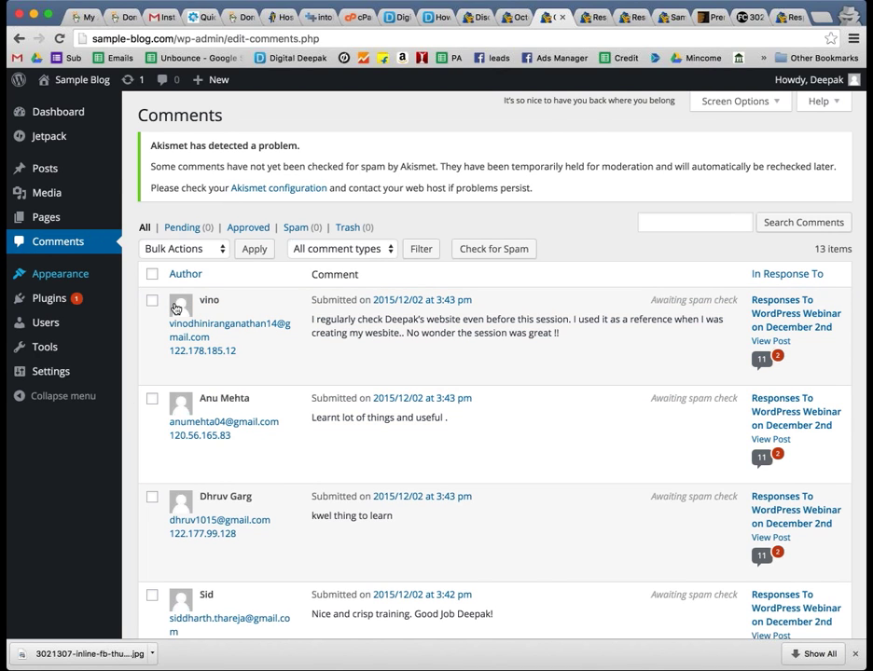
left_click(67, 242)
mouse_move(46, 306)
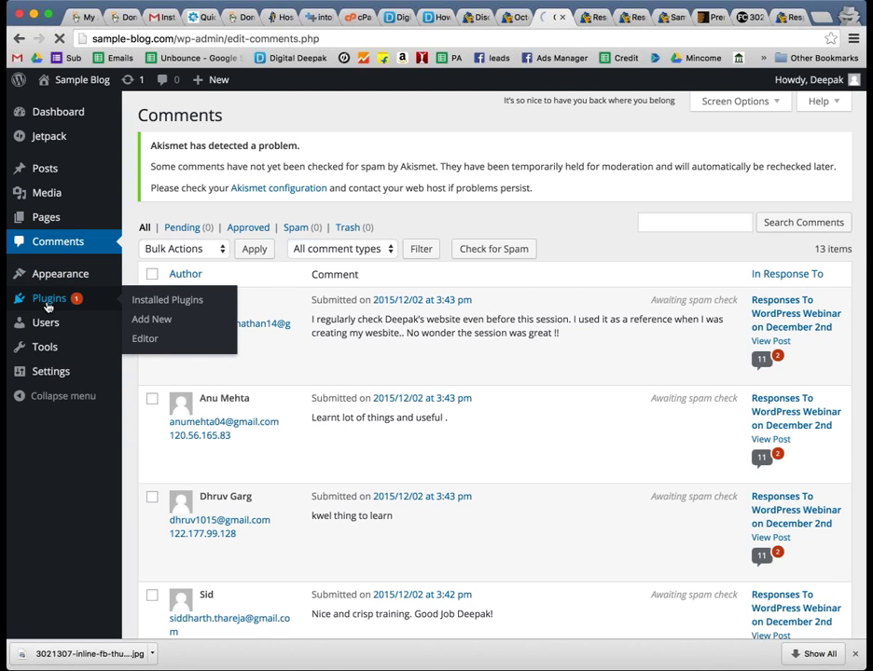
- Deactivate Hostgator WalkMe Plugin under Installed Plugins, leaving 3 of 5 plugins active
left_click(47, 303)
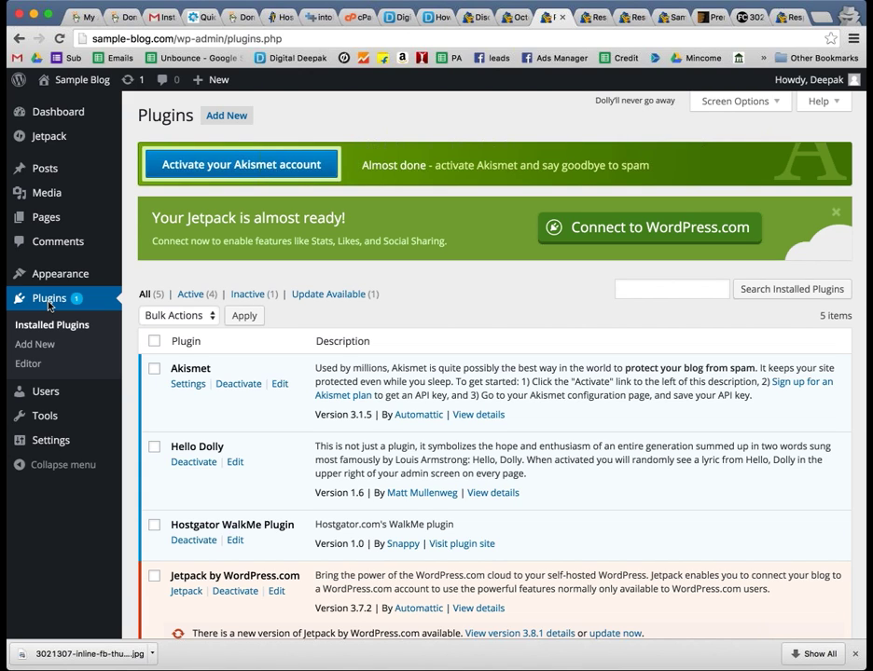
scroll(277, 368, "down", 3)
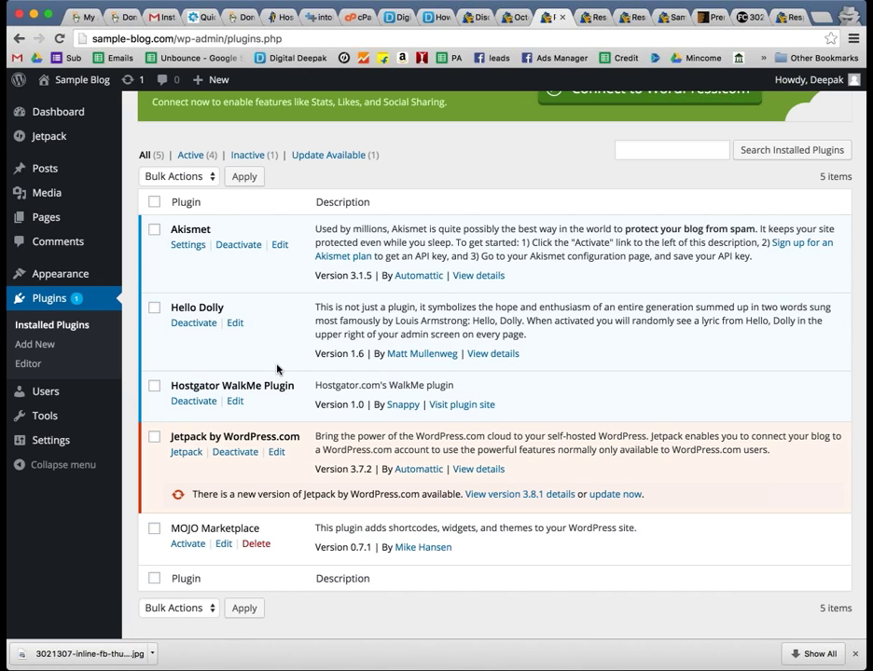
left_click(196, 402)
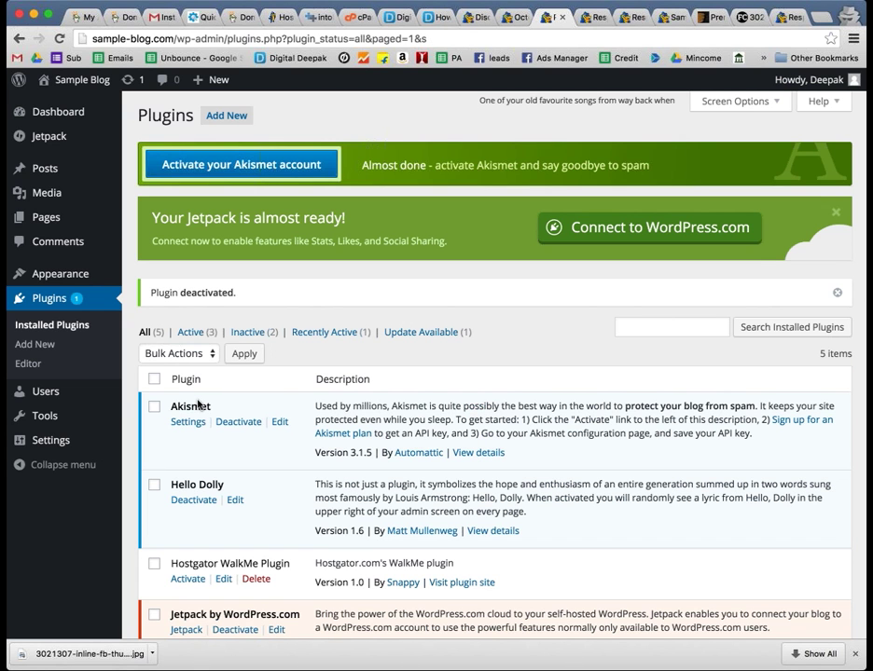
scroll(197, 403, "down", 3)
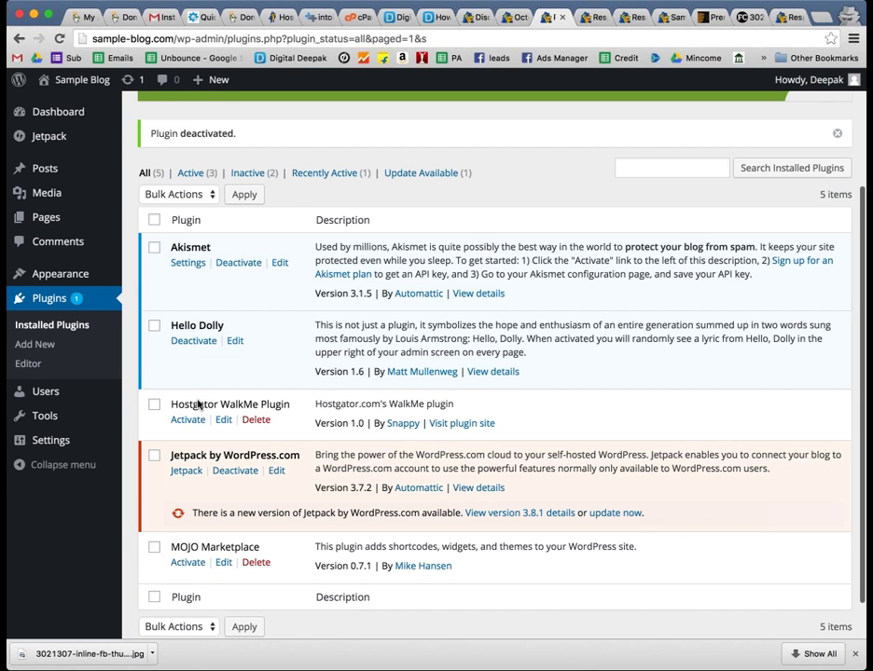
scroll(198, 405, "up", 4)
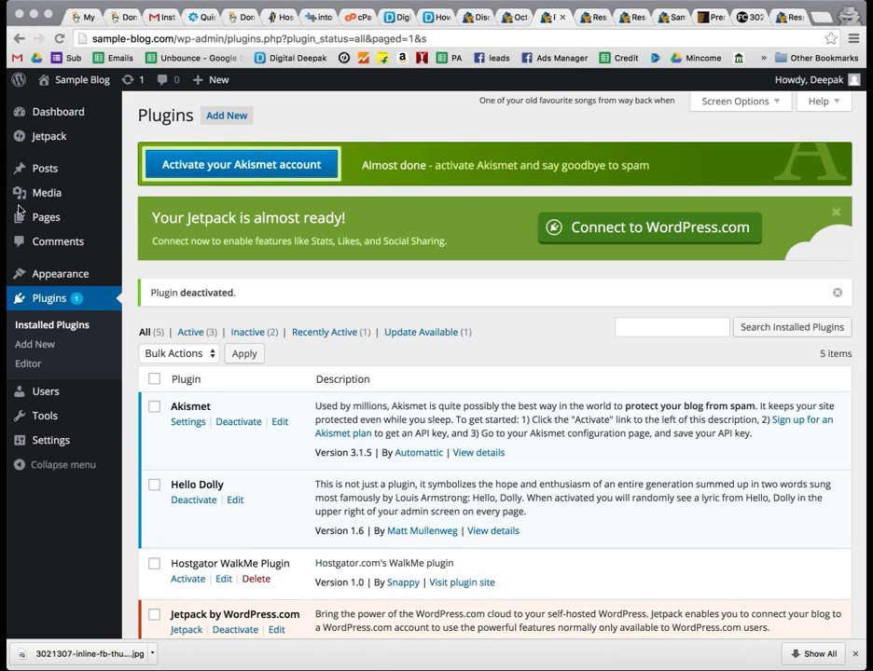
- Approve the single new pending comment in the Comments list
left_click(43, 241)
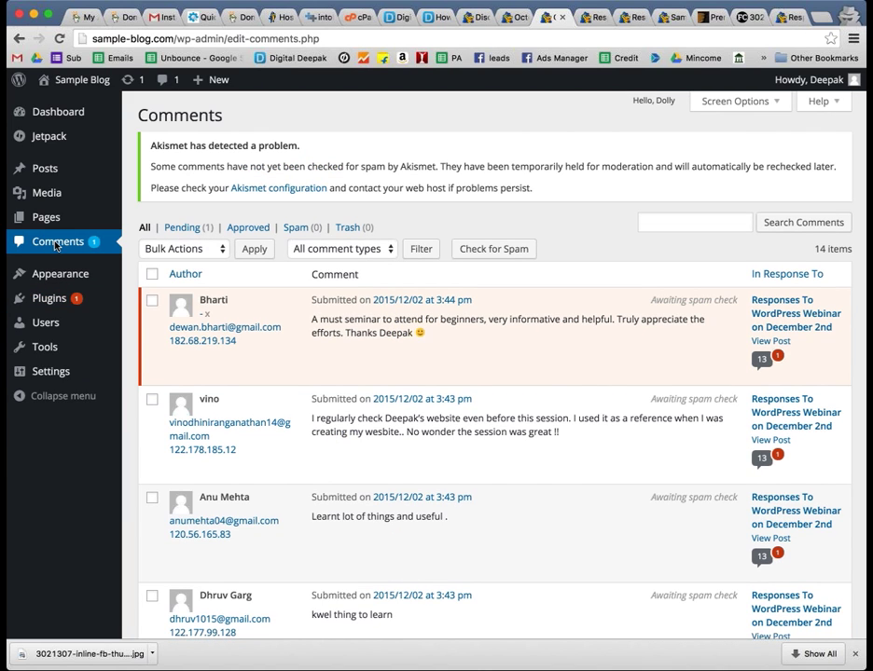
mouse_move(333, 337)
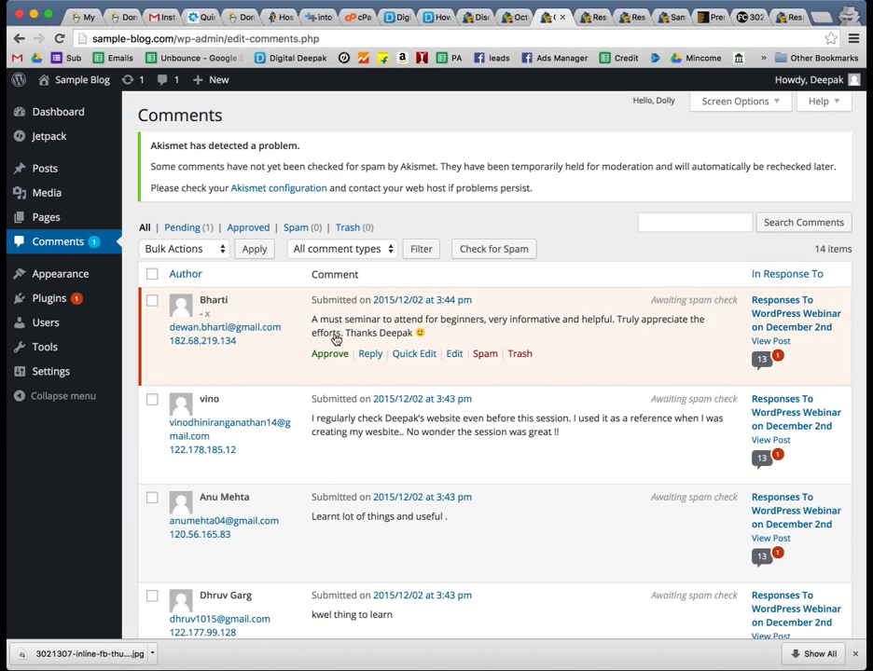
left_click(330, 356)
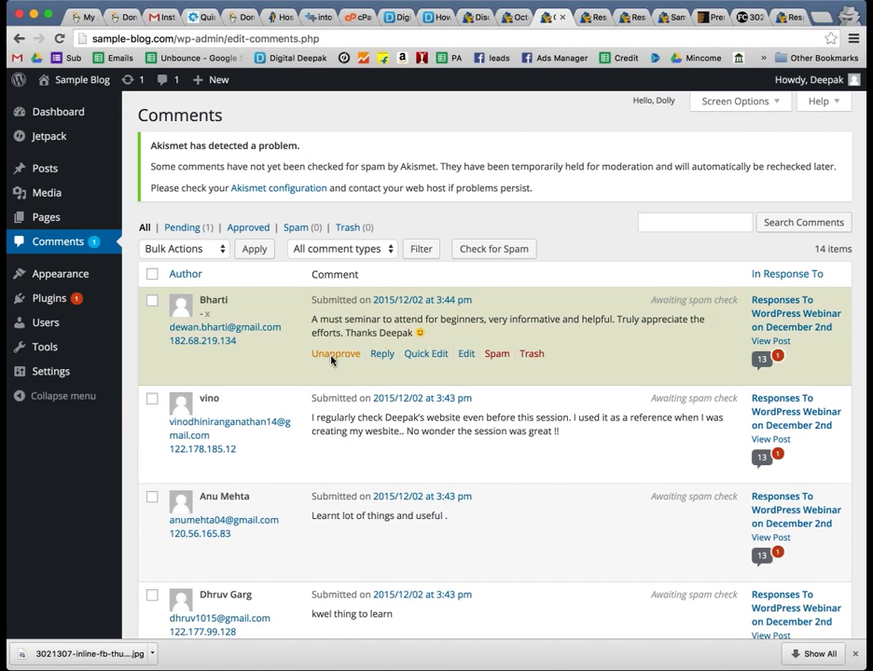
mouse_move(80, 376)
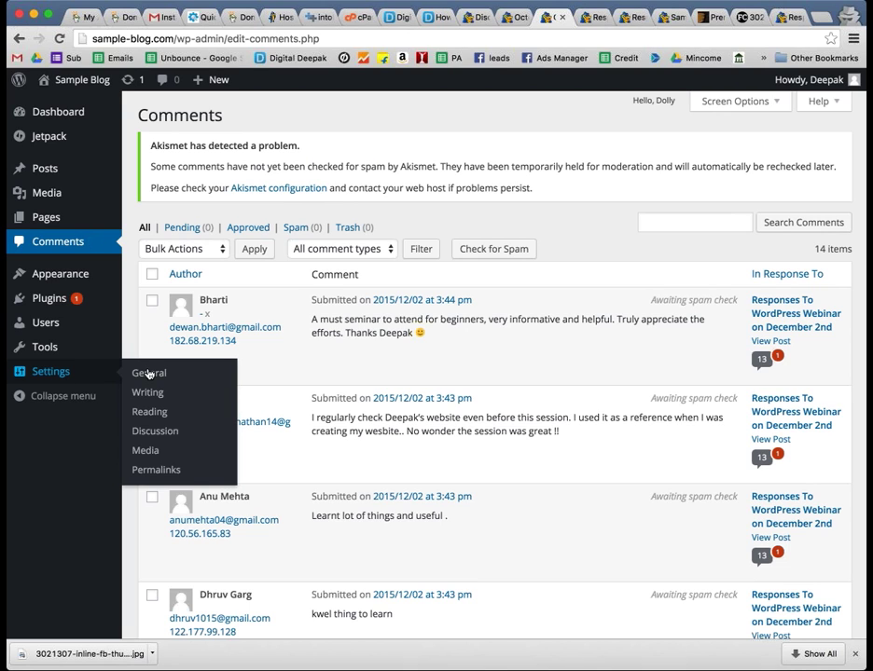
- Open Settings > Discussion and review threaded comments and the comment-approval options
left_click(152, 433)
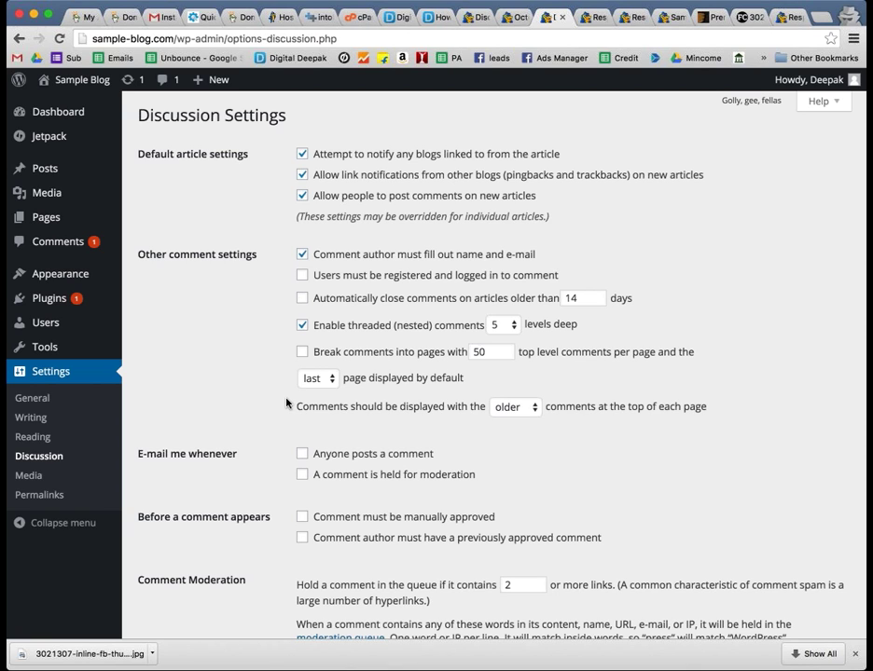
scroll(289, 402, "down", 1)
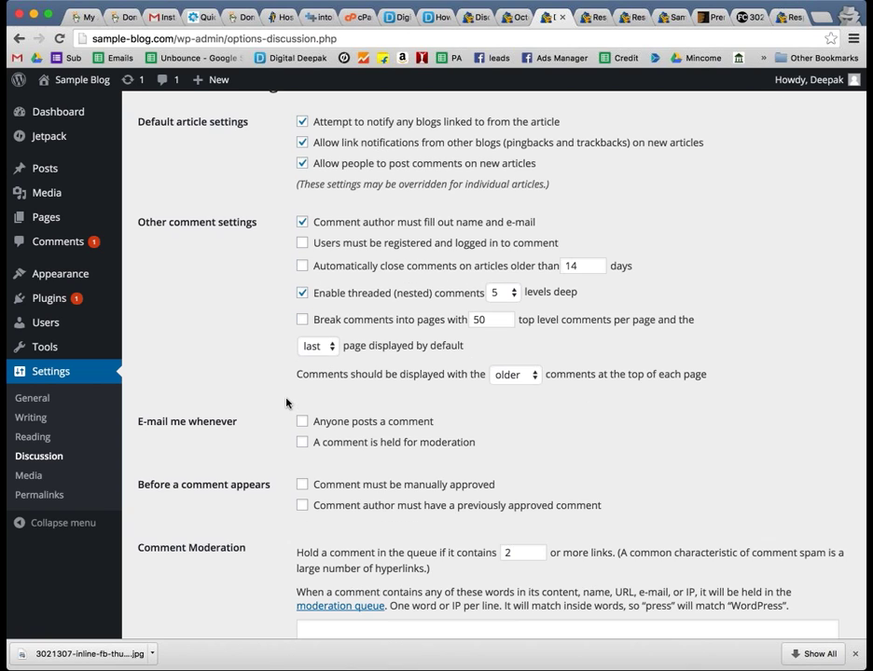
scroll(286, 402, "up", 1)
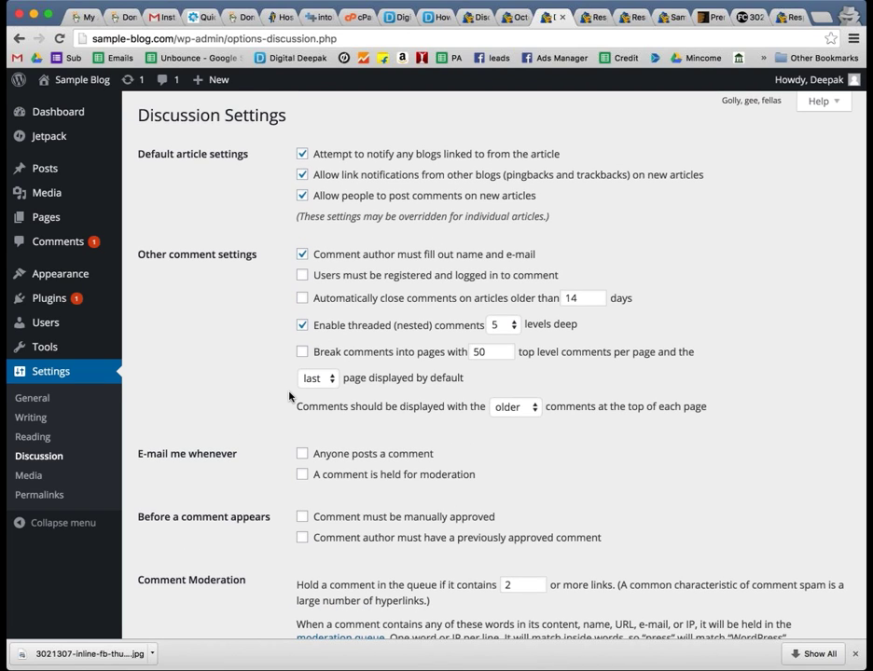
scroll(290, 397, "down", 1)
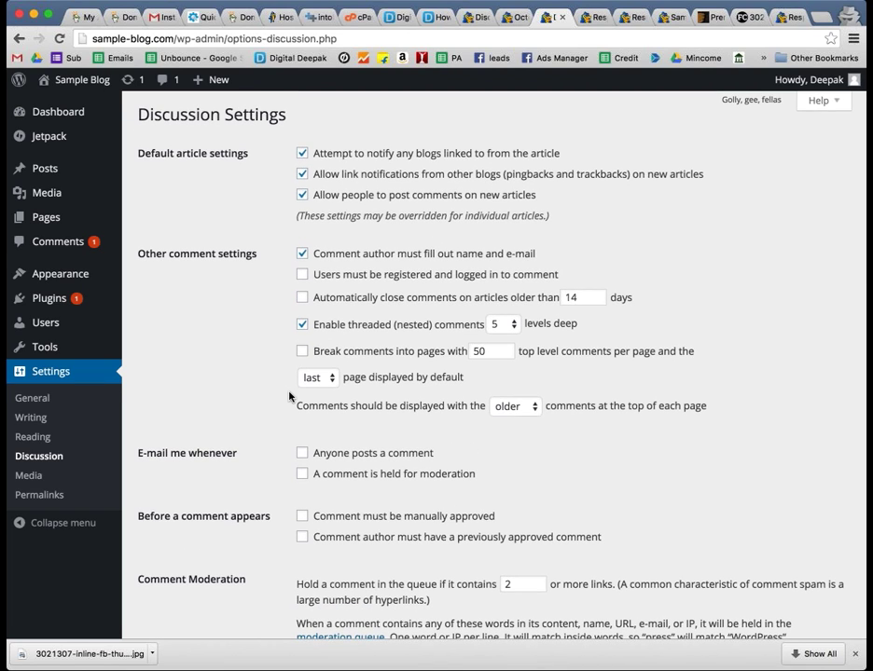
scroll(290, 397, "down", 1)
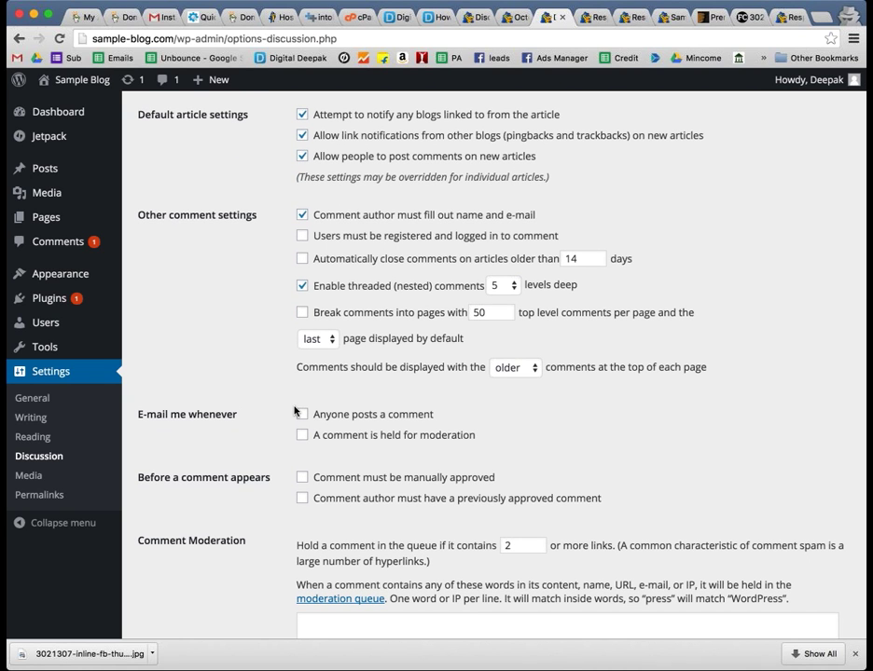
scroll(295, 412, "up", 1)
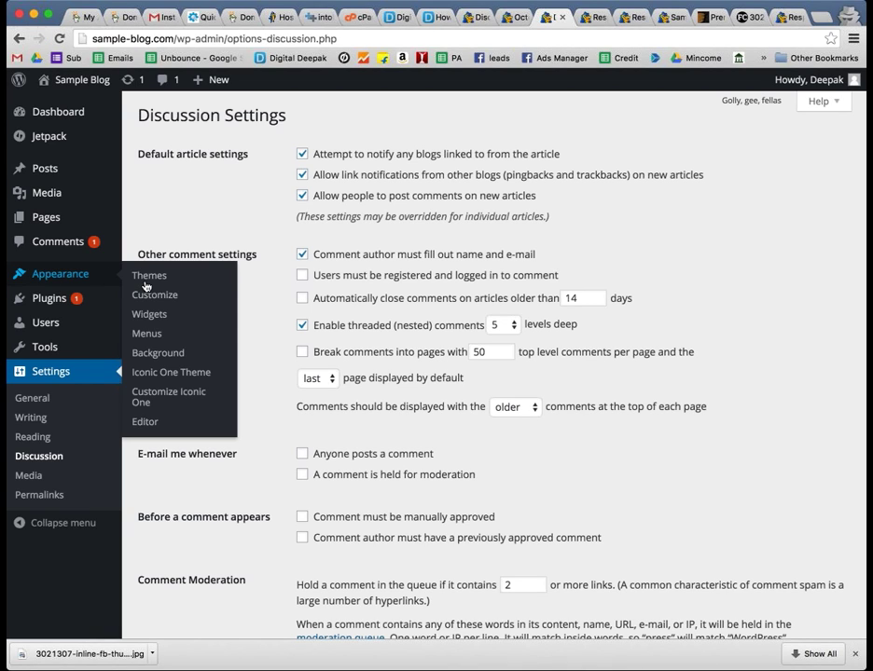
- Browse featured themes under Appearance > Themes > Add Themes, then go back to the Dashboard
left_click(146, 285)
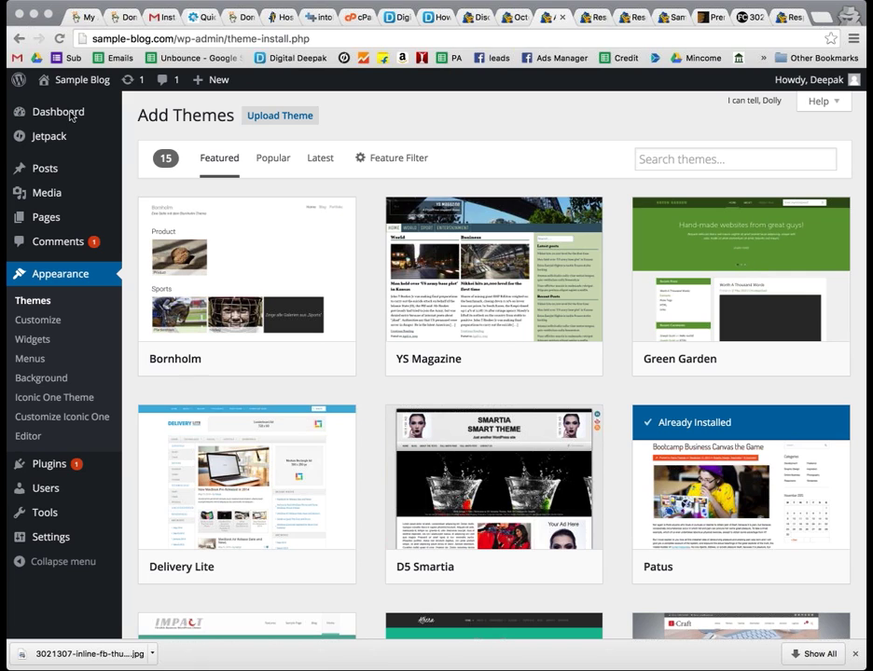
left_click(58, 112)
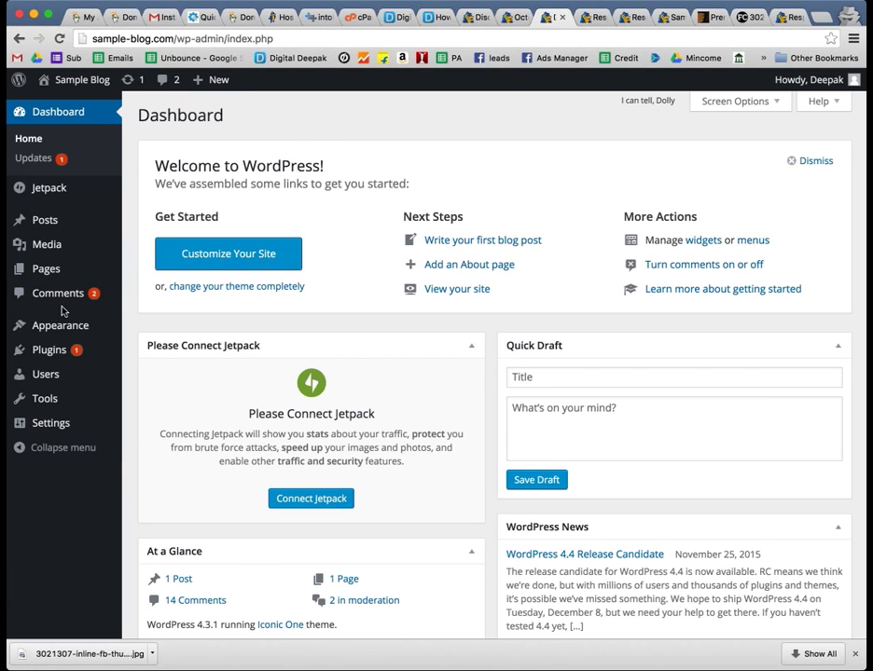
- Reload the Comments page, approve both pending webinar comments, and return to the Dashboard
left_click(61, 307)
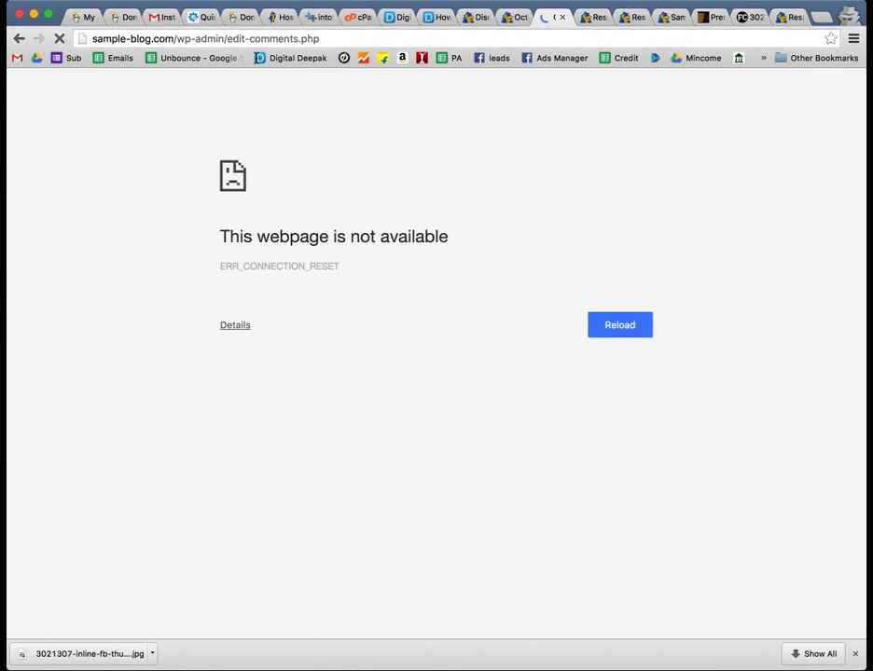
key("super+l")
key("Return")
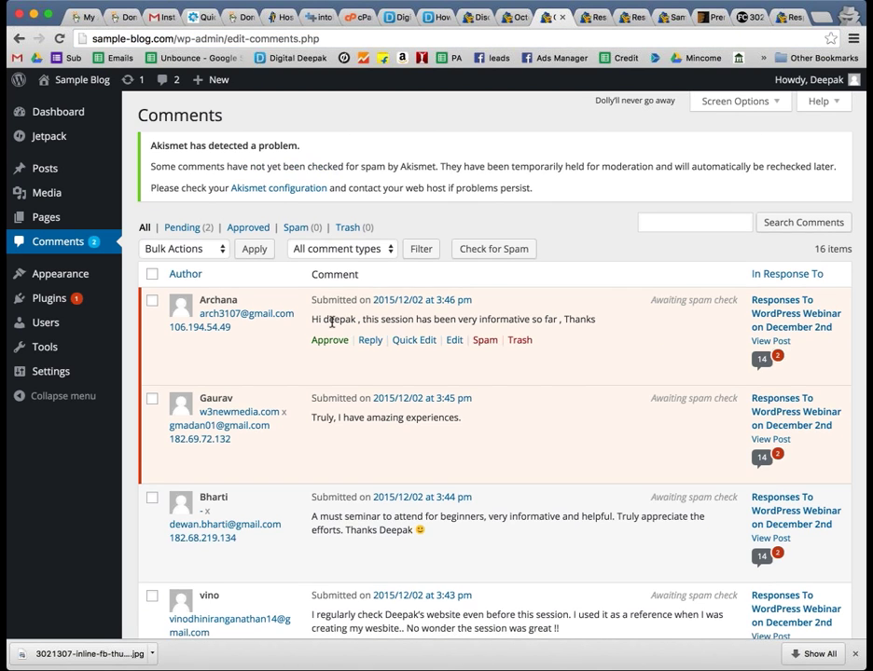
left_click(331, 341)
left_click(331, 438)
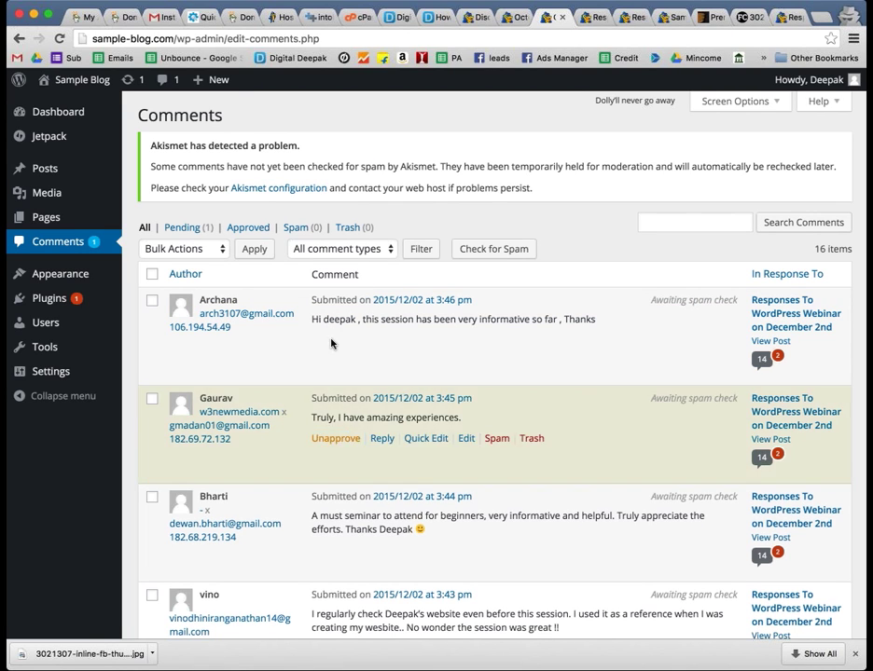
left_click(90, 110)
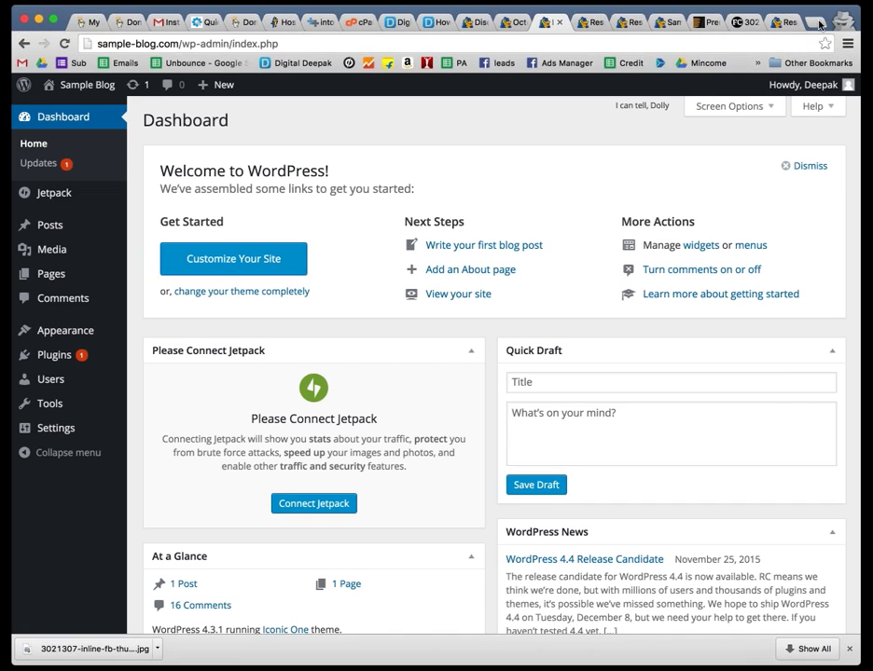
- Search Google for site:sample-blog.com in a new incognito tab
left_click(808, 24)
type("samp")
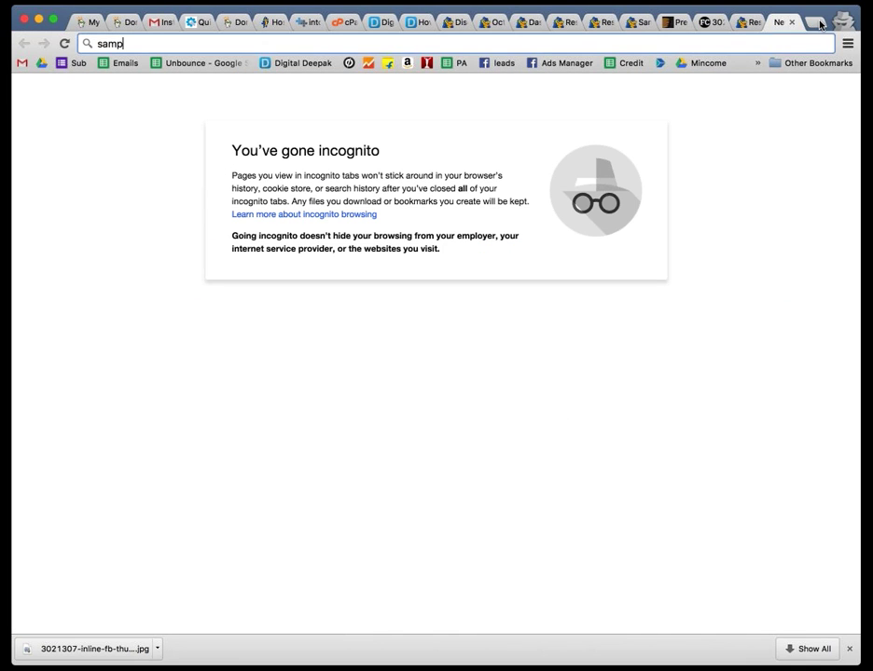
type("le-blog.comsite:")
key("Return")
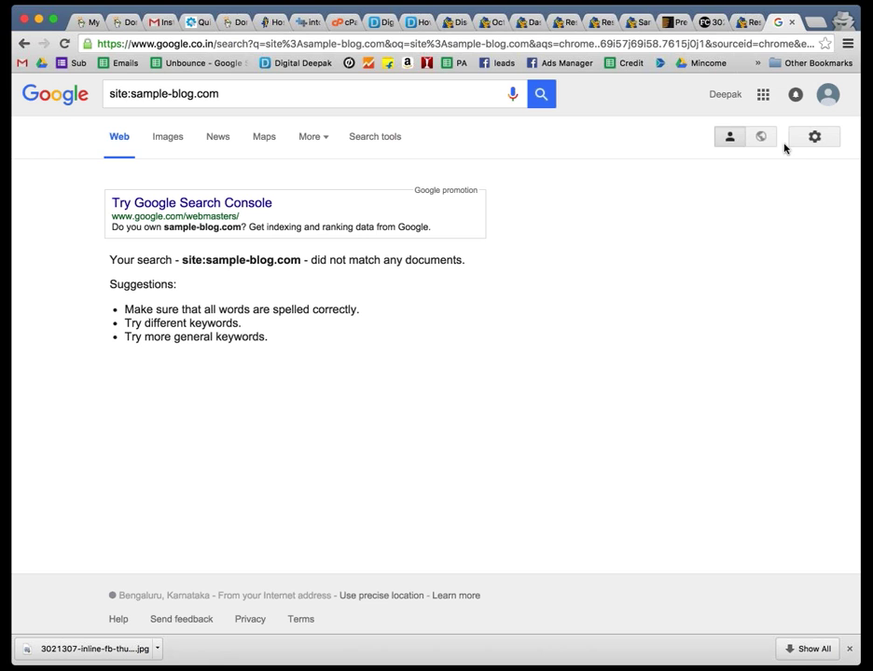
- Close the webinar post, thumbs-up image, WordPress themes and Sample Blog home tabs, then open a blank tab
left_click(743, 22)
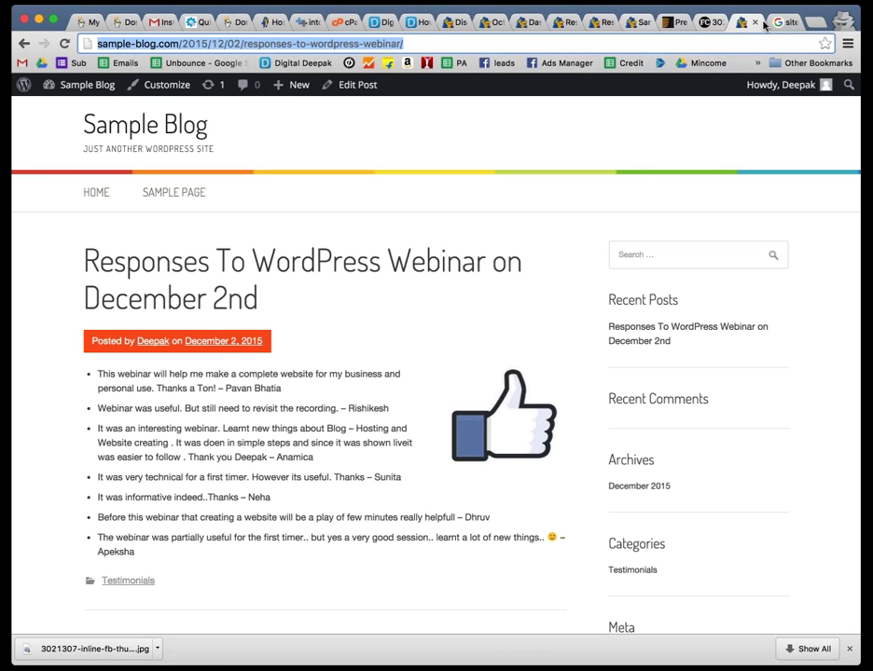
left_click(754, 22)
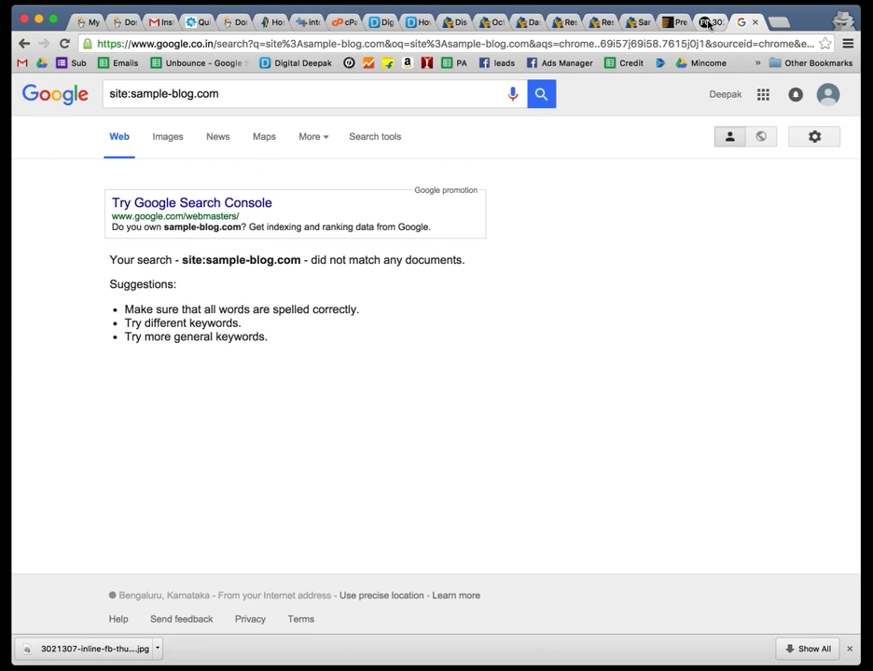
left_click(708, 23)
left_click(719, 23)
left_click(683, 23)
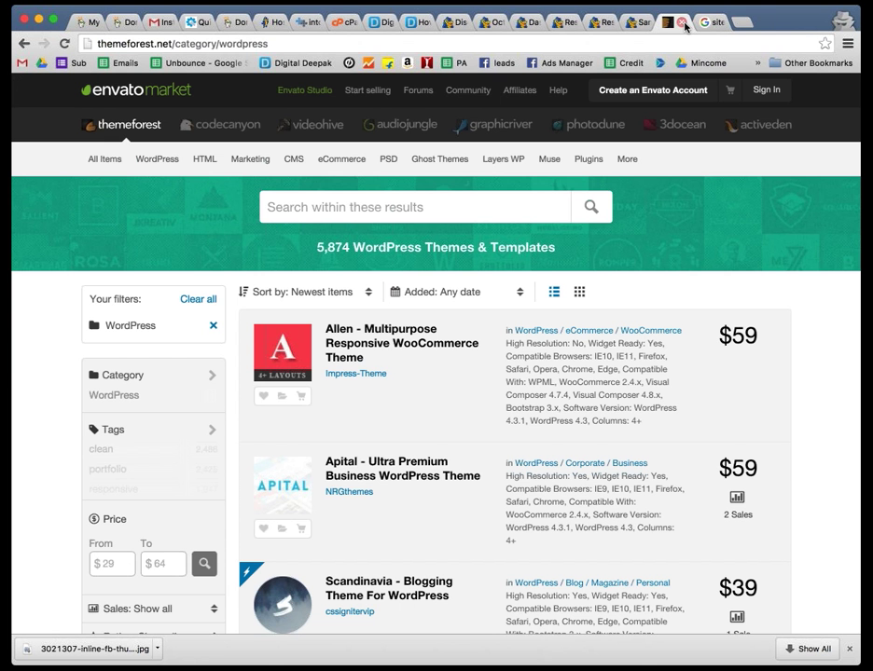
left_click(684, 22)
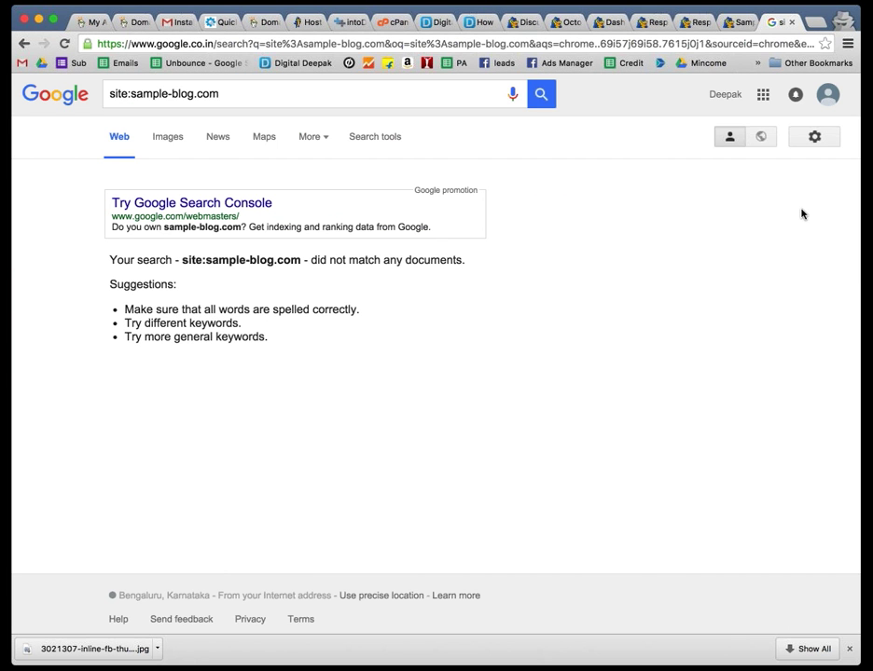
left_click(727, 22)
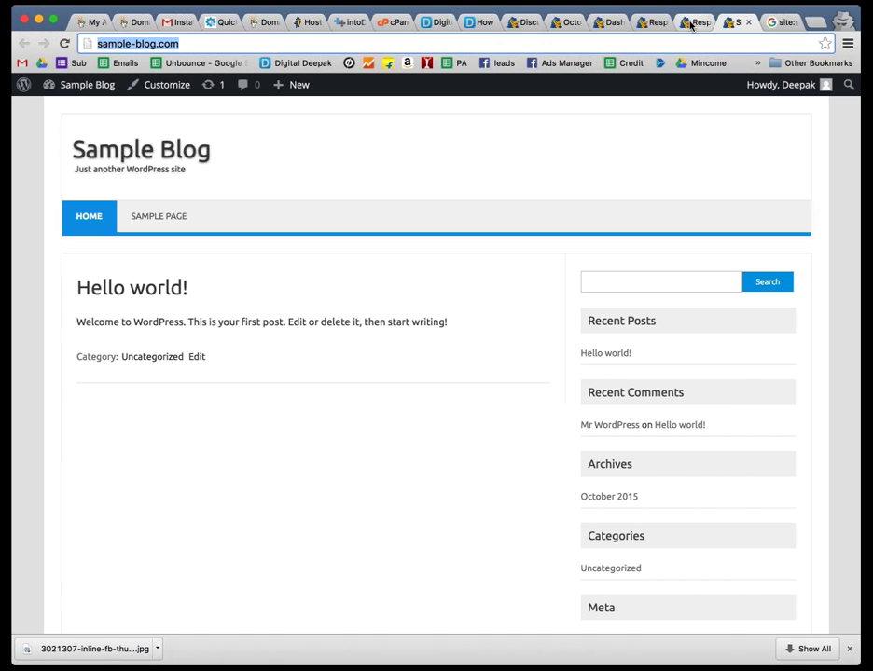
left_click(691, 22)
left_click(741, 23)
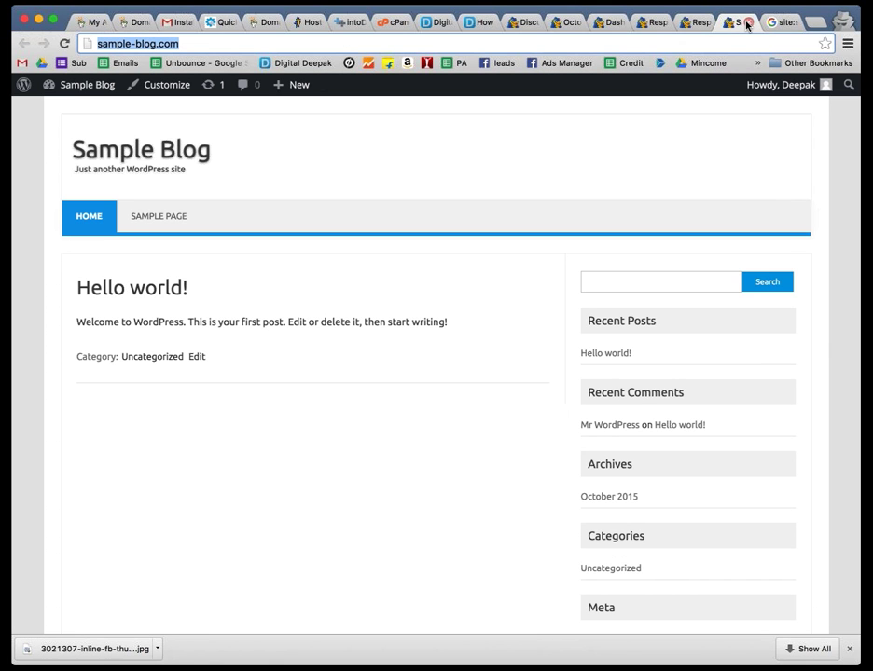
left_click(746, 23)
left_click(650, 22)
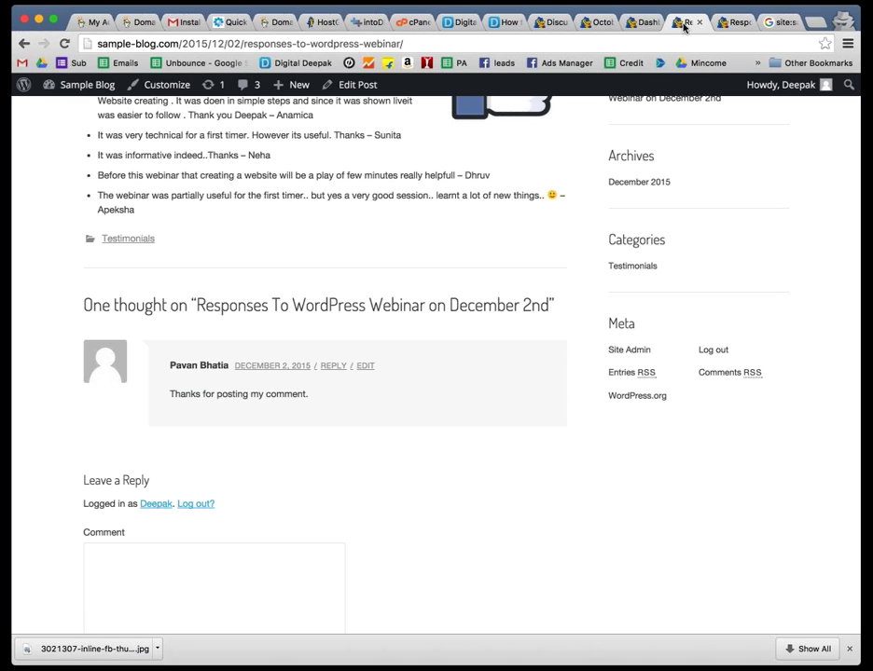
left_click(817, 23)
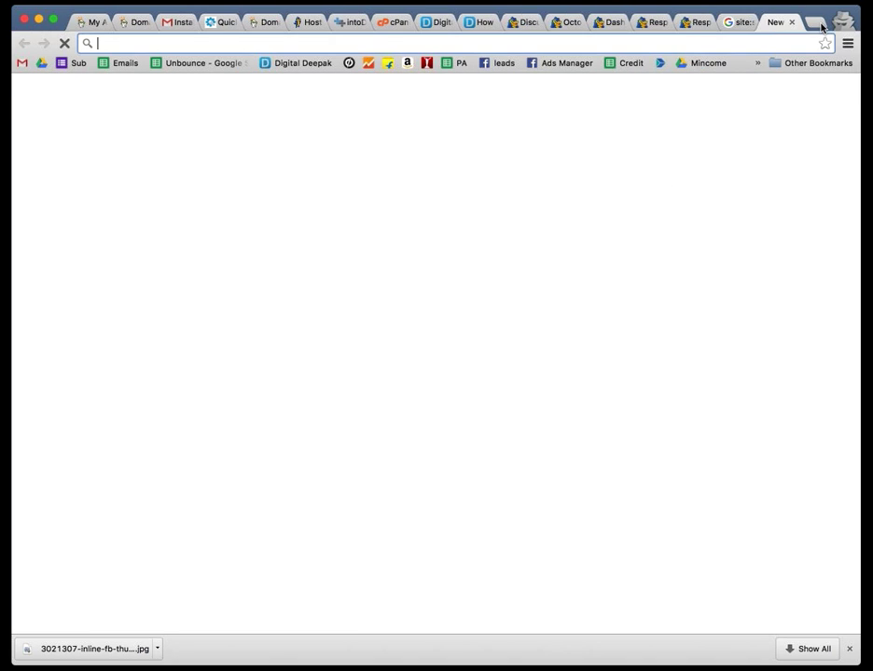
- Search Google for 'favicon' and glance at its image results before returning to web results
type("favicon")
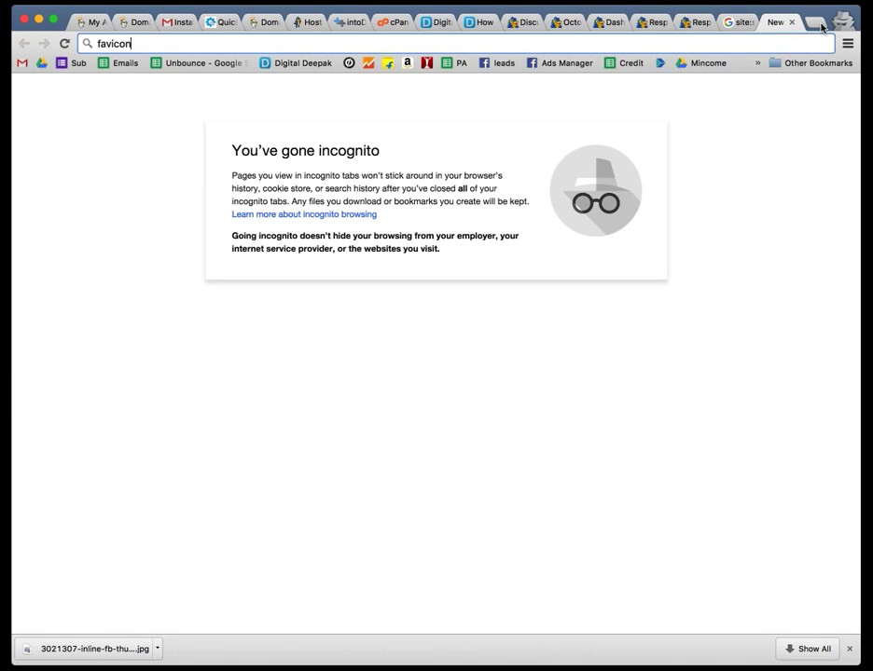
key("Return")
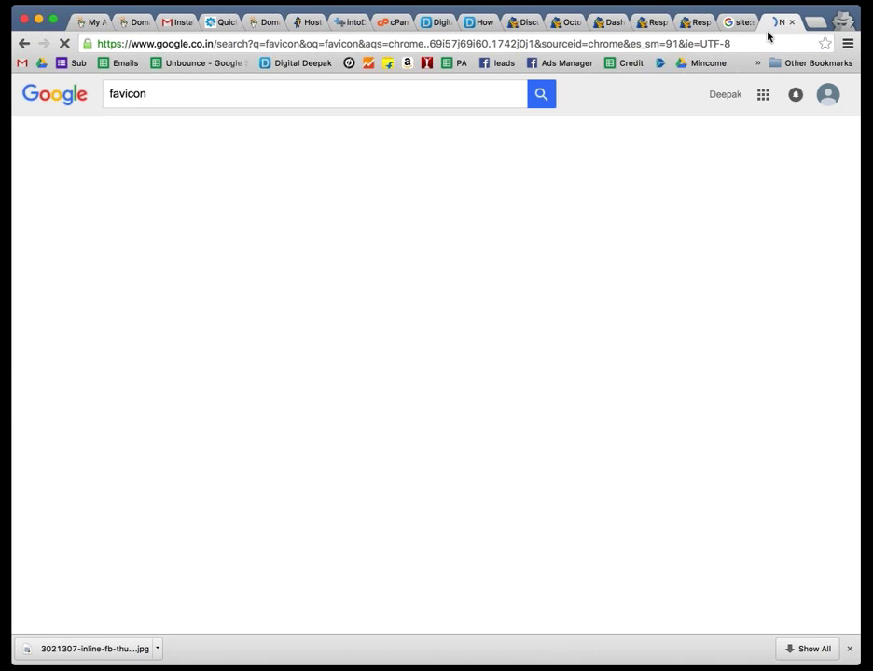
left_click(167, 147)
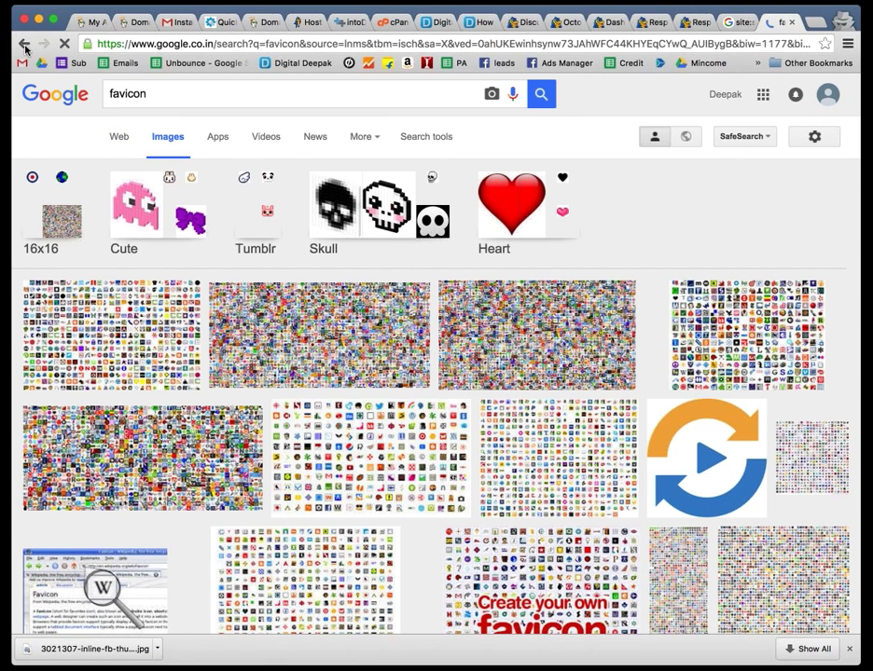
left_click(24, 46)
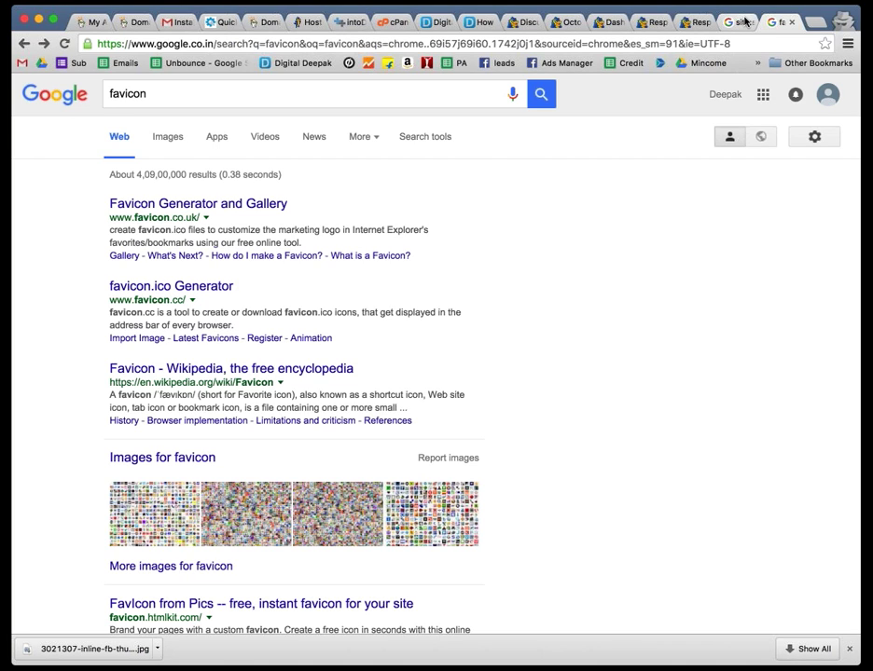
left_click(745, 20)
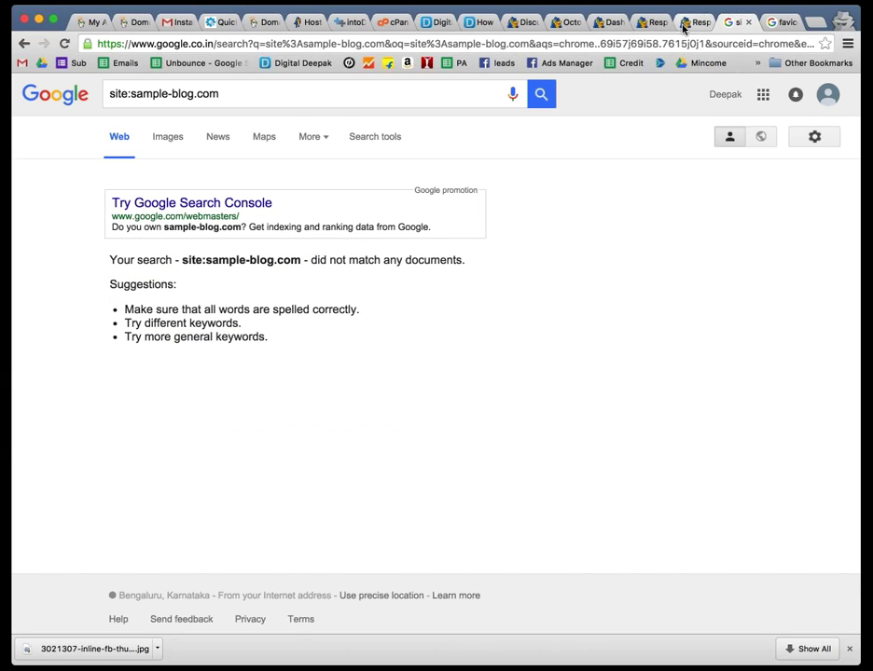
key("ctrl+Tab")
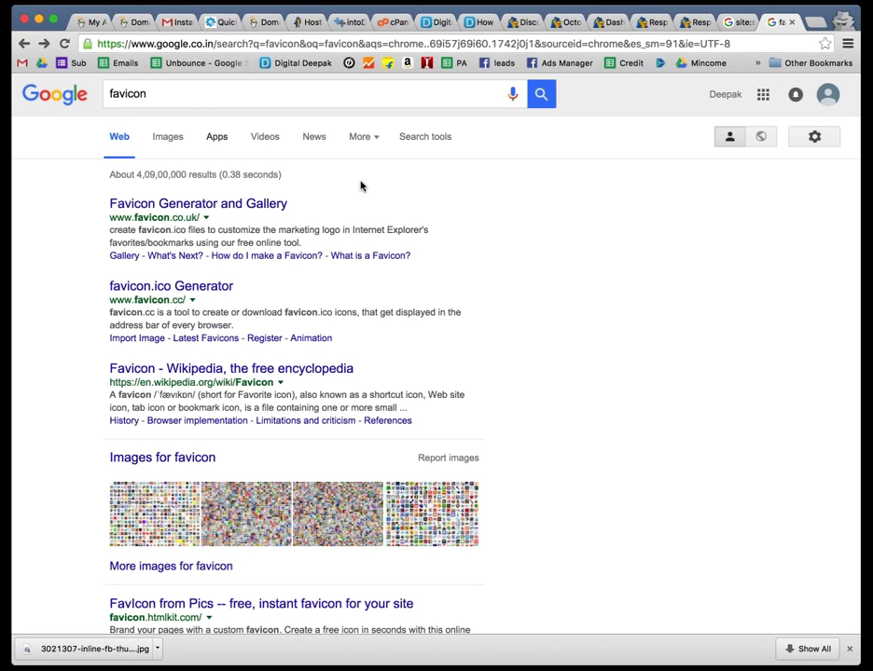
- Browse the favicon image results, preview a red heart favicon, then show the search filter options
left_click(192, 146)
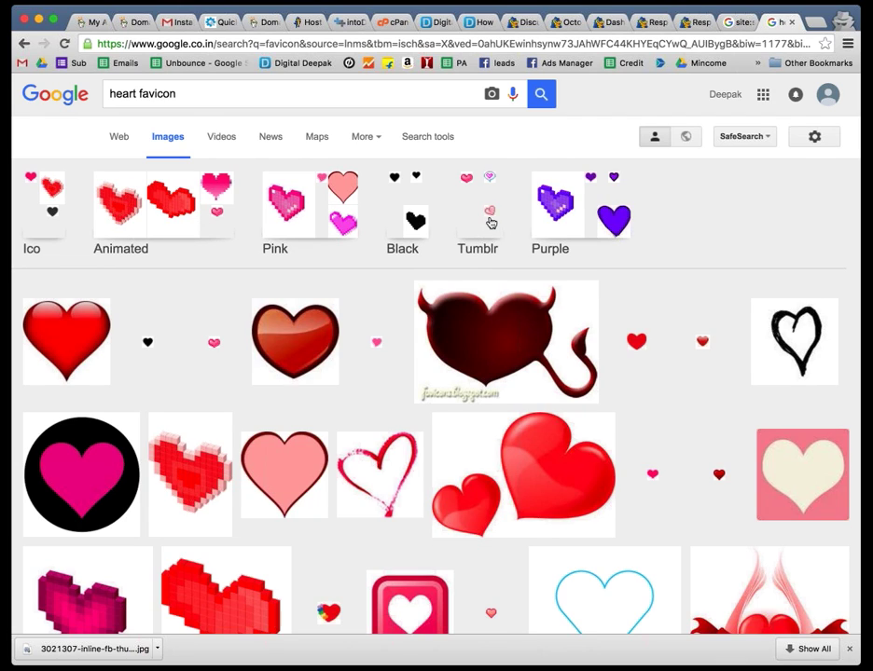
left_click(56, 340)
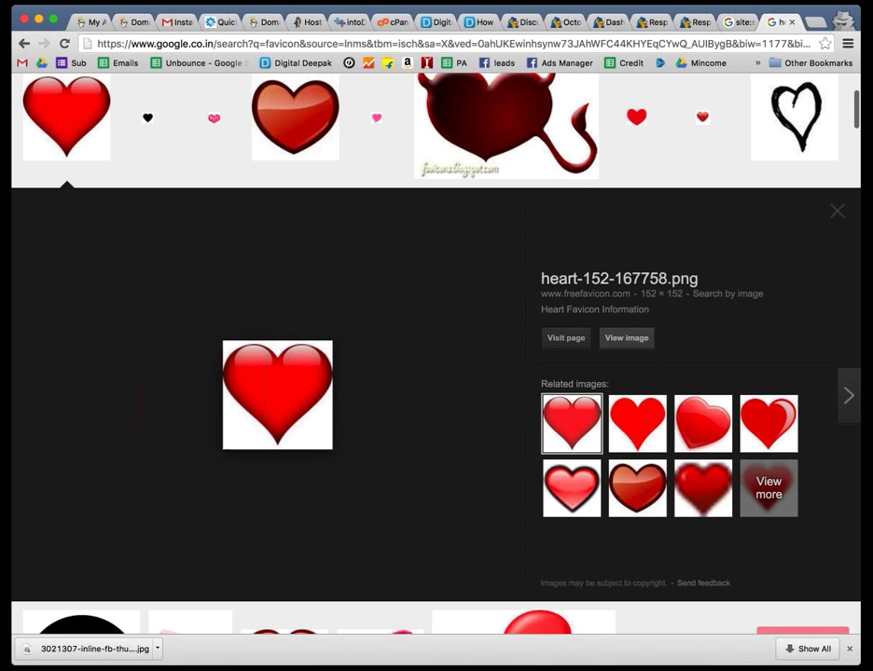
scroll(590, 347, "up", 5)
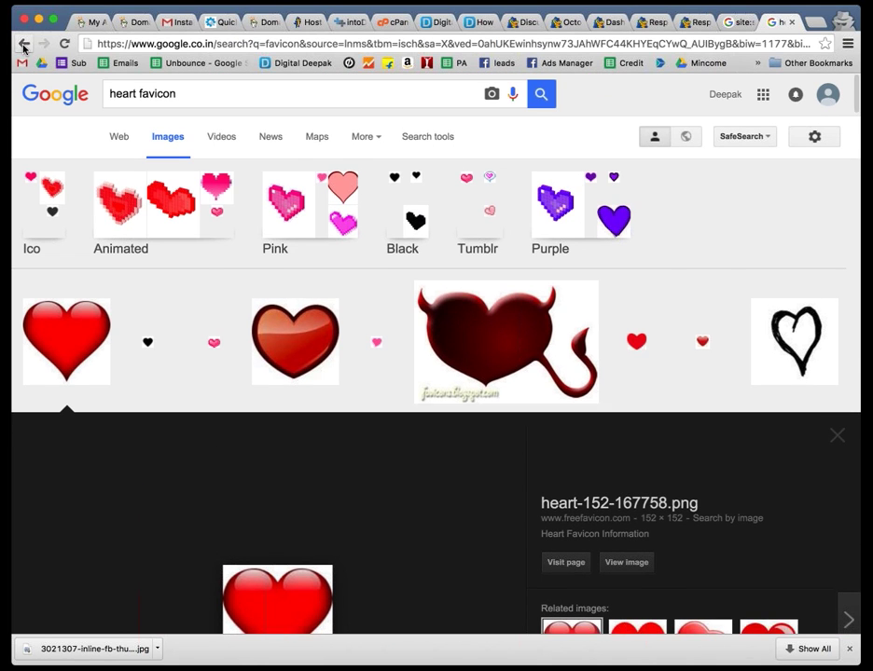
left_click(24, 44)
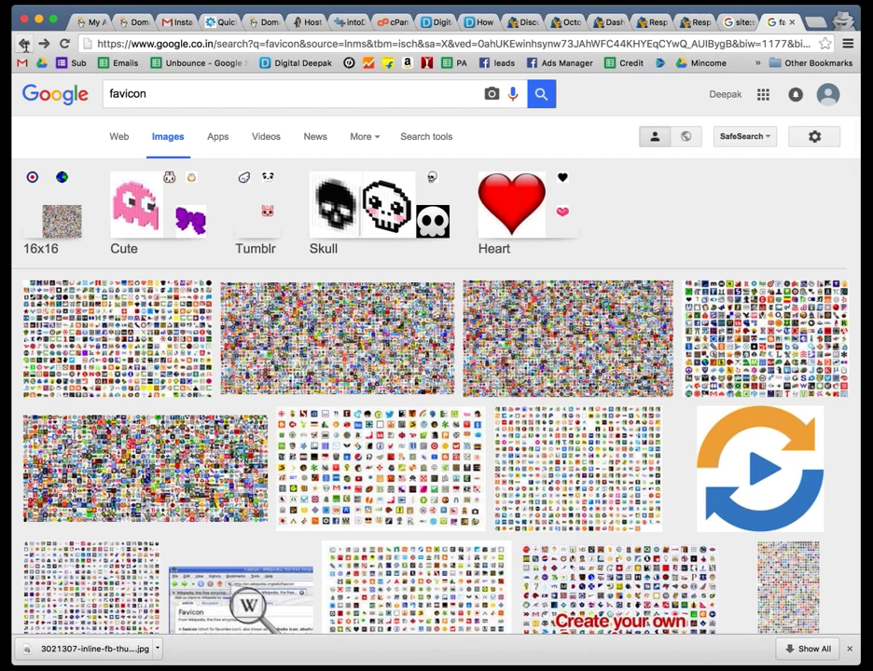
left_click(422, 142)
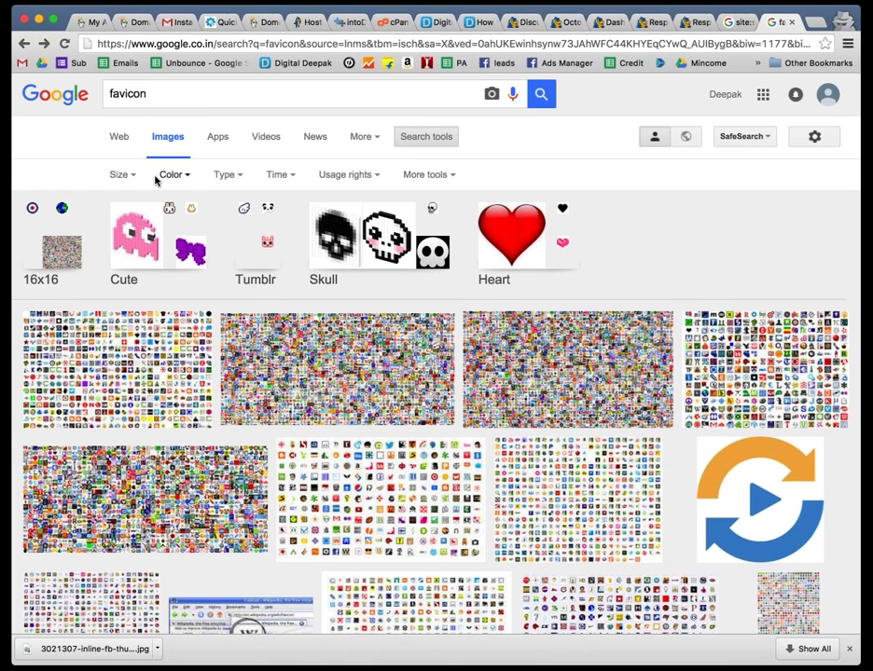
- Filter to Cute favicons and open the full-size red penguin image, saving it as g7719.png
left_click(128, 226)
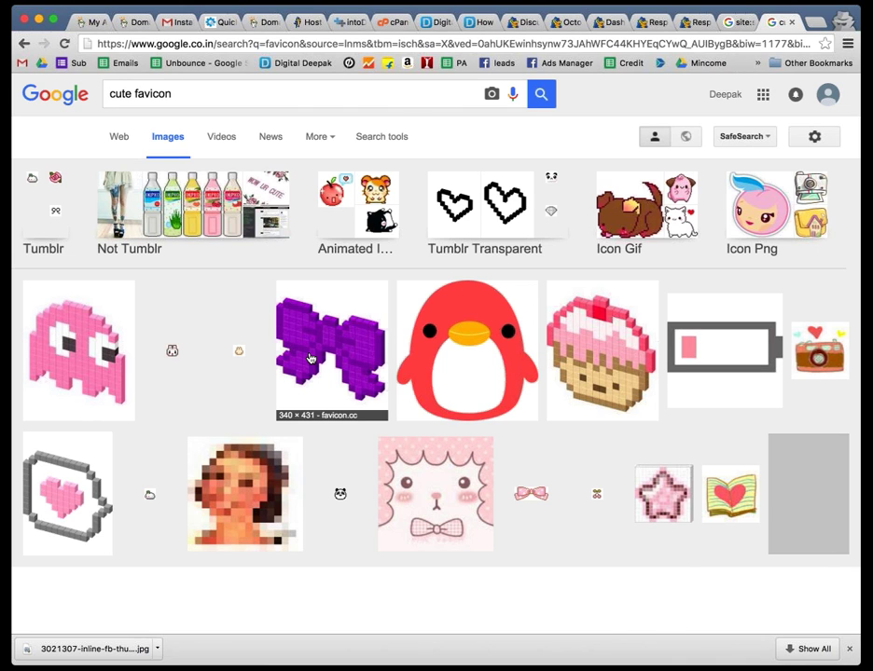
left_click(44, 336)
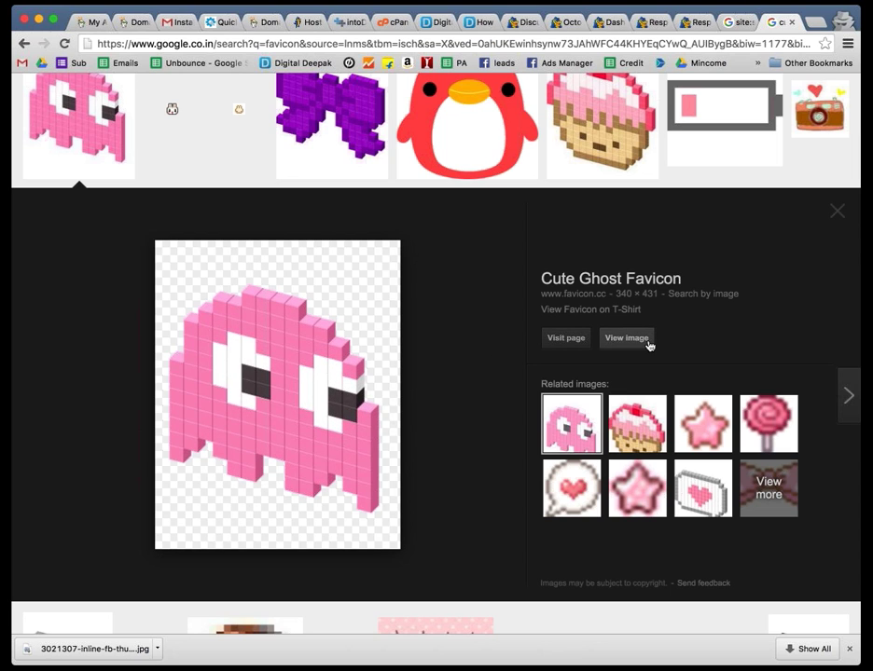
scroll(650, 346, "up", 3)
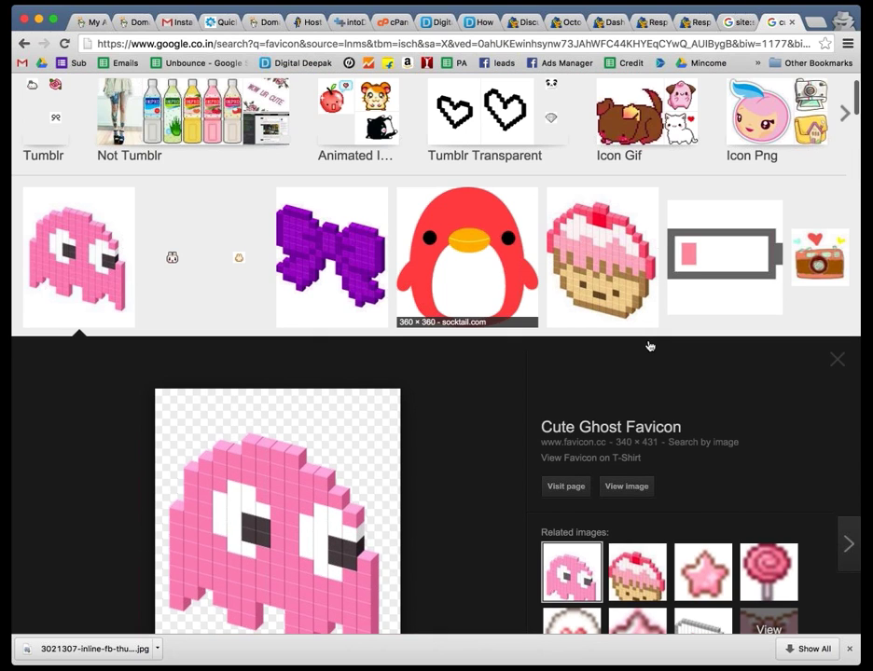
left_click(469, 257)
left_click(650, 346)
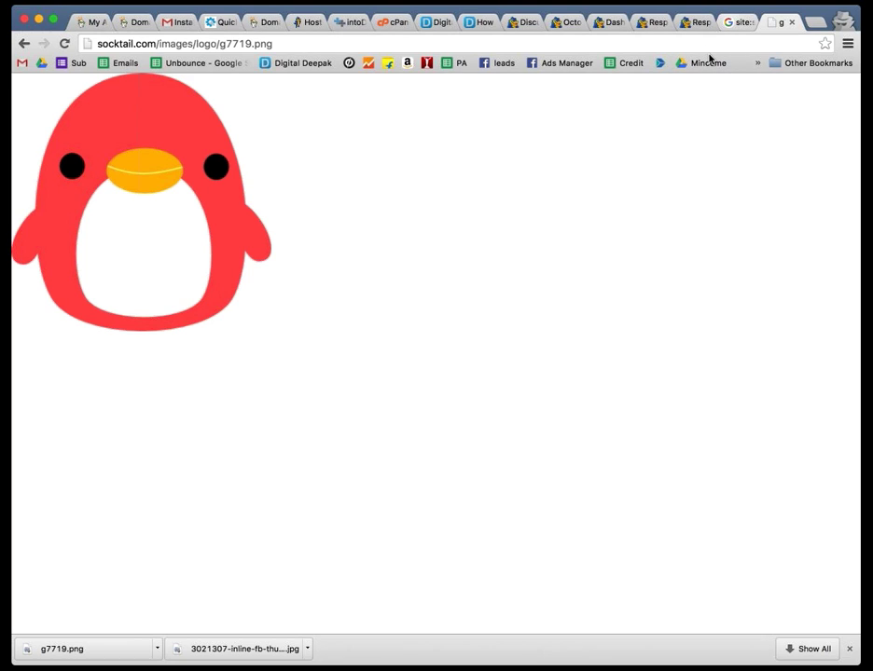
- Close the site:sample-blog.com tab and go back to the favicon web results
left_click(748, 24)
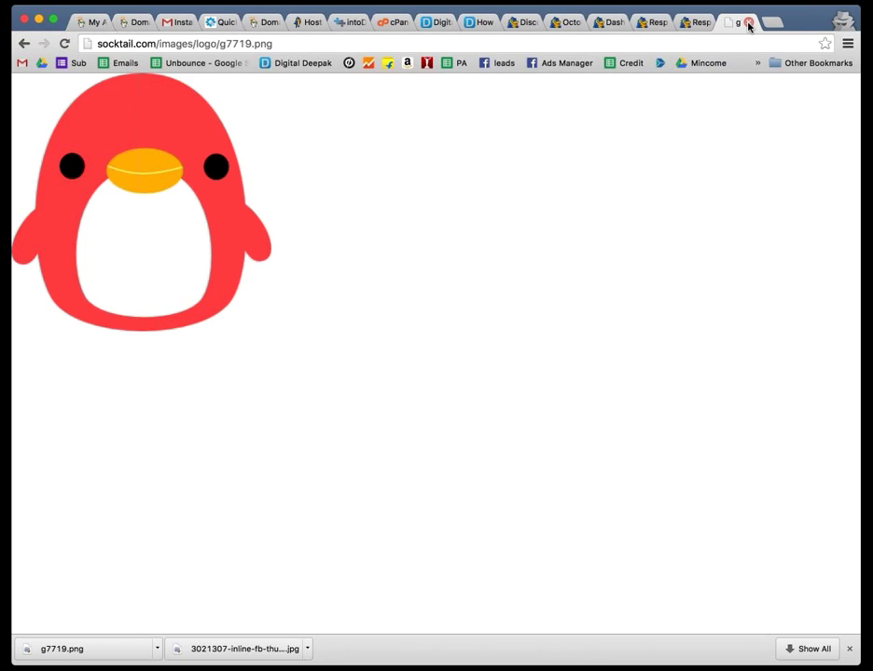
left_click(21, 44)
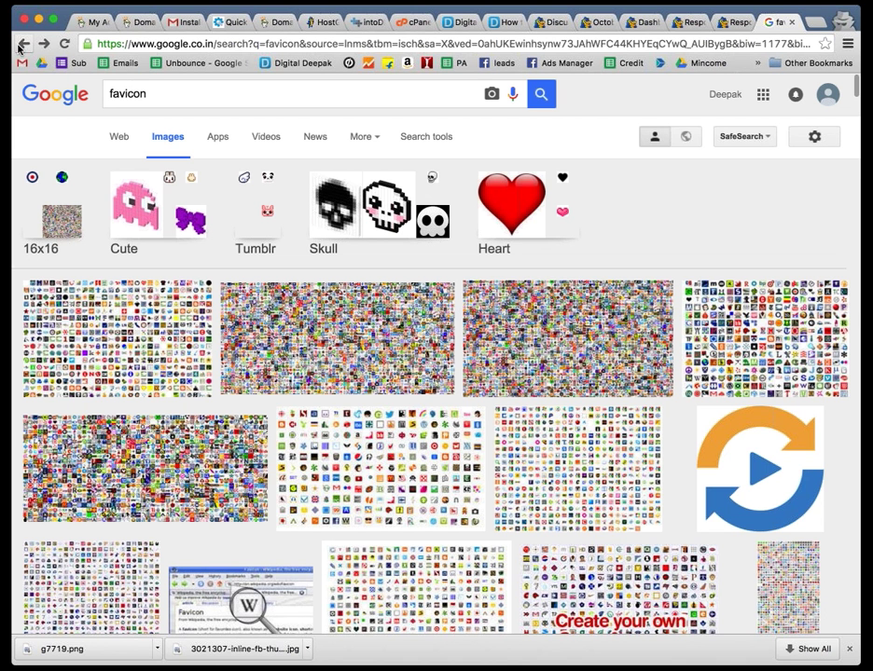
left_click(21, 45)
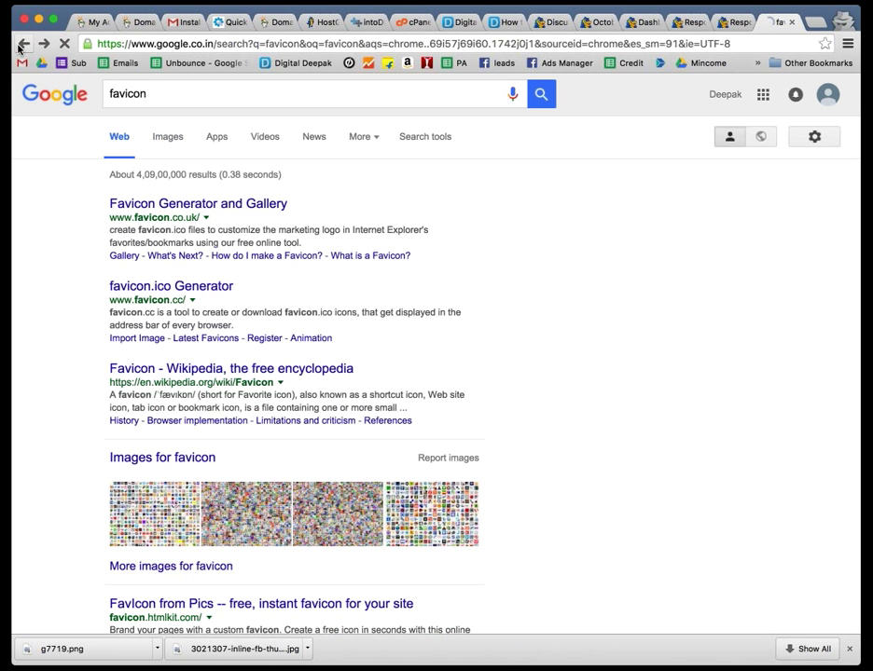
- On the favicon.ico Generator, try importing an image with Shrink to square icon
left_click(170, 288)
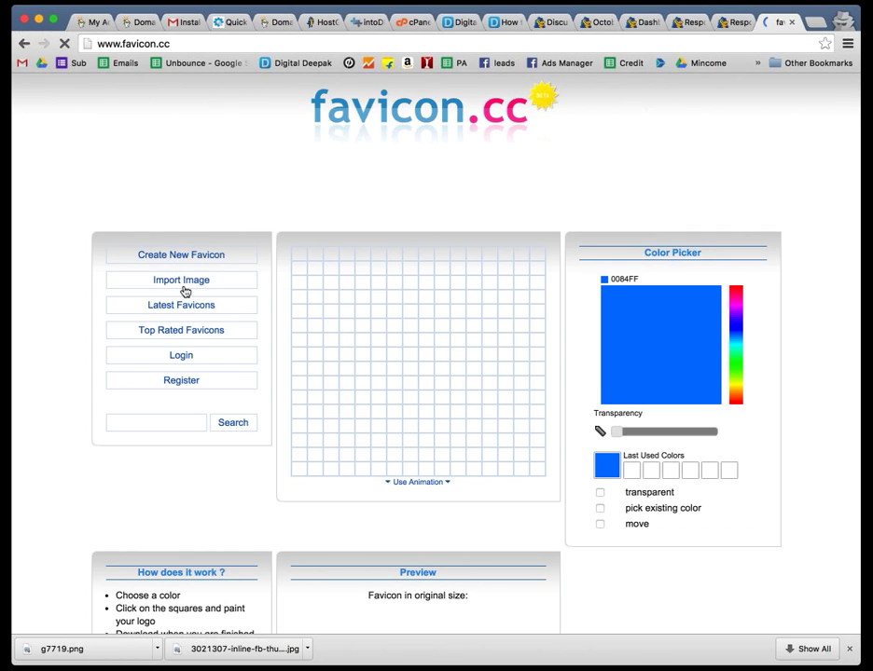
left_click(194, 291)
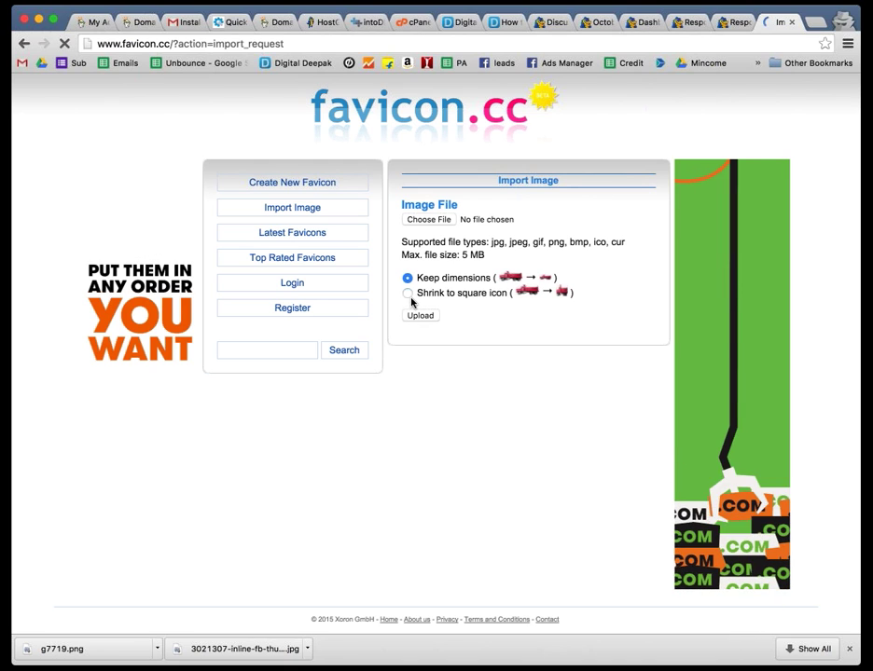
left_click(408, 294)
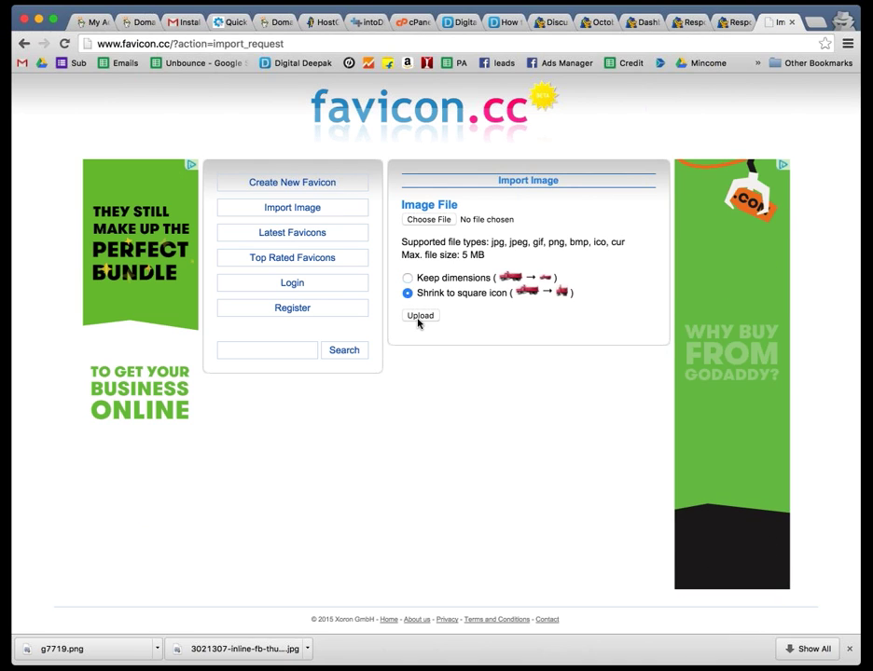
left_click(417, 320)
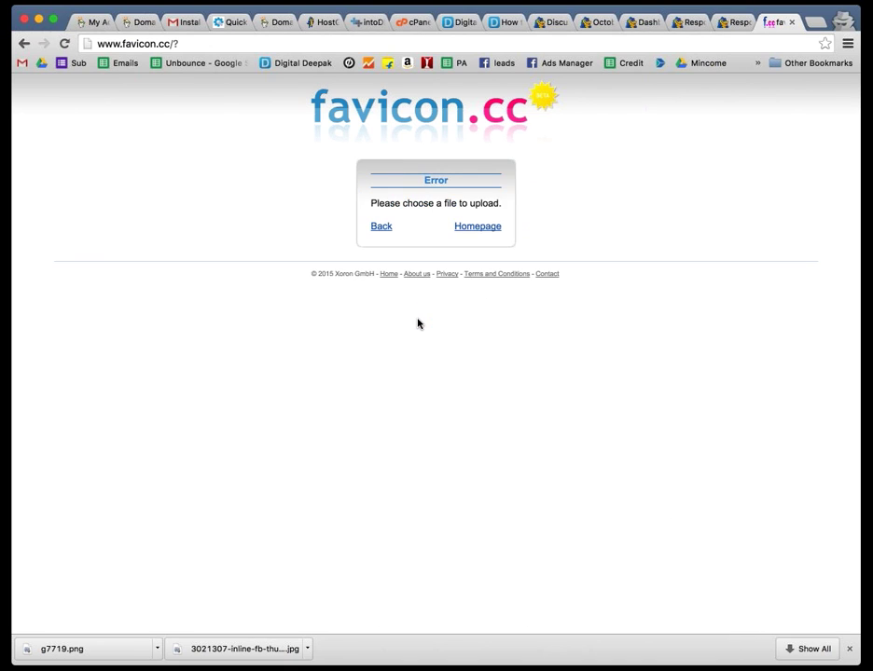
left_click(388, 231)
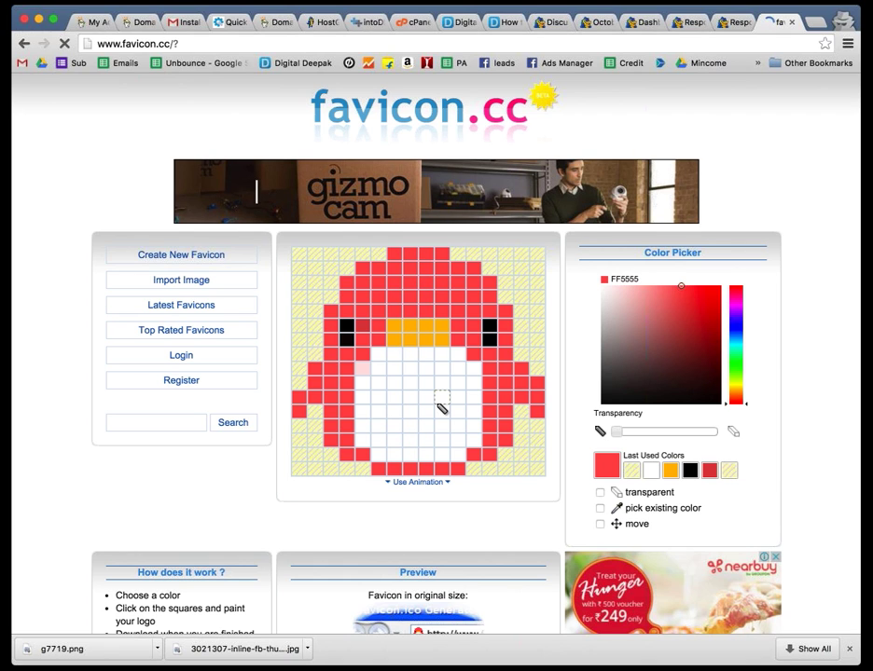
- Download the red penguin favicon design as favicon.ico and go to the HostGator portal tab
scroll(311, 423, "down", 3)
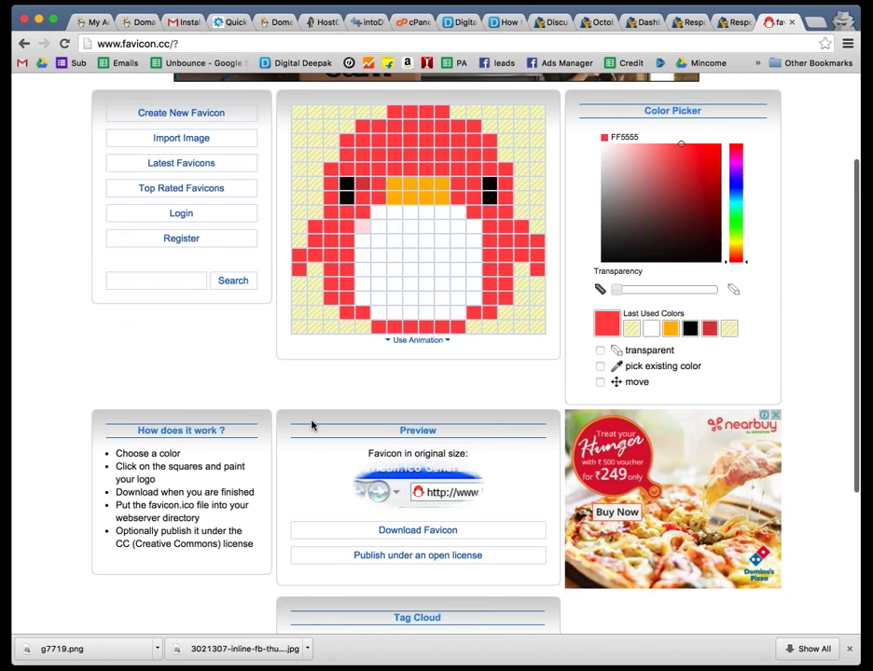
scroll(311, 426, "down", 2)
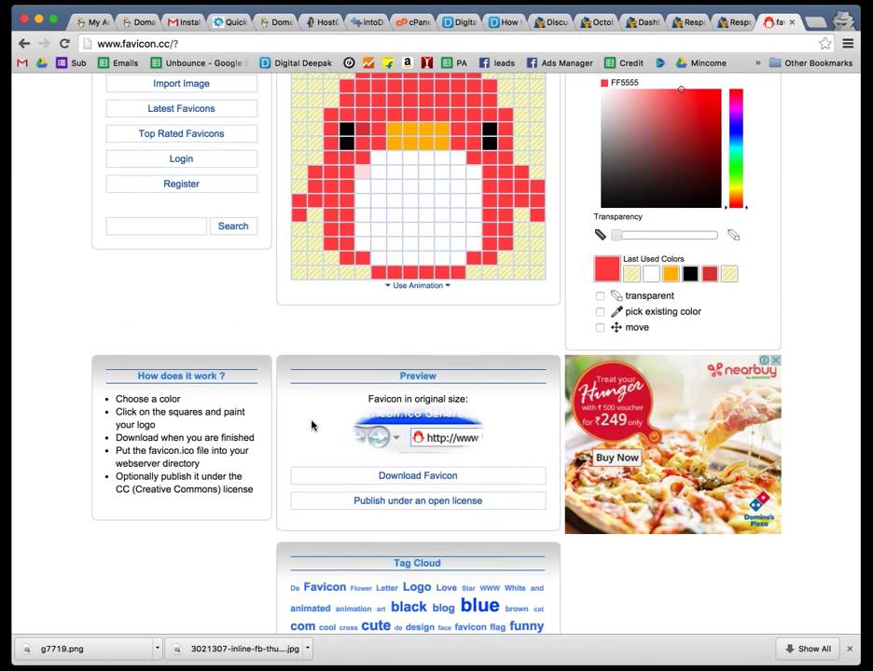
scroll(311, 425, "up", 2)
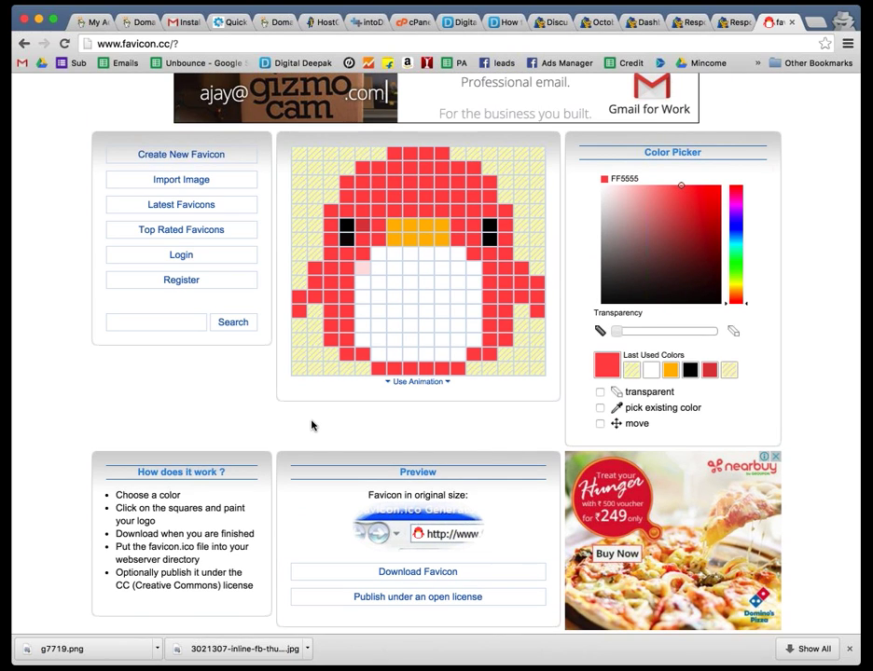
scroll(311, 425, "down", 4)
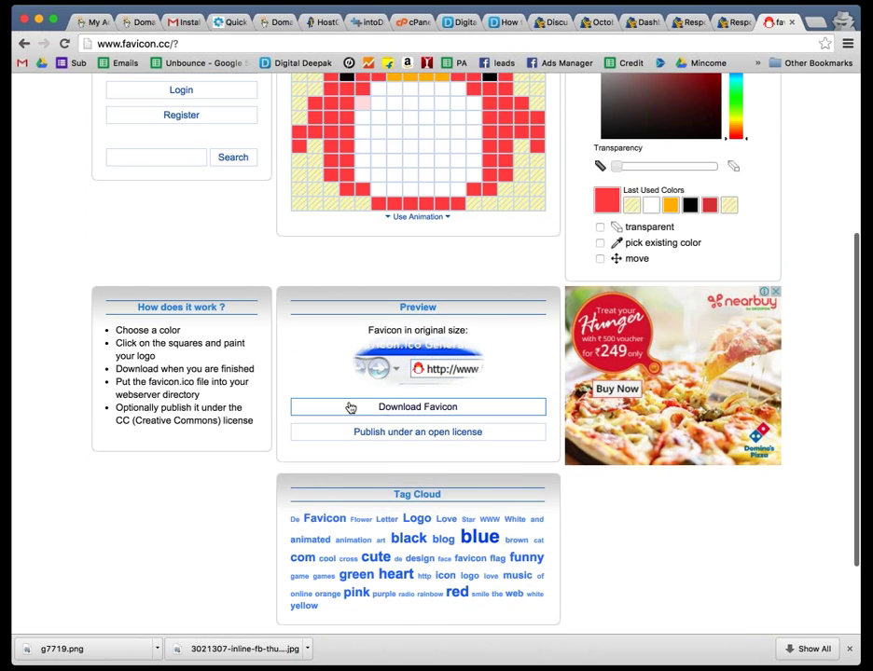
left_click(350, 407)
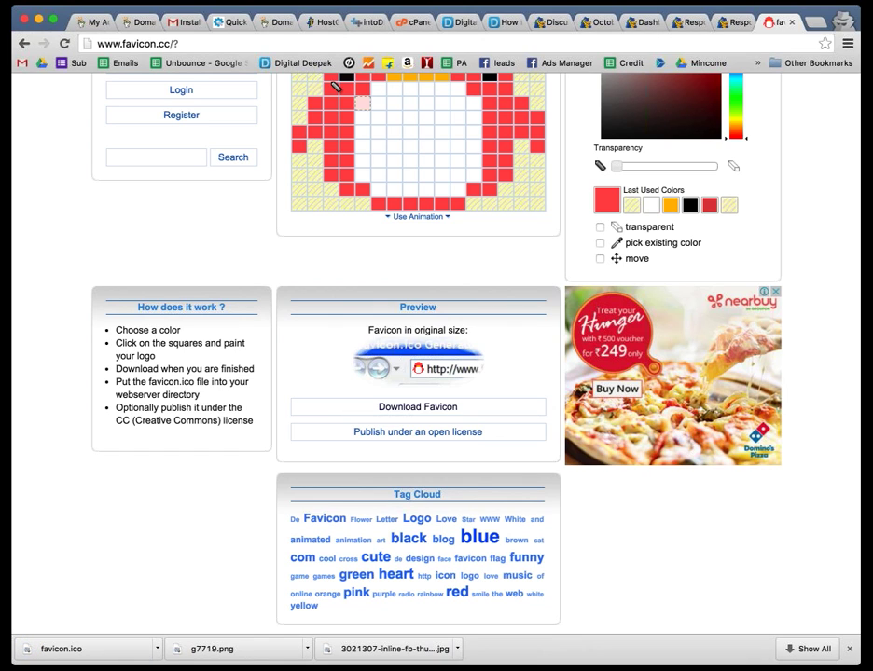
left_click(322, 21)
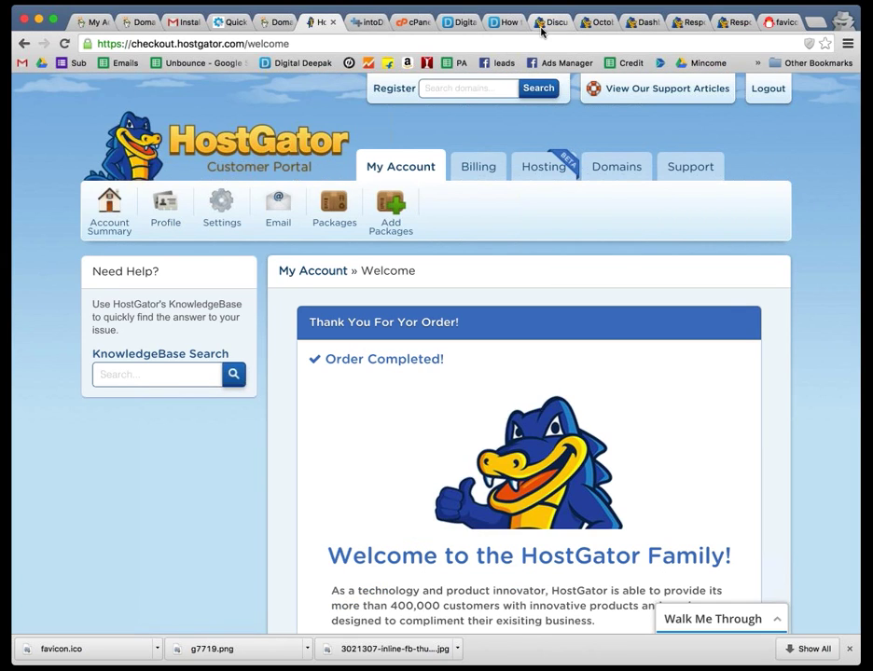
- Close the stale cPanel login page and two unneeded tabs
left_click(545, 26)
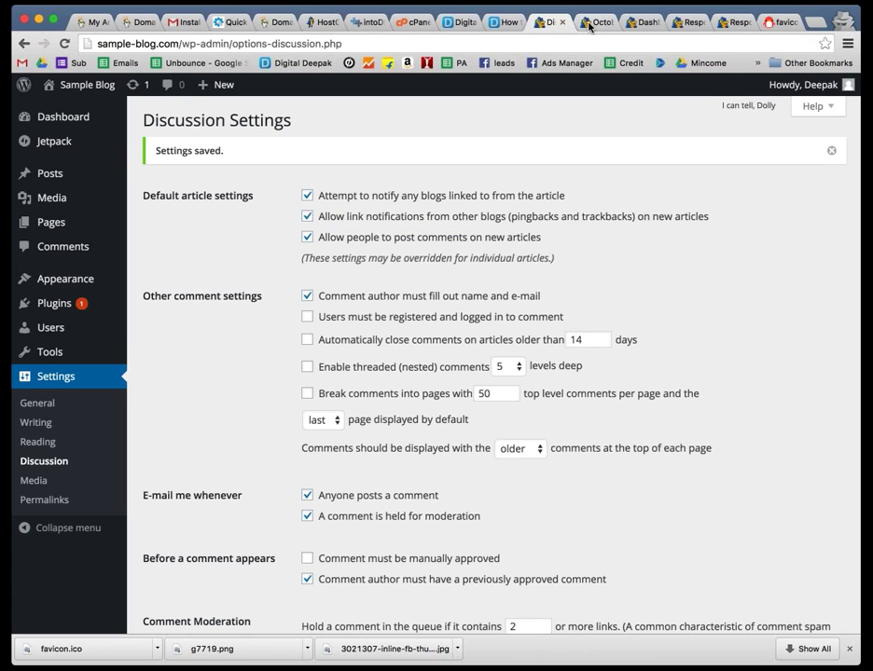
left_click(589, 23)
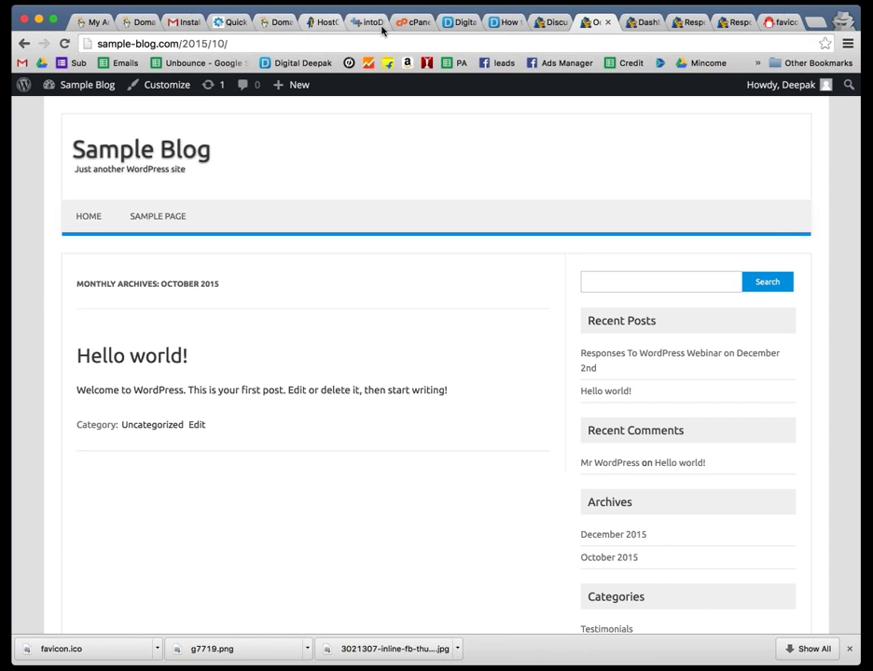
left_click(410, 28)
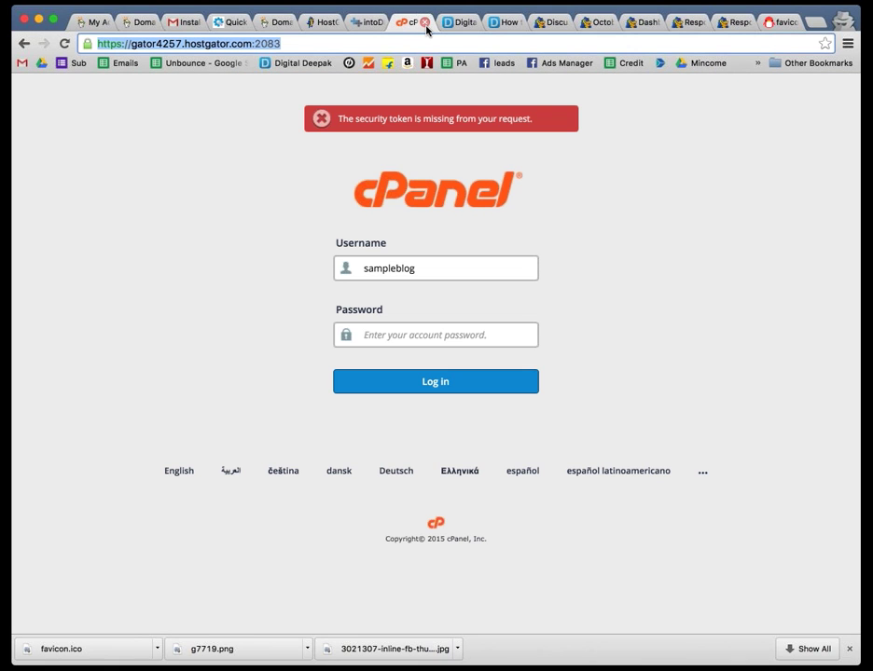
left_click(424, 23)
left_click(426, 23)
left_click(425, 23)
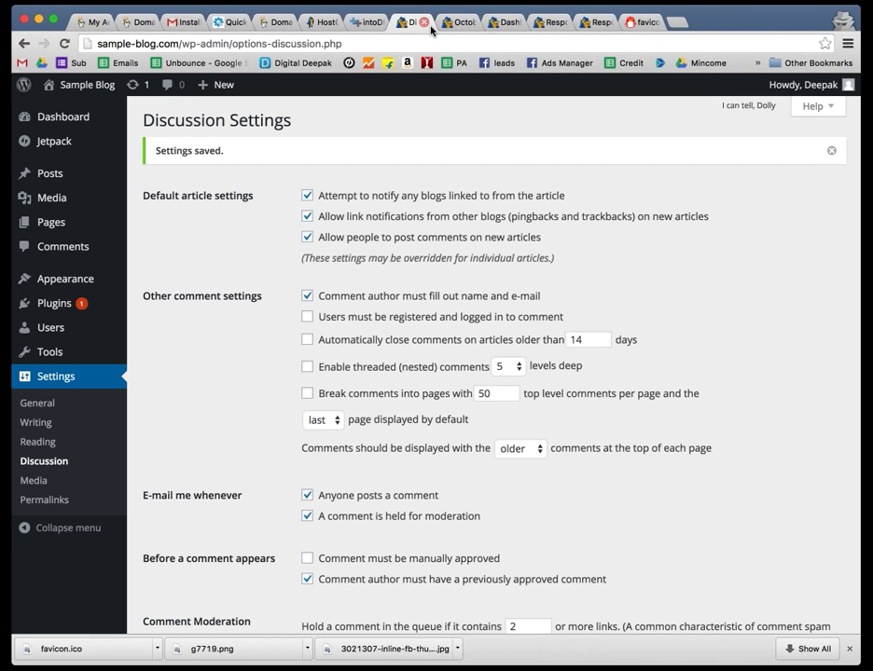
left_click(458, 24)
- Check the remaining tabs and enter sample-blog.com/cpanel in a new incognito tab
left_click(500, 23)
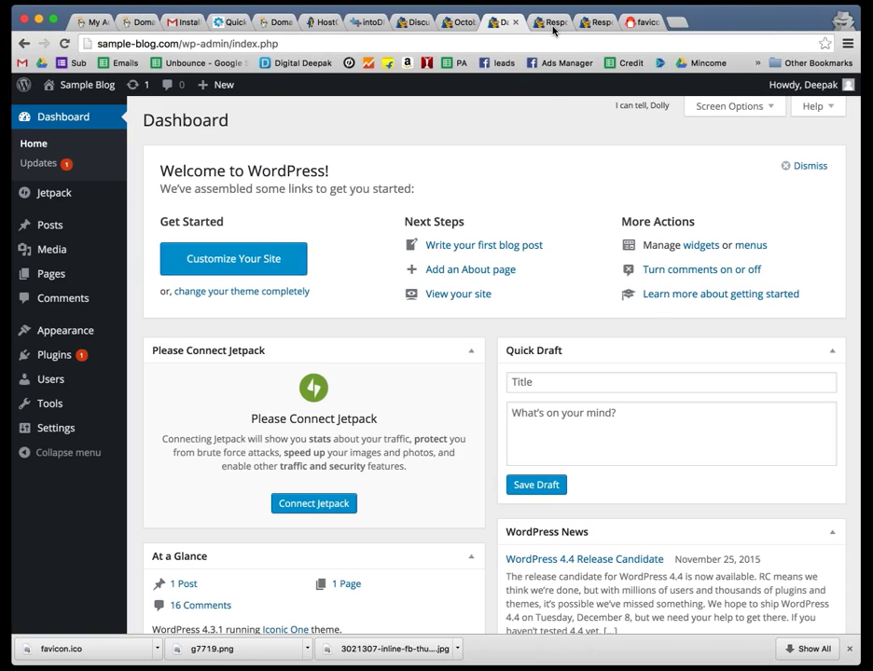
left_click(551, 23)
left_click(600, 23)
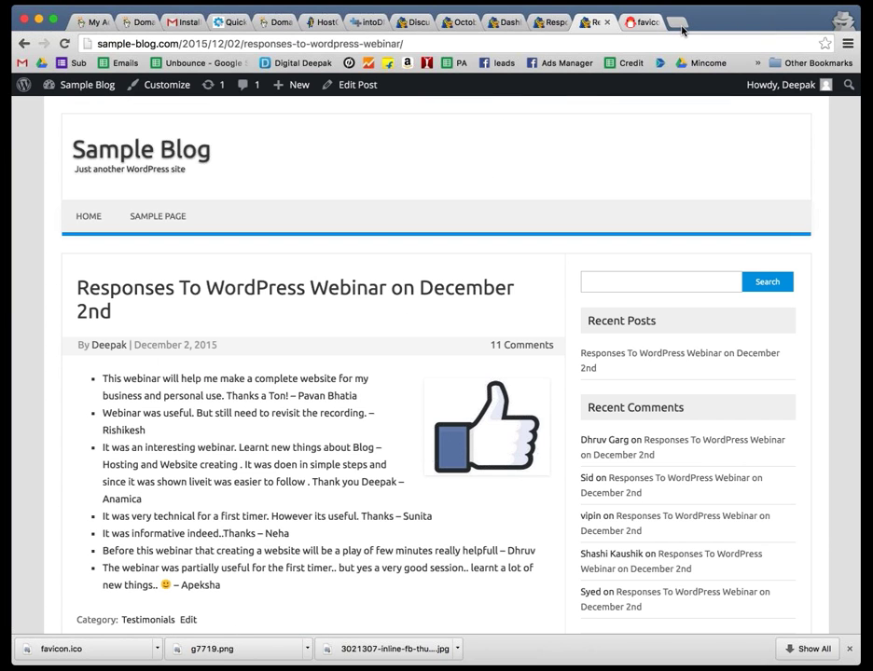
left_click(677, 23)
type("sam")
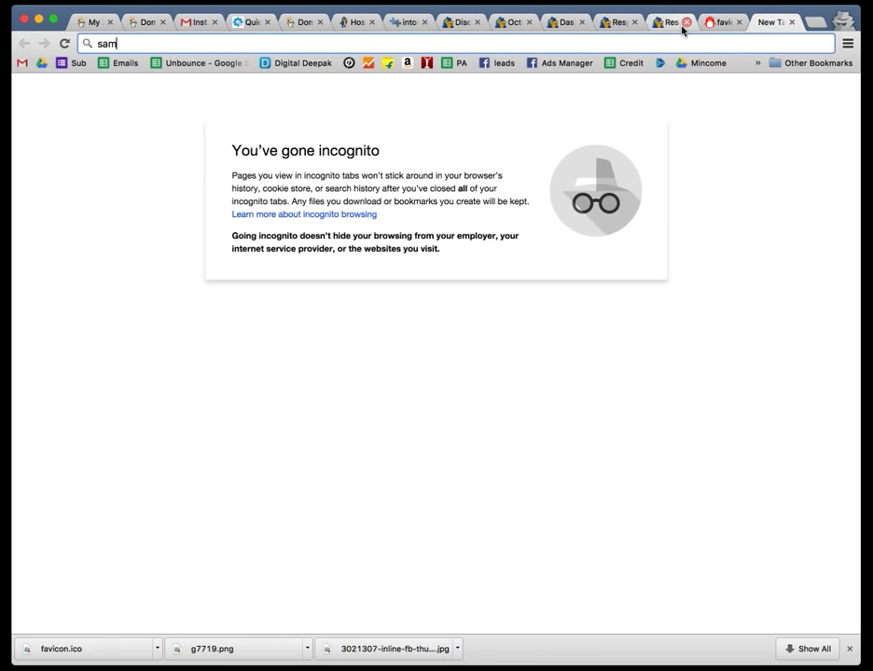
type("ple-blog.com/cpanel")
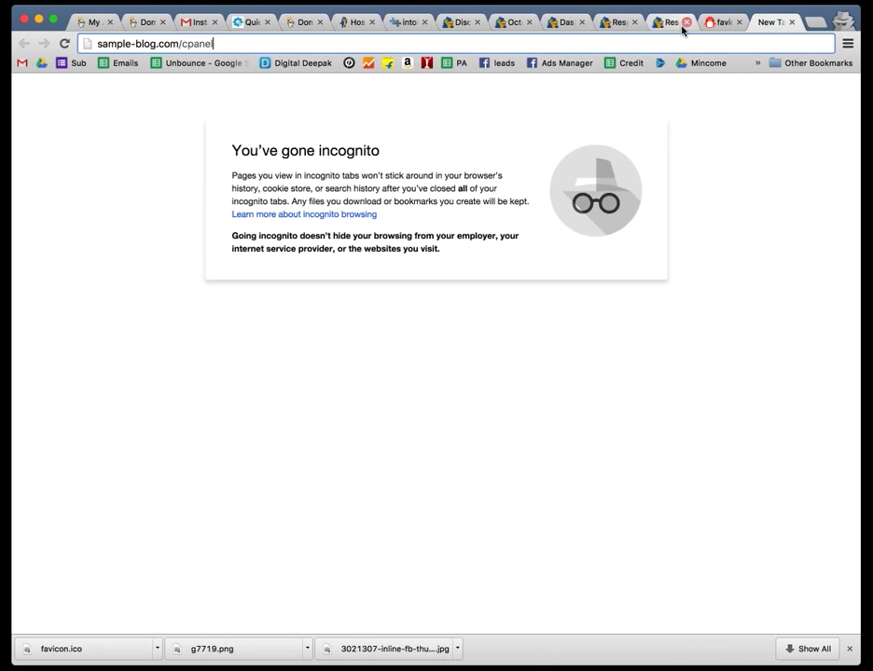
- Load the cPanel login page and open the HostGator Account Info email in Gmail
key("Return")
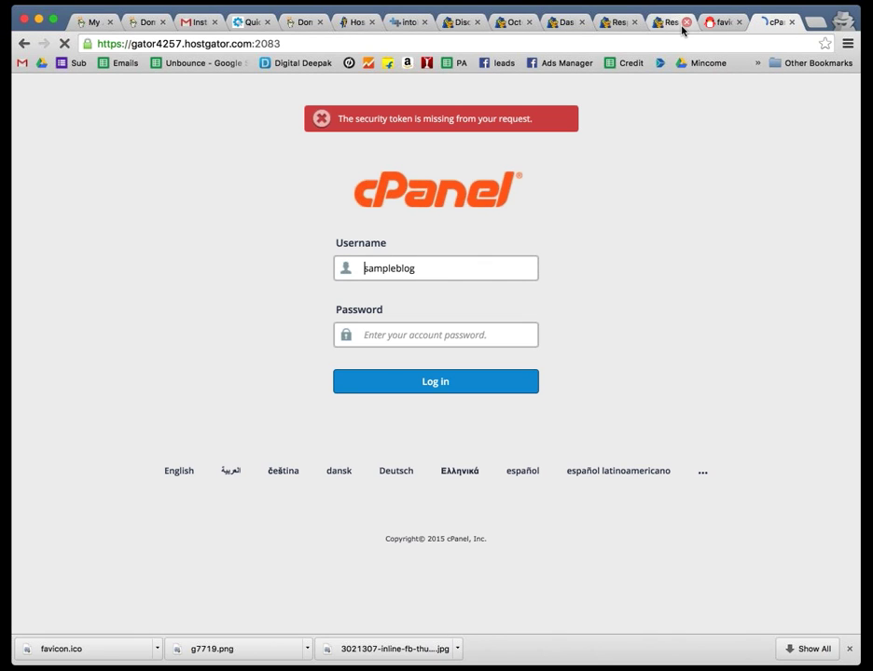
left_click(196, 21)
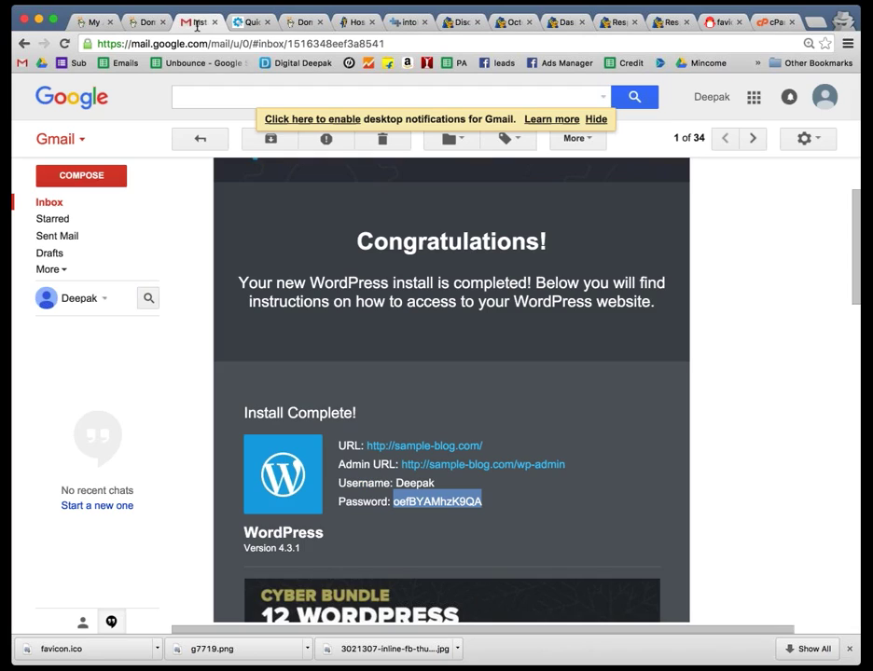
left_click(50, 201)
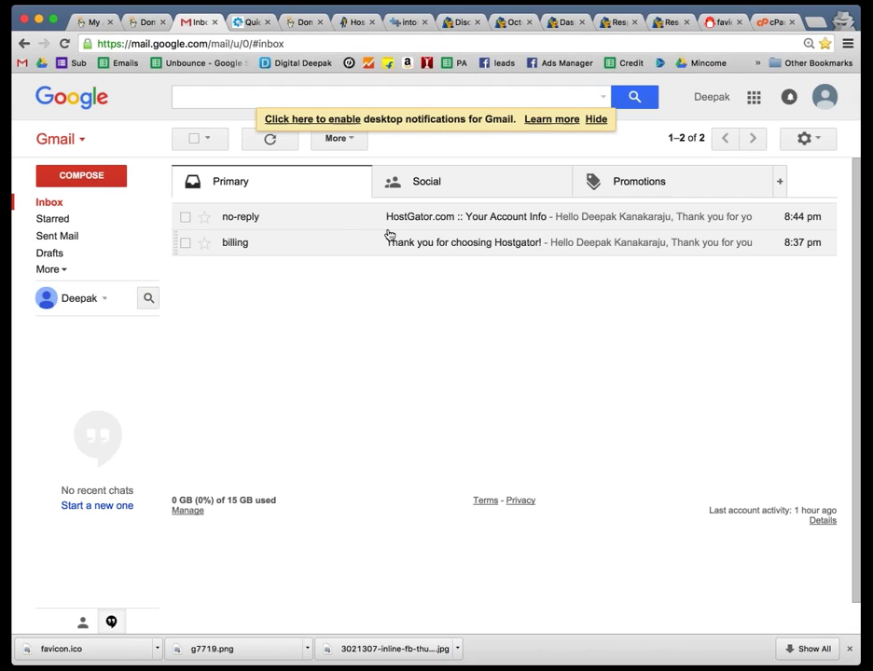
left_click(388, 238)
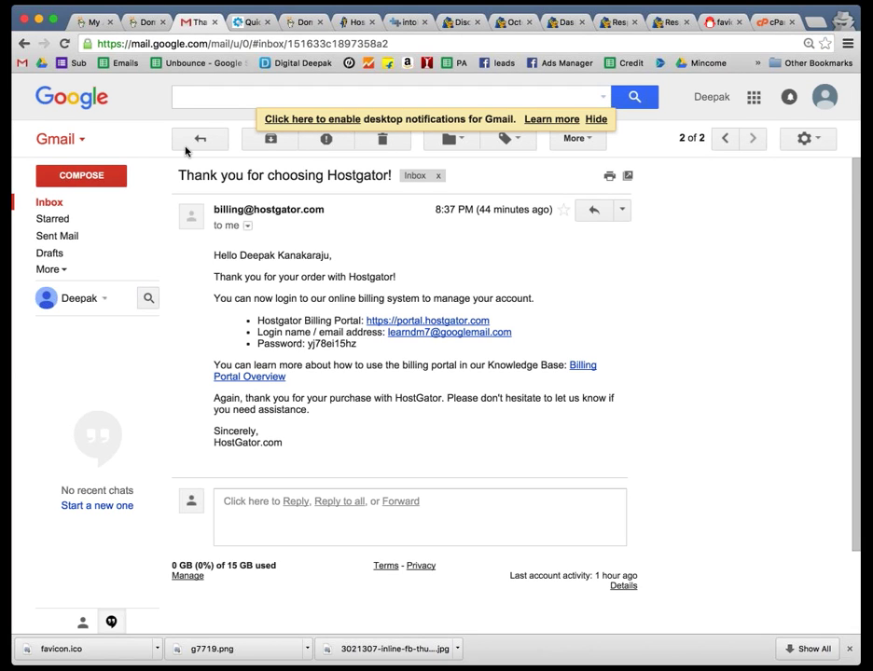
left_click(188, 146)
left_click(438, 217)
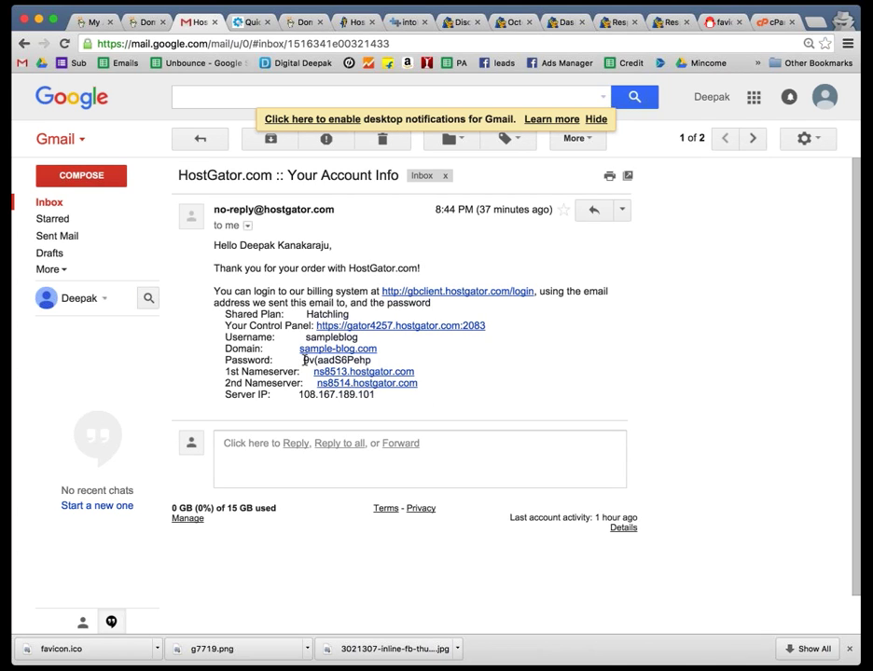
- Copy the cPanel password from the email and paste it into cPanel's Password field
left_click_drag(303, 360, 390, 361)
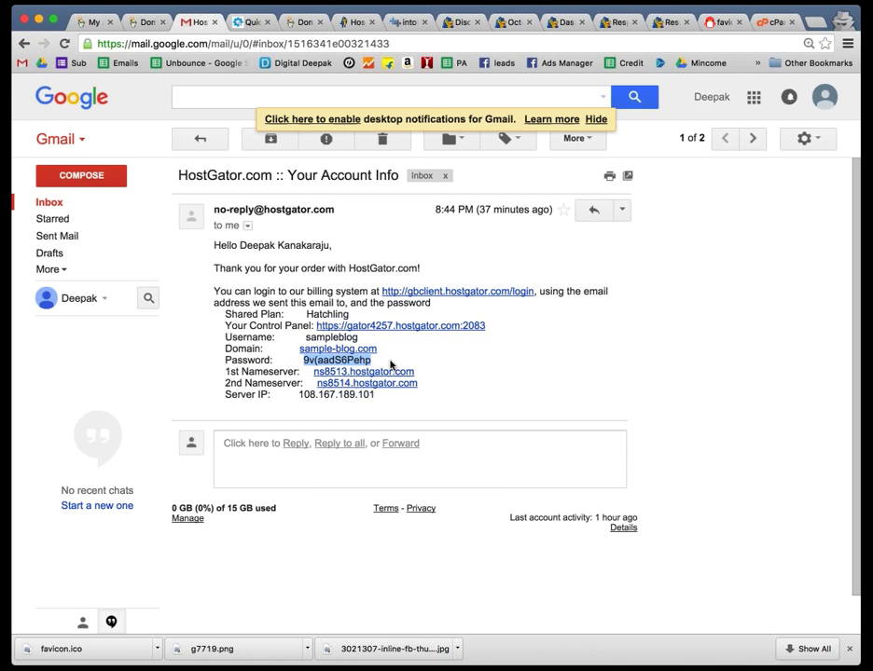
left_click(772, 23)
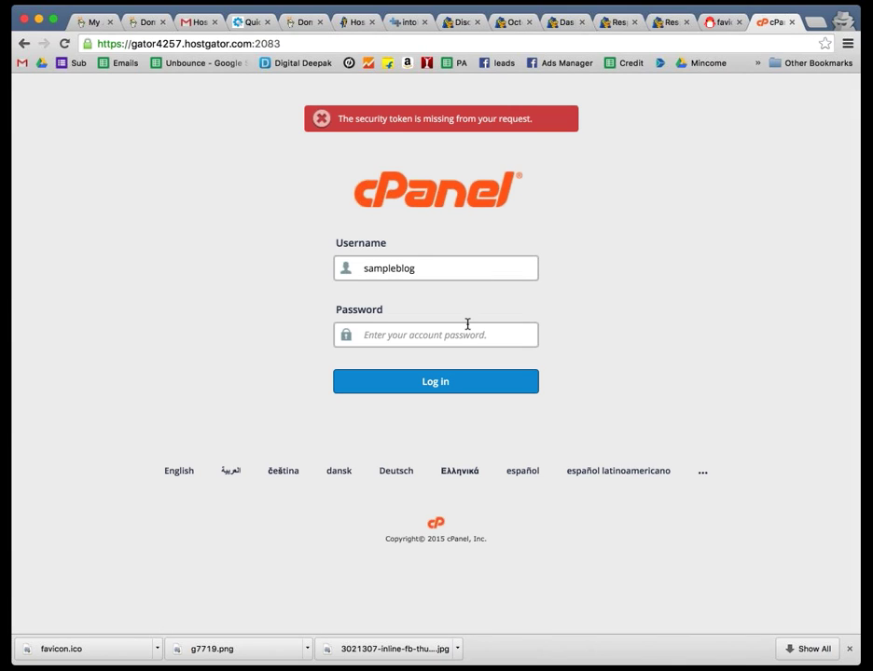
left_click(468, 323)
key("super+v")
- Log in to cPanel and open File Manager at the Web Root (public_html)
left_click(442, 379)
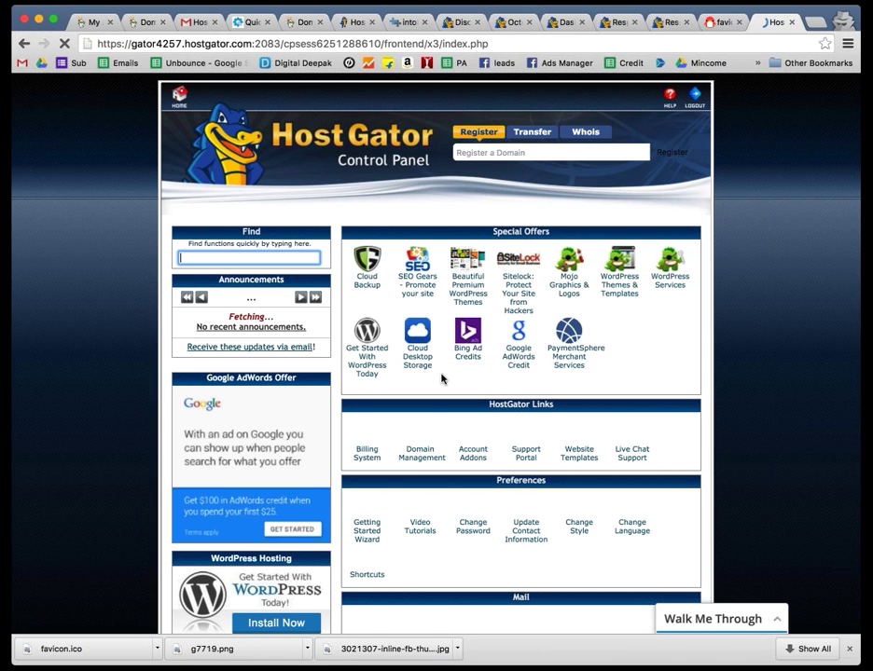
scroll(442, 379, "down", 10)
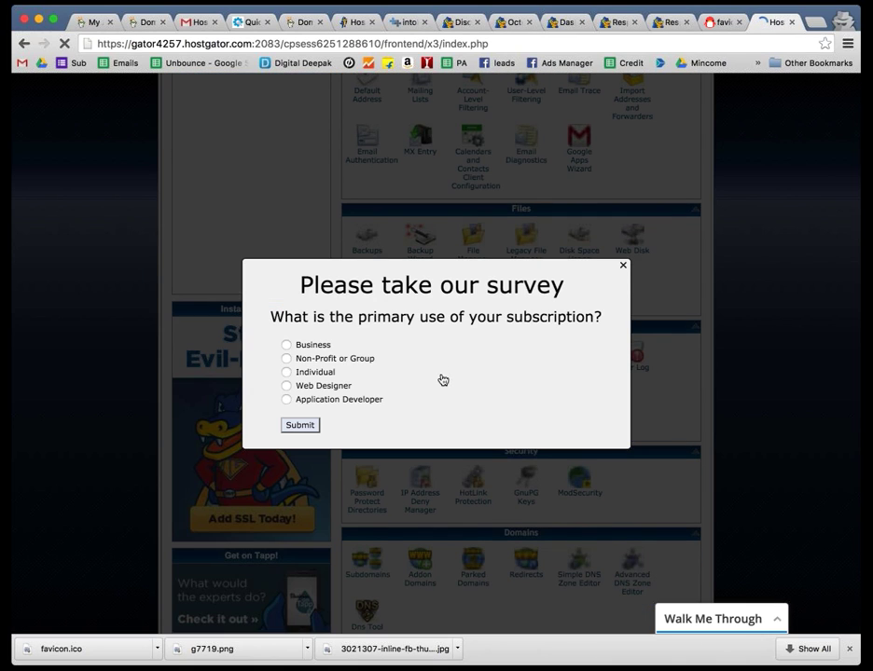
left_click(624, 268)
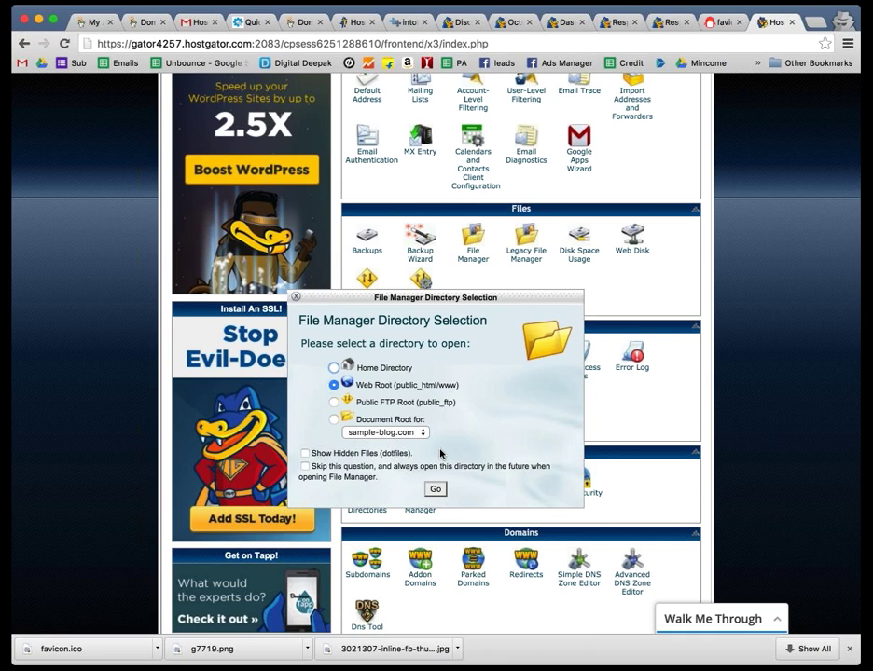
left_click(435, 489)
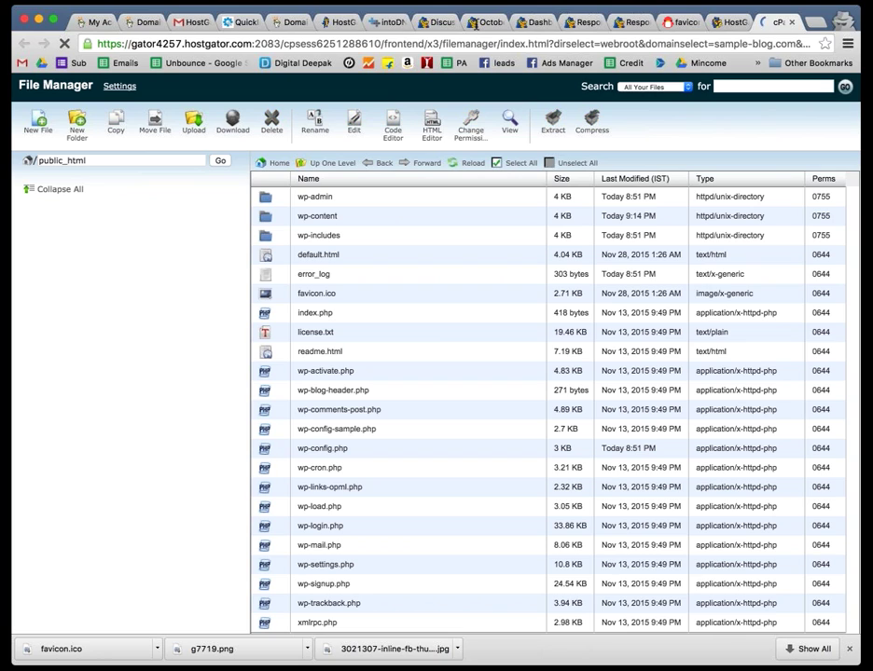
- Delete the old favicon.ico from public_html
left_click(343, 296)
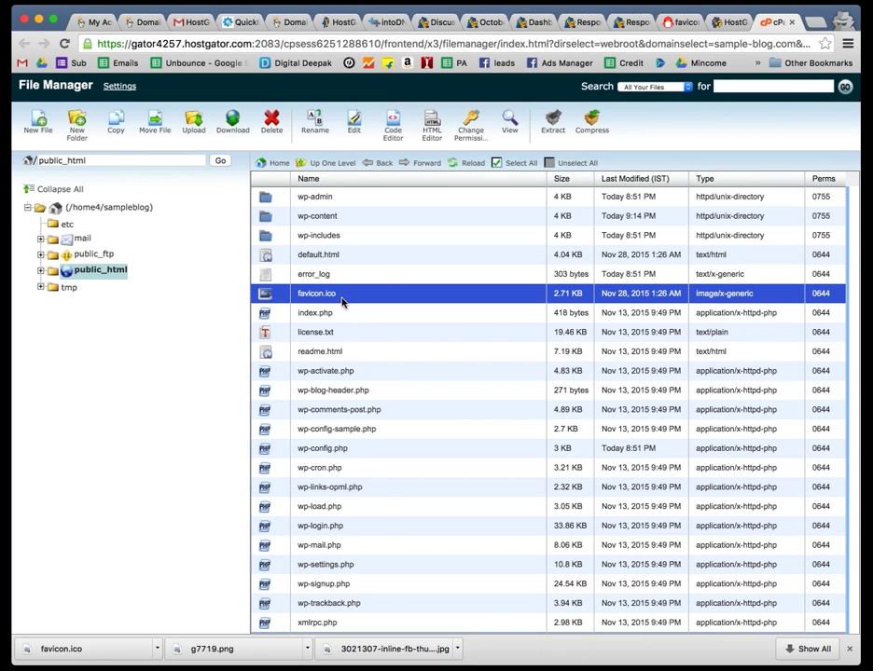
right_click(342, 298)
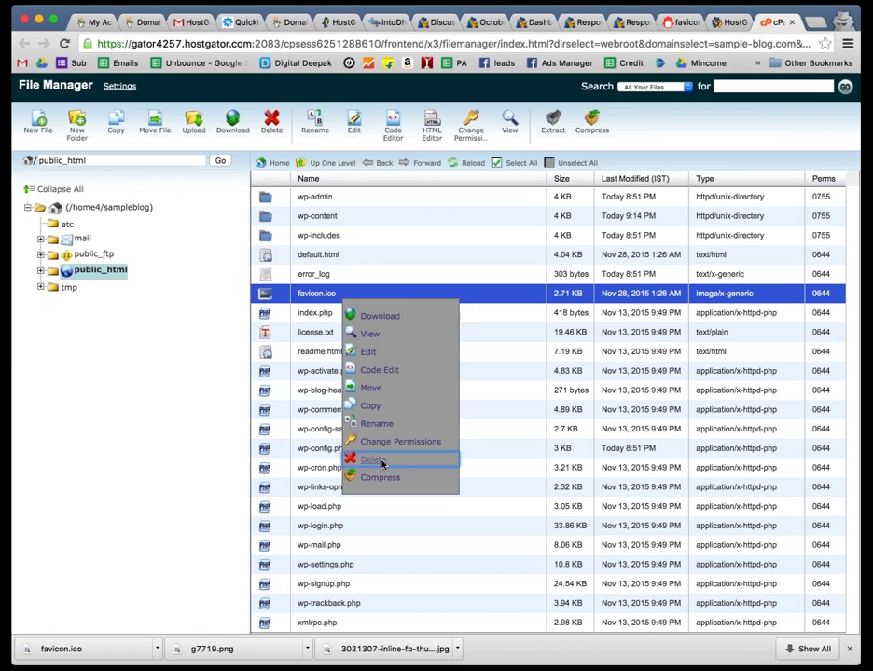
left_click(381, 461)
left_click(531, 398)
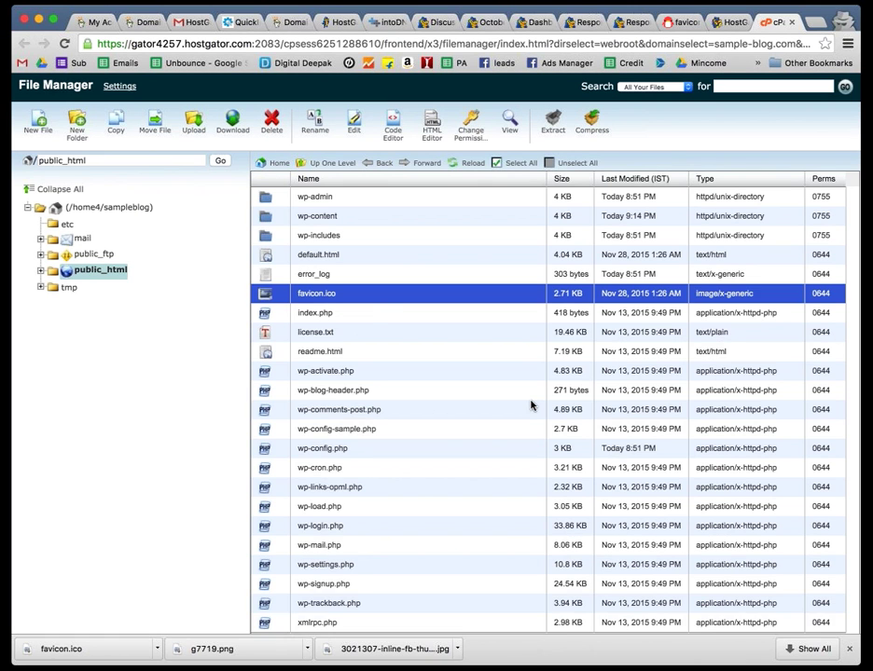
- Upload the new 1.12 KB favicon.ico to public_html and return to the file listing
left_click(193, 121)
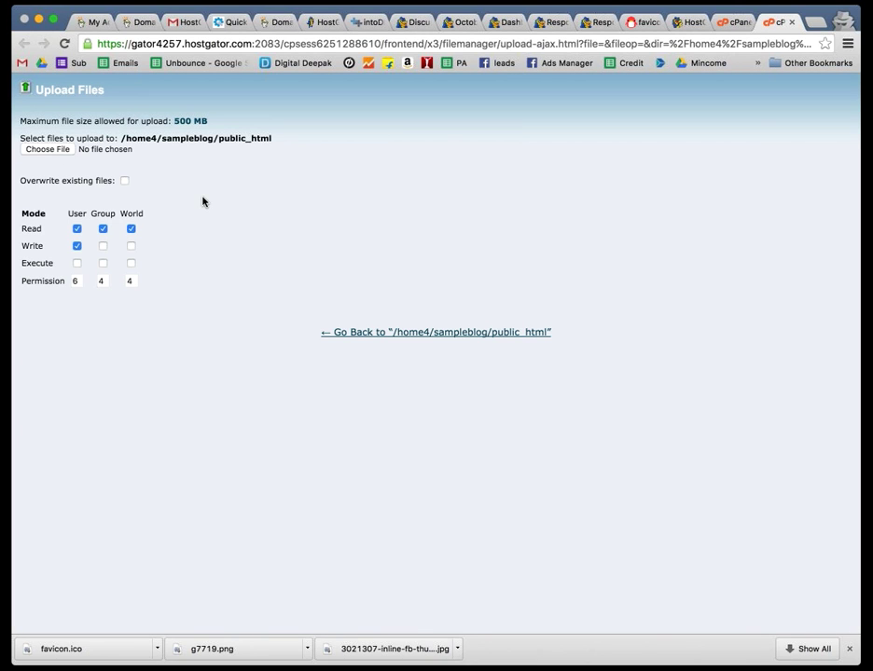
double_click(331, 133)
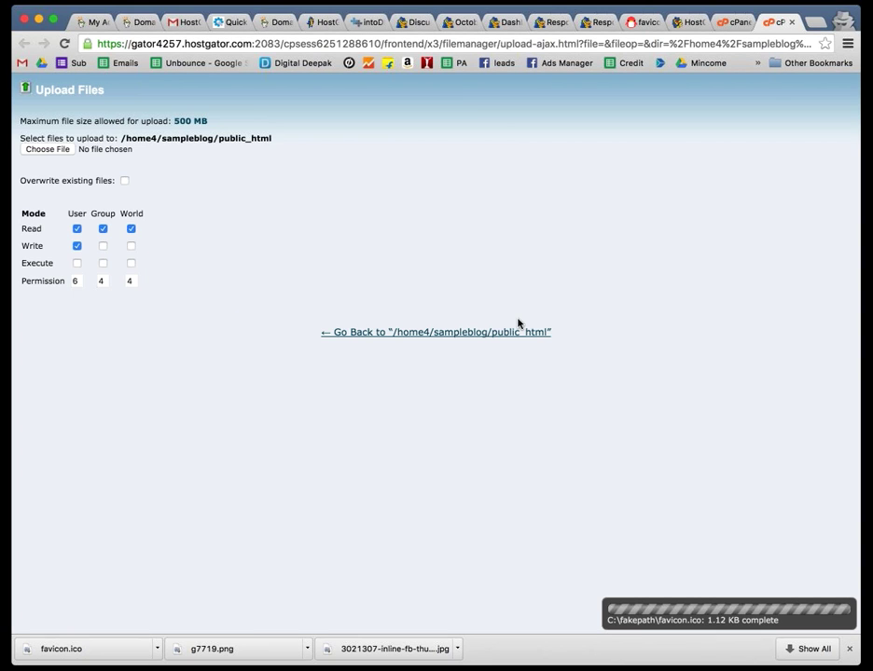
left_click(504, 331)
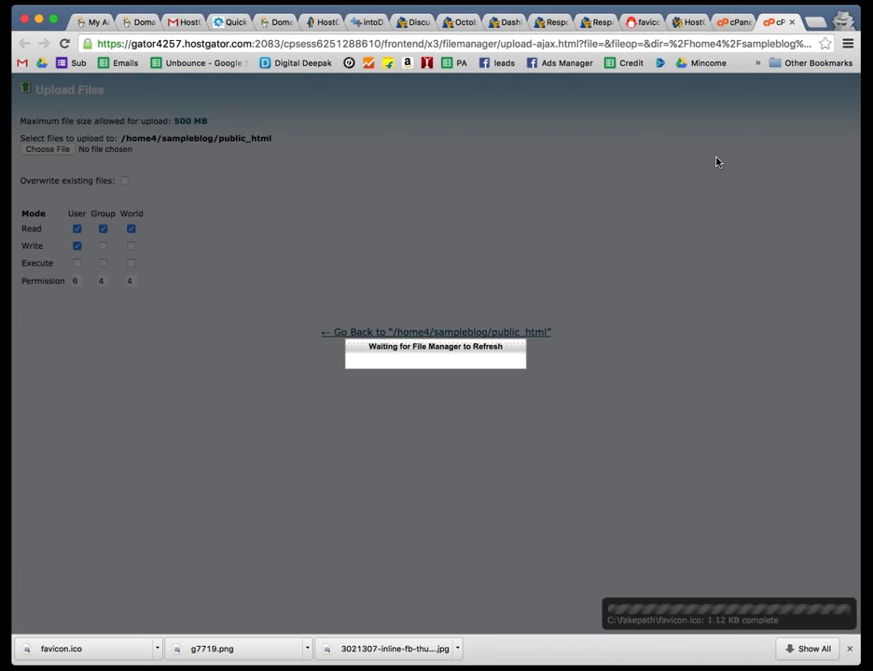
key("super+t")
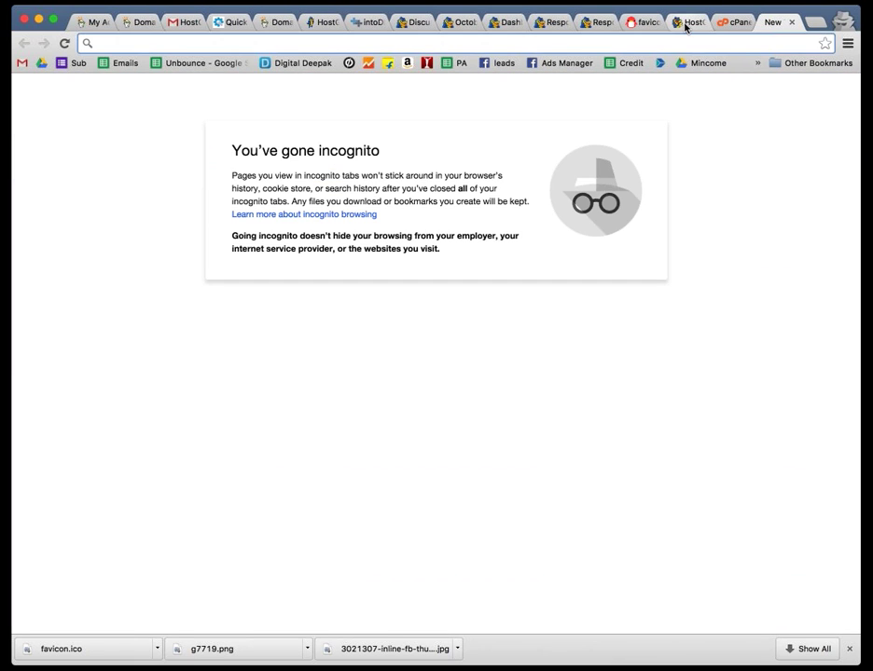
- Trim the blog post address to sample-blog.com and load the Sample Blog home page
left_click(684, 24)
left_click(593, 21)
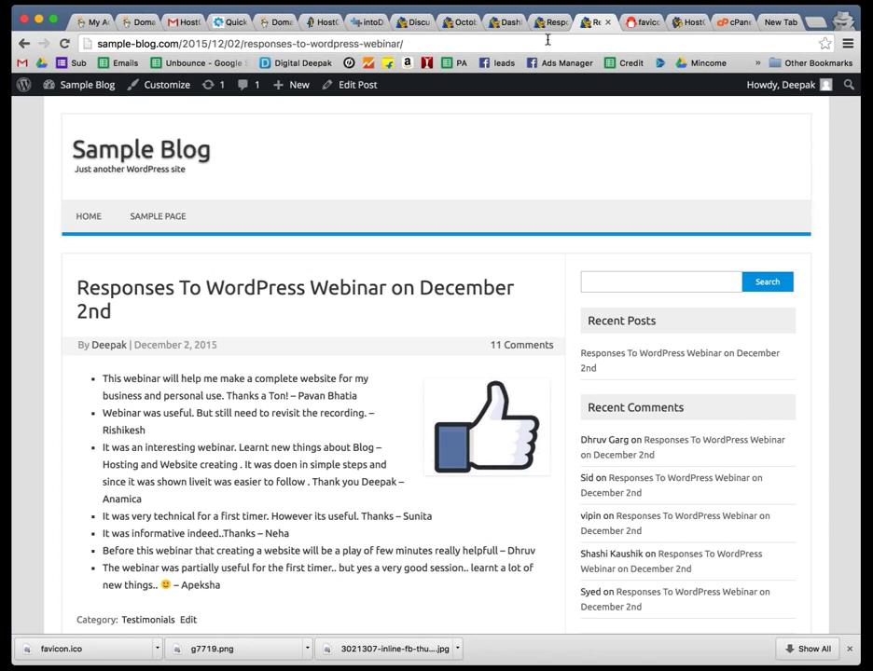
left_click(175, 44)
double_click(176, 44)
left_click(176, 44)
key("shift+super+Right")
key("BackSpace")
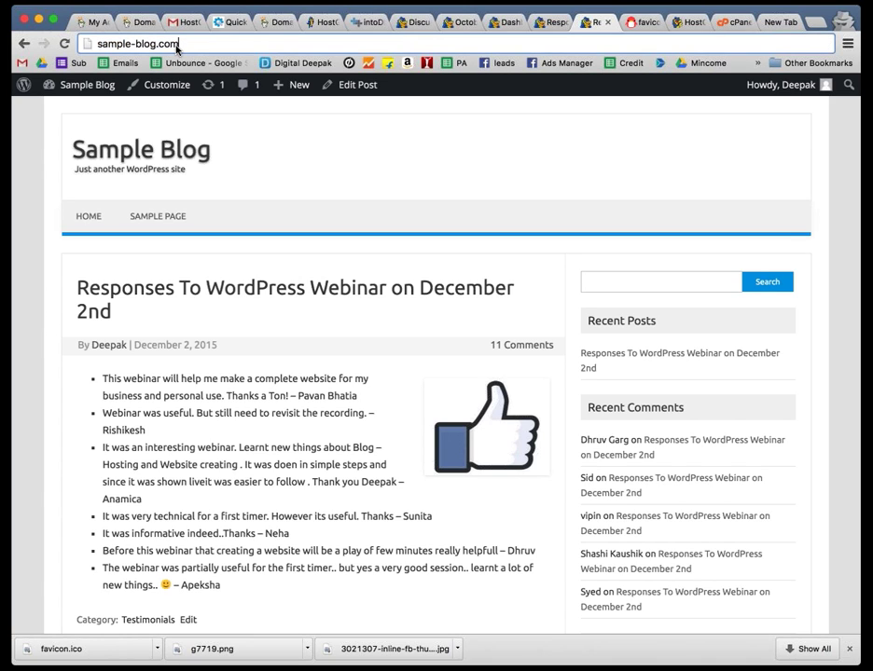
key("Return")
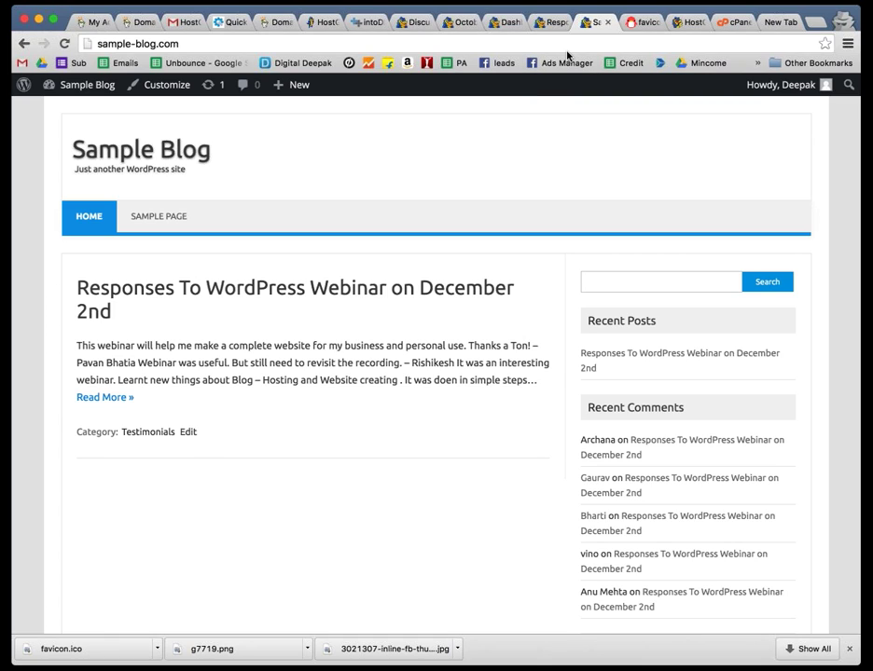
key("super+r")
left_click(580, 40)
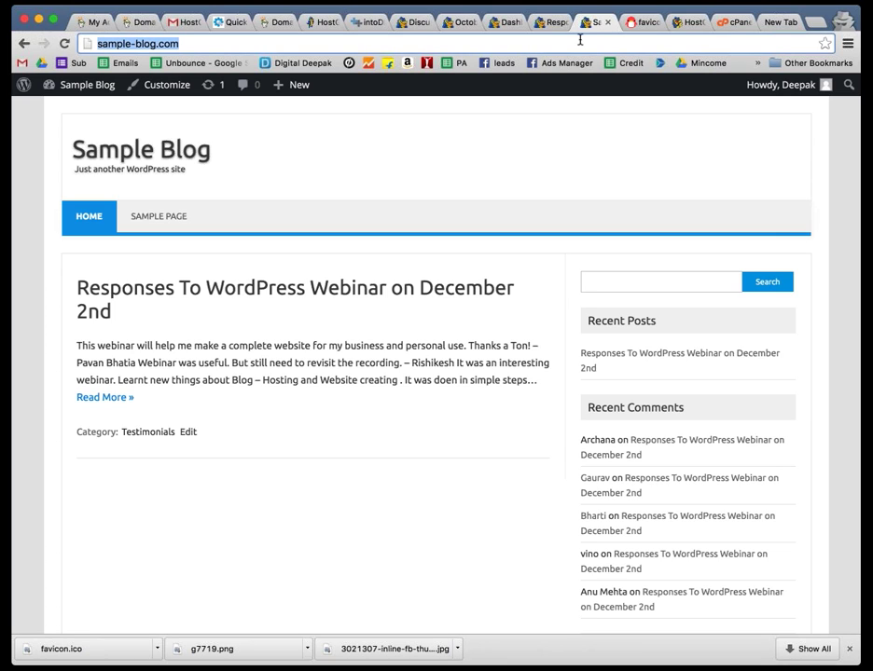
key("Return")
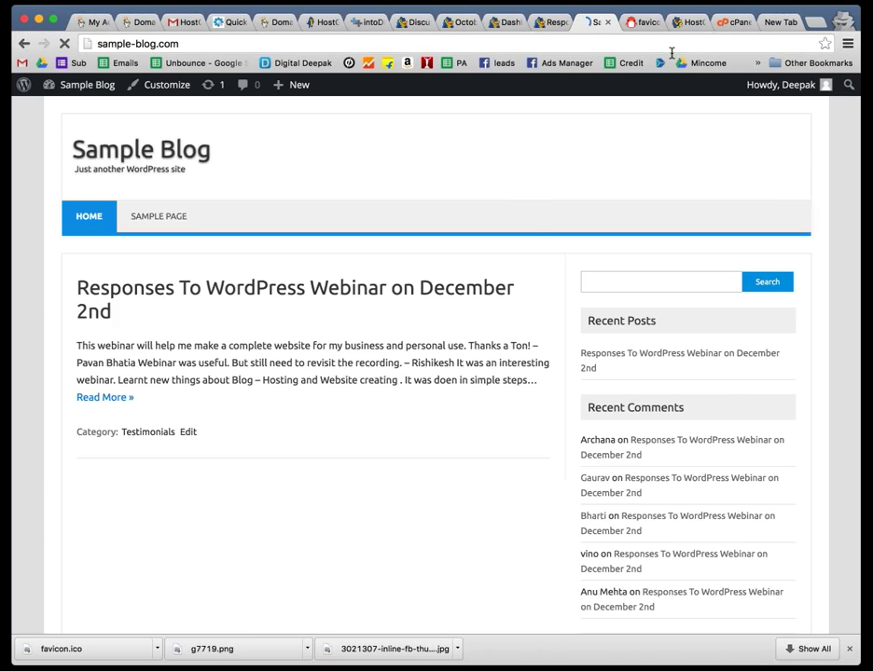
- Load sample-blog.com/favicon.ico to view the served icon, then return to File Manager
left_click(273, 44)
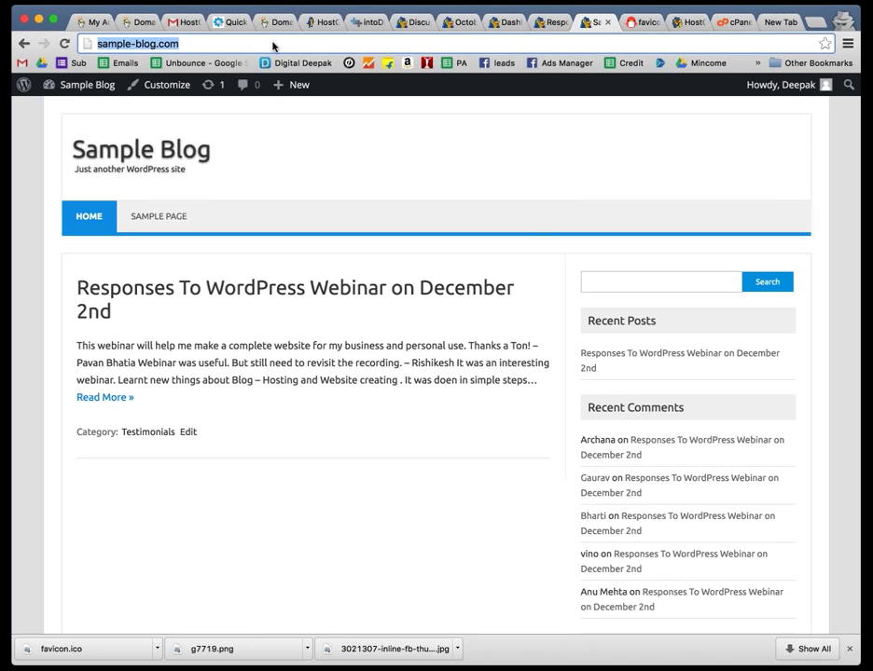
left_click(273, 44)
type("/fa")
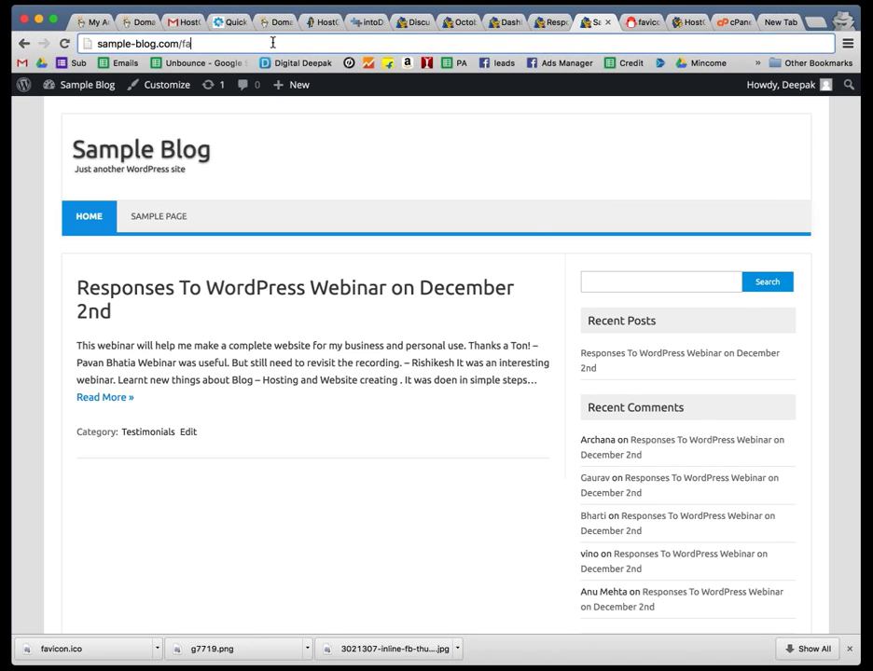
type("vicon.ico")
key("Return")
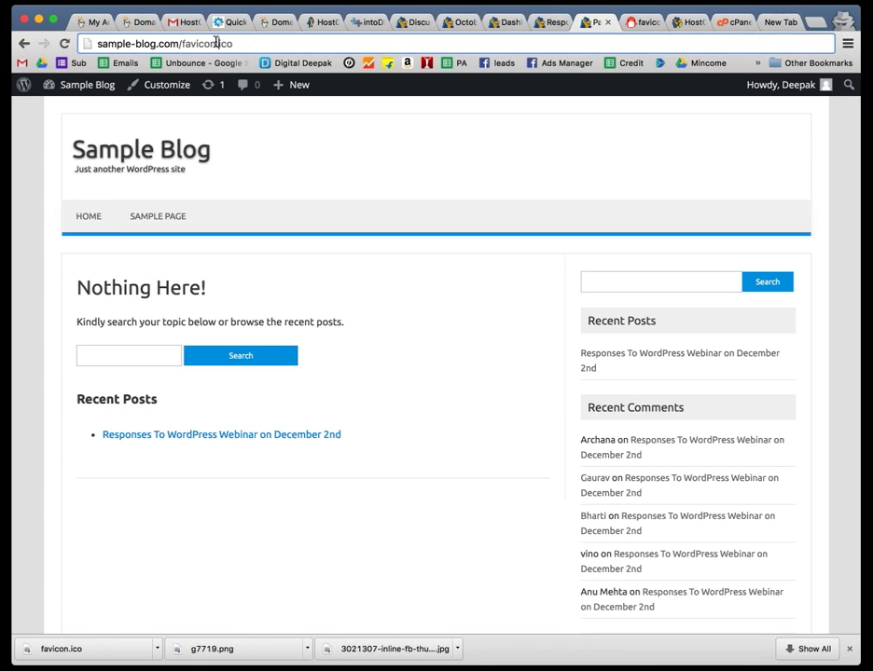
key("super+r")
left_click(239, 41)
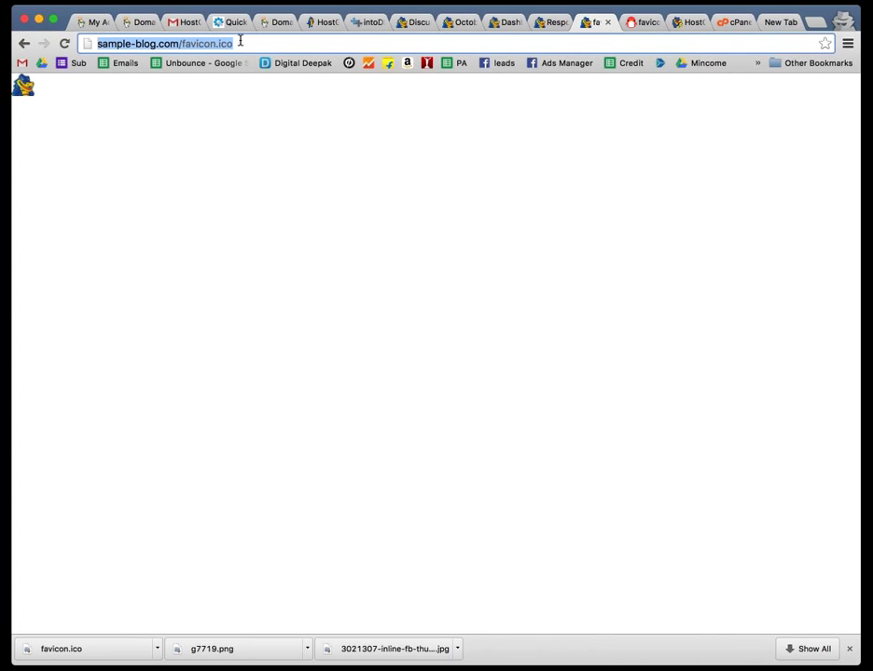
key("Return")
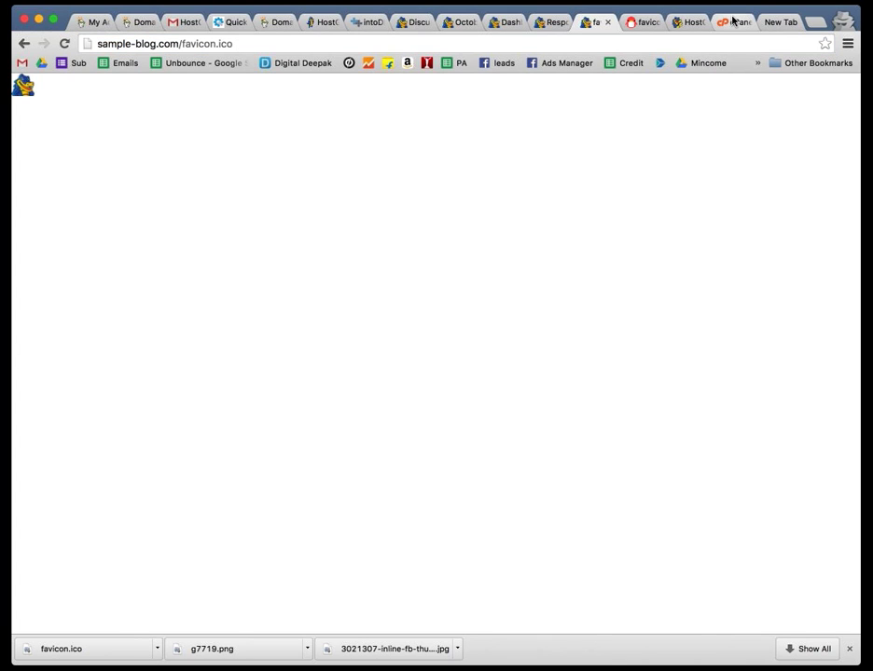
left_click(733, 21)
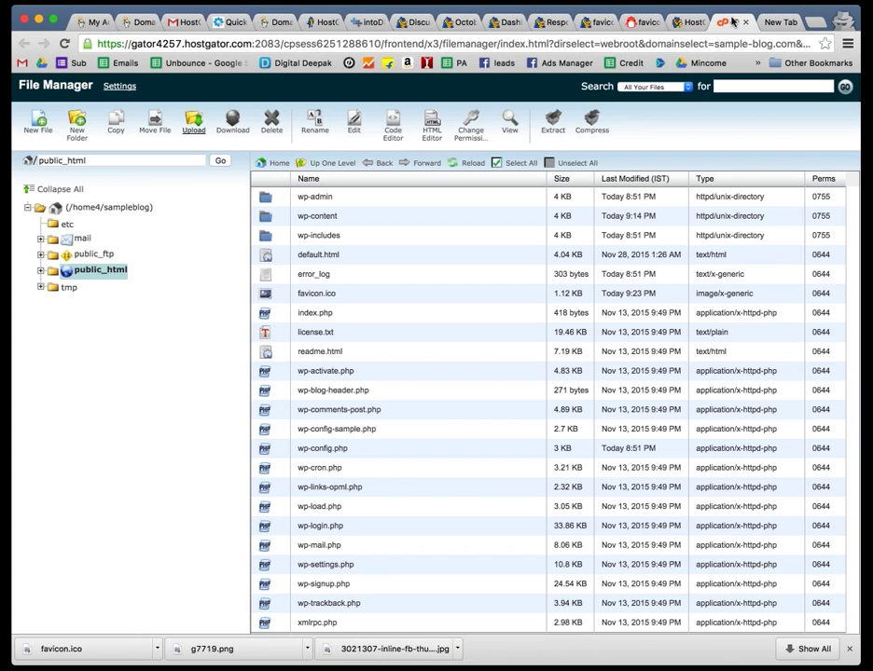
- Download a copy of favicon.ico from File Manager and open the downloaded favicon (1).ico
left_click(370, 297)
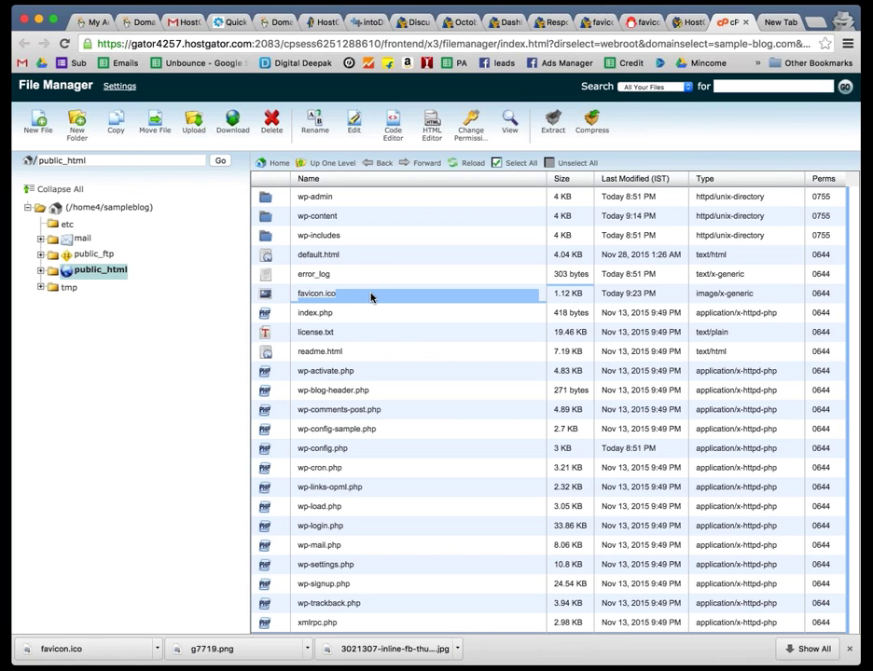
double_click(370, 298)
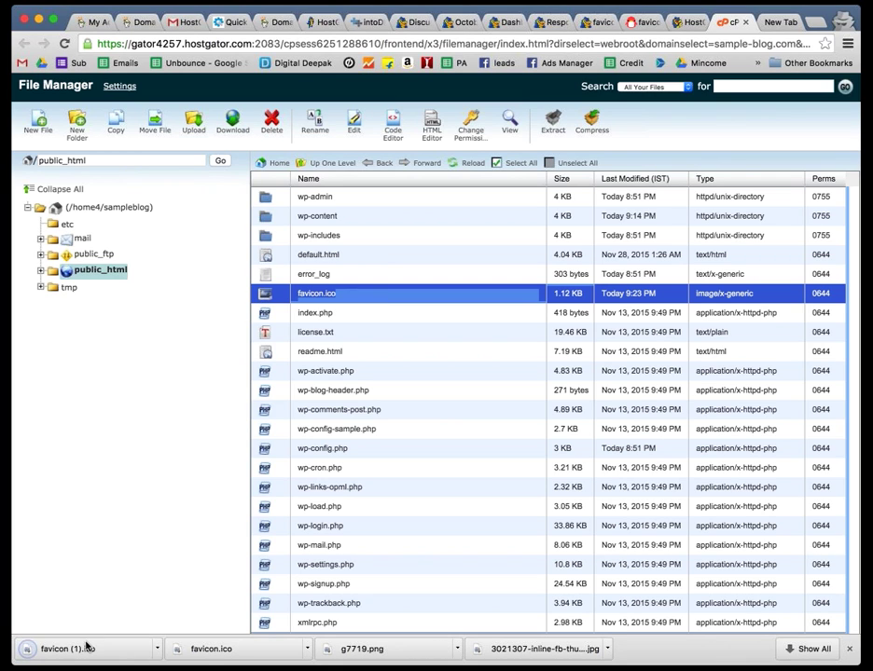
left_click(87, 648)
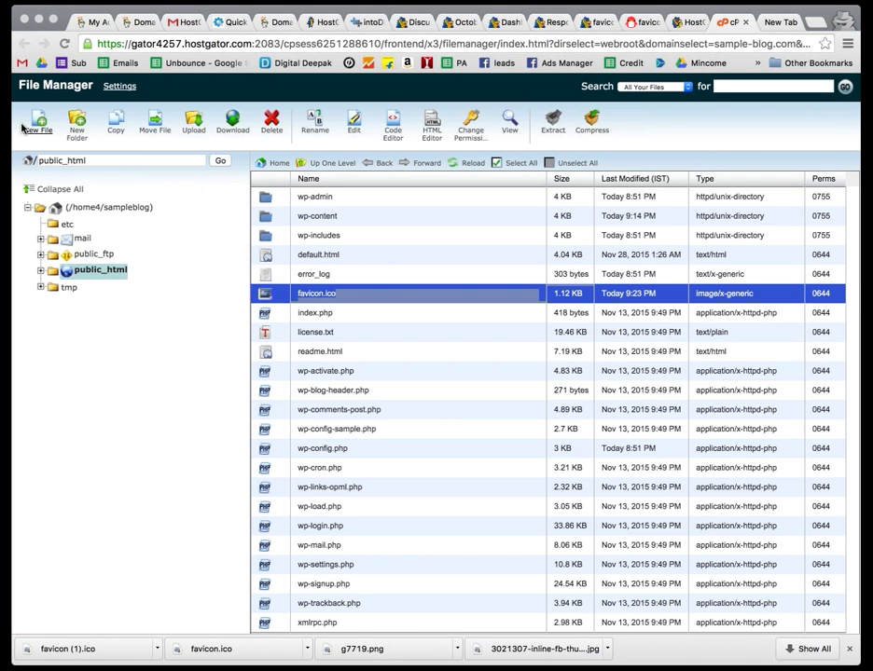
- Return to the browser's sample-blog.com/favicon.ico tab
left_click(172, 25)
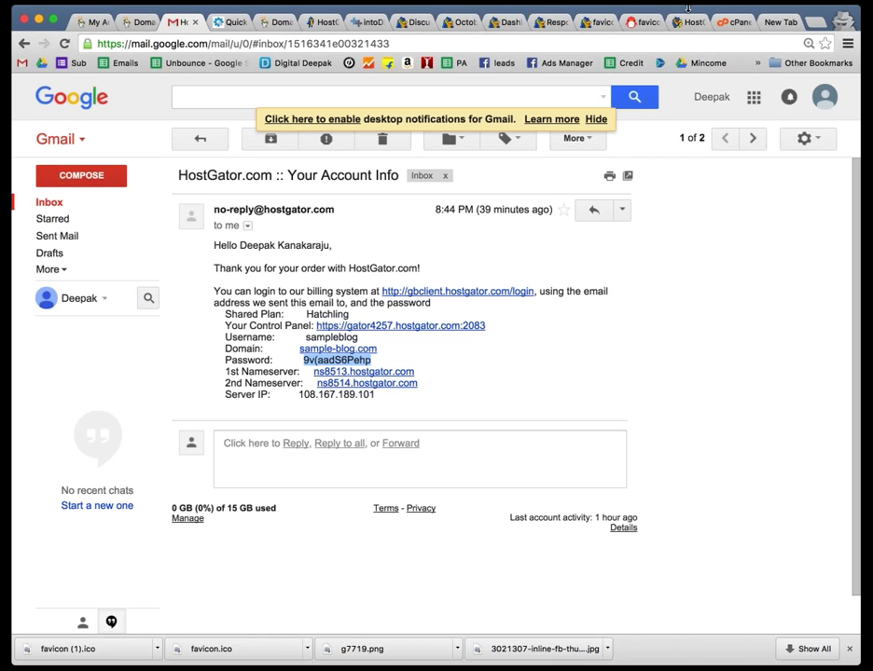
left_click(639, 23)
left_click(580, 31)
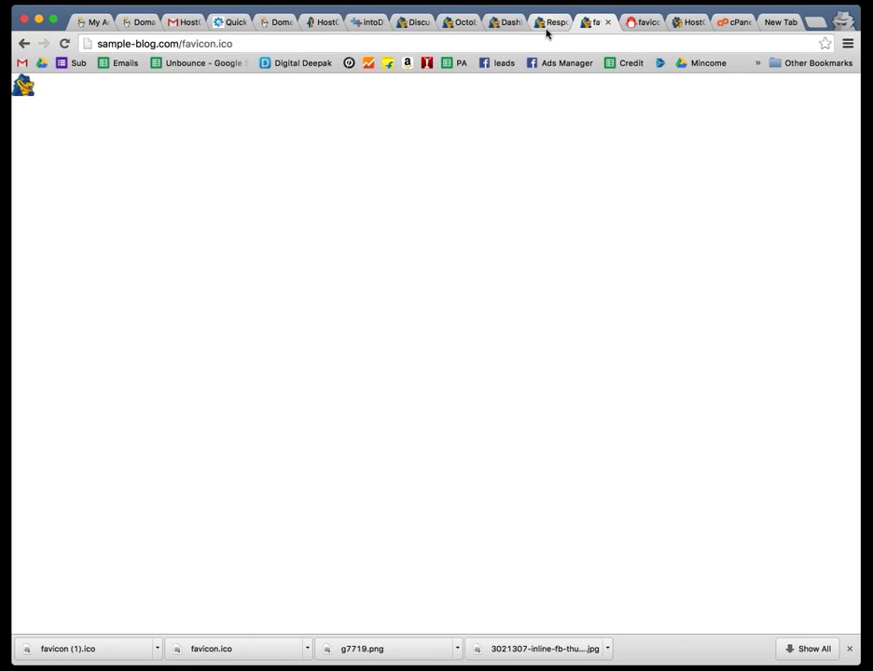
- Reload the favicon page, then strip favicon.ico to load the sample-blog.com home page
key("super+r")
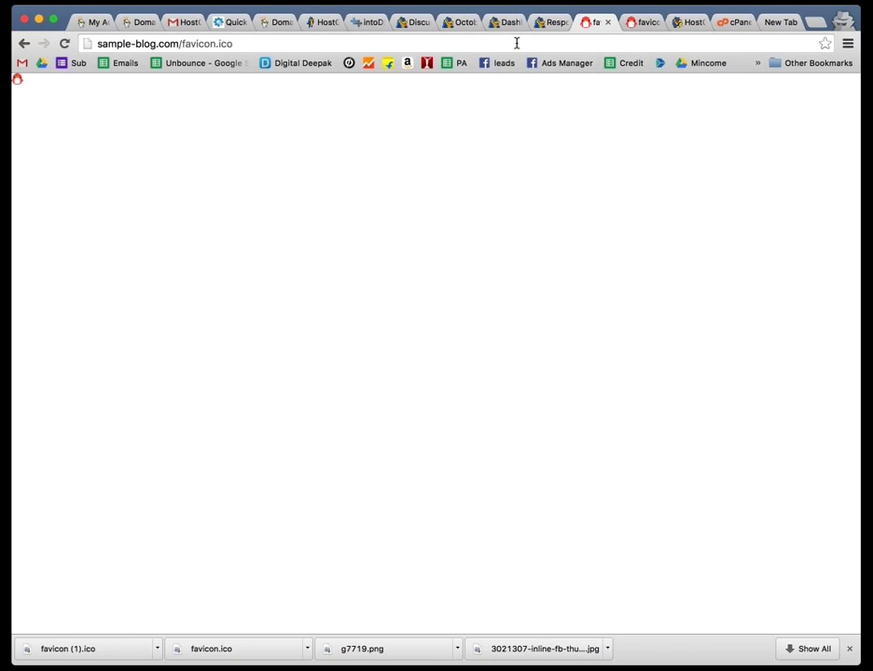
left_click(517, 42)
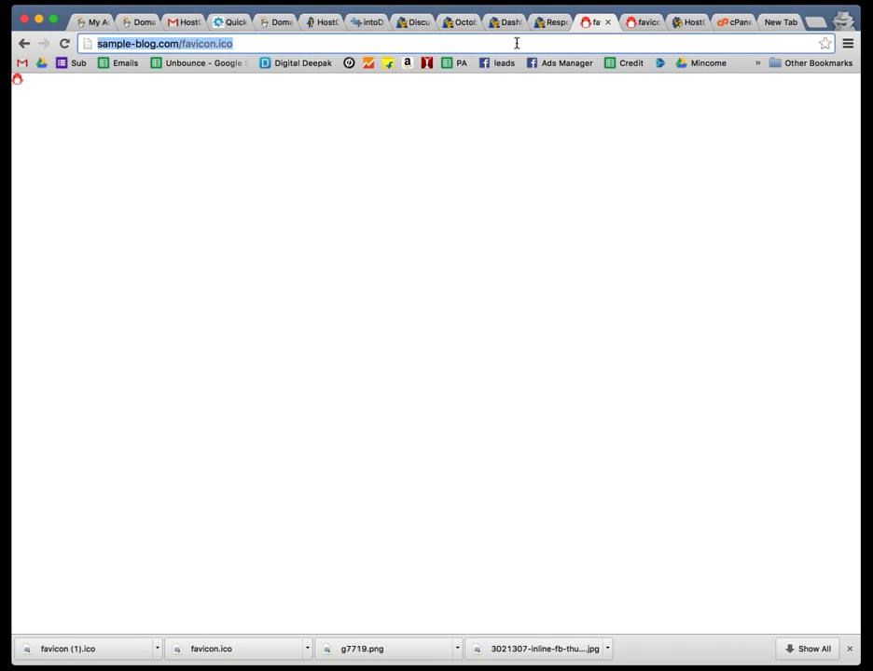
left_click(169, 43)
double_click(227, 44)
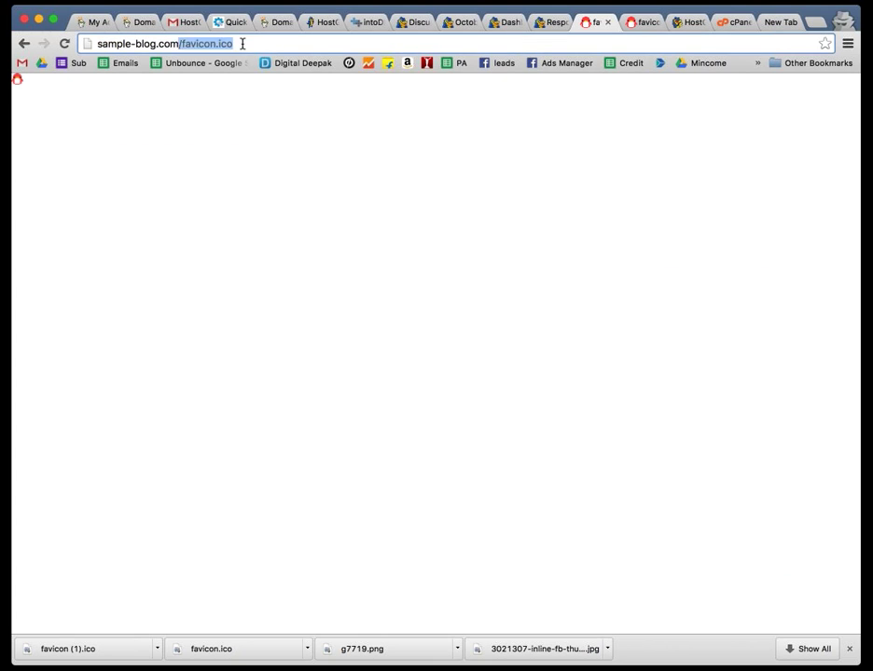
key("BackSpace")
key("BackSpace")
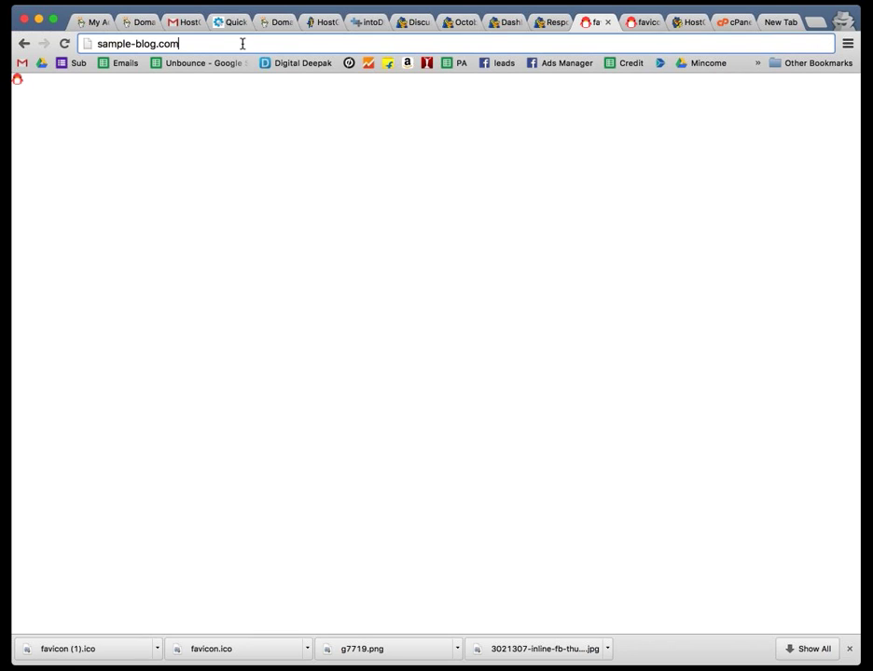
key("Return")
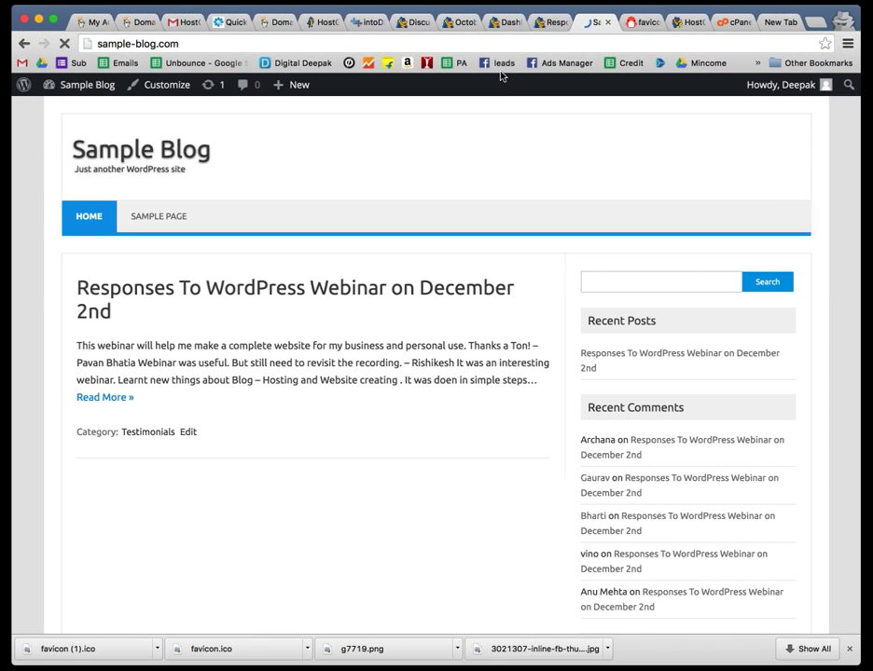
- Load sample-blog.com/favicon.ico to confirm the red penguin icon is served
left_click(582, 44)
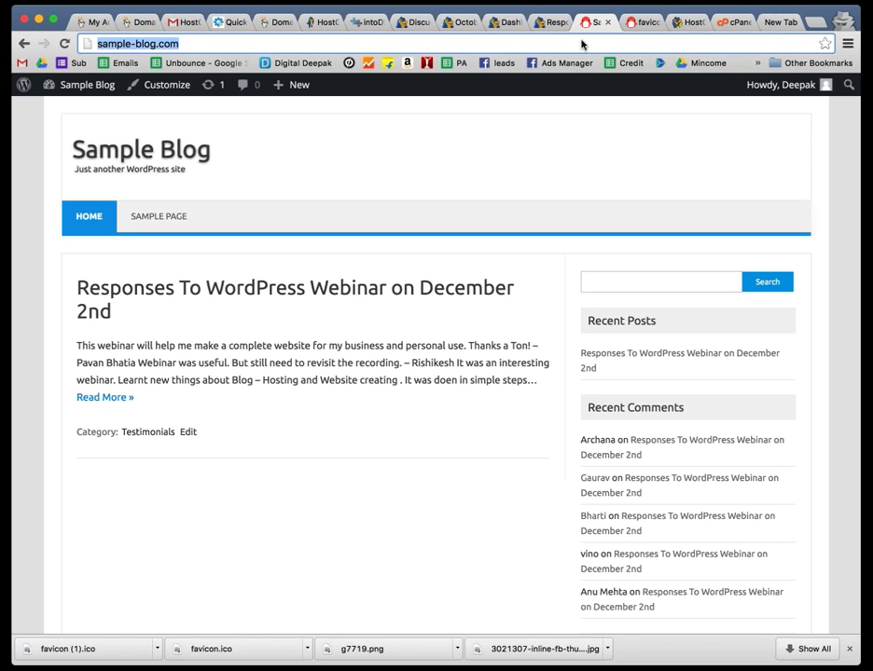
left_click(582, 44)
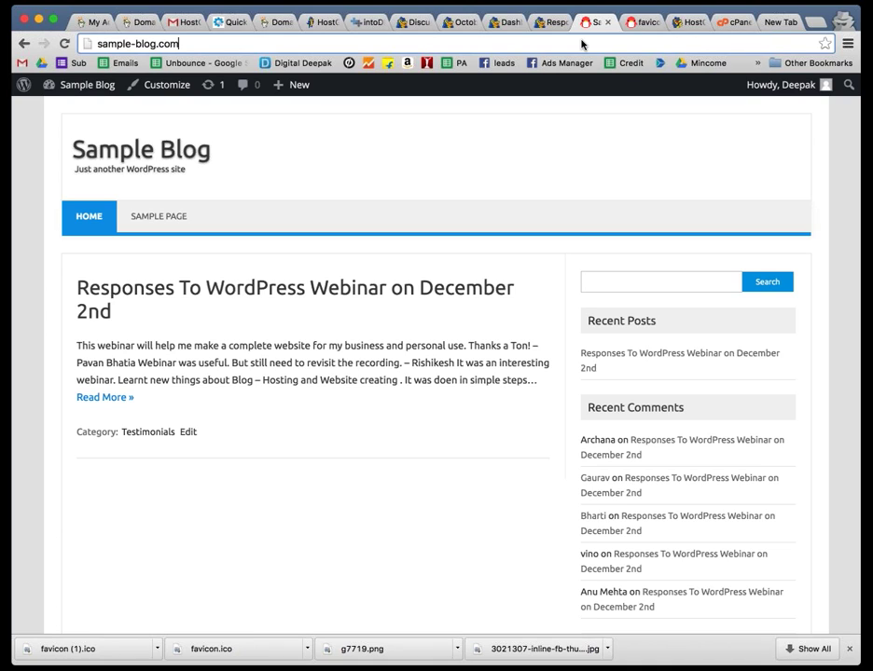
type("/favicon.ico")
key("Return")
left_click(510, 43)
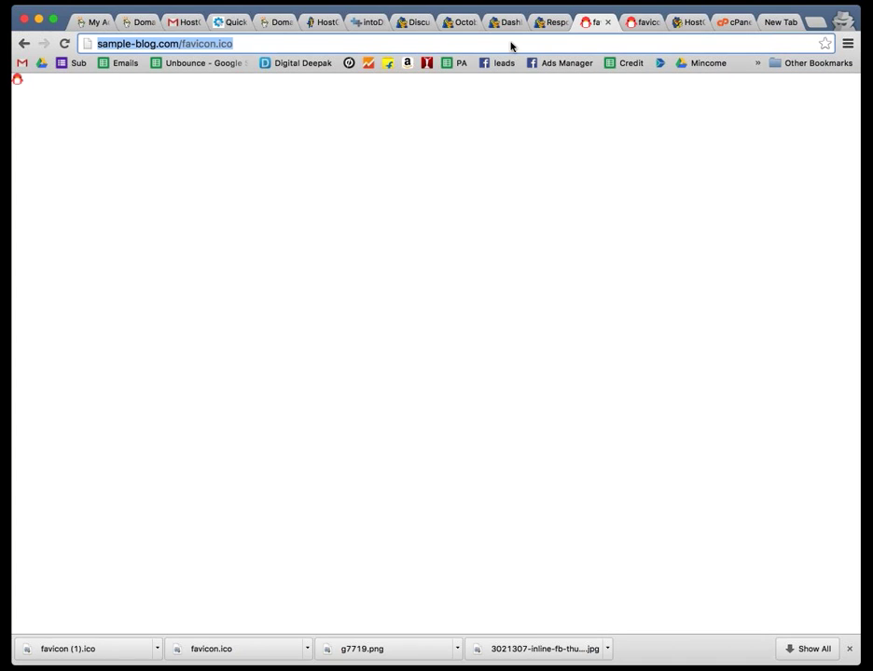
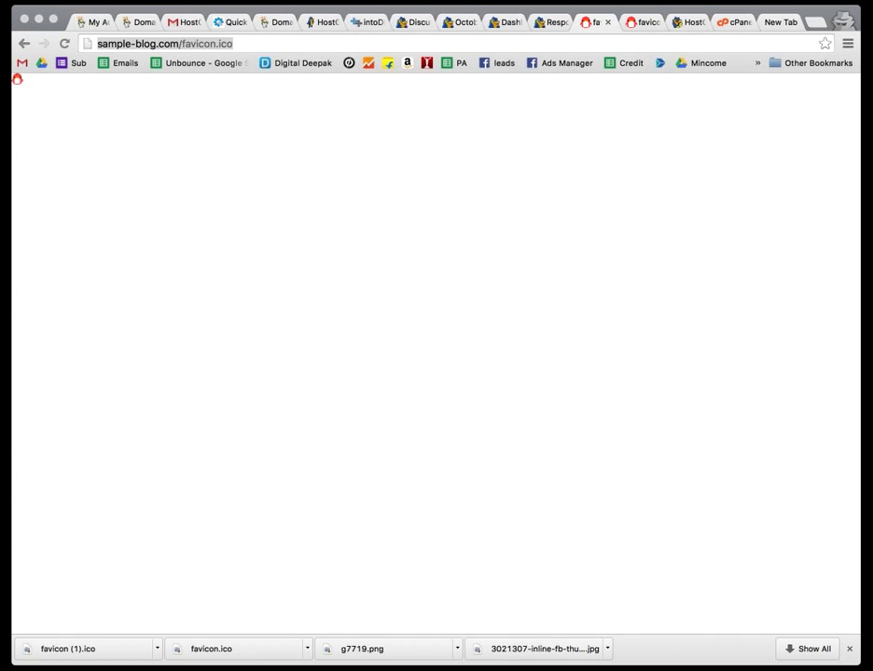
- Bring the browser forward and load the sample-blog.com home page without /favicon.ico
key("super+Tab")
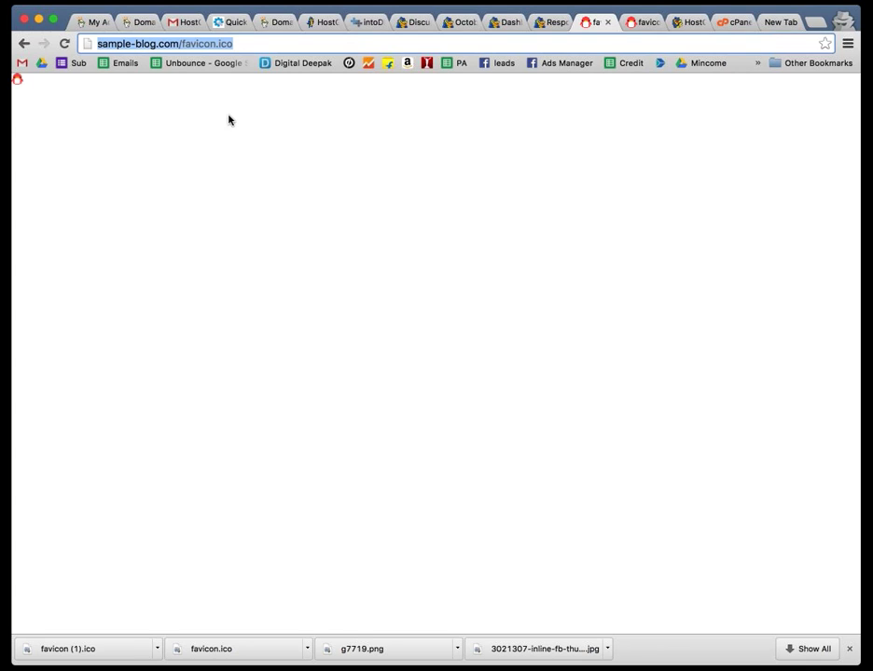
left_click(178, 43)
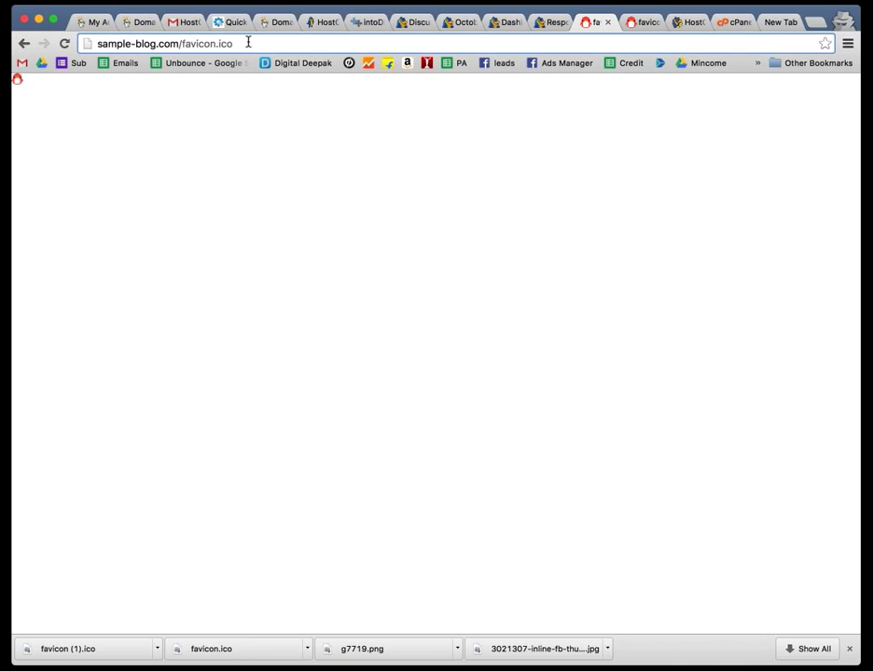
key("Delete")
key("Delete")
key("Delete")
key("Delete")
key("Delete")
key("Delete")
key("Delete")
key("Delete")
key("Delete")
key("Delete")
key("Delete")
key("Delete")
key("Return")
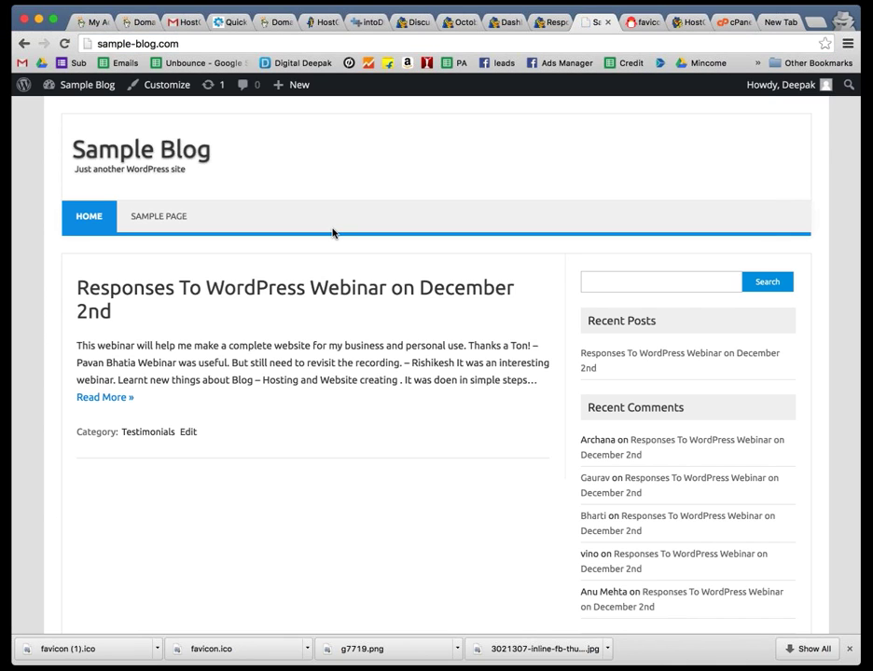
- Open the WordPress dashboard and close the duplicate dashboard and Responses post tabs
left_click(414, 22)
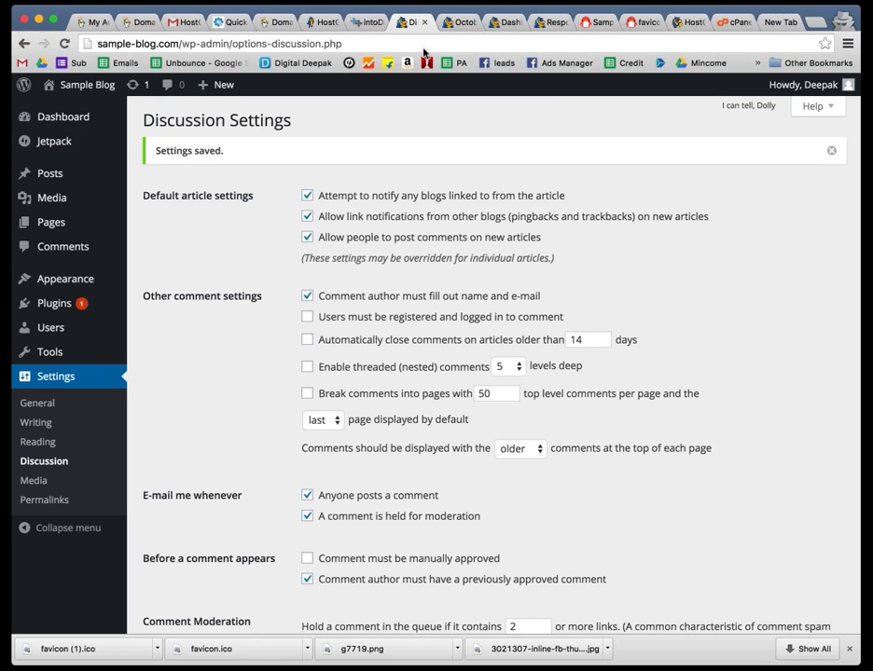
left_click(420, 44)
left_click(42, 125)
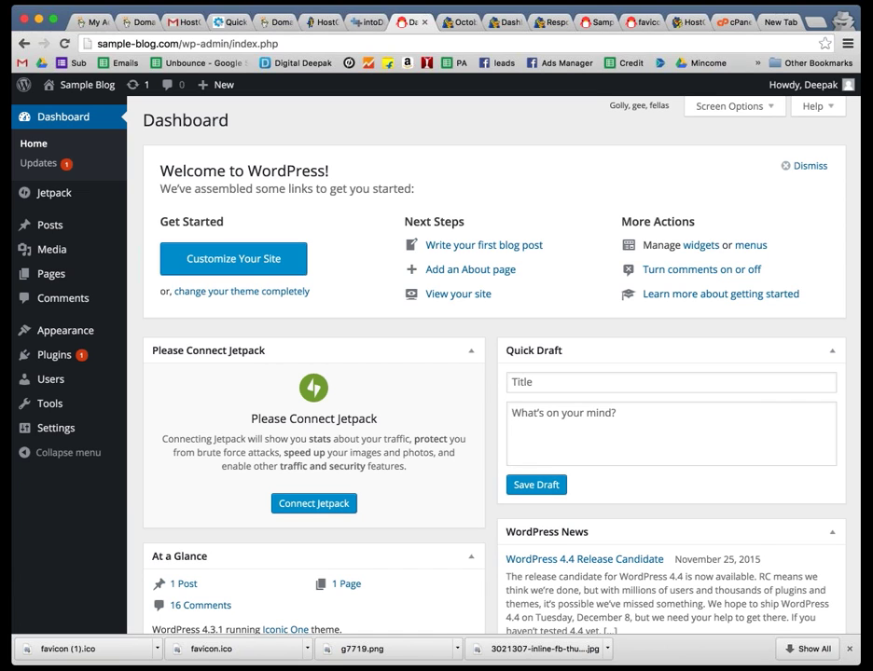
left_click(470, 25)
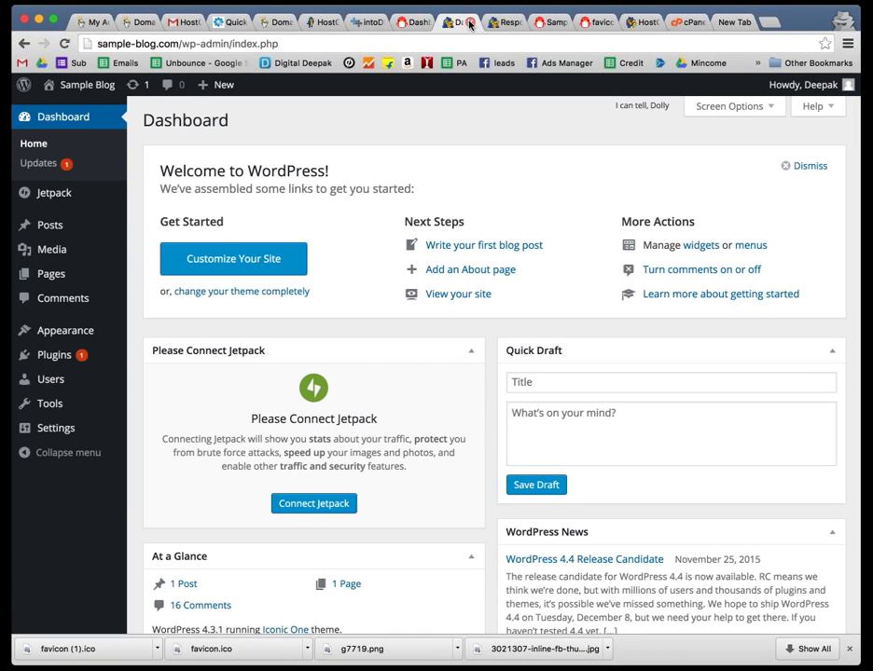
left_click(470, 22)
left_click(470, 22)
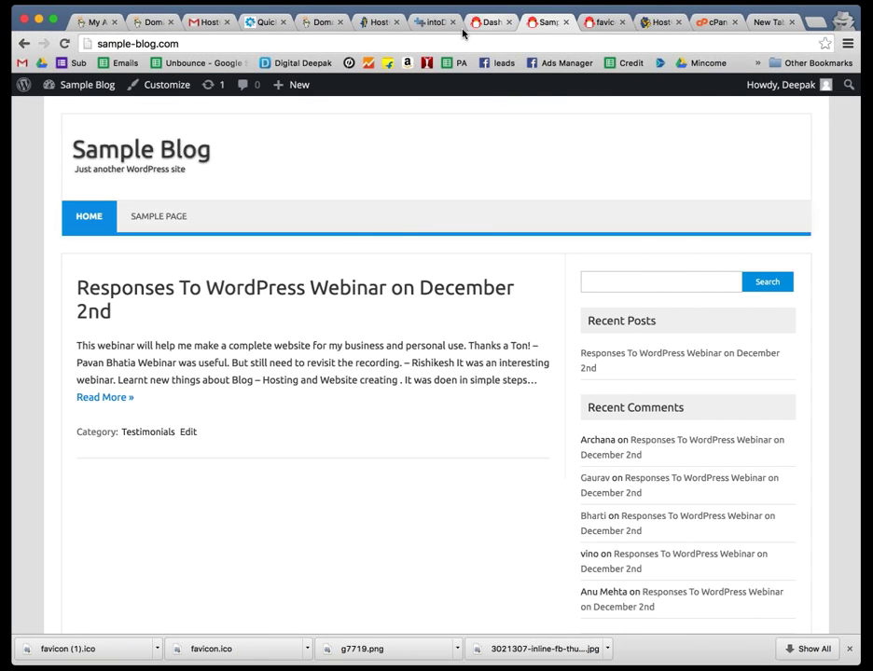
- View the Installed Plugins list with Akismet, Hello Dolly, Hostgator WalkMe and Jetpack
left_click(466, 28)
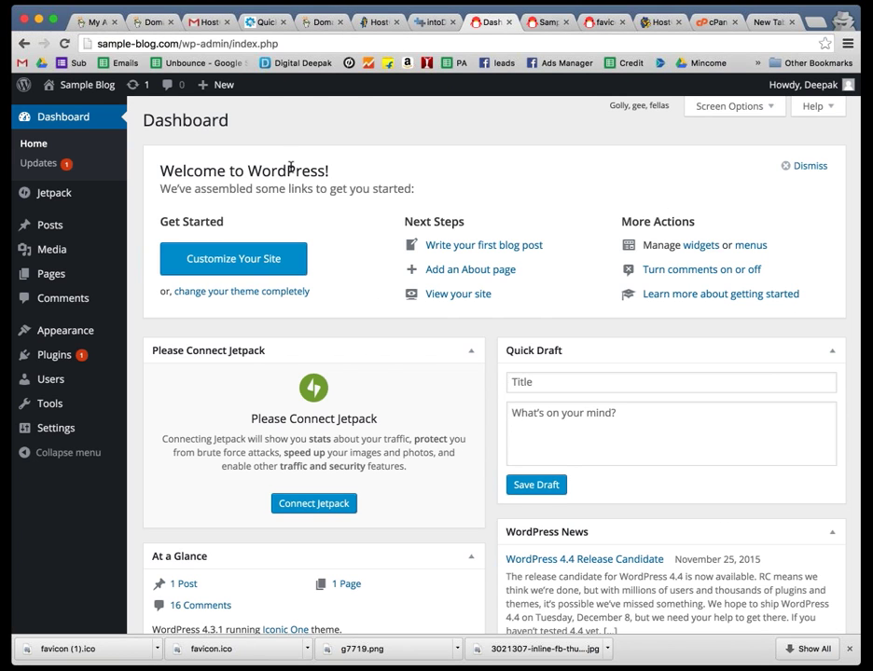
left_click(105, 354)
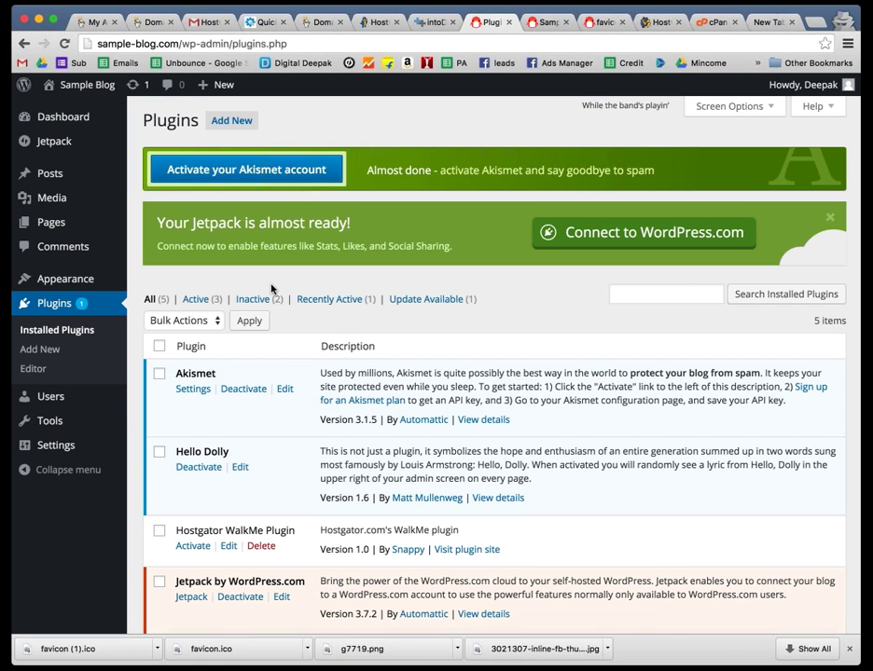
scroll(271, 289, "down", 3)
scroll(272, 289, "up", 3)
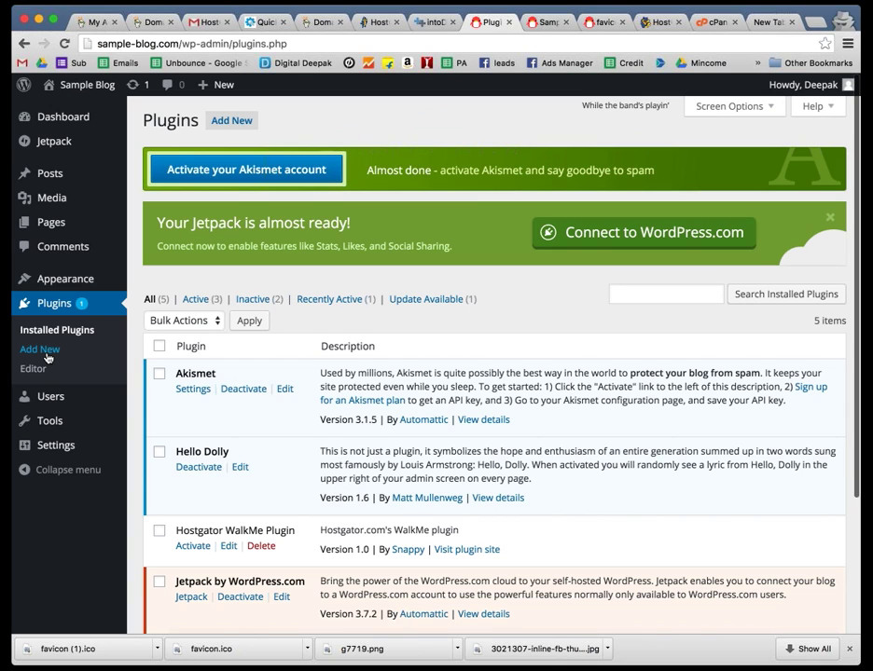
- Search the Add Plugins page for 'google analytics'
left_click(44, 352)
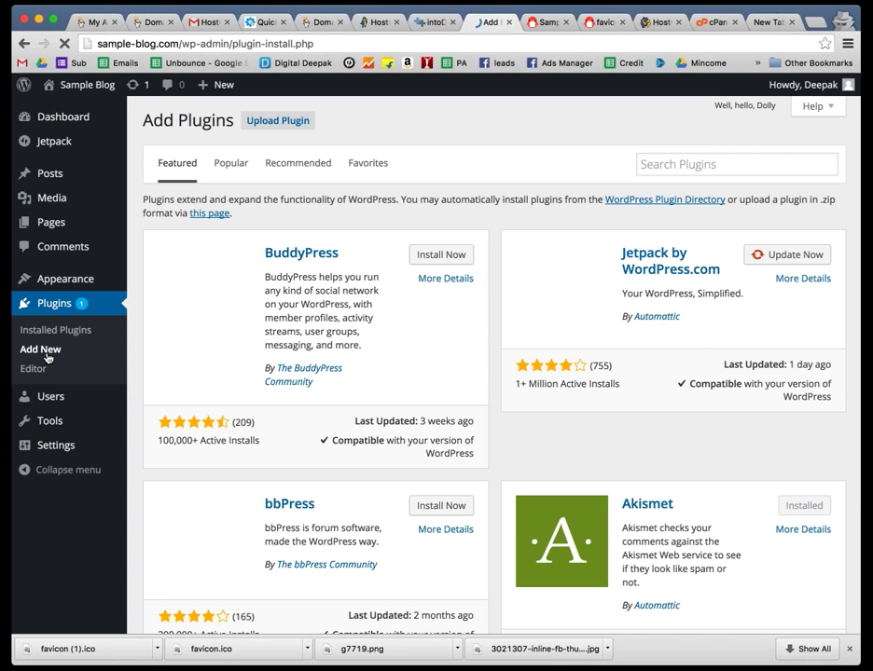
left_click(682, 166)
type("go")
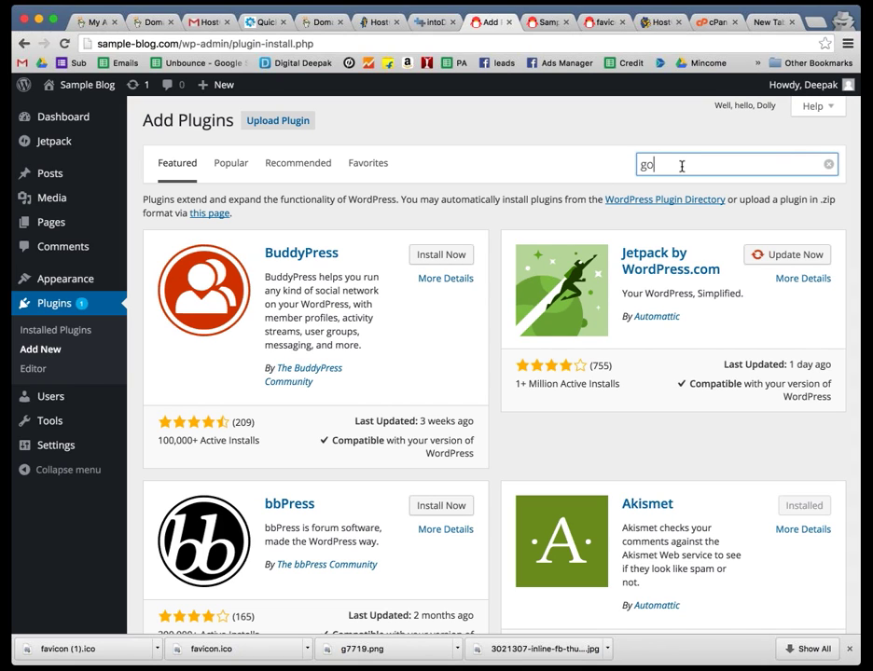
type("ogle analytics")
key("Return")
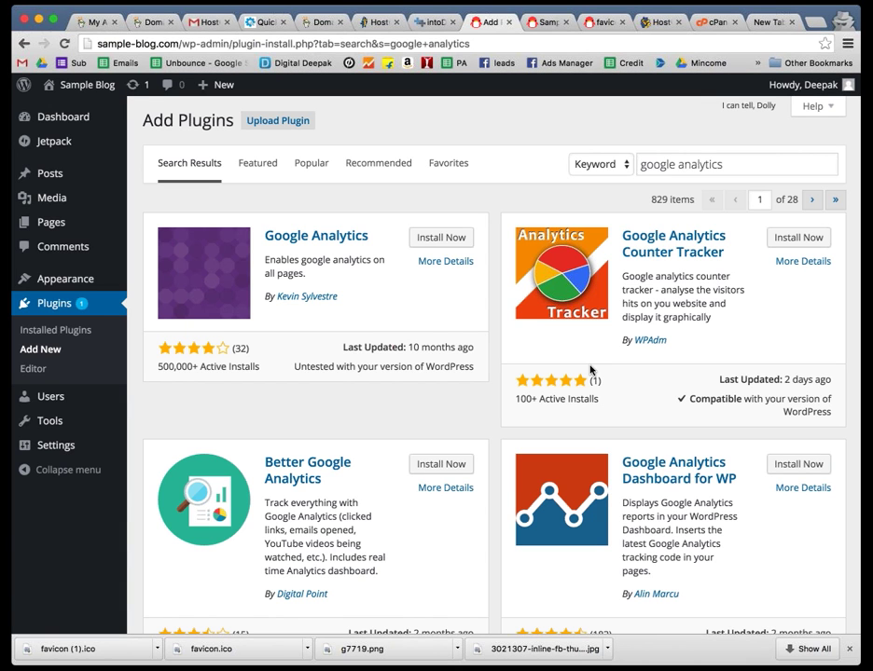
- Install the Google Analytics plugin from the 829 search results
scroll(589, 369, "down", 2)
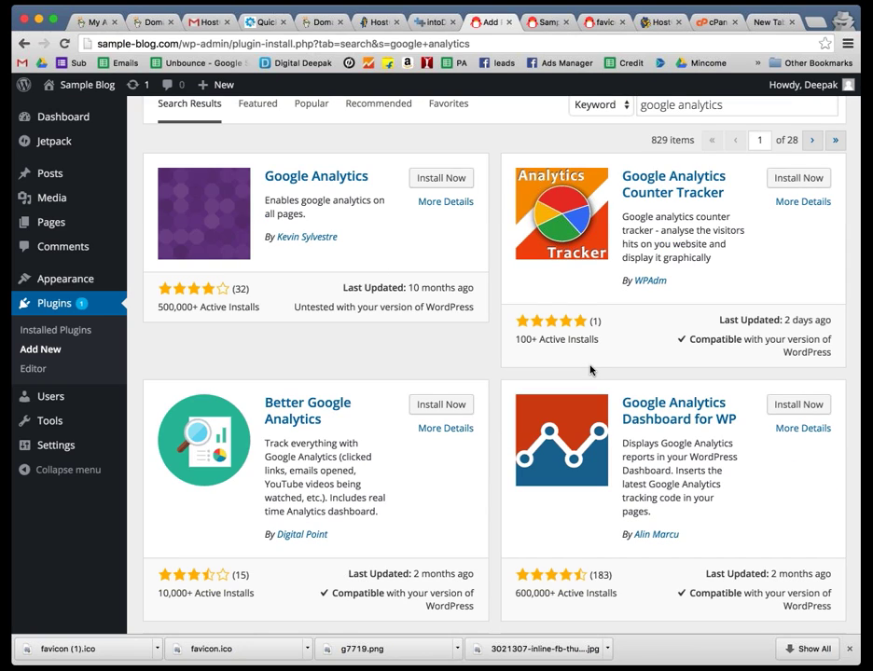
scroll(589, 370, "down", 10)
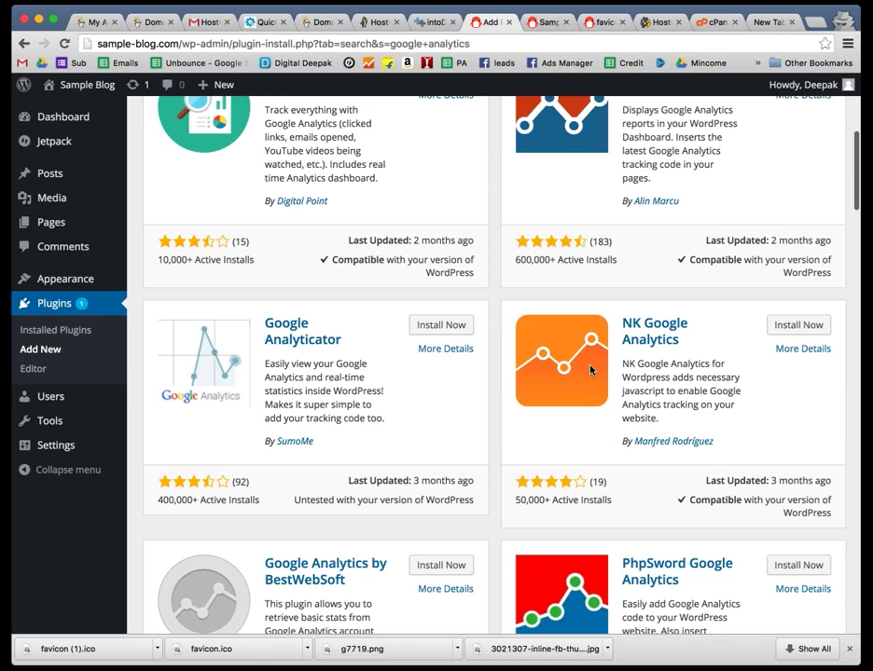
scroll(589, 369, "down", 7)
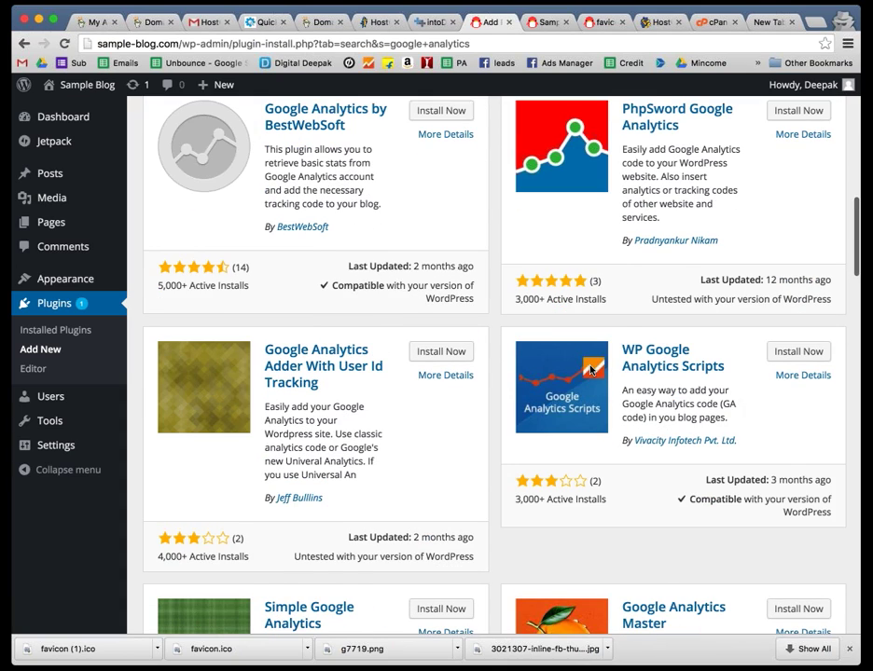
scroll(590, 370, "down", 3)
scroll(597, 420, "up", 15)
scroll(600, 438, "up", 7)
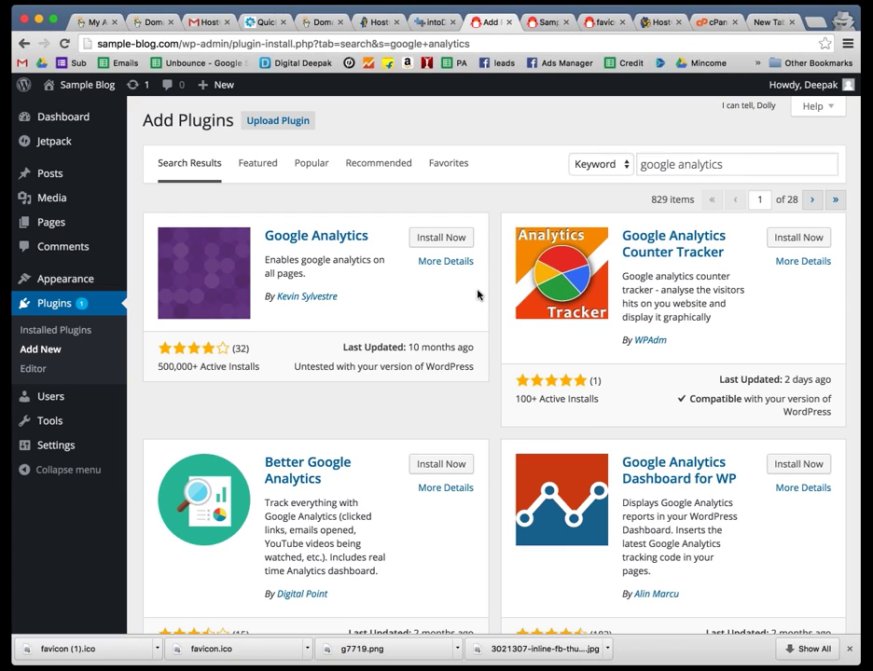
left_click(448, 237)
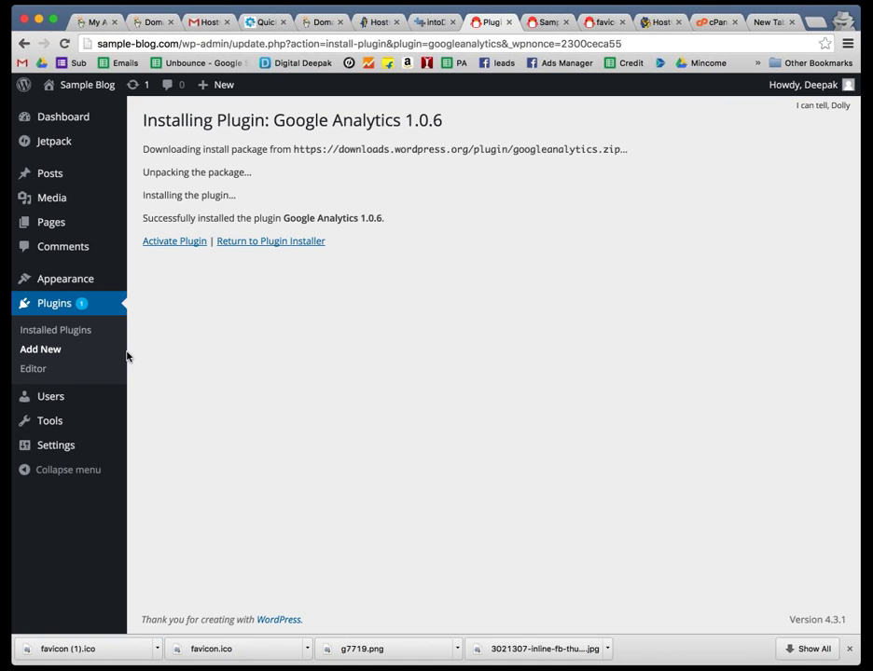
- Activate Google Analytics 1.0.6, clear its Web Property ID, and return to Installed Plugins
left_click(182, 244)
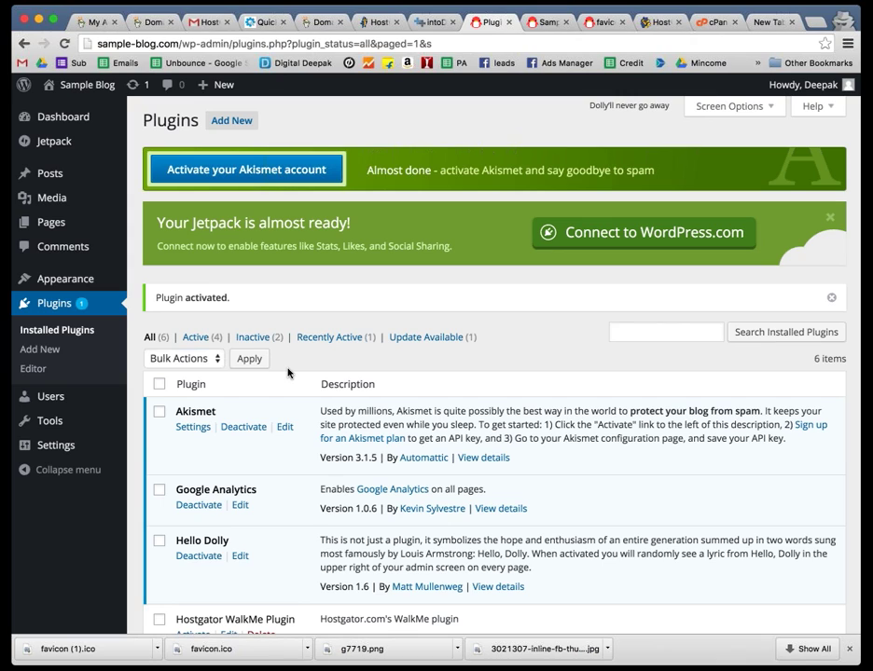
mouse_move(63, 449)
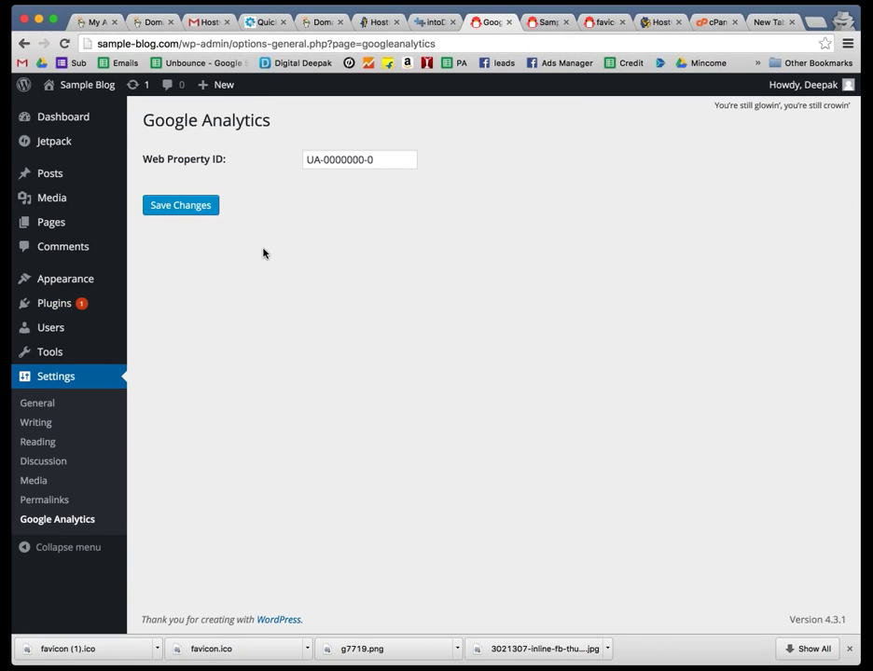
triple_click(380, 161)
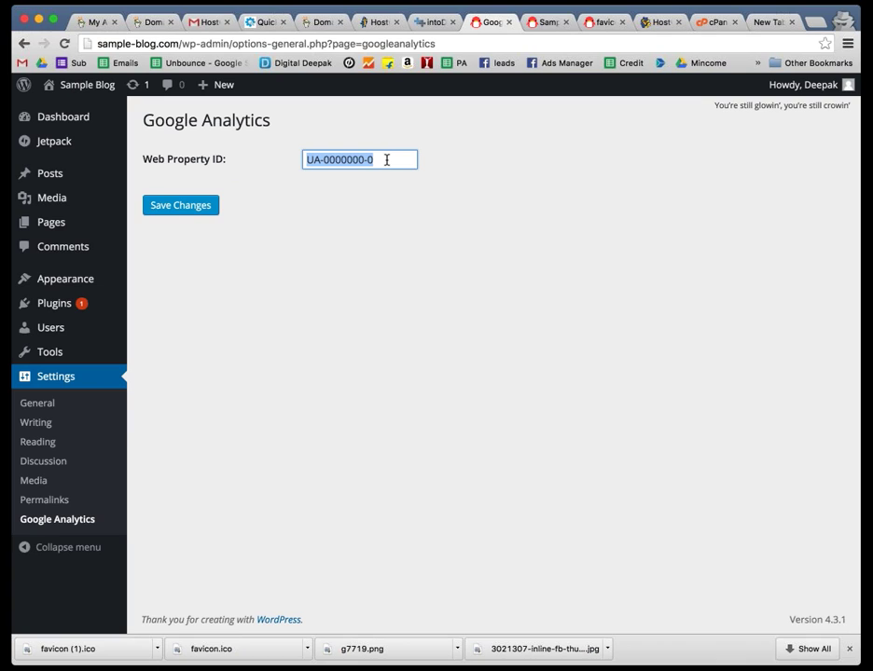
key("BackSpace")
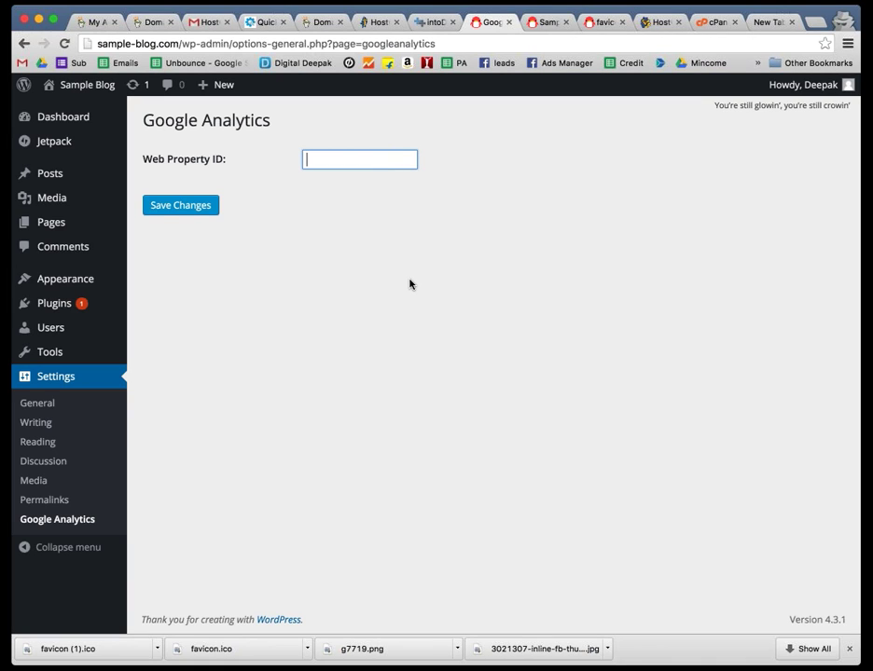
left_click(287, 322)
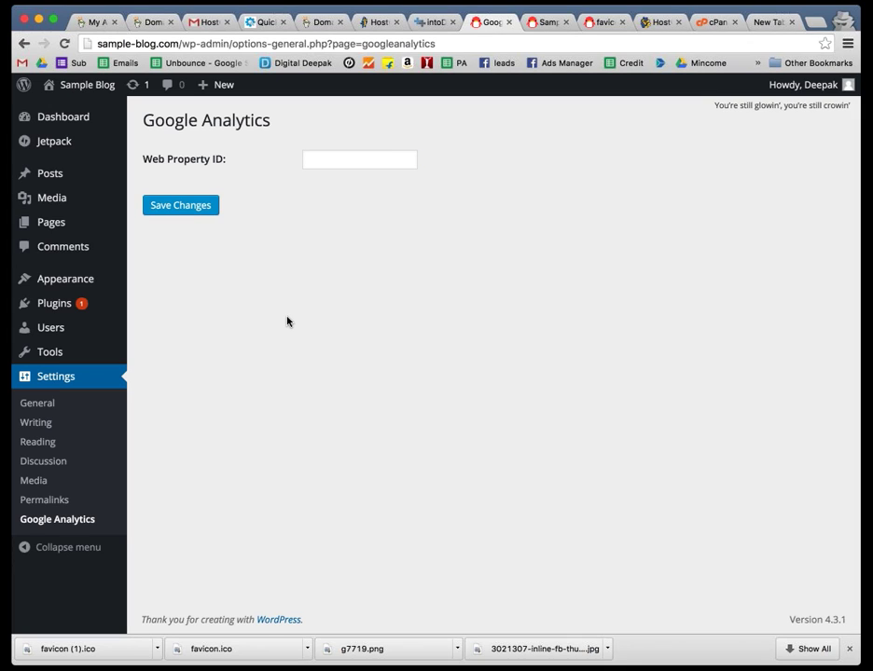
left_click(100, 319)
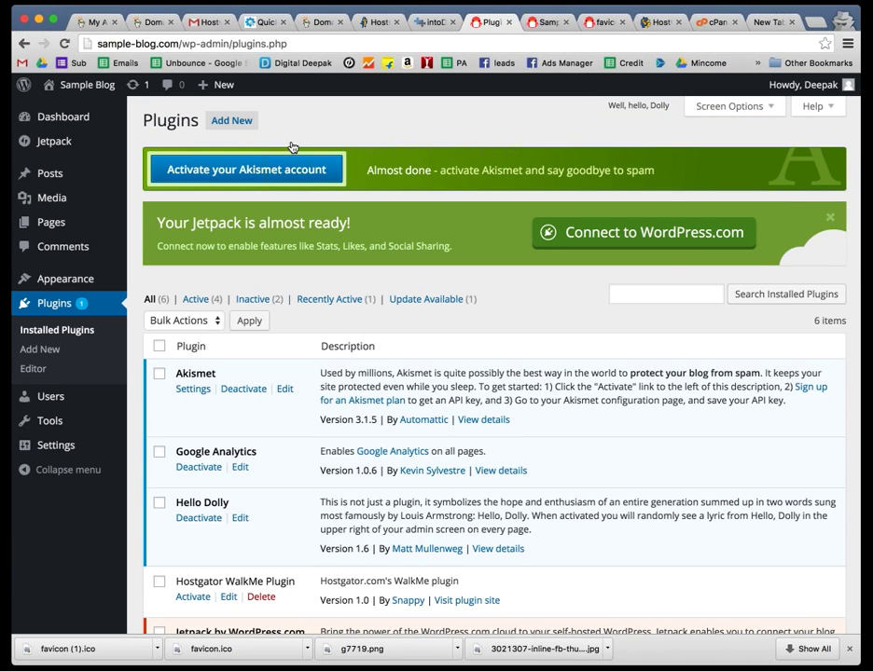
- Search the Add Plugins page for 'yoast'
left_click(33, 369)
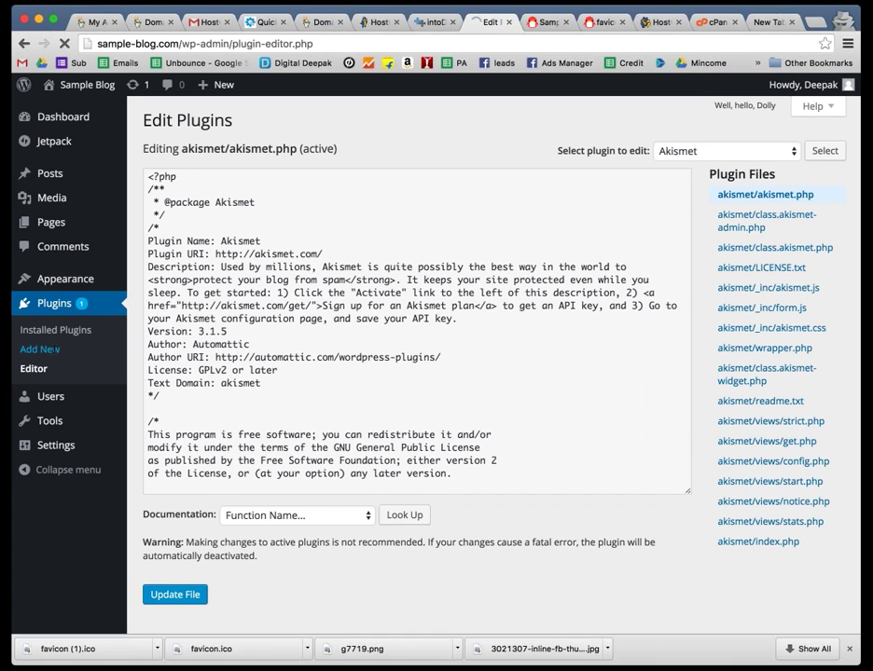
left_click(41, 349)
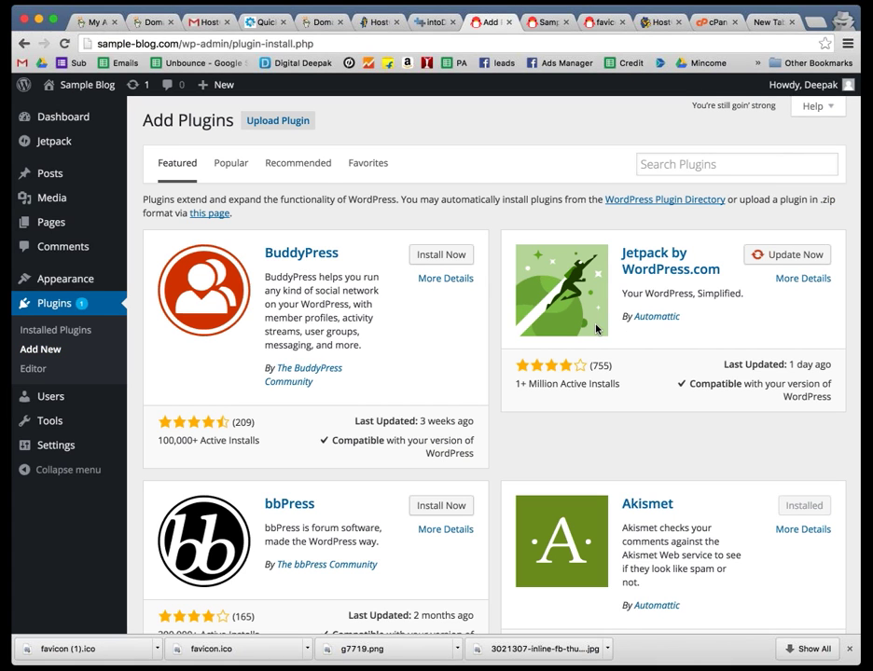
type("yoast")
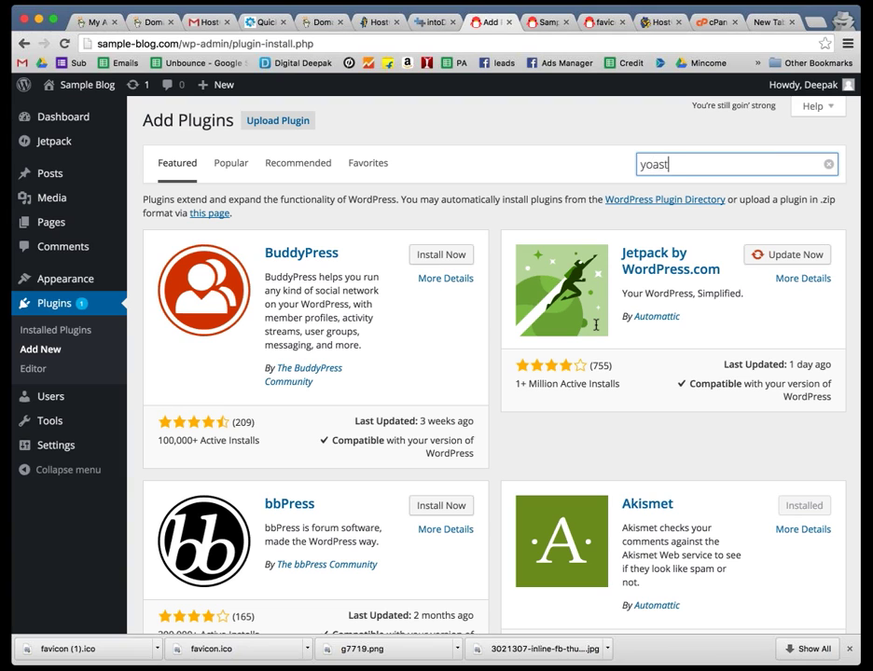
key("Return")
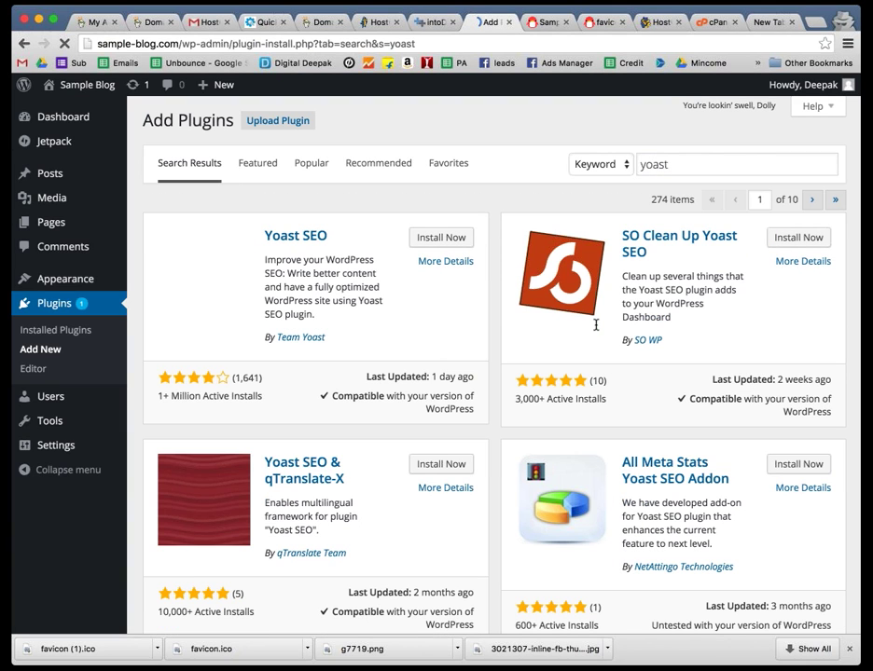
- Attempt to install Yoast SEO, which fails because its folder exists, and return to the installer
left_click(448, 242)
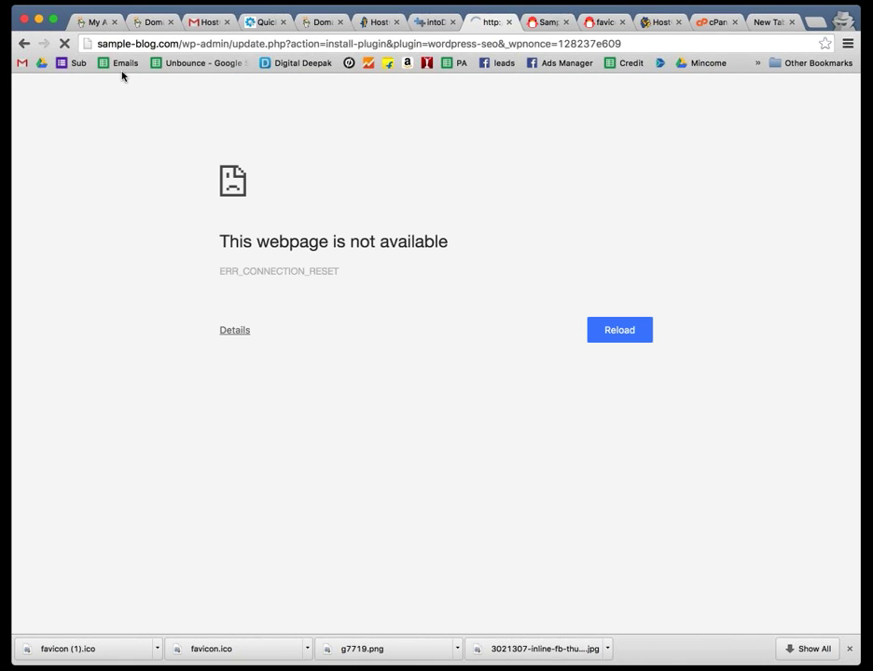
left_click(24, 47)
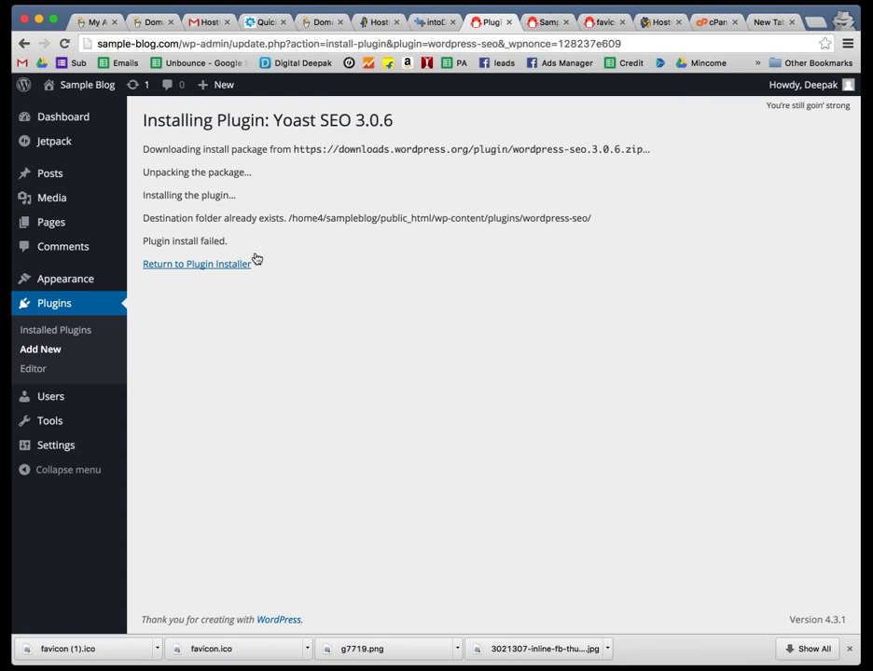
left_click(233, 268)
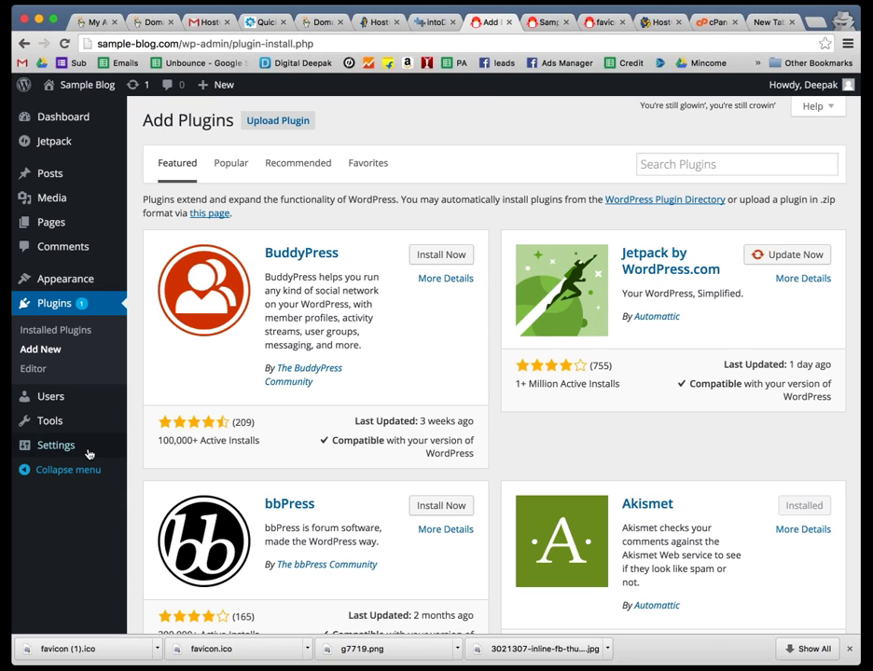
mouse_move(89, 454)
- Look through the Dashboard, Add Plugins ('yoast'), General Settings and Jetpack pages
left_click(64, 116)
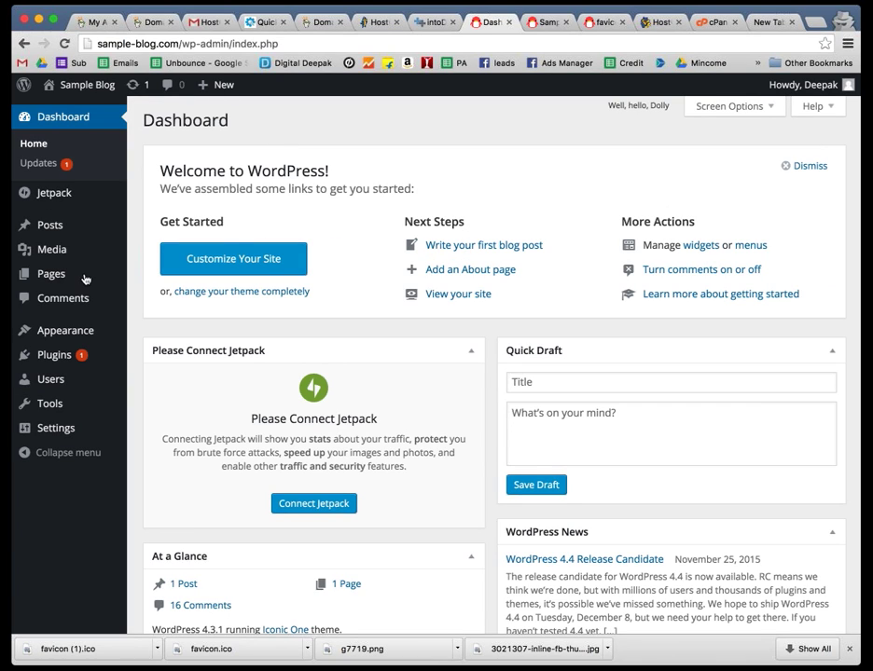
left_click(84, 360)
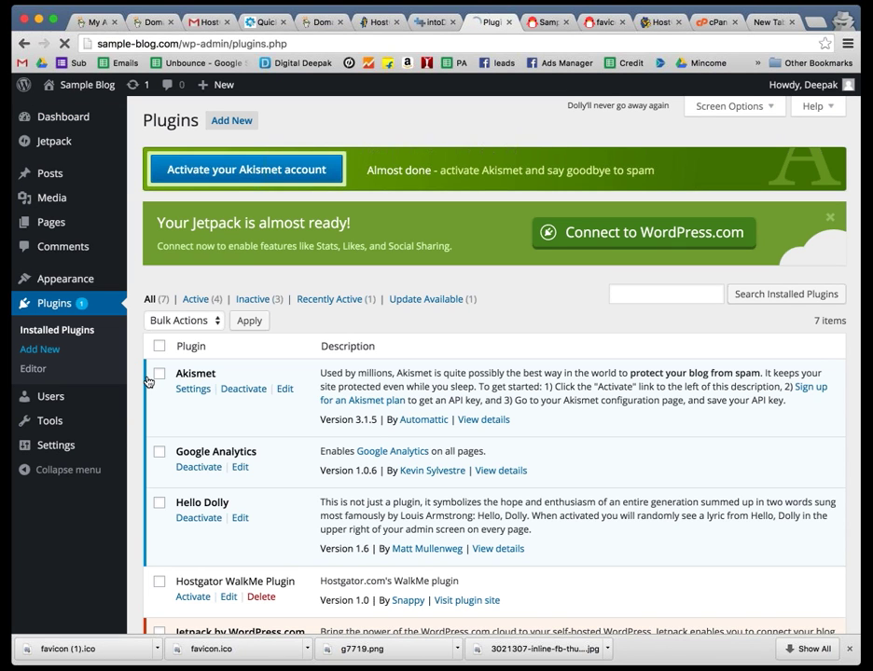
left_click(40, 349)
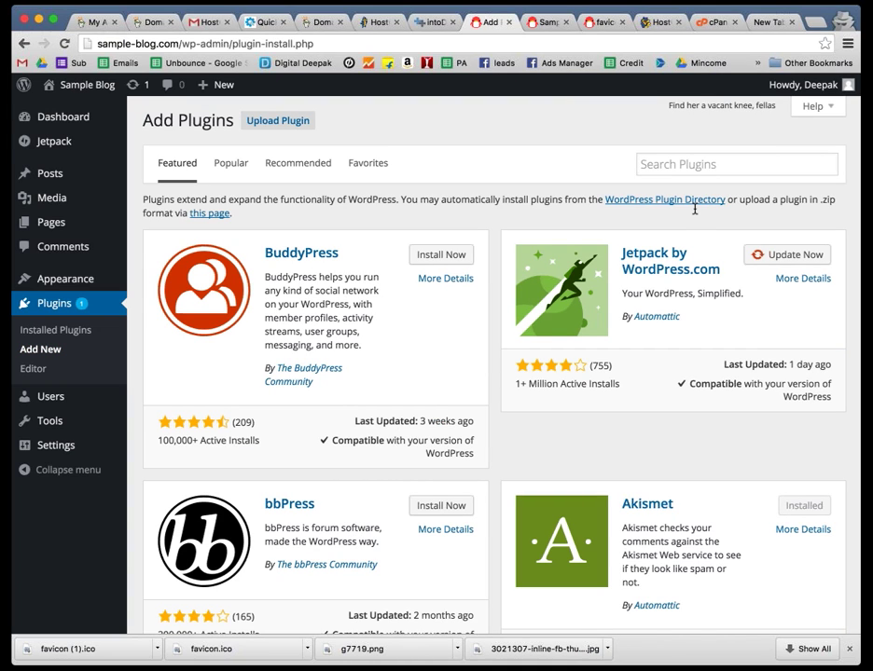
type("yoast")
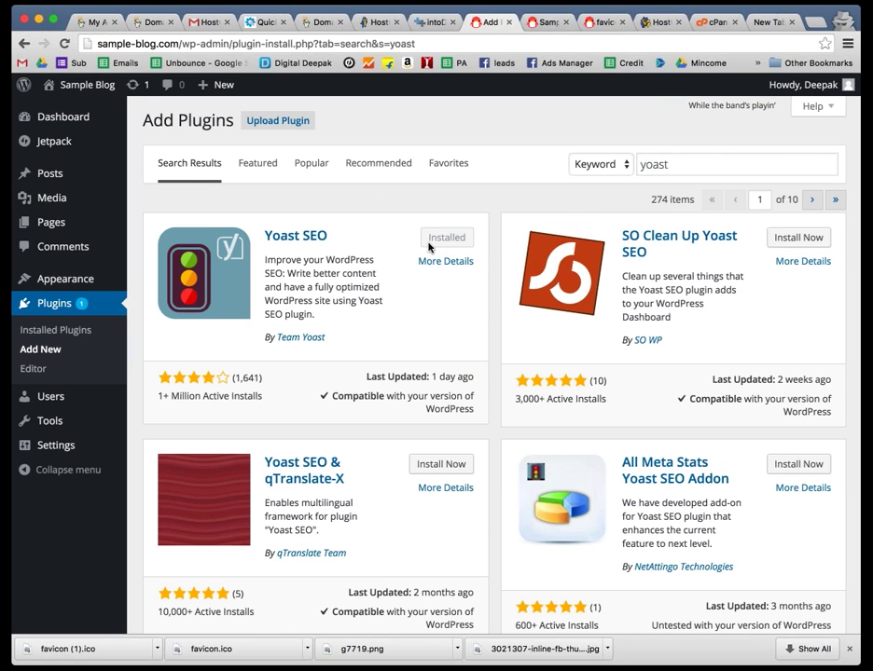
left_click(91, 447)
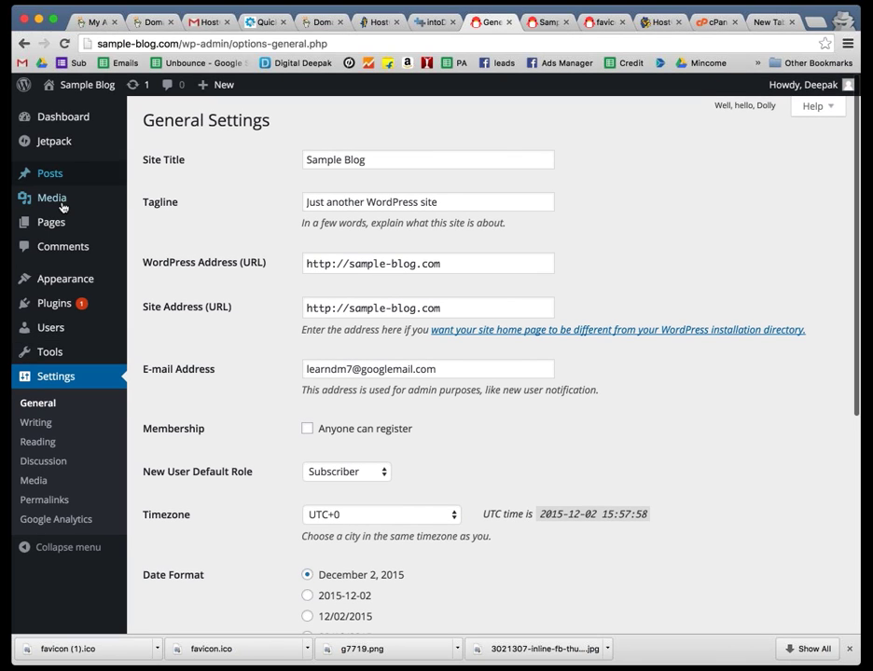
left_click(53, 142)
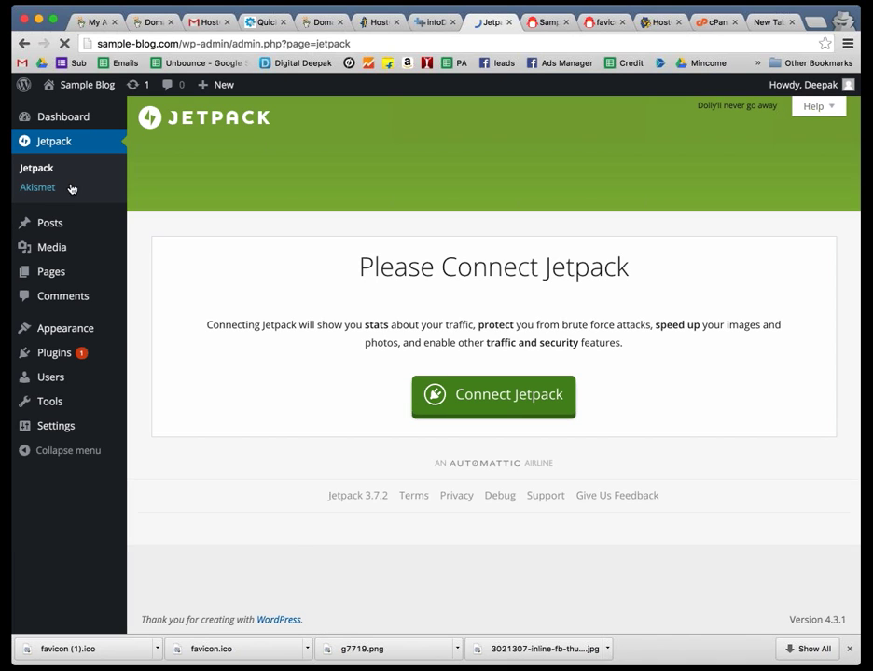
- Activate Yoast SEO 3.0.6 from the Installed Plugins list
left_click(87, 352)
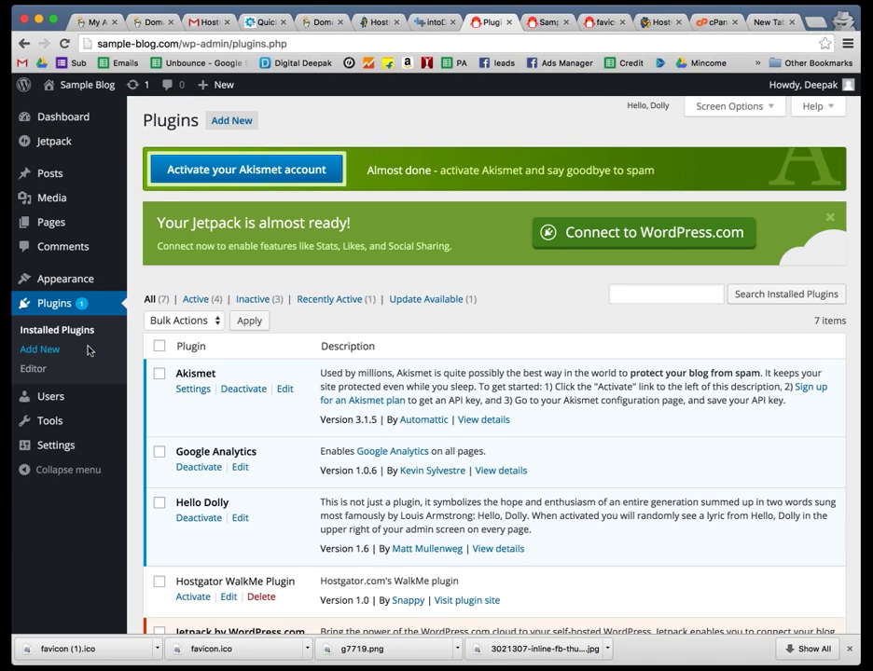
scroll(88, 350, "down", 5)
scroll(88, 347, "down", 1)
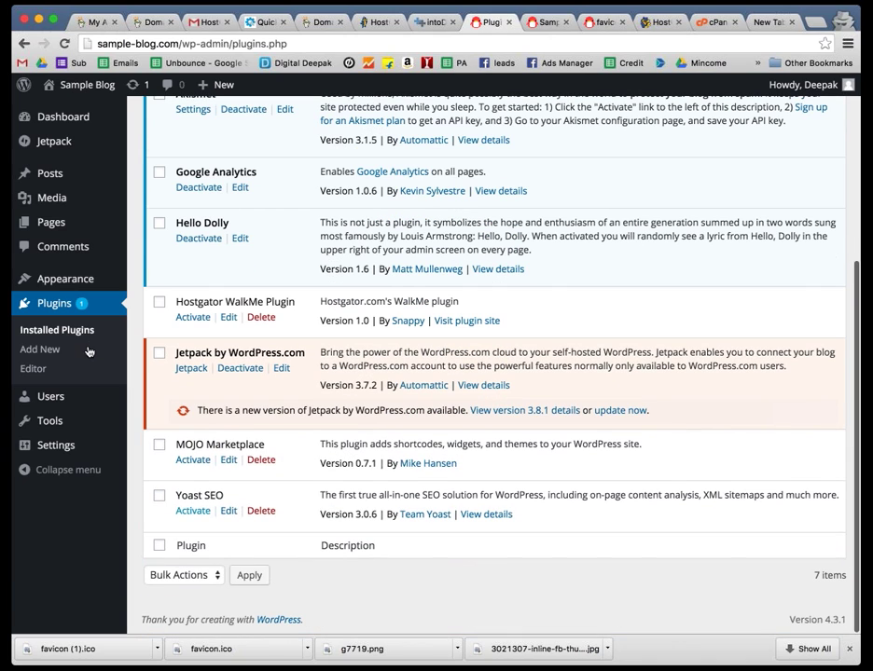
key("Tab")
key("Return")
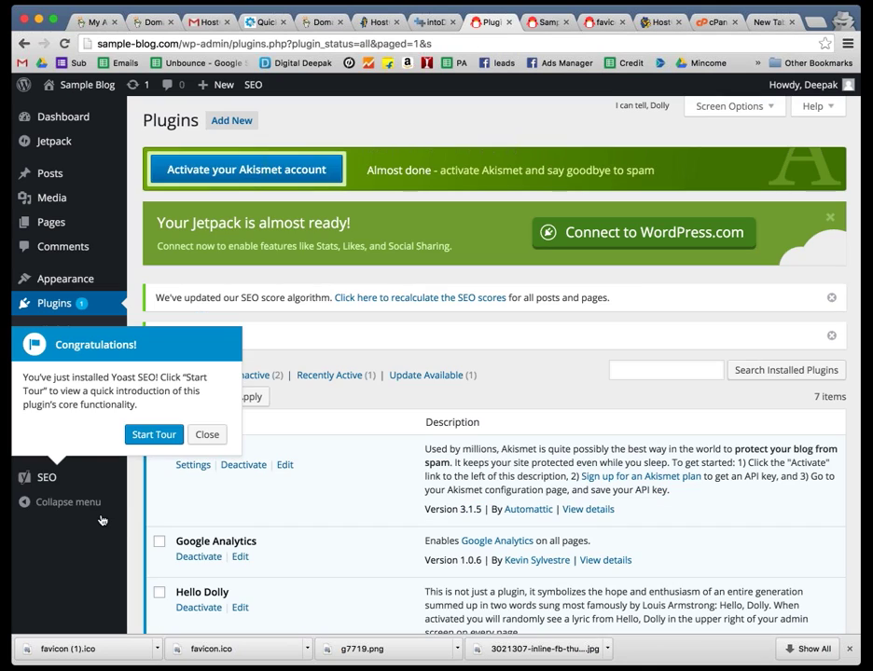
- Dismiss the Yoast 'Congratulations' tour prompt and open SEO > General
left_click(205, 434)
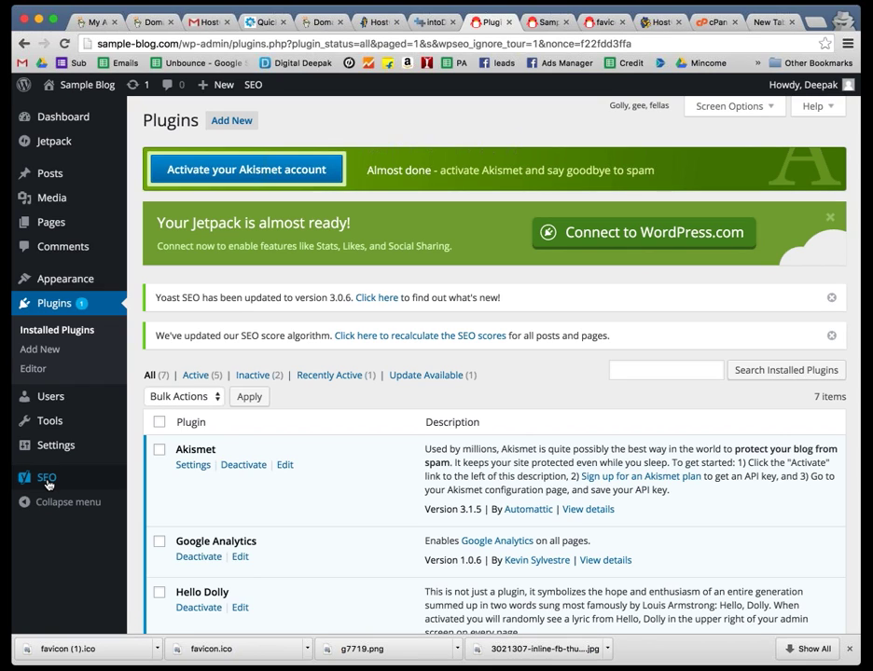
mouse_move(54, 483)
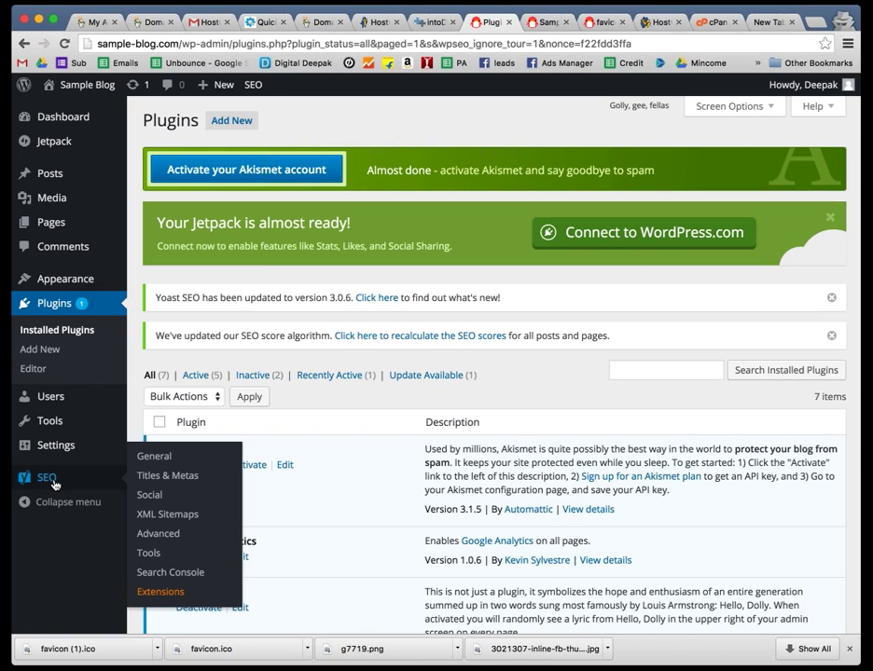
left_click(154, 457)
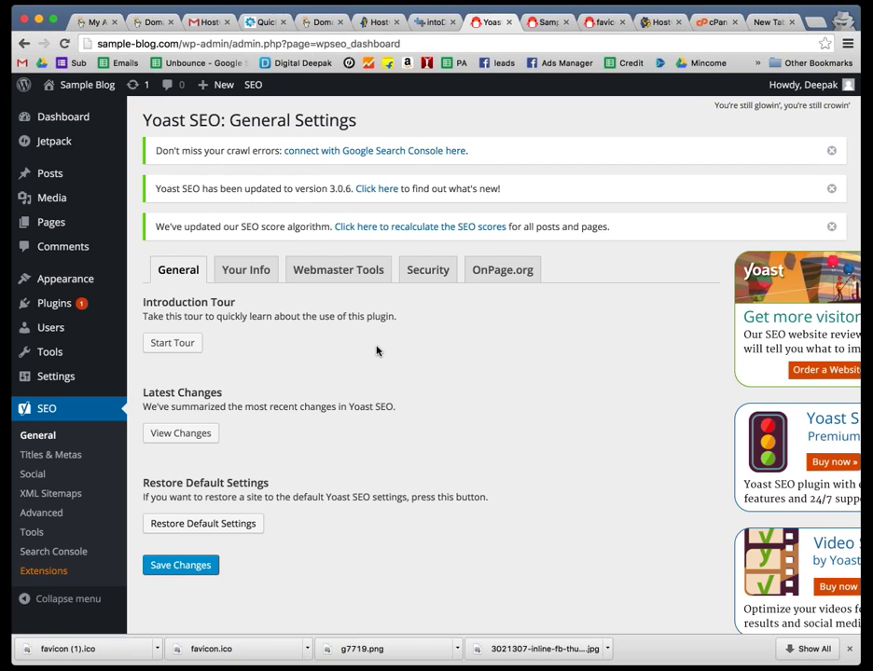
- Review the Webmaster Tools and Your Info tabs, then return to the General tab
scroll(364, 346, "down", 3)
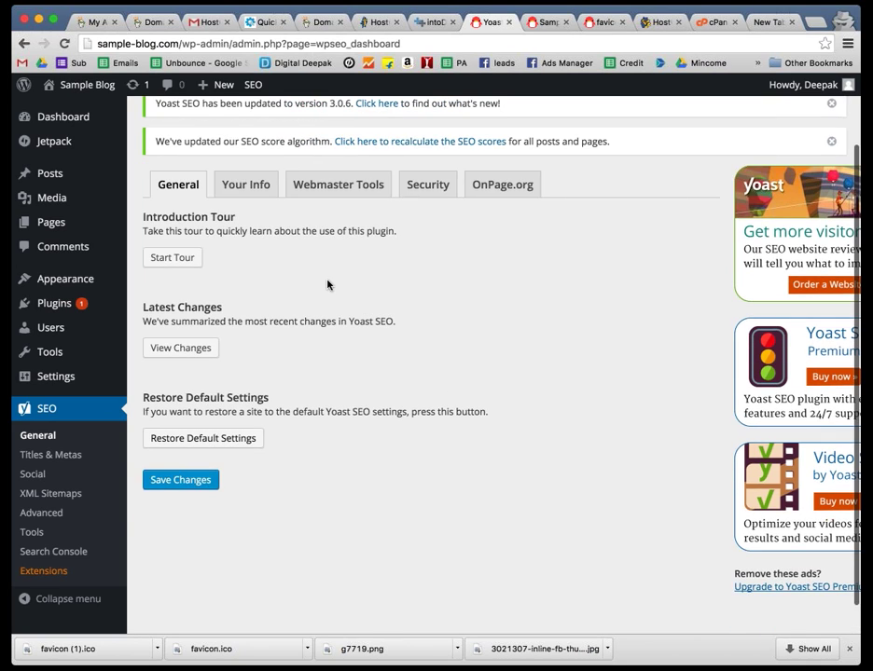
scroll(328, 285, "up", 2)
left_click(358, 271)
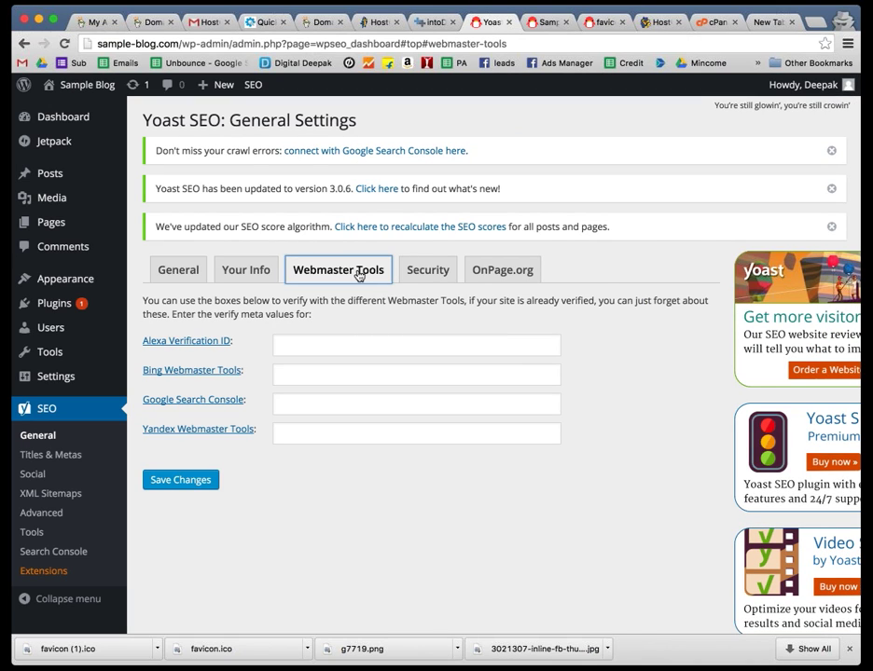
left_click(246, 274)
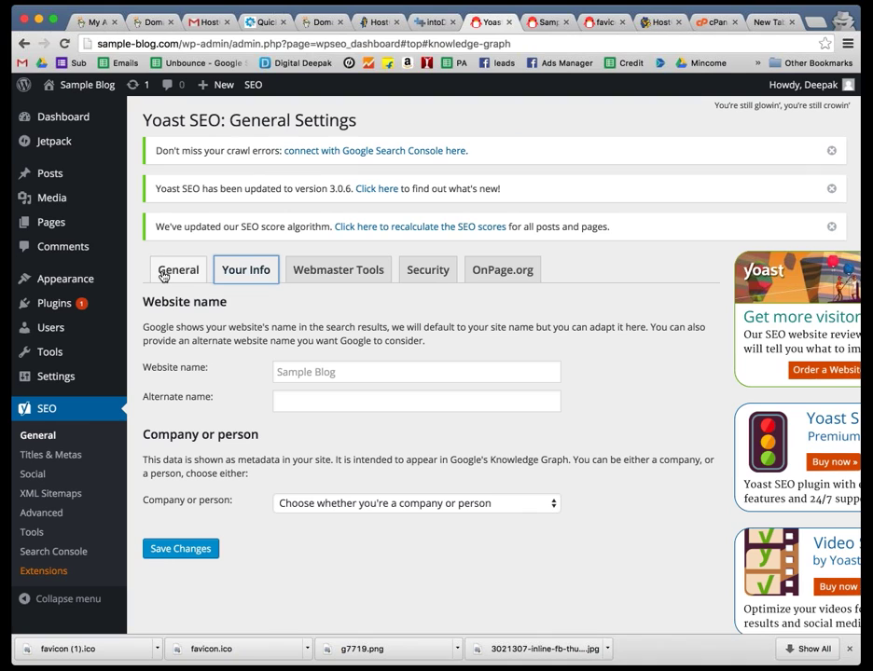
left_click(163, 275)
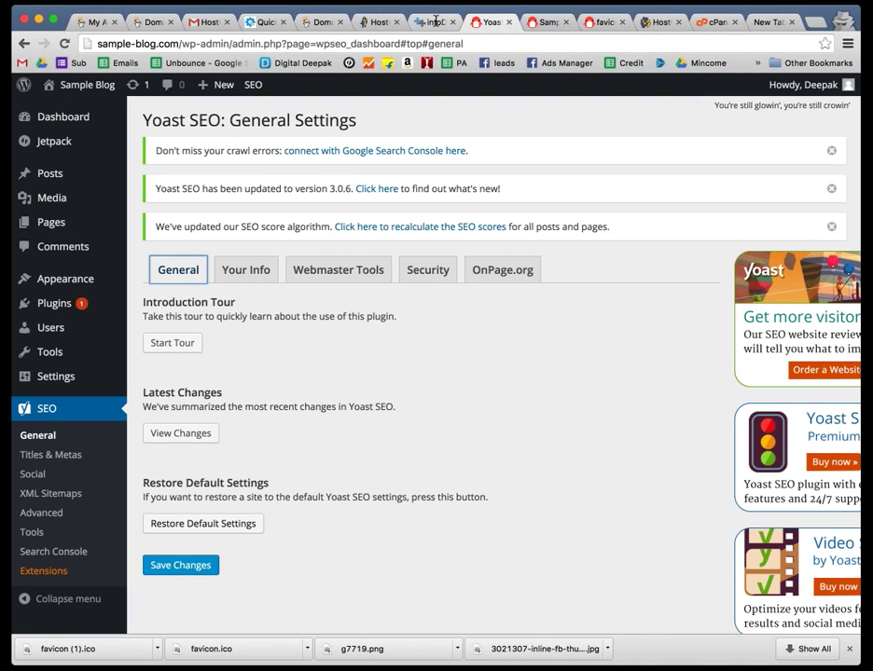
- Load digitaldeepak.com in the new tab and search it for 'google webmaster tools'
left_click(776, 22)
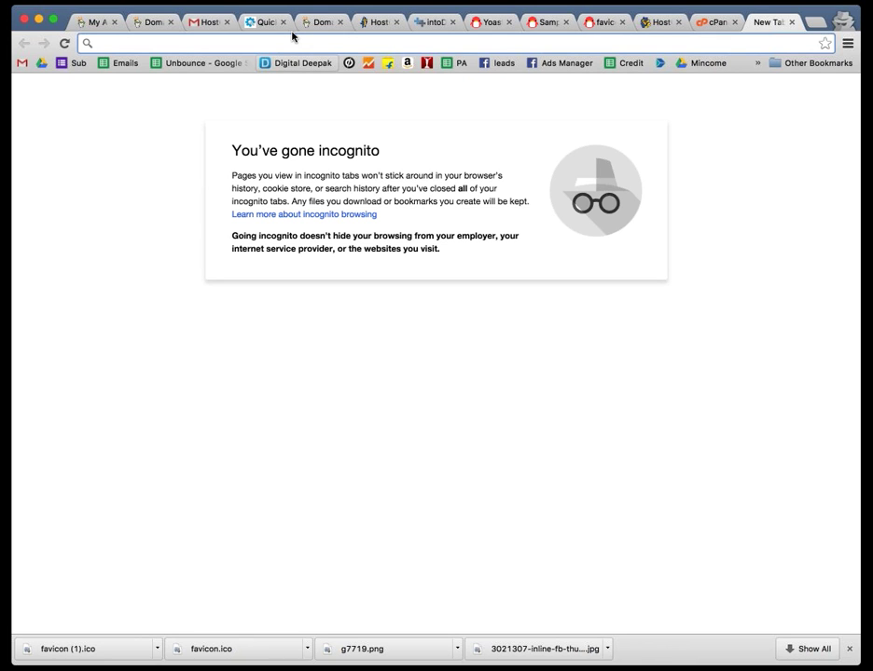
type("digitaldeepak.com")
key("Return")
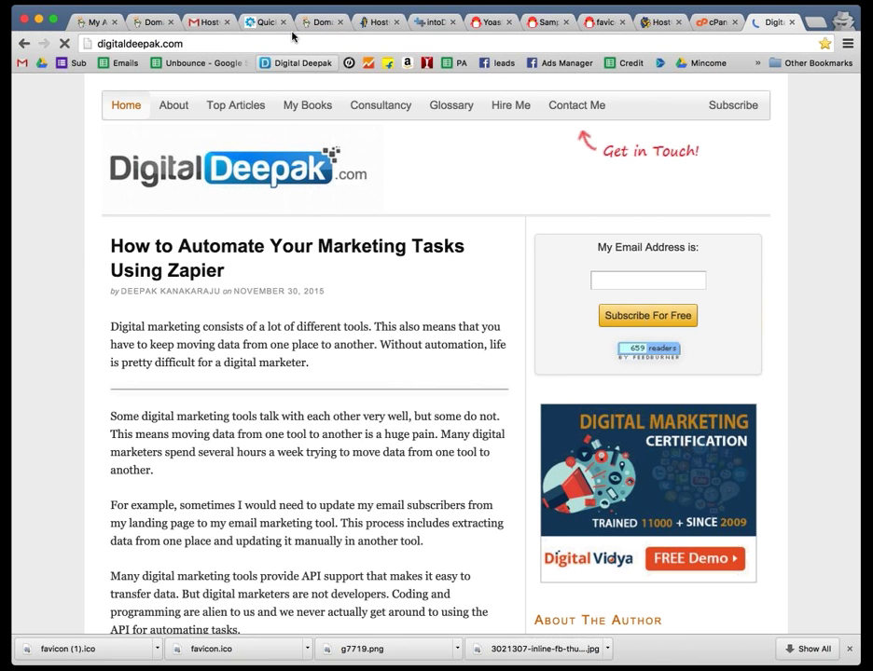
key("space")
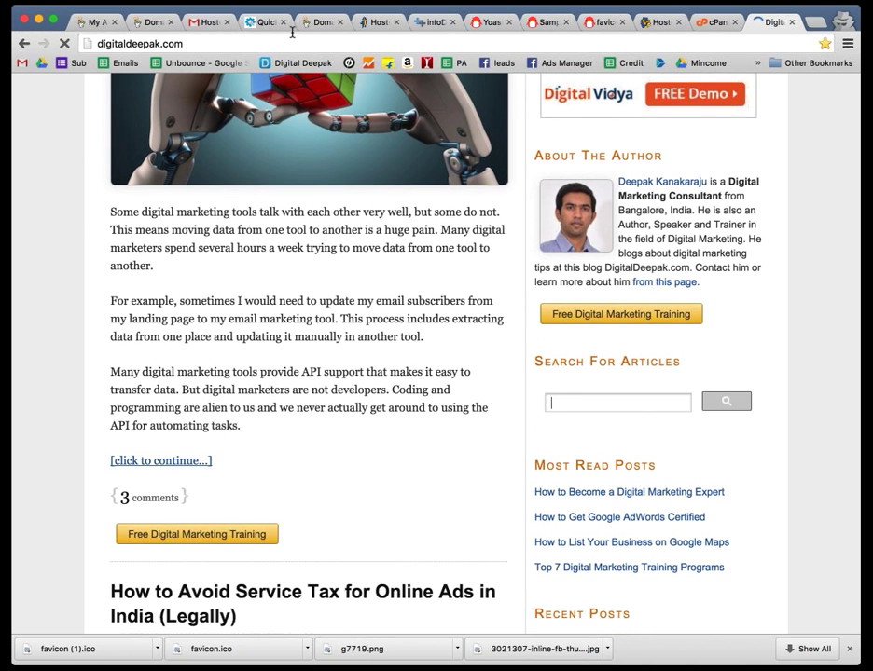
type("google webma")
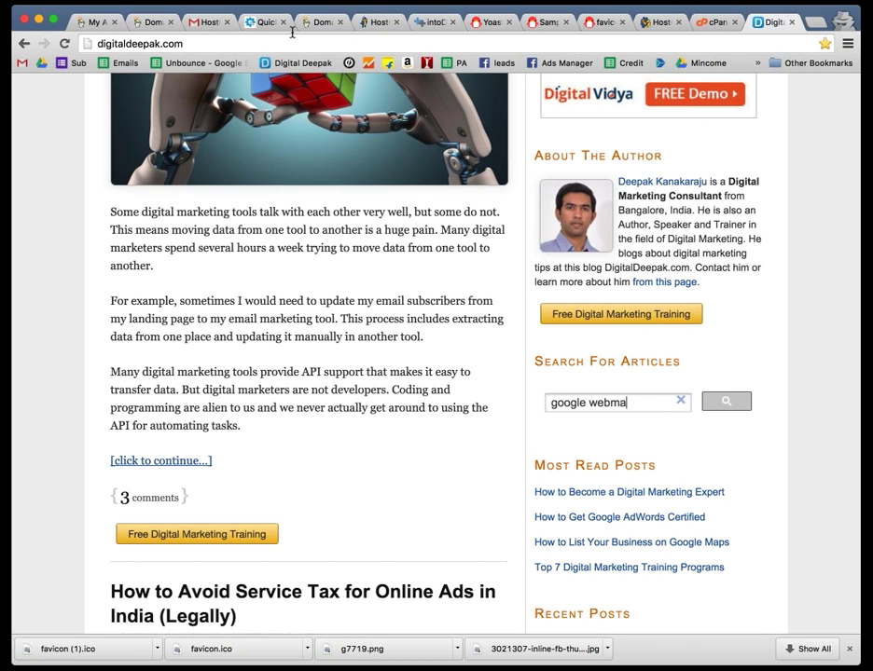
type("ster tools")
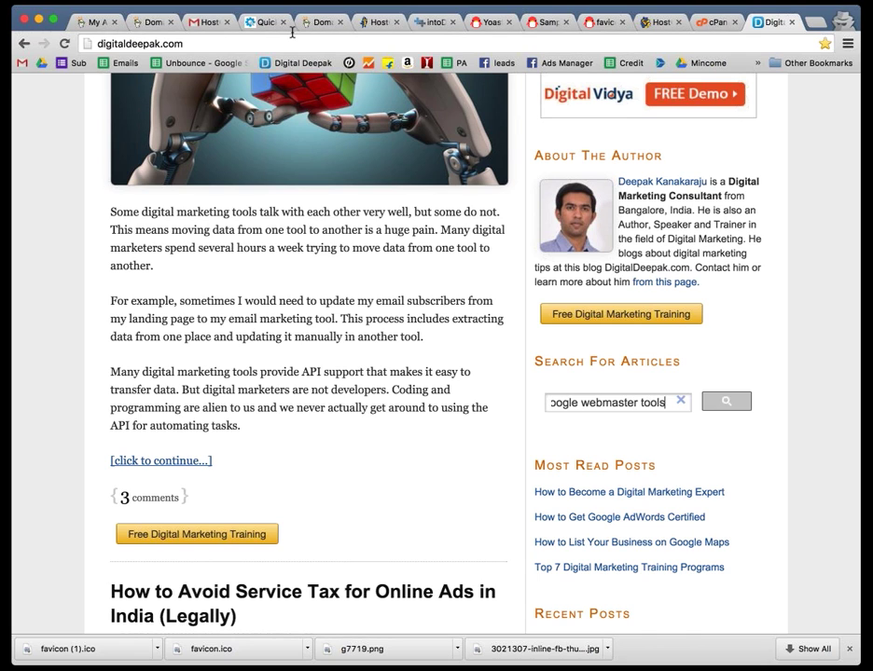
key("Return")
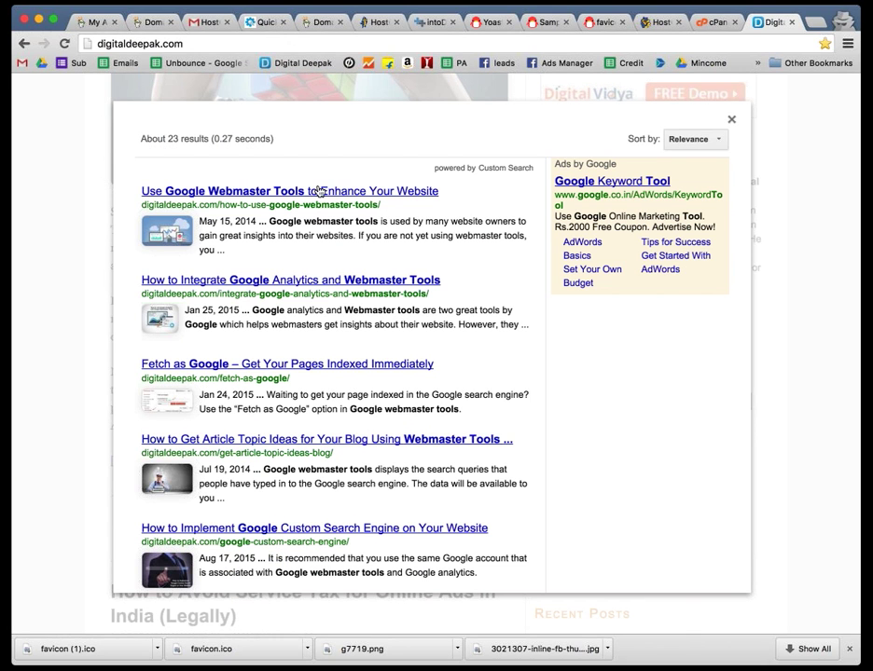
- Open the Google Webmaster Tools article and copy its web address
left_click(317, 190)
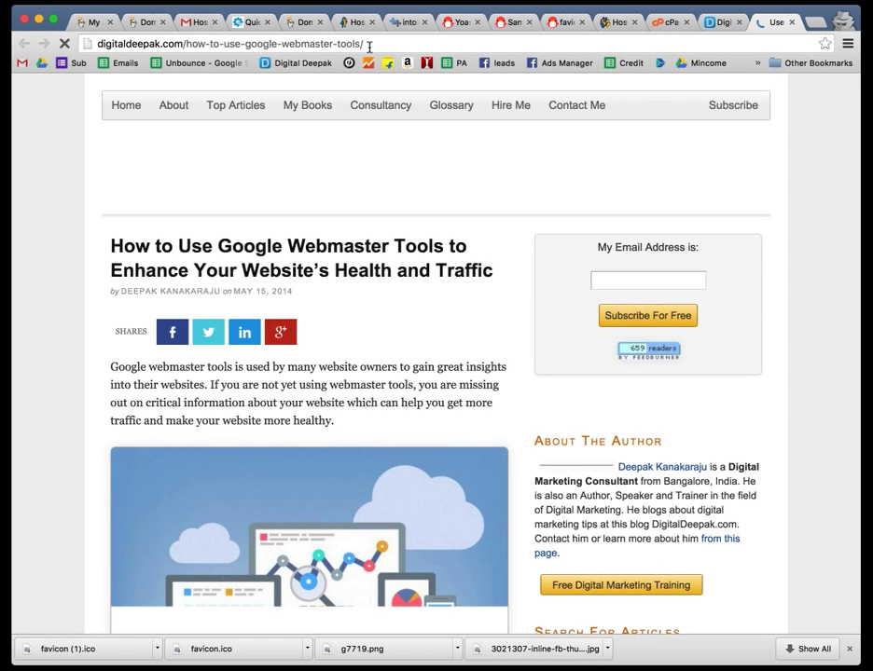
left_click(369, 44)
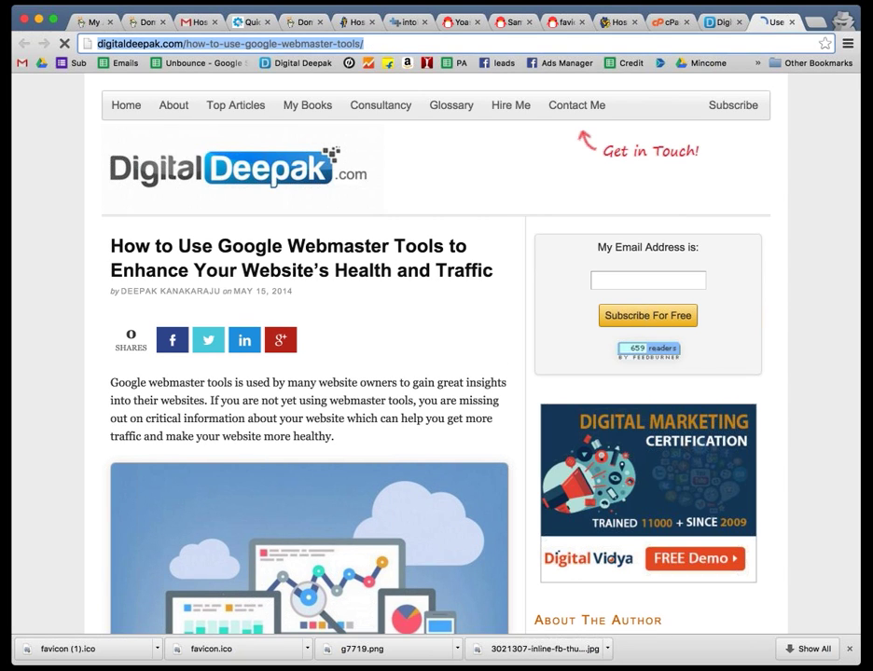
key("super+Tab")
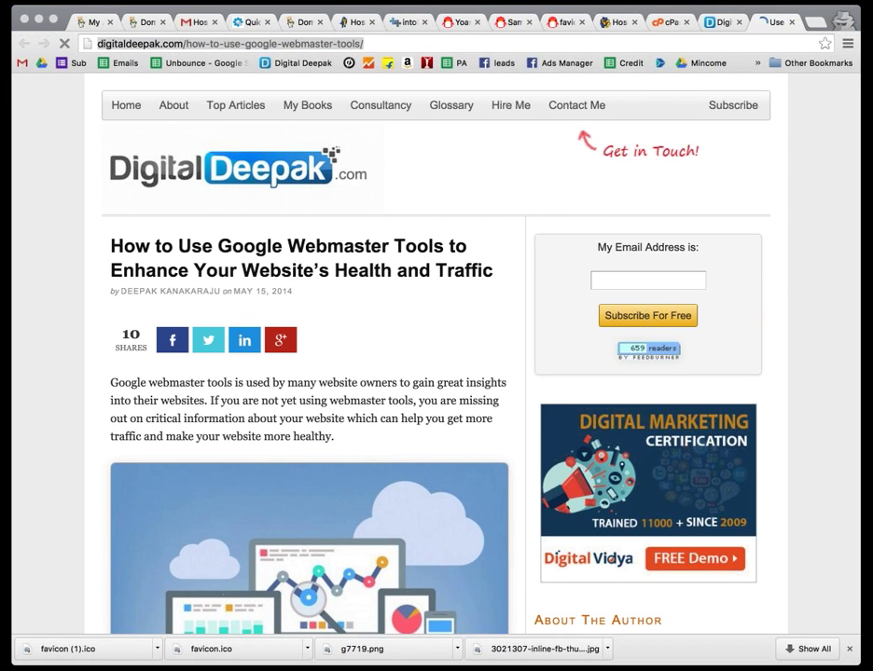
left_click(467, 21)
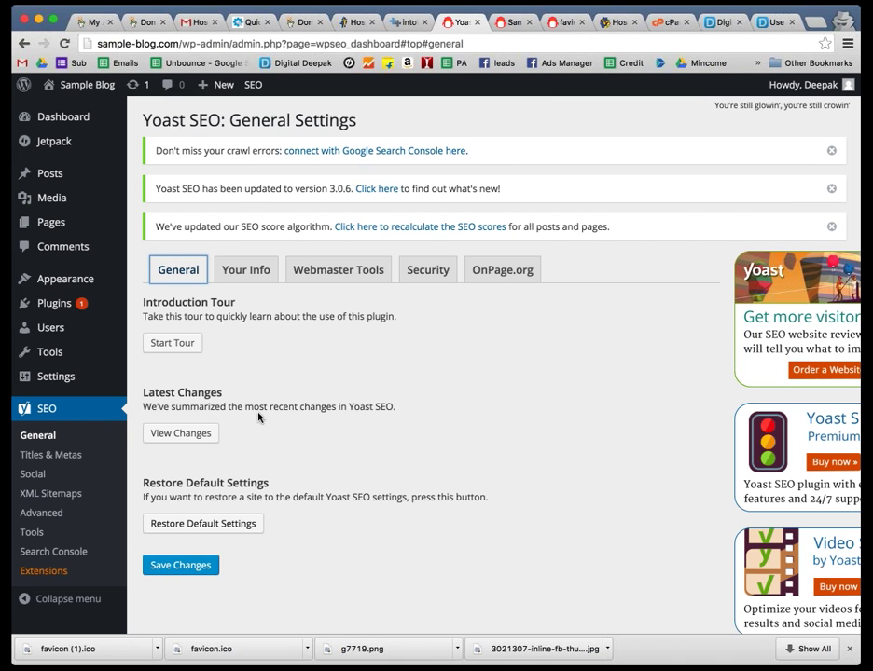
- Browse Yoast's Your Info, Webmaster Tools, Security and Titles tabs, then open sitemap_index.xml from XML Sitemaps
left_click(256, 278)
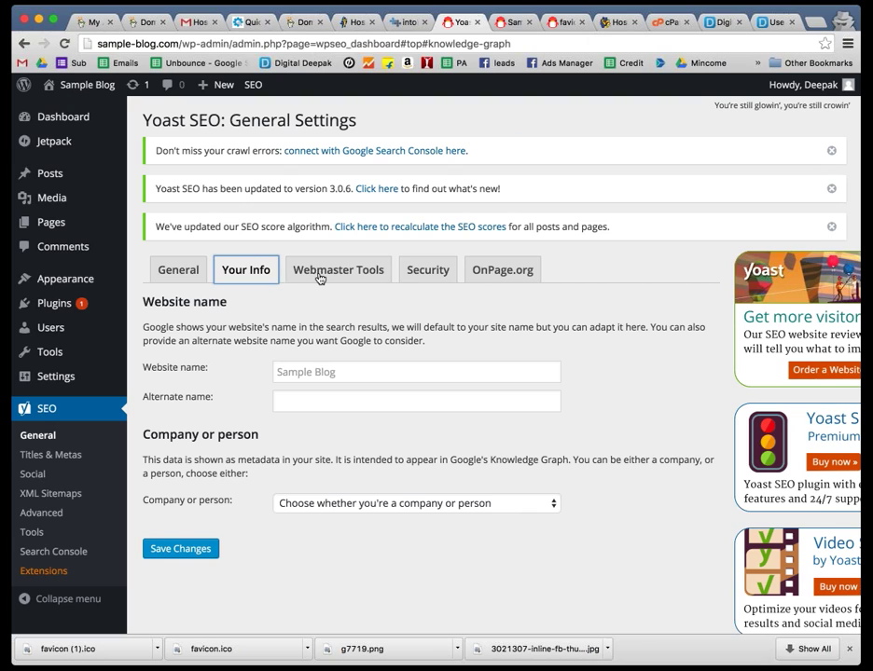
left_click(319, 280)
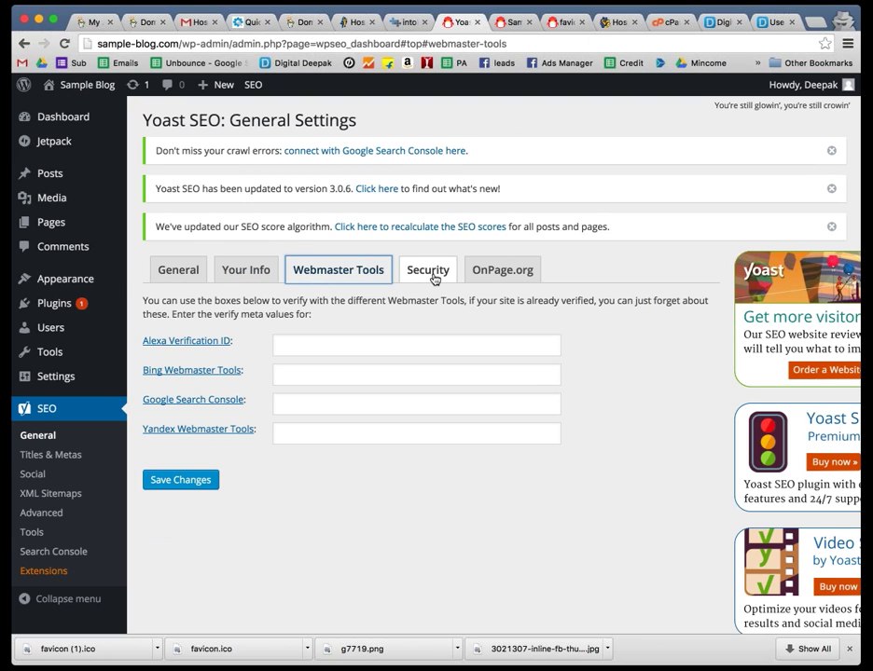
left_click(434, 275)
left_click(95, 461)
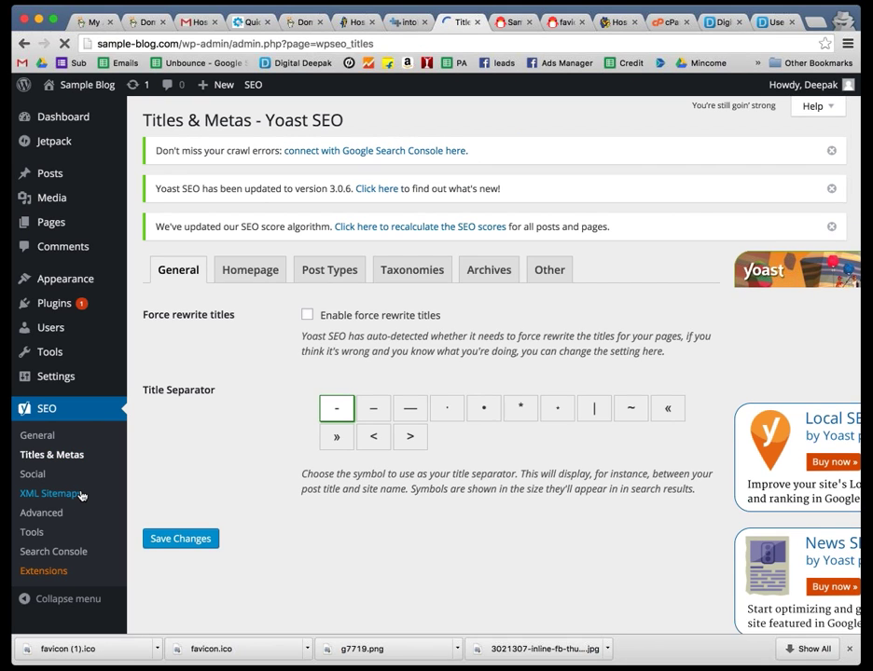
left_click(81, 495)
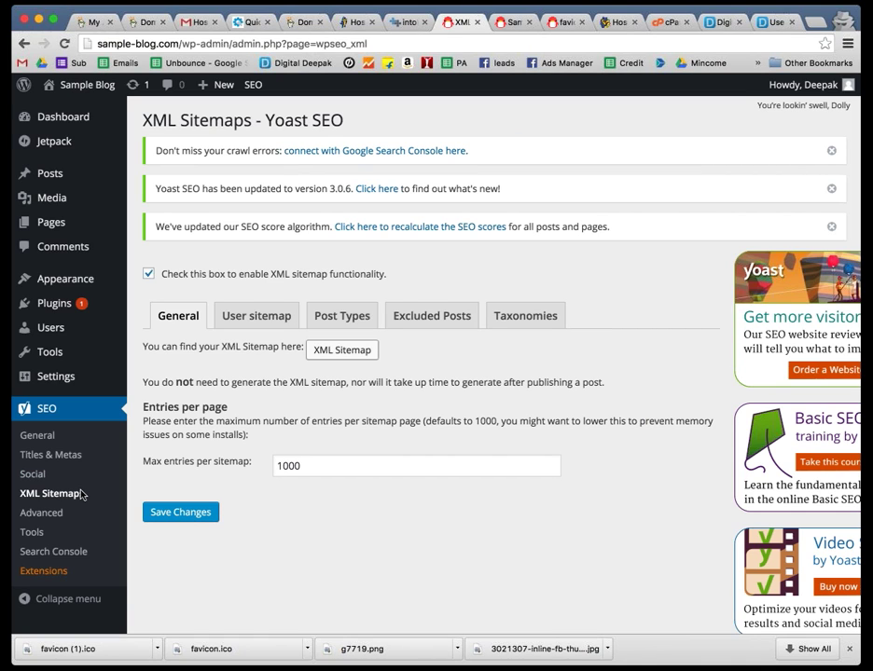
left_click(342, 351)
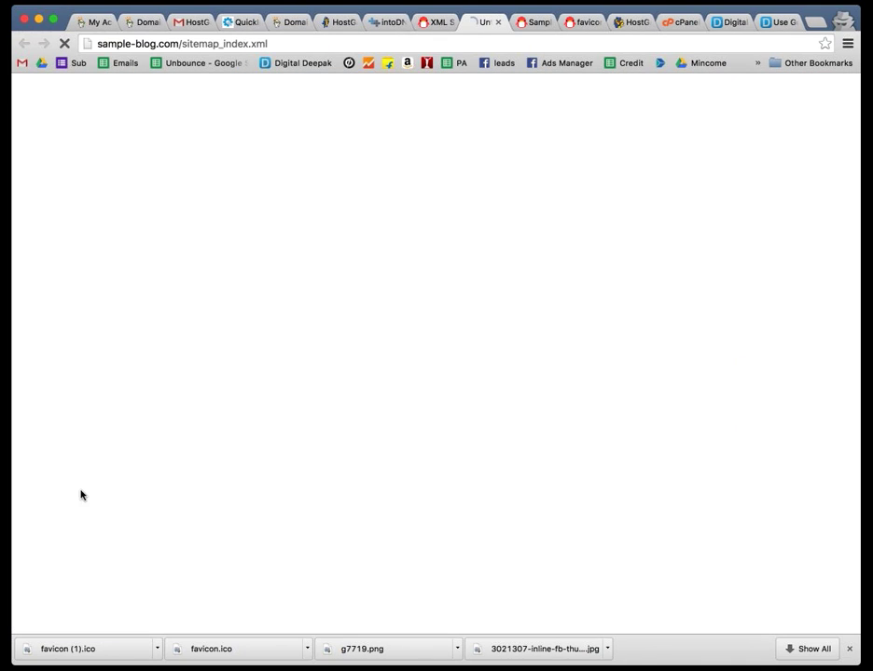
- Save the Yoast XML sitemap settings and reopen the sitemap index in a new tab
left_click(283, 49)
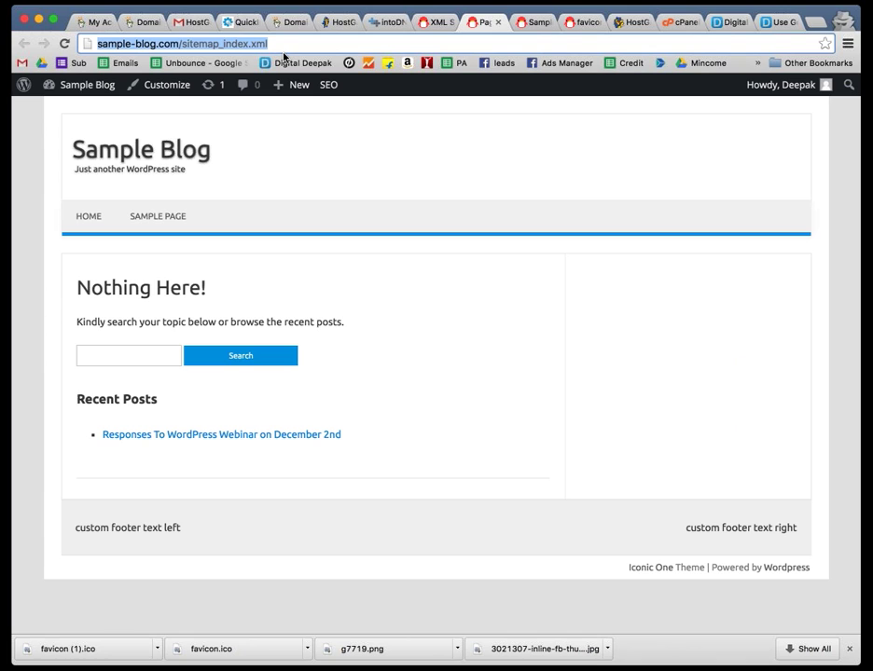
left_click(434, 22)
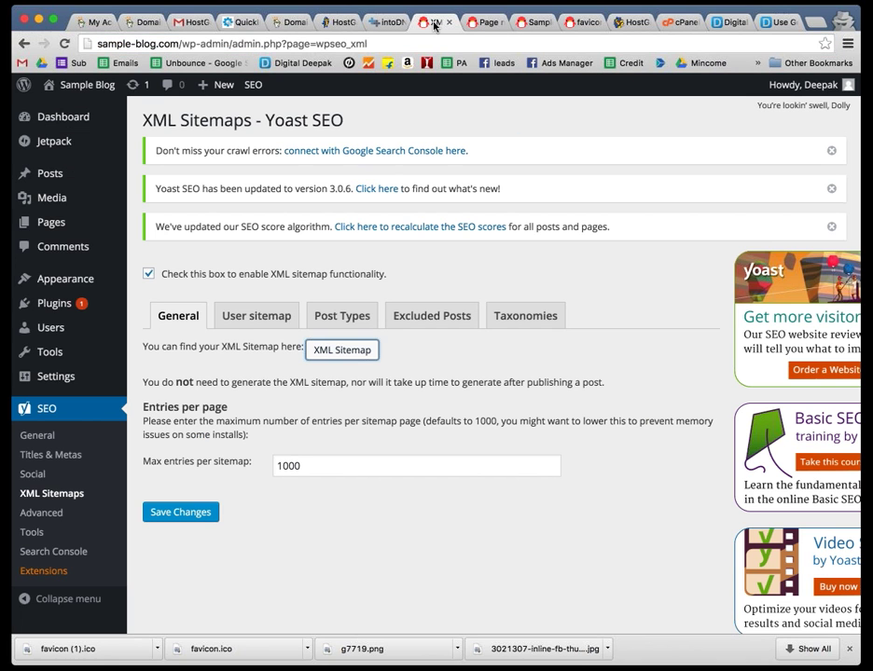
left_click(194, 514)
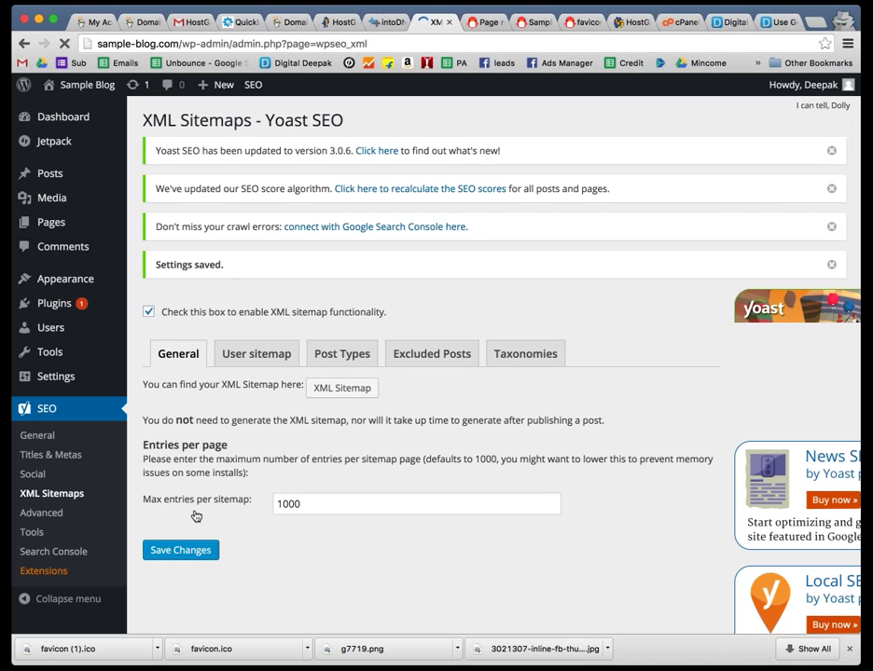
left_click(352, 390)
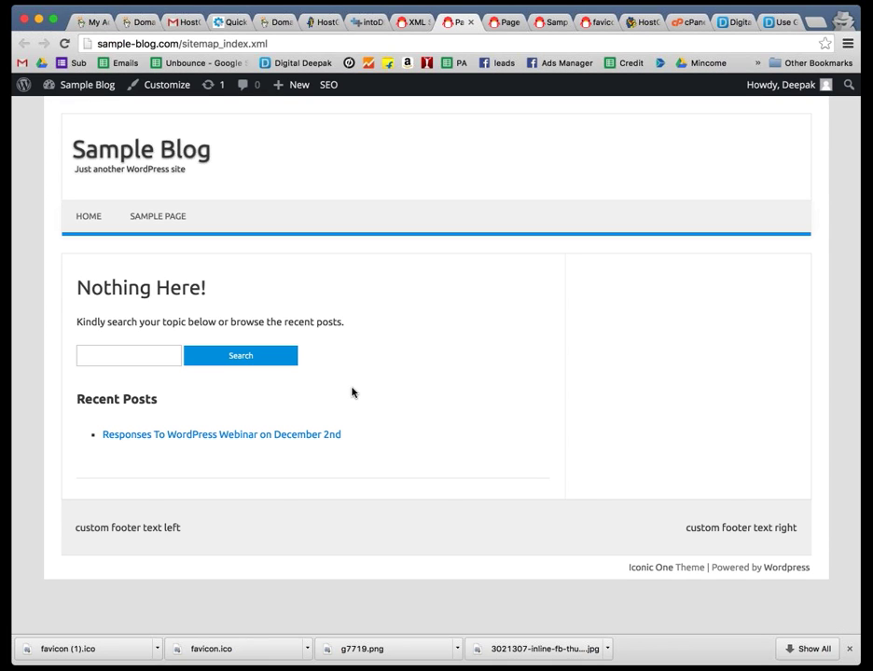
left_click(403, 28)
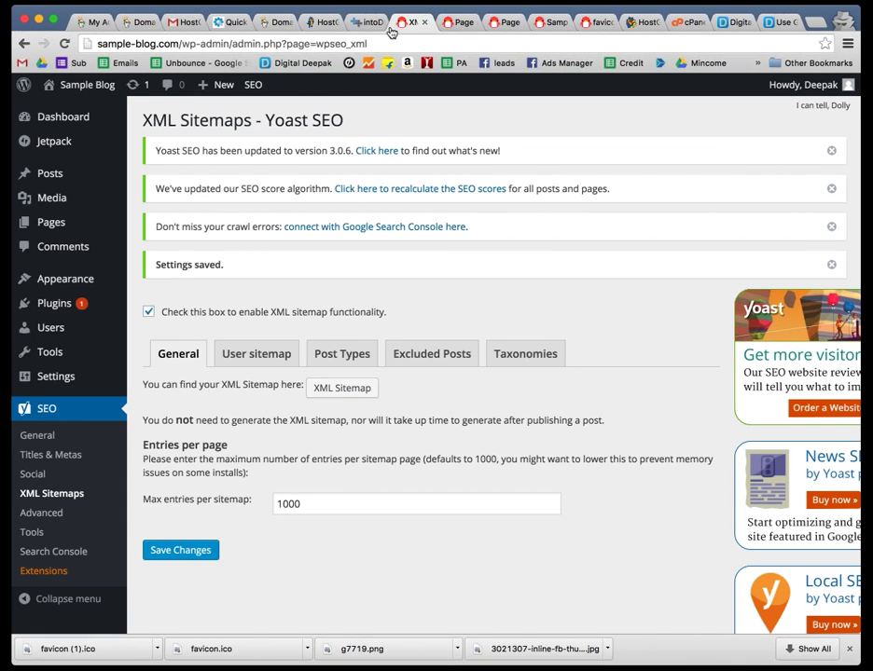
- Leave the author/user sitemap disabled on the User sitemap tab and save the settings again
left_click(257, 358)
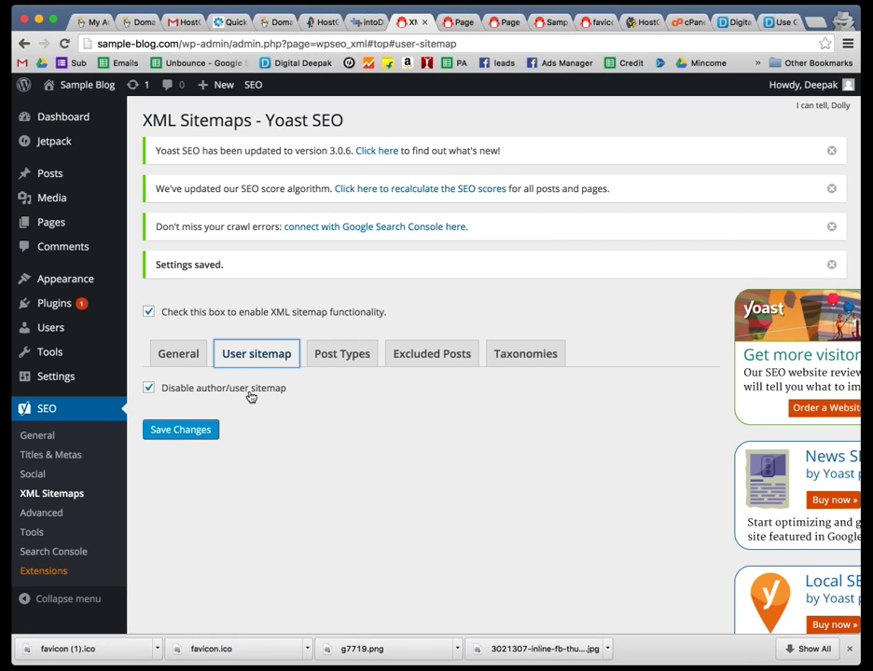
left_click(249, 395)
left_click(230, 395)
left_click(192, 348)
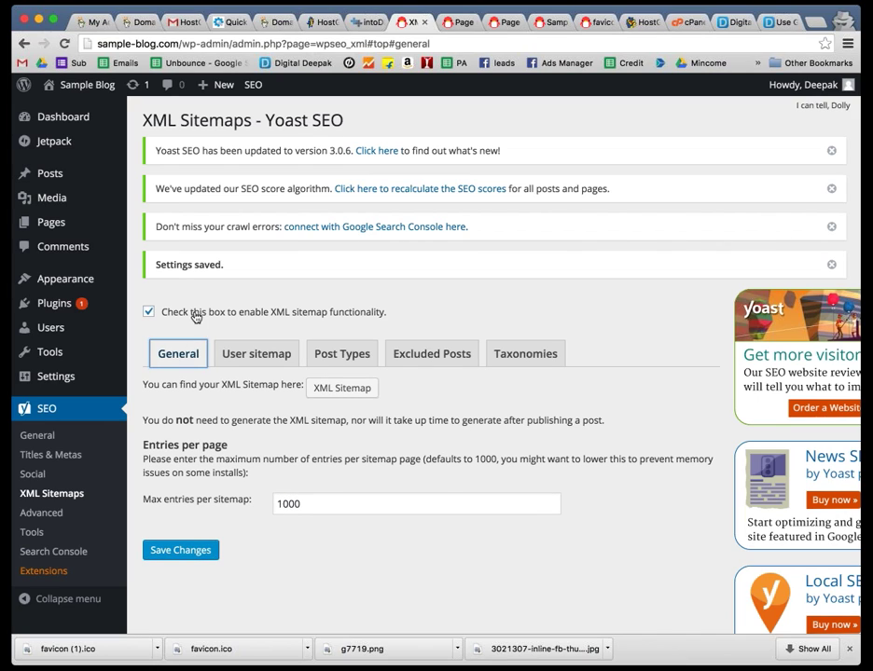
key("Return")
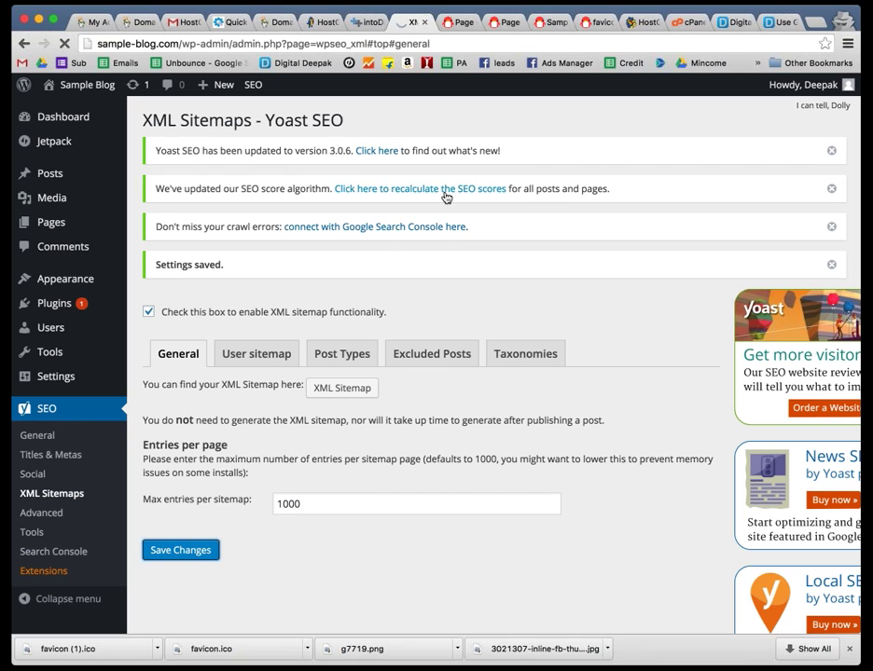
mouse_move(54, 126)
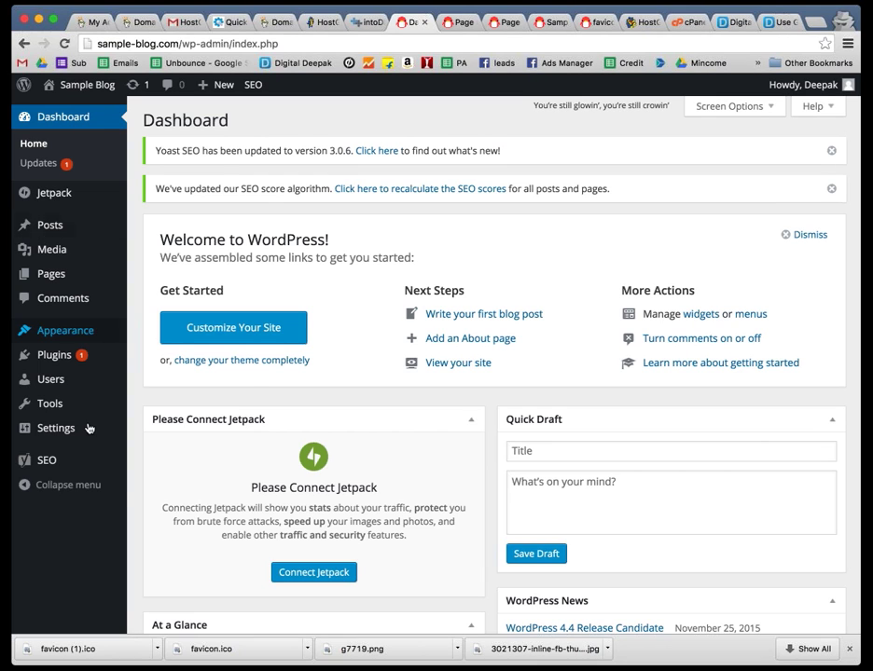
- Open the XML sitemap settings and view the sitemap index address
mouse_move(165, 490)
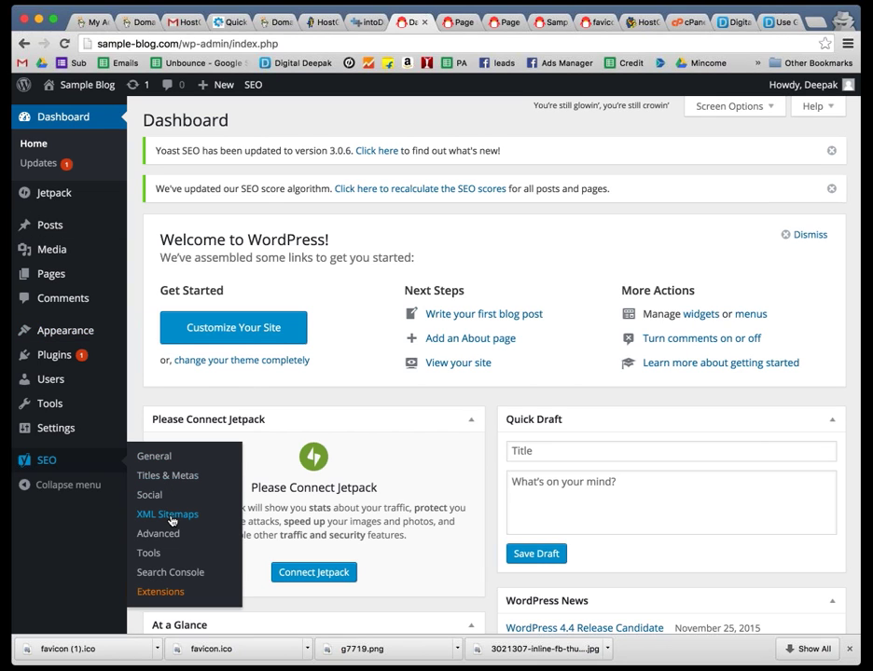
left_click(172, 519)
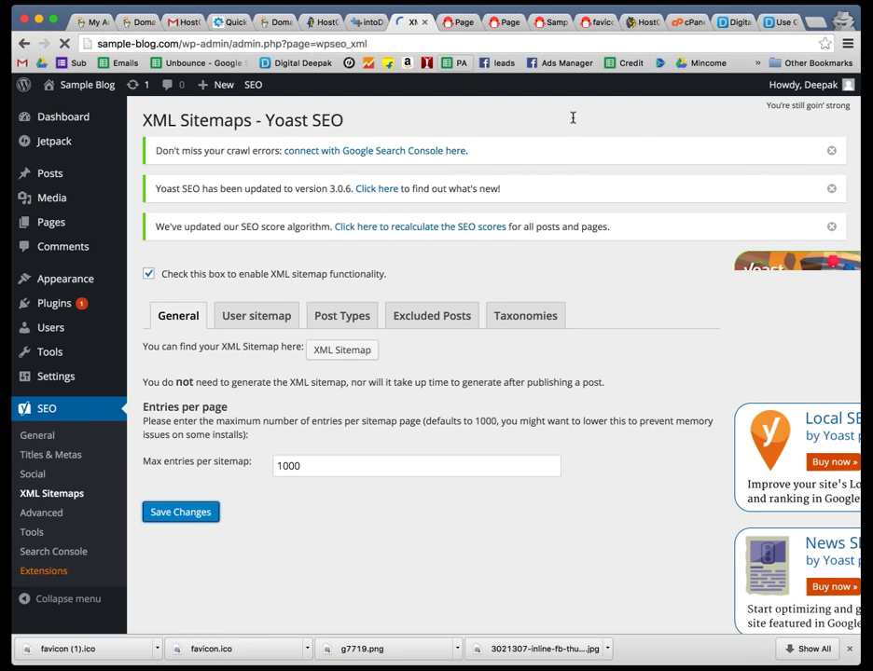
left_click(449, 22)
left_click(434, 40)
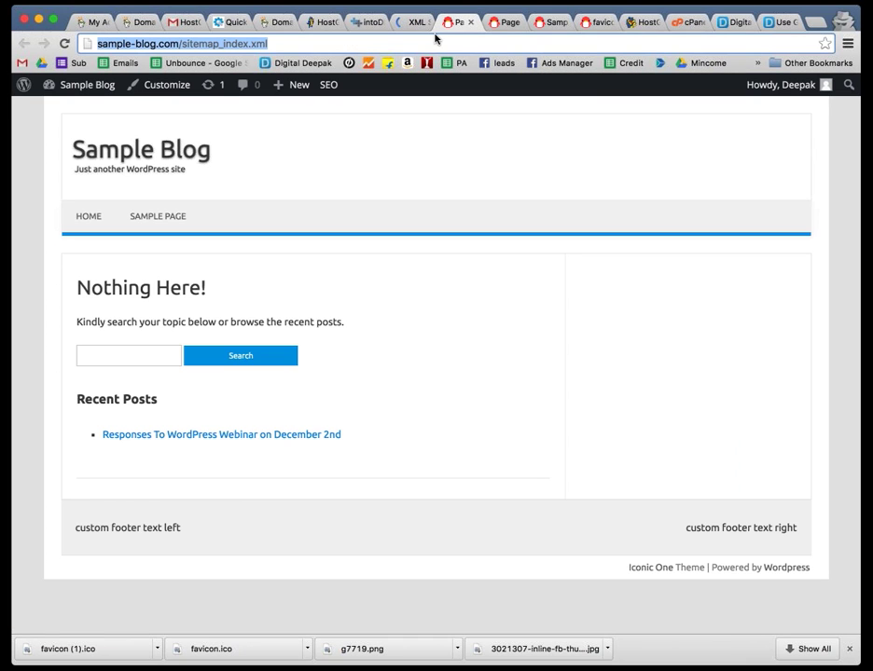
type("sit")
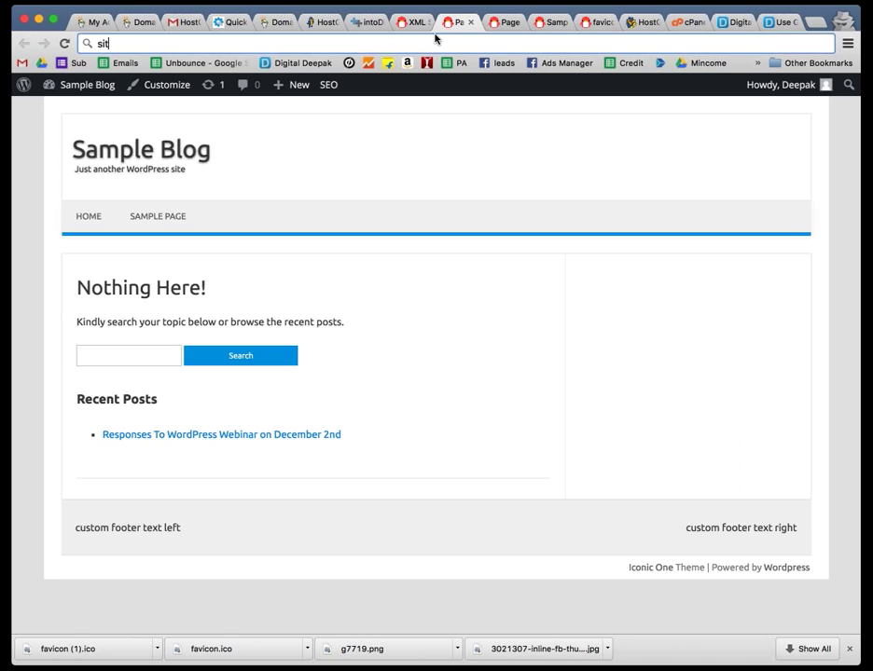
key("BackSpace")
key("BackSpace")
key("BackSpace")
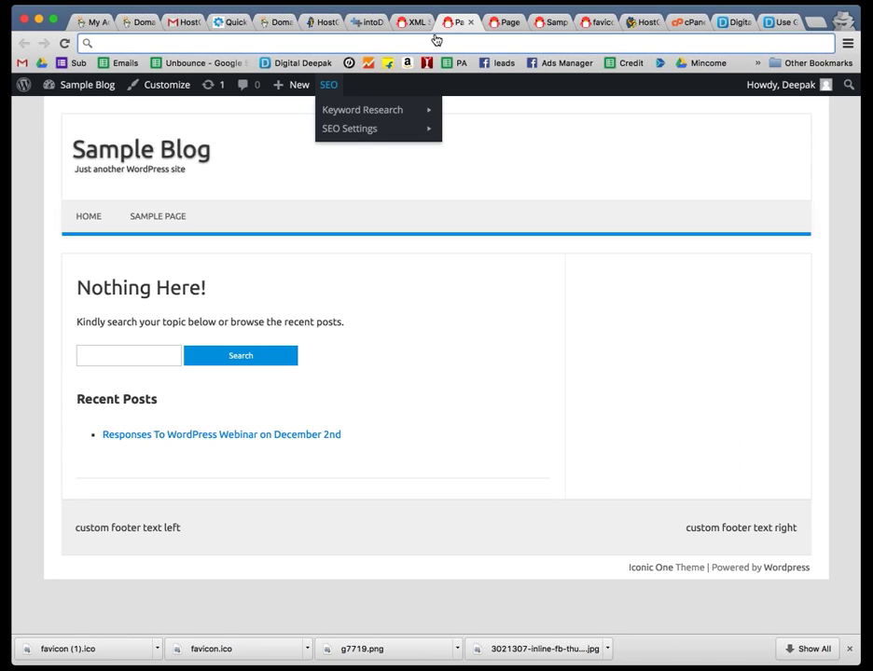
- From the blog homepage, search Google for site:sample-blog.com, which finds no indexed pages
left_click(194, 163)
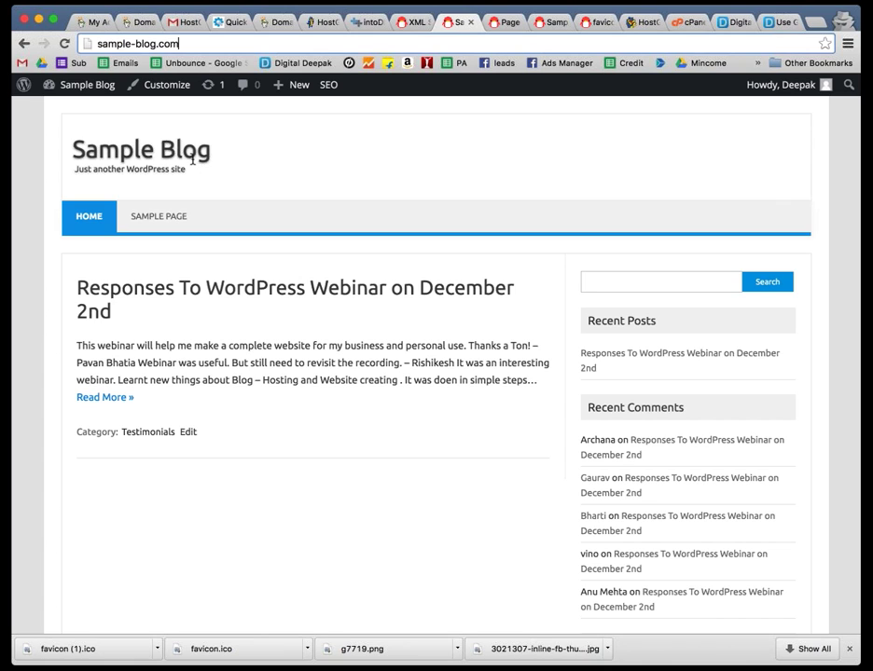
key("super+Left")
type("site:")
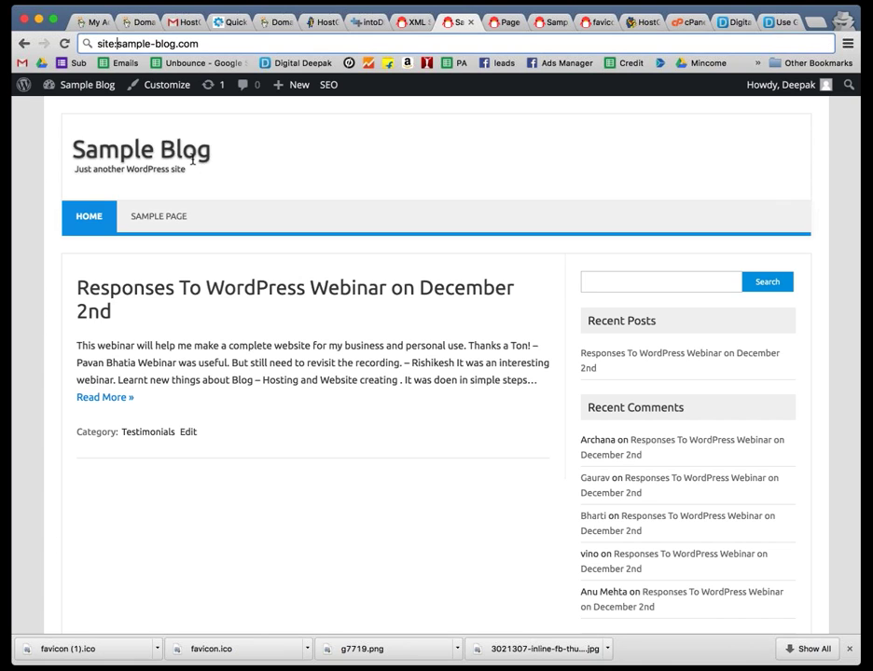
key("Return")
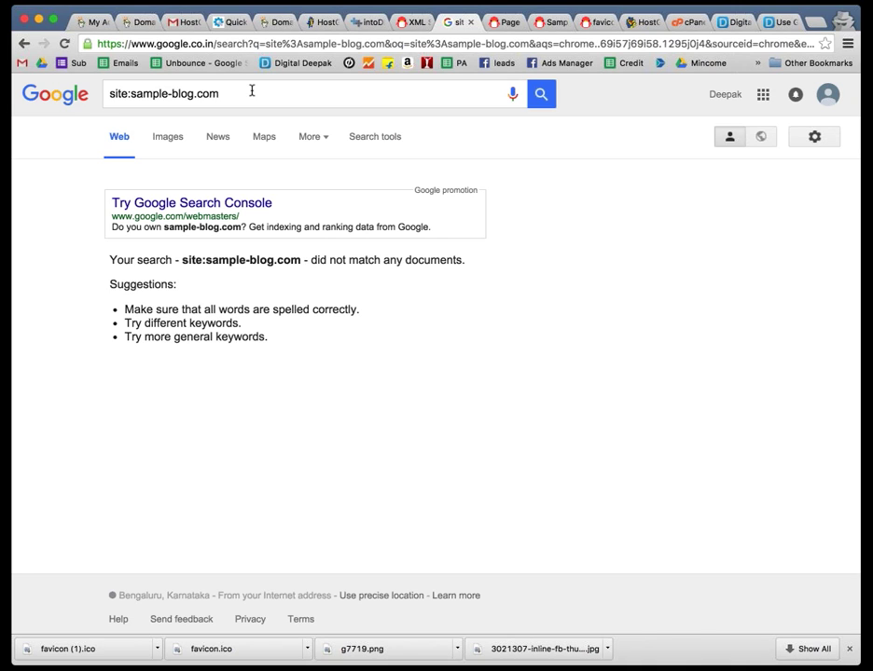
triple_click(251, 92)
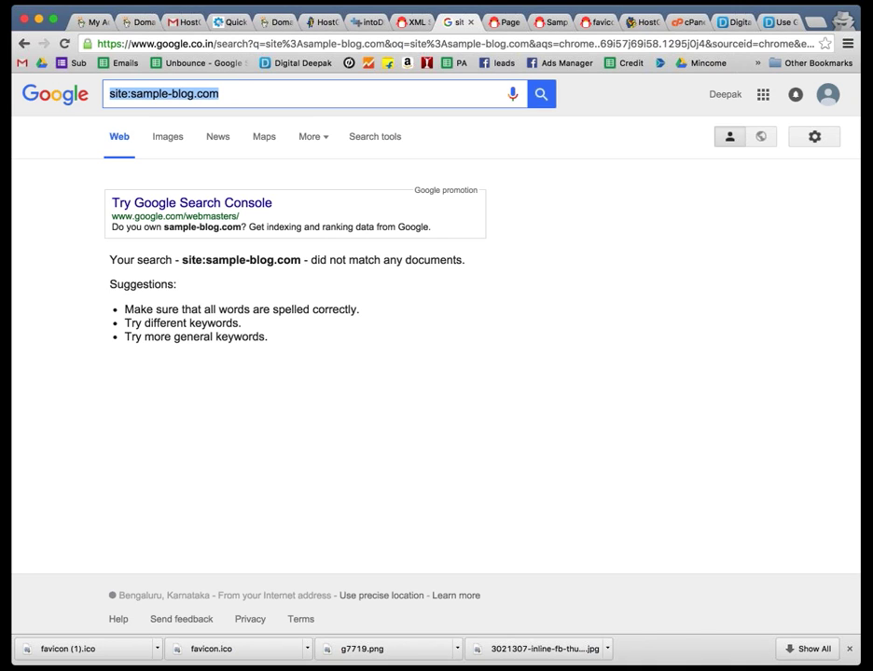
key("super+Tab")
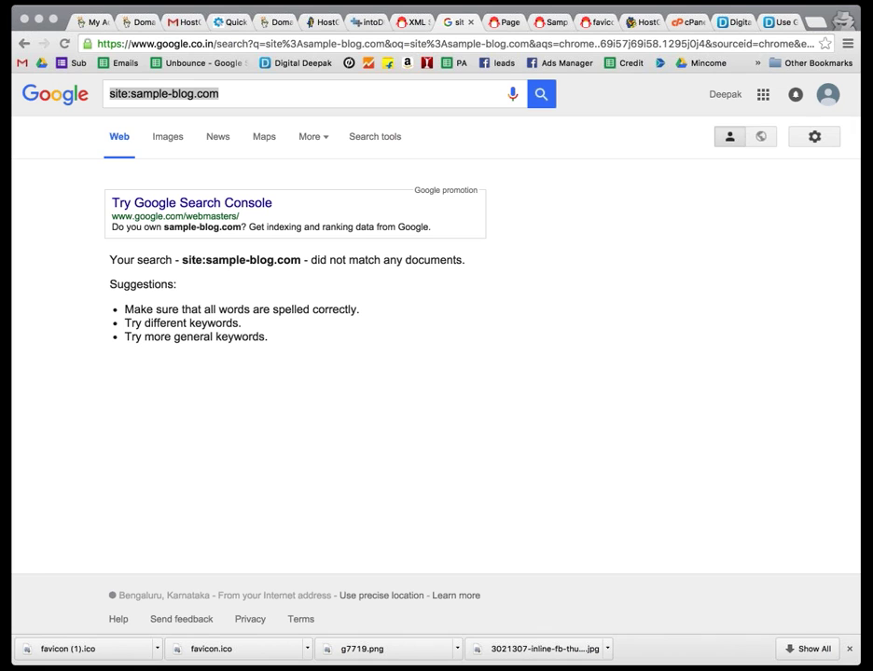
- Deactivate Yoast SEO in the Plugins list, leaving 4 active and 3 inactive plugins
left_click(412, 22)
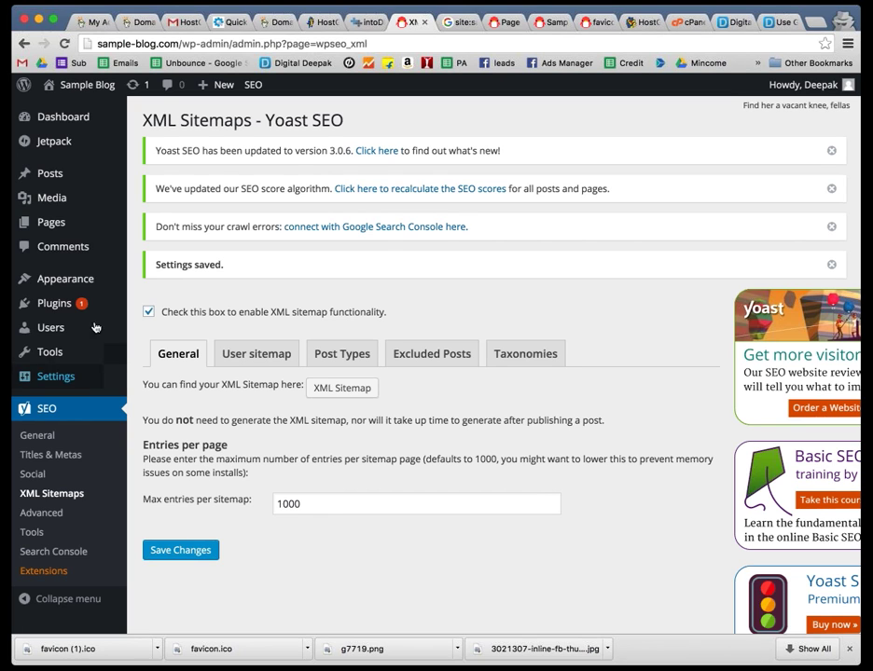
mouse_move(87, 300)
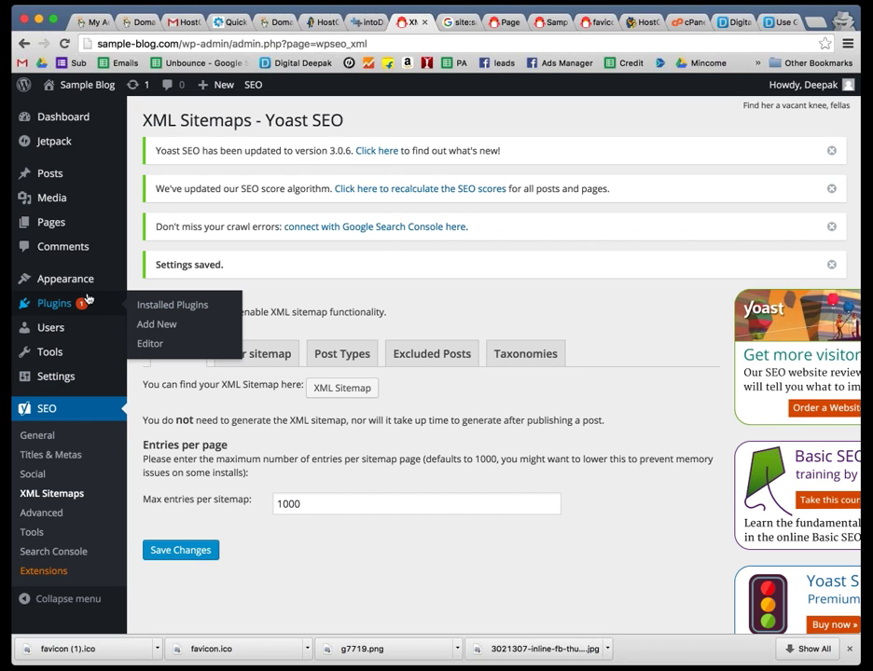
left_click(87, 300)
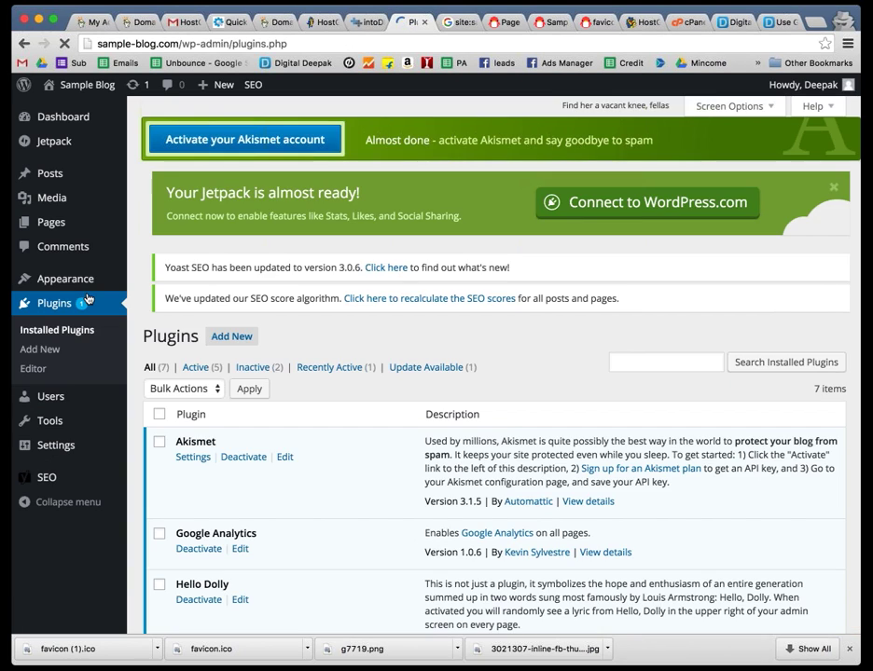
scroll(87, 299, "down", 5)
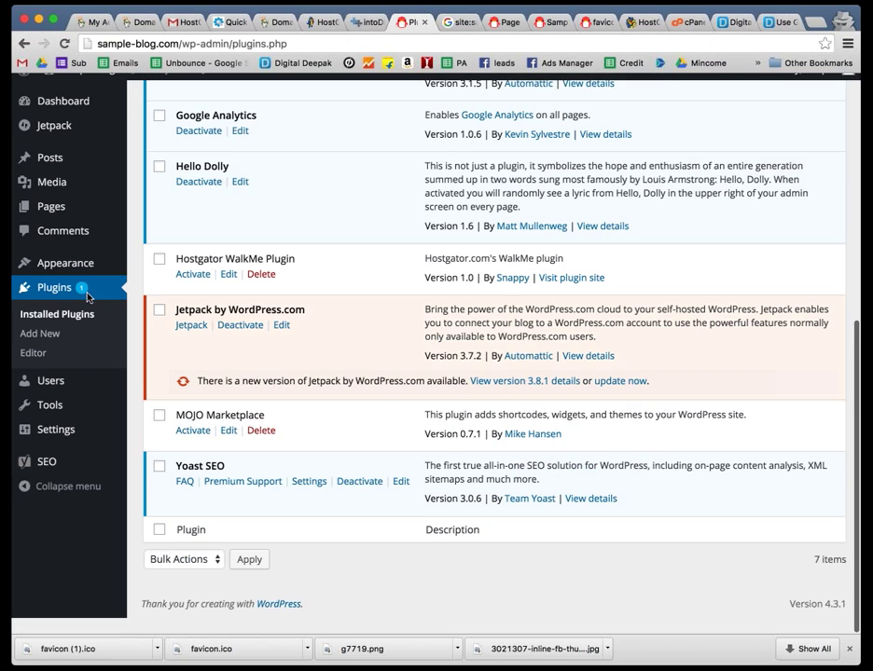
left_click(346, 504)
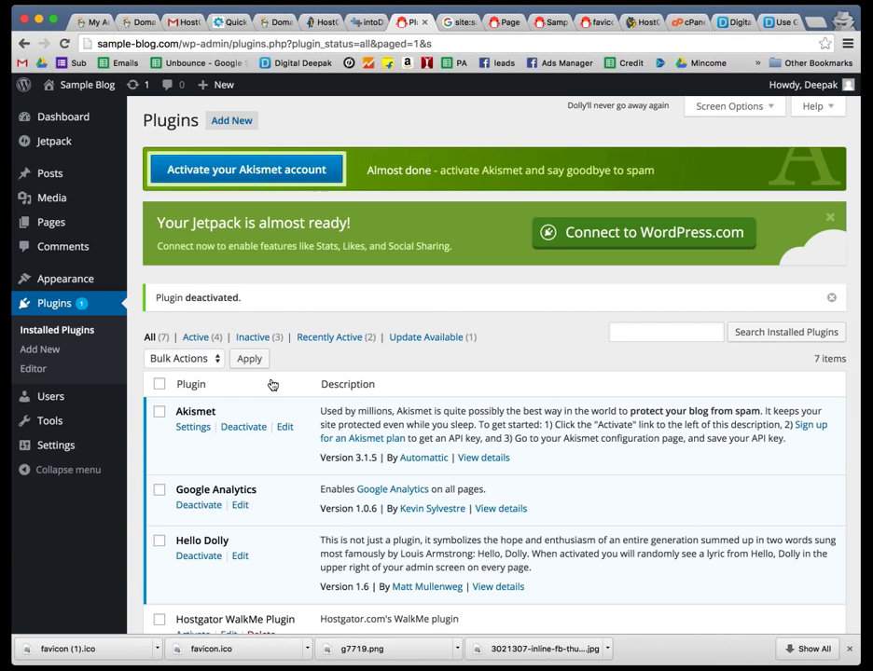
mouse_move(80, 445)
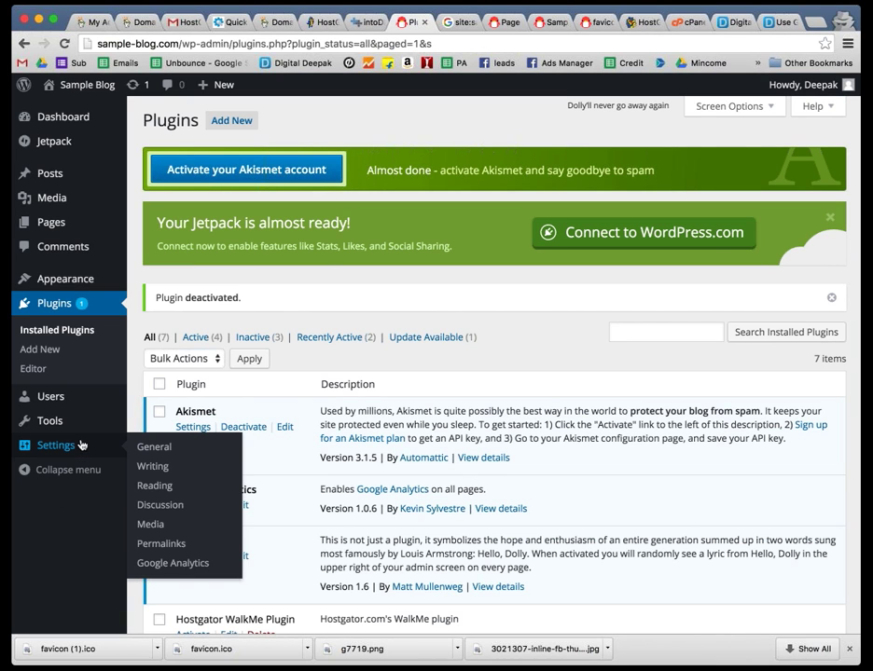
- Search plugins for 'google xml sitemaps', then install and activate Google XML Sitemaps 4.0.8
left_click(94, 356)
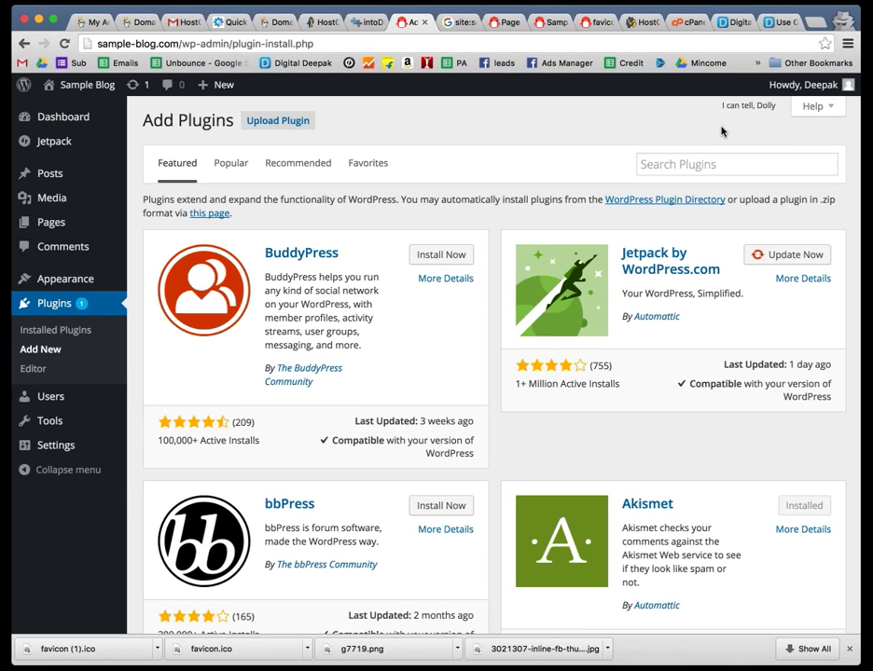
type("google")
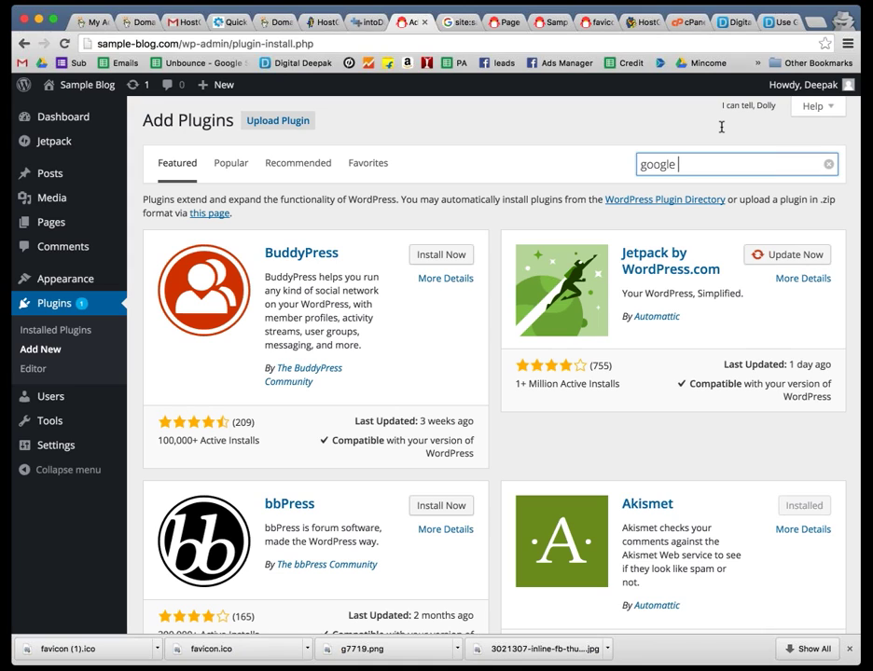
type(" xml sie")
key("BackSpace")
type("temaps")
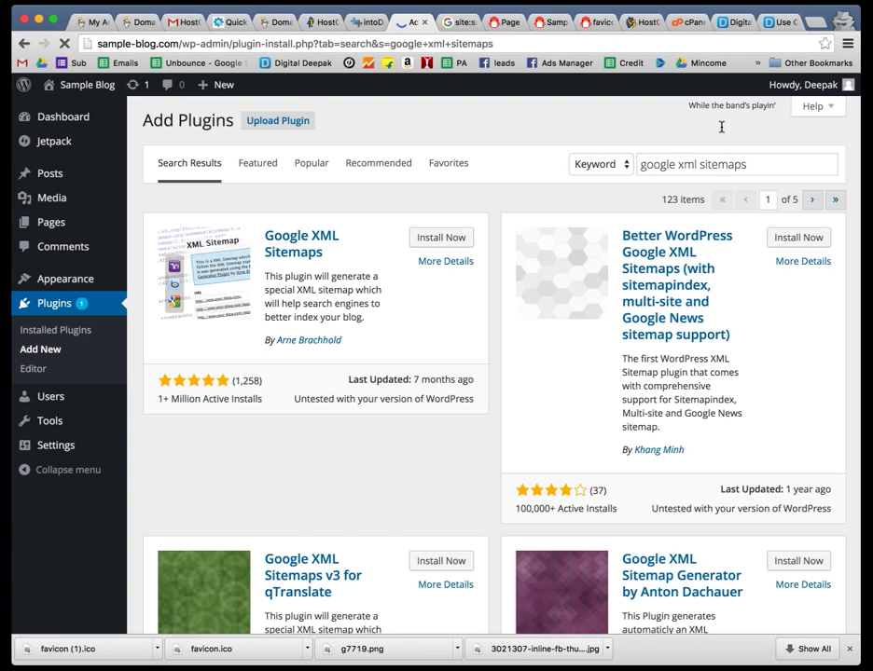
left_click(461, 239)
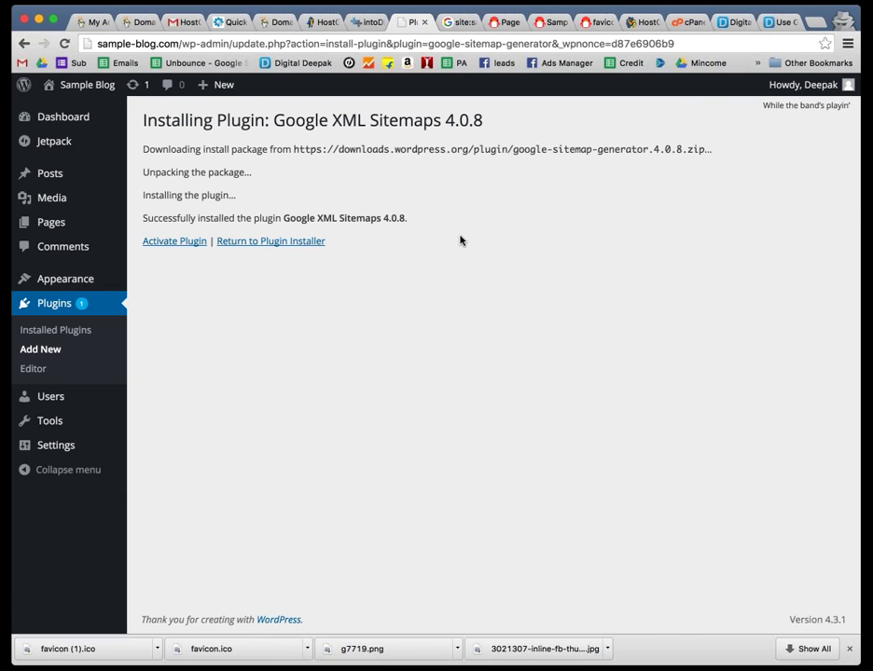
left_click(170, 244)
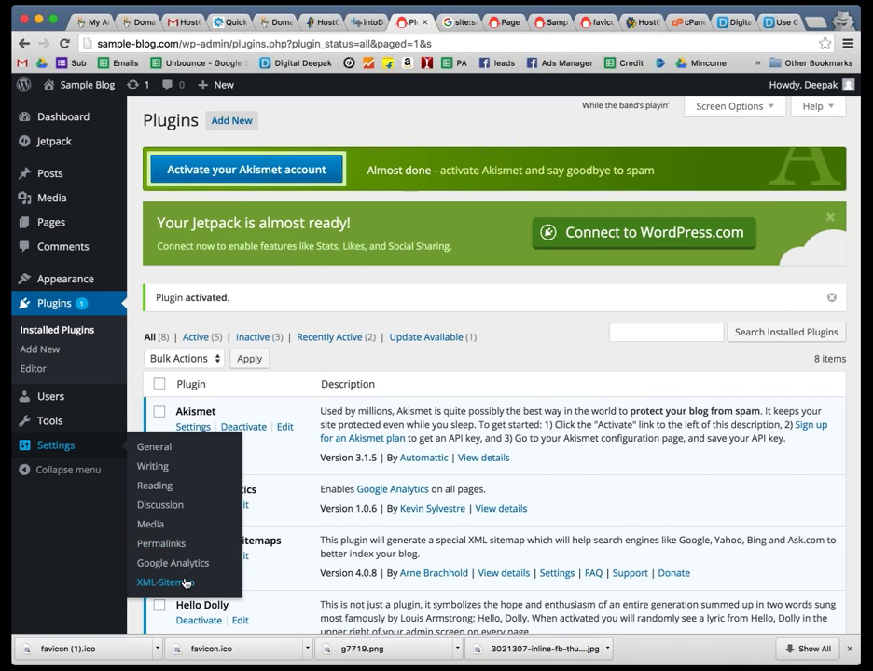
left_click(186, 582)
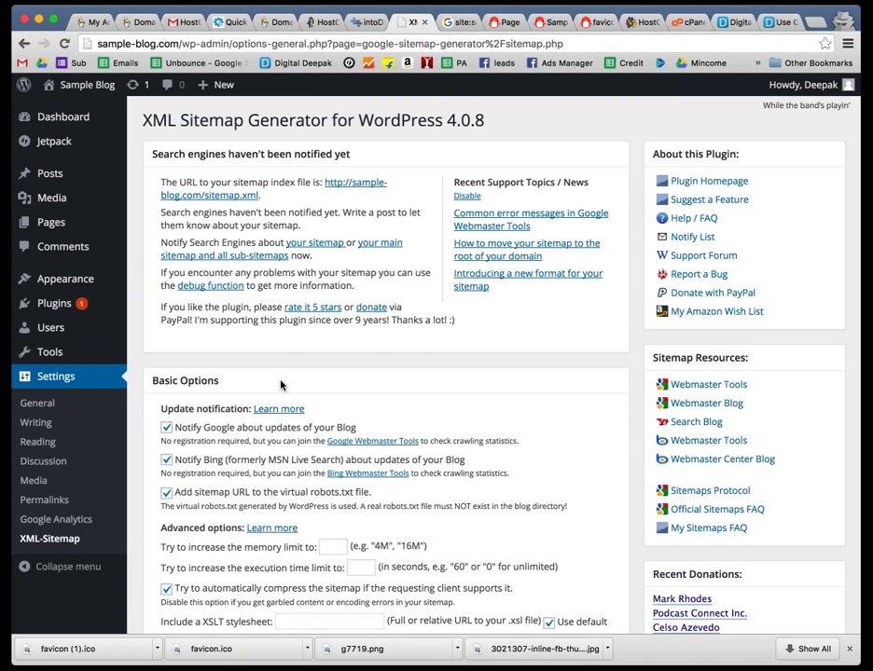
scroll(281, 382, "down", 1)
scroll(281, 382, "down", 10)
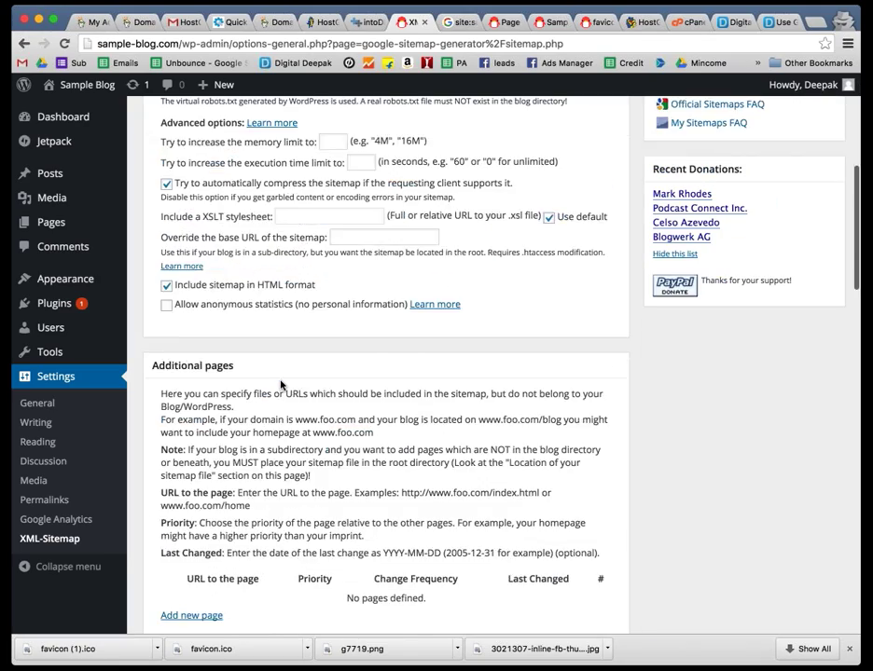
scroll(281, 385, "down", 5)
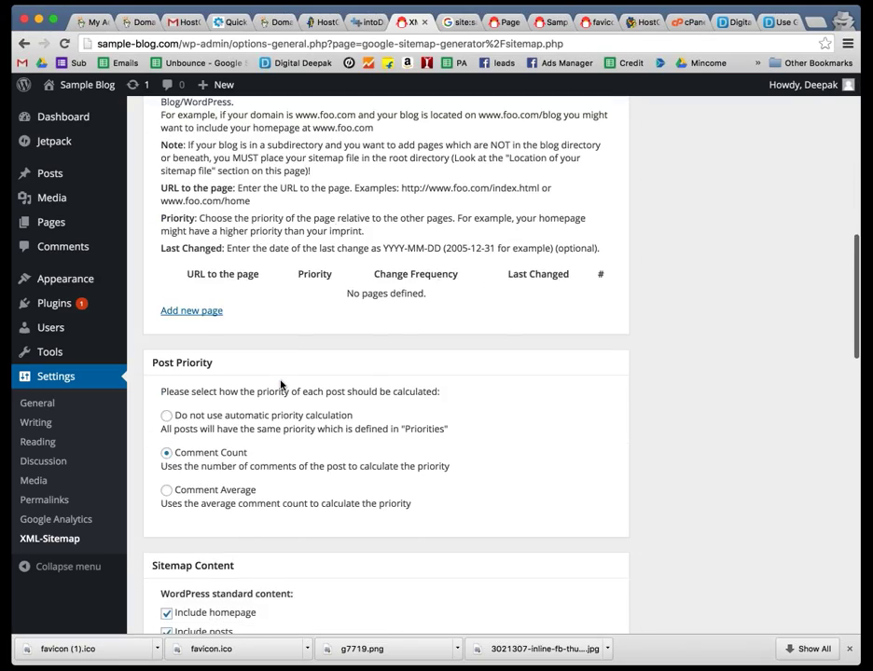
scroll(281, 385, "up", 1)
scroll(281, 385, "up", 15)
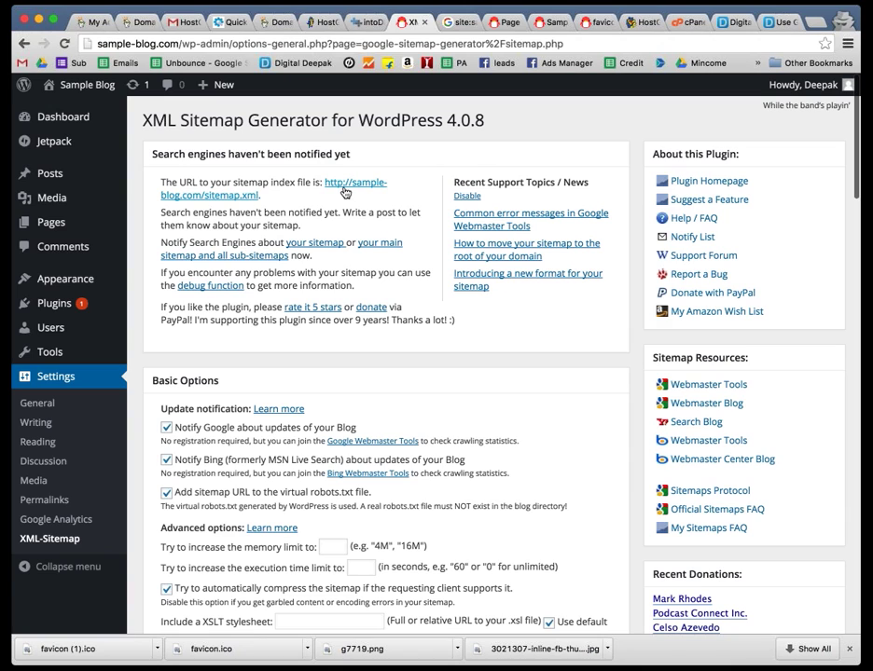
left_click(344, 192)
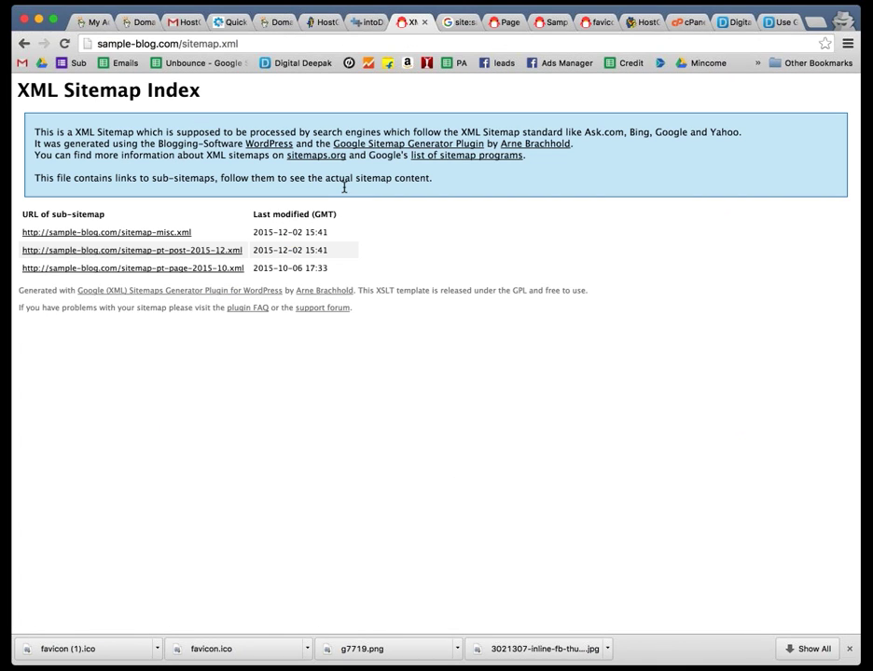
left_click(365, 43)
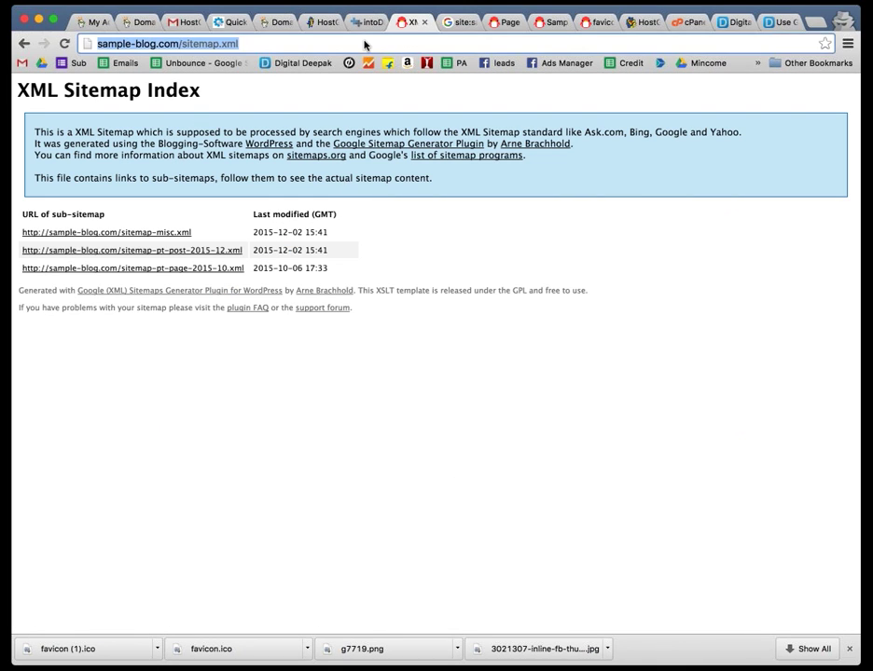
key("super+Tab")
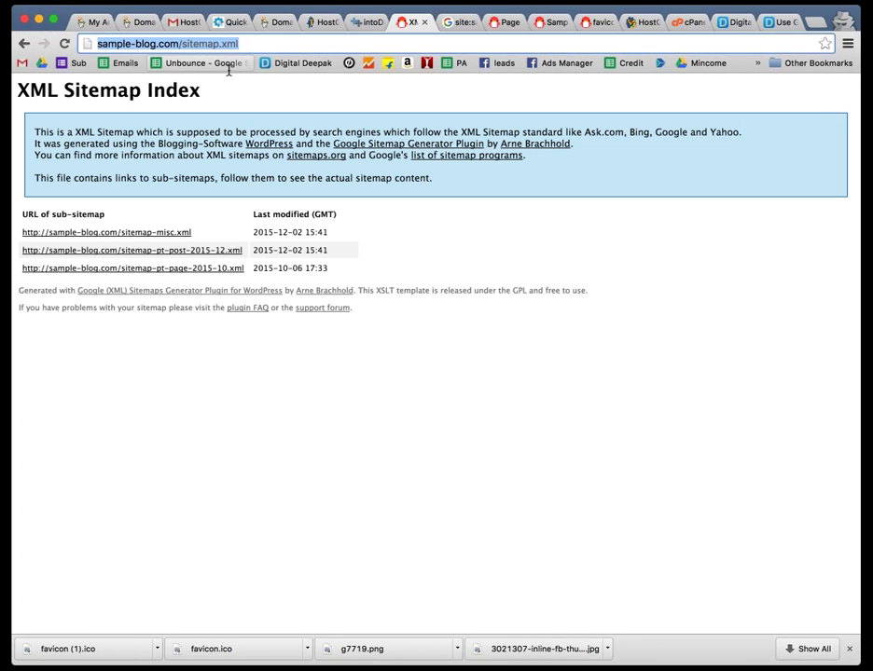
left_click(24, 43)
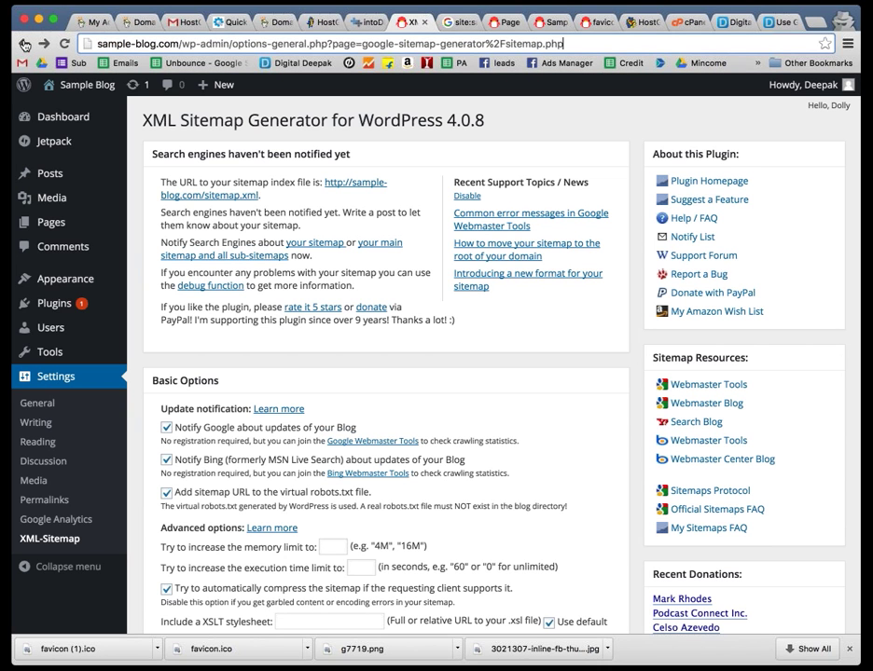
- Open Appearance > Iconic One Theme options, preview Customize Iconic One, then go back
left_click(62, 116)
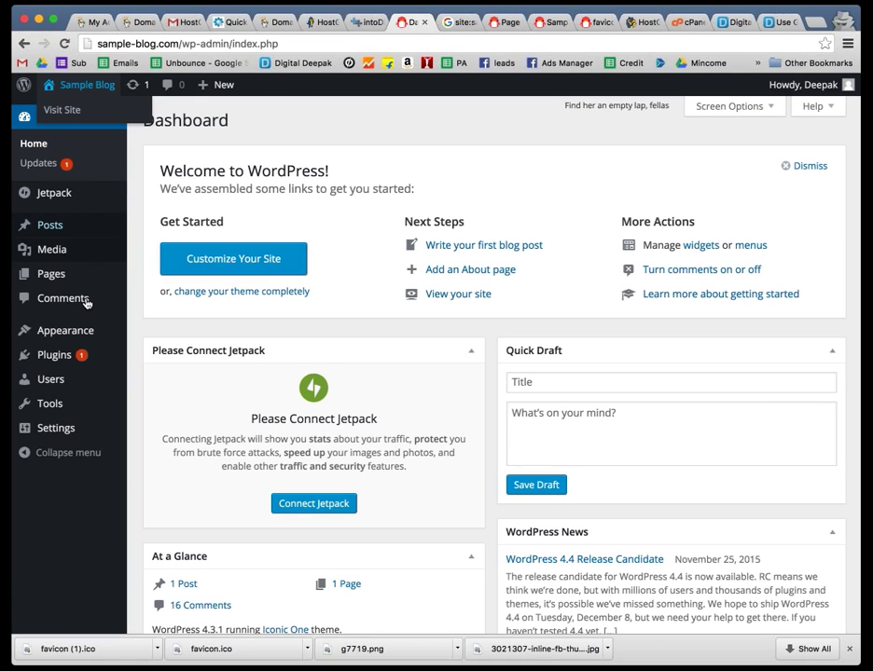
mouse_move(102, 332)
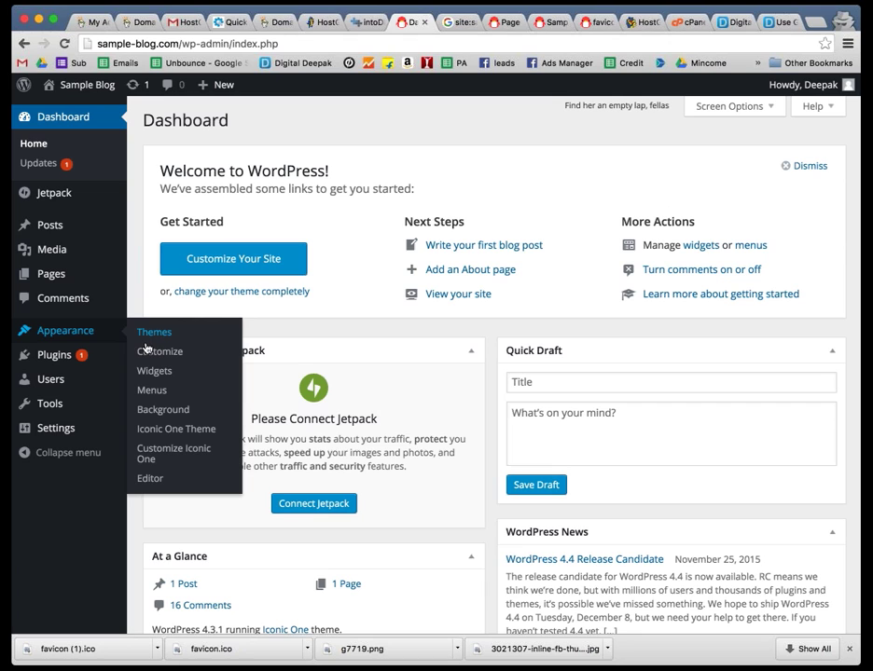
left_click(173, 431)
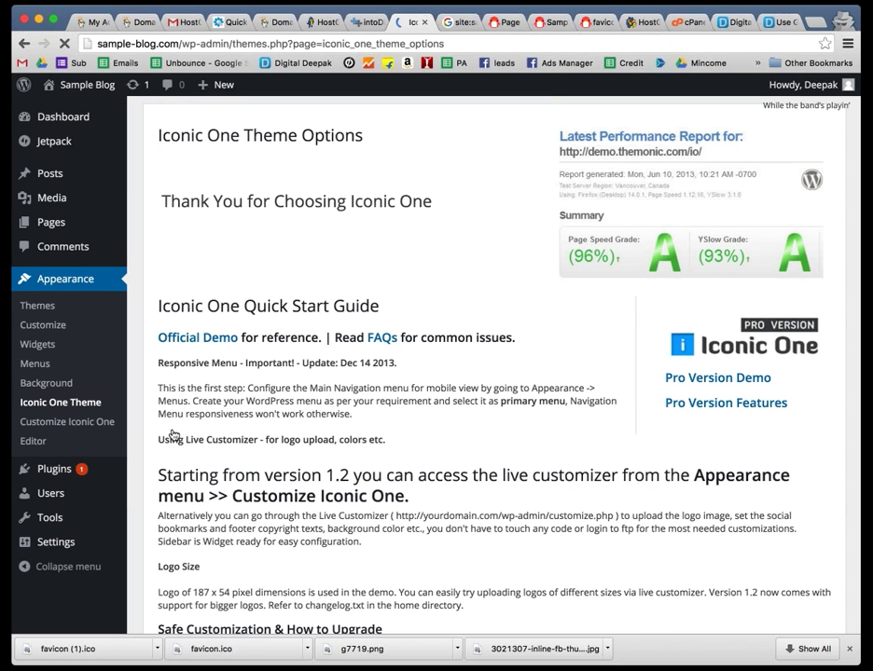
scroll(174, 435, "down", 5)
scroll(171, 436, "down", 10)
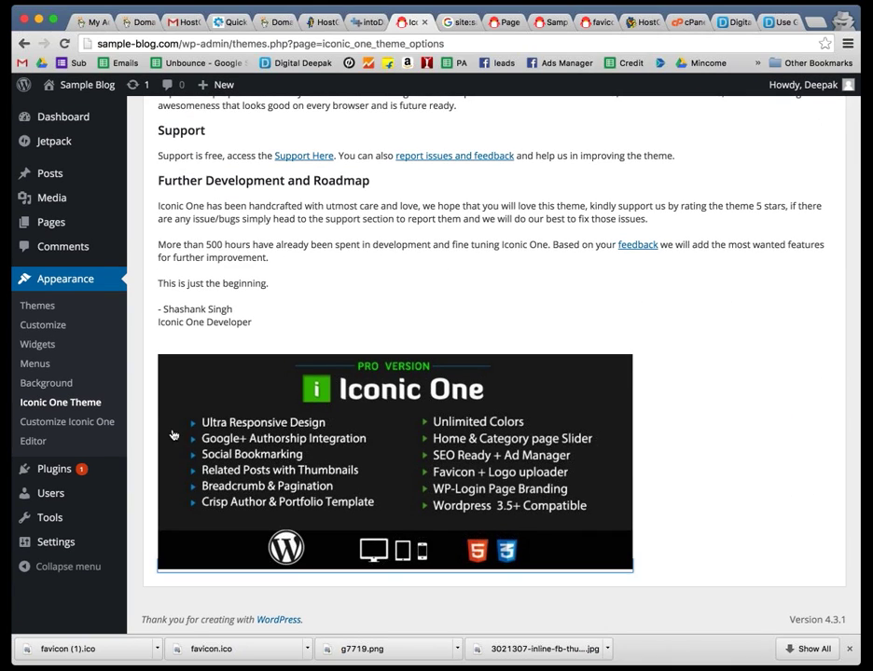
scroll(173, 434, "up", 15)
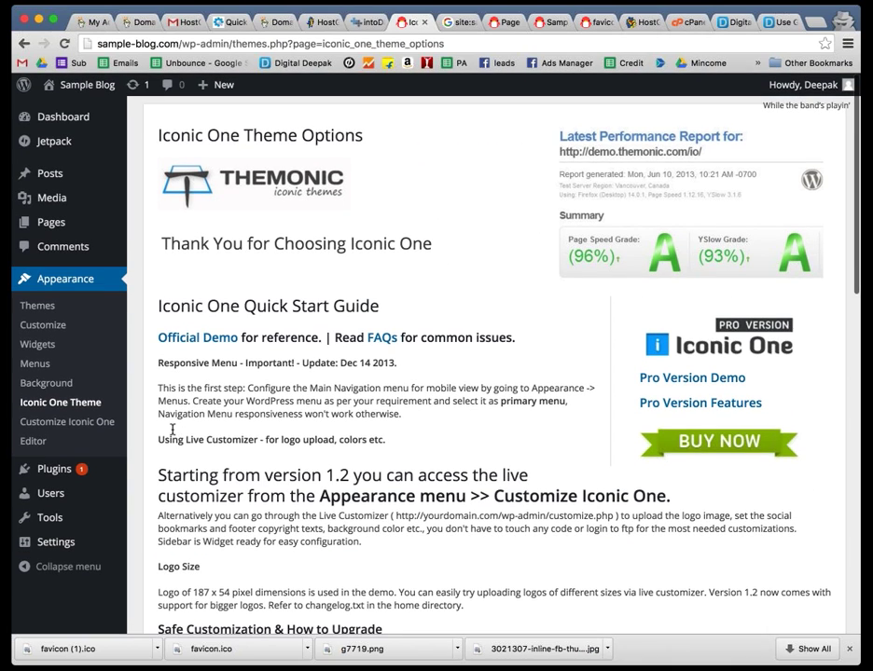
left_click(103, 421)
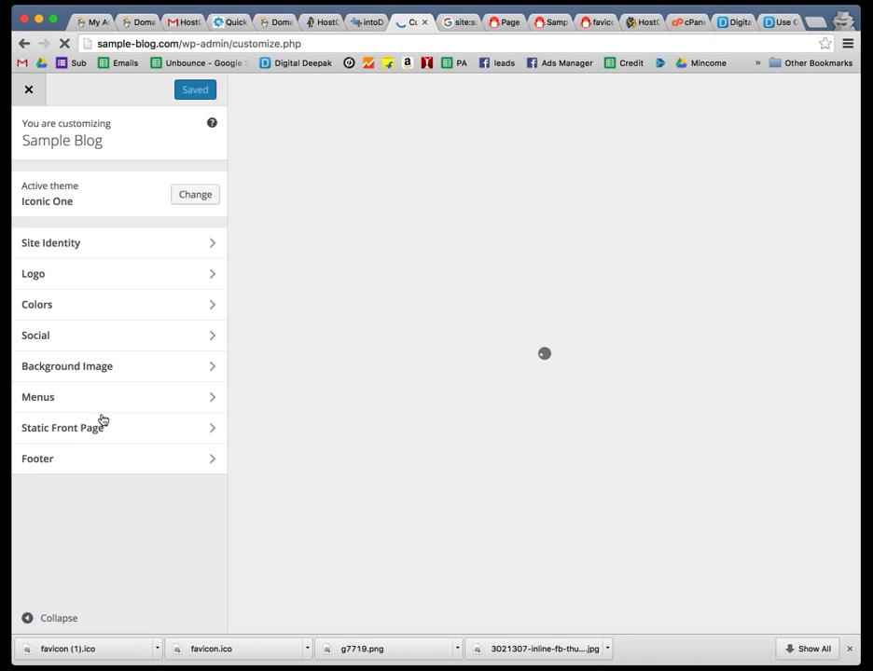
left_click(25, 43)
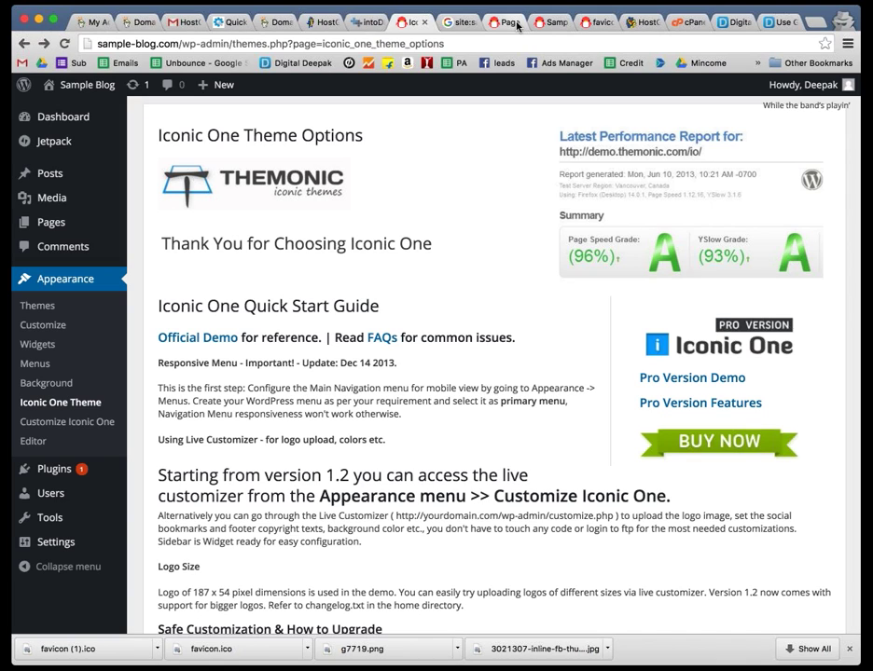
- Reach Search Console through a 'google webmaster tools' search and add sample-blog.com as a property
key("ctrl+t")
type("google w")
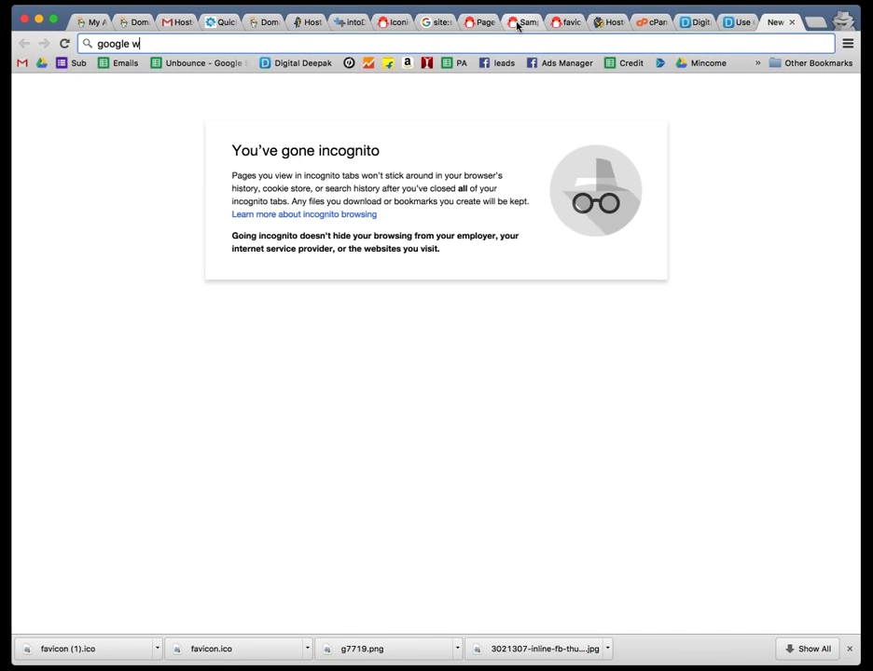
type("ebmaster tools")
key("Return")
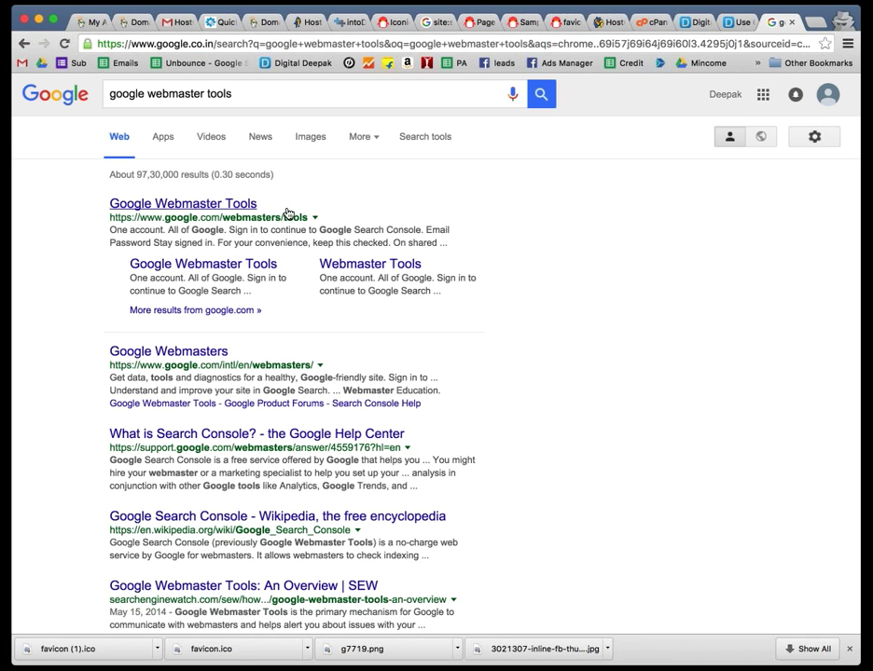
left_click(287, 211)
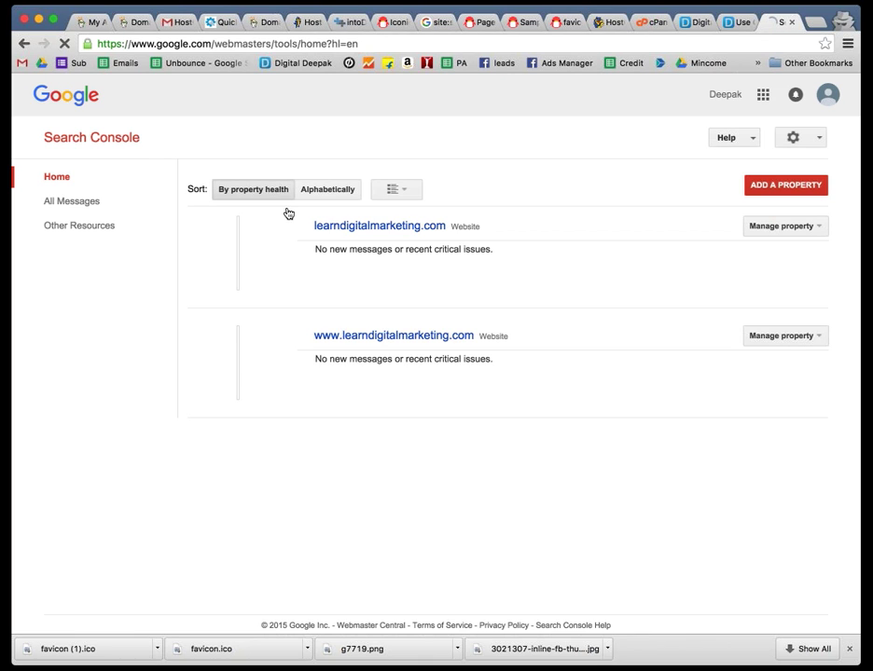
left_click(726, 188)
type("sa")
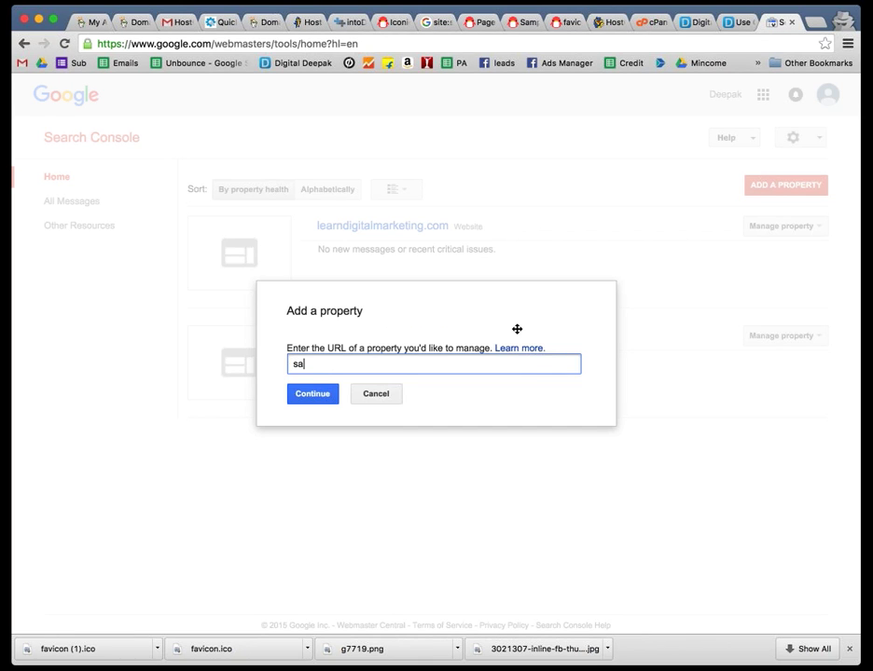
type("mple-blog.com")
key("Return")
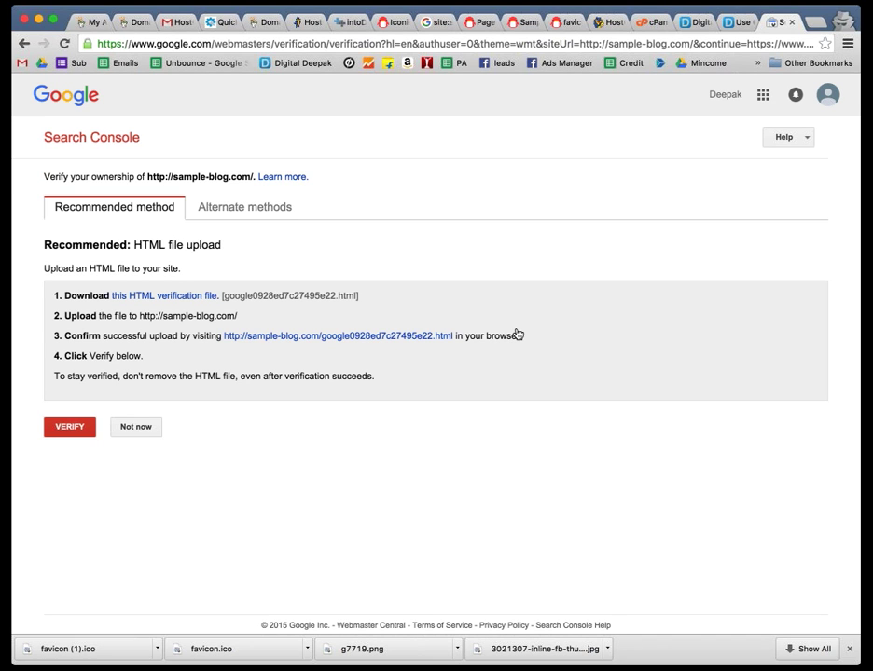
- Download google0928ed7c27495e22.html, confirm the property is still unverified, then go to HostGator
left_click(176, 298)
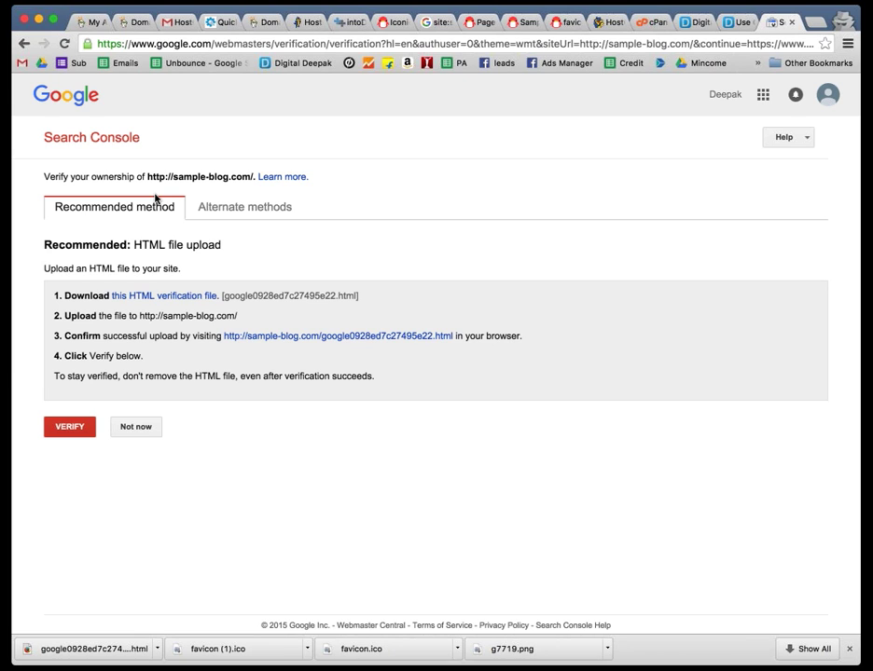
key("ctrl+t")
type("g")
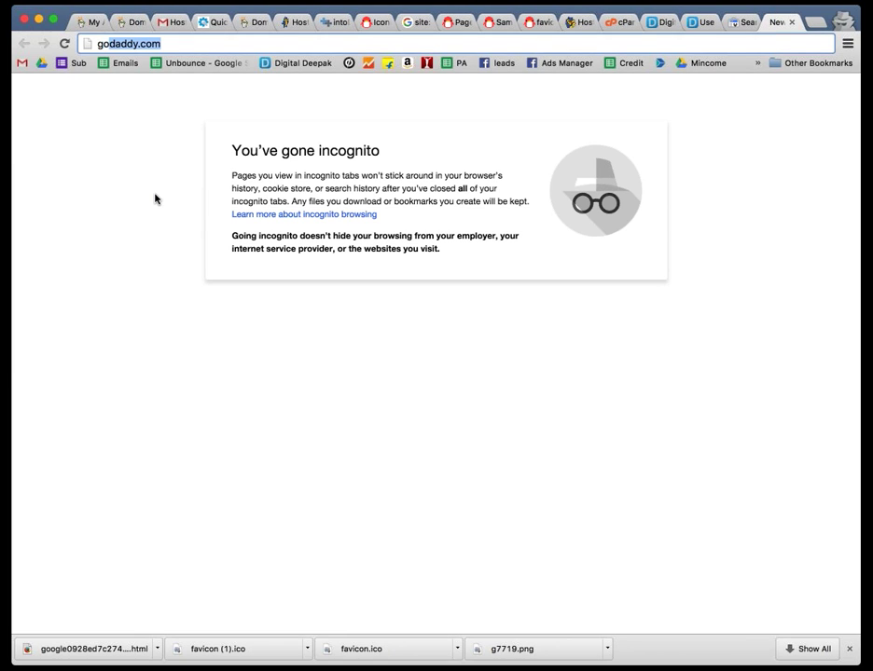
type("oogle webmaster tool")
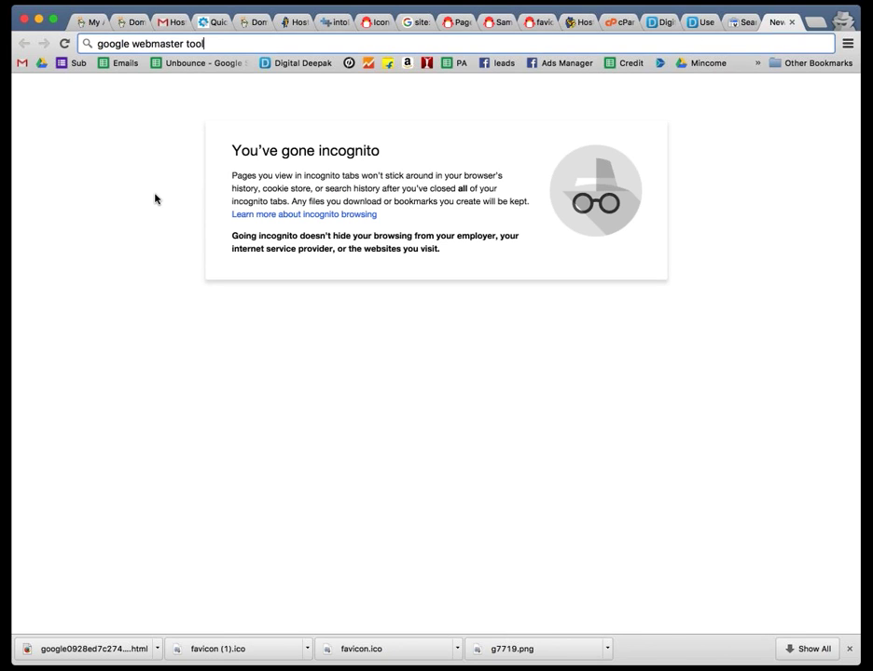
type("s")
key("Return")
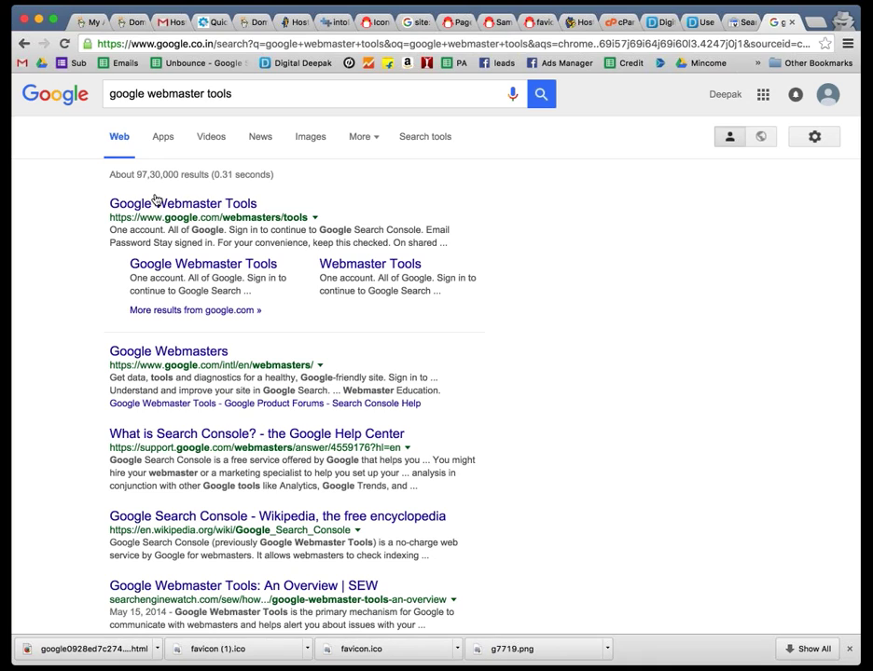
left_click(156, 201)
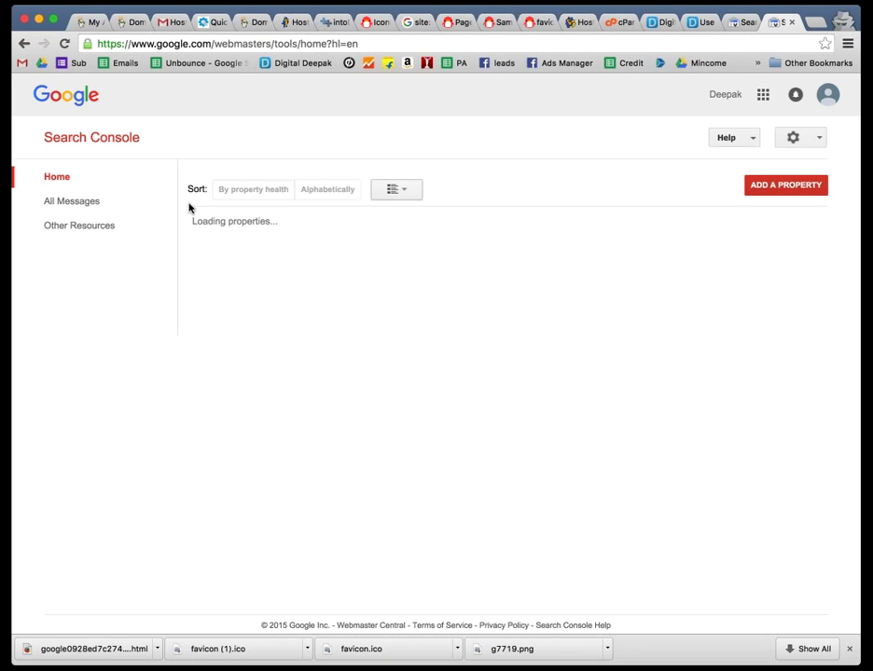
left_click(791, 22)
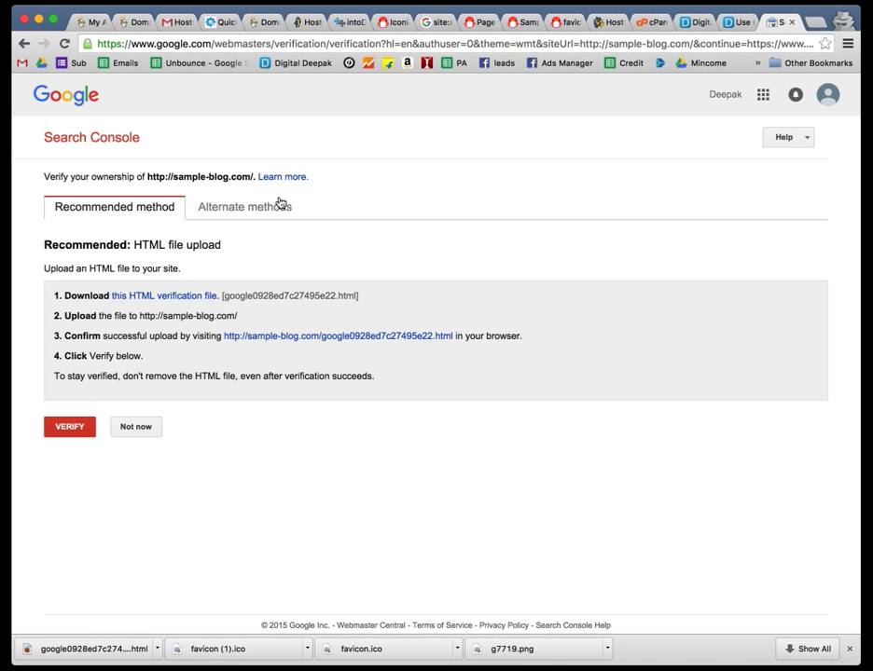
left_click(305, 20)
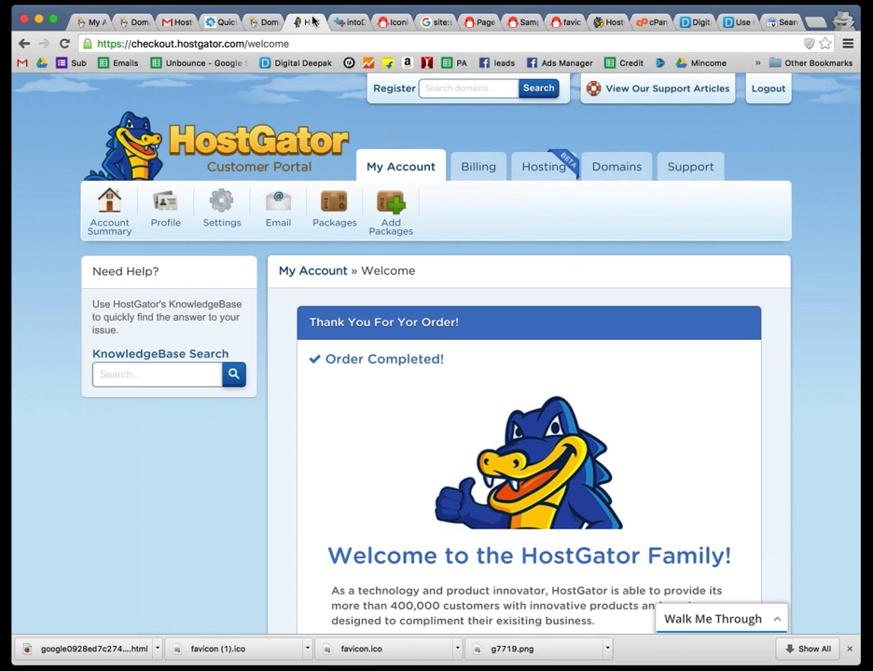
- Get to HostGator cPanel and open File Manager at the public_html web root
left_click(480, 21)
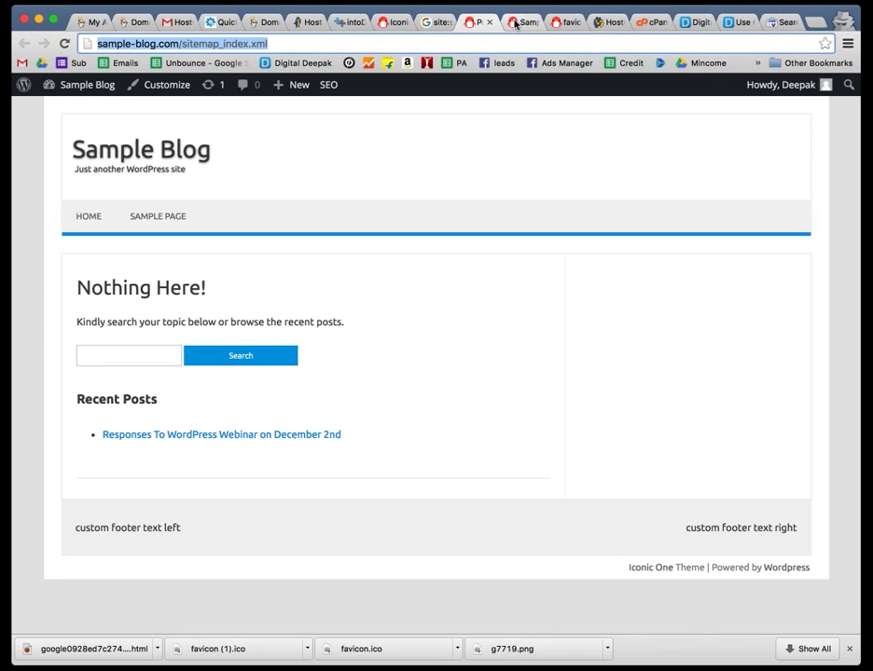
left_click(518, 21)
left_click(567, 21)
left_click(609, 22)
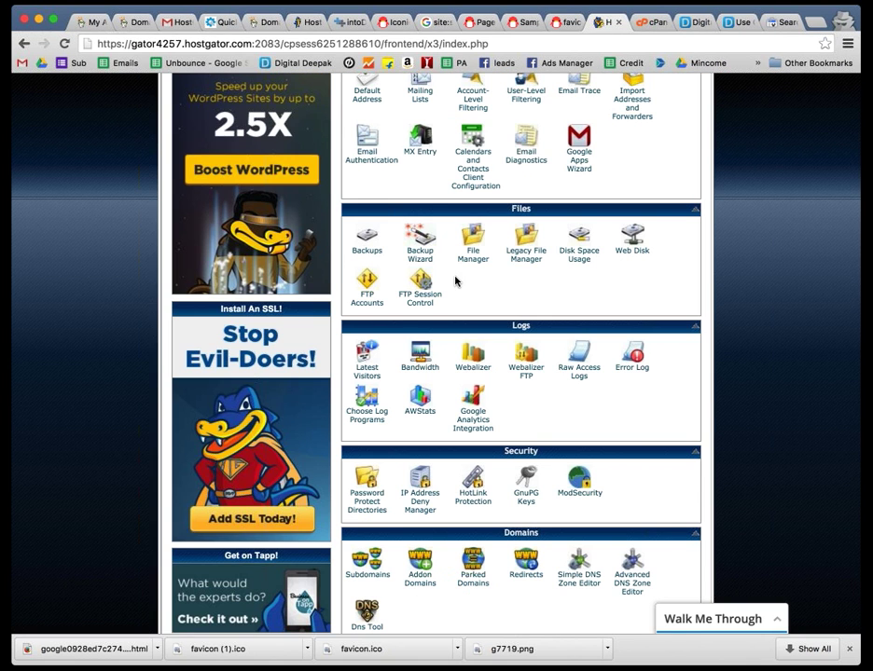
left_click(473, 240)
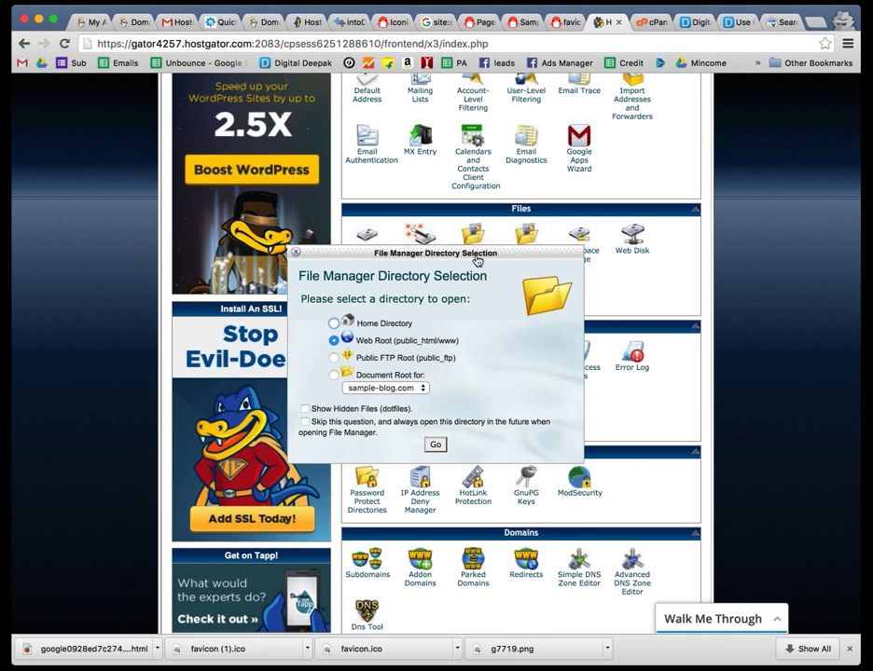
left_click(443, 446)
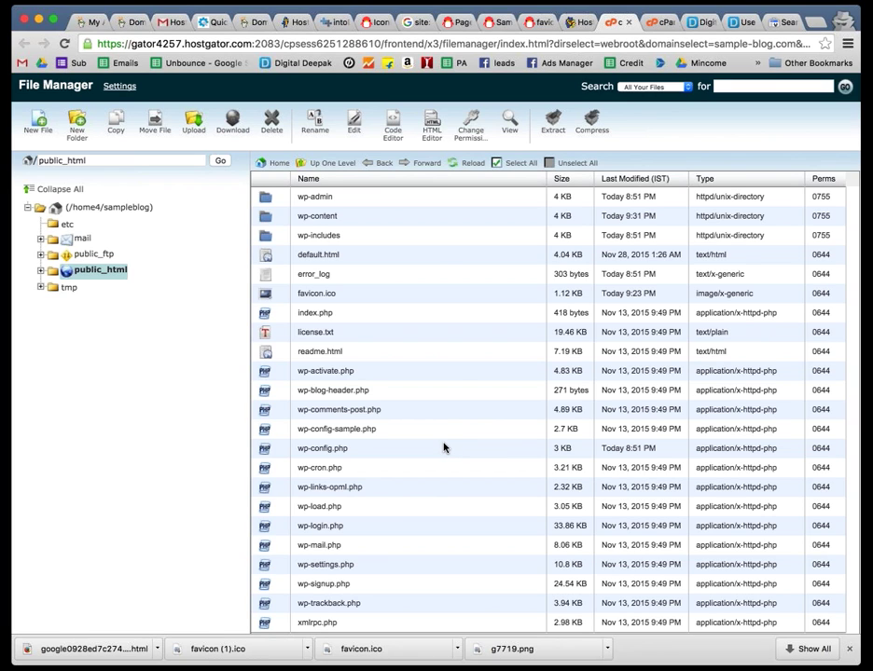
- Upload google0928ed7c27495e22.html (53 bytes) into public_html
left_click(195, 123)
left_click(54, 150)
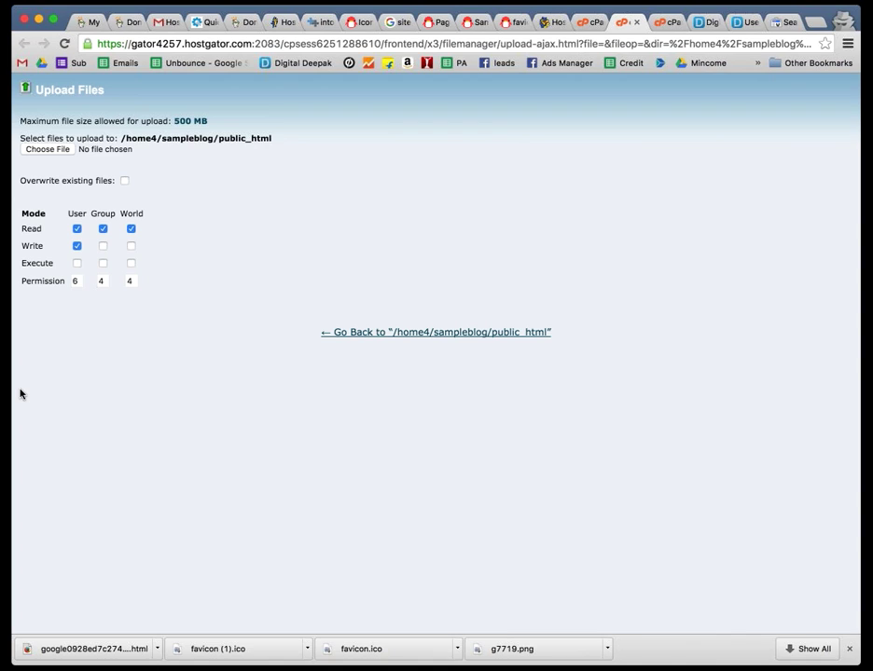
left_click(57, 151)
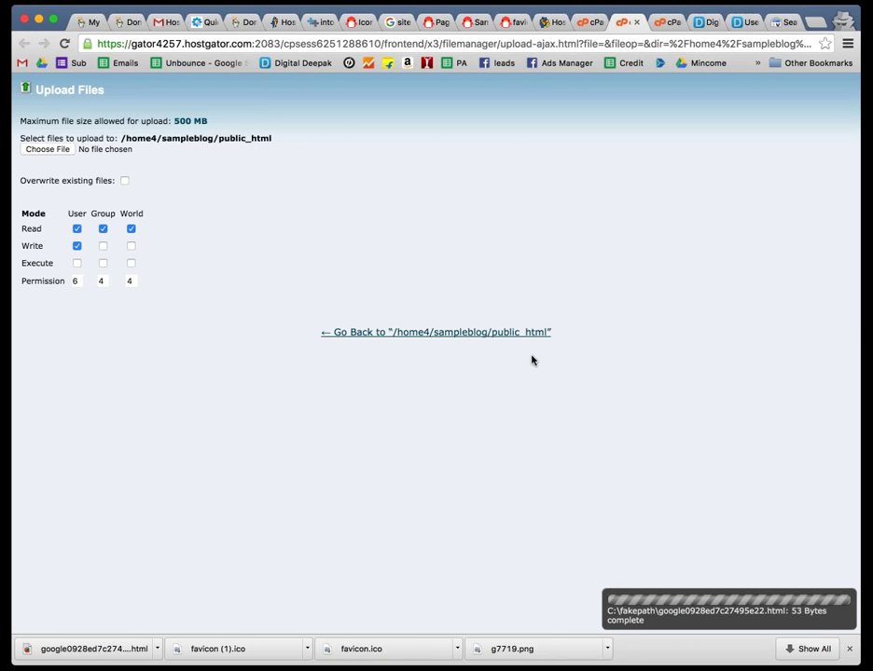
left_click(781, 21)
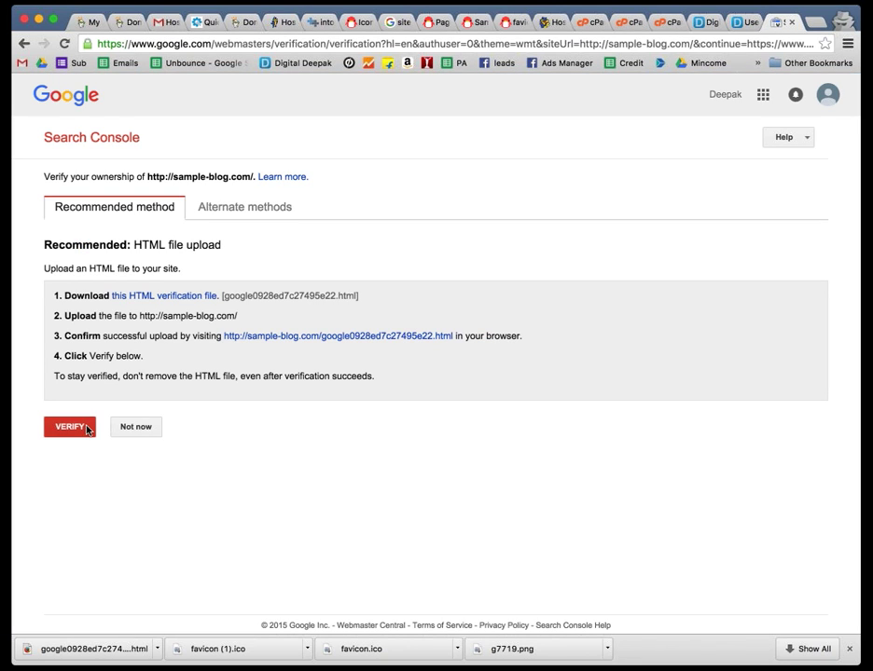
- Check the verification file loads on sample-blog.com, then verify ownership and continue to the dashboard
left_click(291, 339)
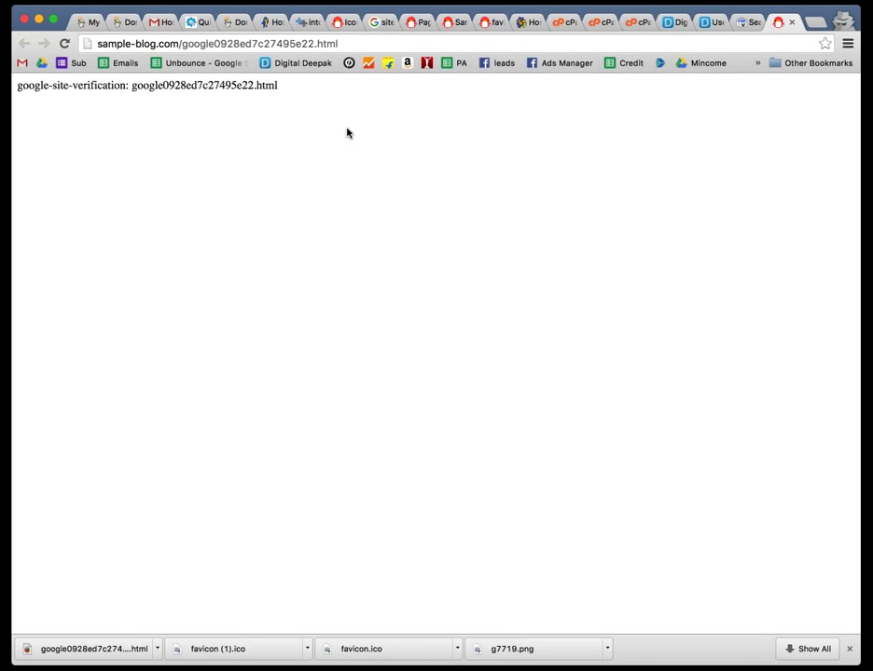
left_click(752, 30)
left_click(72, 429)
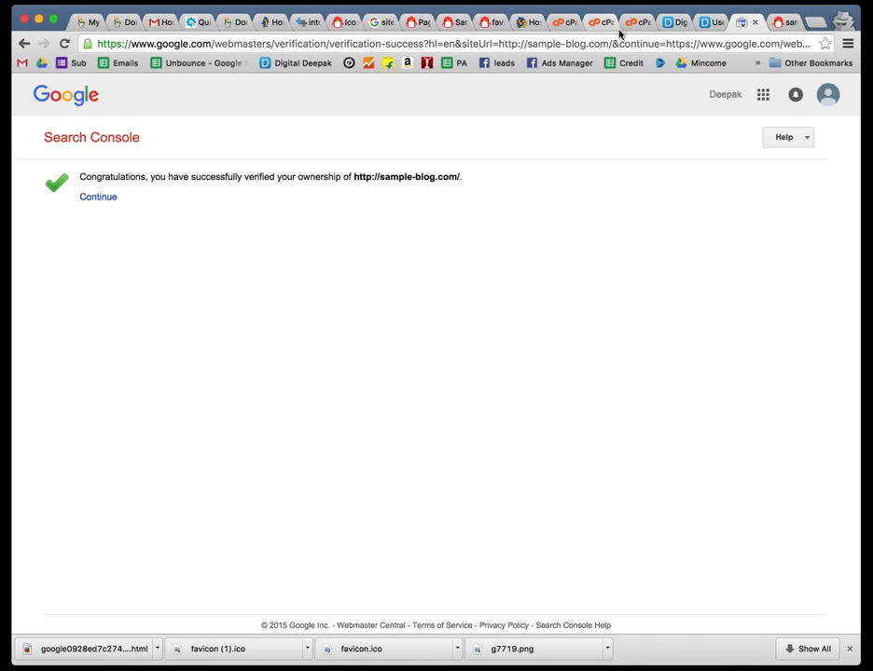
left_click(136, 215)
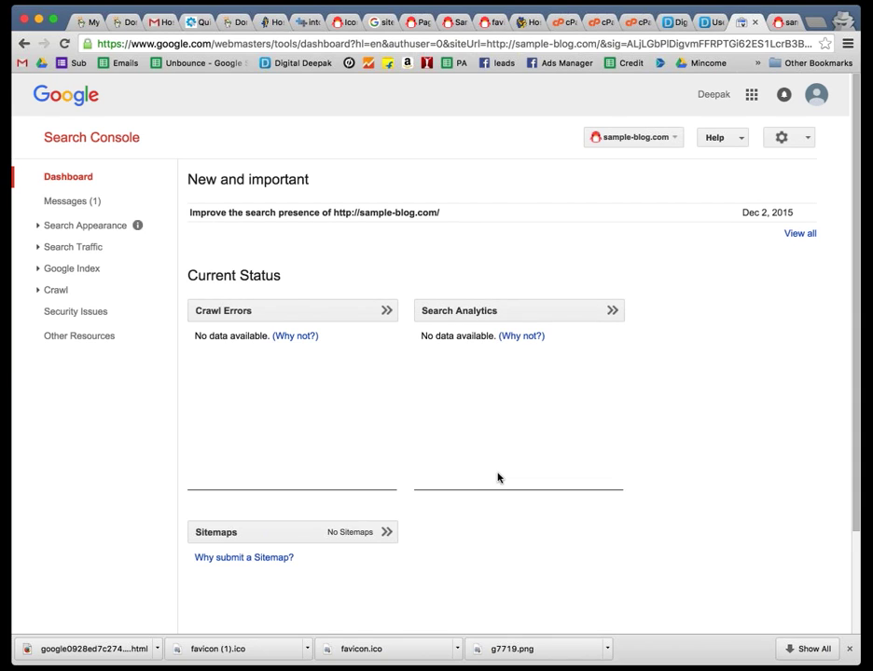
- Close the extra webmaster tools tab, reload the sample-blog.com dashboard, and open Messages (1)
key("super+shift+n")
type("google we")
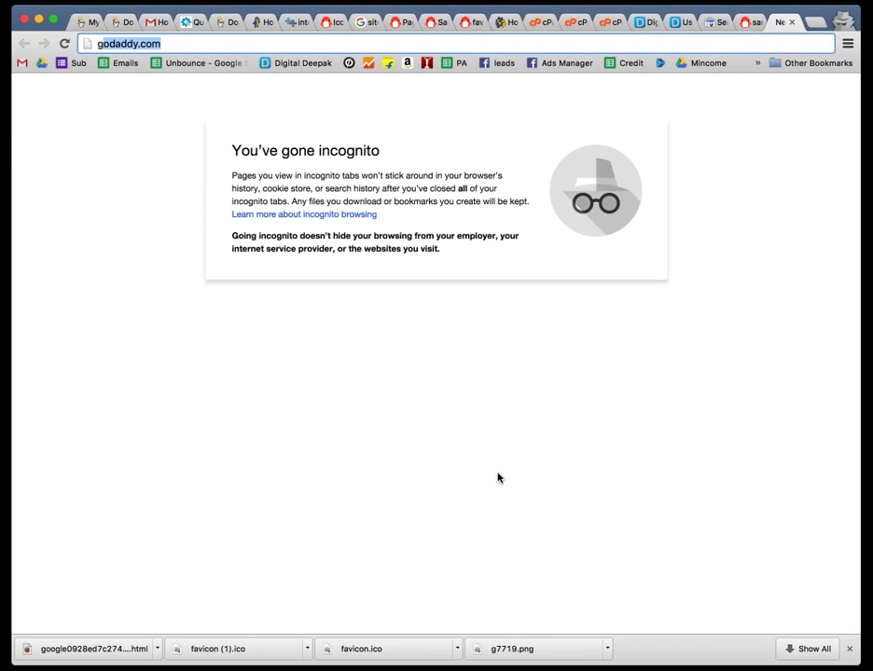
type("bmas")
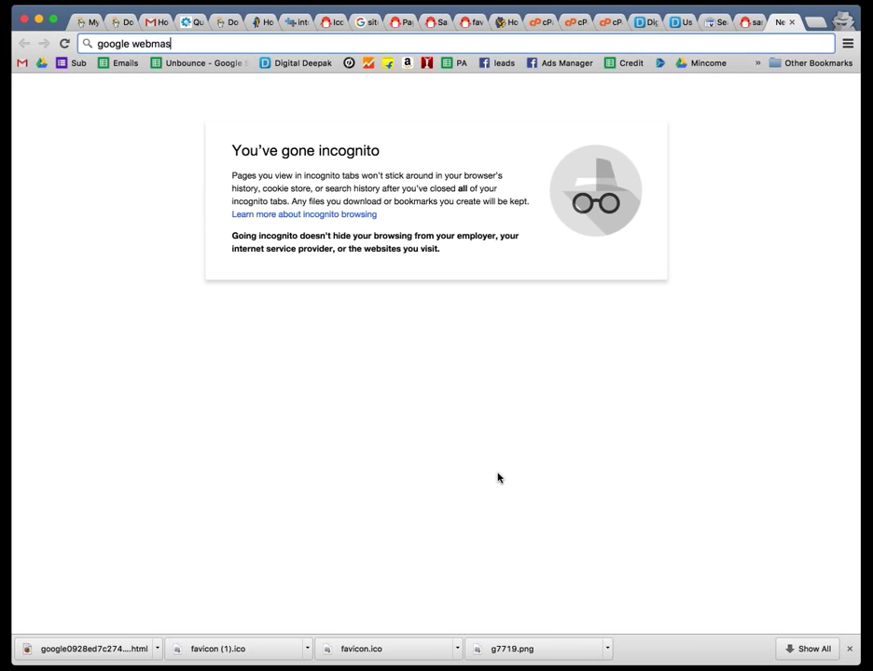
key("Return")
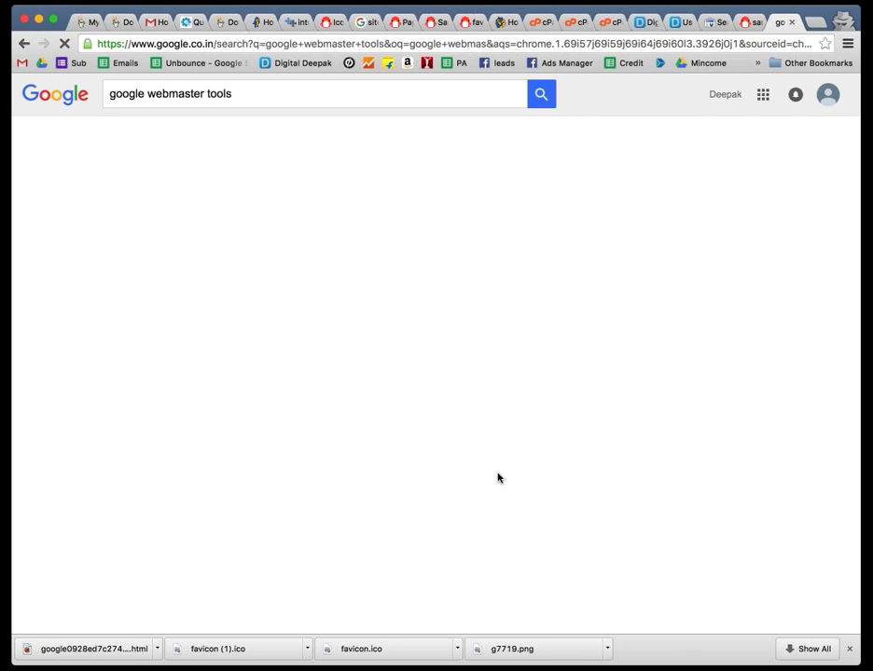
key("Return")
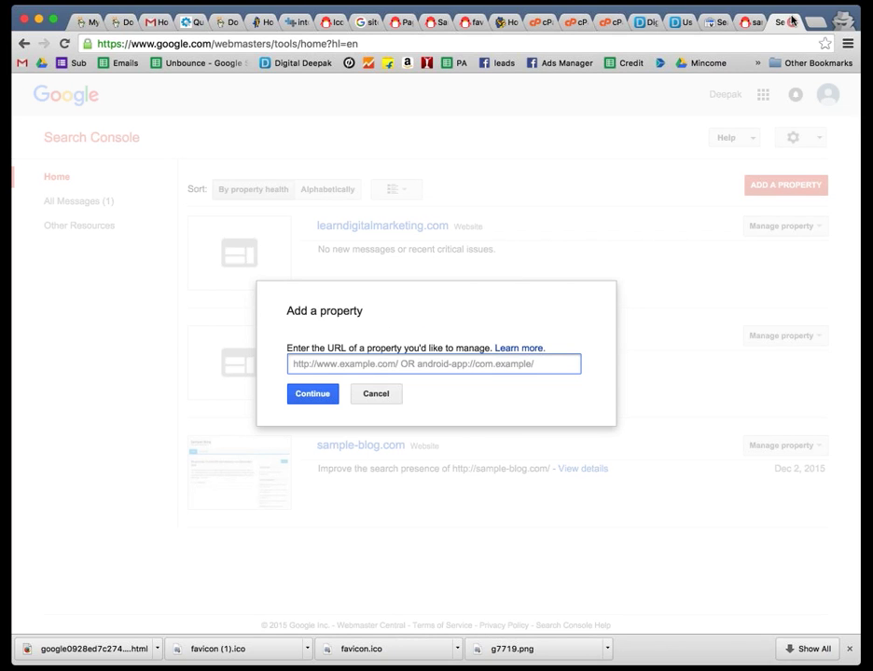
key("super+w")
key("super+r")
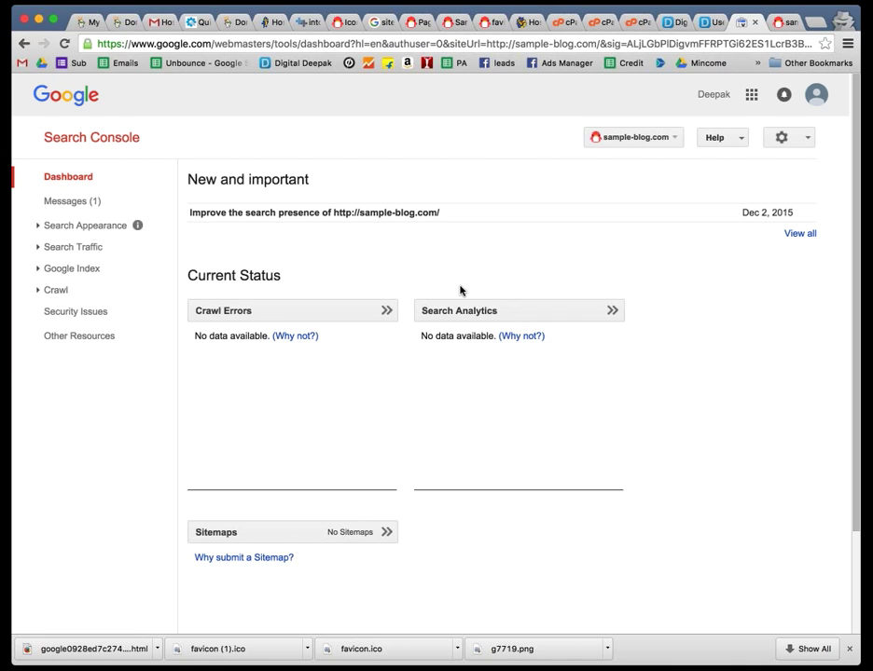
left_click(89, 200)
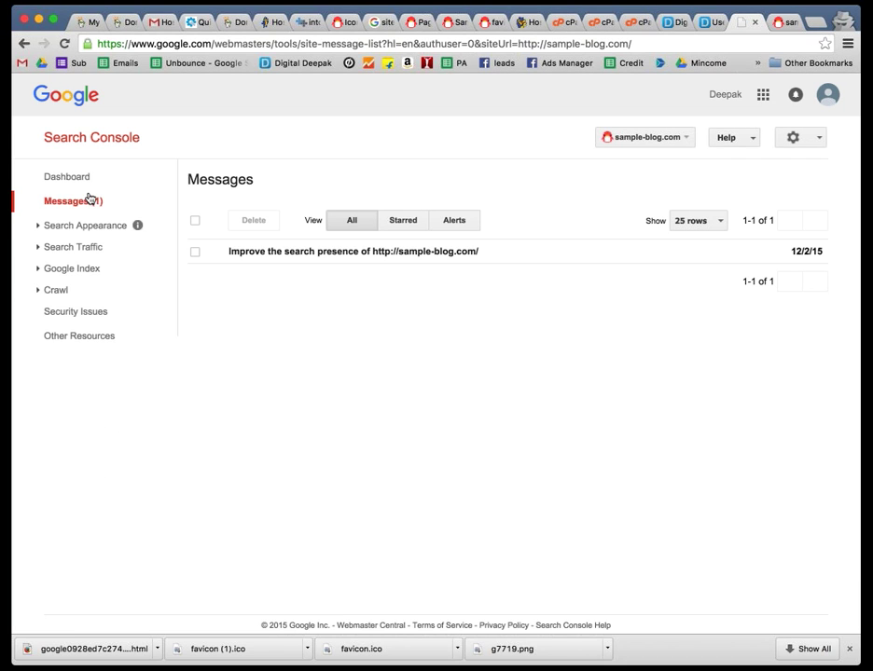
- Read the 'Improve the search presence' message and glance at its International Targeting settings
left_click(284, 250)
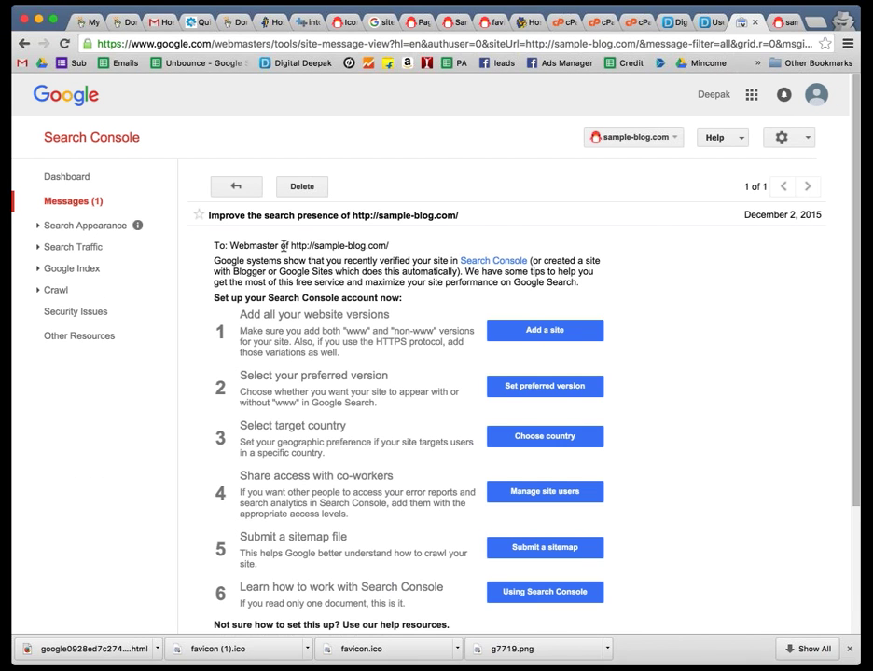
scroll(283, 245, "down", 2)
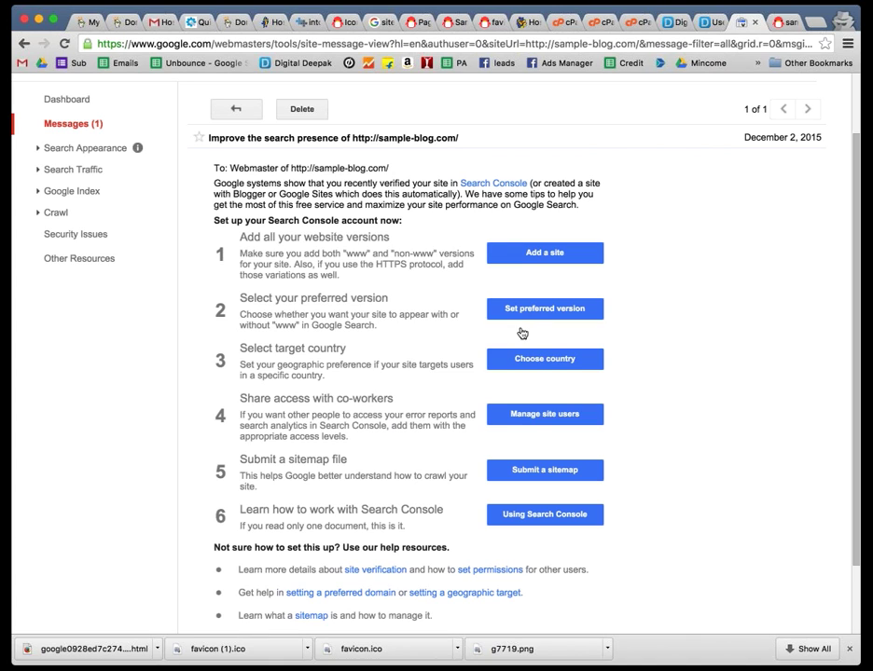
left_click(522, 360)
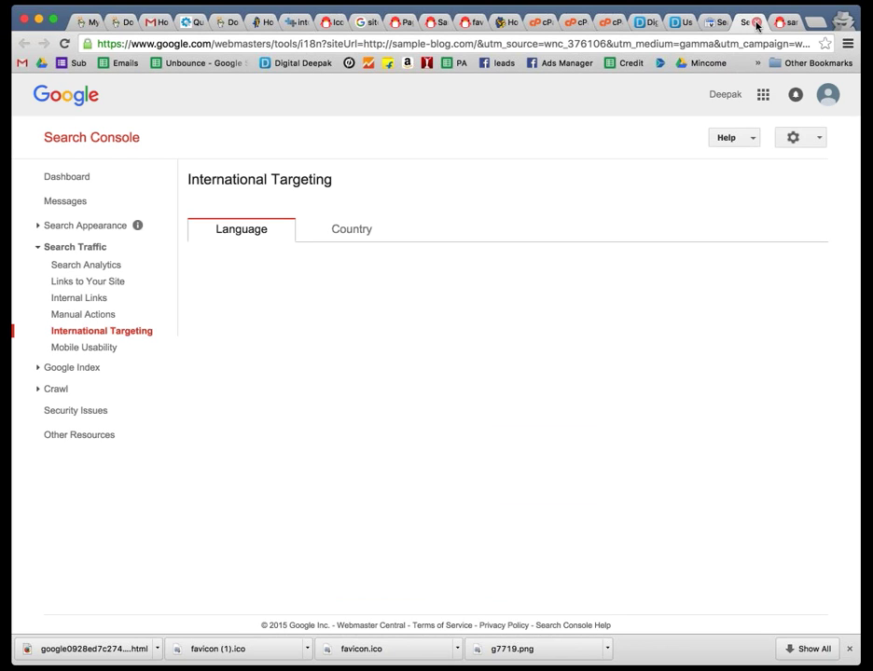
left_click(756, 23)
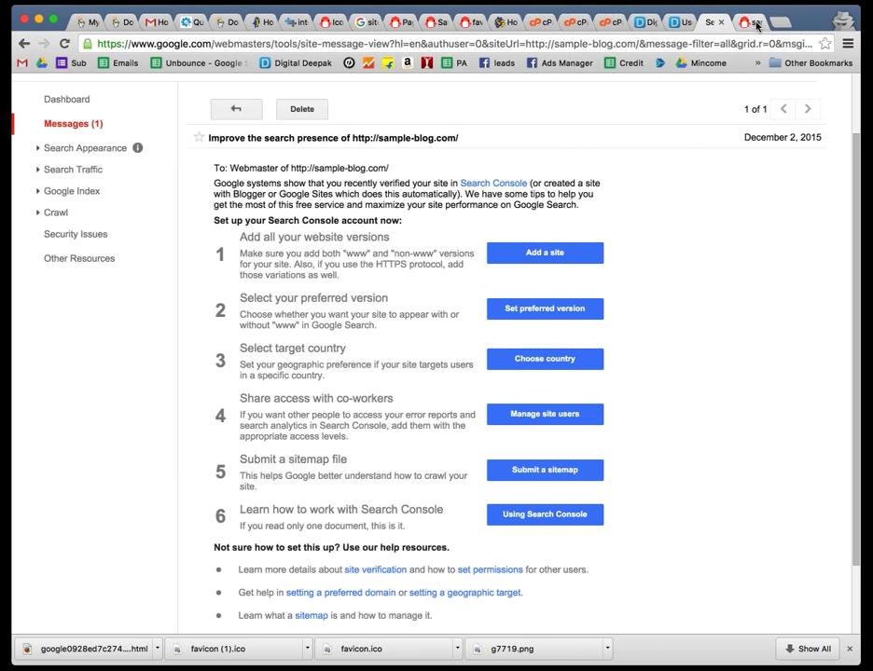
- Expand Google Index and Crawl, recheck site:sample-blog.com, and open Crawl > Fetch as Google
left_click(102, 190)
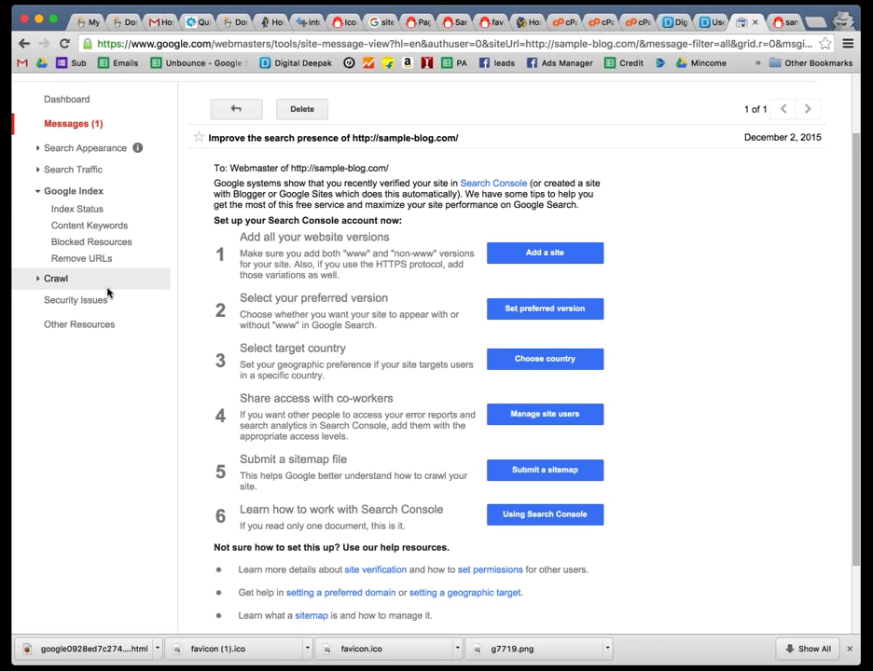
left_click(107, 291)
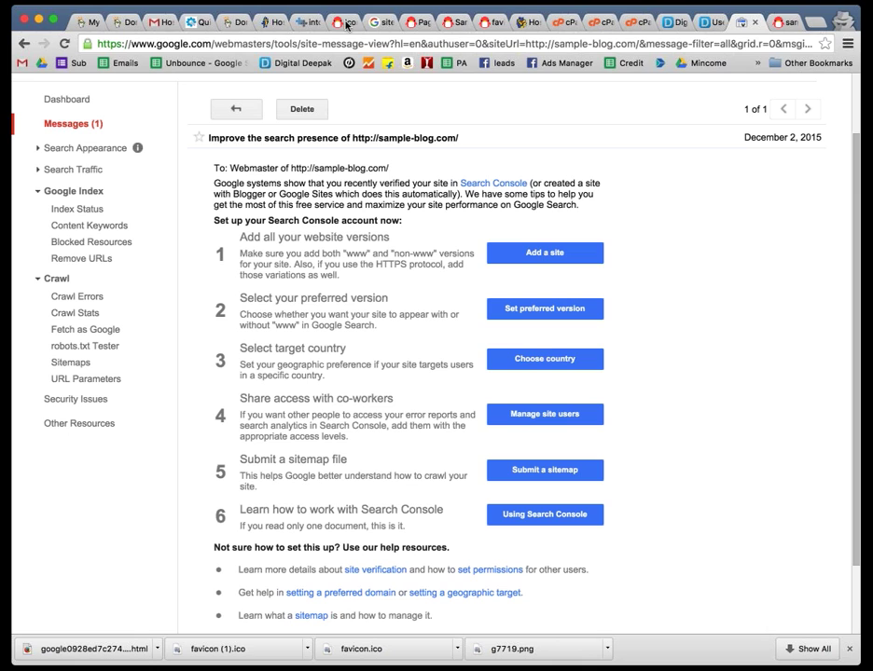
left_click(379, 25)
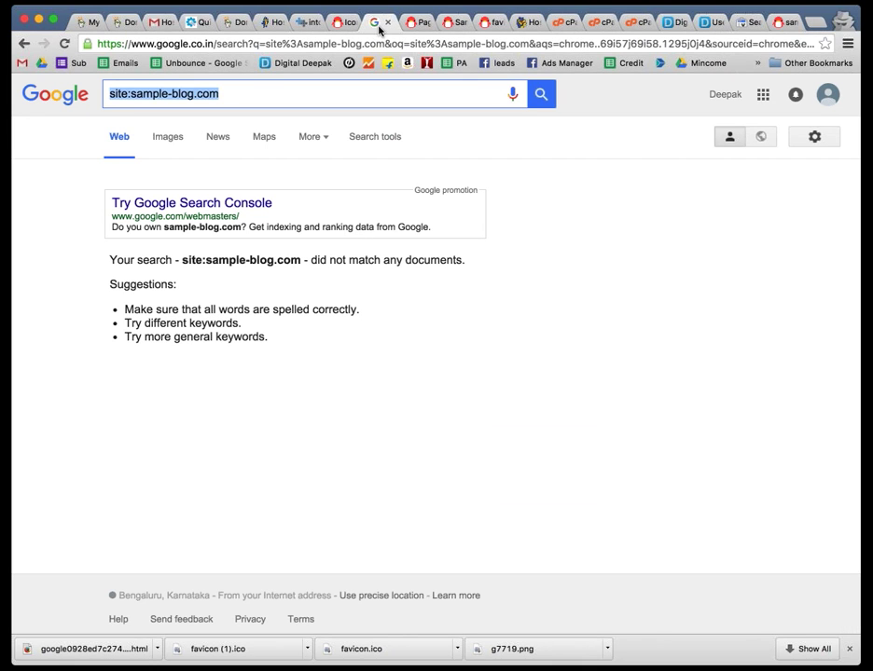
left_click(550, 99)
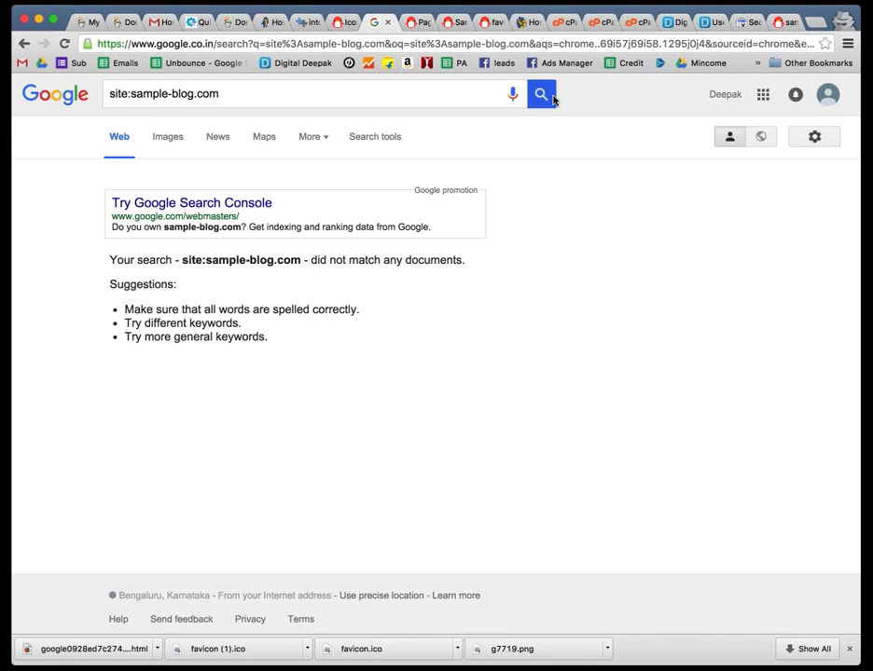
left_click(746, 22)
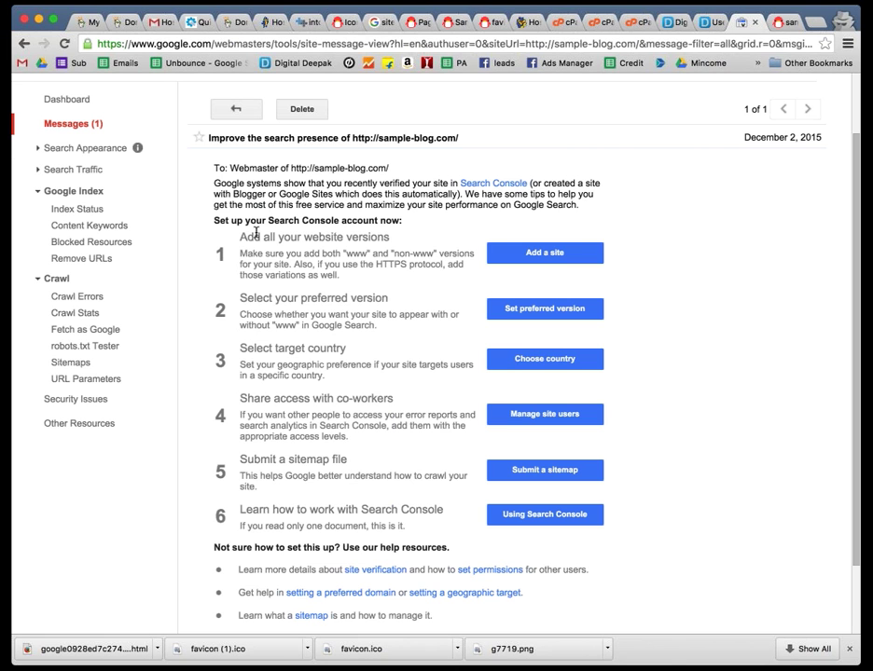
left_click(81, 332)
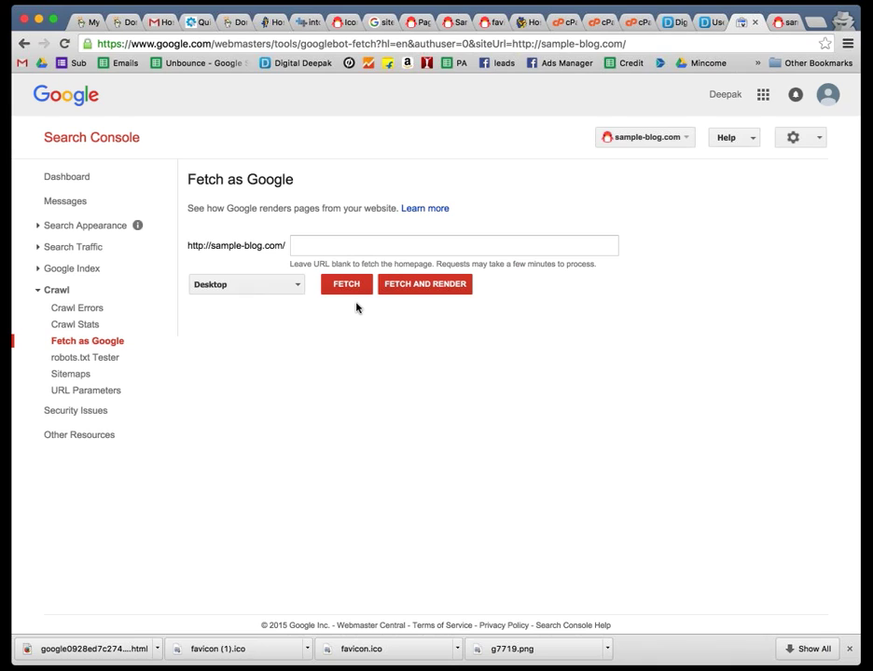
- Fetch the sample-blog.com homepage as Google and submit it to the index with its direct links
left_click(335, 295)
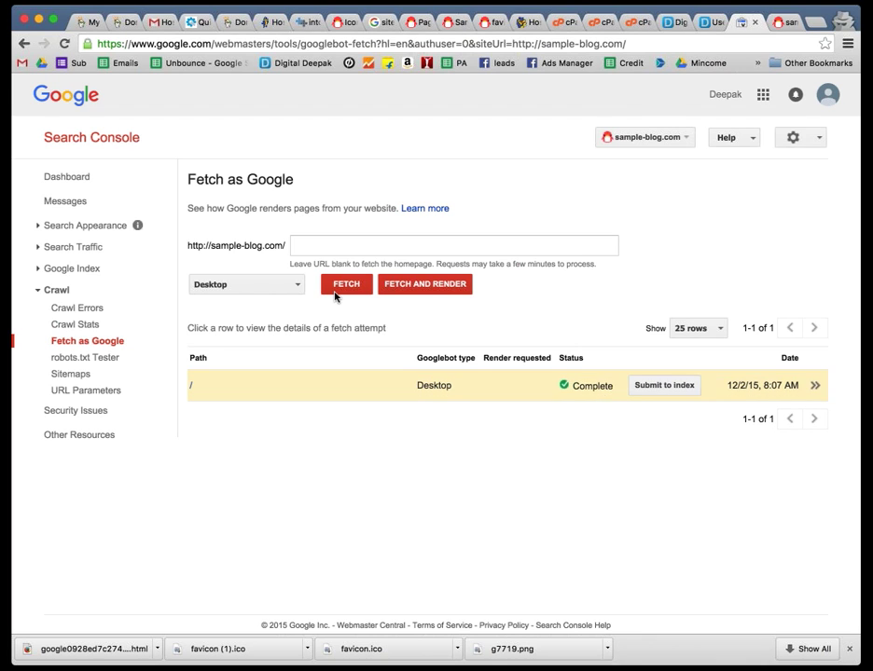
left_click(655, 391)
left_click(308, 384)
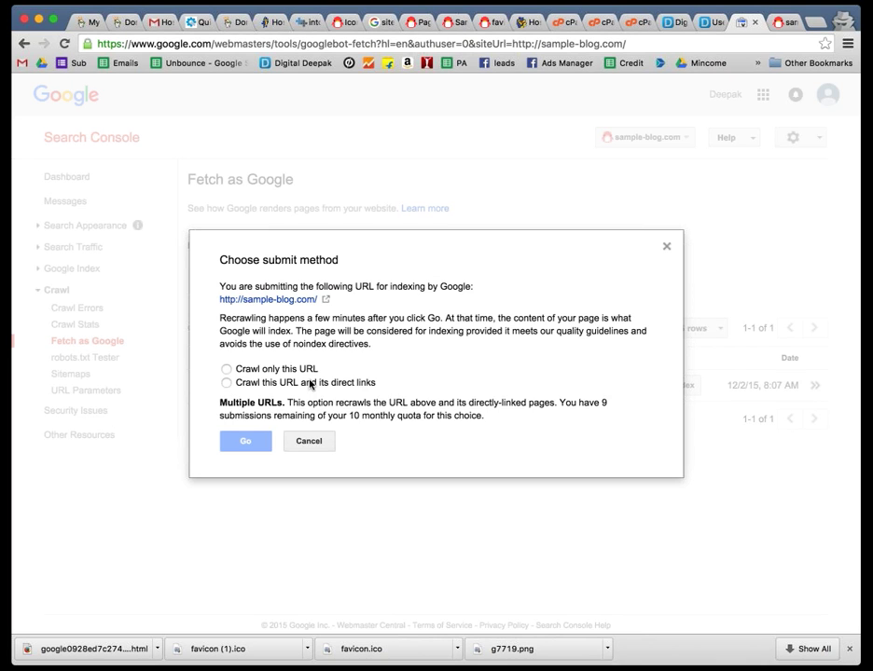
left_click(247, 438)
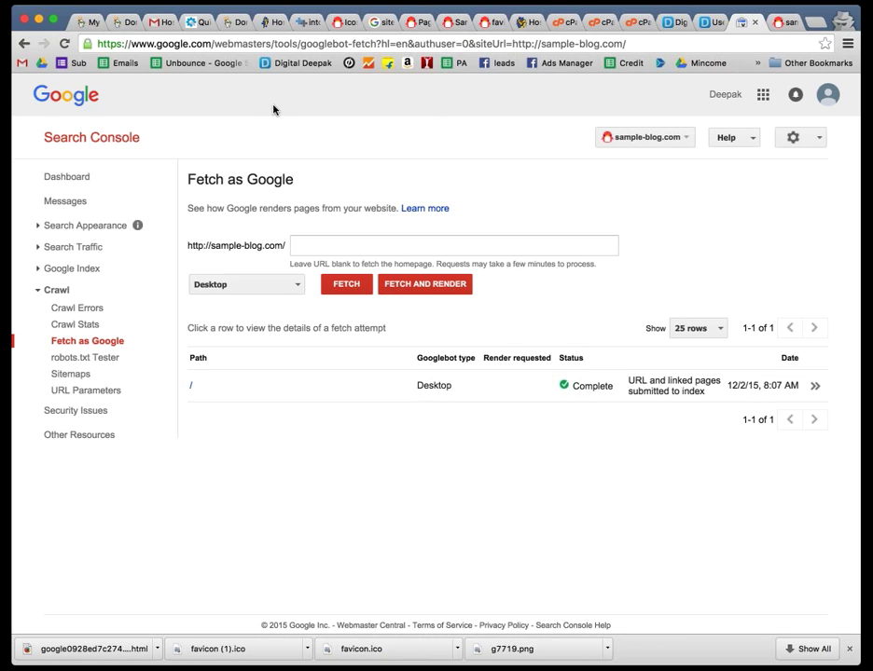
- Re-run the site:sample-blog.com Google search to check the results
left_click(376, 22)
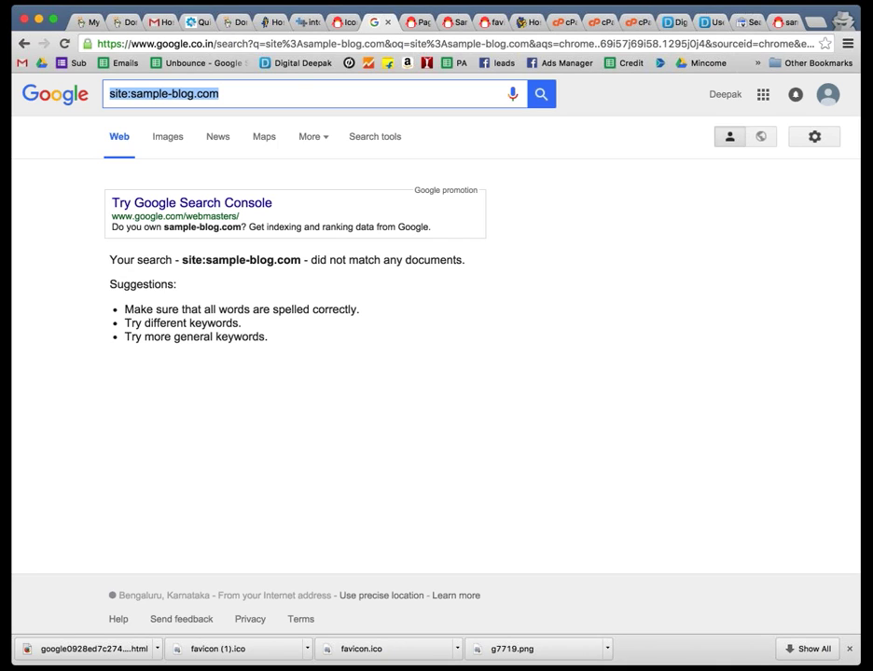
left_click(542, 99)
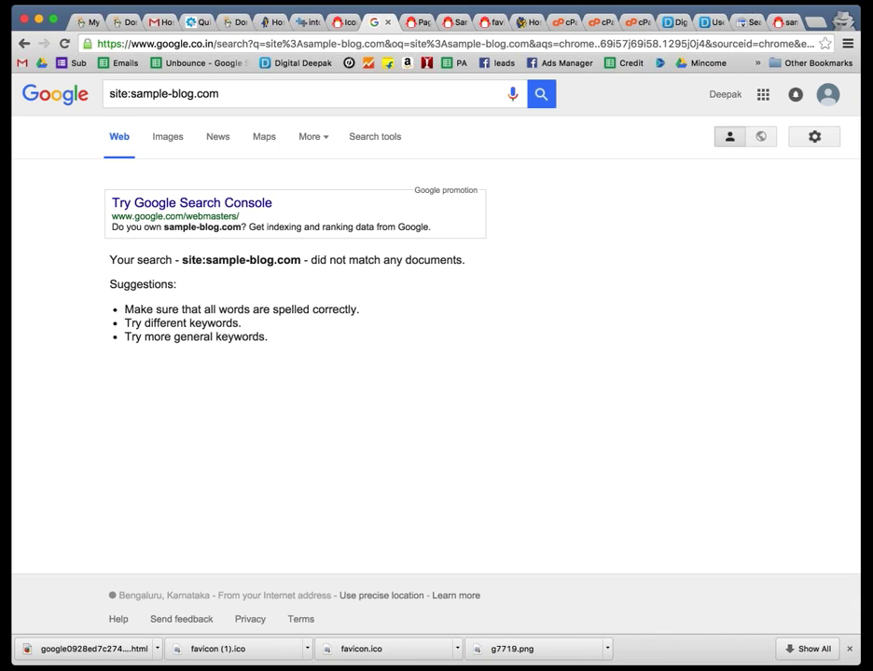
key("super+Tab")
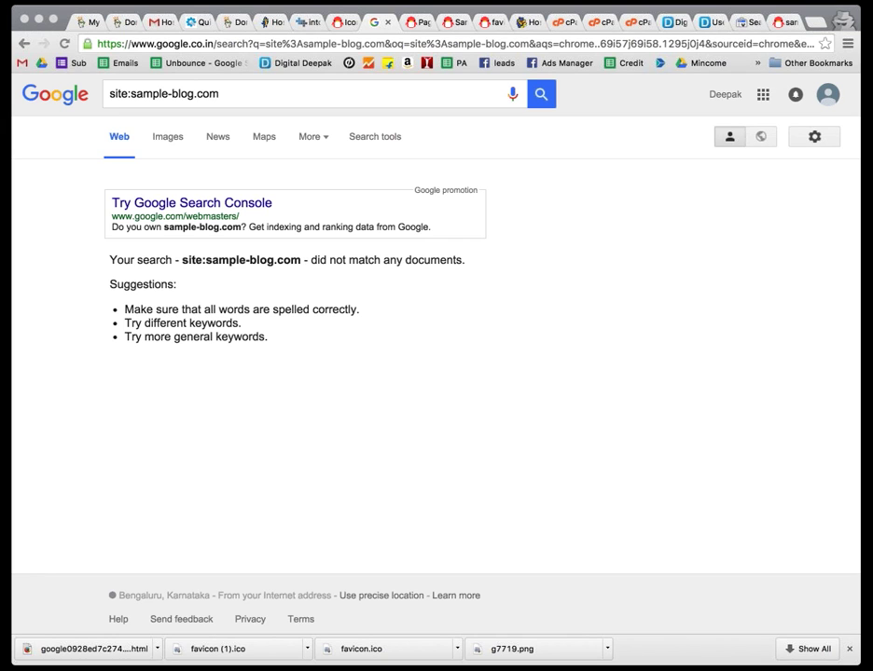
- Fetch and render the homepage again, submit it with 'Crawl only this URL', and open its details
left_click(738, 23)
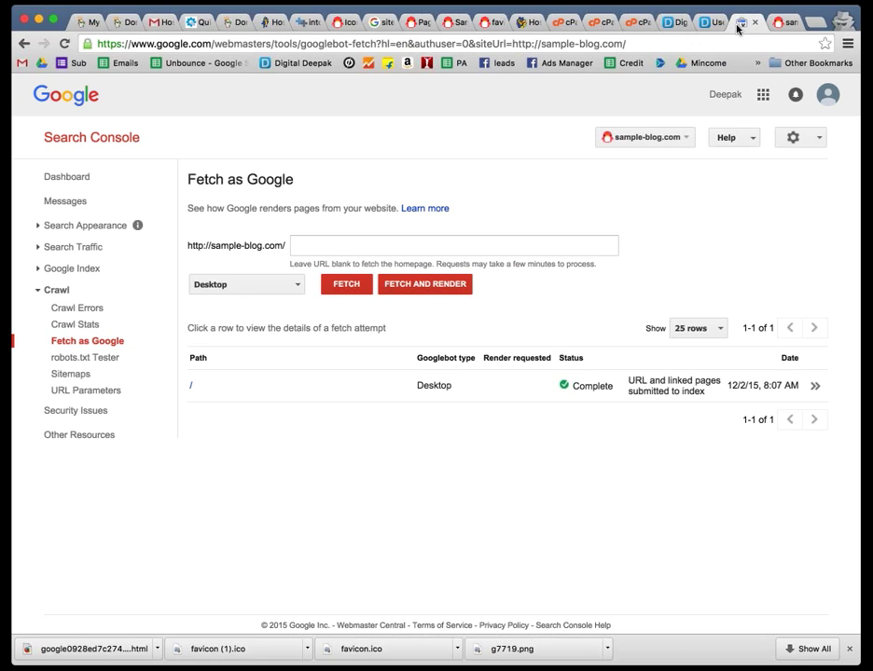
left_click(408, 290)
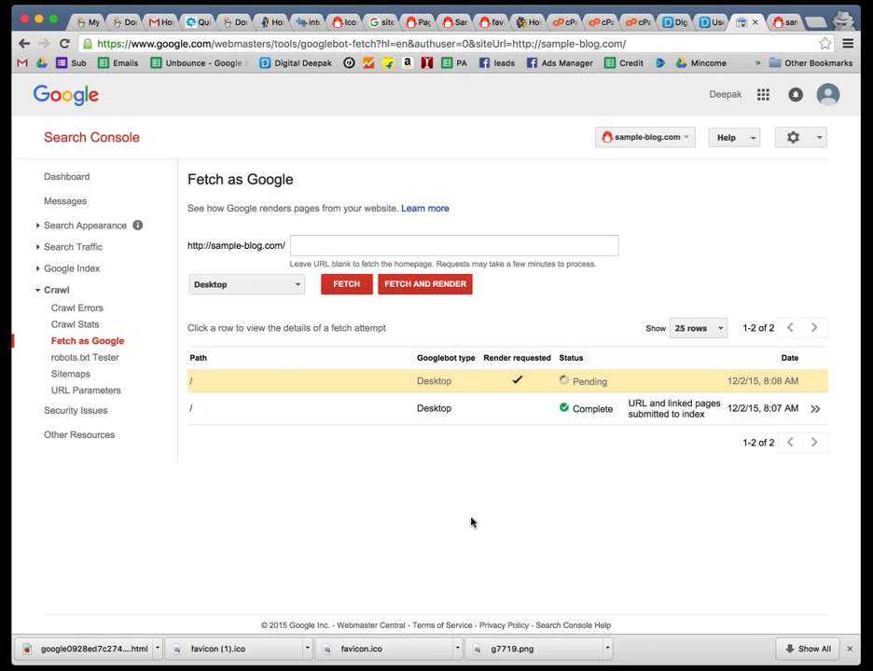
left_click(664, 386)
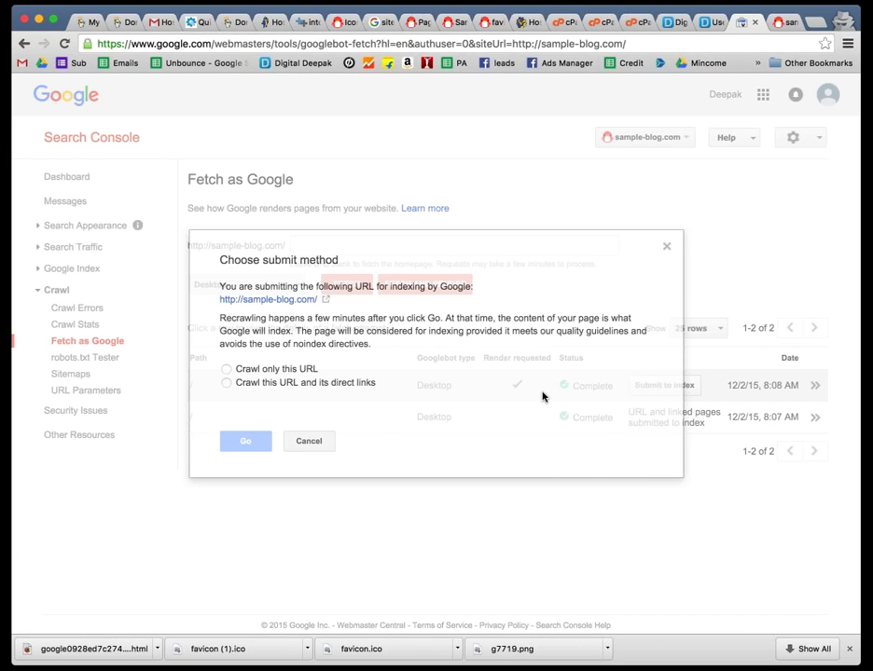
left_click(290, 370)
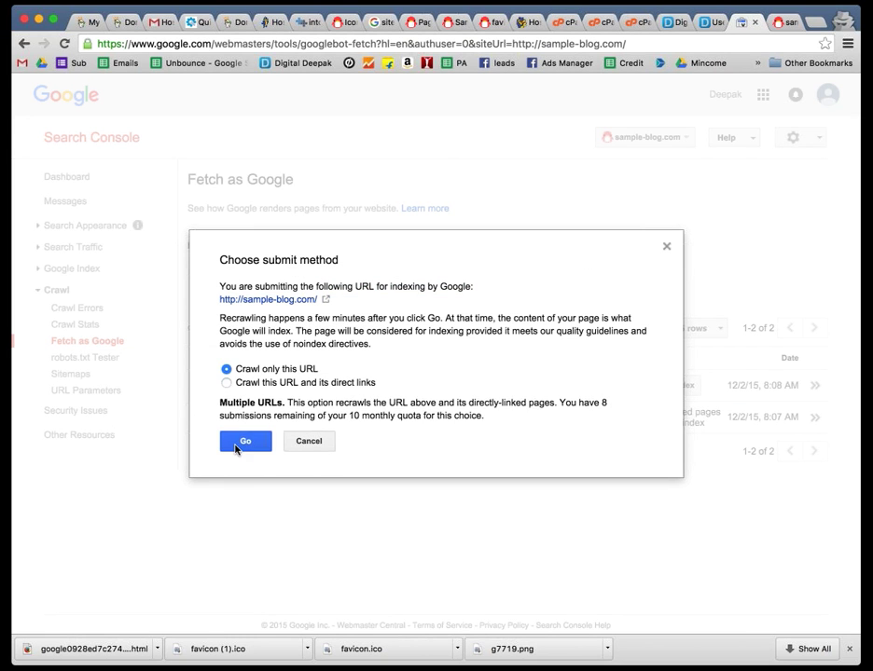
left_click(252, 442)
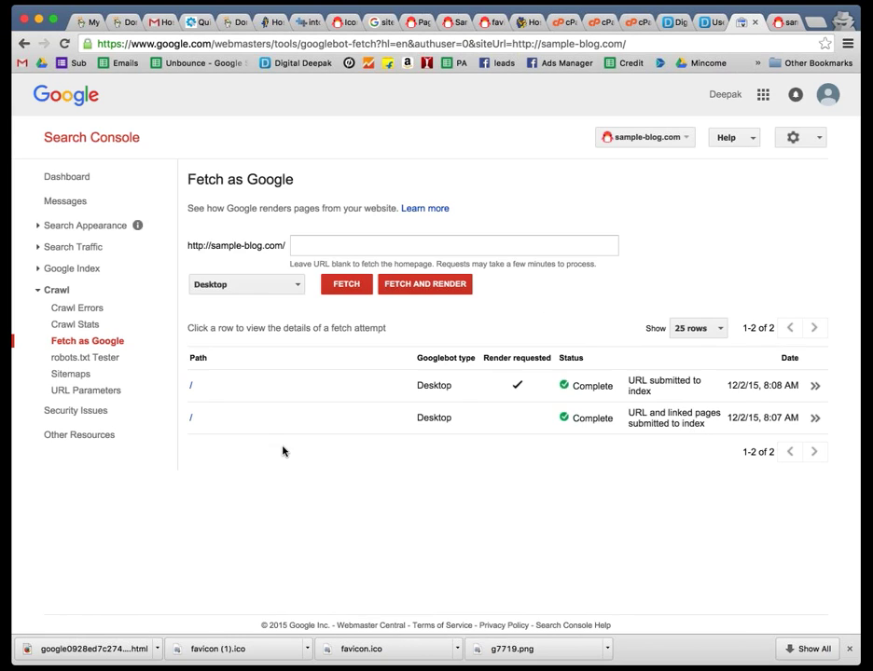
left_click(813, 389)
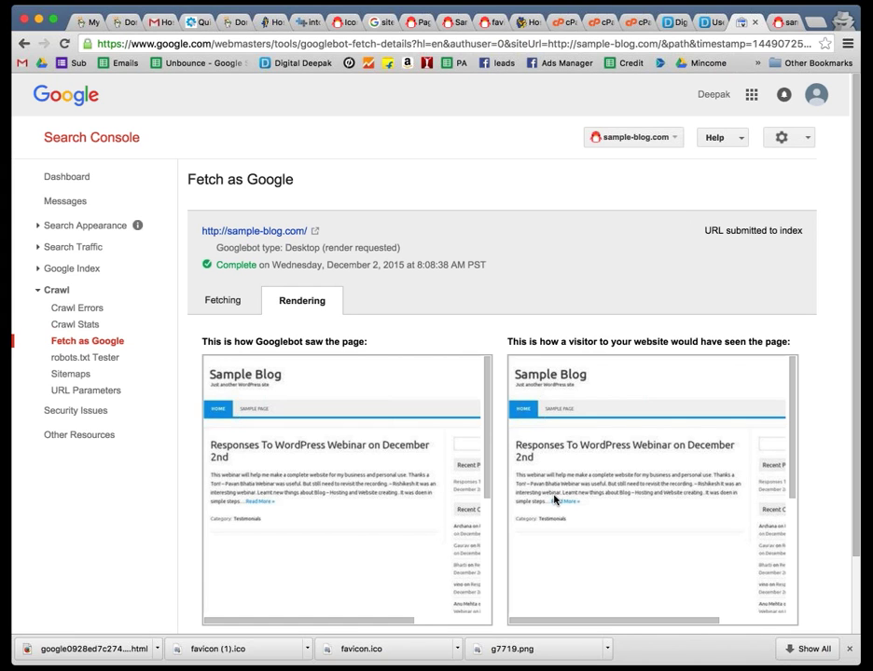
- Copy the site:sample-blog.com query from the earlier search results
scroll(554, 501, "down", 5)
scroll(553, 501, "up", 5)
scroll(515, 534, "down", 3)
scroll(516, 534, "up", 3)
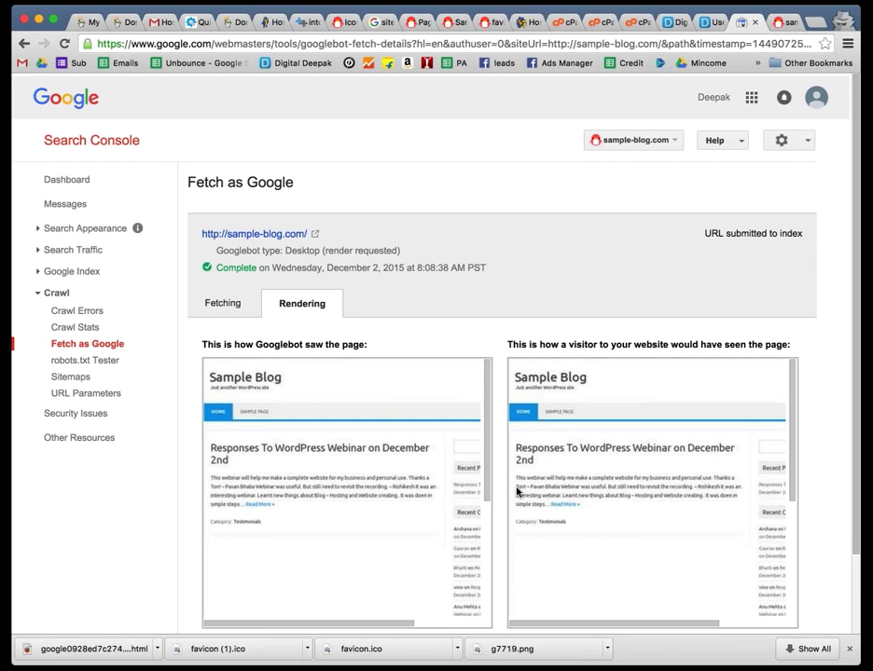
left_click(385, 31)
key("shift+Left")
key("shift+Left")
key("shift+Left")
key("shift+Left")
key("shift+Left")
key("shift+Left")
key("shift+Left")
key("shift+Left")
key("shift+Left")
key("shift+Left")
key("shift+Left")
key("shift+Left")
key("shift+Left")
key("shift+Left")
key("shift+Left")
key("shift+Left")
key("shift+Left")
key("shift+Left")
key("shift+Left")
key("shift+Left")
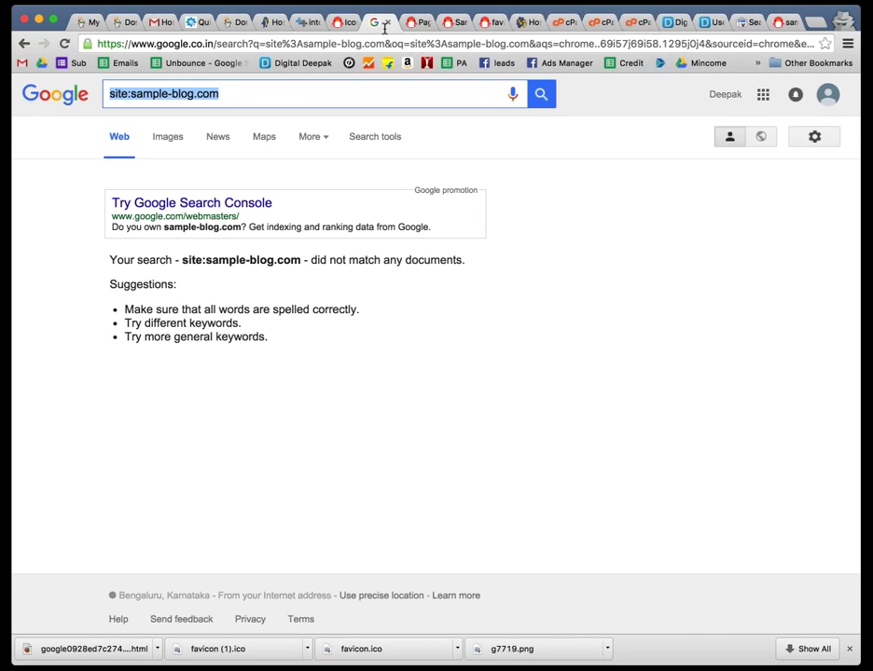
key("ctrl+c")
- Search the query in a new incognito tab, then open Sample Blog's webinar post
key("ctrl+t")
key("ctrl+v")
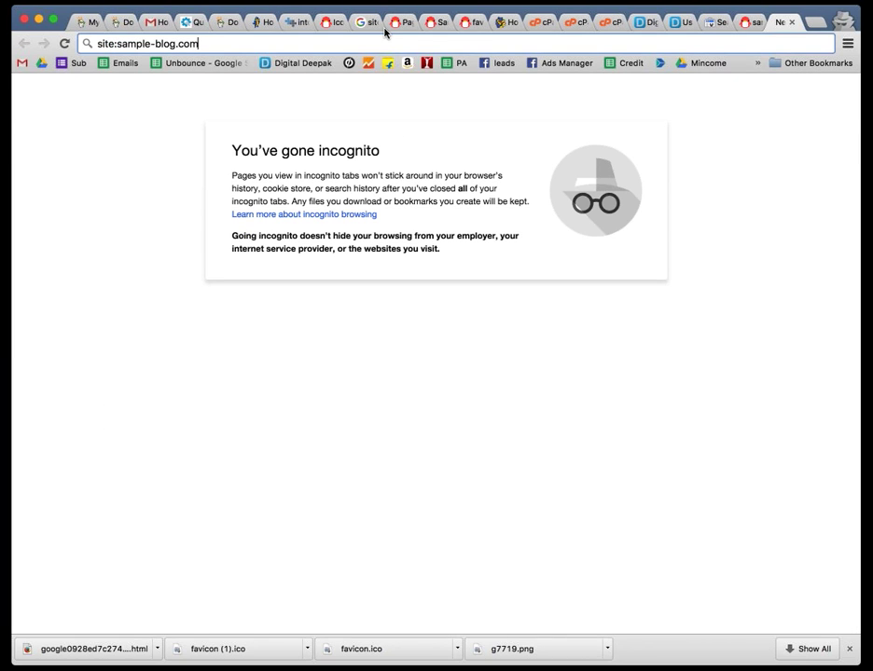
key("Return")
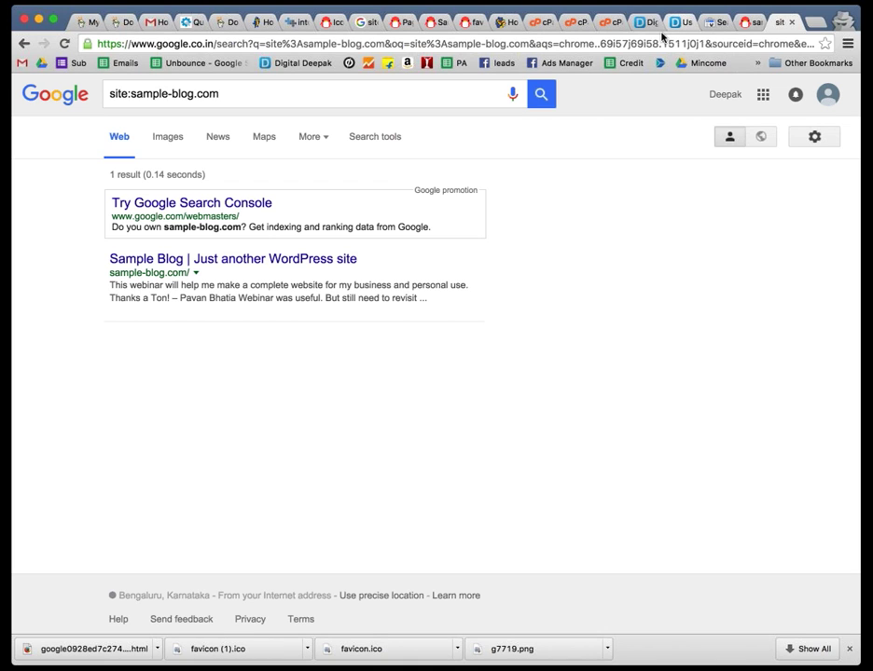
left_click(271, 259)
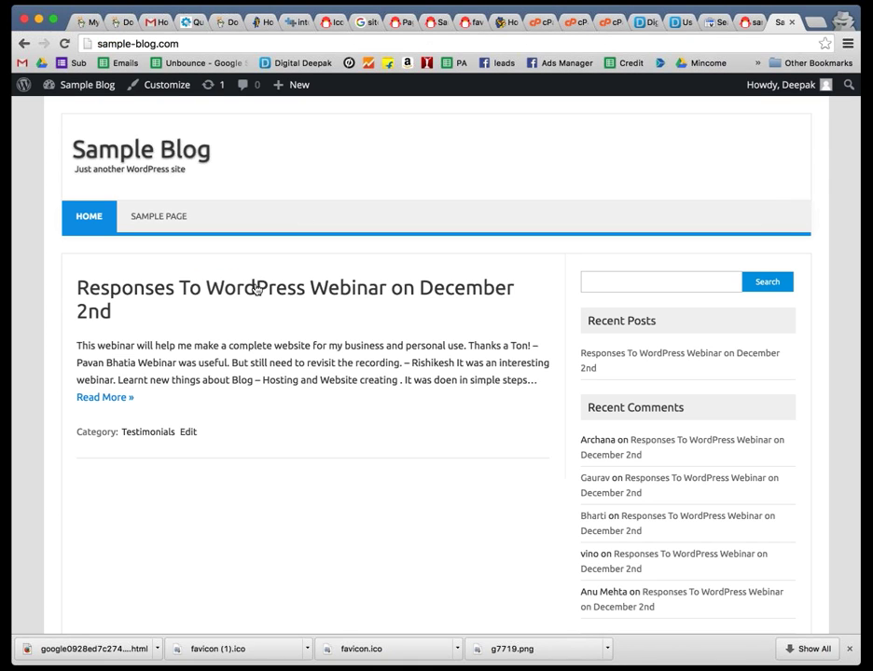
left_click(258, 288)
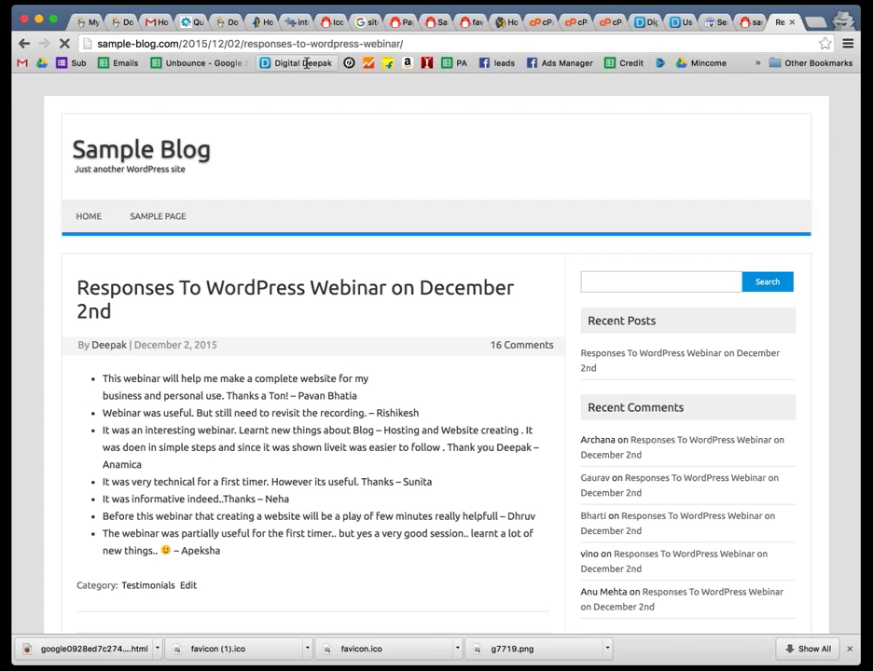
- Copy the webinar post's address and return to the Fetch as Google page
left_click(317, 43)
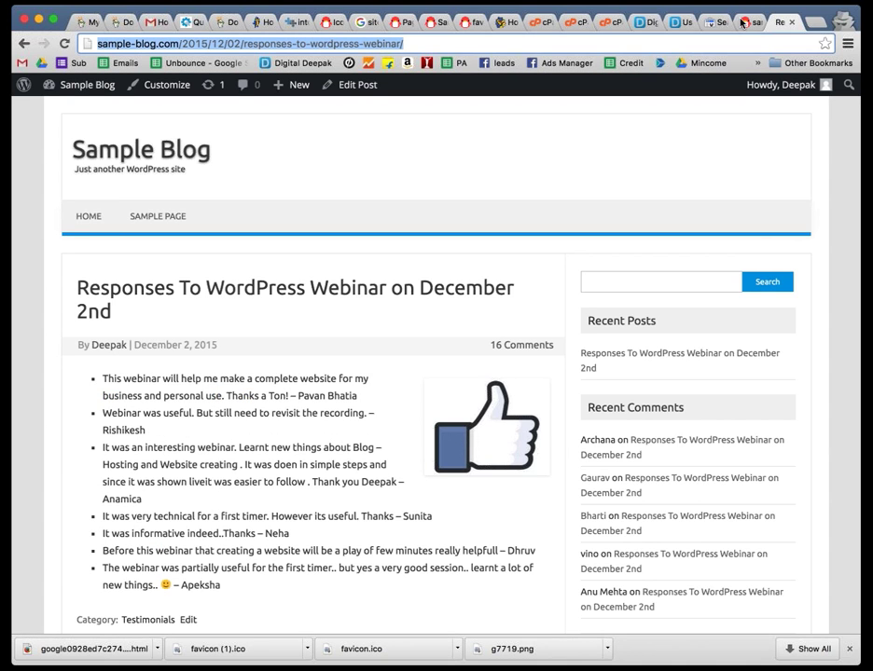
left_click(743, 21)
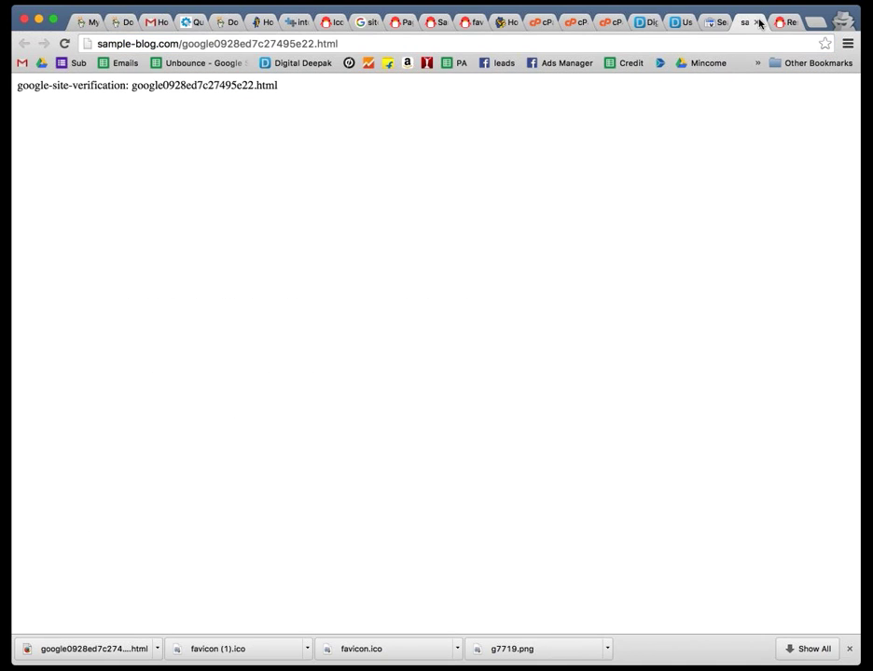
left_click(781, 21)
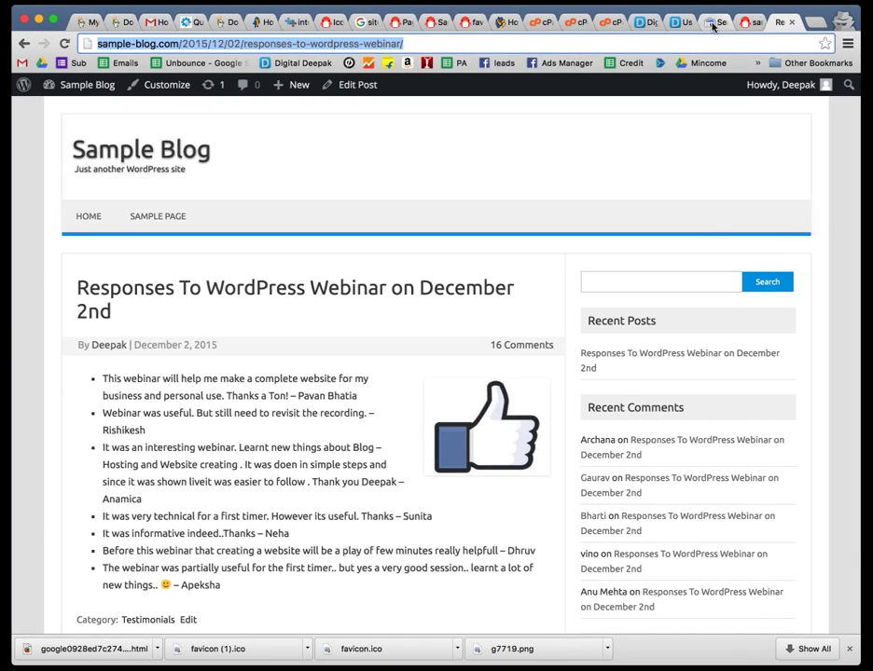
left_click(713, 21)
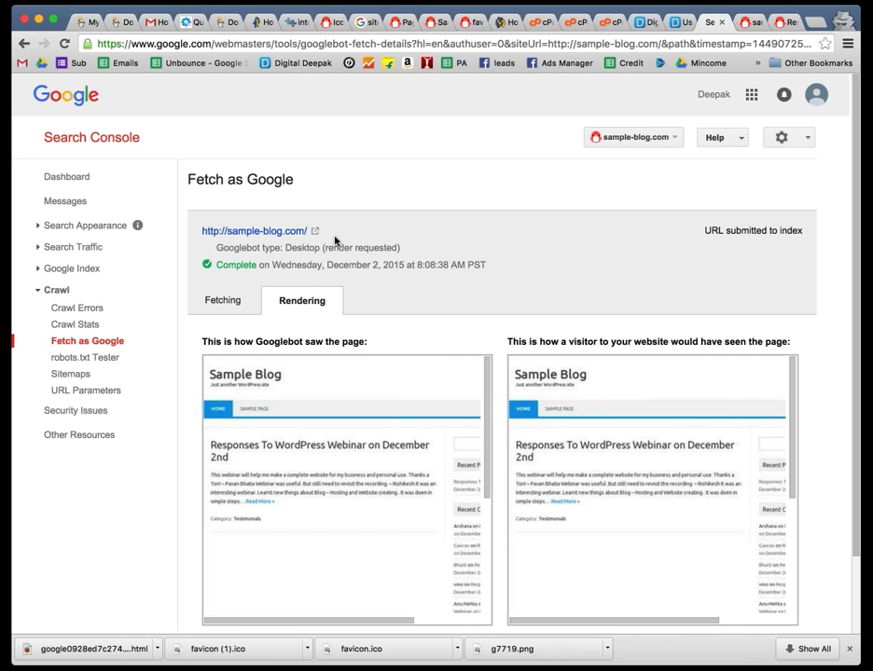
left_click(108, 347)
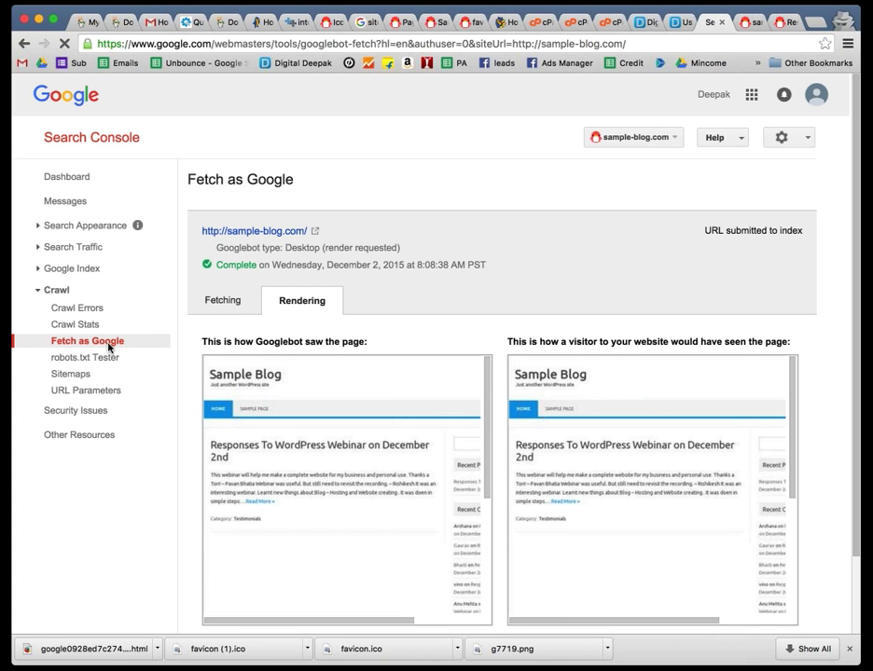
- Enter the post address with the domain removed and fetch and render it
left_click(351, 245)
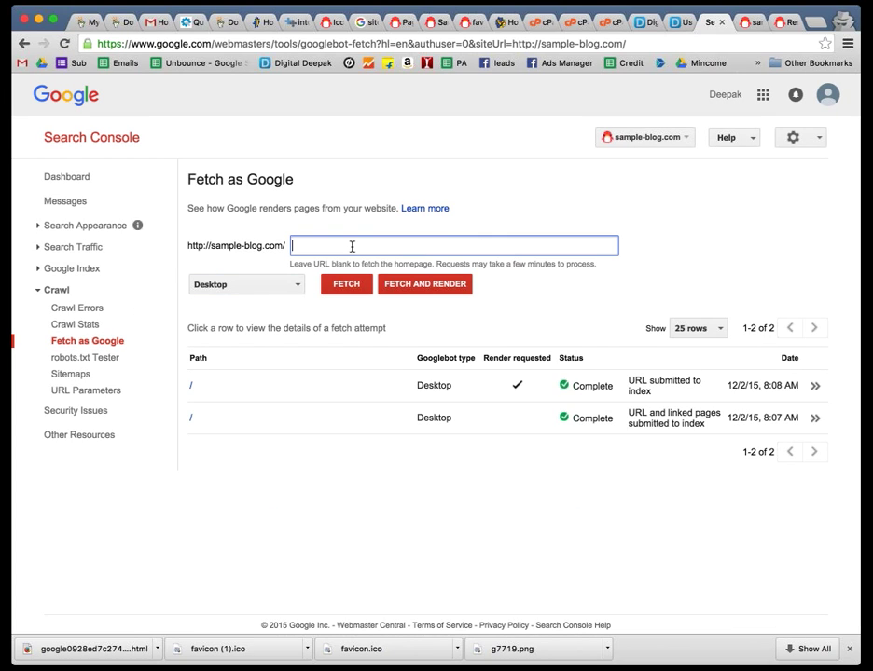
key("super+v")
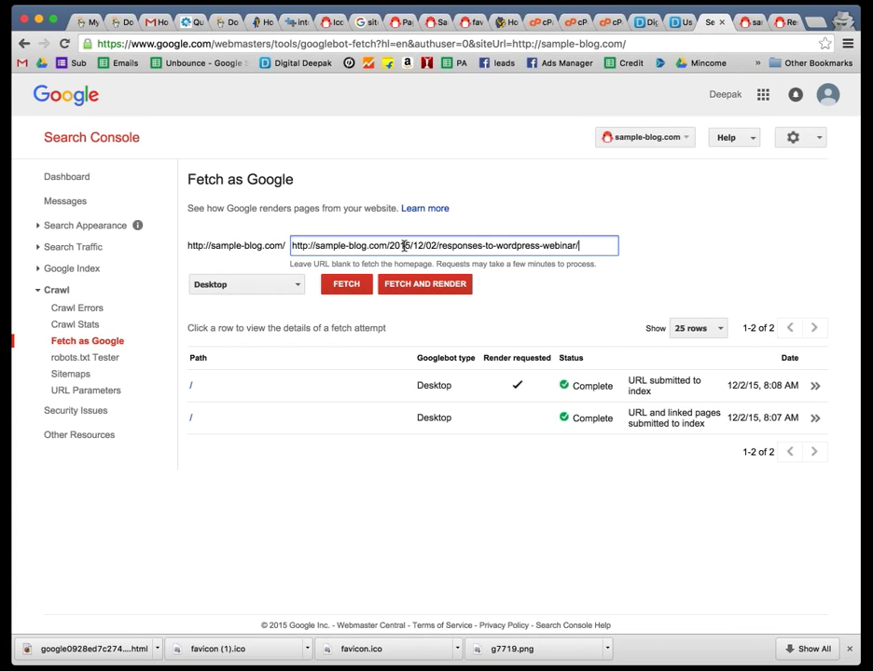
left_click(386, 246)
key("shift+super+Left")
key("BackSpace")
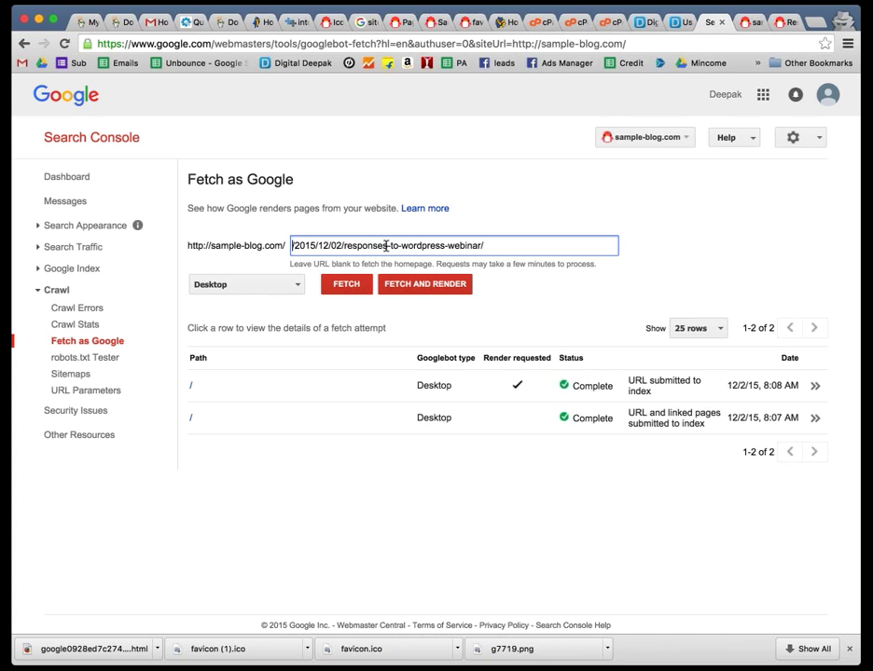
left_click(399, 285)
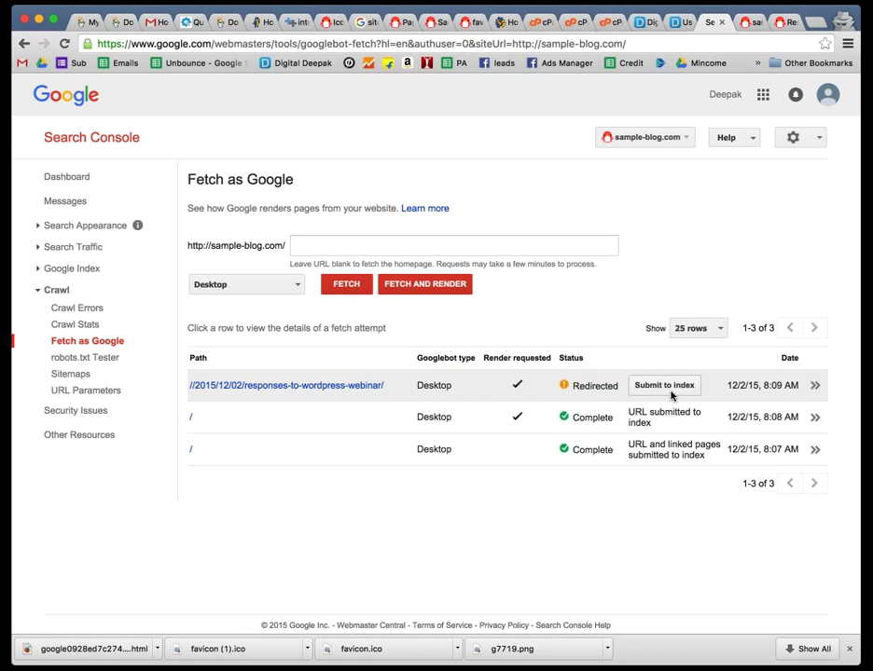
- Fetch and render the corrected post path, submit it to the index, and open its details
left_click(670, 394)
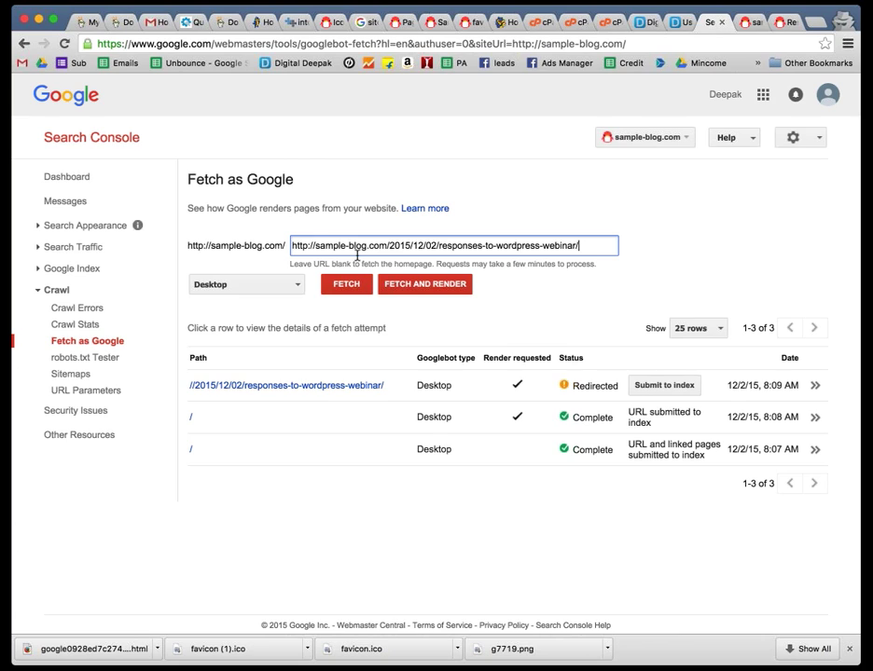
left_click(390, 245)
key("super+BackSpace")
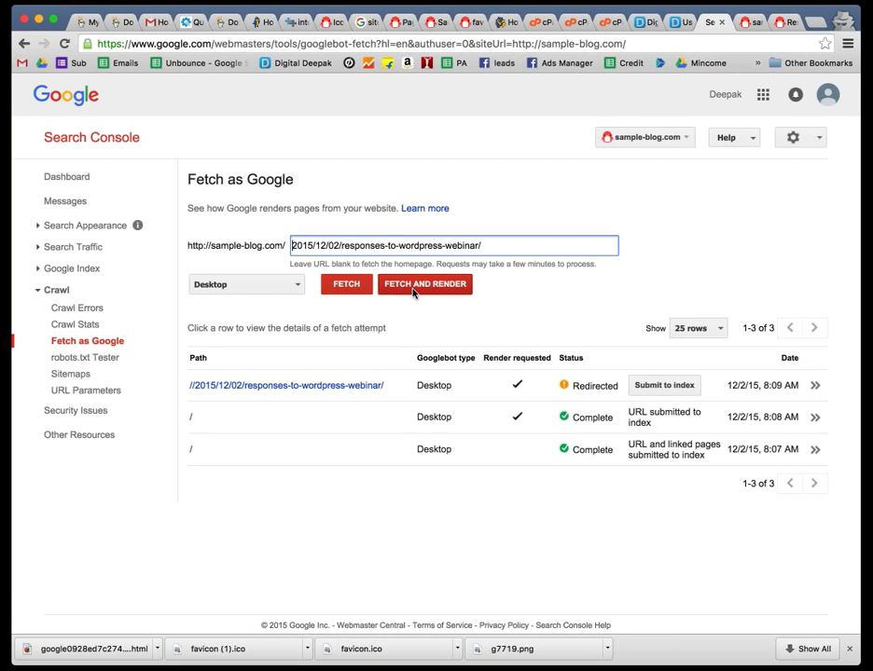
left_click(413, 289)
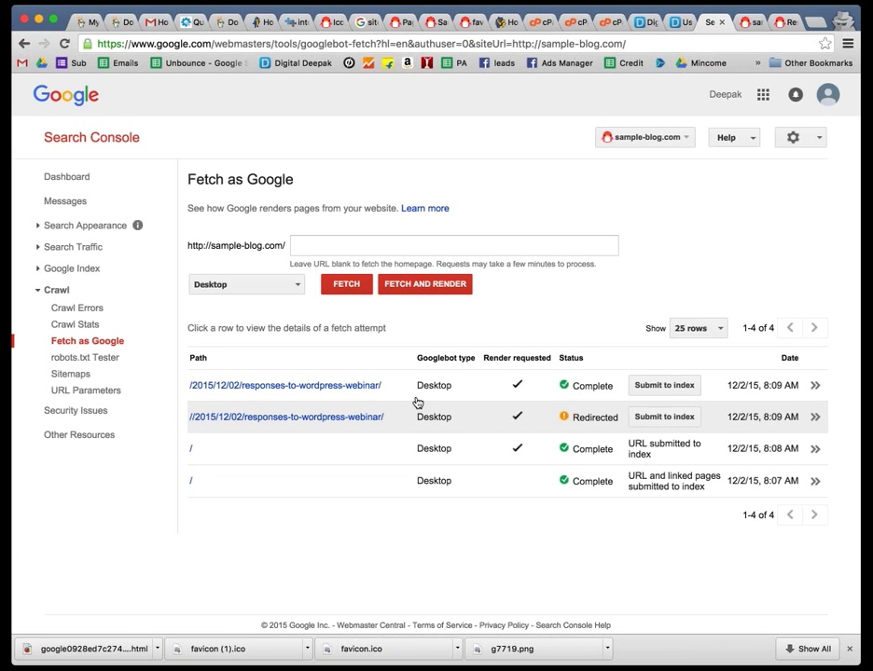
left_click(662, 386)
left_click(244, 442)
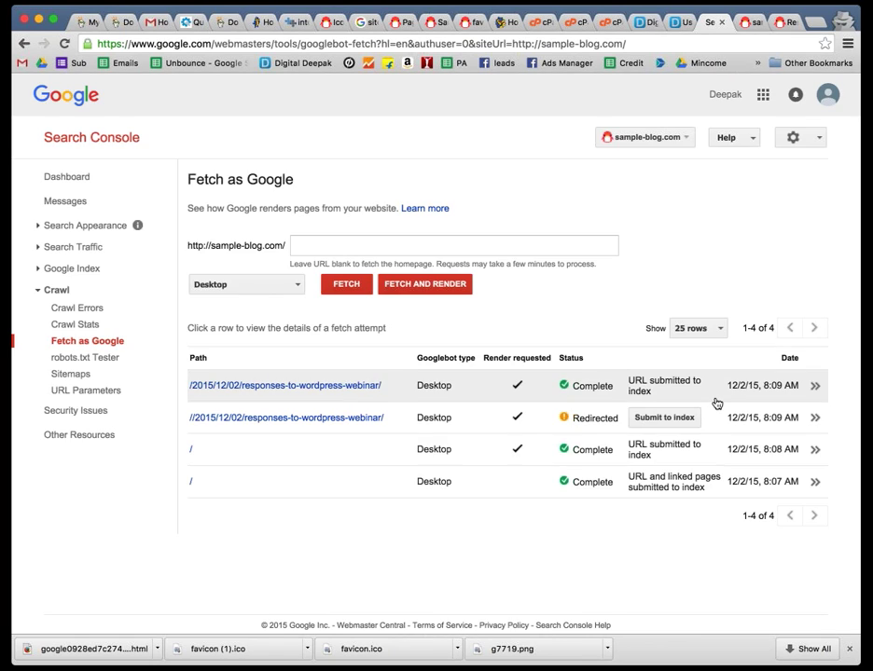
left_click(785, 386)
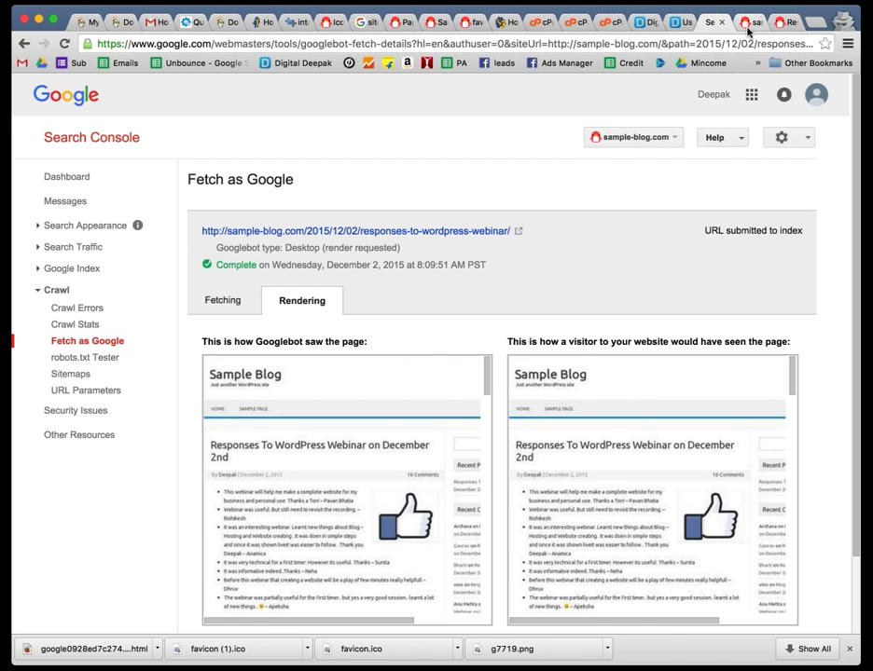
- Close the verification file tab and go to the Sample Blog homepage
left_click(746, 24)
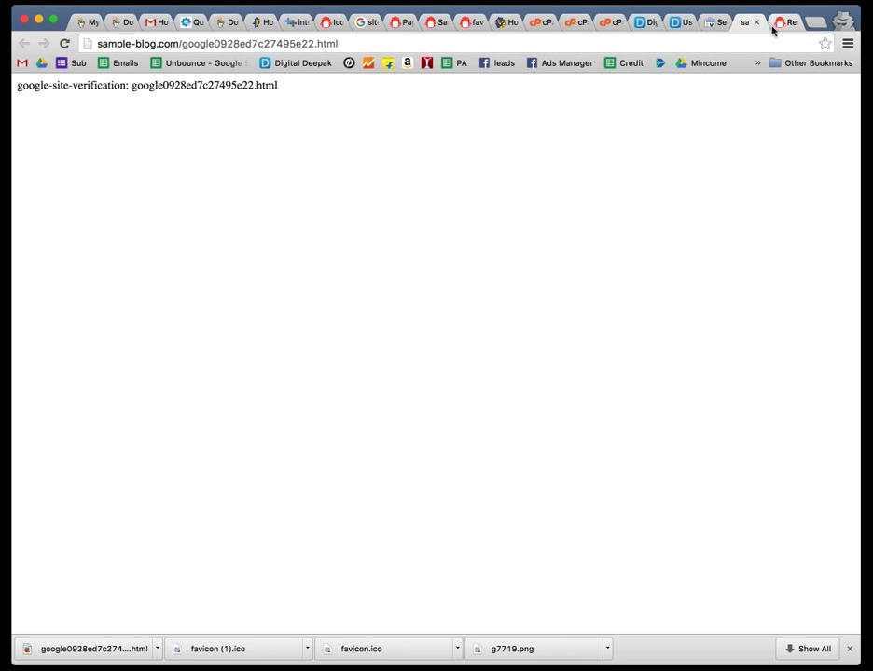
left_click(772, 28)
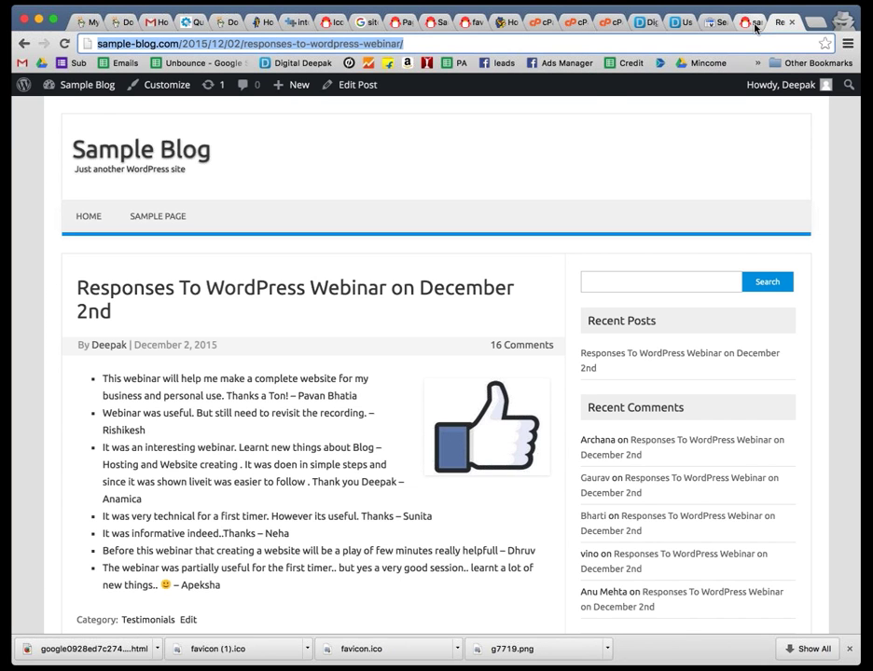
left_click(755, 26)
left_click(756, 24)
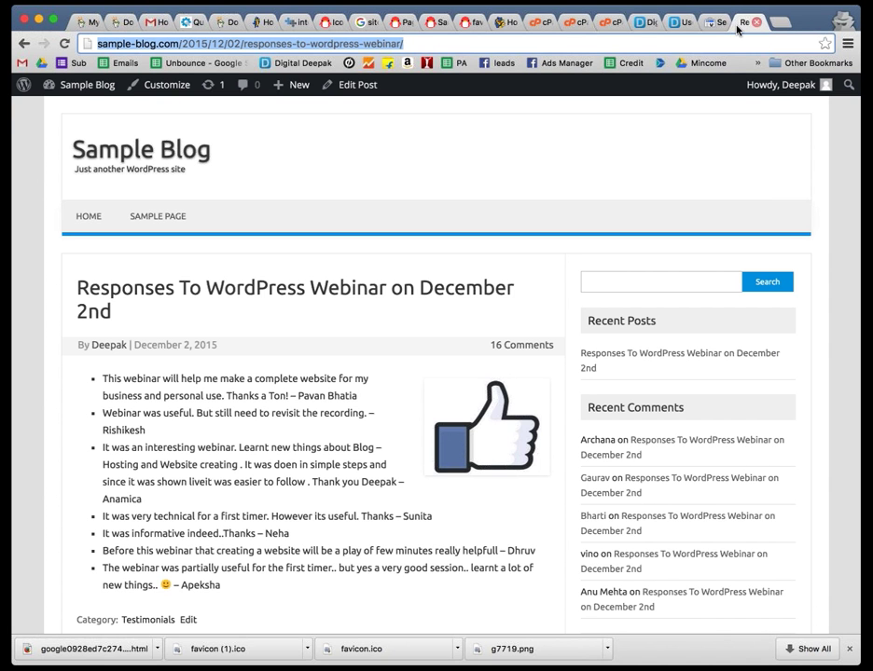
left_click(113, 157)
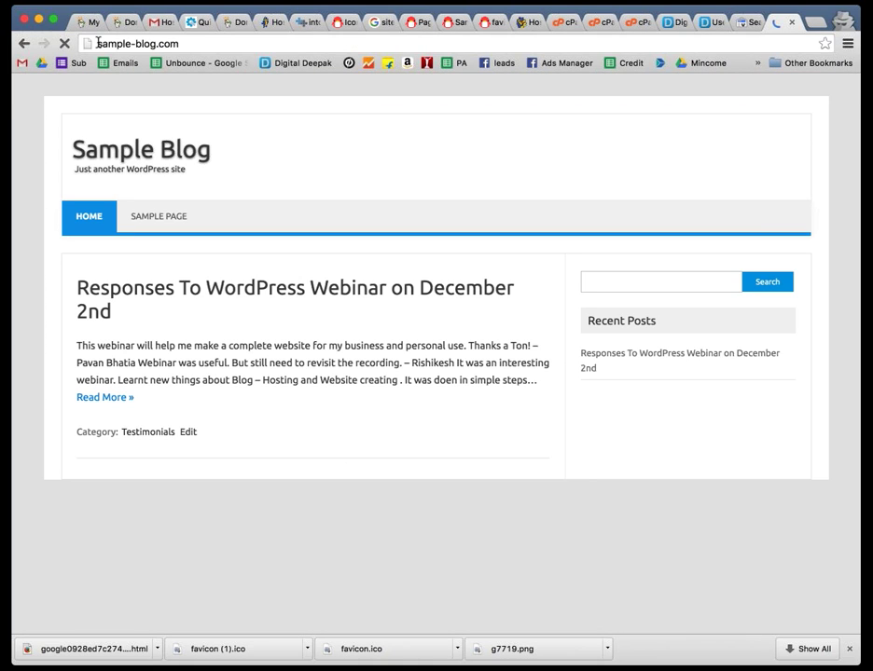
- Prefix the homepage address with 'site:' and search site:sample-blog.com
left_click(97, 42)
left_click(97, 43)
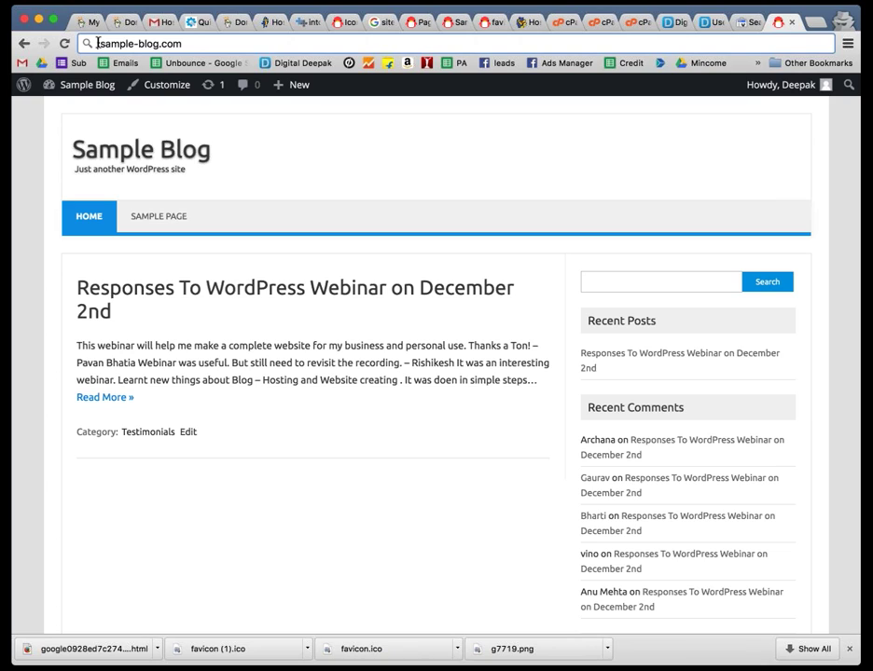
type("site:")
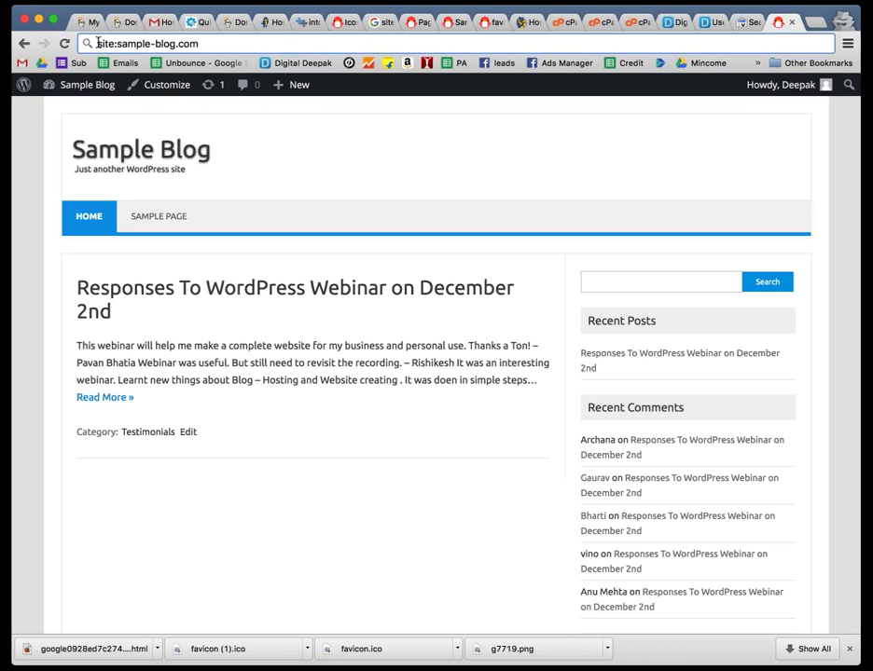
key("Left")
key("BackSpace")
type("e")
key("Return")
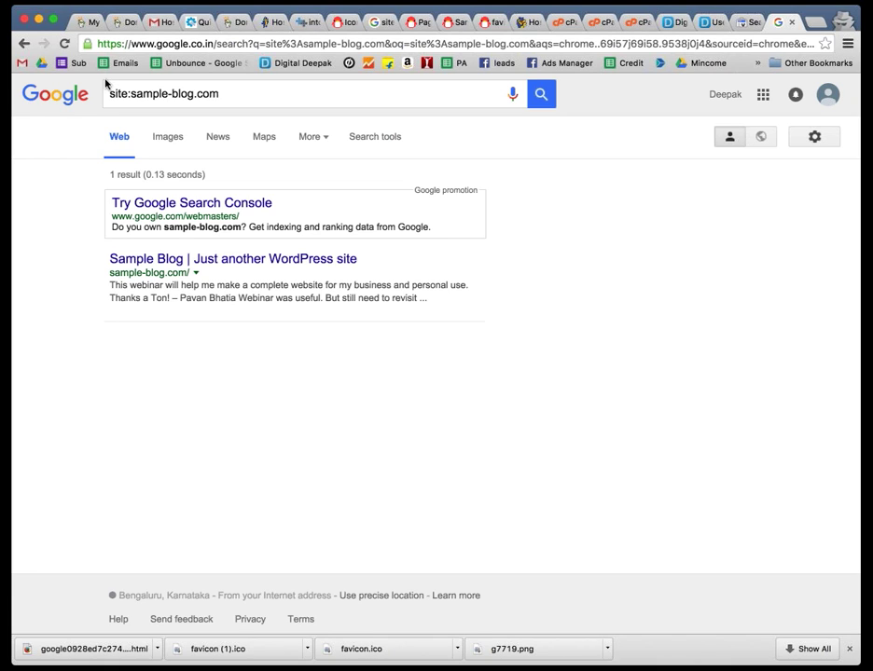
- Refresh the site:sample-blog.com results and copy the query
left_click(548, 100)
left_click(443, 102)
key("super+a")
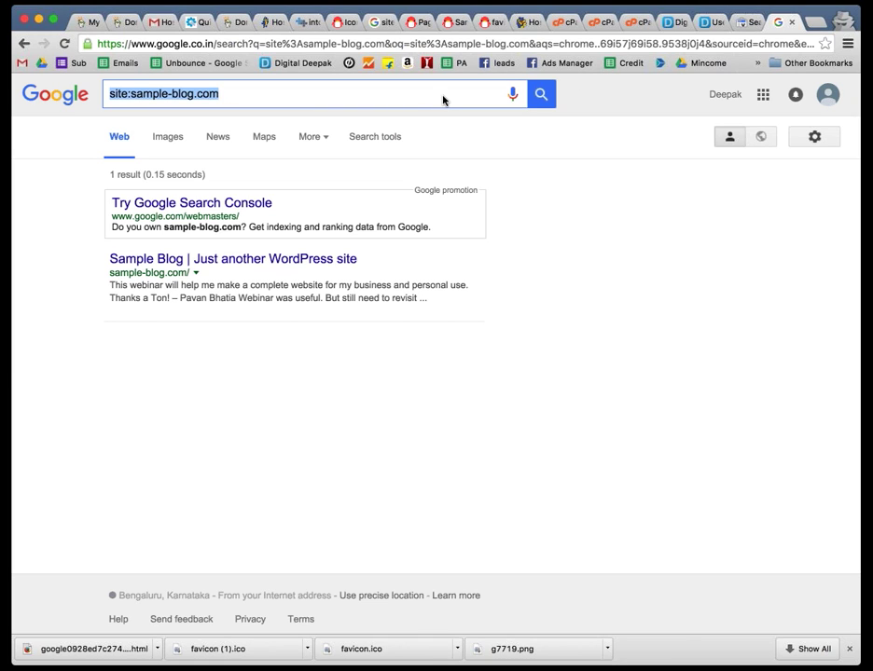
key("super+c")
- Run the query in a new incognito window, showing the single Sample Blog result
key("super+shift+n")
key("super+v")
key("Return")
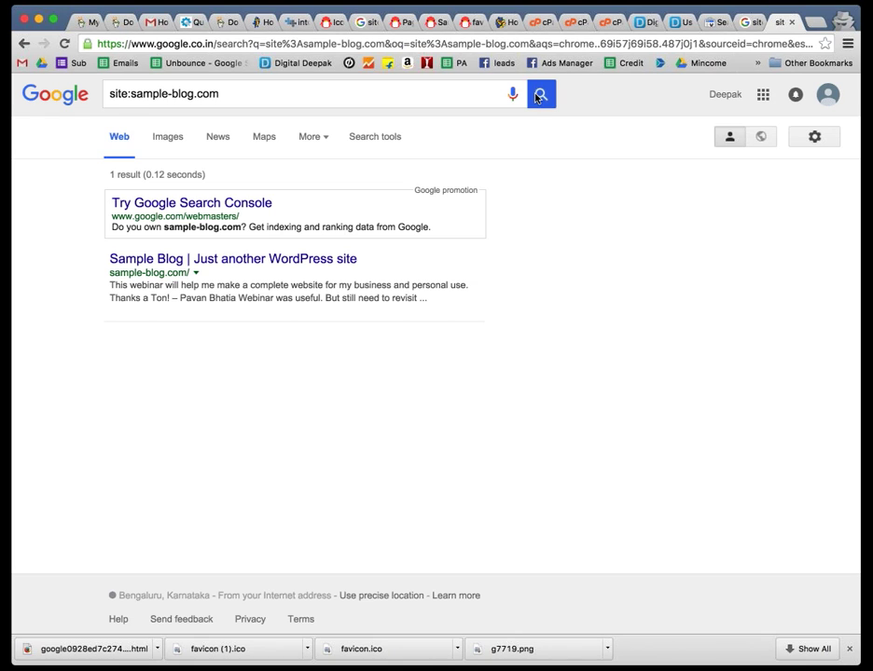
left_click(538, 97)
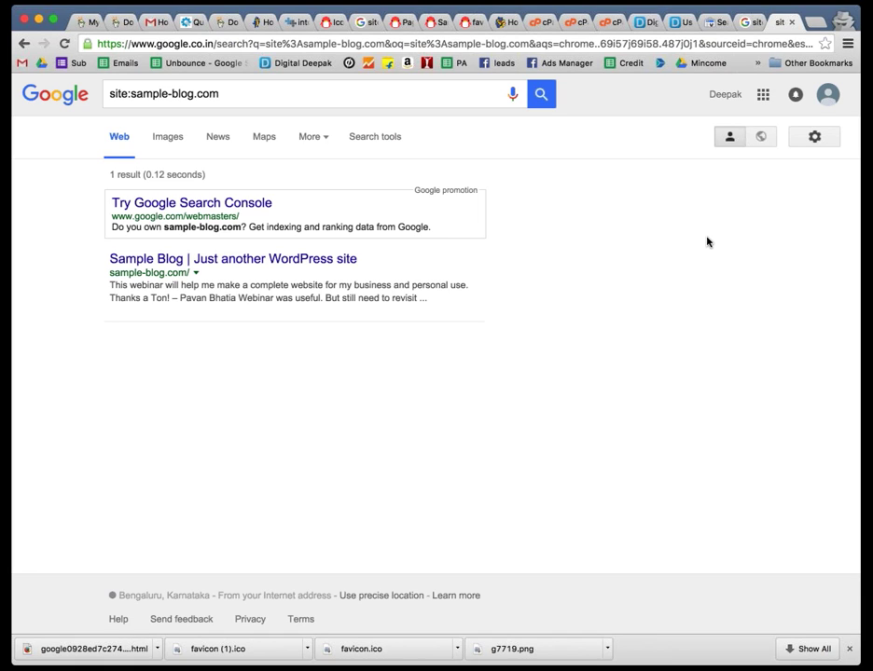
- Close the webmaster tools article, Search Console, search results and file upload tabs
left_click(669, 20)
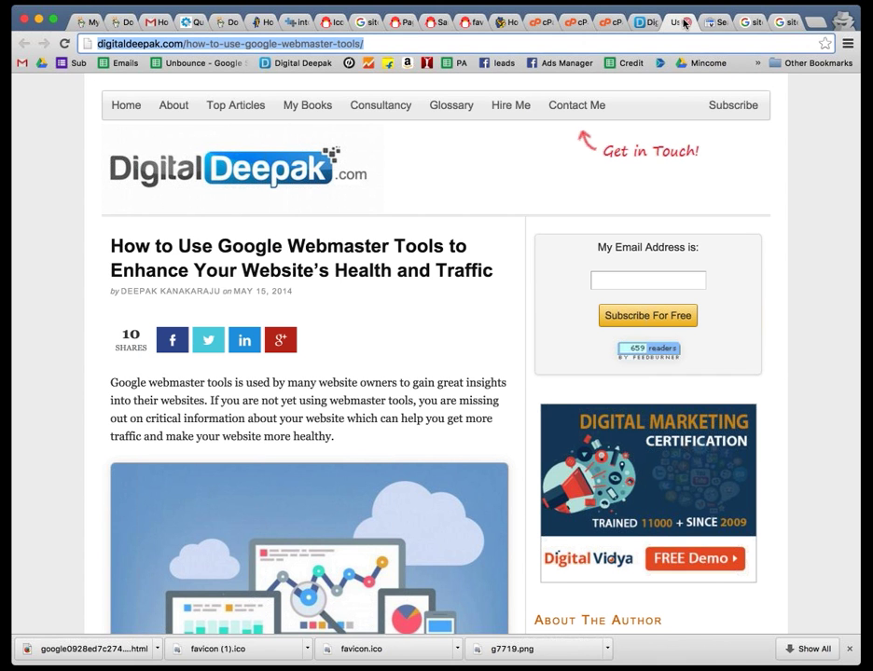
key("ctrl+w")
left_click(652, 24)
left_click(651, 23)
left_click(651, 24)
left_click(651, 23)
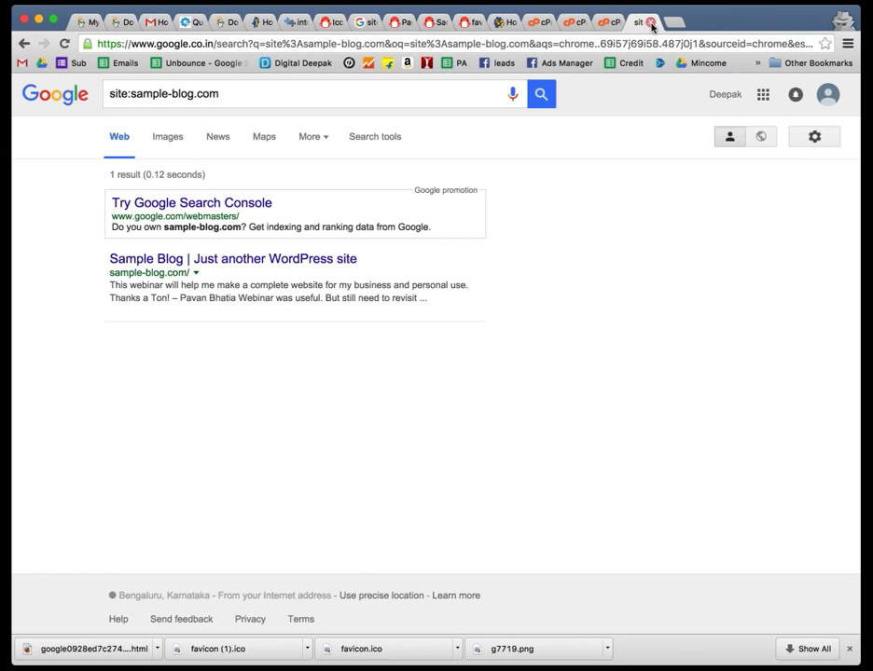
left_click(651, 24)
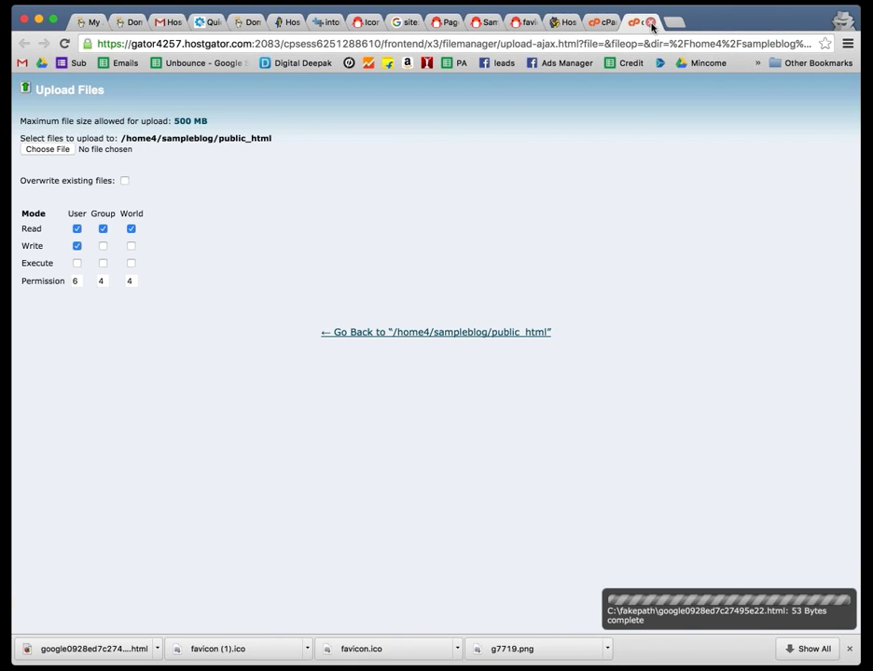
left_click(651, 23)
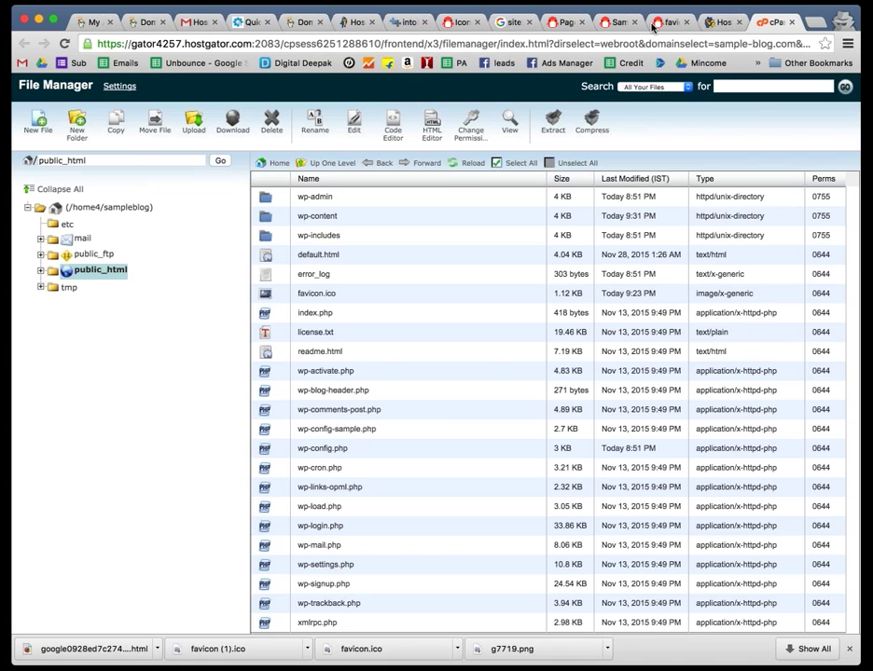
left_click(508, 28)
key("Return")
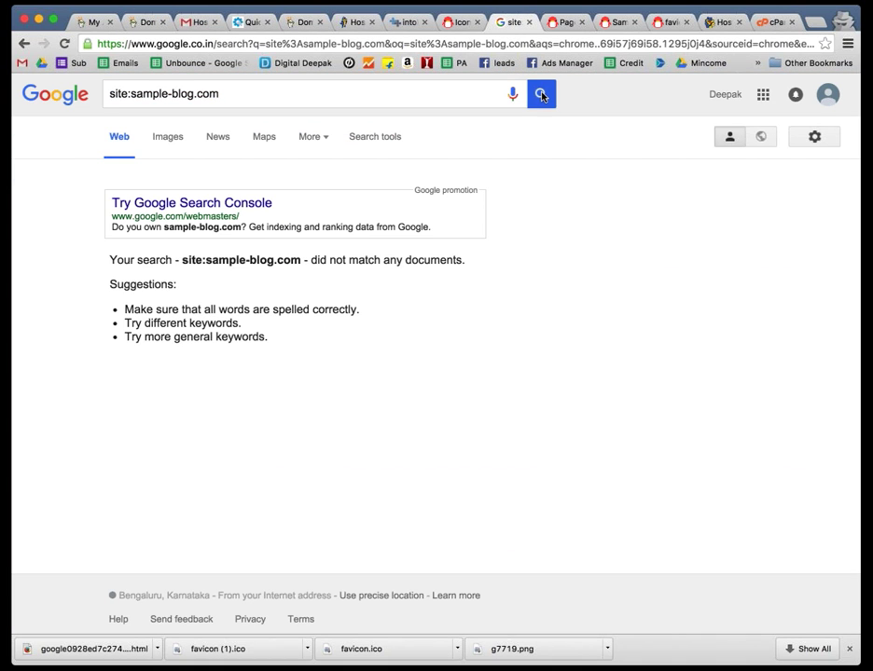
left_click(529, 23)
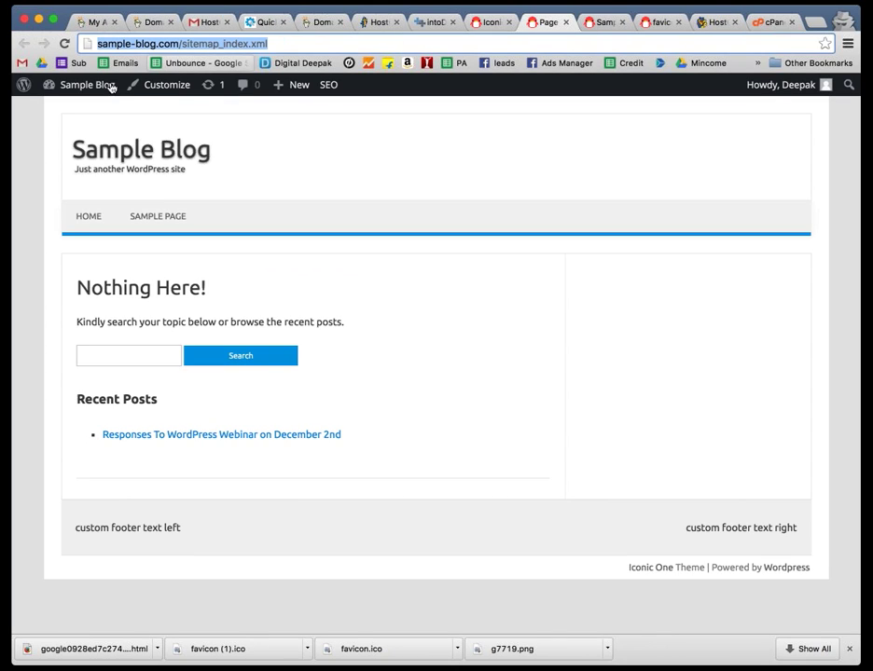
- Open the Sample Blog admin Dashboard from the admin-bar dropdown
mouse_move(110, 89)
left_click(94, 110)
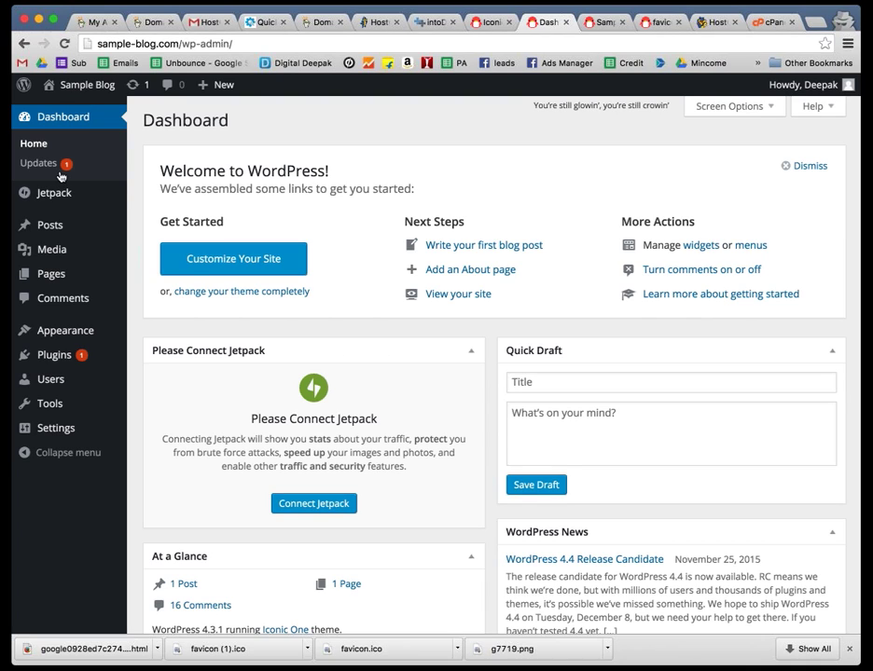
mouse_move(72, 361)
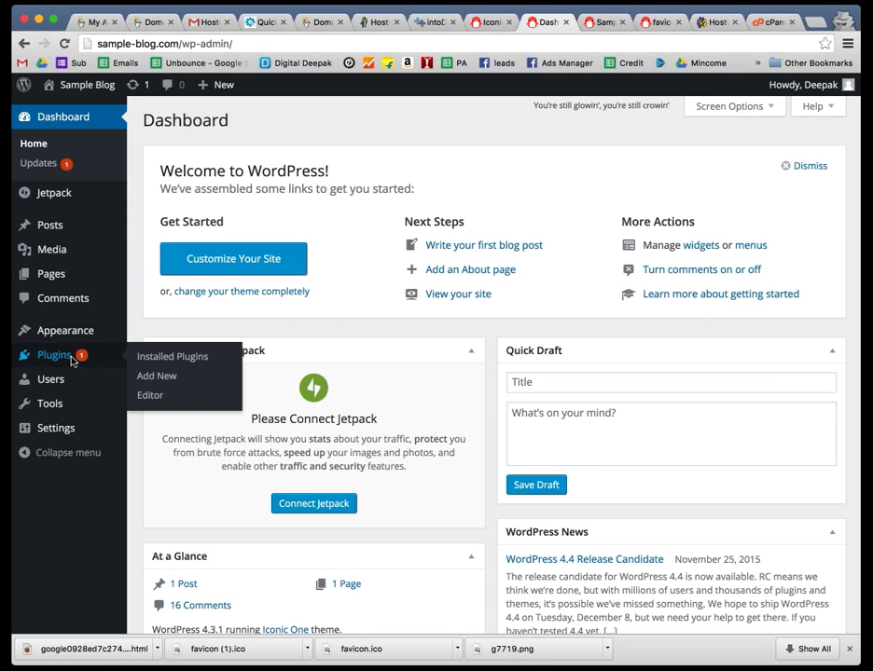
- Search 'top 10 free plugins' in a new incognito tab, then return to the cPanel File Manager
key("super+t")
type("top")
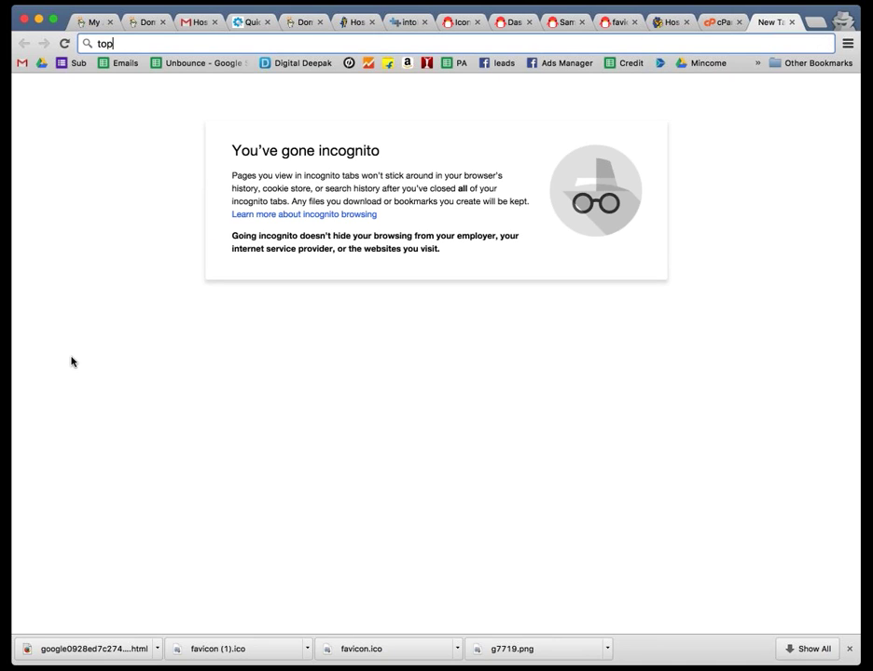
type(" 10 free plugins")
key("Return")
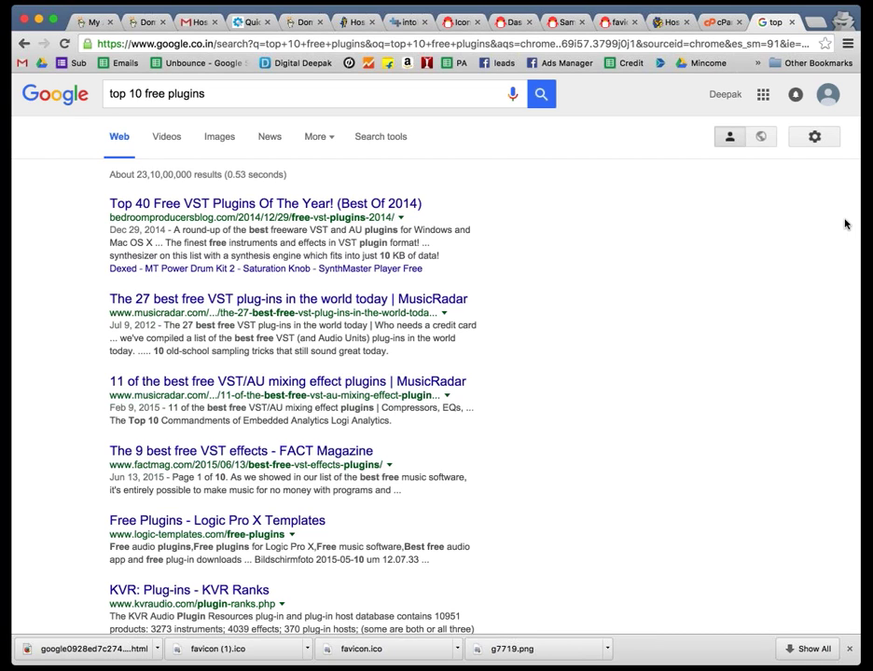
left_click(717, 27)
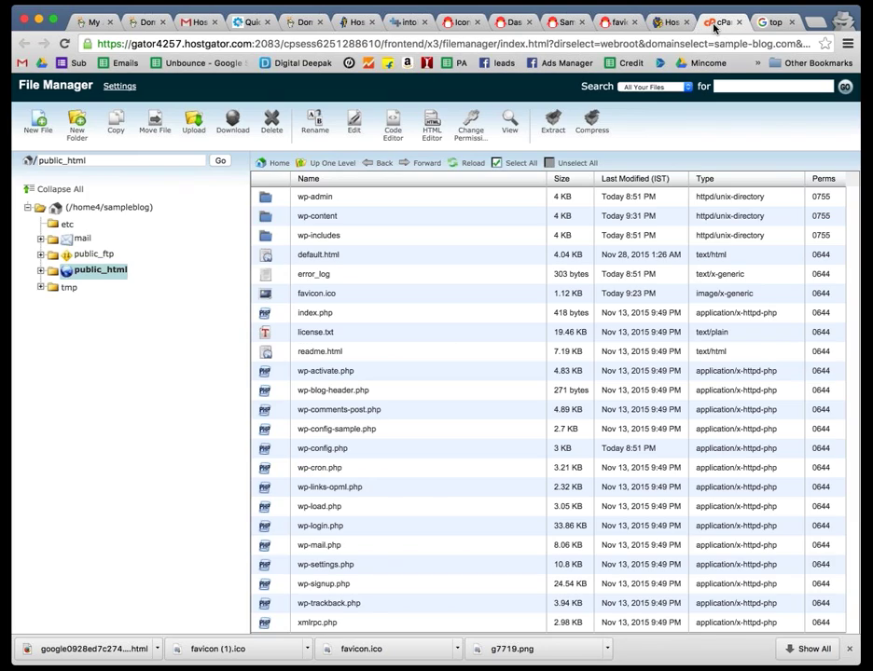
- Move past the HostGator and WordPress tabs to the HostGator 'Your Account Info' email in Gmail
left_click(665, 24)
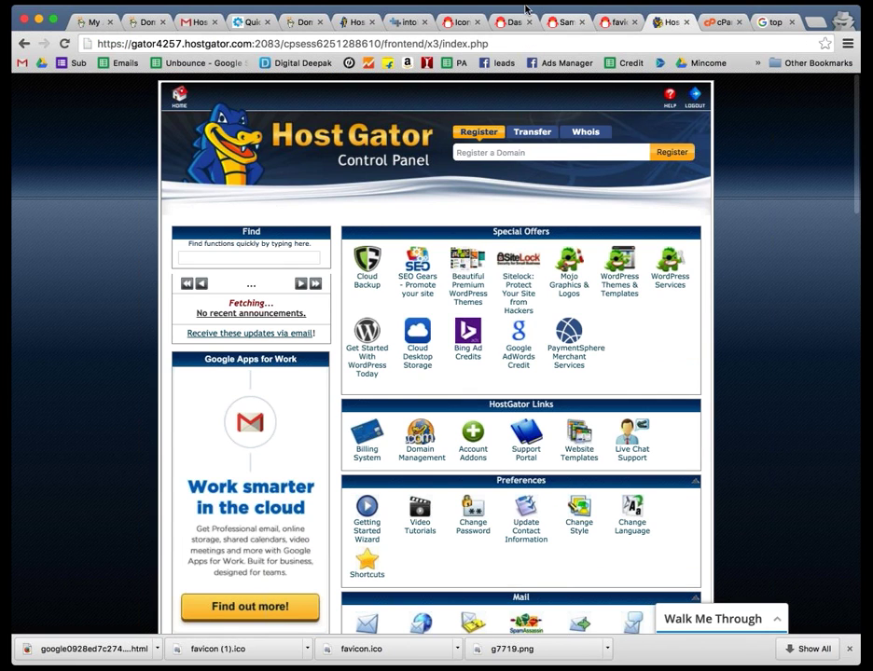
left_click(509, 21)
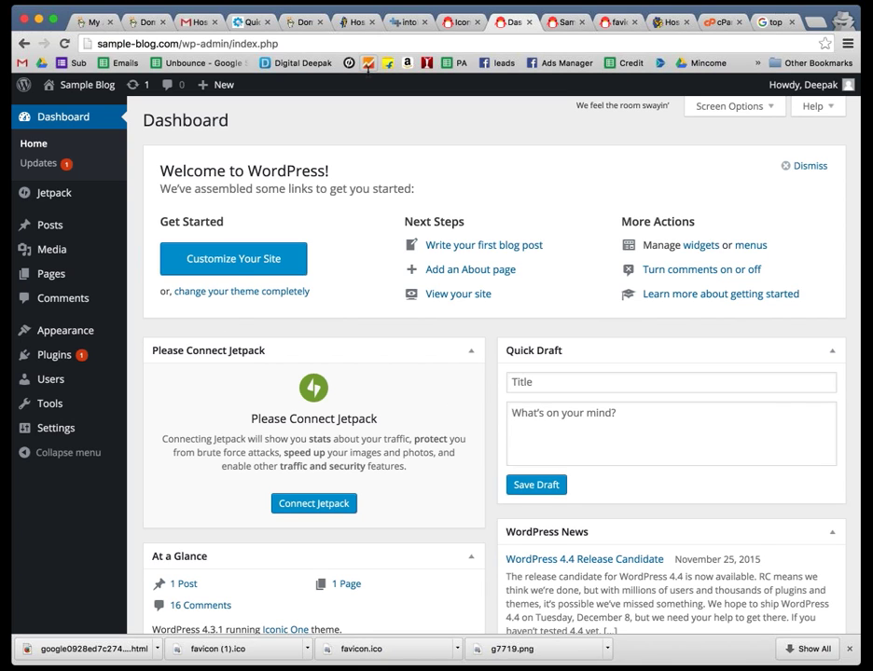
left_click(194, 23)
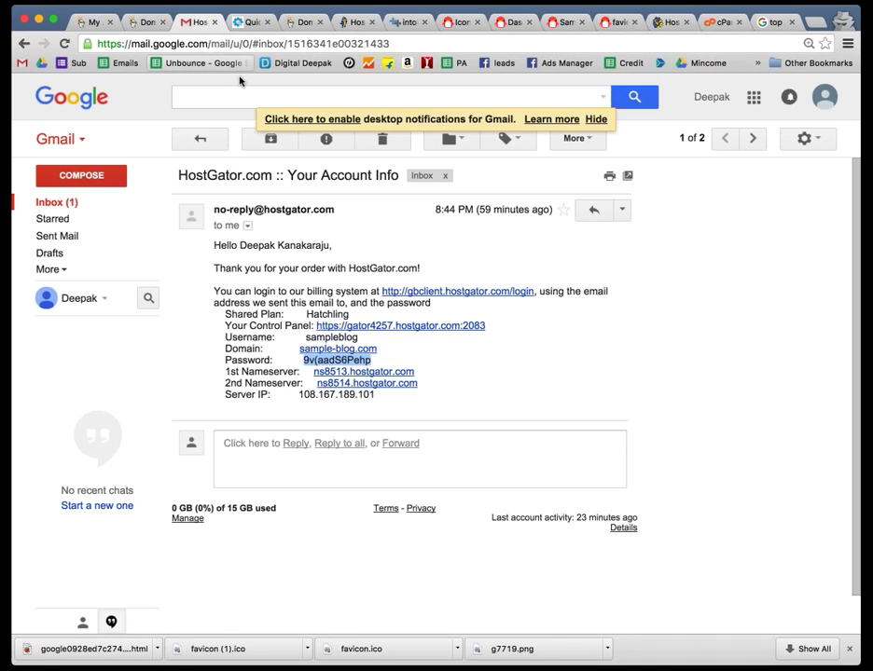
- Leave the HostGator account email and go back to the Gmail inbox
left_click(202, 140)
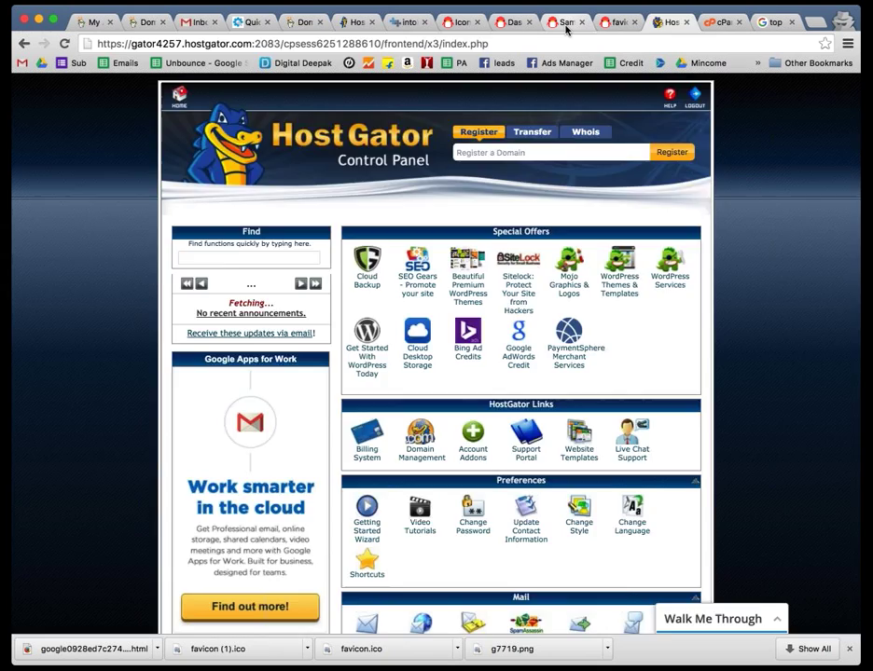
- Go from the Sample Blog site to its dashboard and the Installed Plugins page
left_click(565, 23)
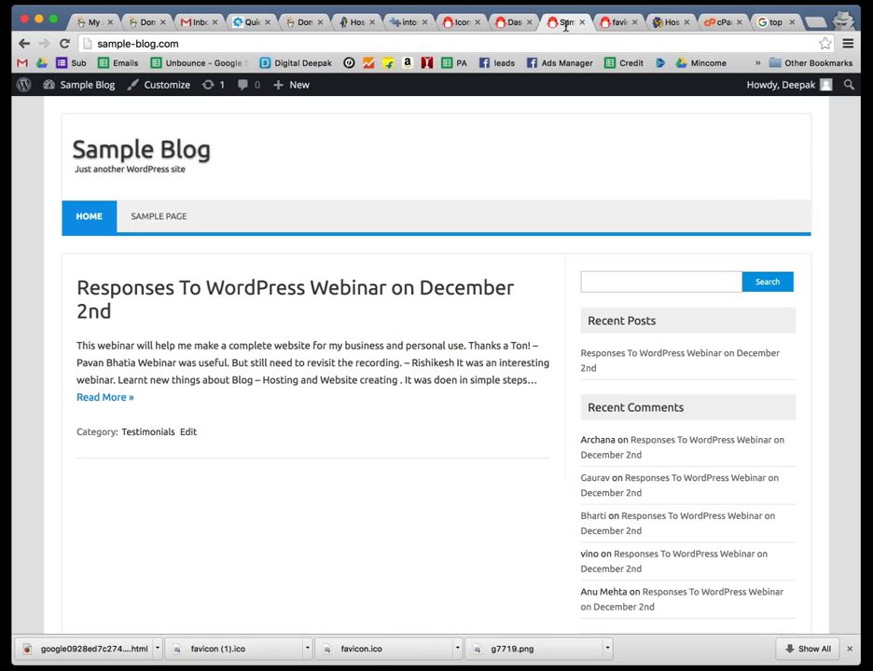
left_click(49, 91)
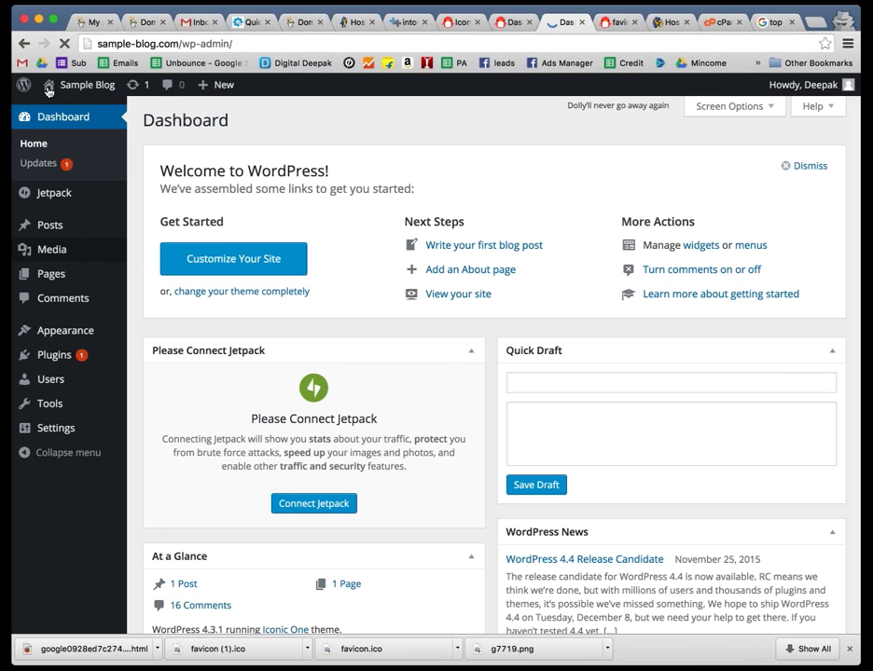
left_click(101, 363)
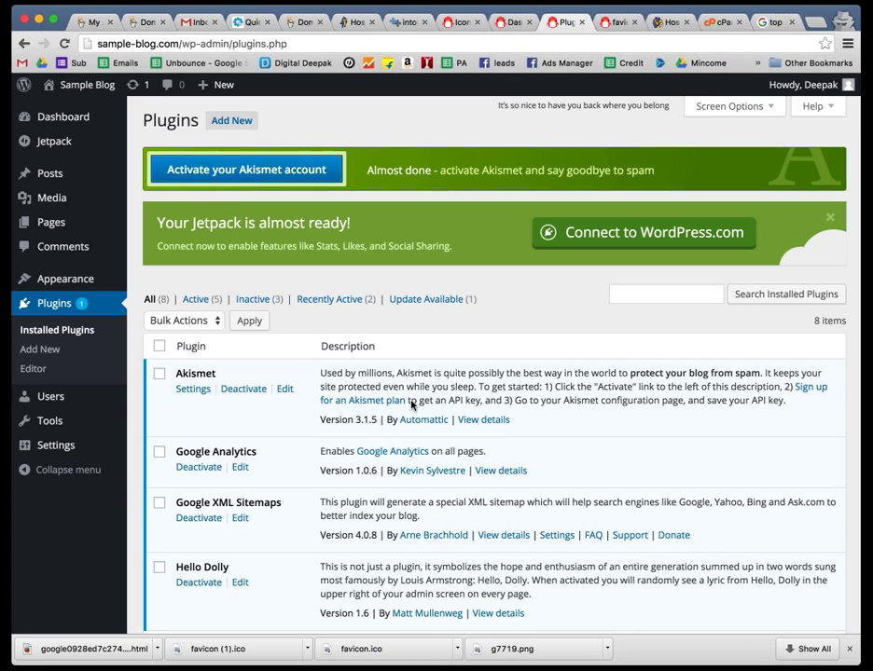
- Go to the WordPress Add Plugins page from the Plugins menu
left_click(76, 358)
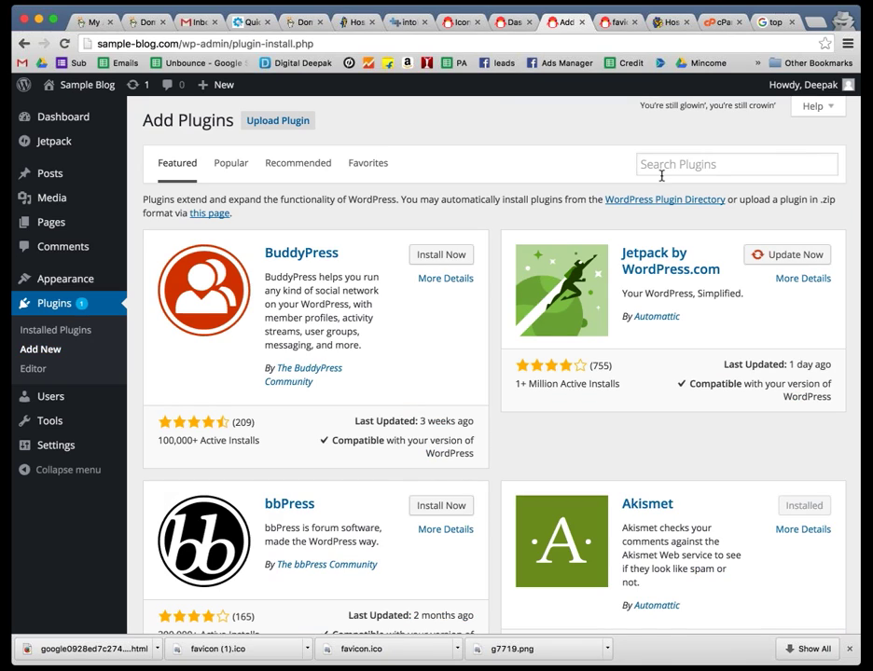
- Open All Pages to show the single published Sample Page
left_click(661, 176)
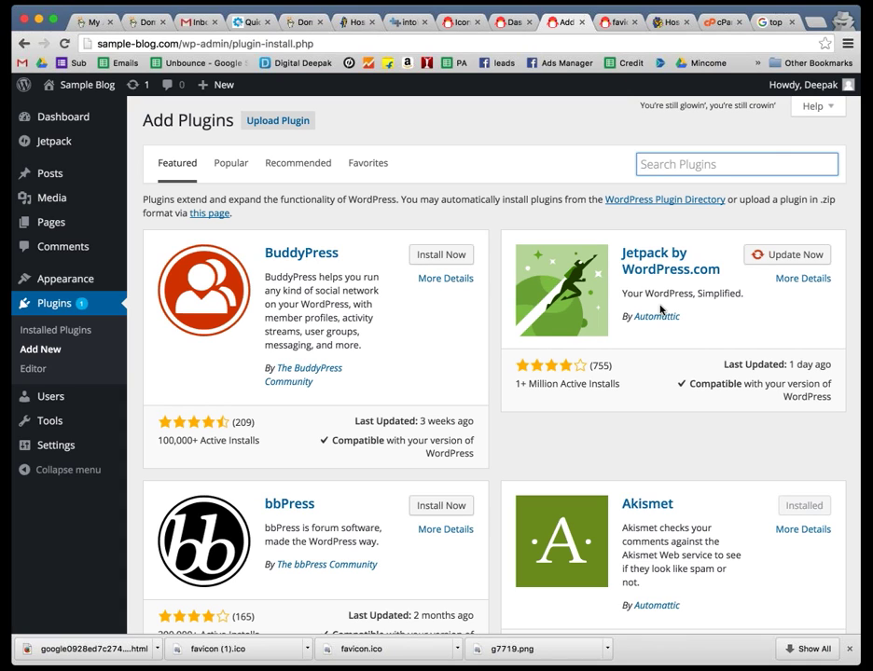
left_click(64, 228)
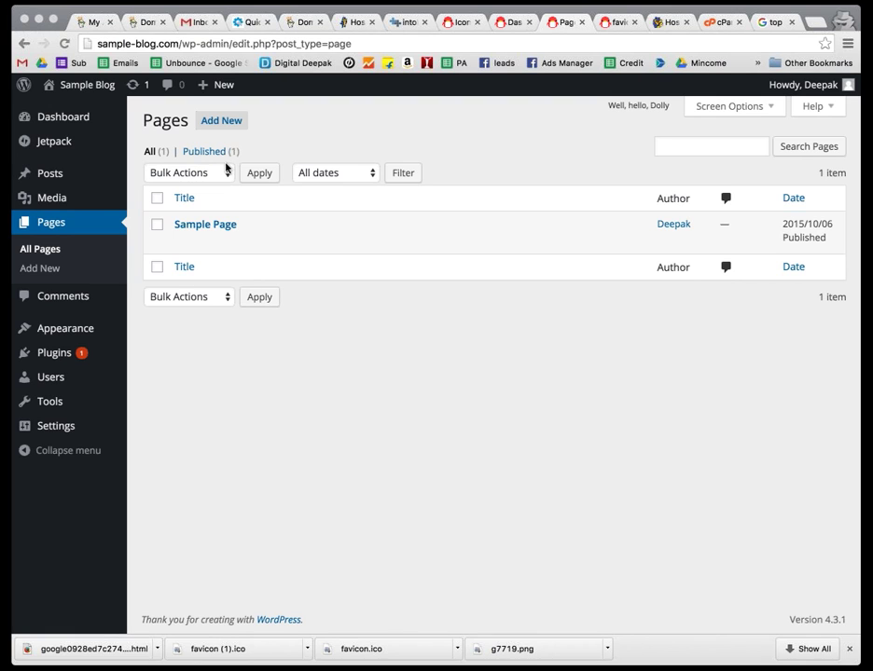
- Return to the WordPress Dashboard, then switch to the 'top 10 free plugins' Google results
left_click(87, 117)
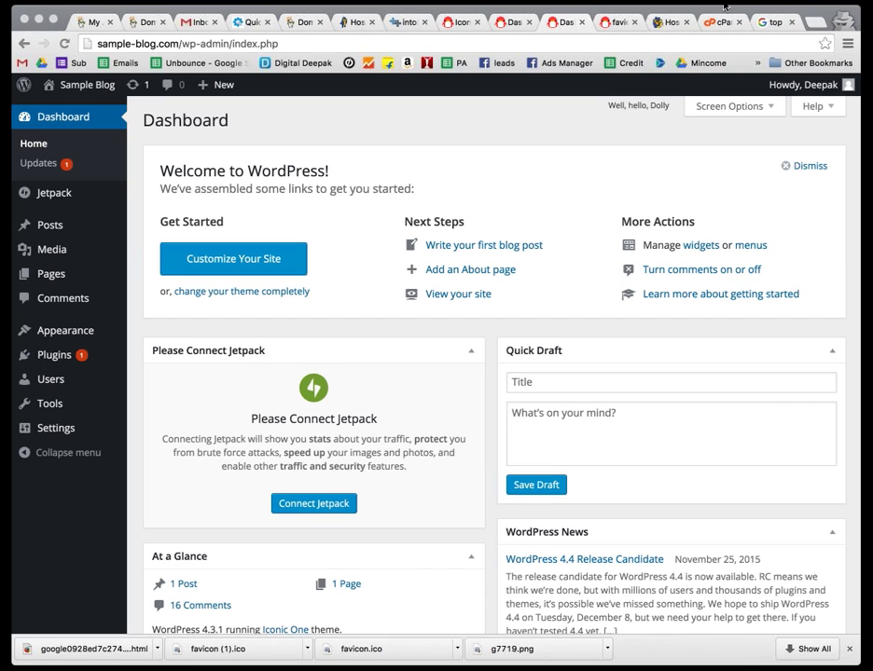
left_click(768, 21)
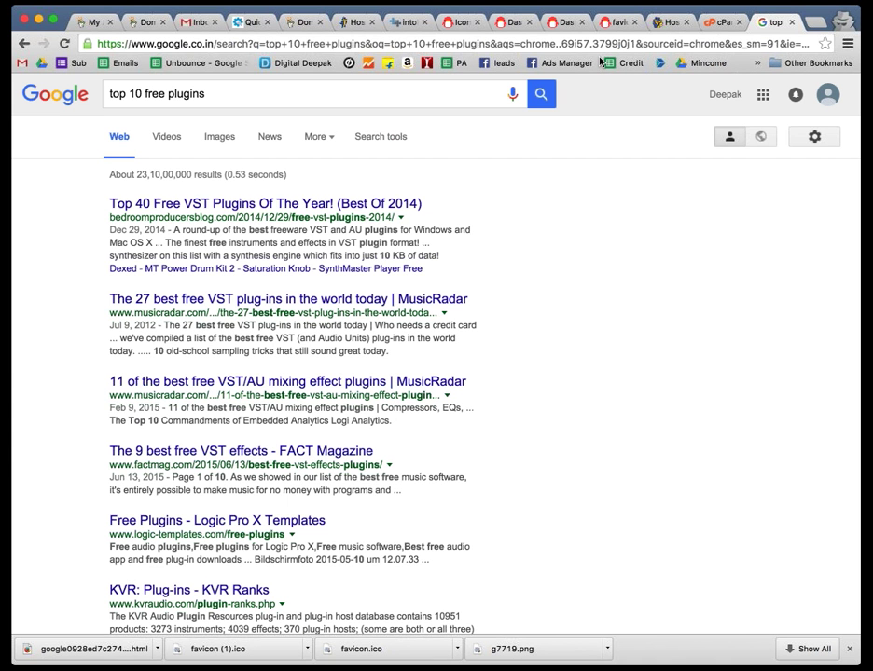
- Search Google for site:sample-blog.com and retype the query in lowercase
left_click(477, 82)
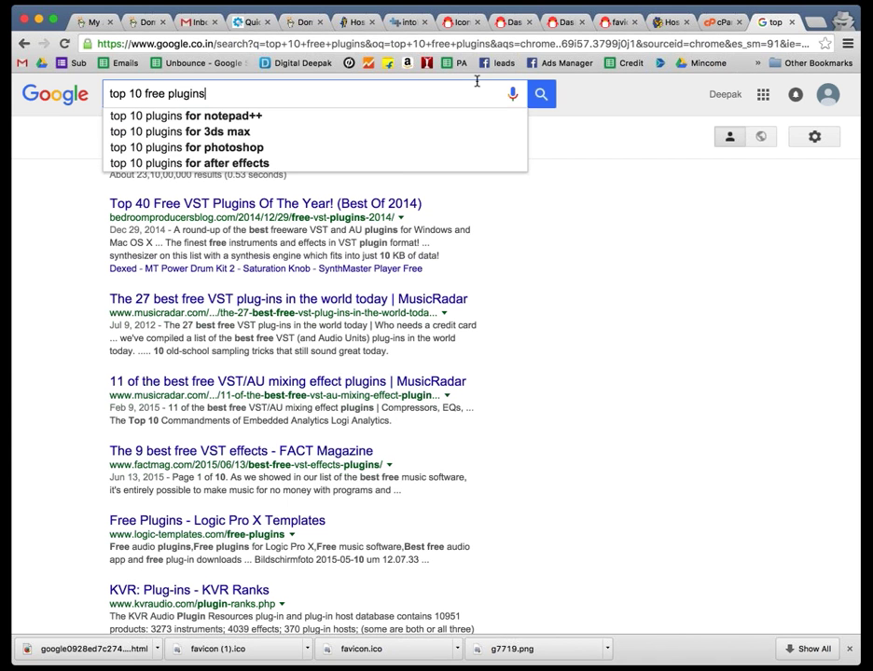
key("super+a")
type("SITE:")
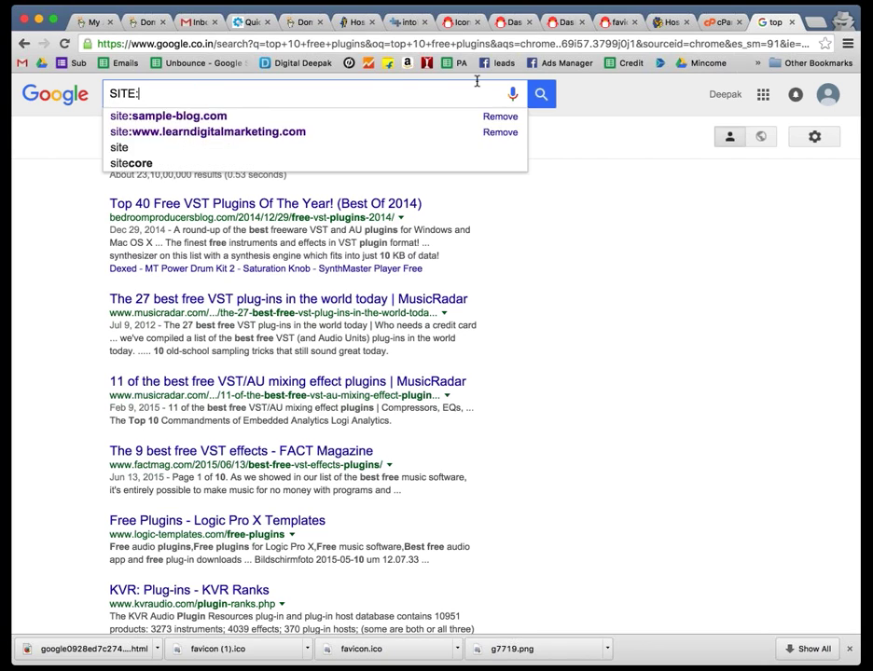
type("SAMPLE-BLOG.COM")
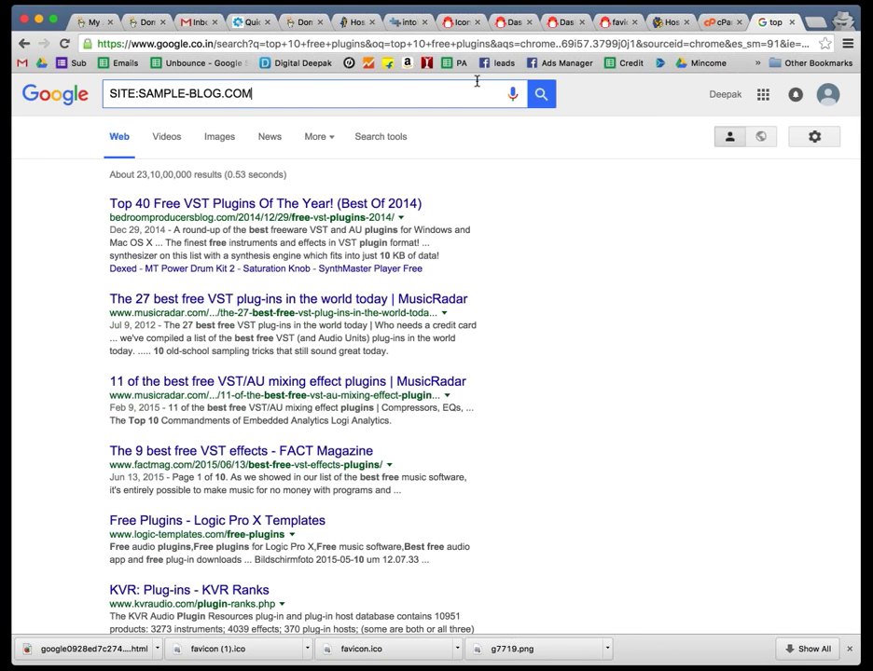
key("Return")
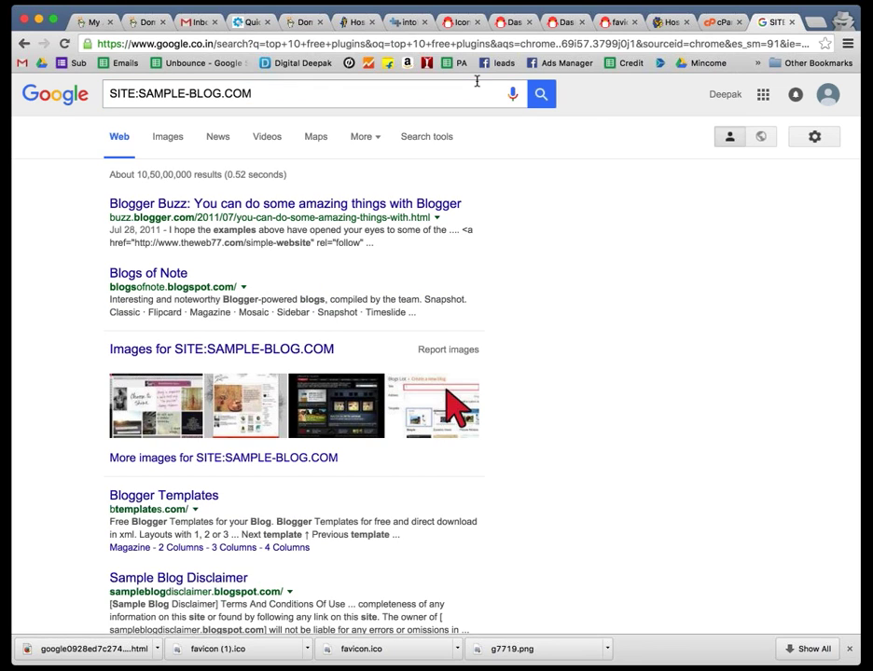
triple_click(343, 97)
type("si")
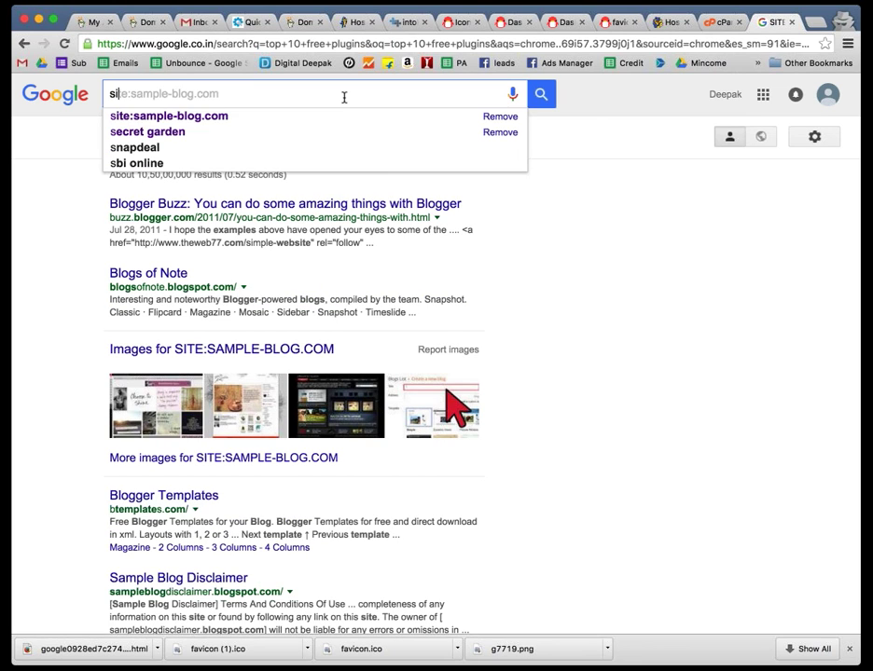
type("te:samp")
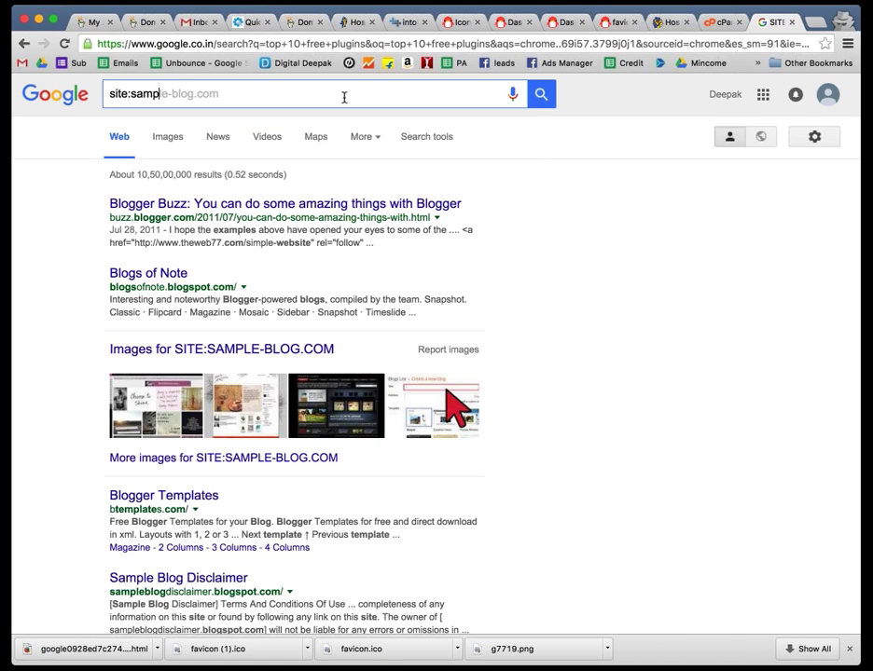
type("le-blog.com")
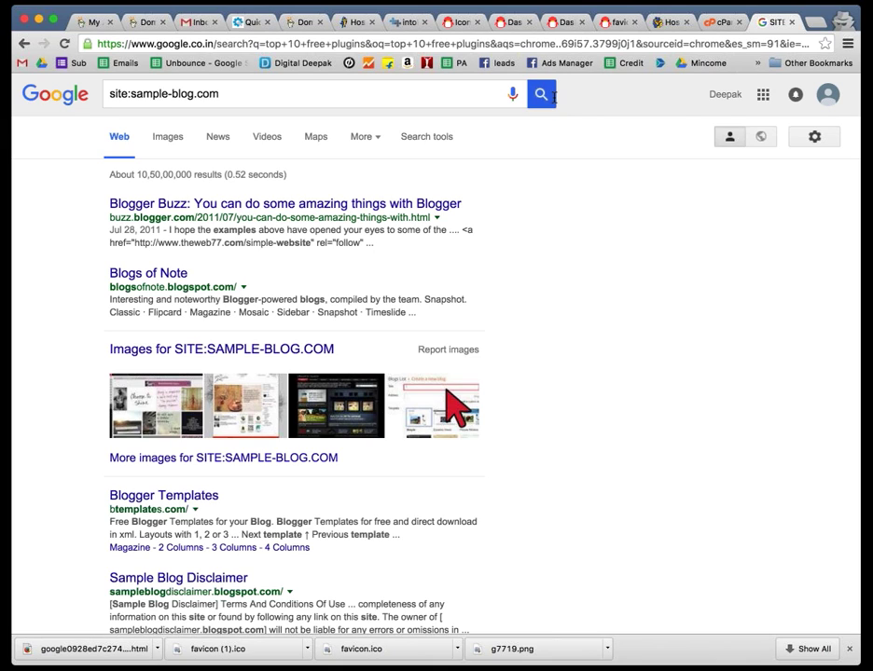
- Copy the site:sample-blog.com query and paste it into a new incognito tab
left_click(553, 96)
key("super+a")
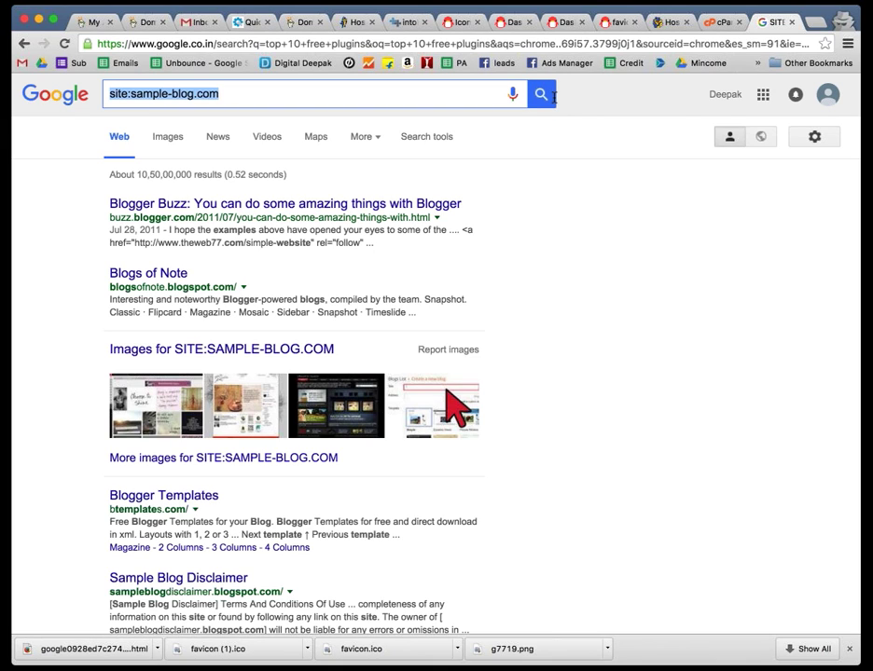
key("super+c")
key("super+t")
key("super+v")
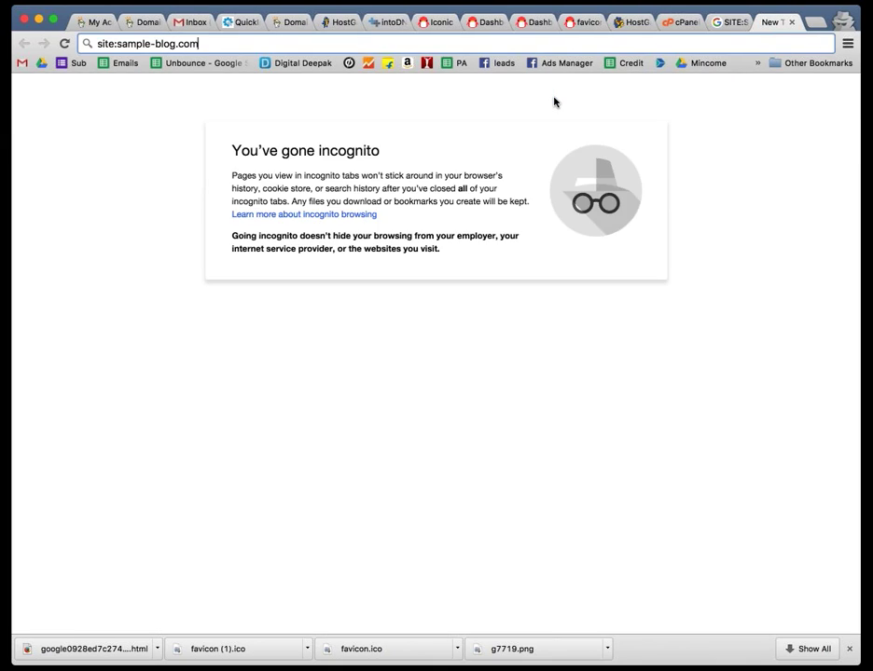
- Run the logged-out site: search, then search the post's title in quotes in a new tab
key("Return")
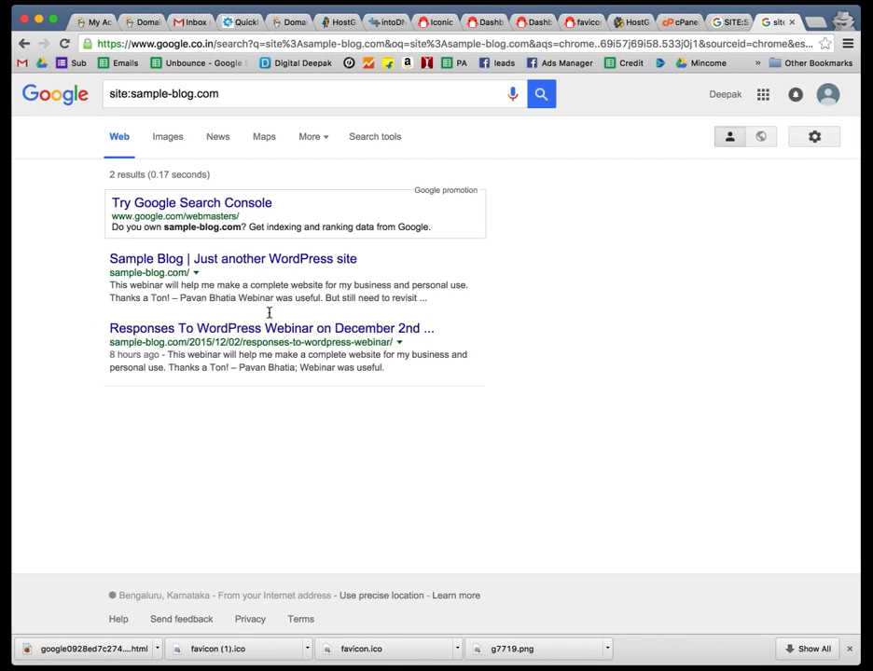
left_click_drag(269, 314, 417, 335)
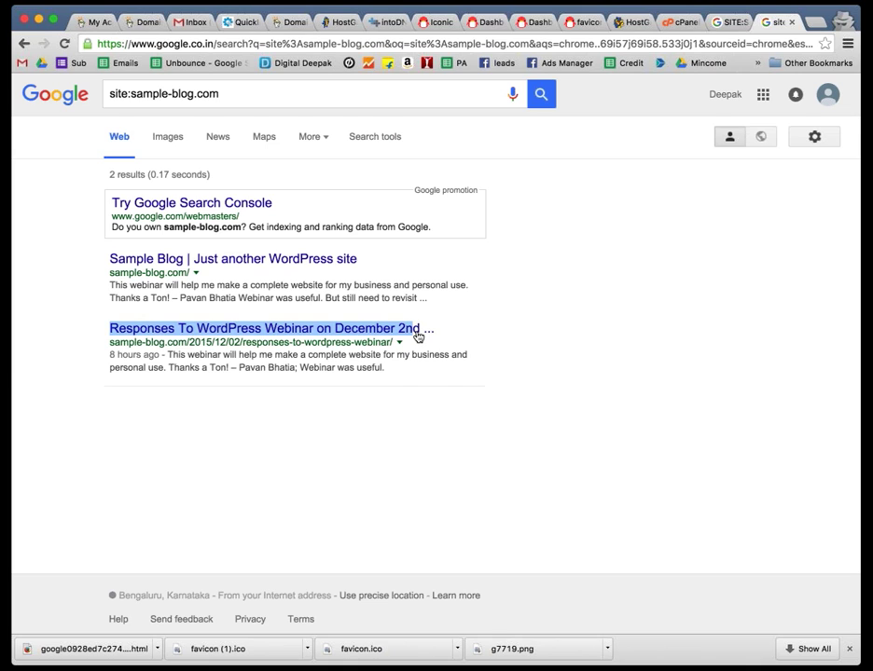
key("super+t")
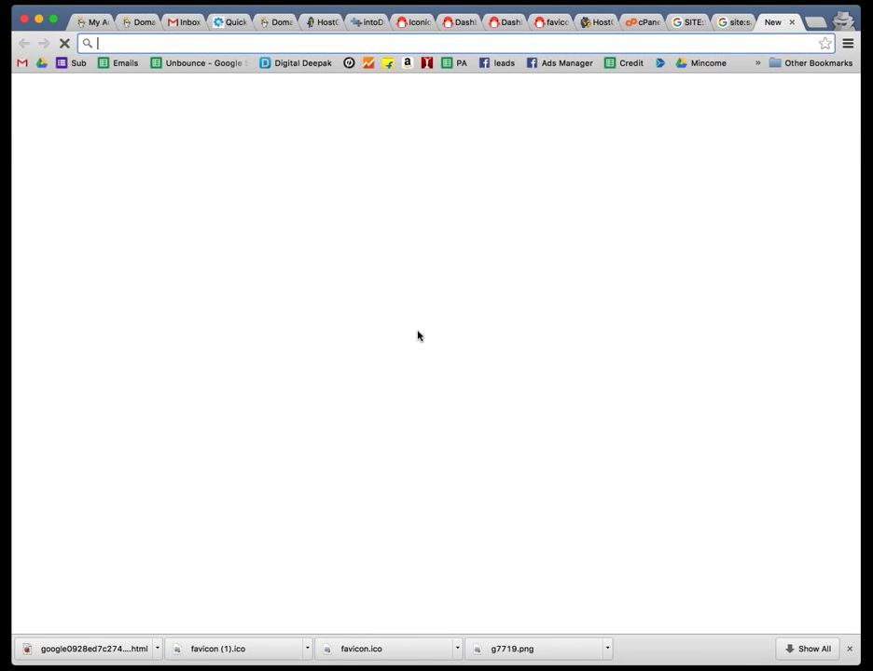
type("\"")
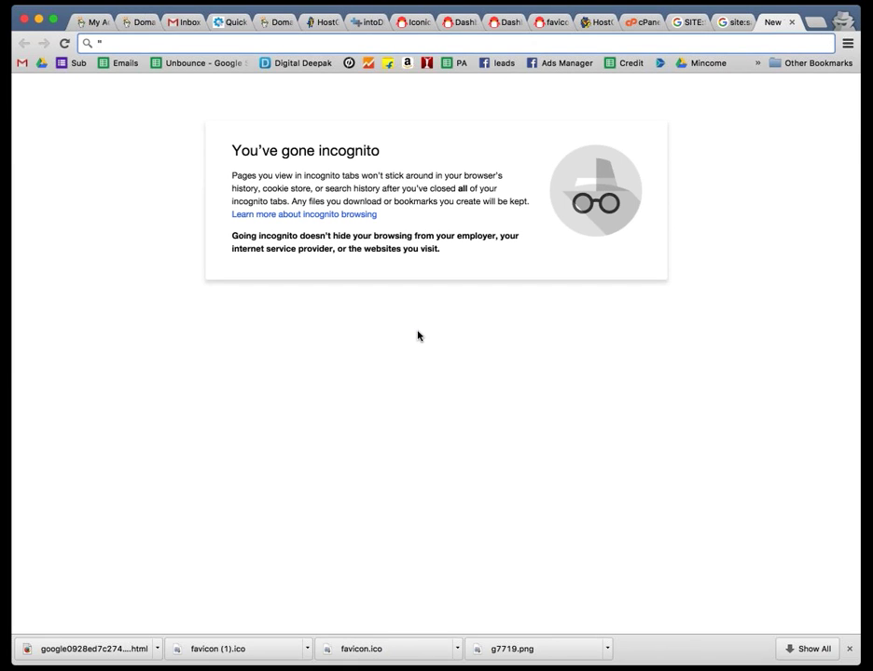
key("super+v")
type("\"")
key("Return")
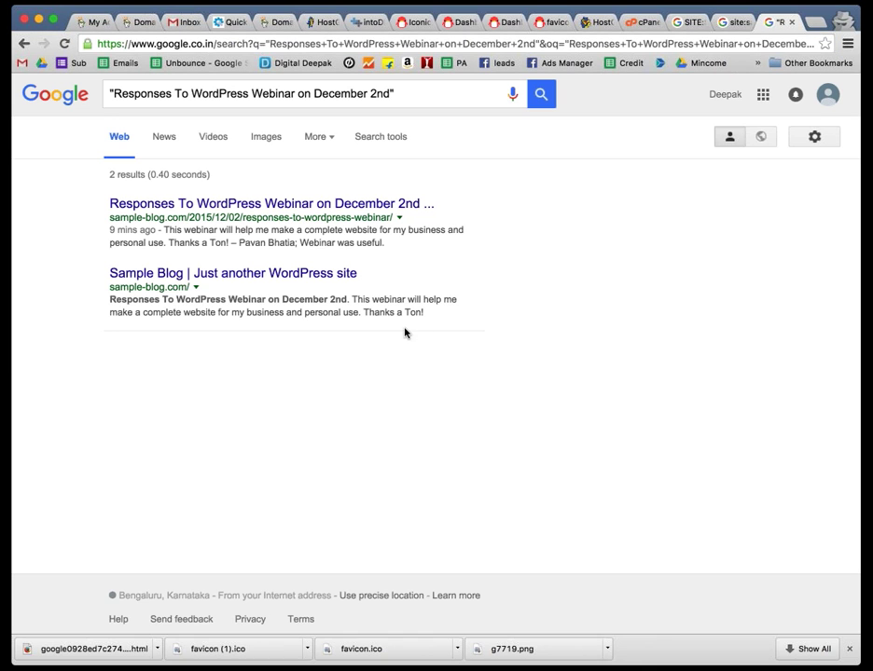
- Select the exact-title query and switch back to the browser window
left_click(390, 96)
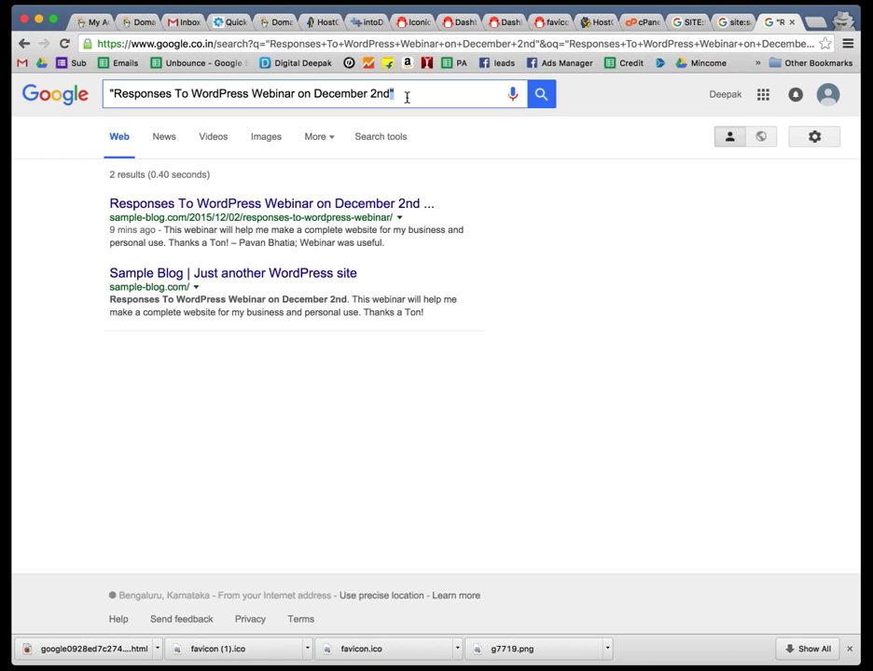
key("super+a")
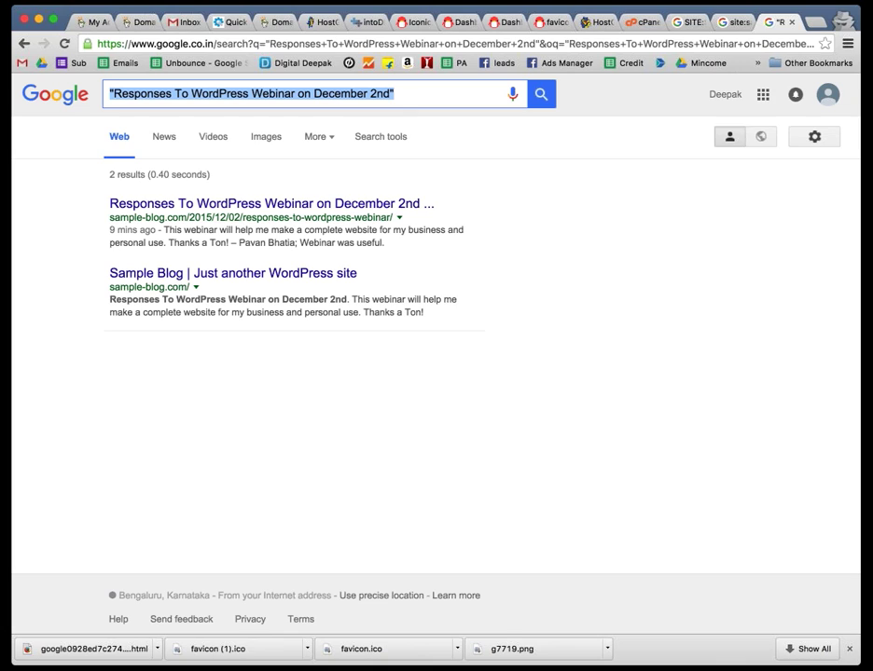
key("super+Tab")
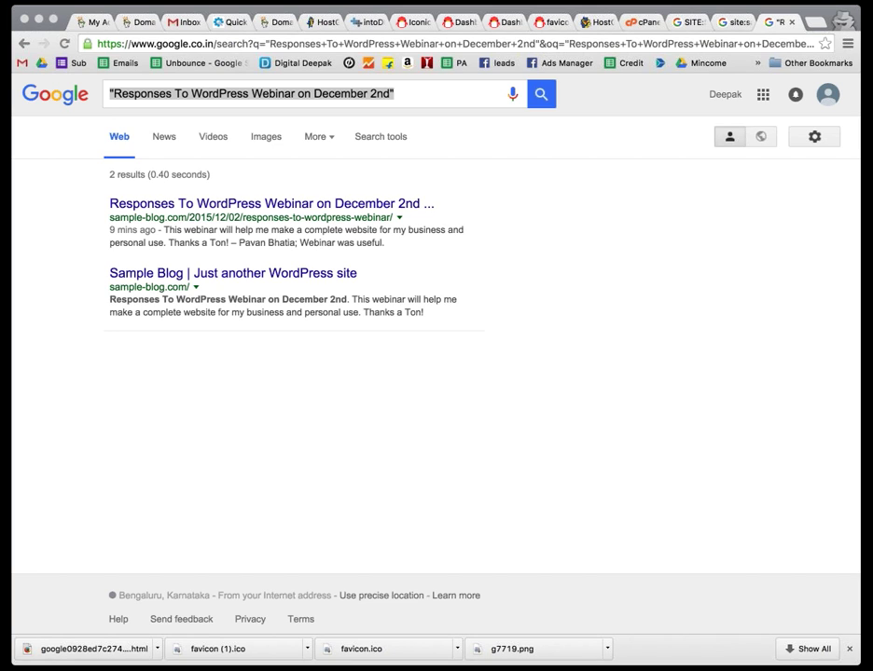
left_click(810, 23)
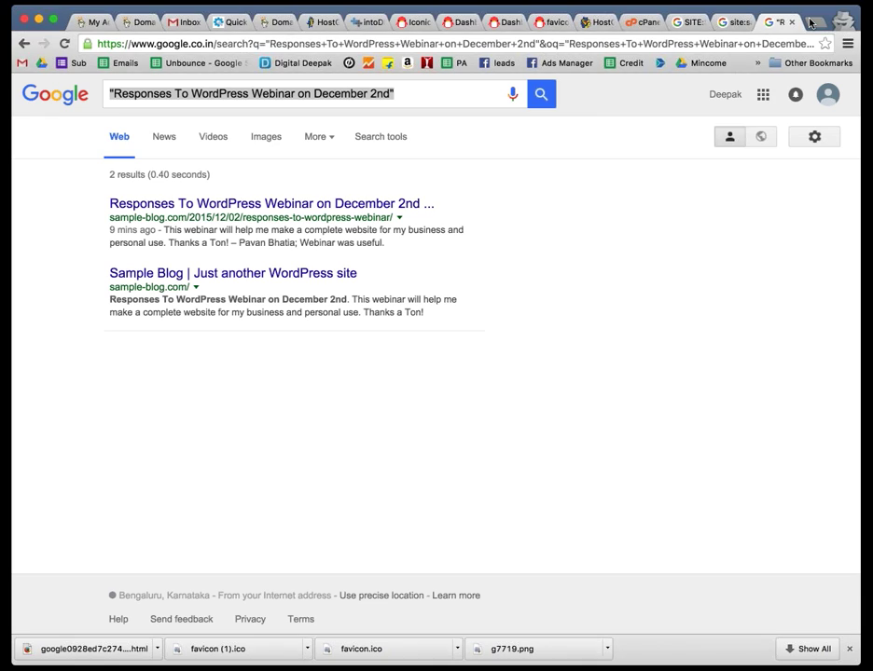
- Search 'difference between wordpress .com and .org' in a new incognito tab
left_click(810, 22)
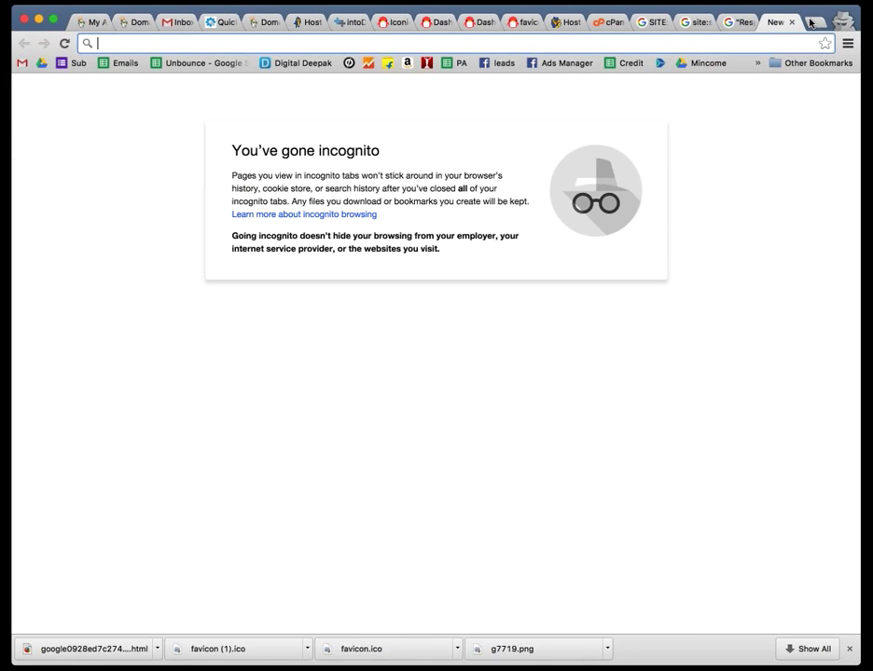
type("difference")
type(" .co")
key("BackSpace")
key("BackSpace")
key("BackSpace")
key("BackSpace")
type("betw")
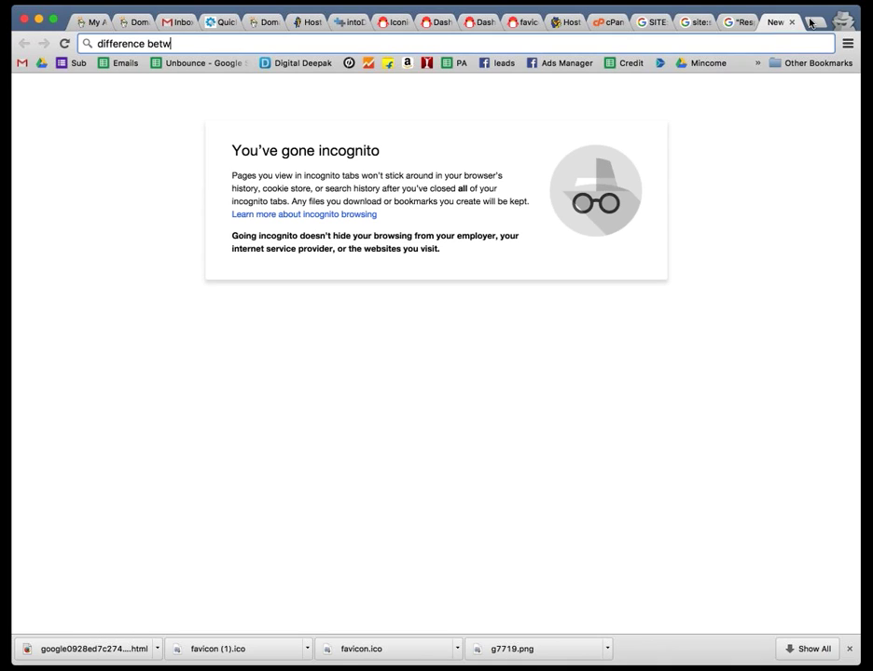
type("een .com")
type("and .org")
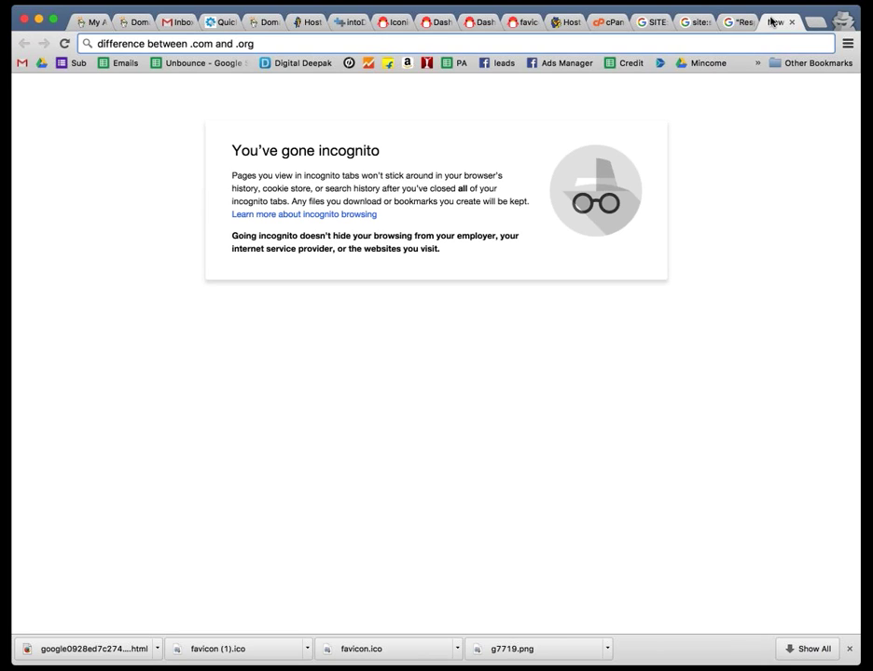
left_click(185, 43)
type("wordpres")
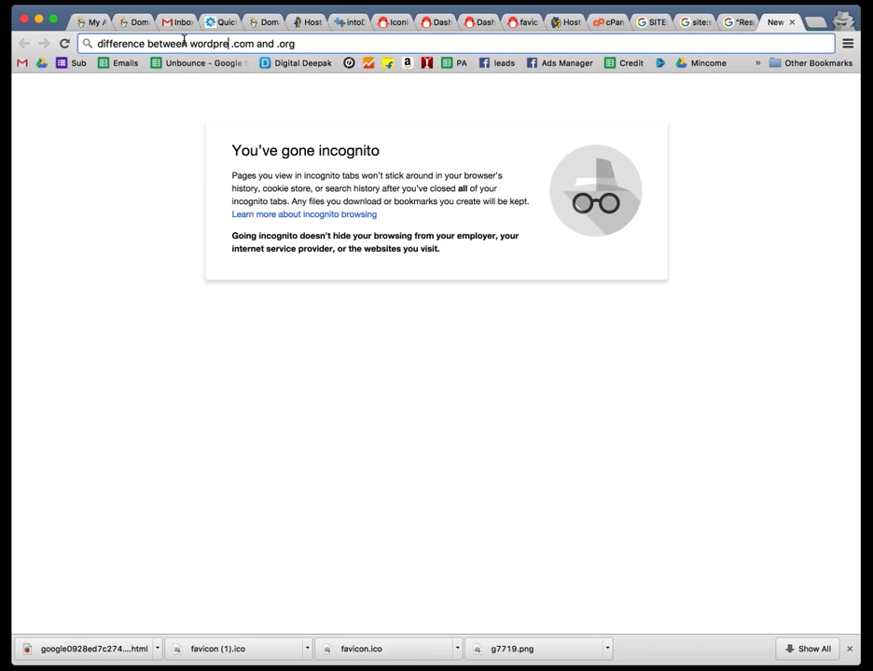
type("s")
key("Return")
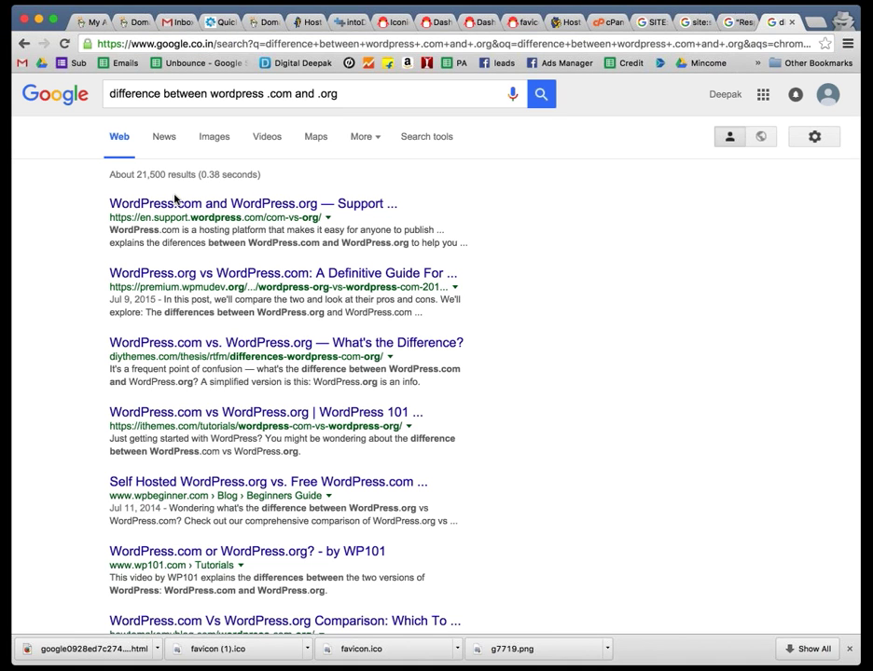
left_click(197, 280)
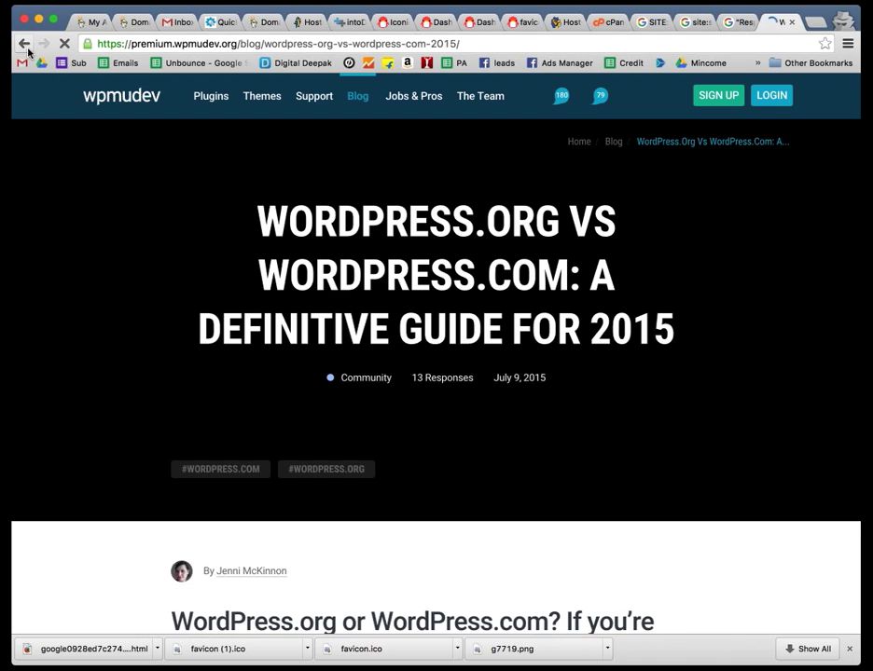
left_click(24, 43)
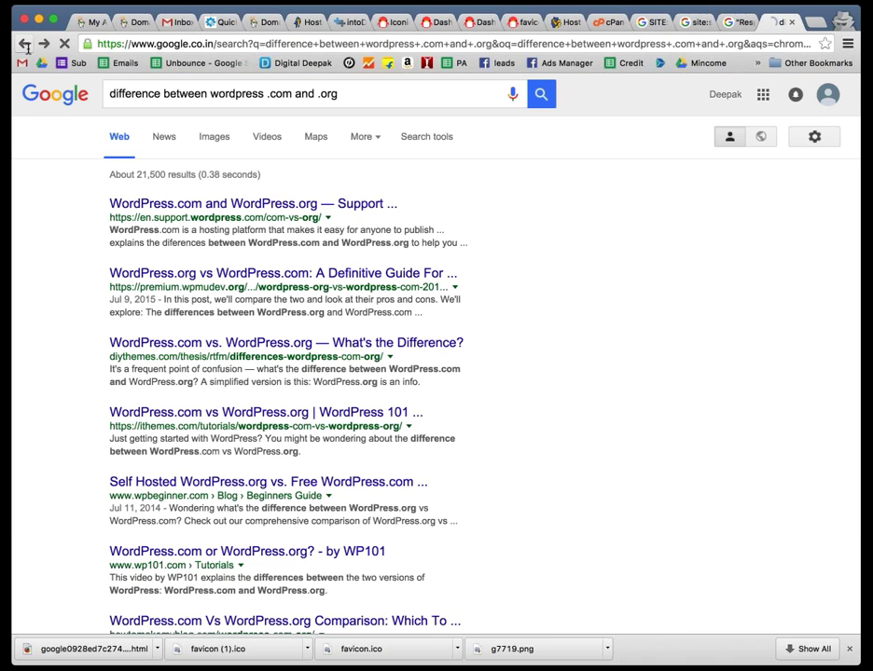
left_click(323, 47)
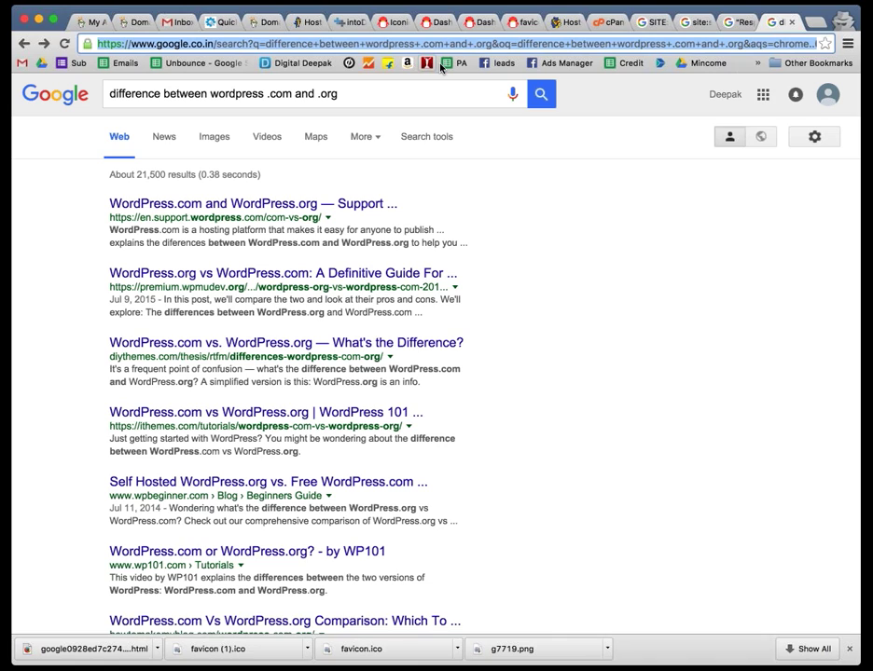
left_click(491, 44)
key("super+shift+Left")
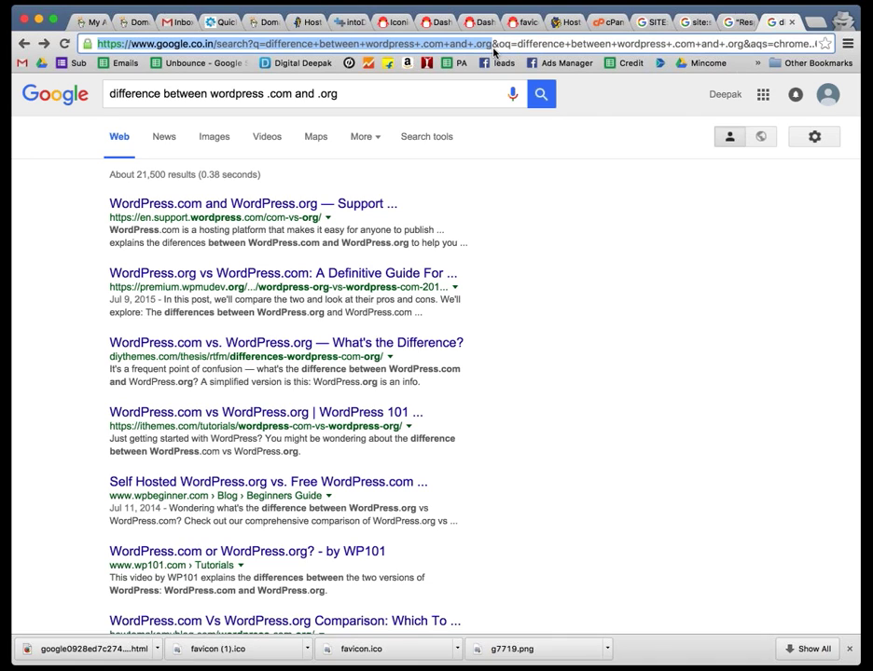
key("super+Tab")
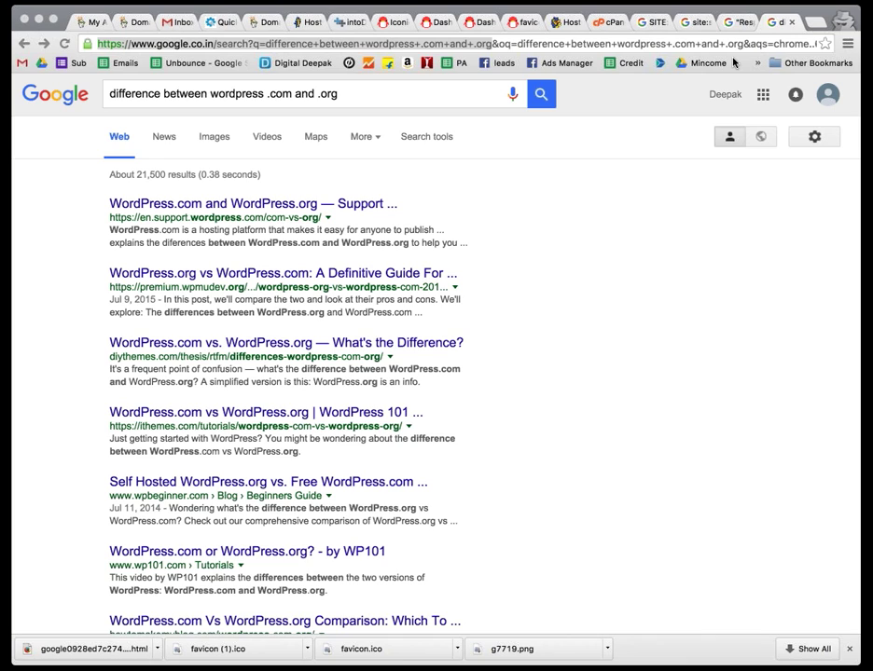
left_click(14, 13)
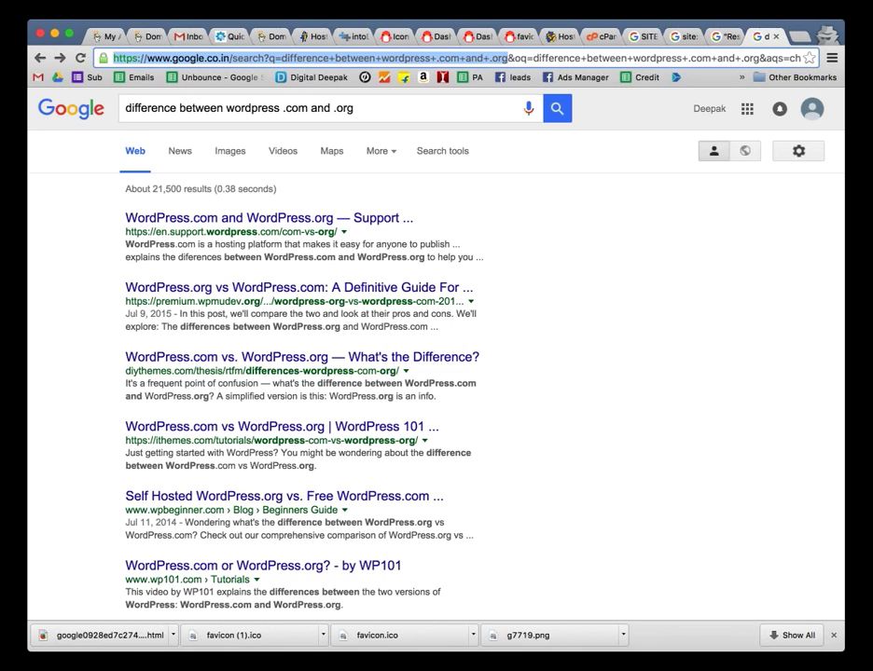
key("super+Tab")
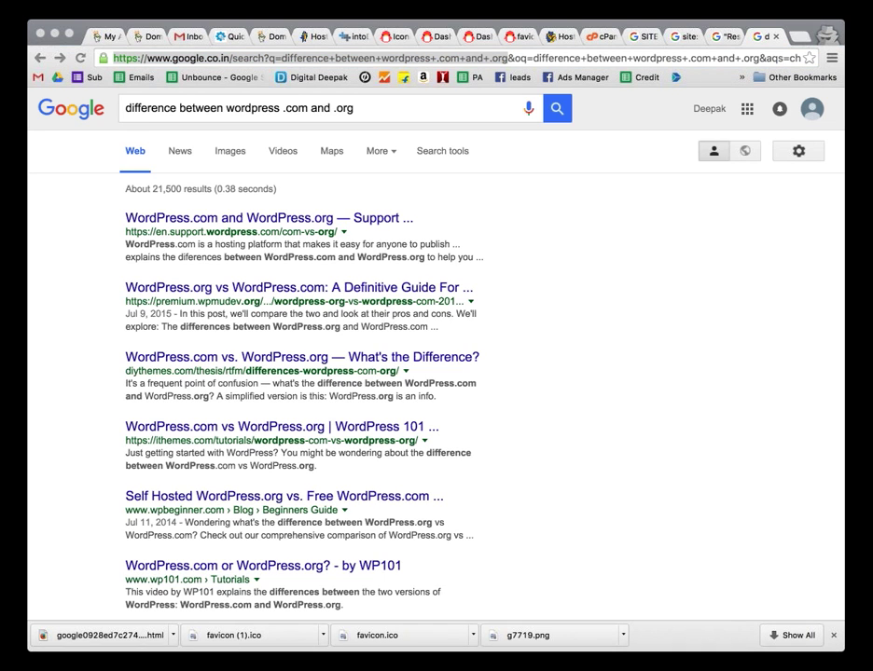